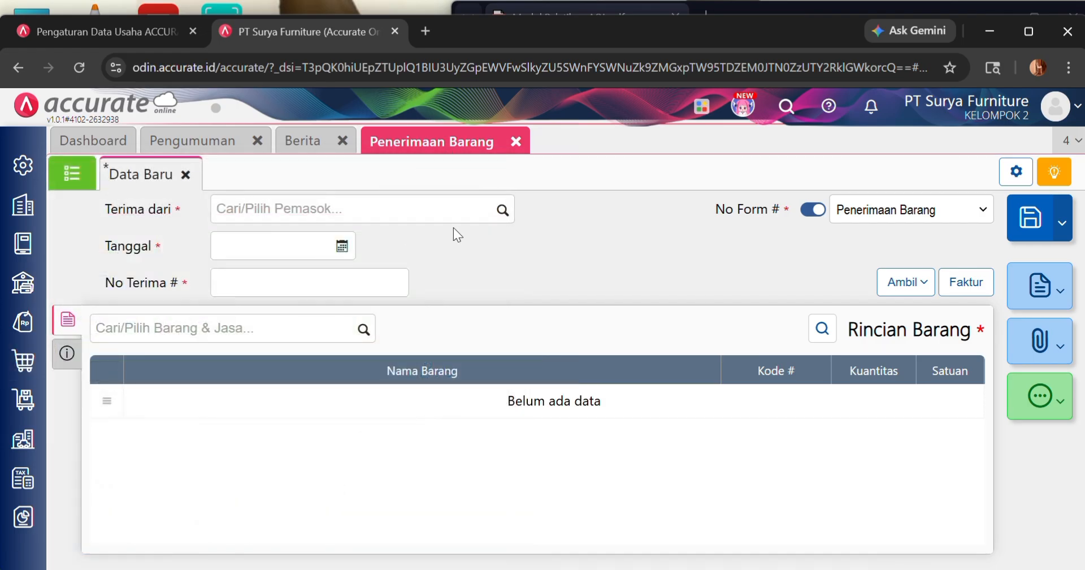
- Select CV Sumber Kayu as the supplier of the new goods receipt and set its date to 15/01/2023
left_click(500, 220)
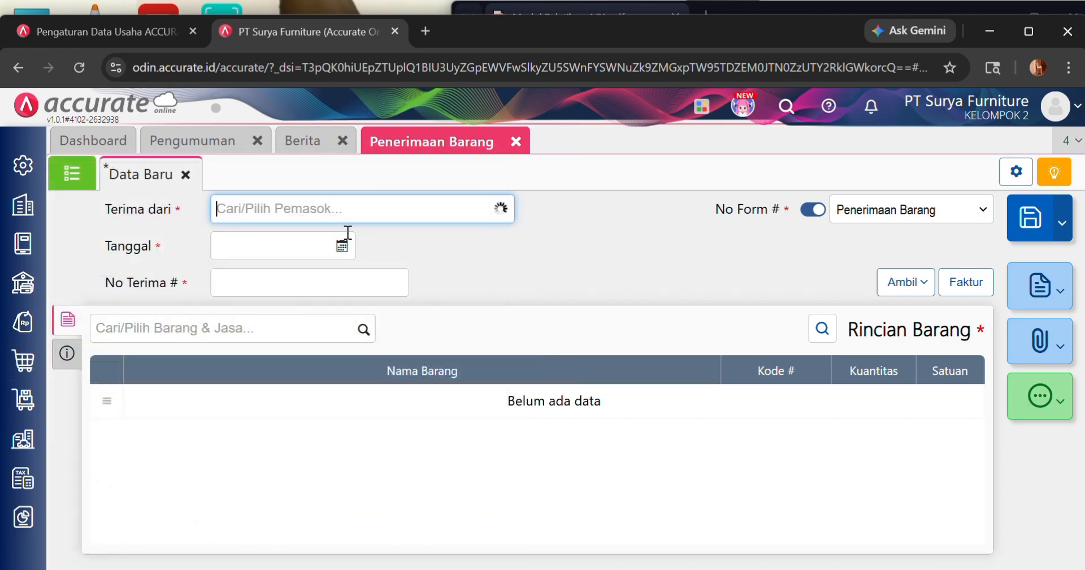
left_click(316, 280)
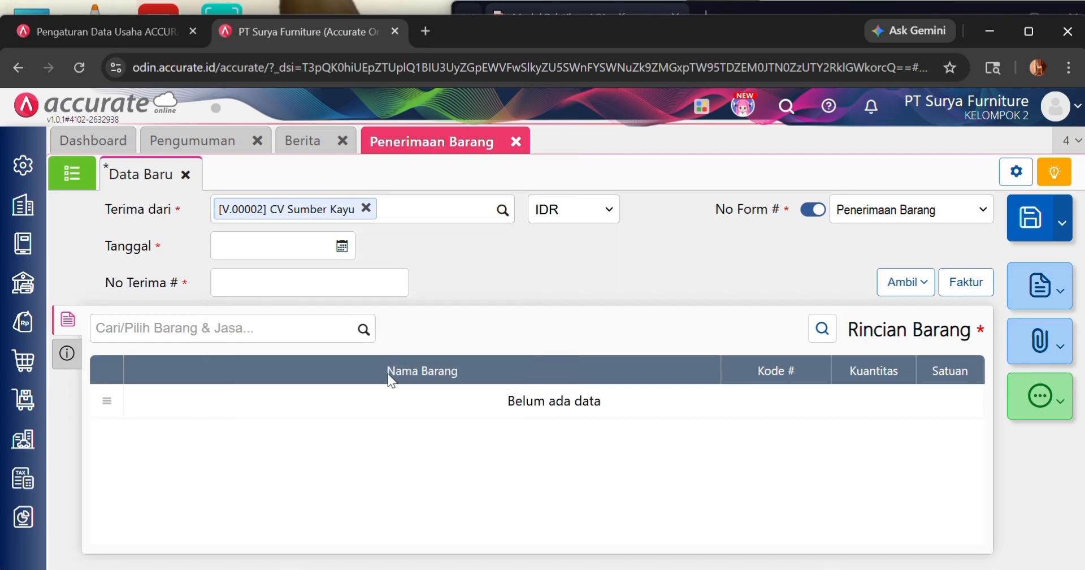
left_click(307, 246)
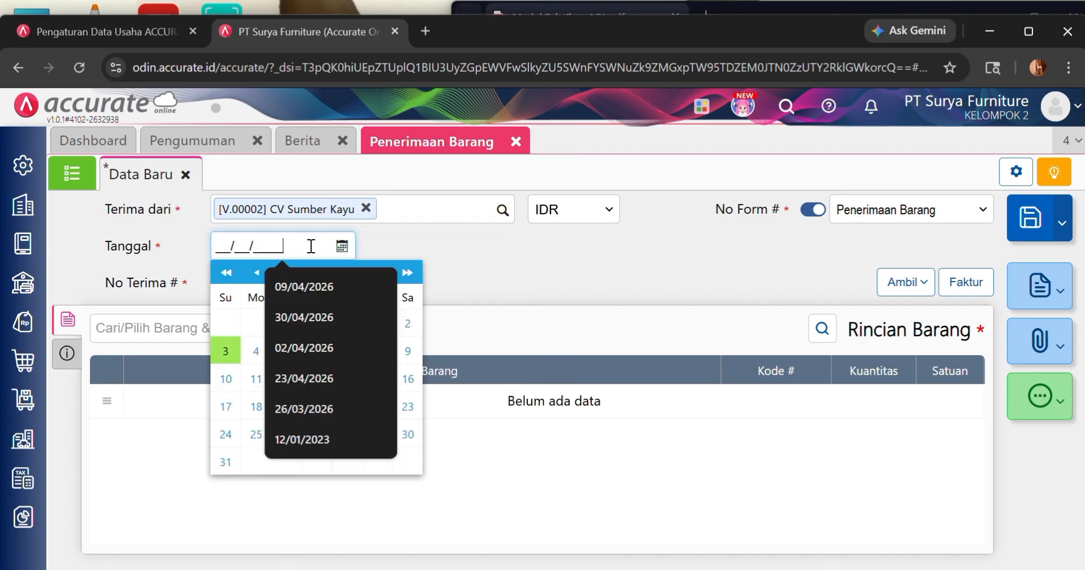
left_click(236, 252)
type("1/50/____")
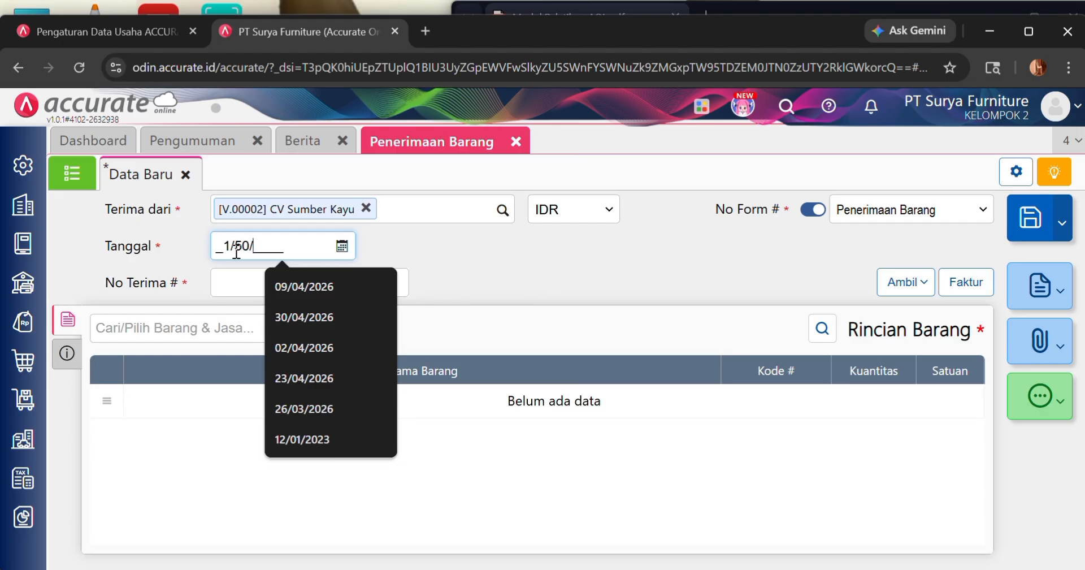
key("BackSpace")
key("BackSpace")
key("BackSpace")
type("15/01/2023")
left_click(471, 256)
- Check the delivery number in the Modul Pelatihan AOL PDF and set the receipt number to NO.SJ 1010
left_click(332, 282)
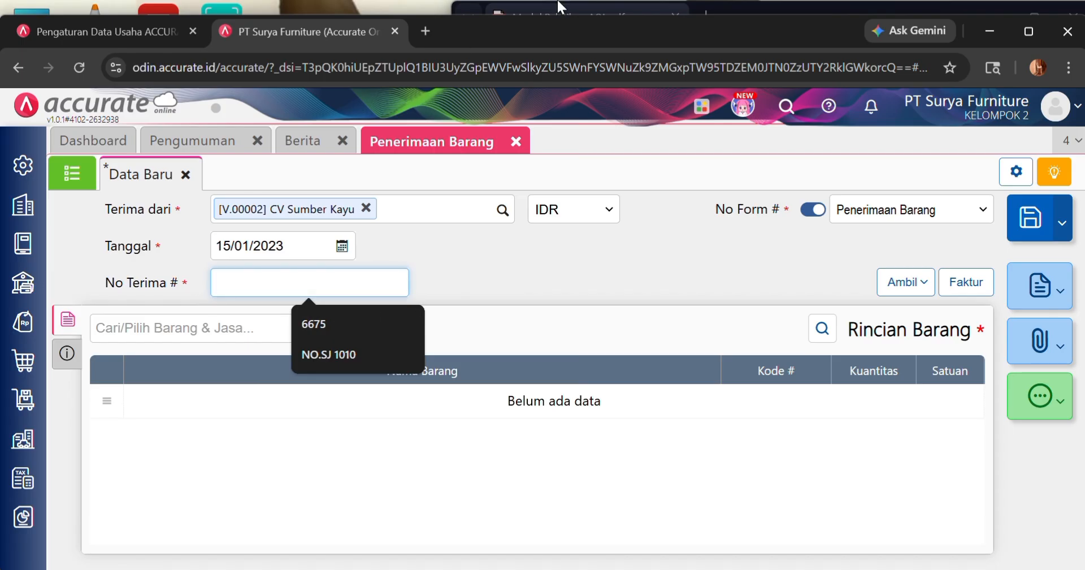
left_click(737, 9)
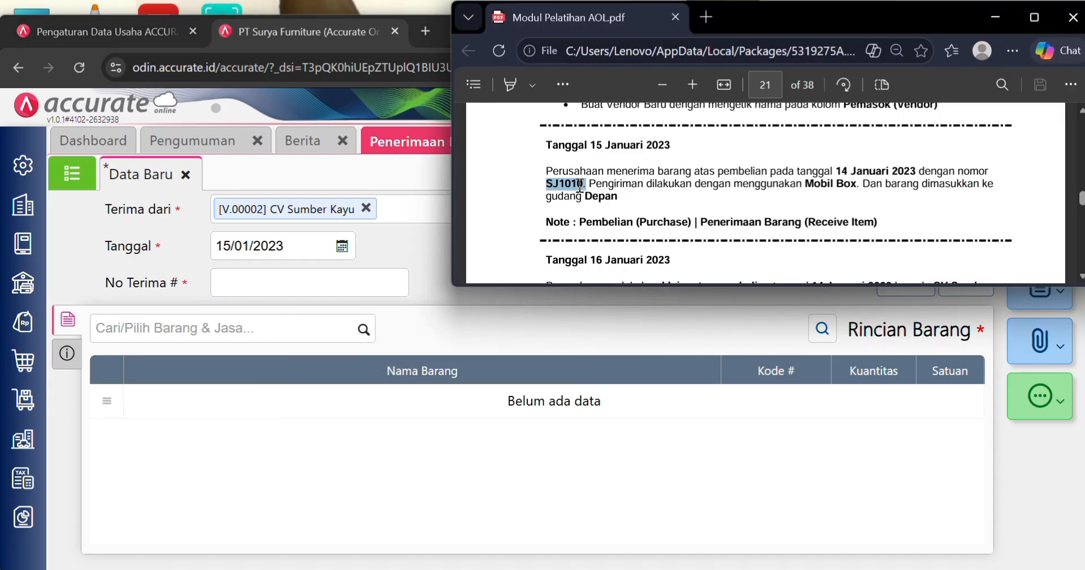
mouse_move(585, 188)
left_mouse_down()
mouse_move(551, 187)
mouse_move(578, 189)
left_mouse_up()
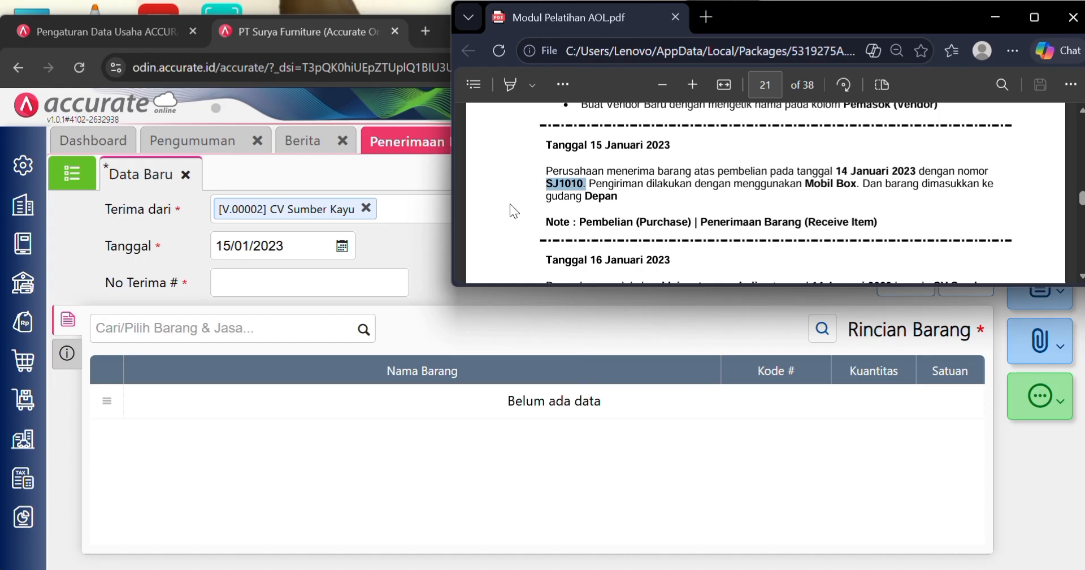
left_click(263, 289)
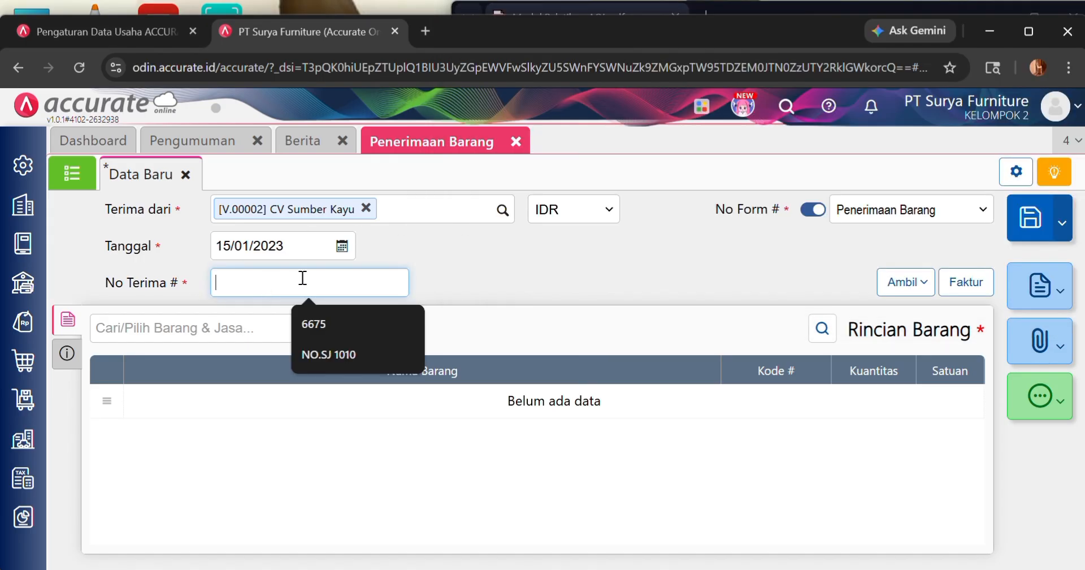
left_click(327, 360)
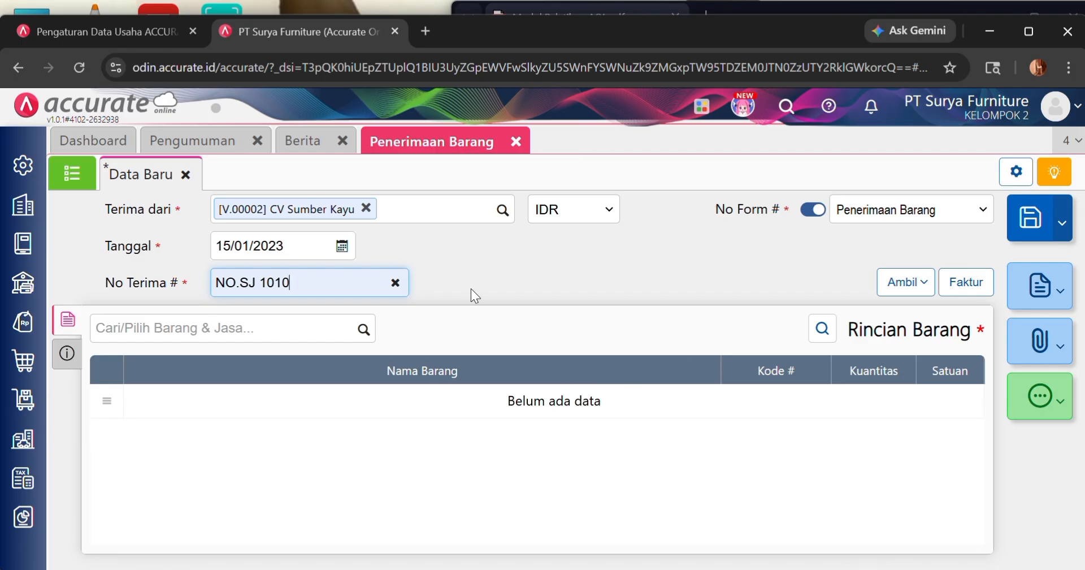
- Copy Kursi Kerja and Kursi Santai into the goods receipt from the prepaid invoice (Tagihan Dimuka) PI.2023.01.00008
left_click(906, 287)
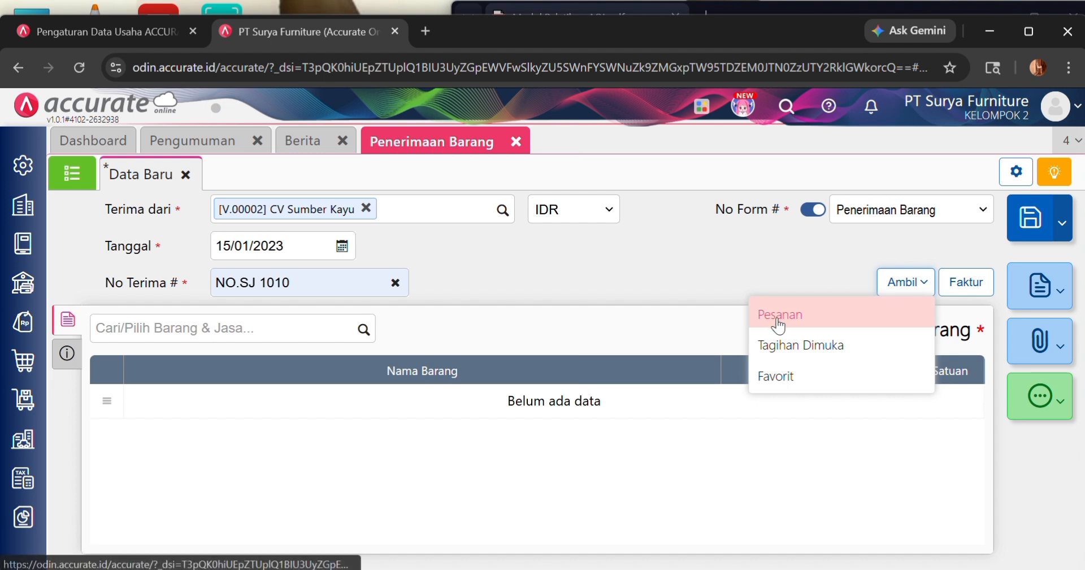
left_click(795, 350)
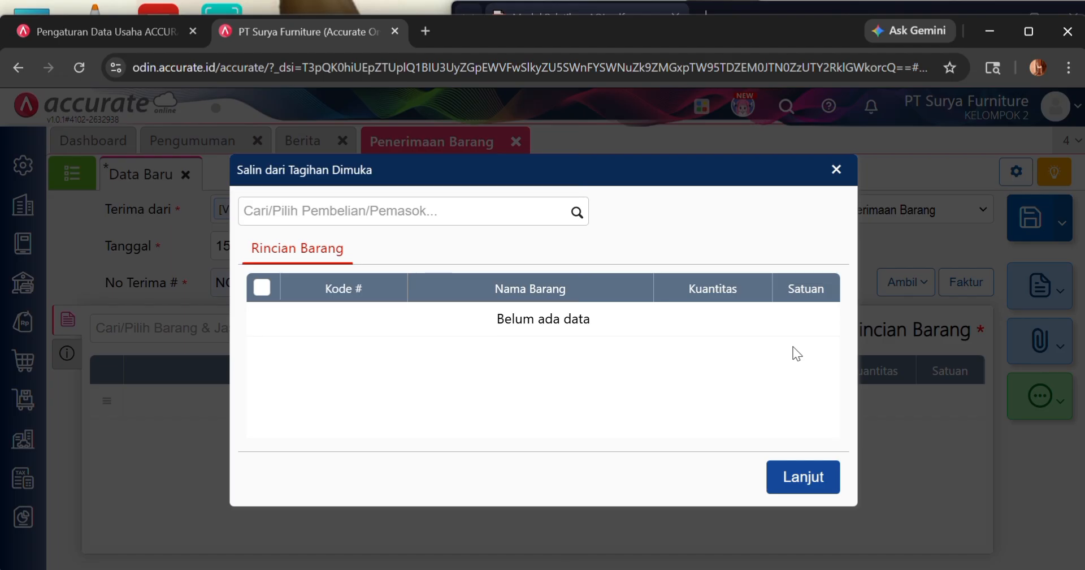
left_click(577, 213)
left_click(510, 257)
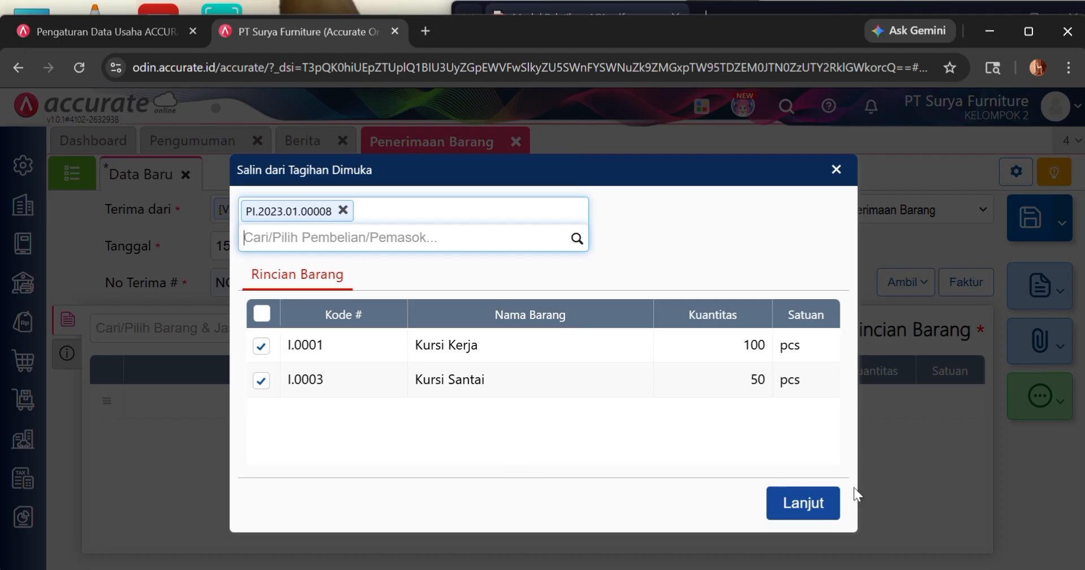
left_click(820, 506)
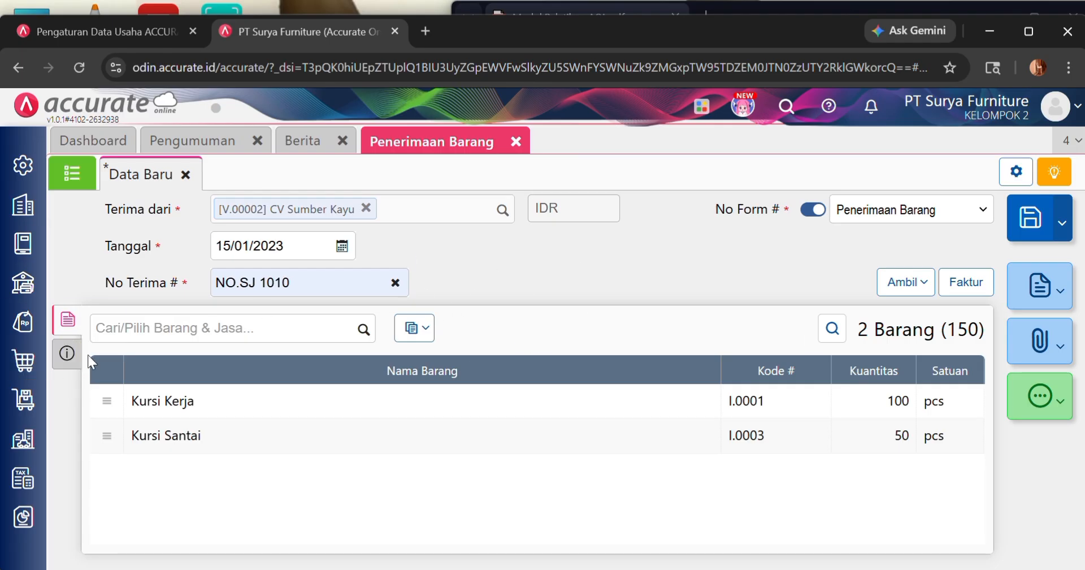
- Enter "penerimaan barang dagangan" as the receipt's Keterangan in its additional information
left_click(69, 354)
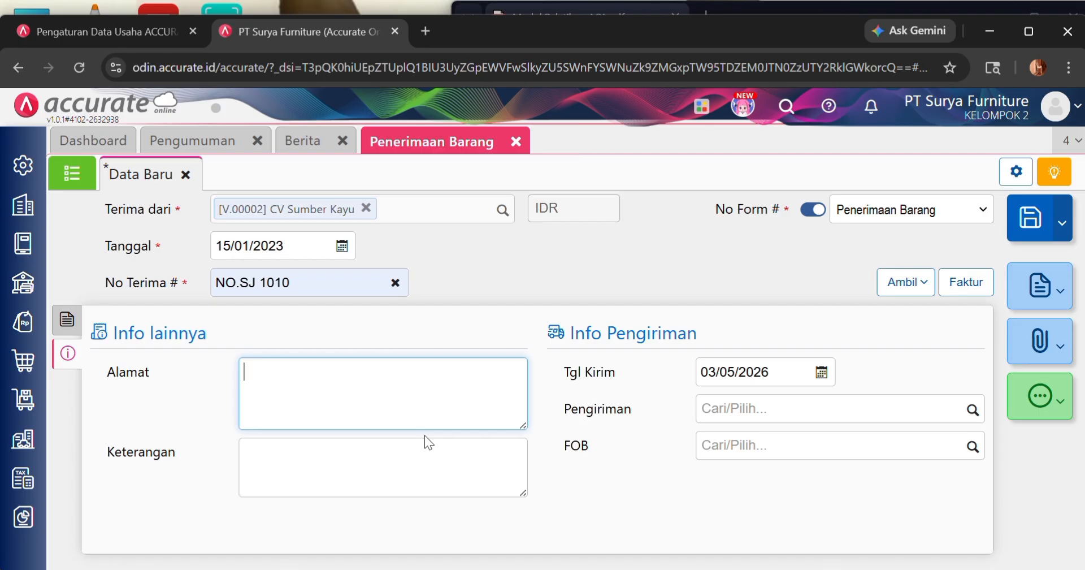
left_click(339, 456)
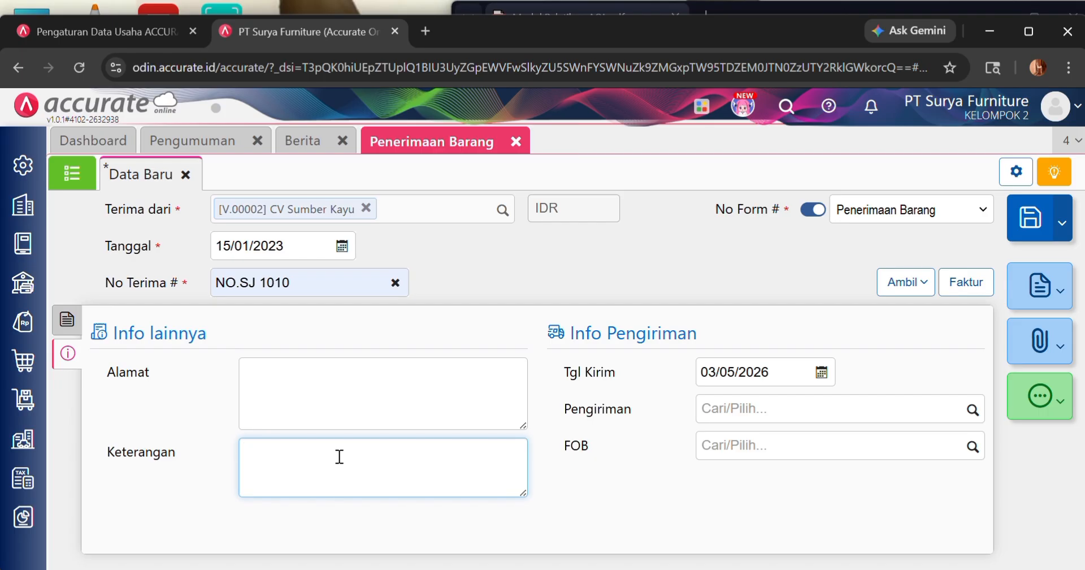
type("pw")
key("BackSpace")
type("enerimaan barang dagangan")
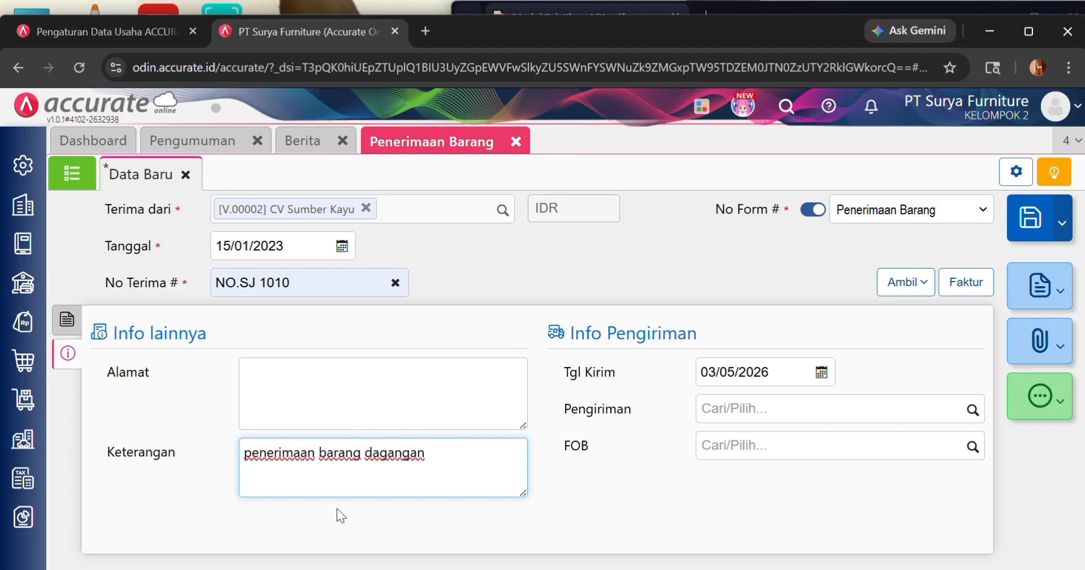
- Set the shipping date to 15/01/2023 and choose Mobil Box as the shipping method
left_click(780, 371)
key("BackSpace")
type("1")
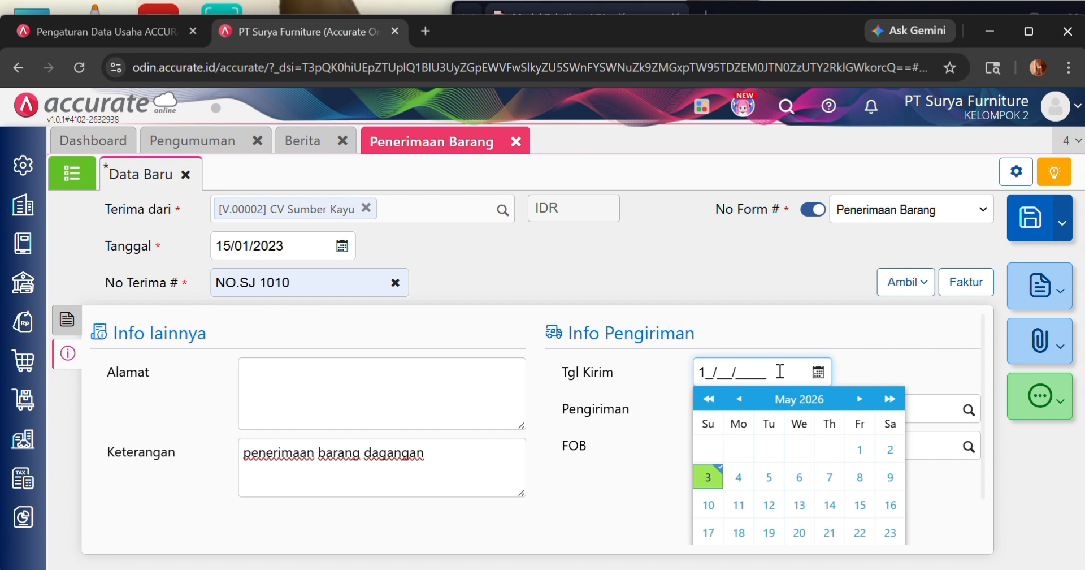
type("5/01/2023")
left_click(901, 341)
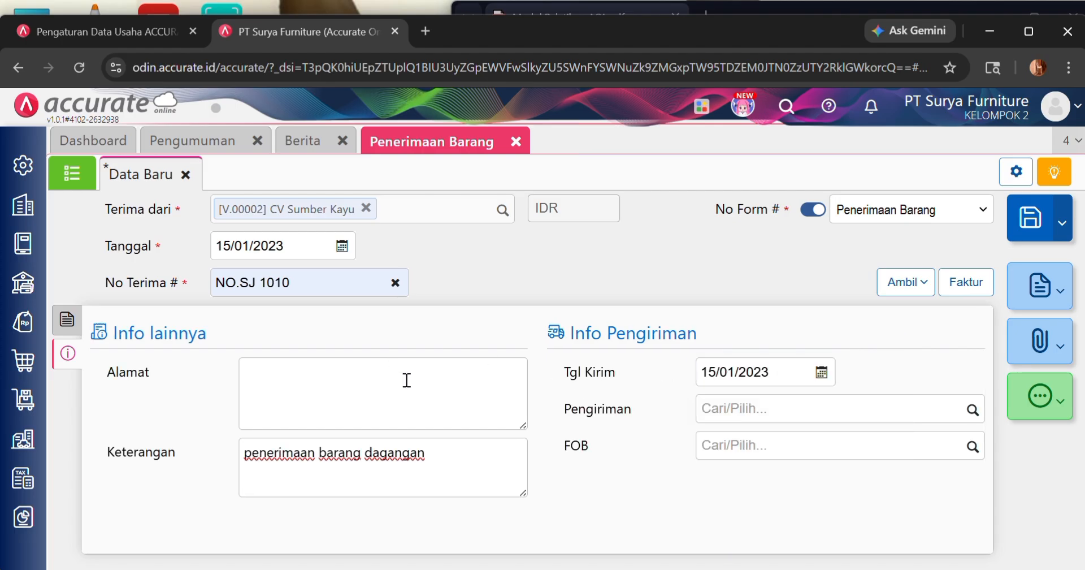
left_click(743, 409)
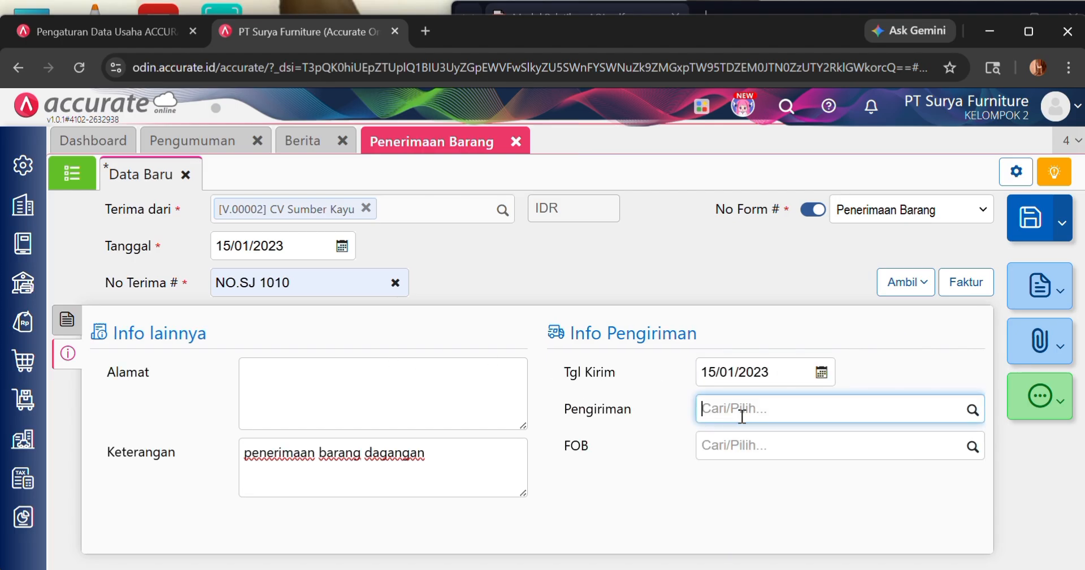
type("mob")
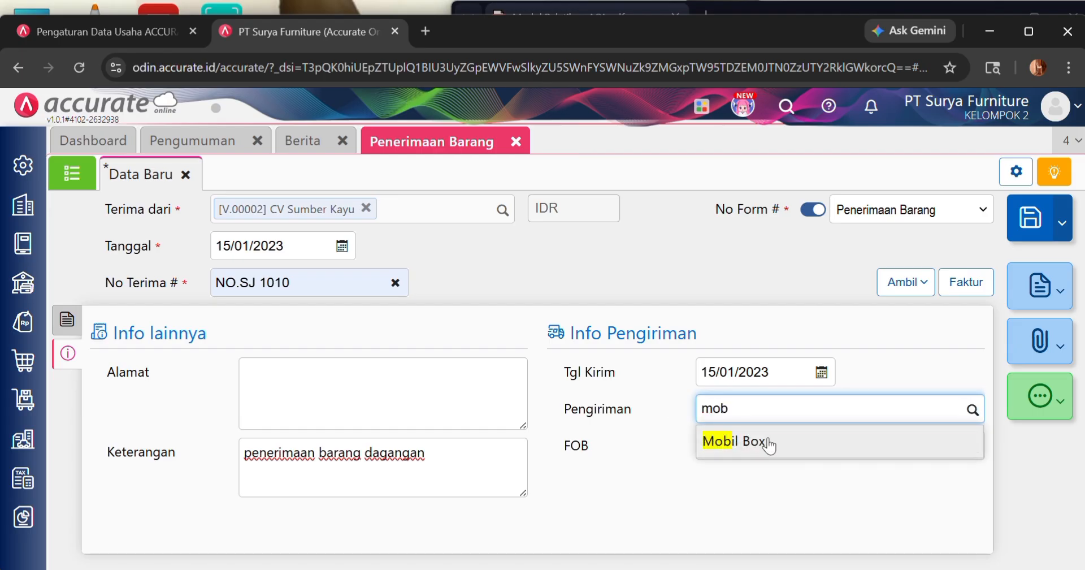
left_click(769, 446)
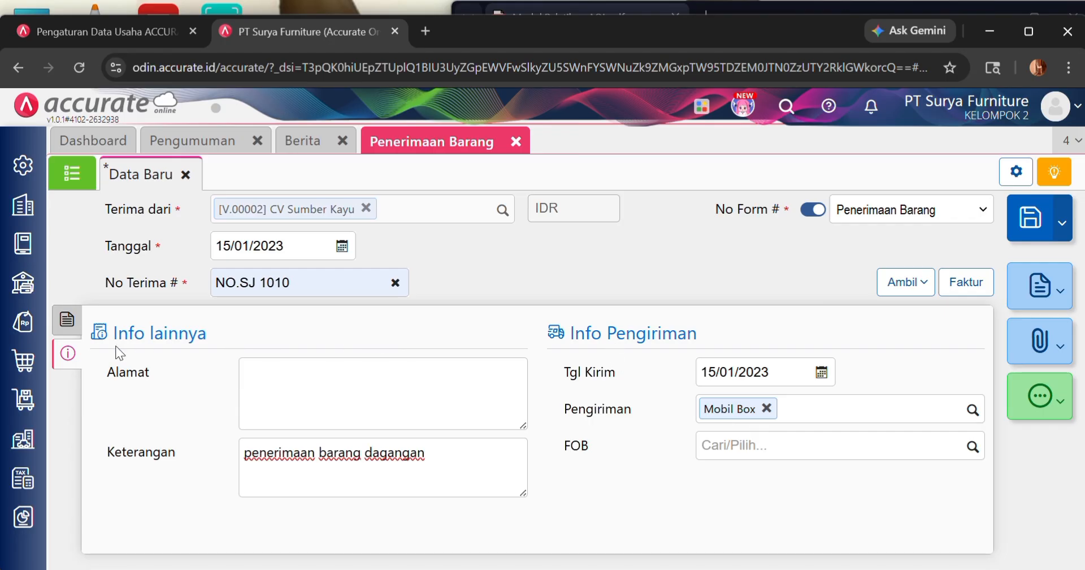
- Change the warehouse (Gudang) of the Kursi Kerja line to Depan
left_click(67, 320)
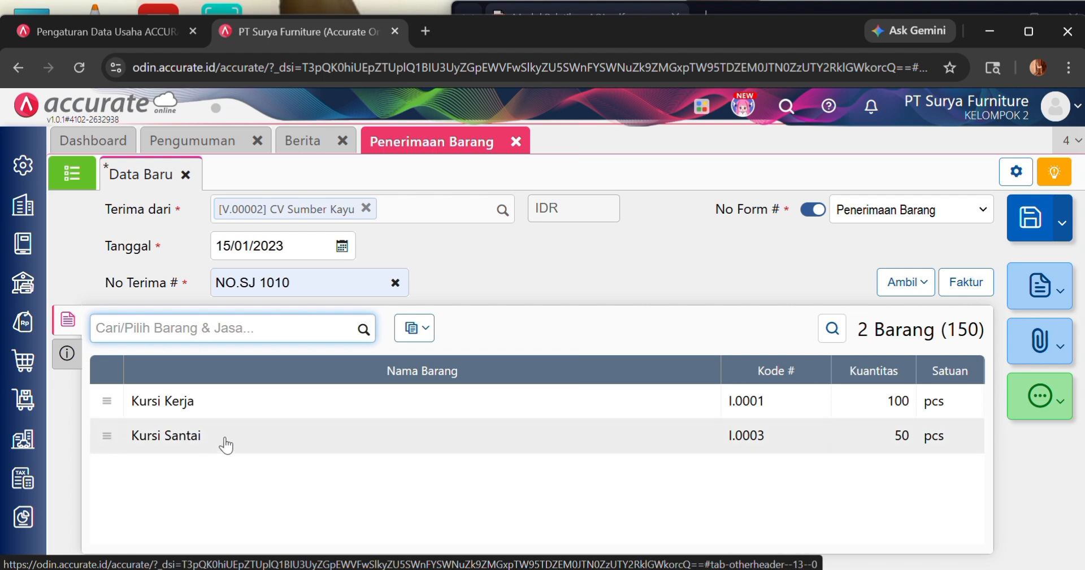
left_click(237, 402)
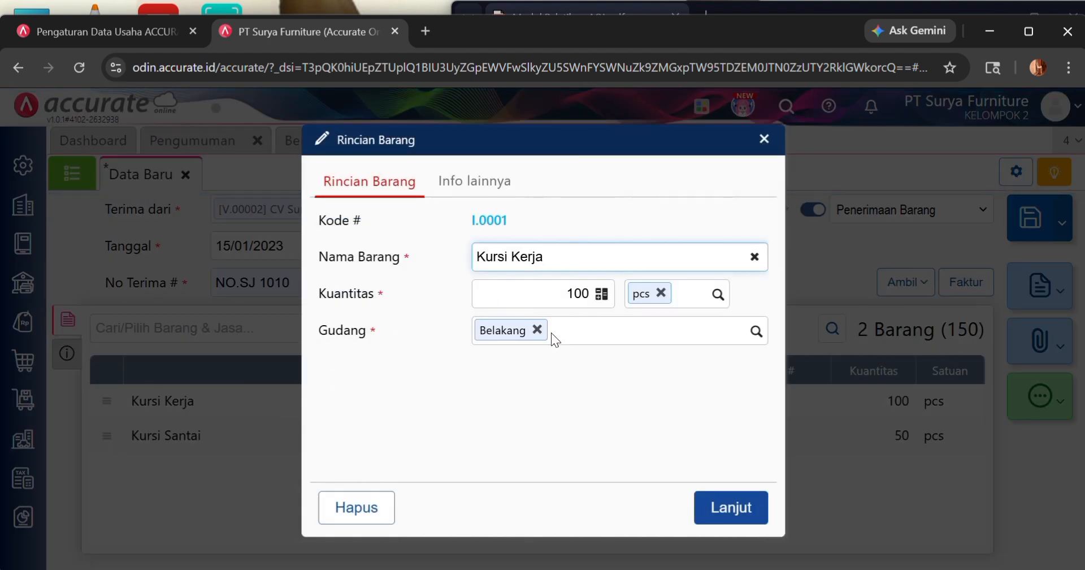
left_click(537, 329)
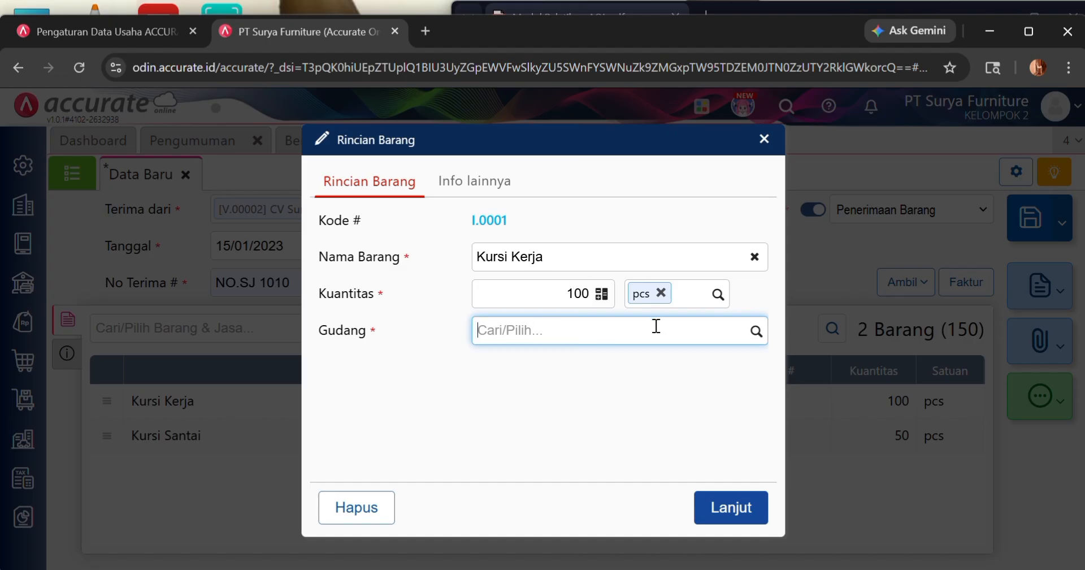
left_click(755, 332)
left_click(534, 389)
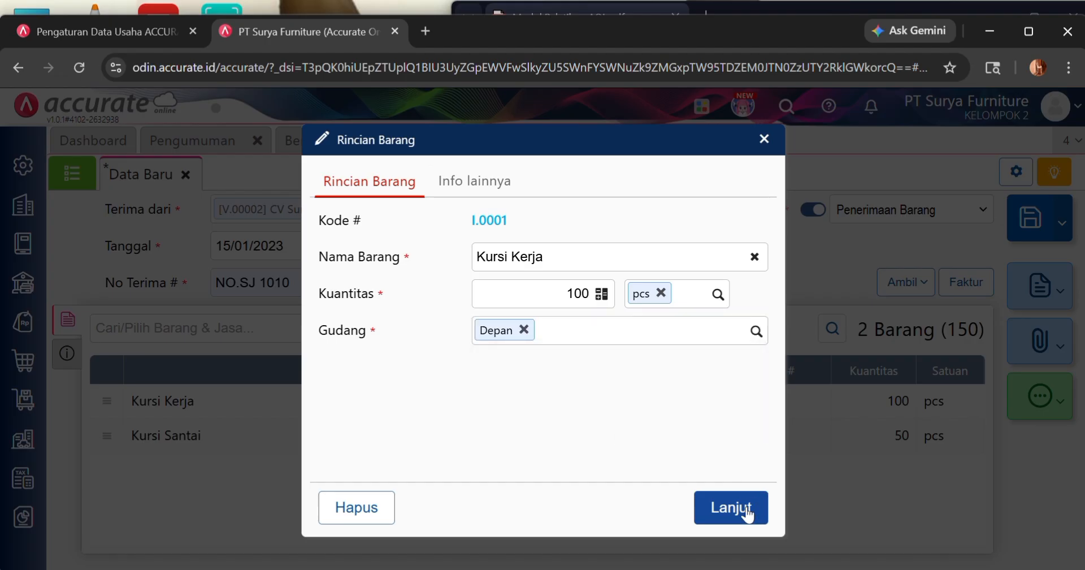
left_click(745, 507)
- Change the warehouse of the Kursi Santai line to Depan and save the goods receipt
left_click(390, 421)
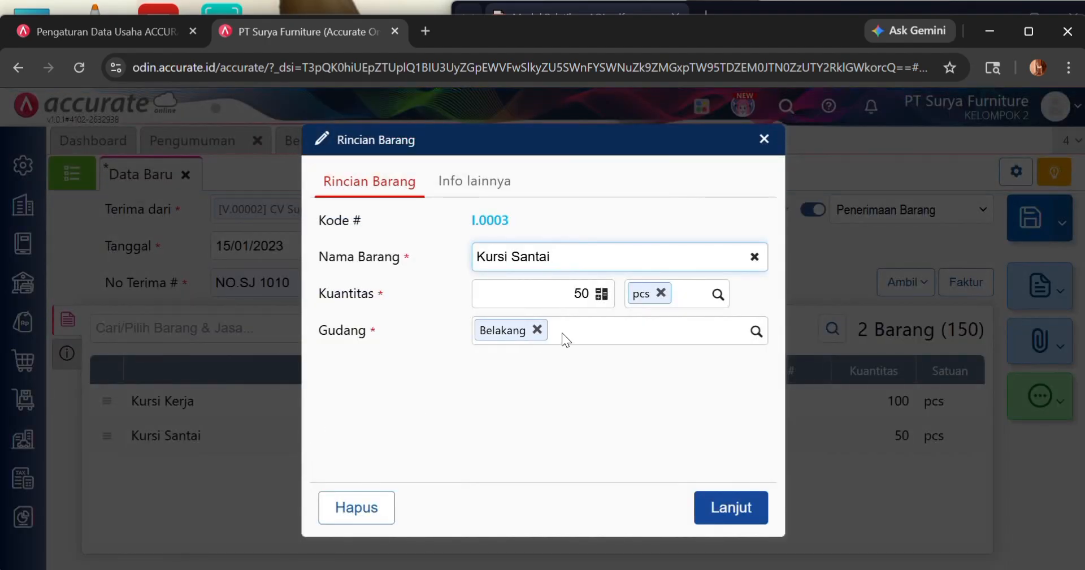
left_click(537, 330)
left_click(759, 334)
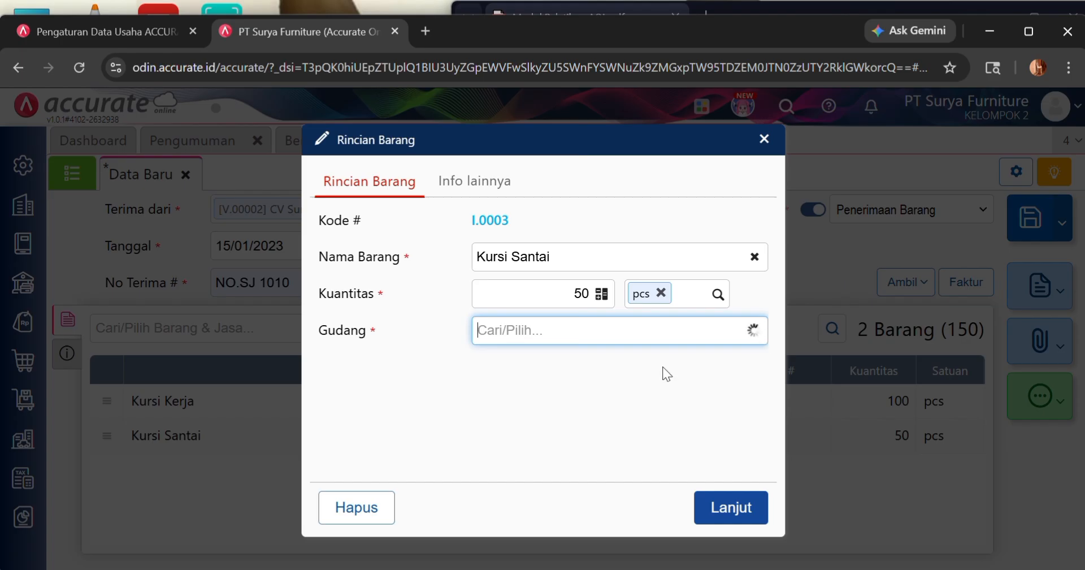
left_click(543, 395)
left_click(720, 503)
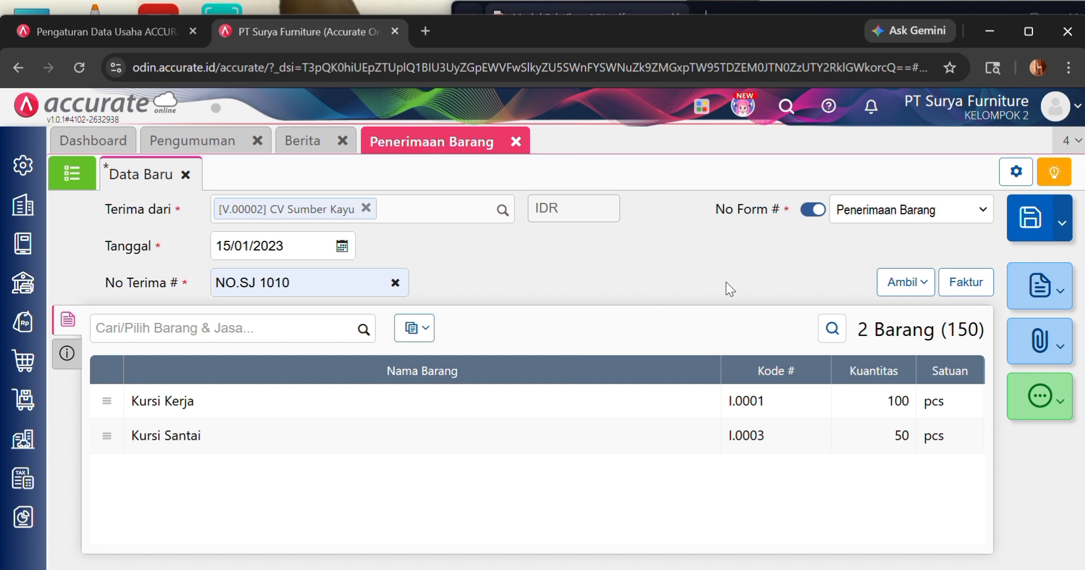
left_click(1029, 218)
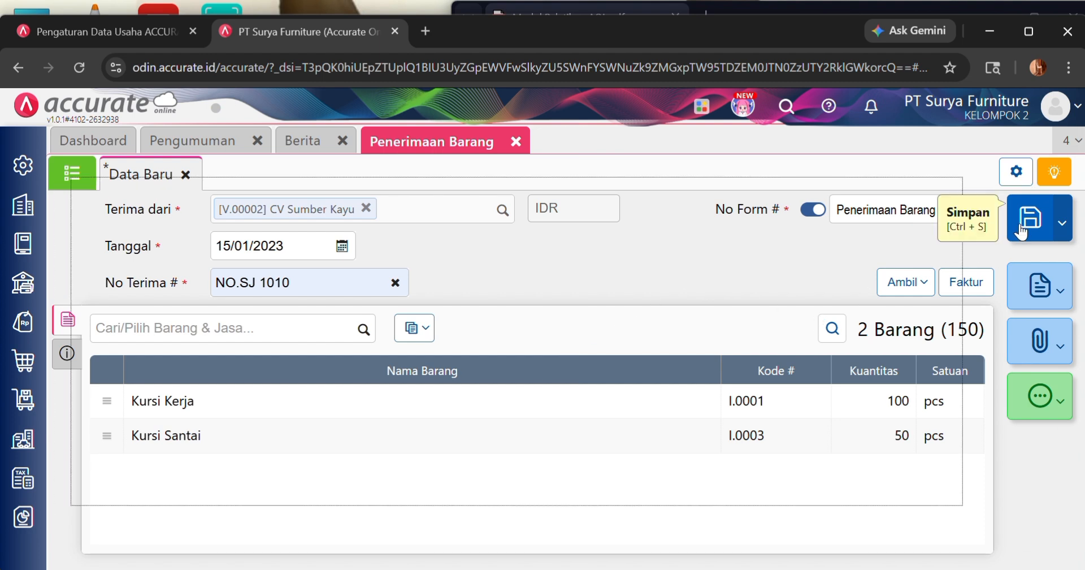
- Following the 16 January exercise in Modul Pelatihan AOL.pdf, enable the Klaim Pemasok purchasing feature in Accurate's preferences and save them
left_click(746, 4)
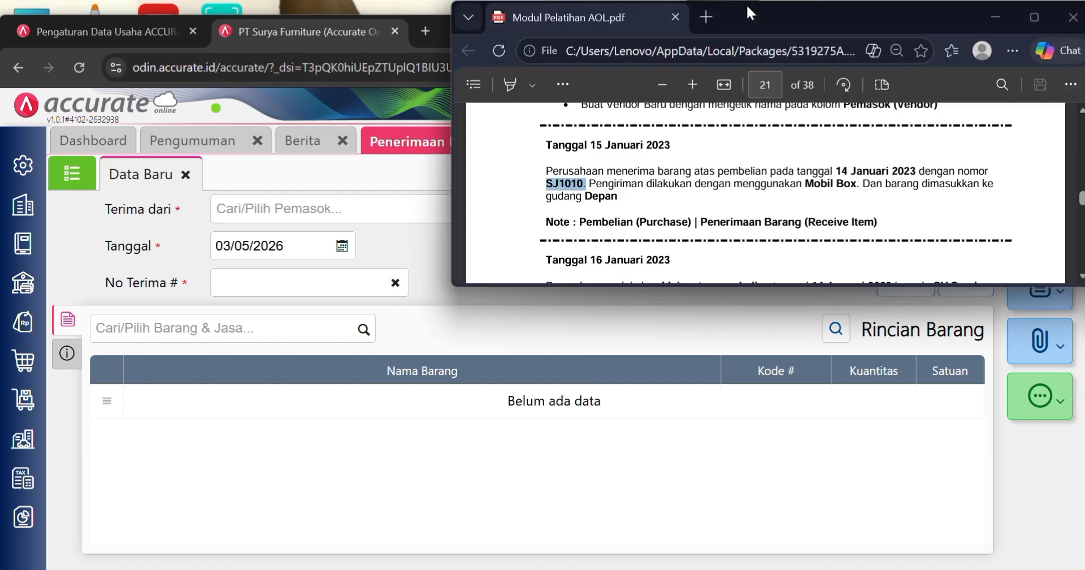
scroll(688, 164, "down", 3)
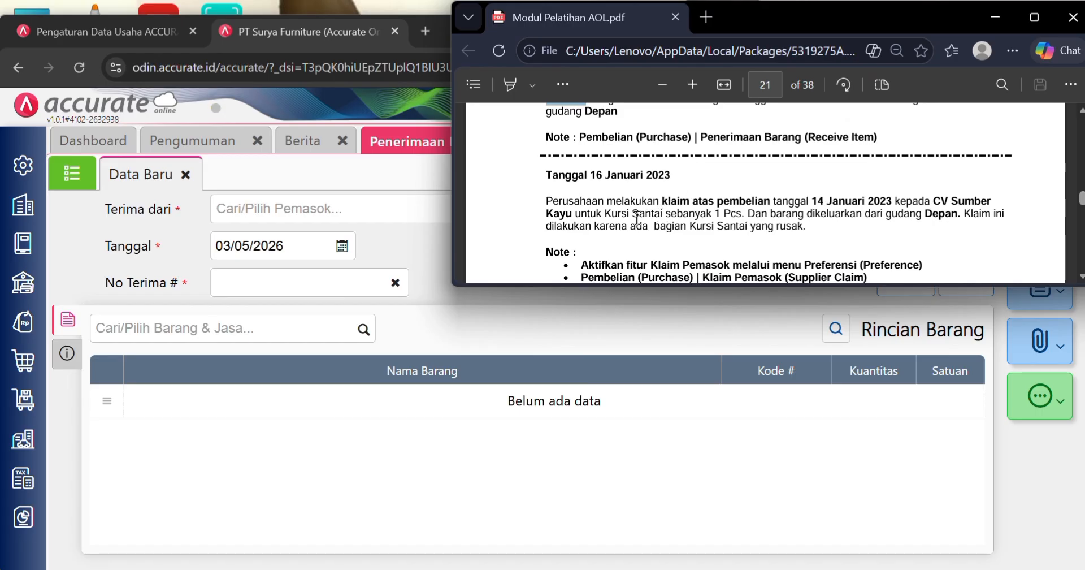
scroll(703, 234, "down", 3)
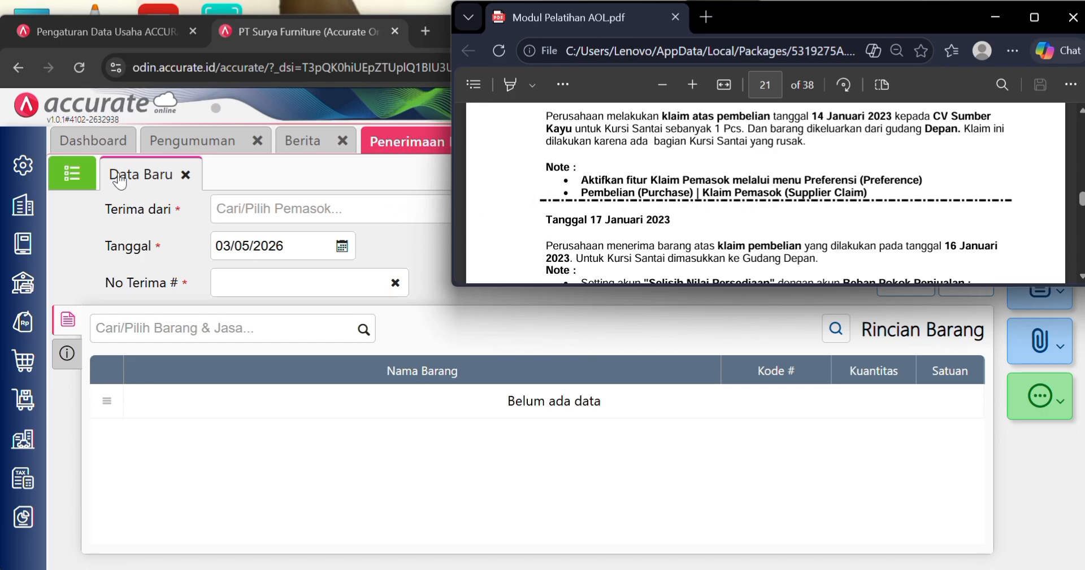
left_click(23, 360)
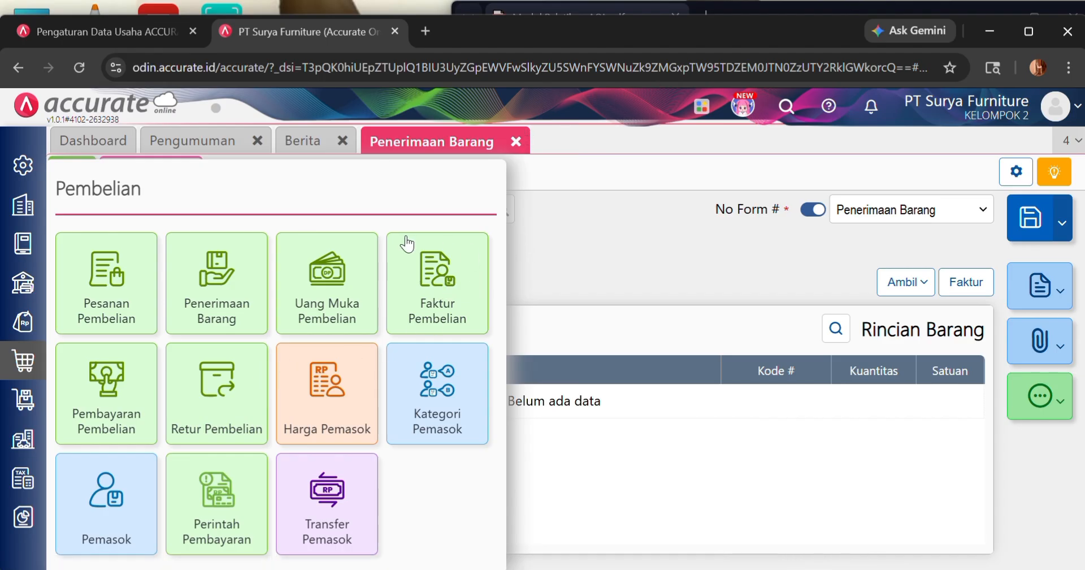
left_click(40, 163)
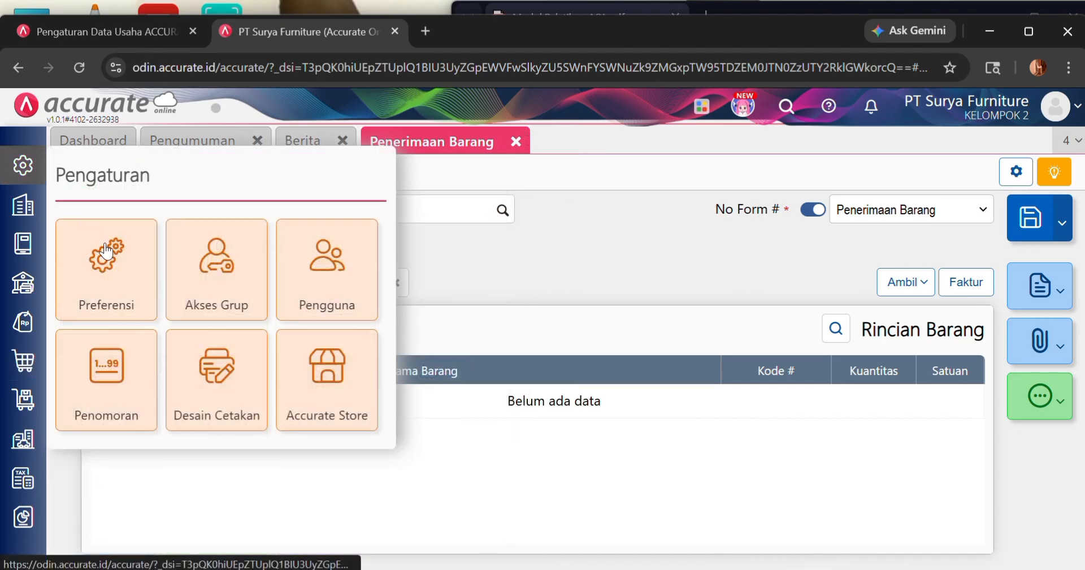
left_click(128, 276)
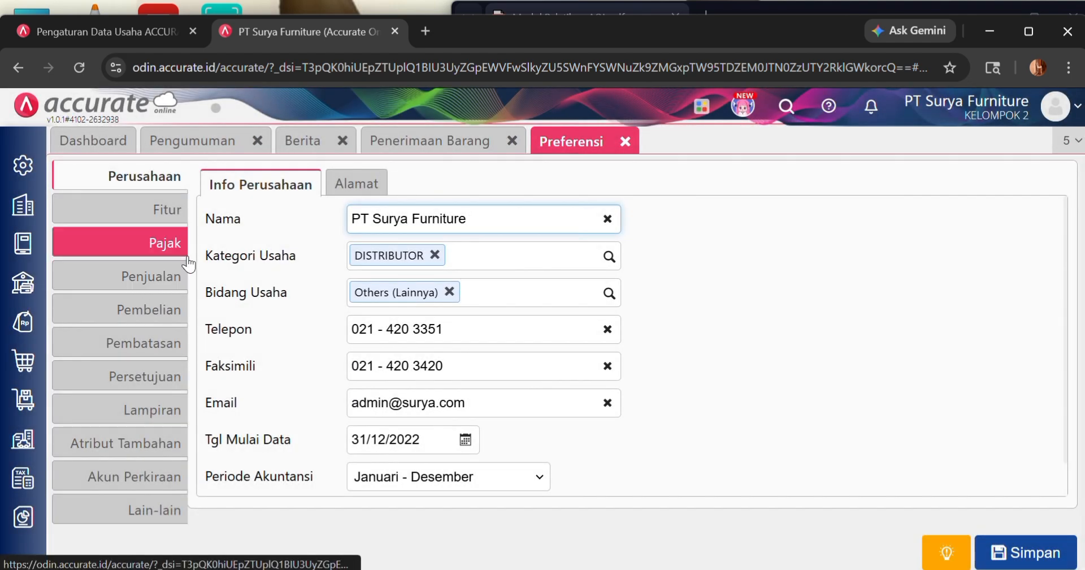
left_click(154, 214)
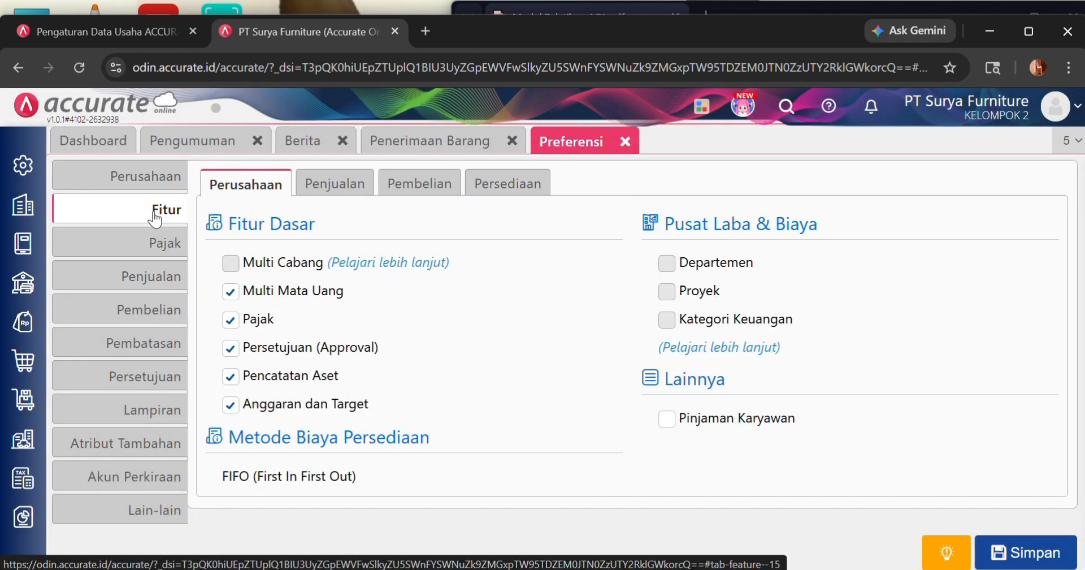
left_click(418, 185)
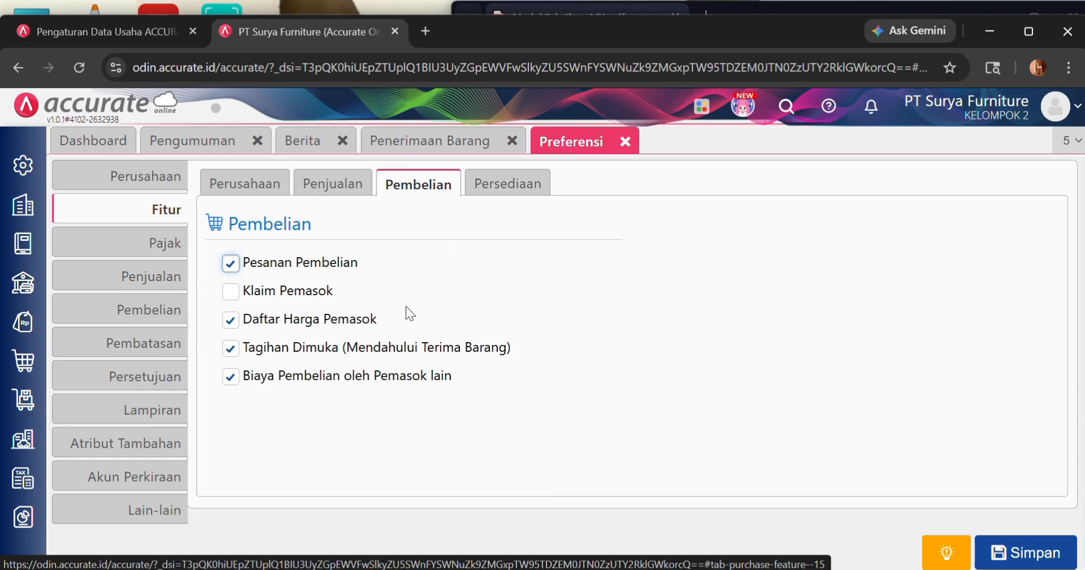
left_click(230, 290)
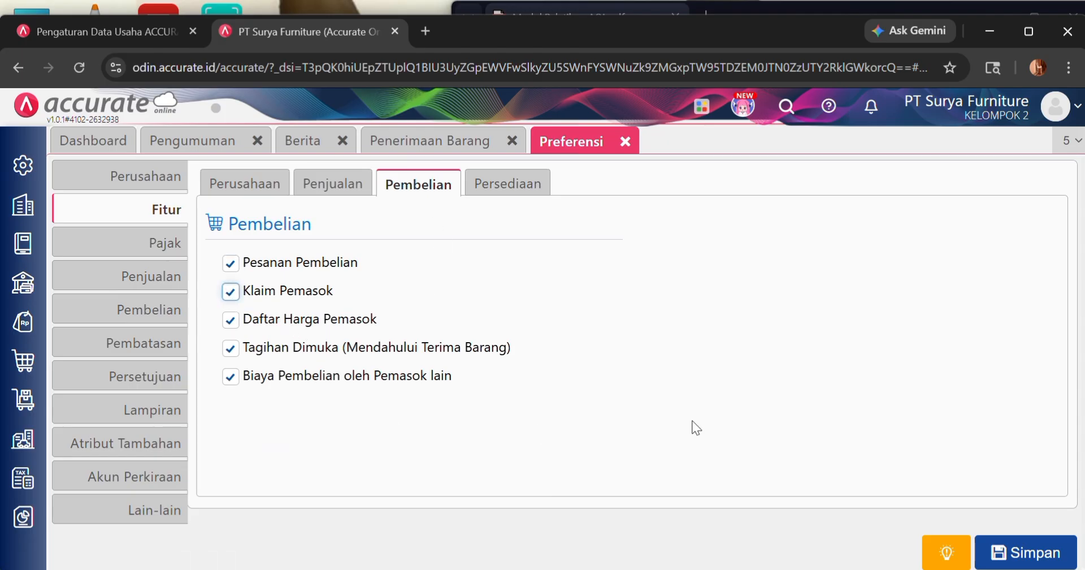
left_click(1020, 551)
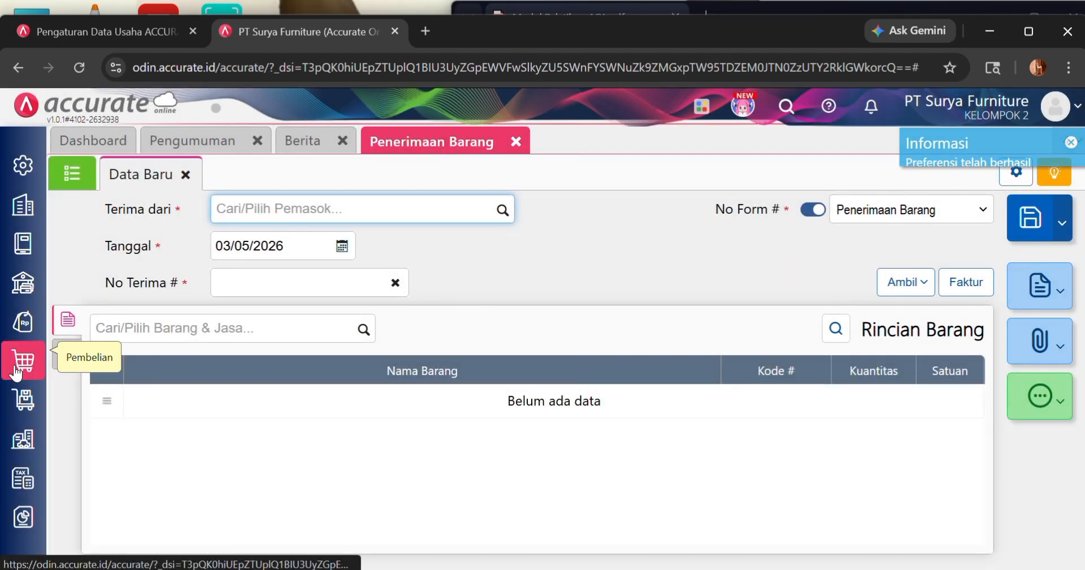
- Start a new supplier claim (Klaim Pemasok) for CV Sumber Kayu and date it 16/01/2023
left_click(18, 368)
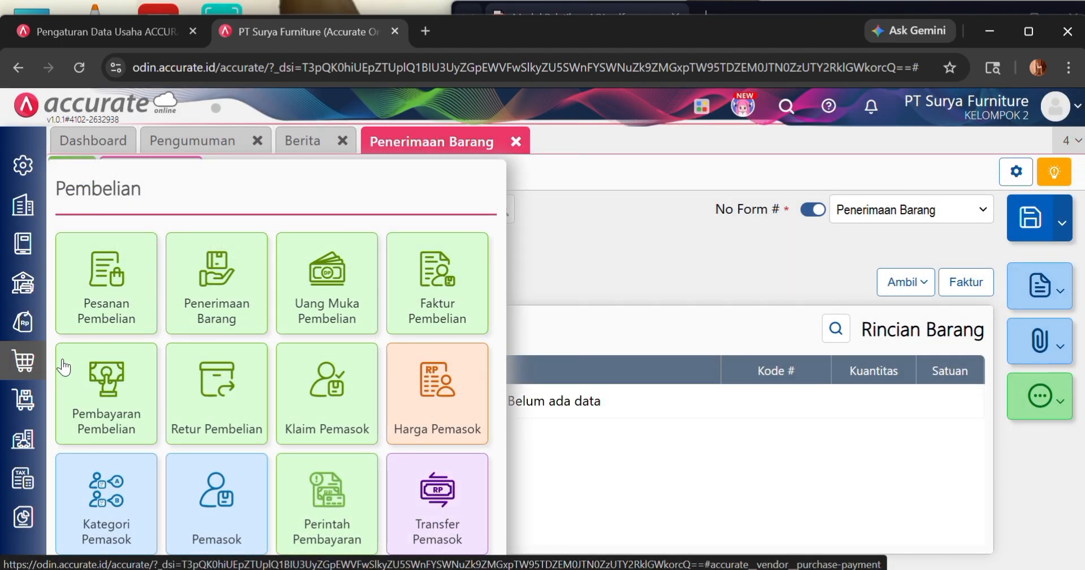
left_click(338, 399)
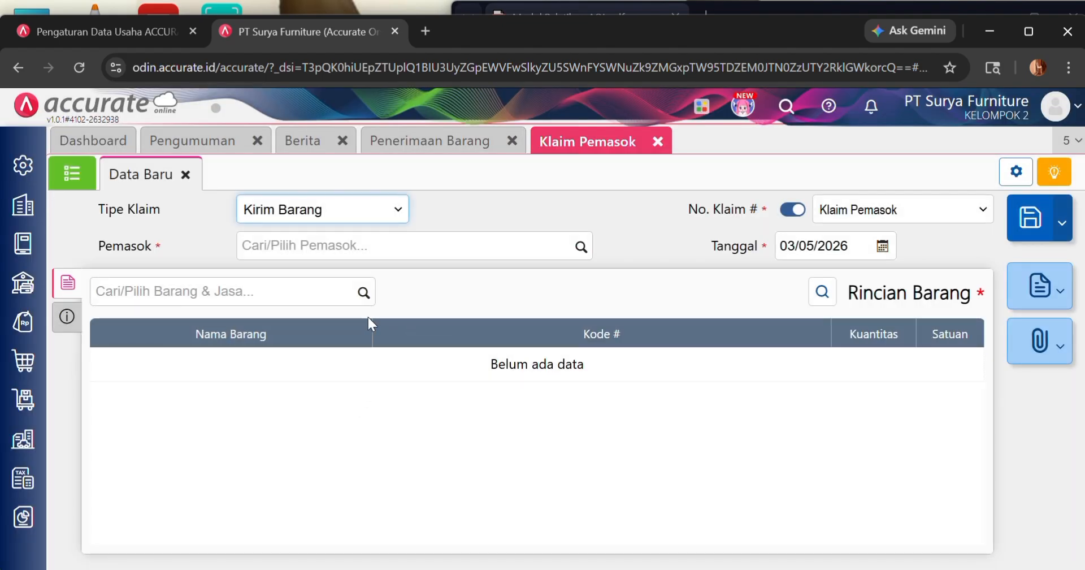
left_click(585, 254)
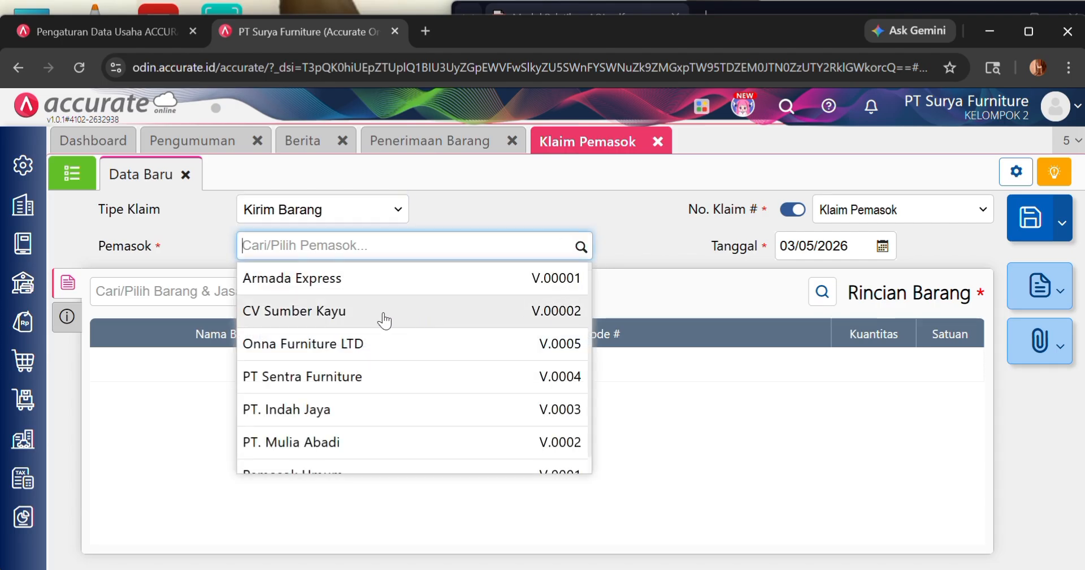
left_click(383, 320)
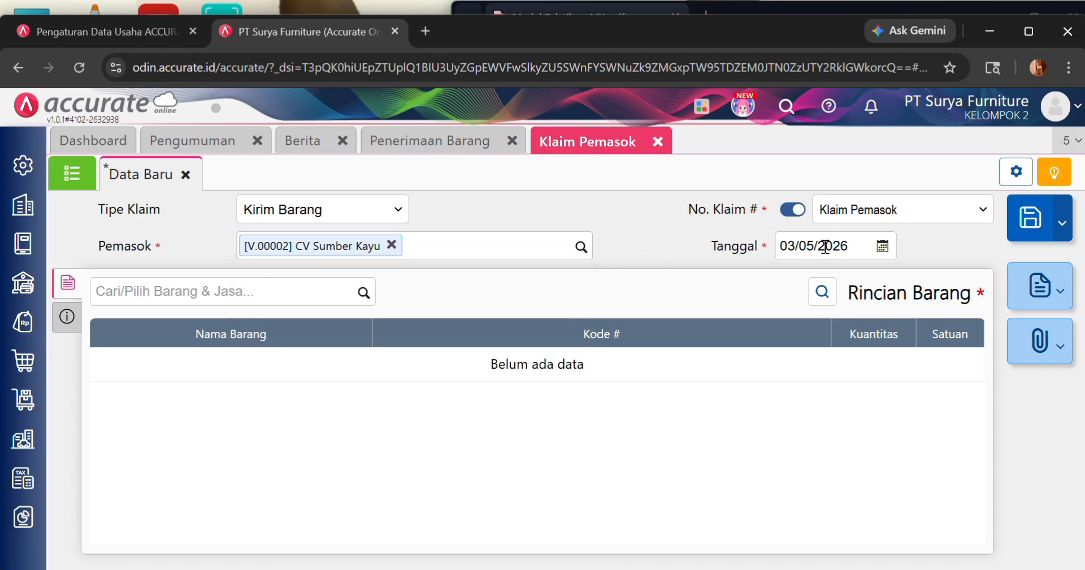
left_click(858, 246)
type("1")
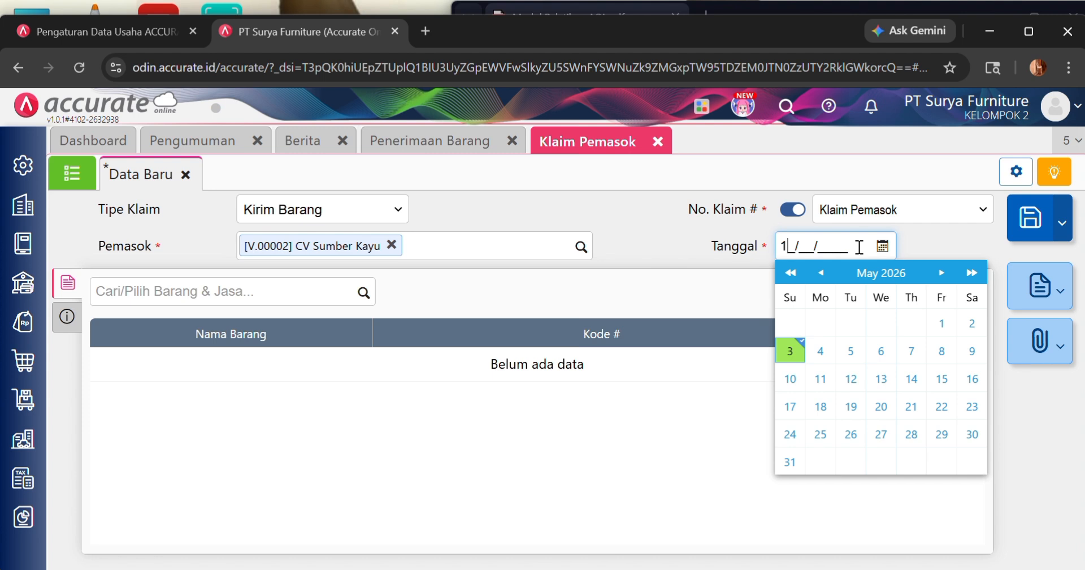
type("6/01/2023")
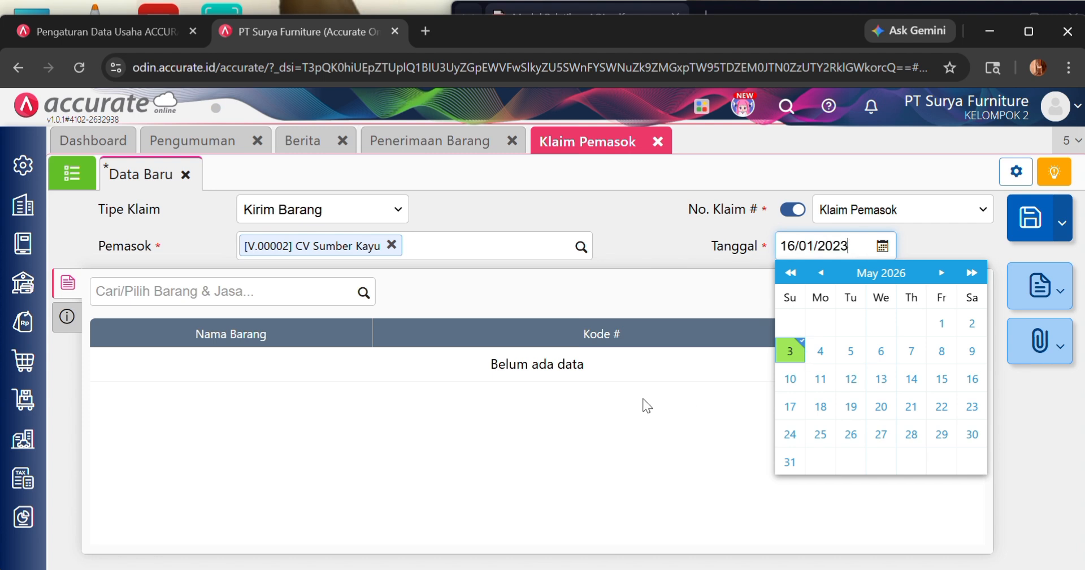
left_click(617, 401)
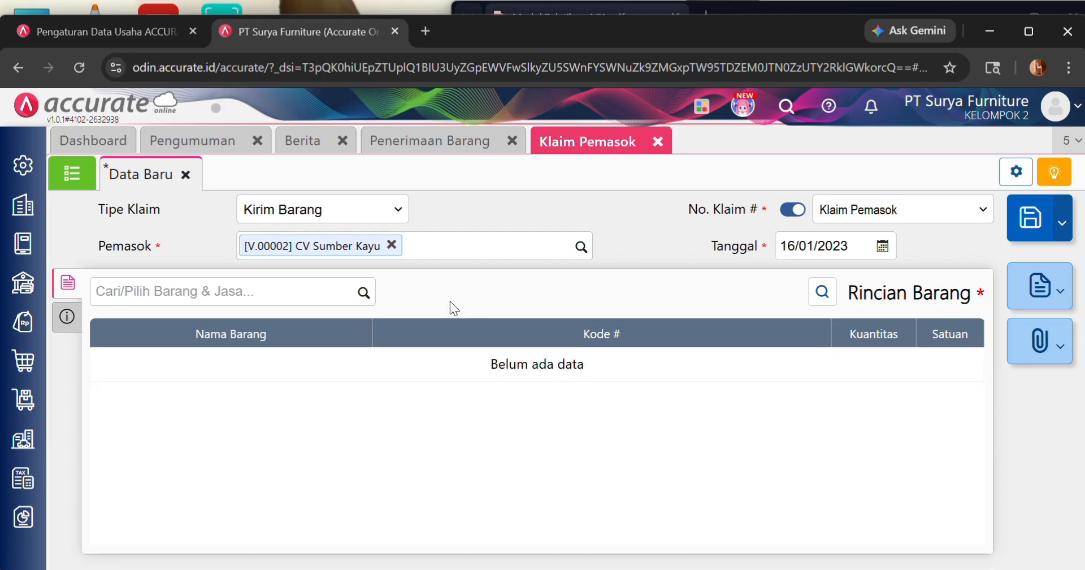
- Add 1 pcs of Kursi Santai to the claim with its warehouse (Gudang) set to Depan, checking the details against the training PDF
left_click(363, 293)
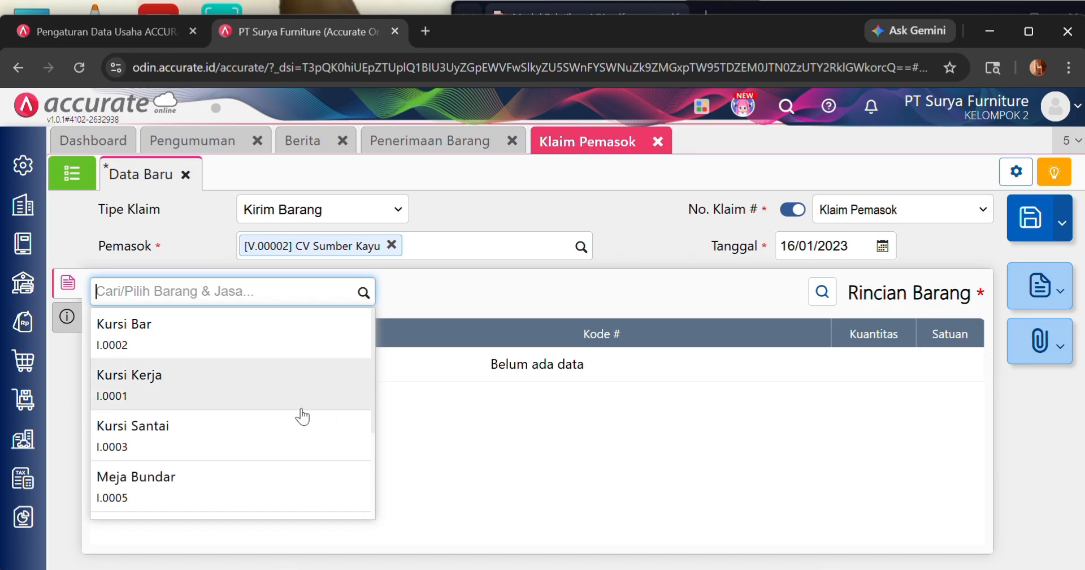
left_click(208, 431)
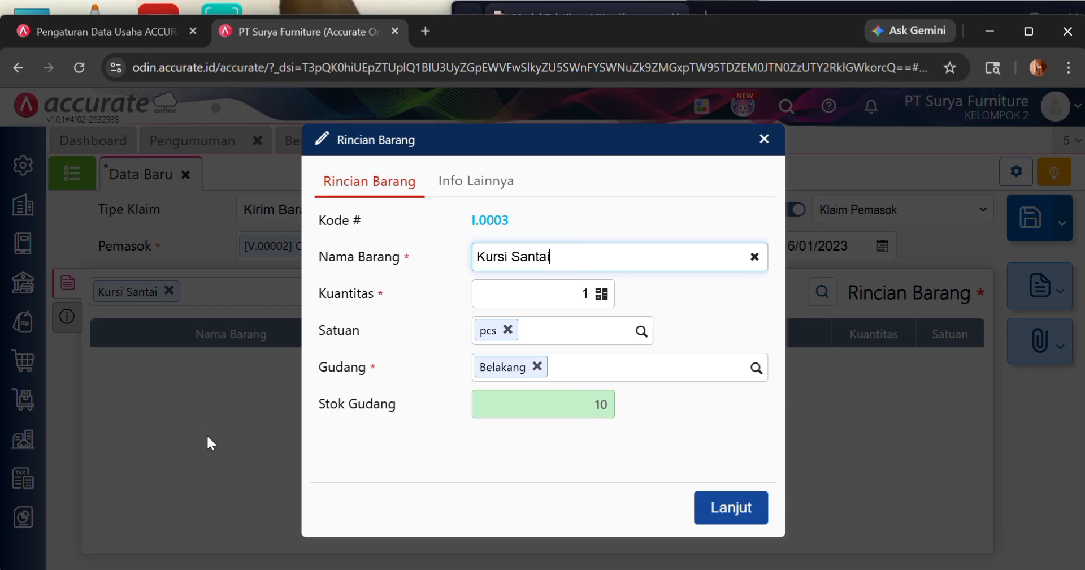
left_click(765, 12)
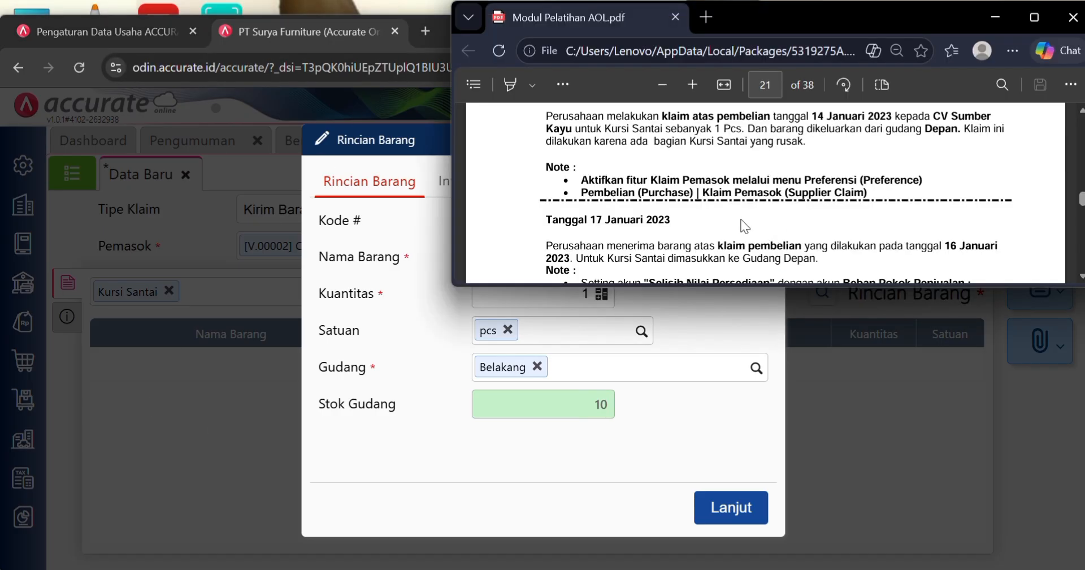
scroll(765, 187, "up", 2)
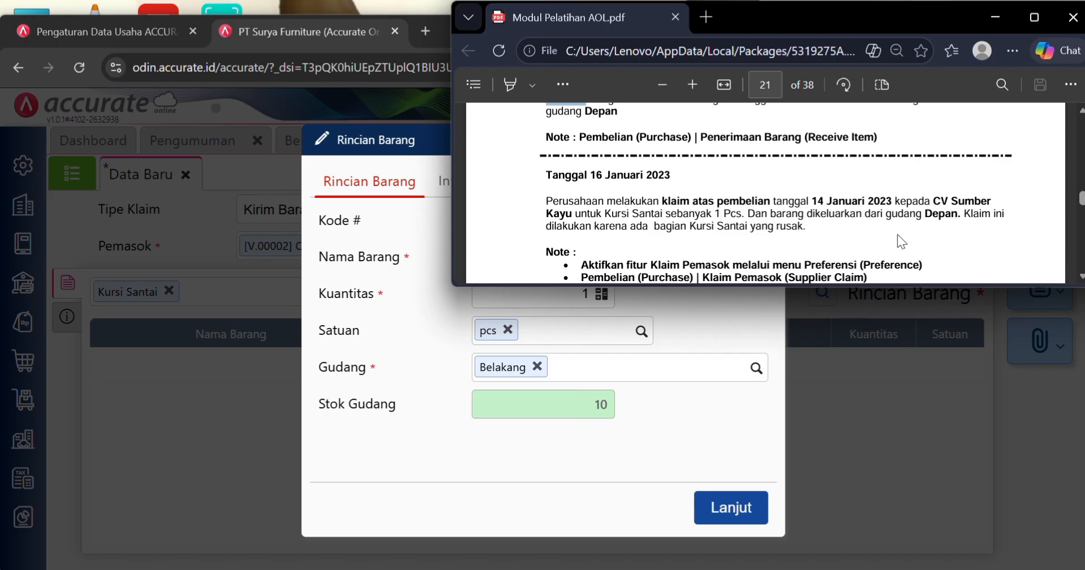
left_click_drag(606, 213, 743, 214)
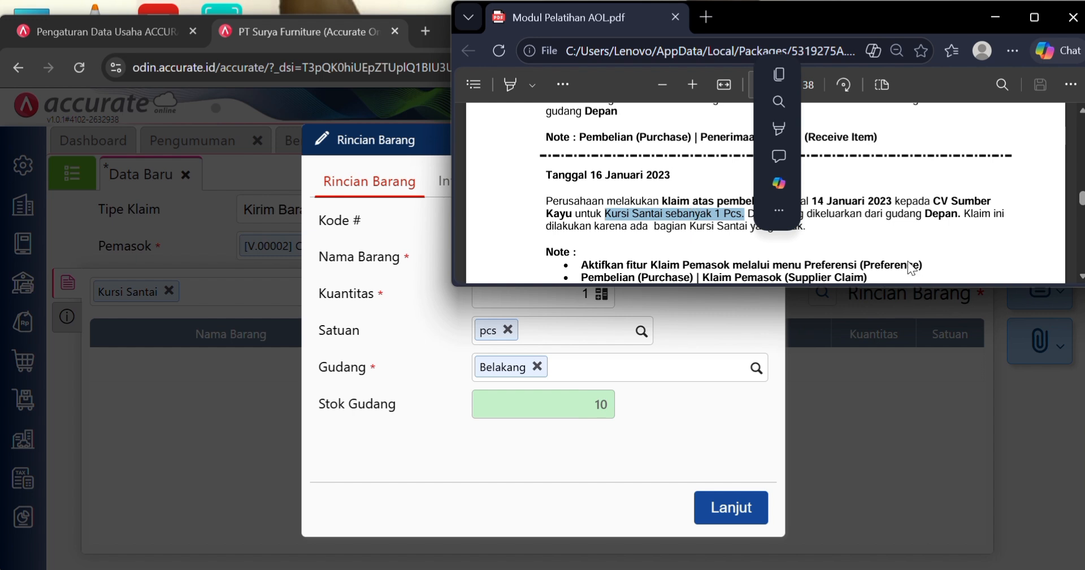
left_click(212, 294)
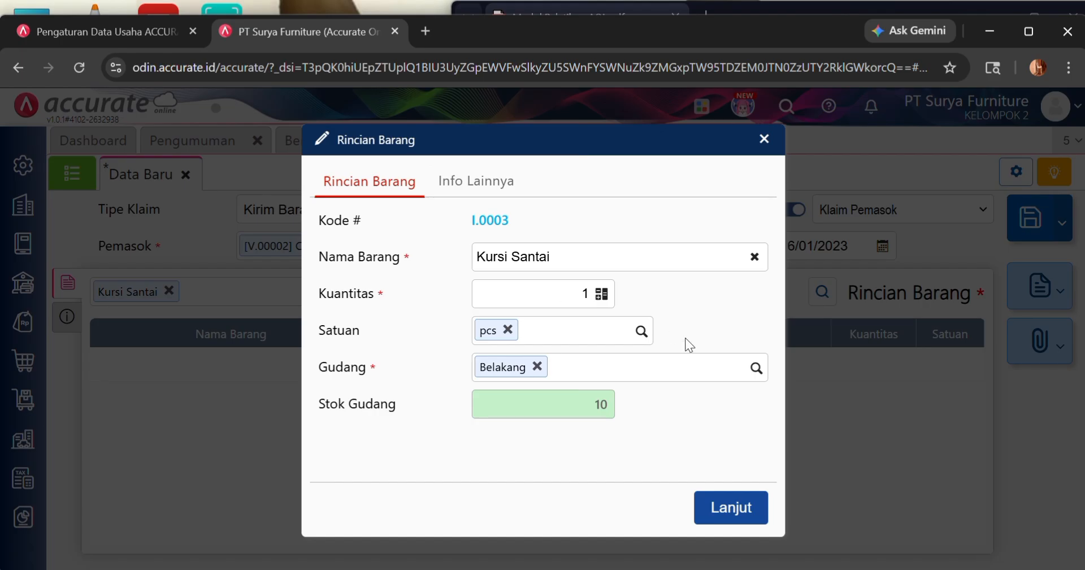
left_click(536, 366)
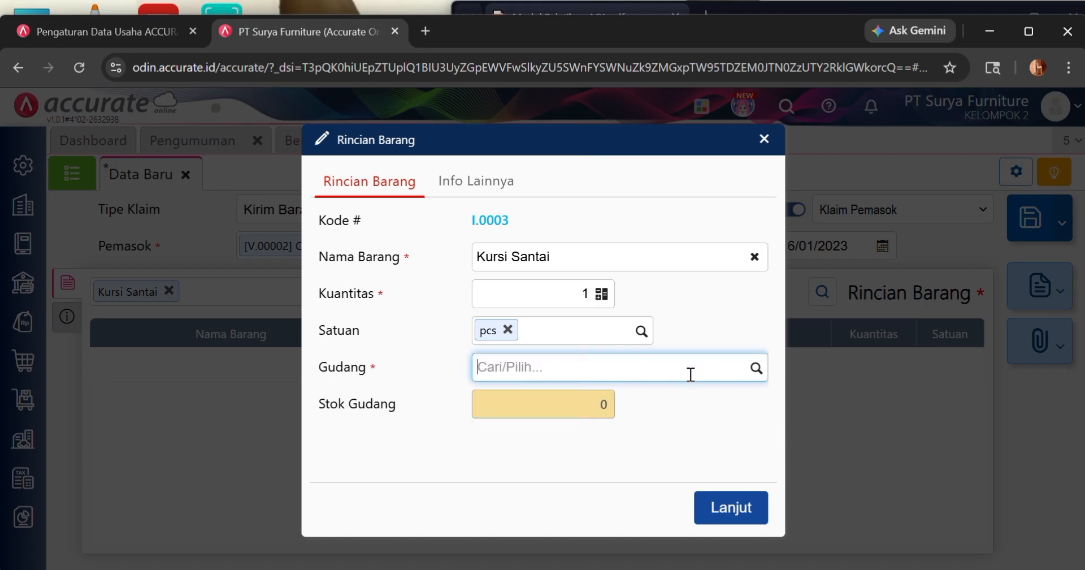
left_click(756, 368)
left_click(503, 429)
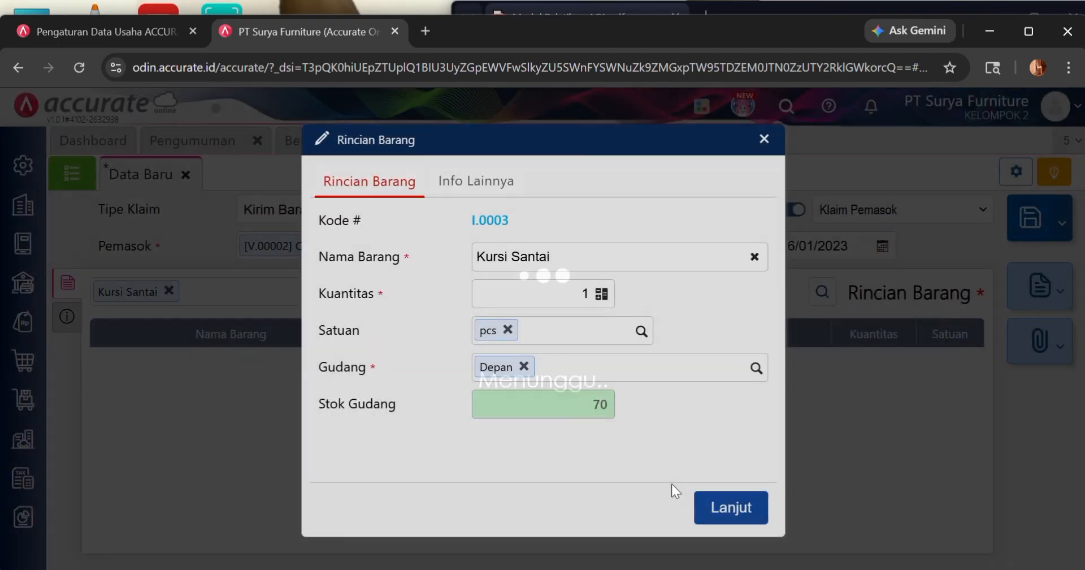
left_click(723, 521)
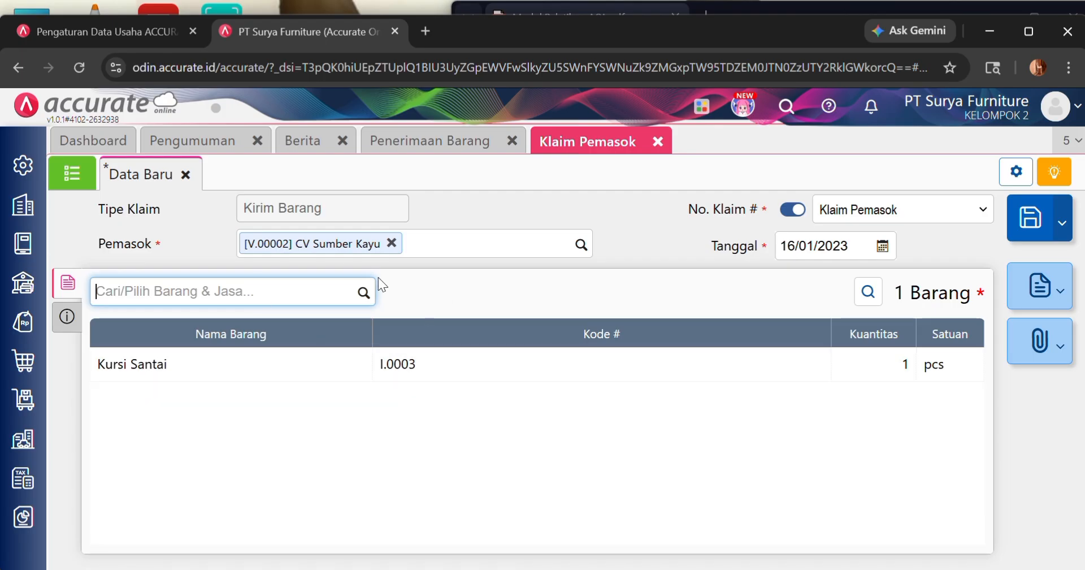
- Open the claim's additional information (Info lainnya) and check the reason for the claim in Modul Pelatihan AOL.pdf
left_click(66, 319)
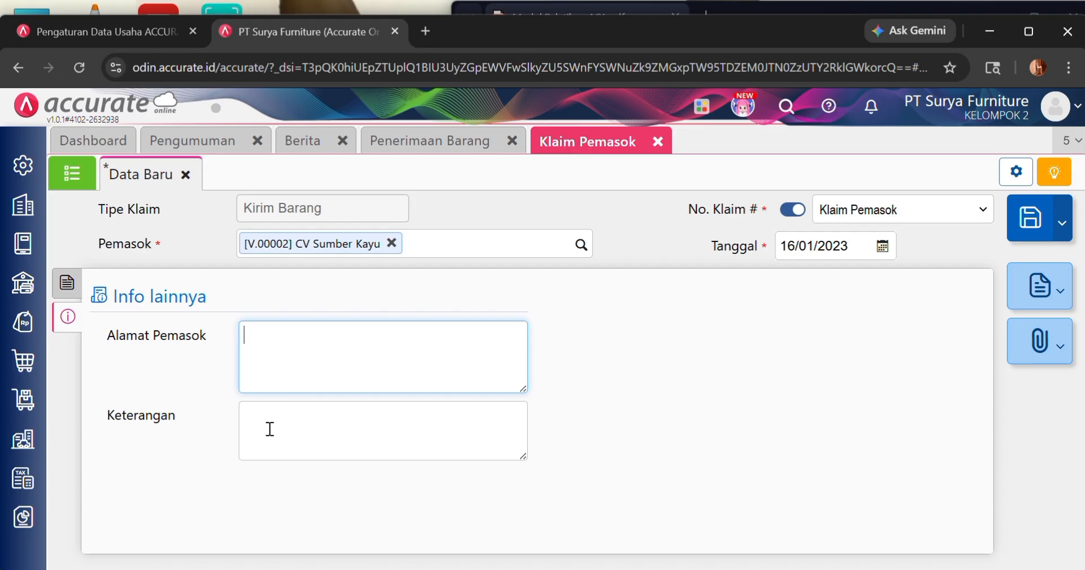
left_click(760, 4)
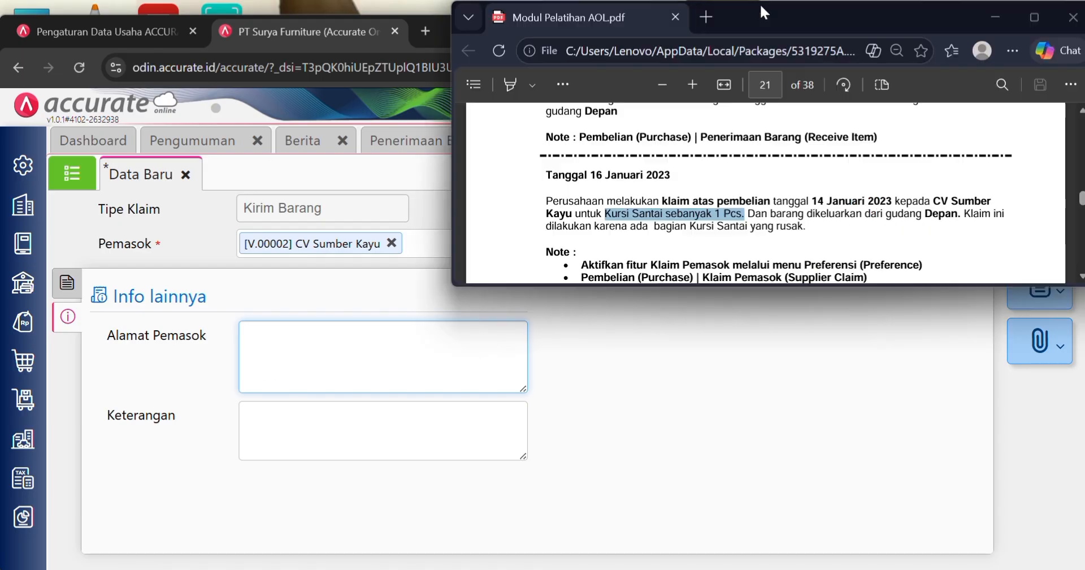
scroll(727, 232, "down", 2)
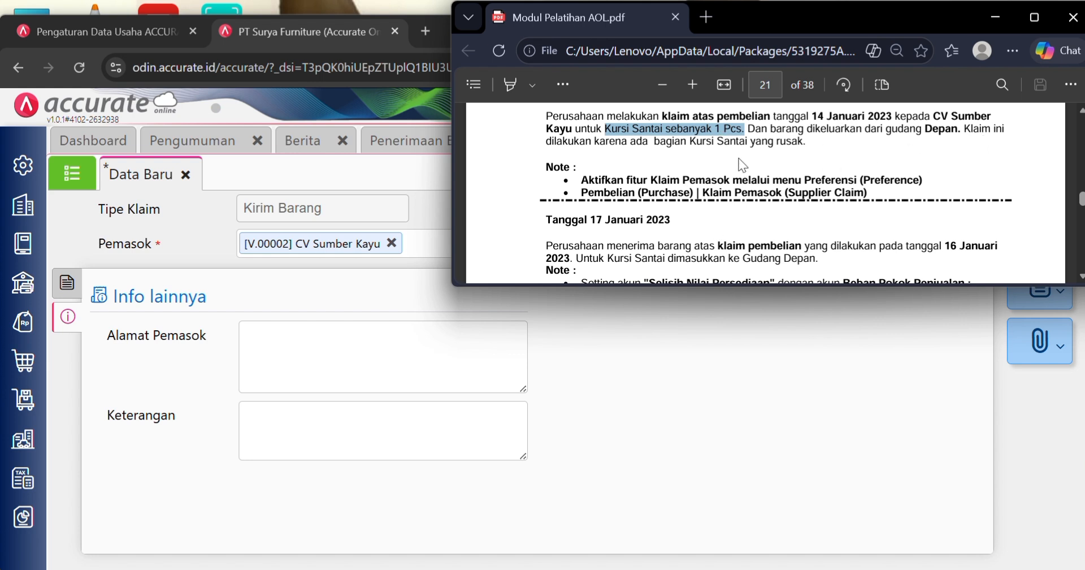
left_click(707, 425)
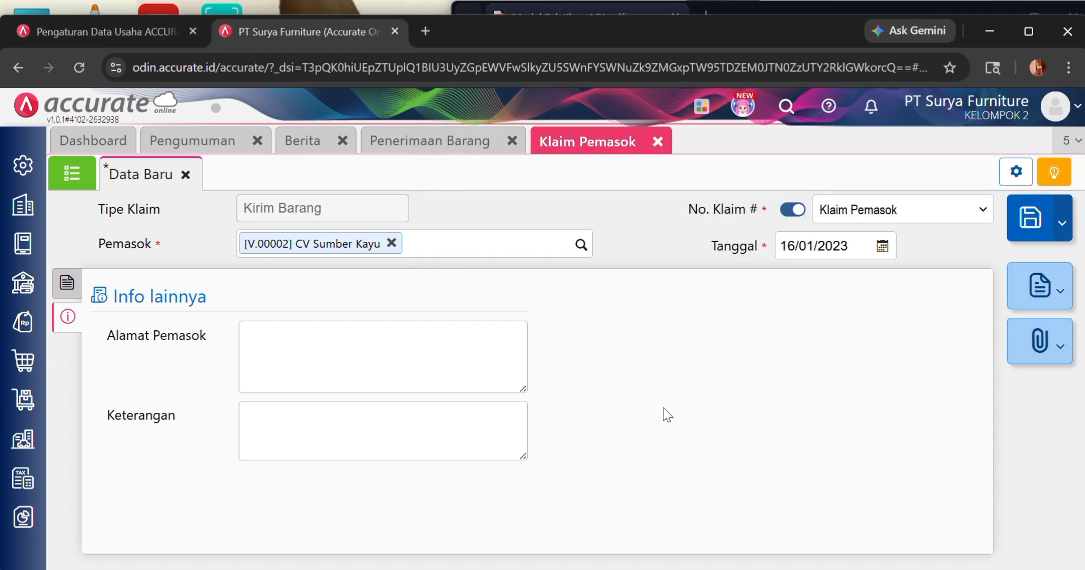
left_click(309, 427)
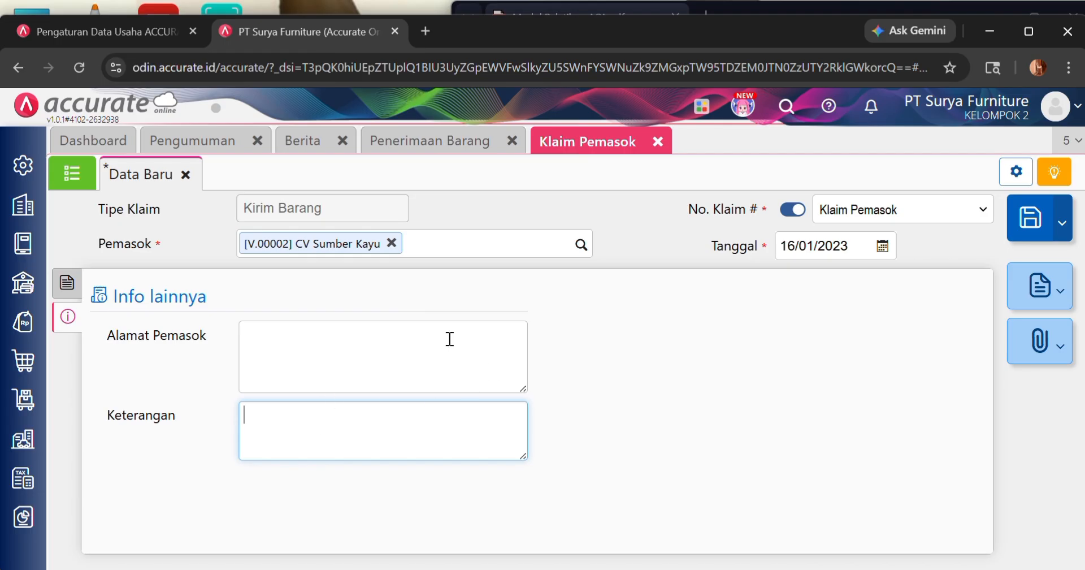
left_click(785, 7)
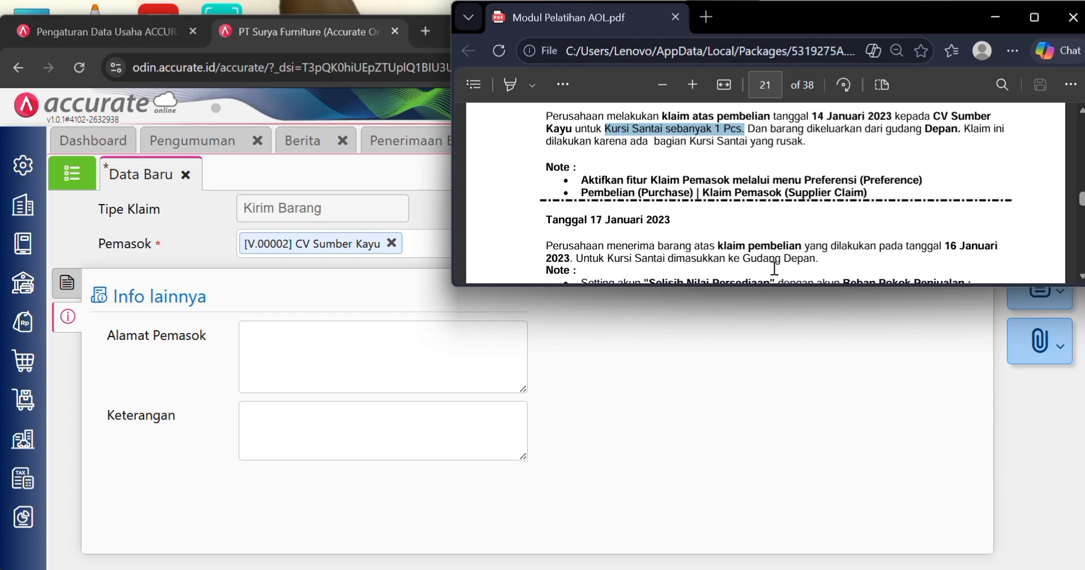
left_click(654, 441)
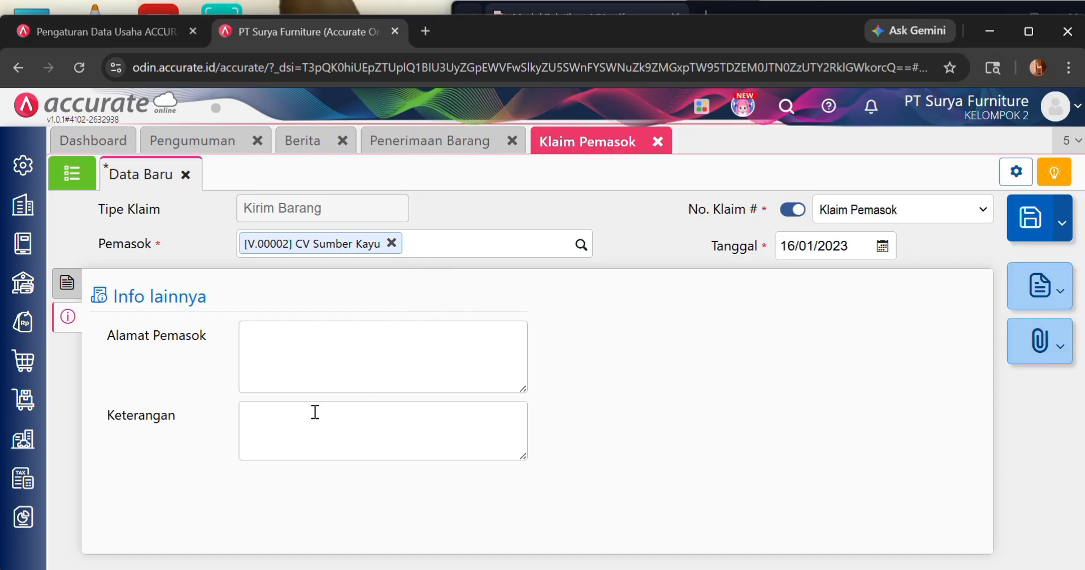
- Enter "perusahaan melakukan klaim atas pembelian karena barang rusak" as the claim's Keterangan and save the supplier claim
left_click(294, 423)
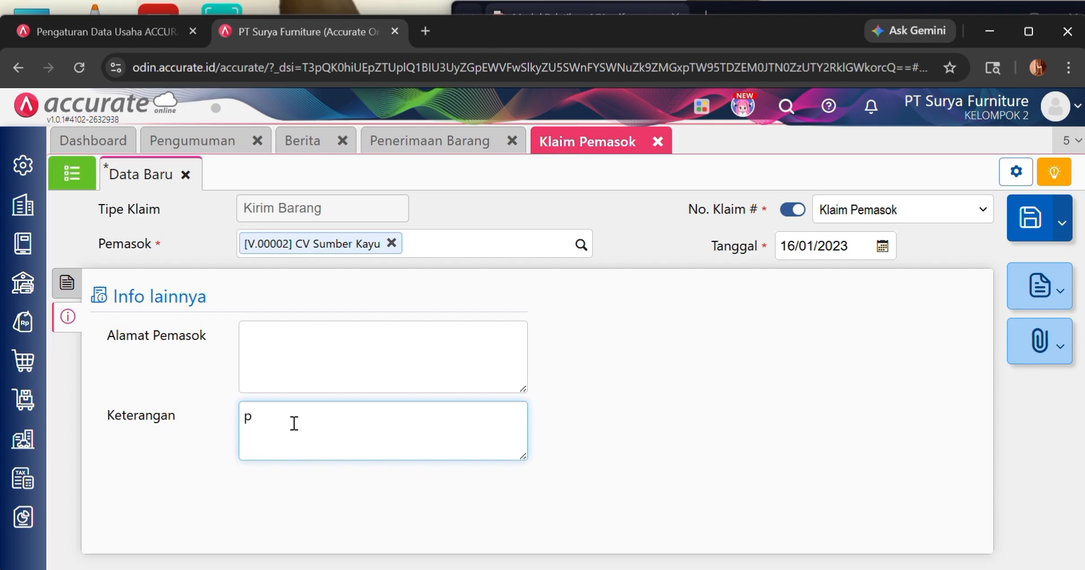
type("perusahaan melakuka")
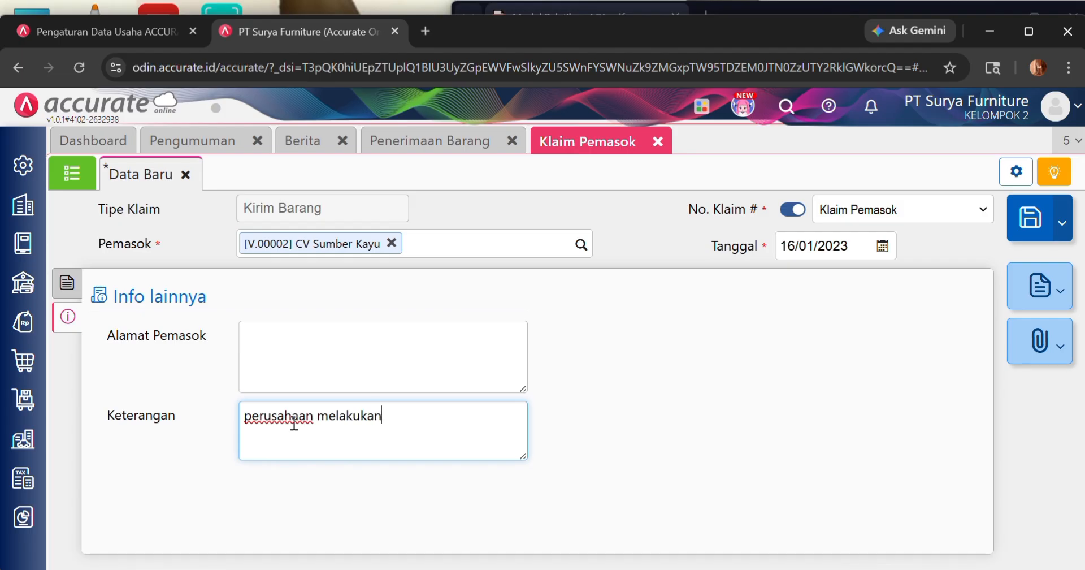
type("nklaim")
key("BackSpace")
key("BackSpace")
type("klaim")
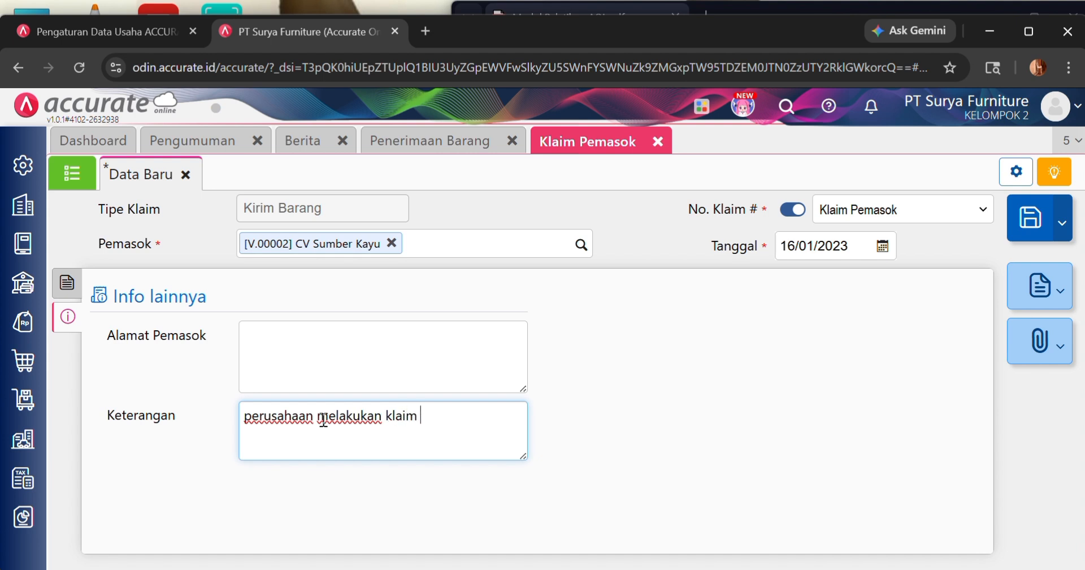
type(" atas pembeliaan")
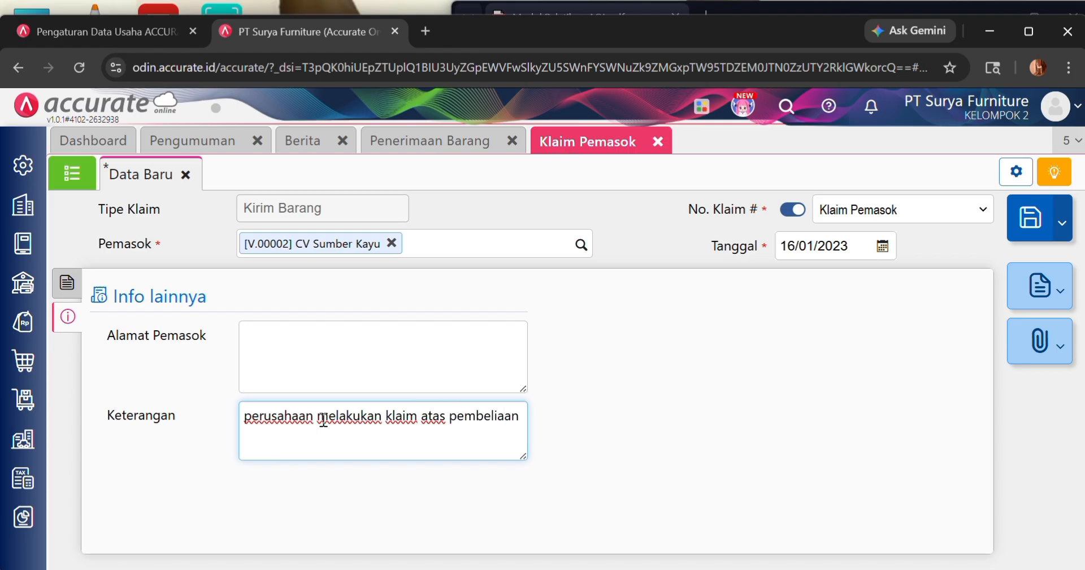
key("BackSpace")
key("BackSpace")
type("n karena")
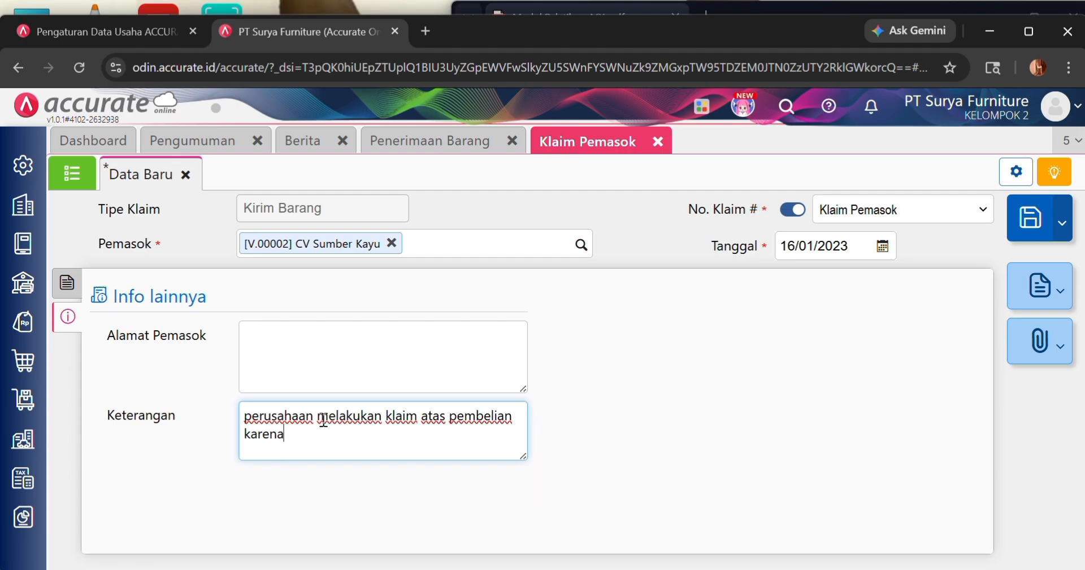
type(" barang rusak")
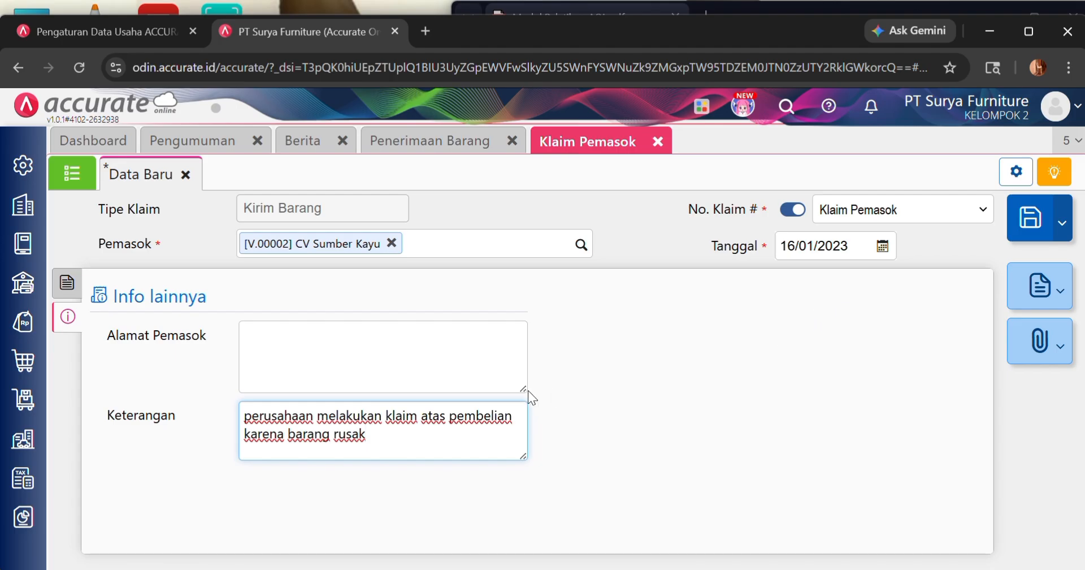
left_click(67, 284)
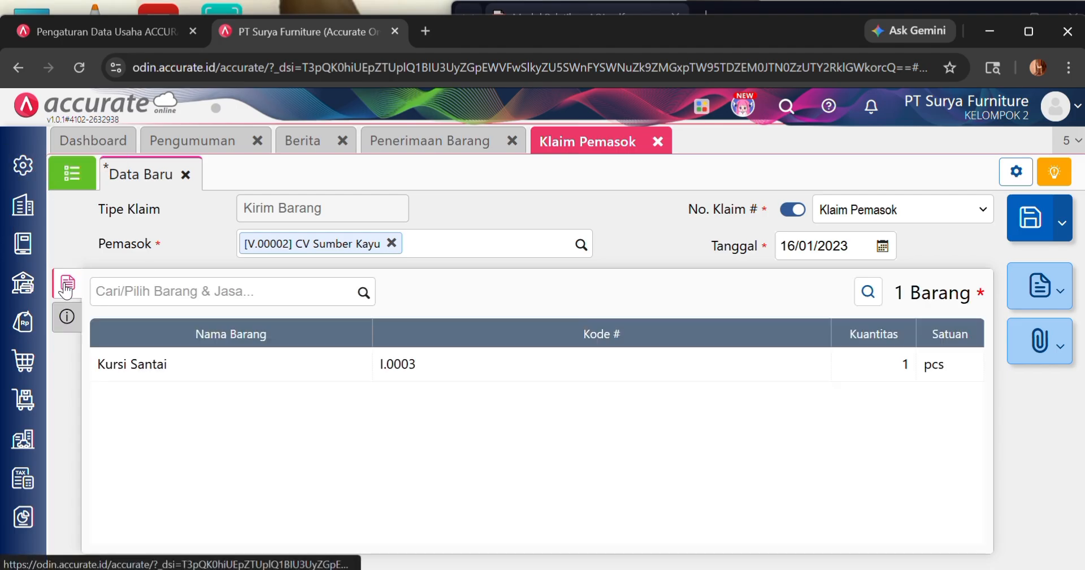
left_click(1031, 221)
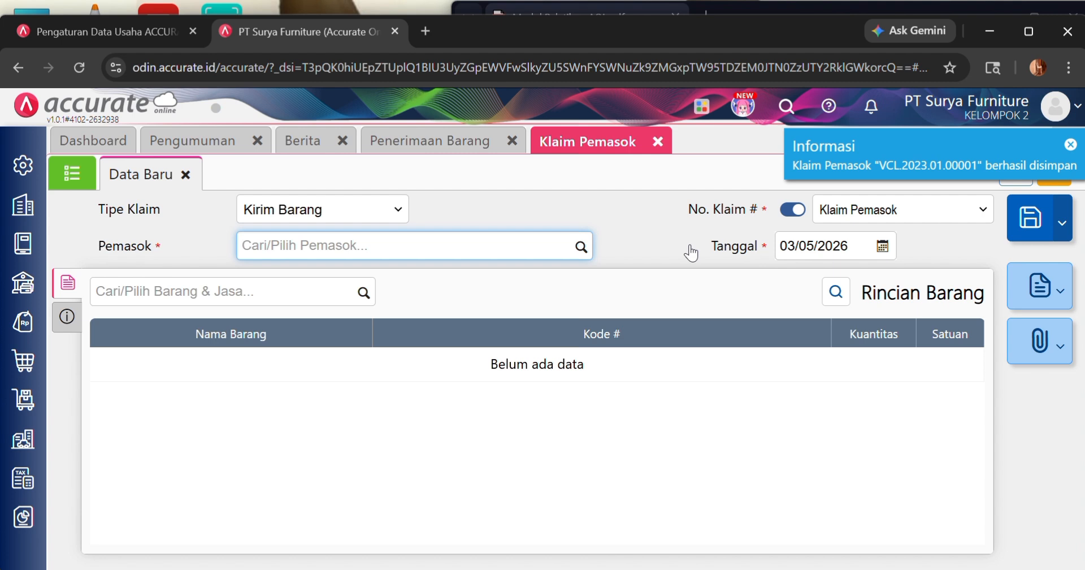
- Following the 17 January exercise in the training PDF, check the Selisih Nilai Persediaan account for Klaim Pemasok in Accurate's default account preferences
left_click(789, 1)
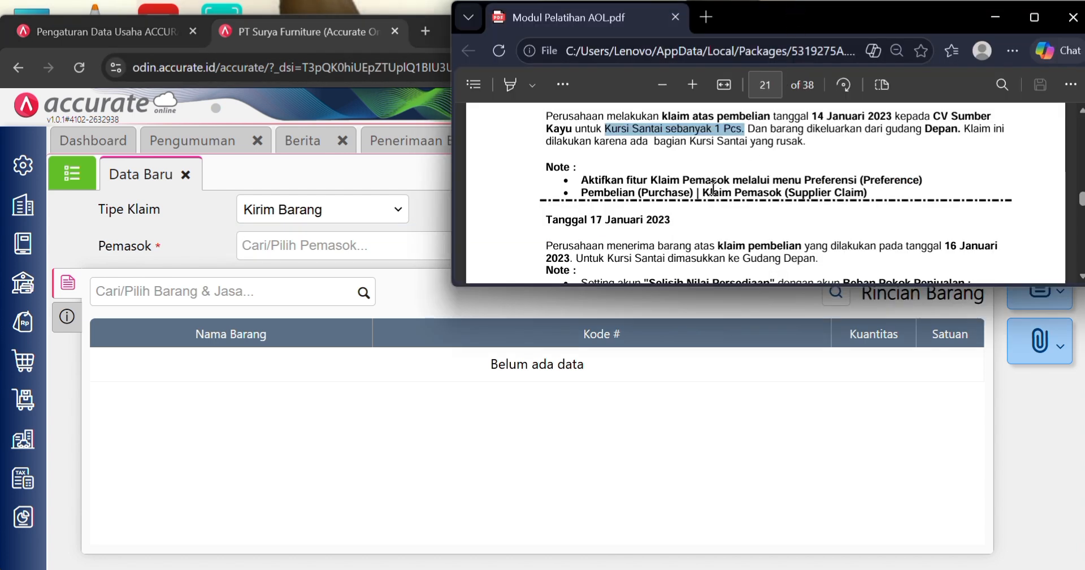
scroll(713, 186, "down", 2)
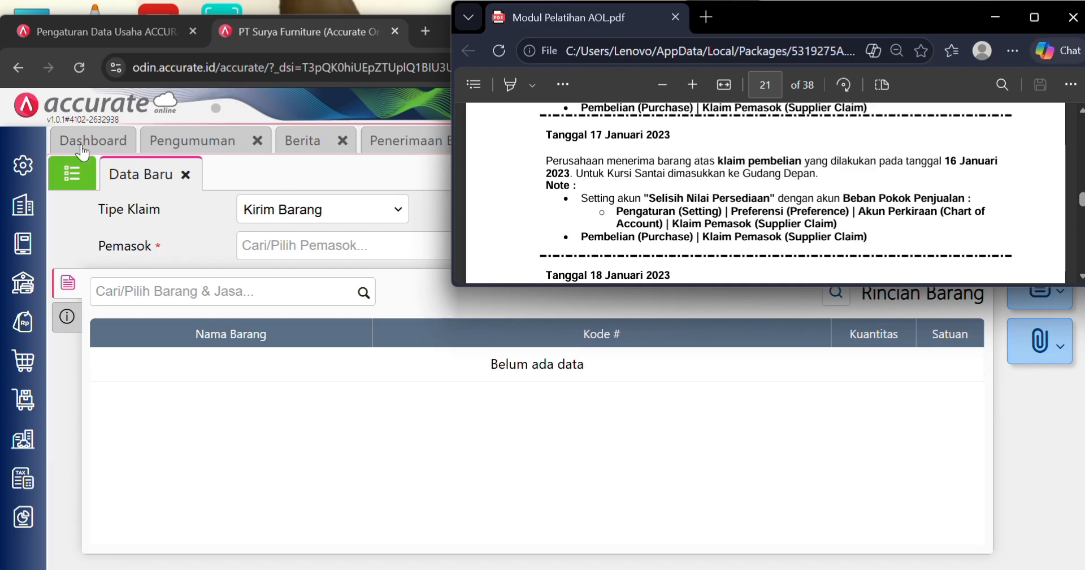
left_click(22, 165)
left_click(132, 276)
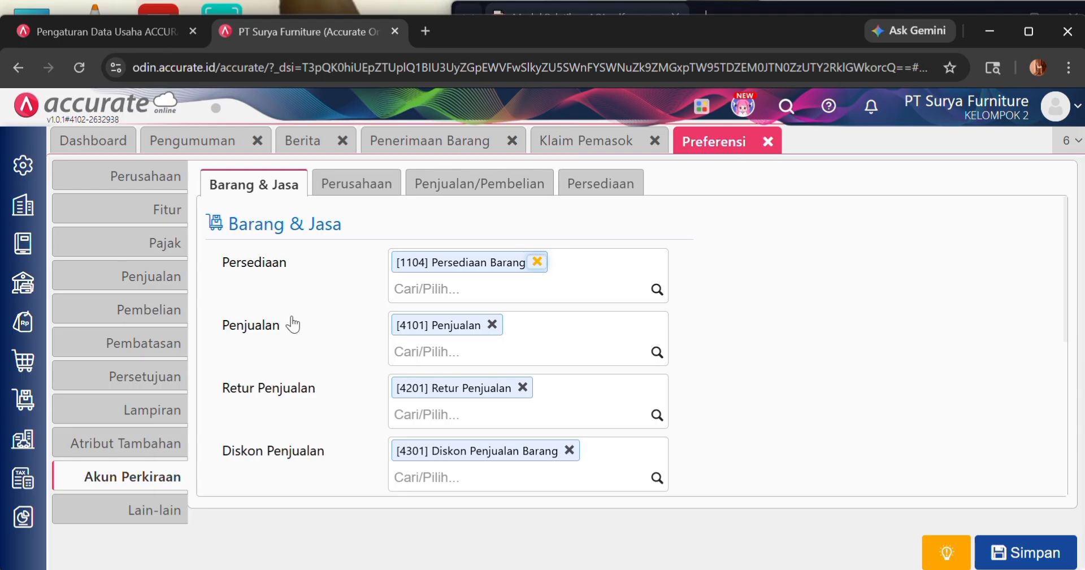
left_click(621, 190)
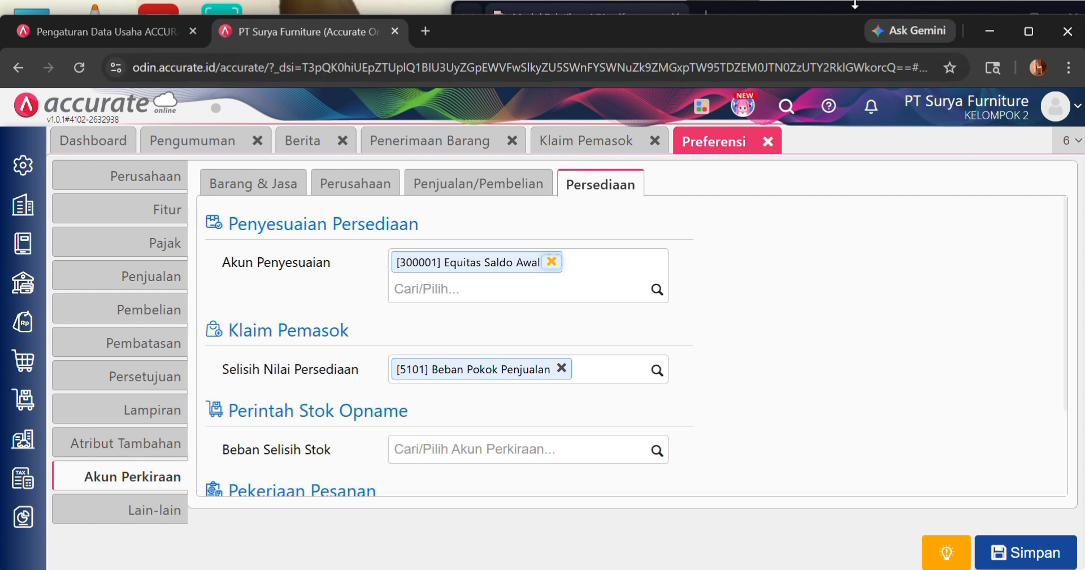
left_click(859, 6)
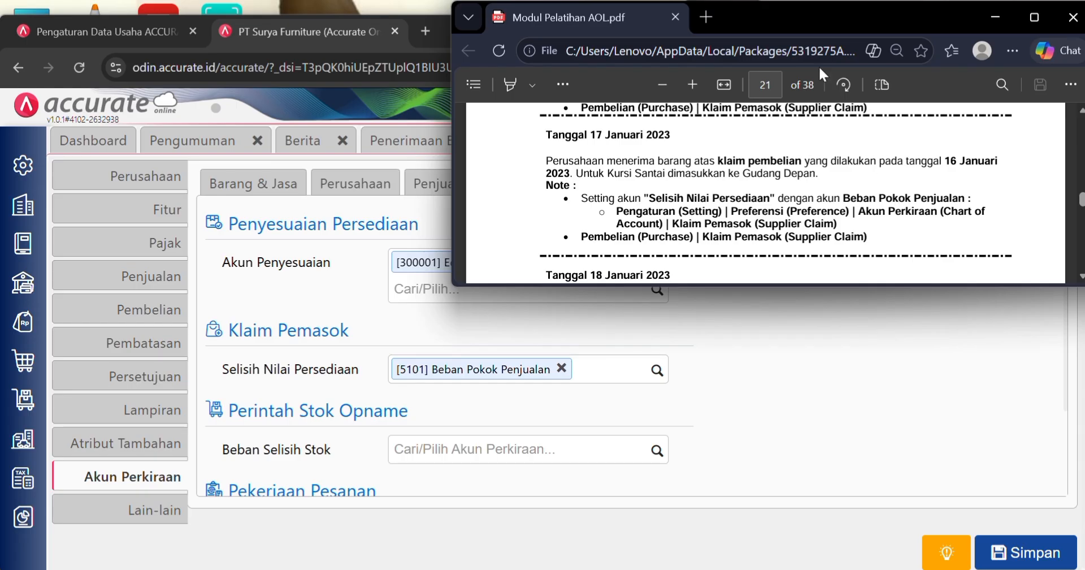
left_click(786, 425)
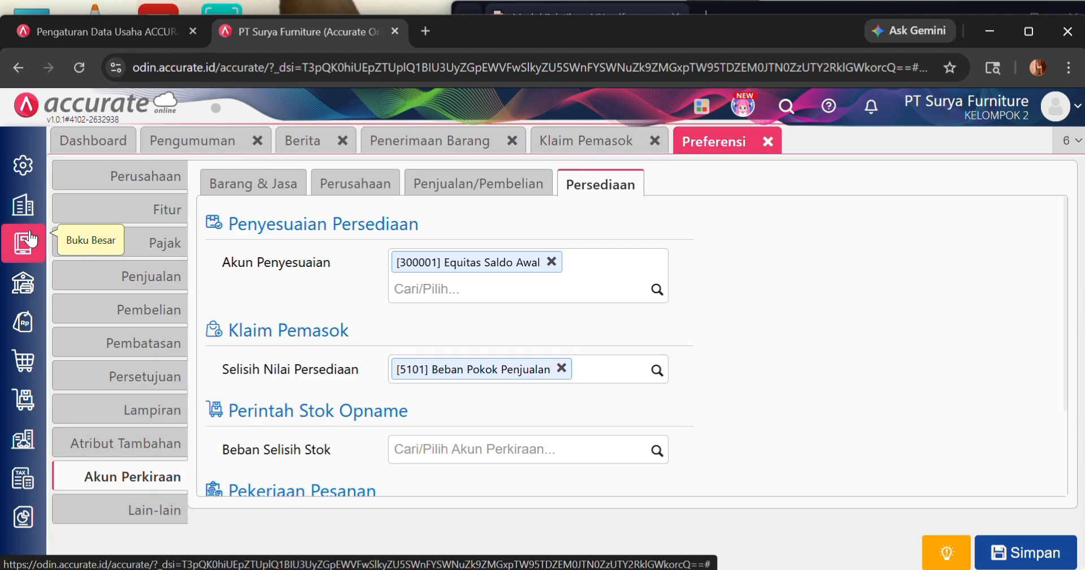
- Start a supplier claim (Klaim Pemasok) of type Terima Barang and copy the Kursi Santai line from the saved CV Sumber Kayu claim
left_click(41, 366)
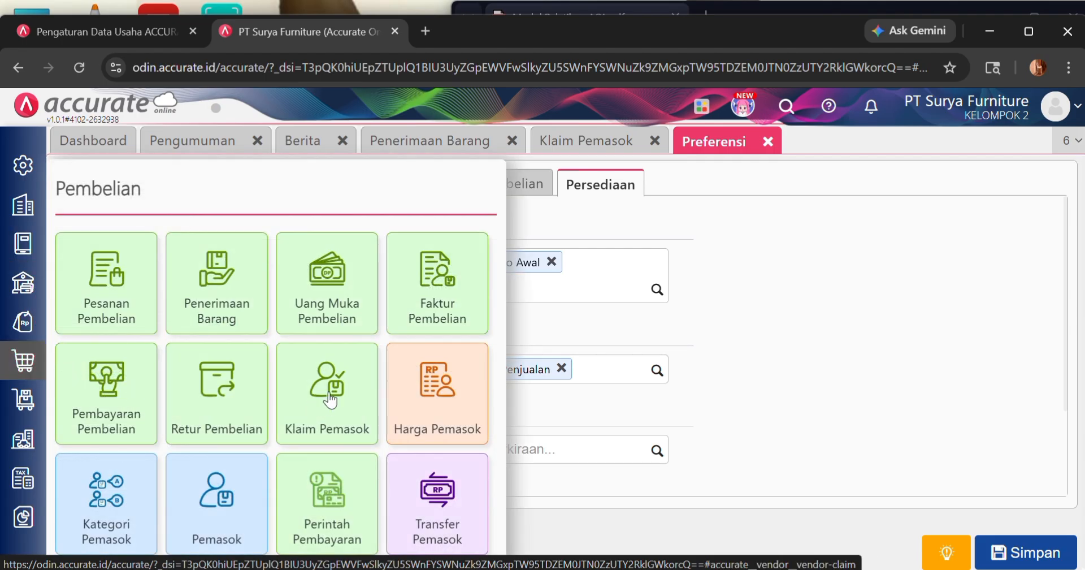
left_click(311, 408)
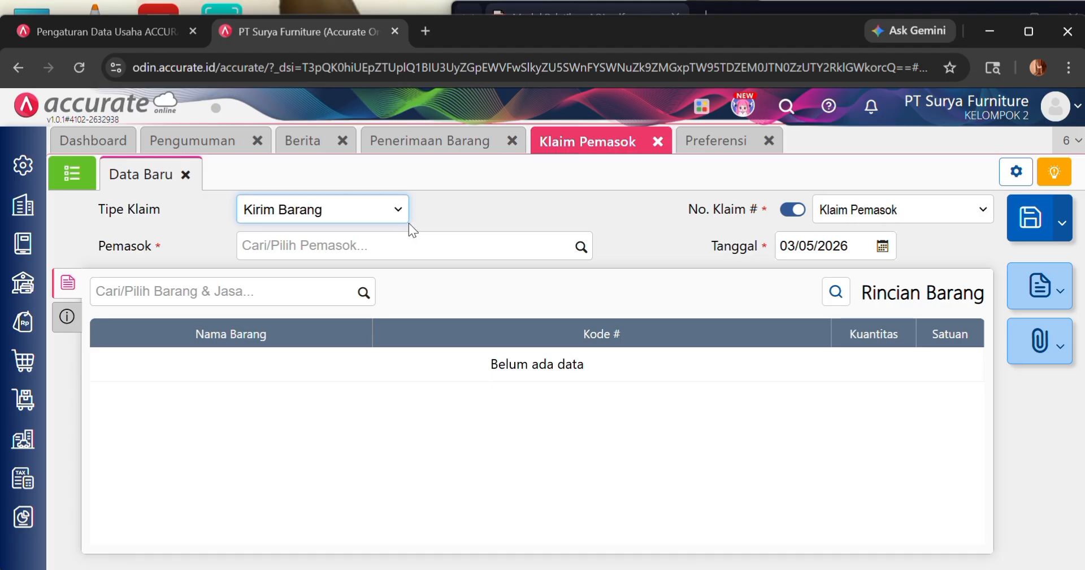
left_click(371, 209)
left_click(345, 255)
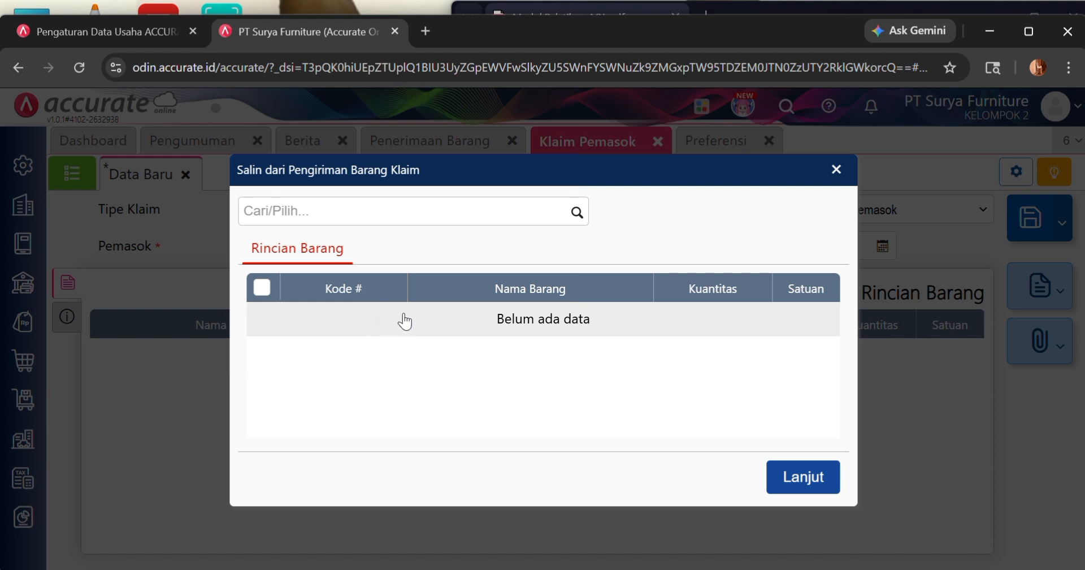
left_click(575, 212)
left_click(479, 251)
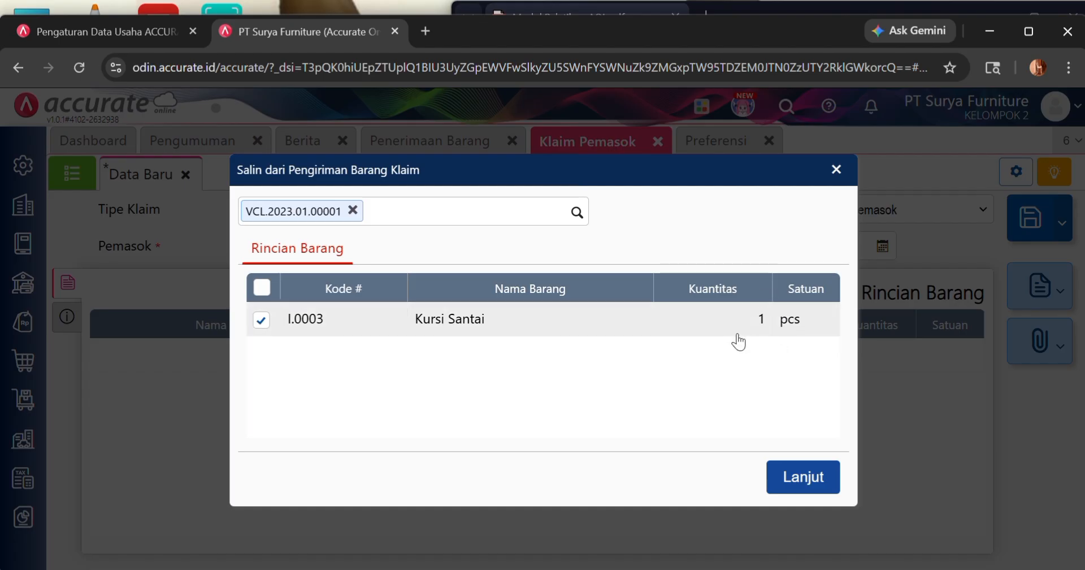
left_click(808, 478)
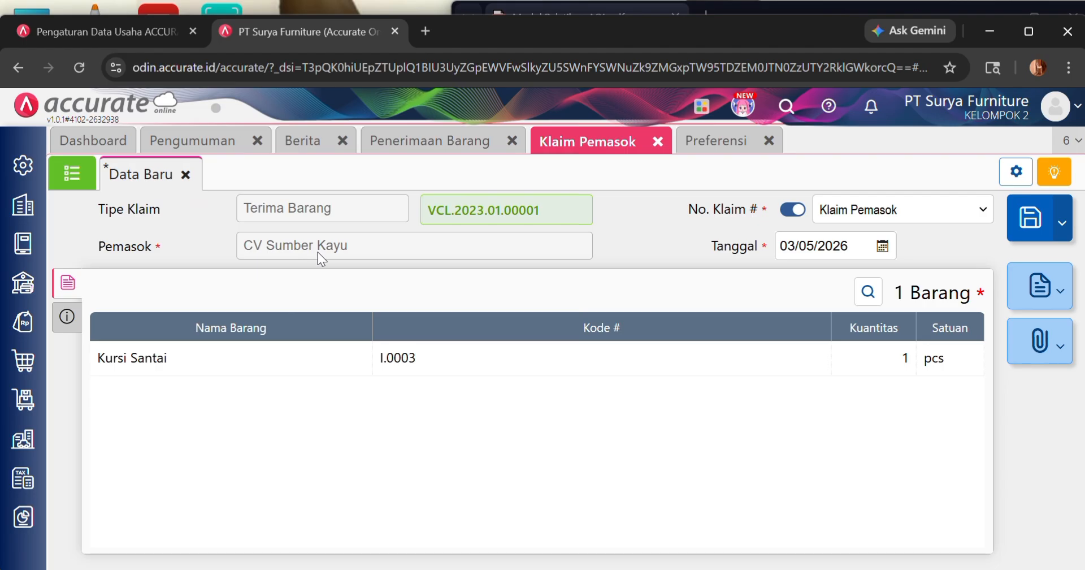
- Date the Terima Barang claim 17/01/2023
left_click(854, 247)
key("BackSpace")
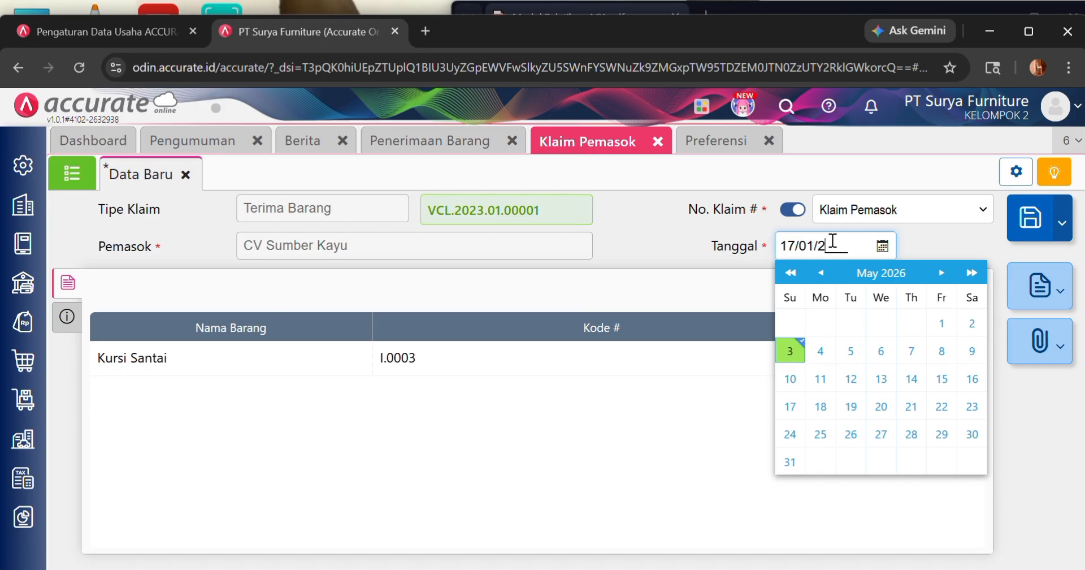
type("17/01/2023")
left_click(685, 401)
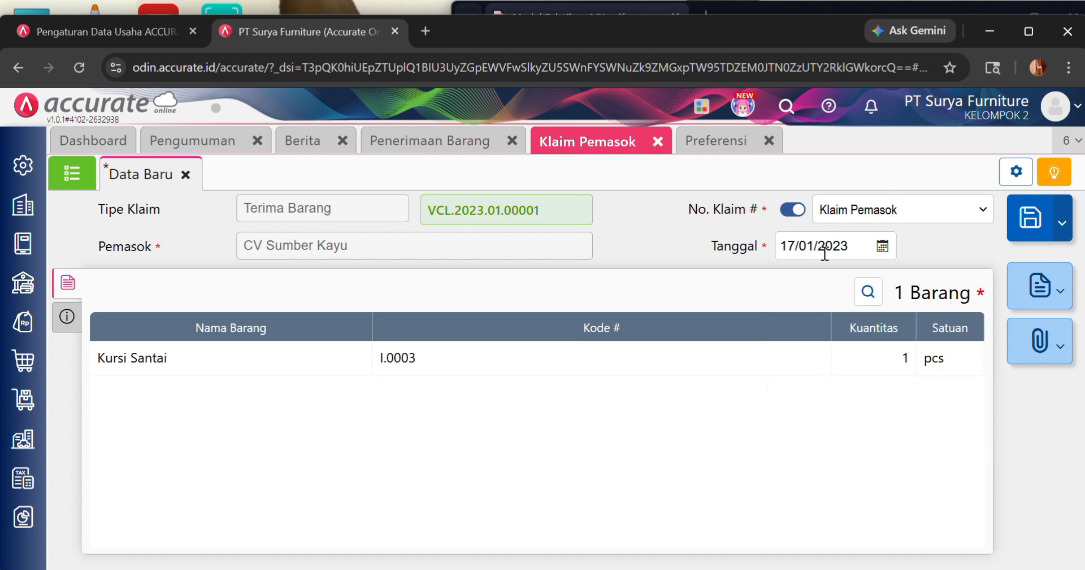
- Enter "penerimaan klaim barang" as the Keterangan of the Terima Barang claim and save it
left_click(66, 318)
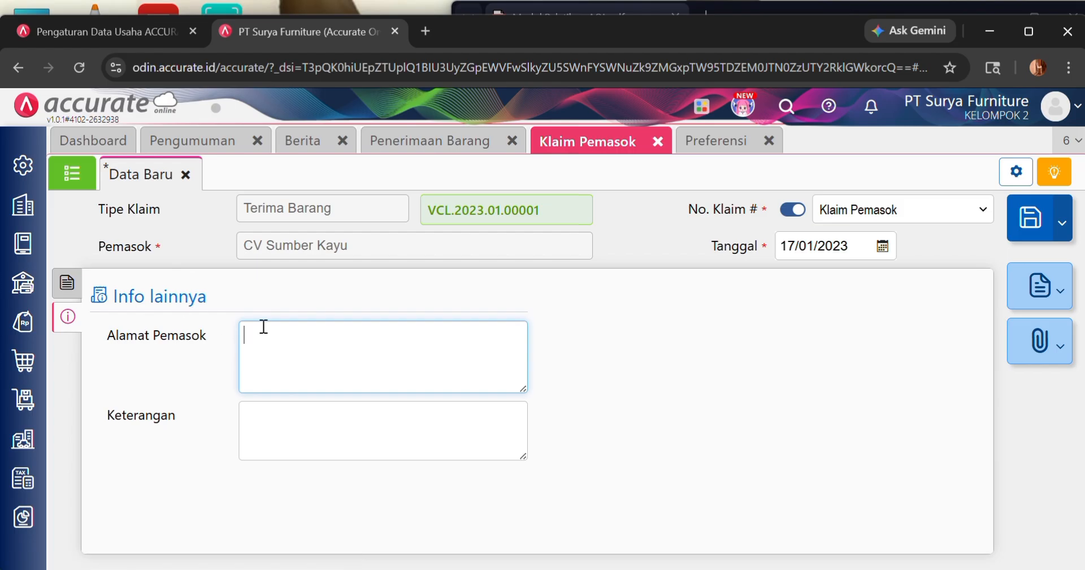
left_click(279, 429)
type("penerimaa")
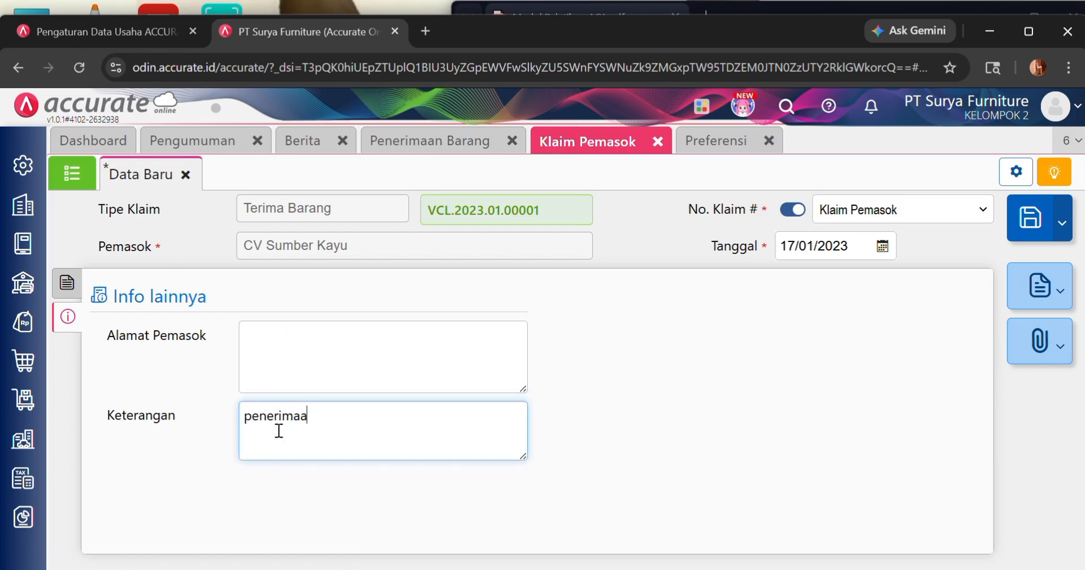
type("n klaim barang")
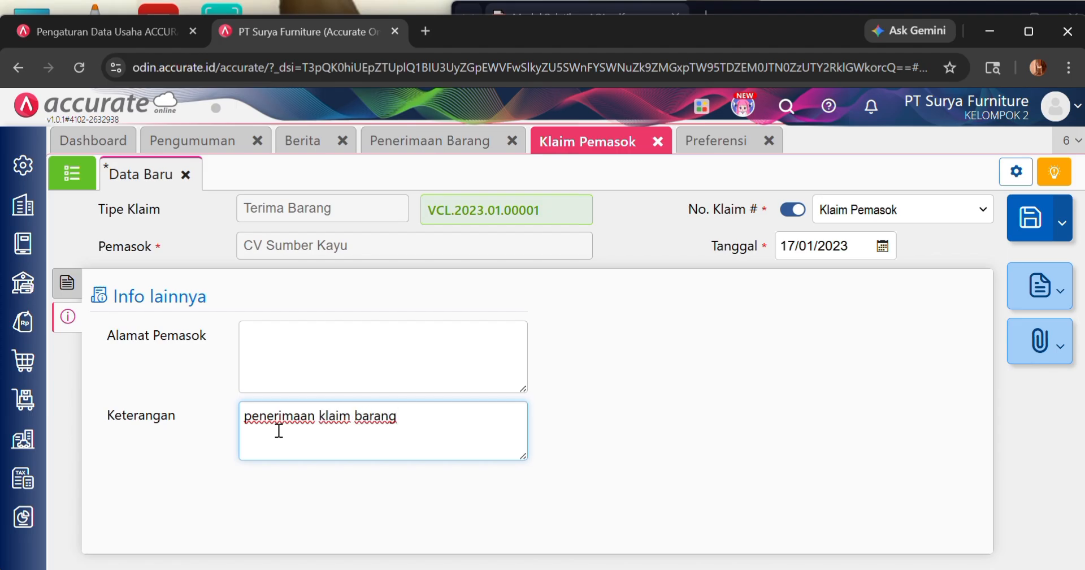
left_click(69, 283)
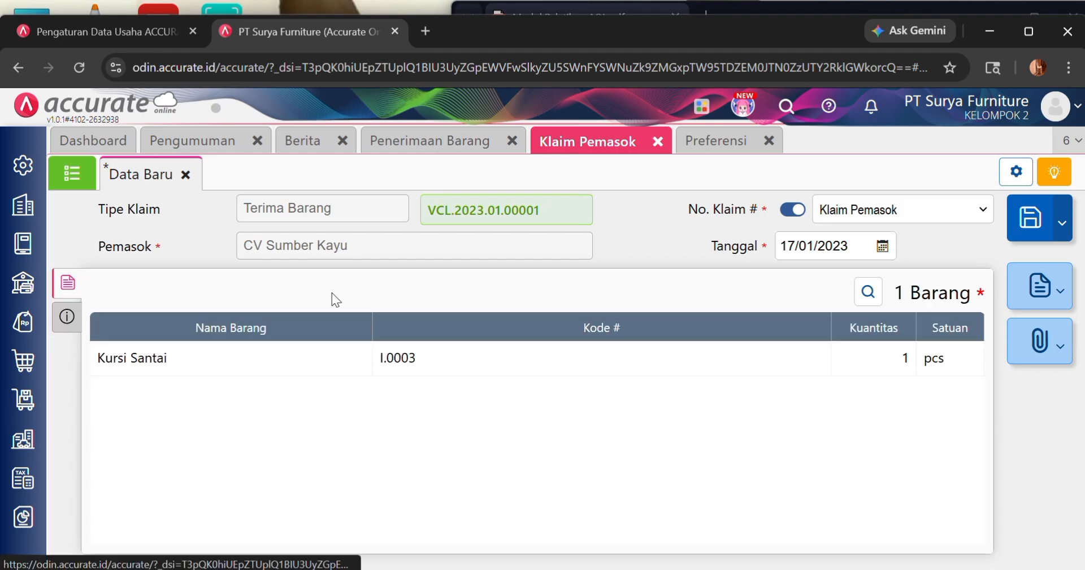
left_click(1035, 233)
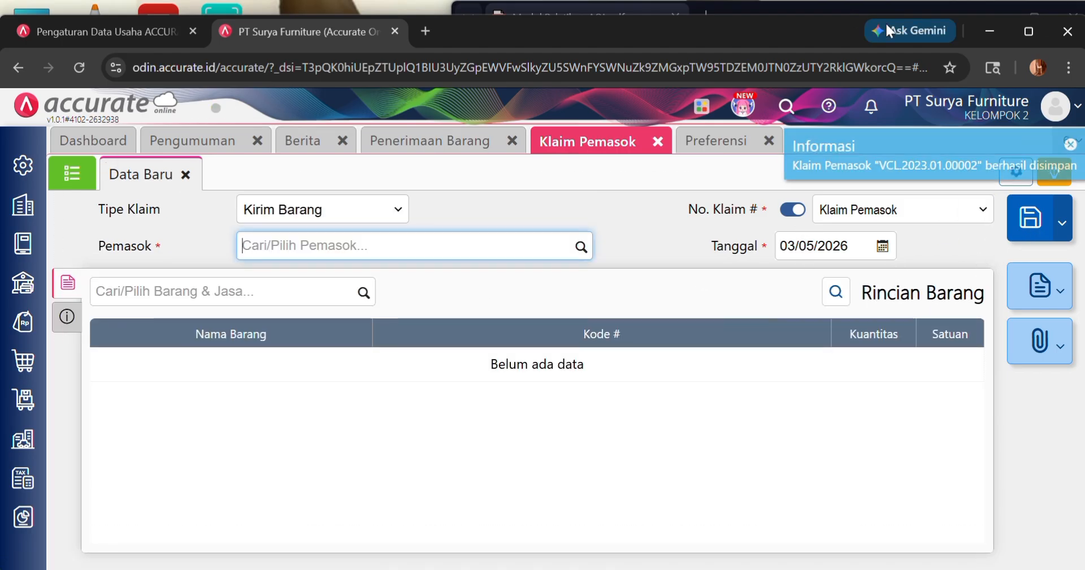
- Following the 18 January exercise in the training PDF, open PT Sentra Furniture's supplier record in Accurate
left_click(786, 4)
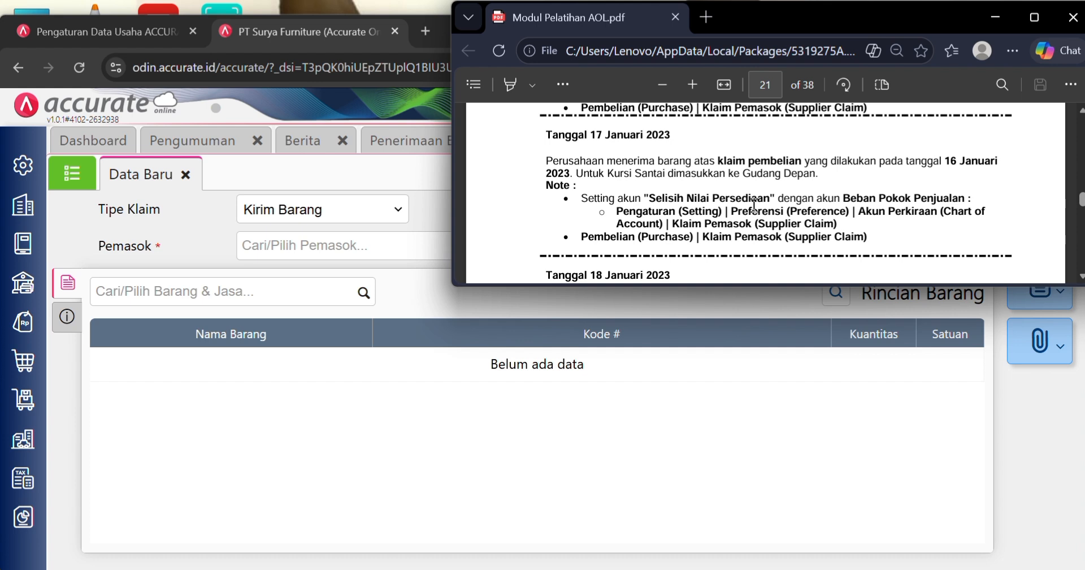
scroll(756, 204, "down", 3)
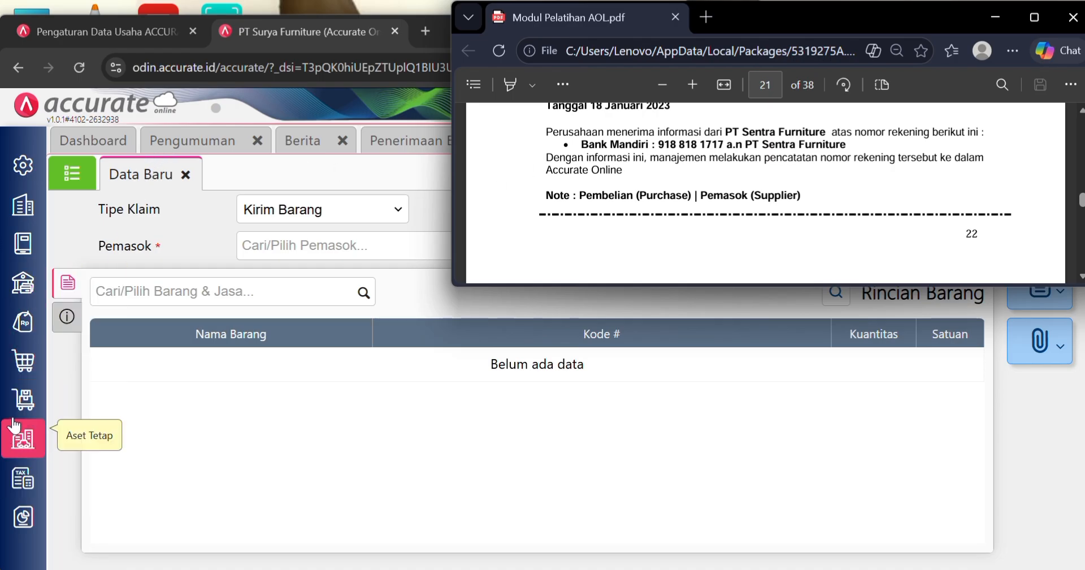
left_click(23, 361)
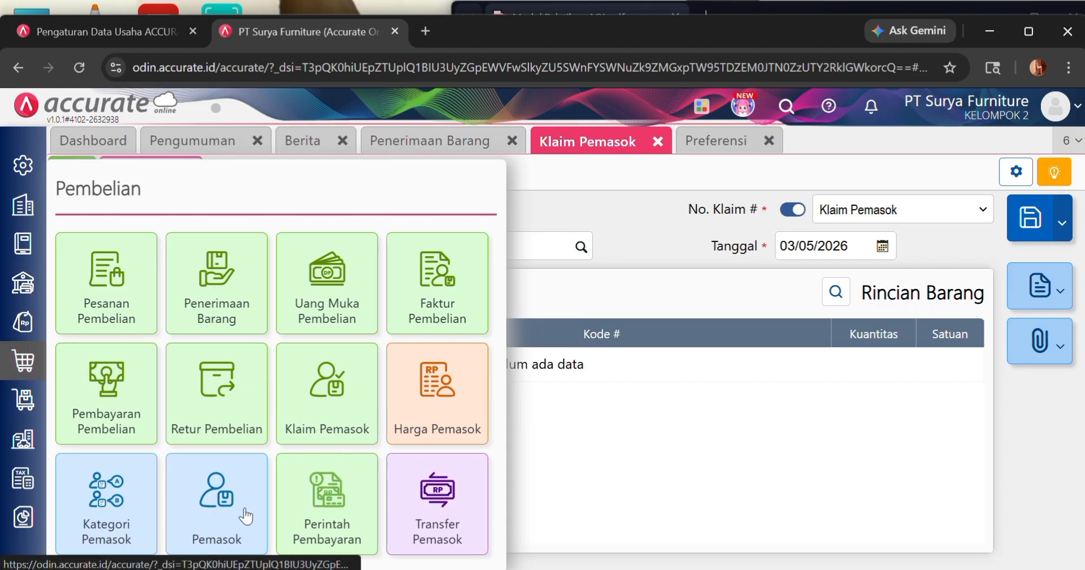
left_click(235, 495)
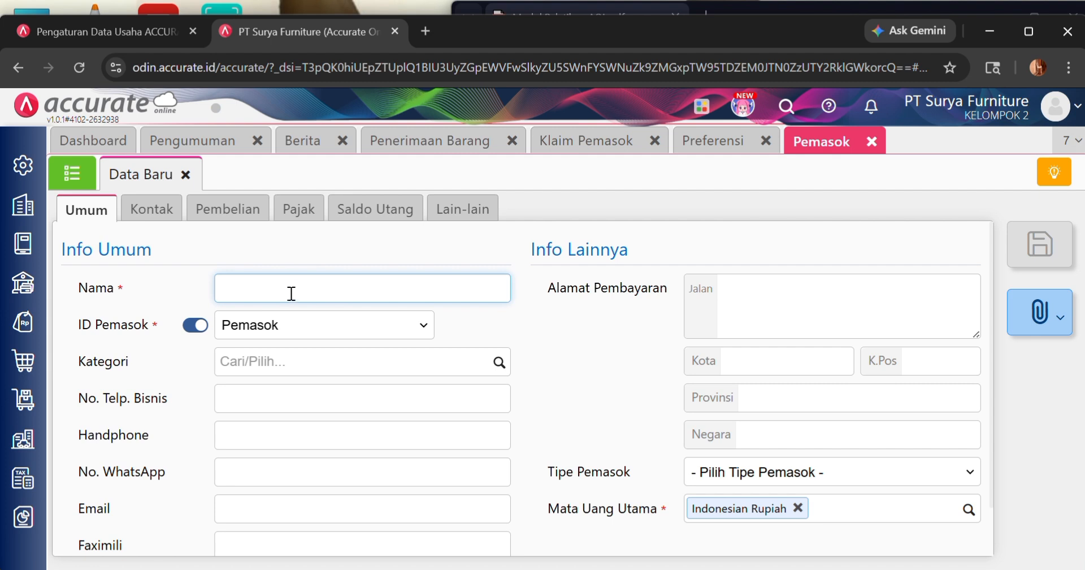
left_click(79, 179)
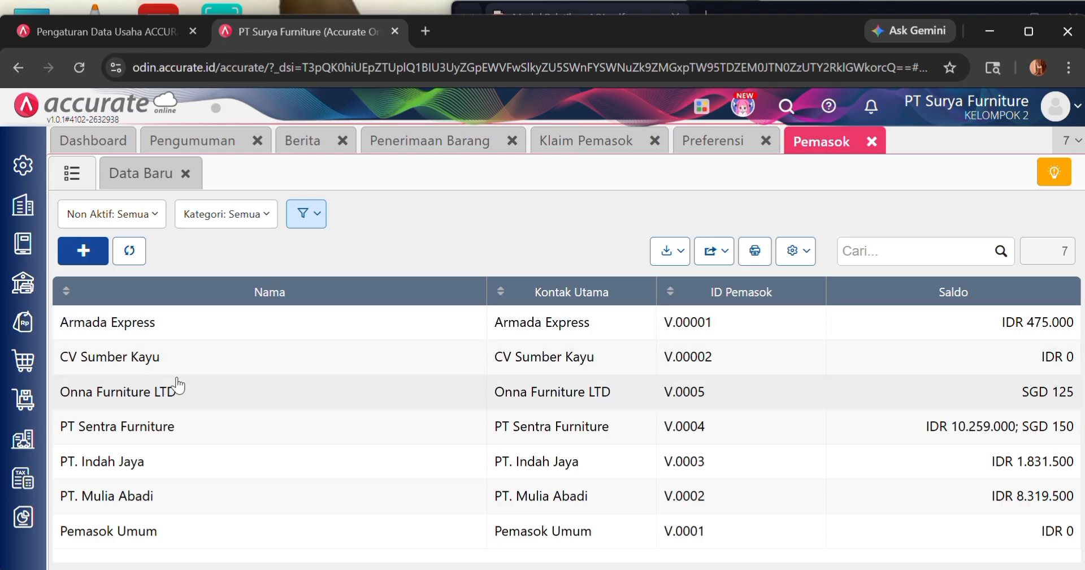
double_click(116, 430)
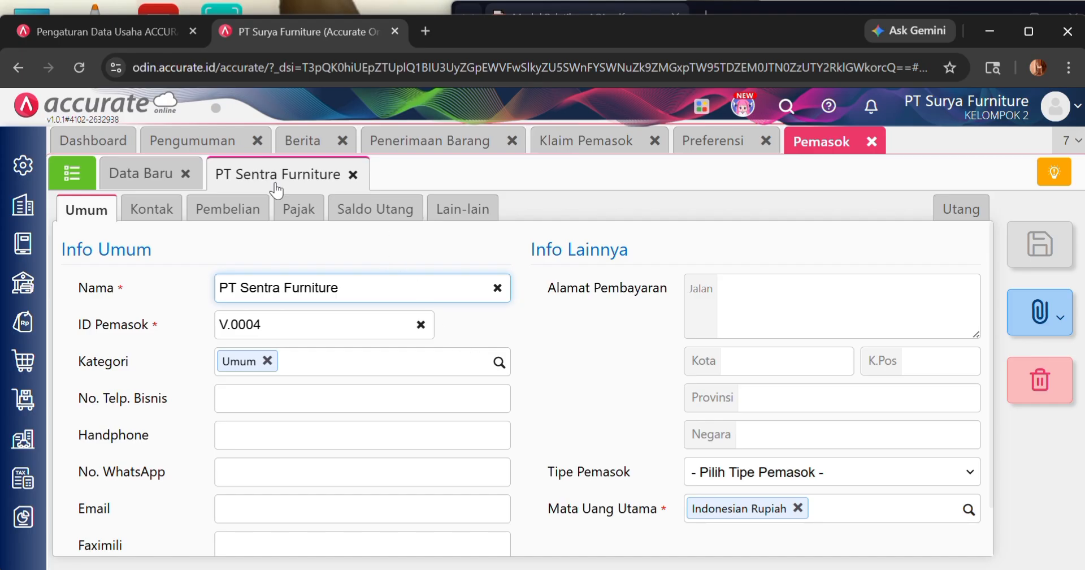
- Start a new bank account in PT Sentra Furniture's purchasing details with BANK MANDIRI as the Nama Bank
left_click(169, 205)
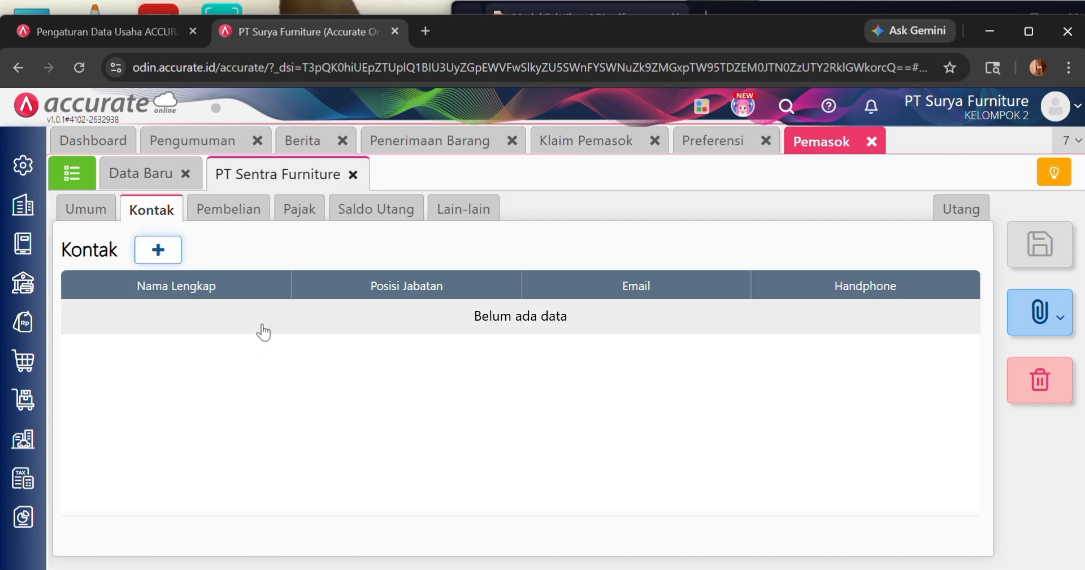
left_click(208, 216)
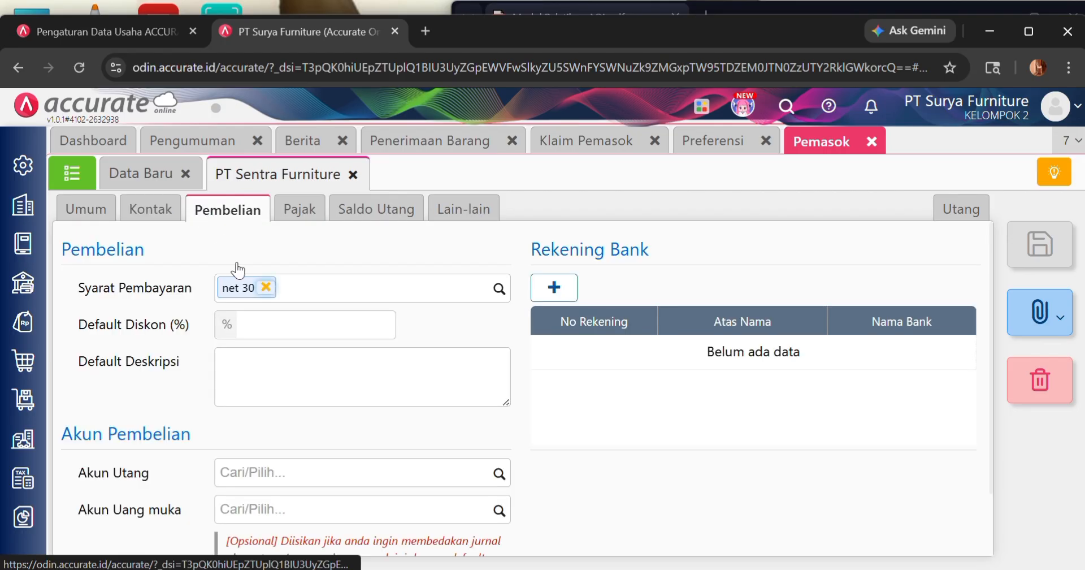
left_click(555, 288)
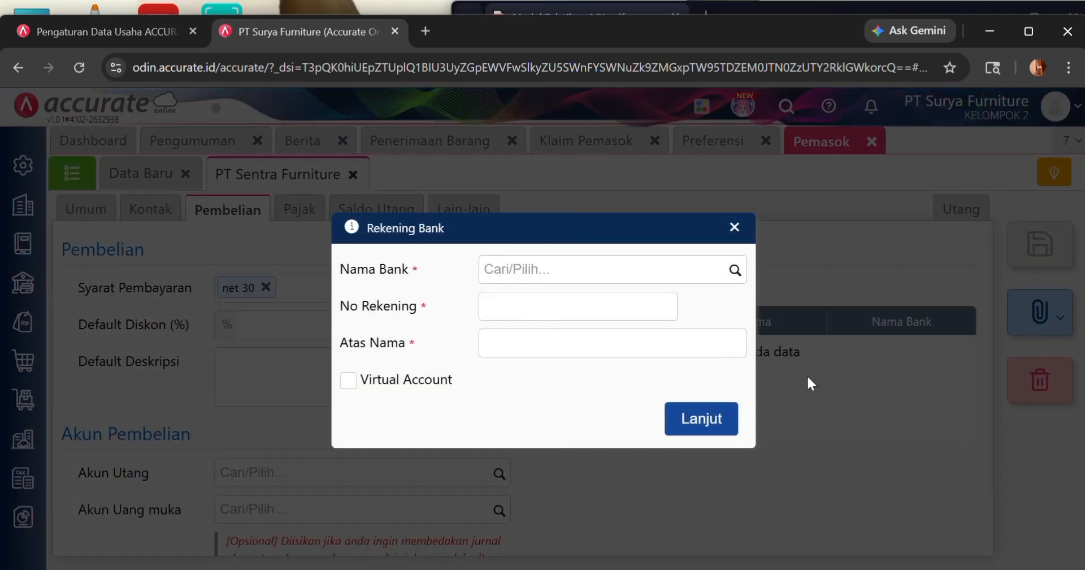
left_click(734, 270)
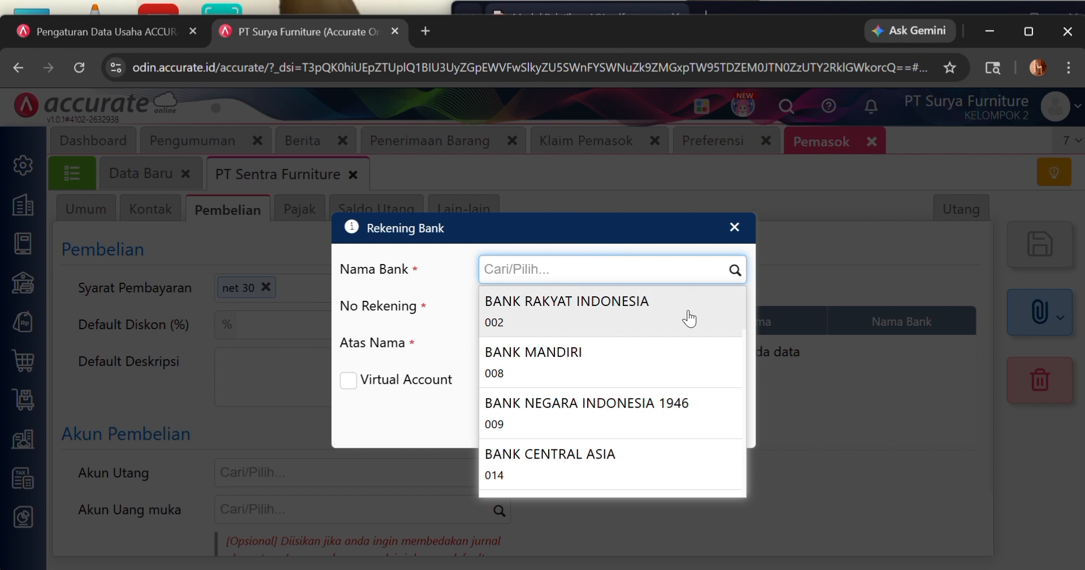
left_click(560, 358)
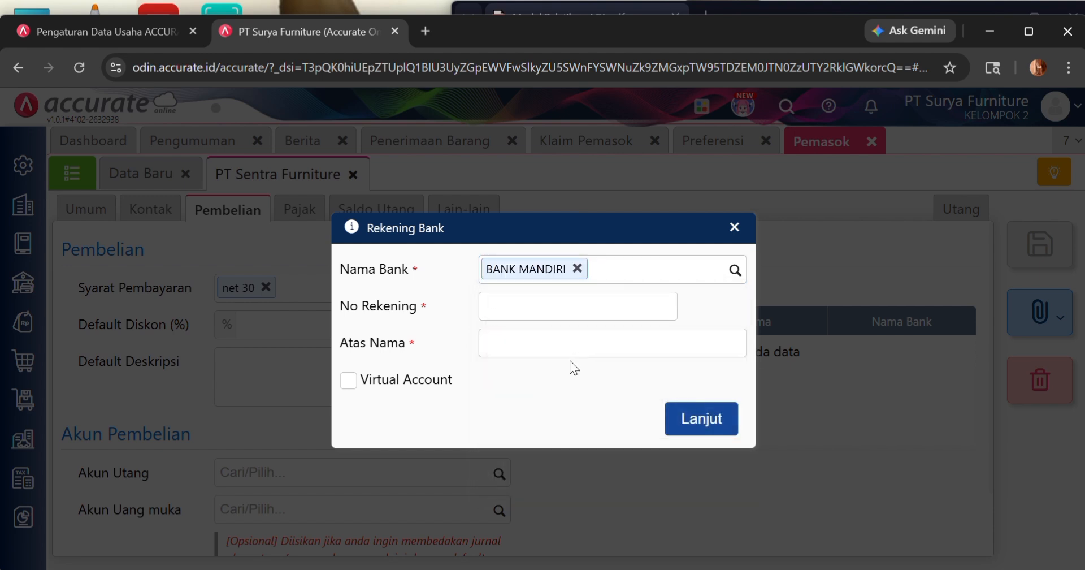
left_click(576, 269)
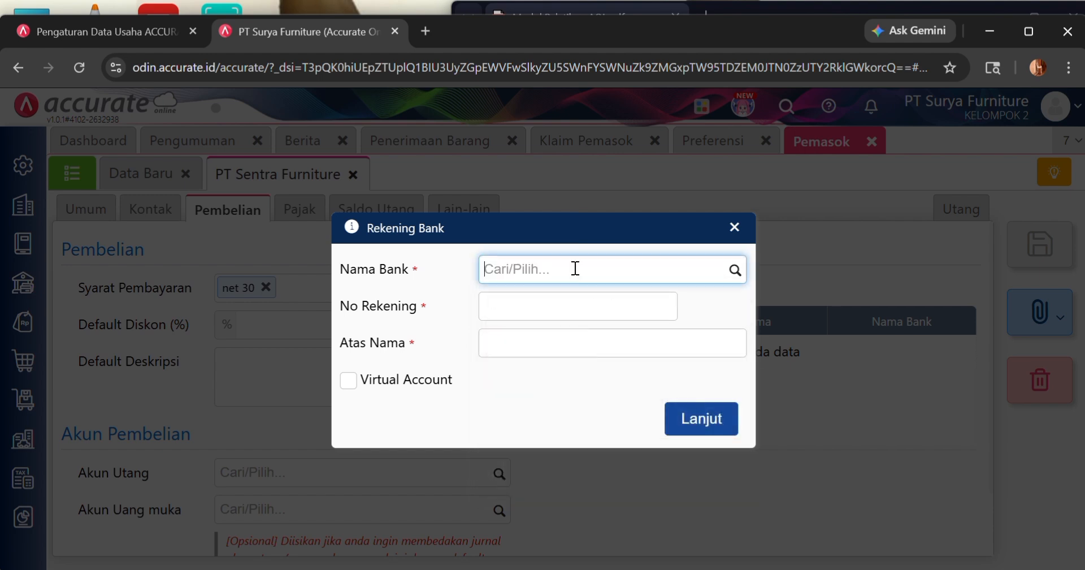
left_click(734, 270)
left_click(567, 363)
left_click(559, 309)
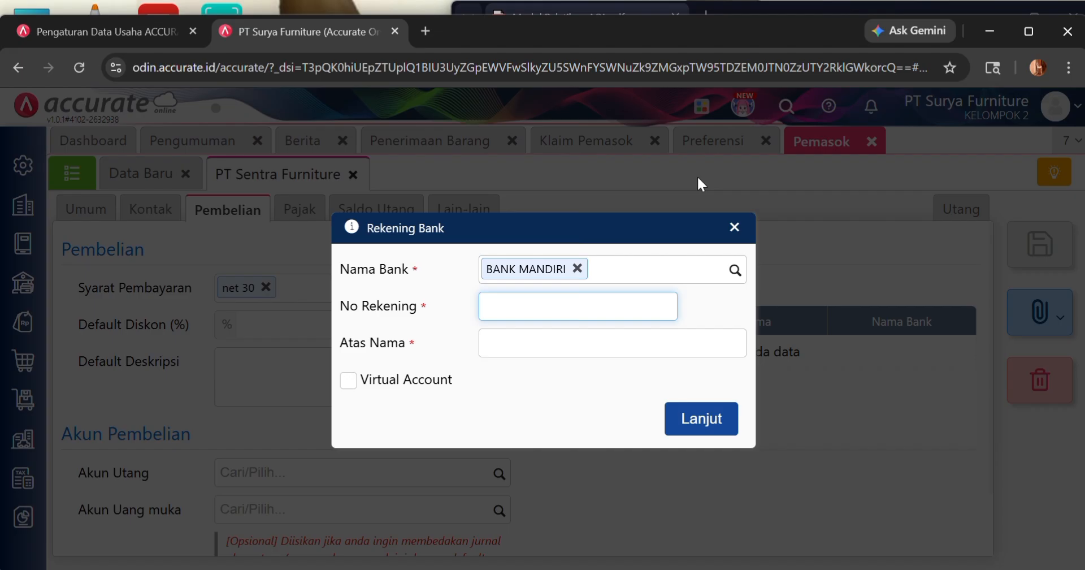
- Copy the supplier's bank account number from the training PDF into No Rekening
left_click(758, 6)
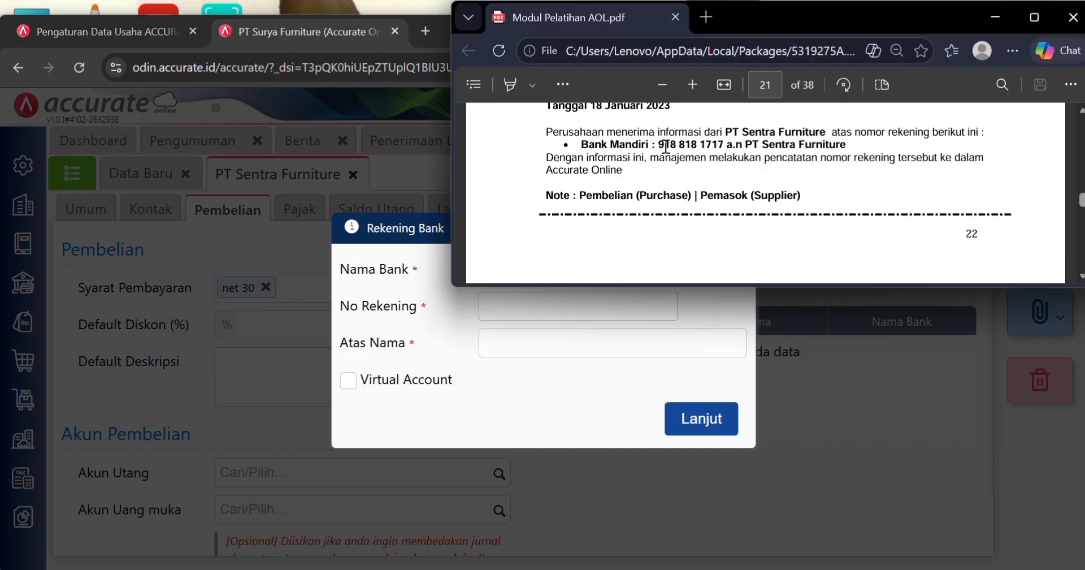
left_click_drag(657, 145, 723, 151)
key("ctrl+c")
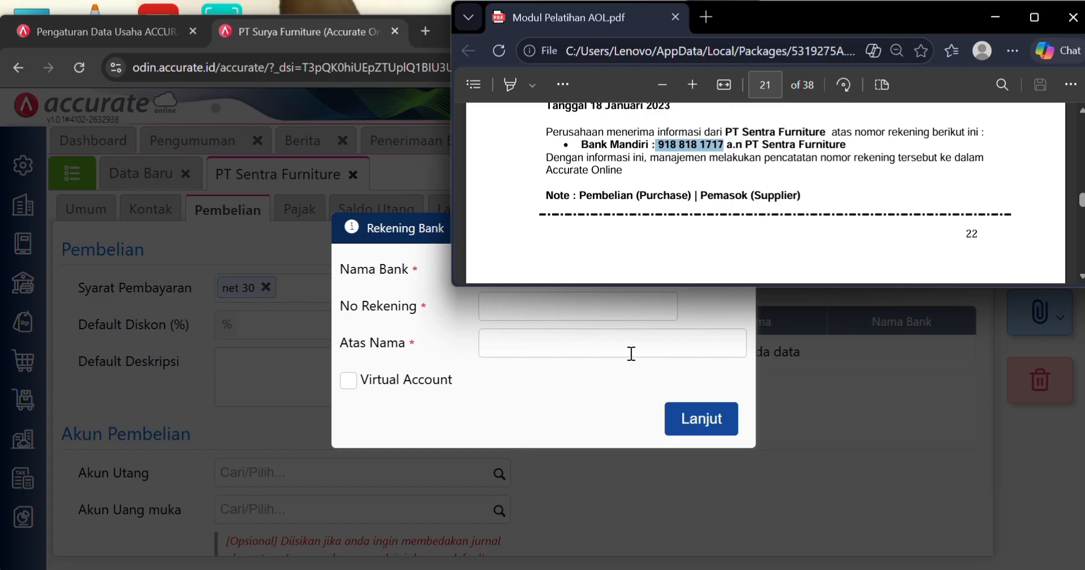
left_click(542, 317)
key("ctrl+v")
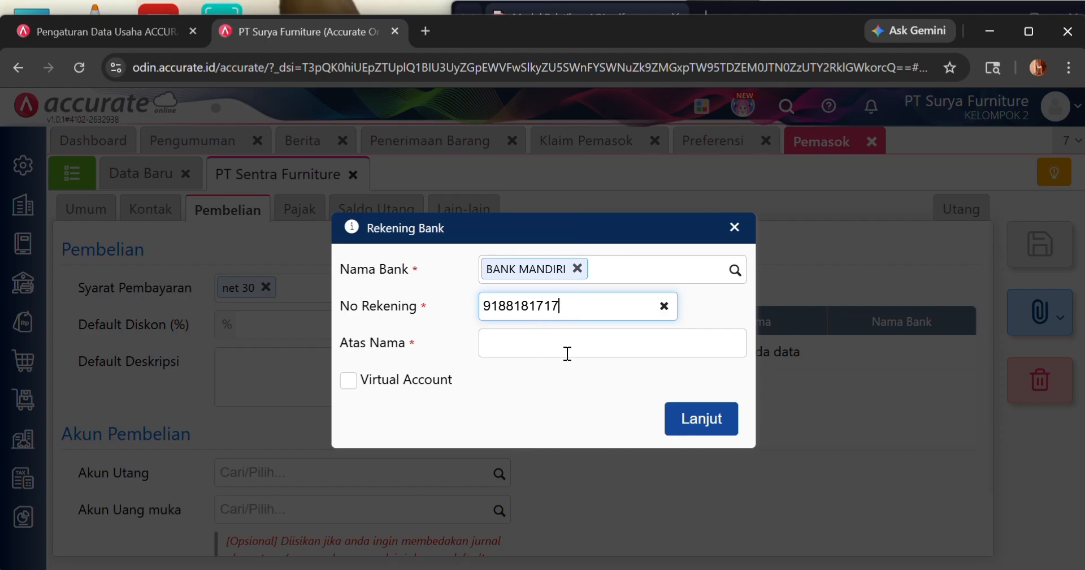
- Enter PT Sentra Furniture from the training PDF as the account's Atas Nama, add the account and save the supplier
left_click(523, 340)
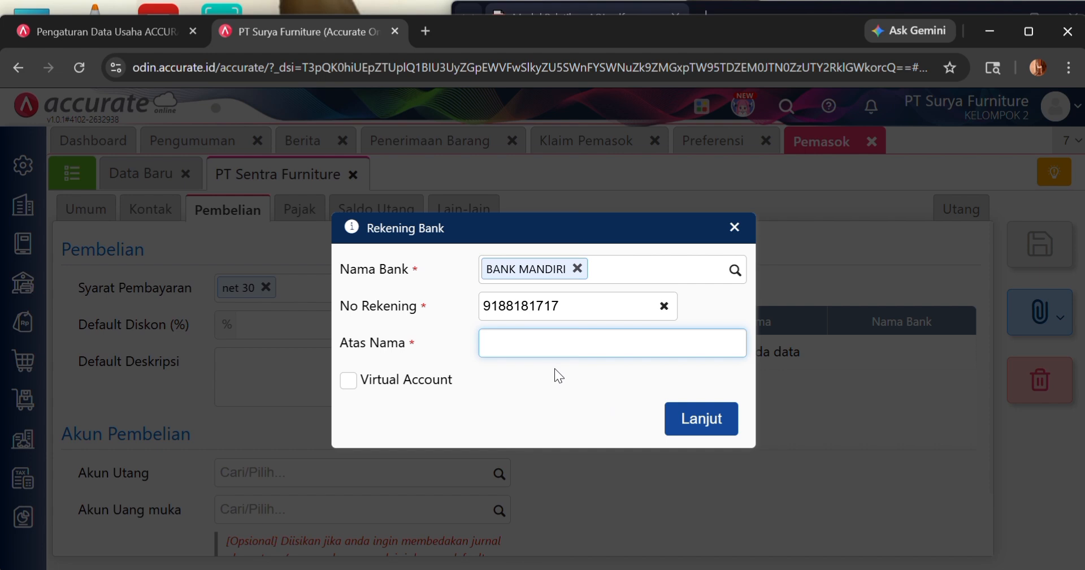
left_click(781, 7)
left_click_drag(743, 144, 846, 148)
key("ctrl+c")
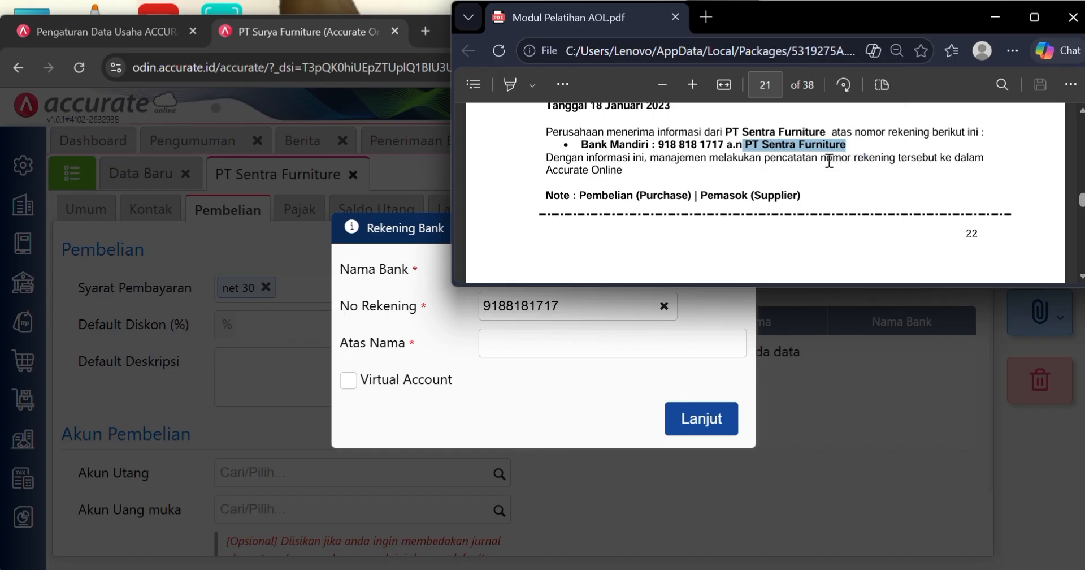
left_click(826, 329)
left_click(512, 344)
key("ctrl+v")
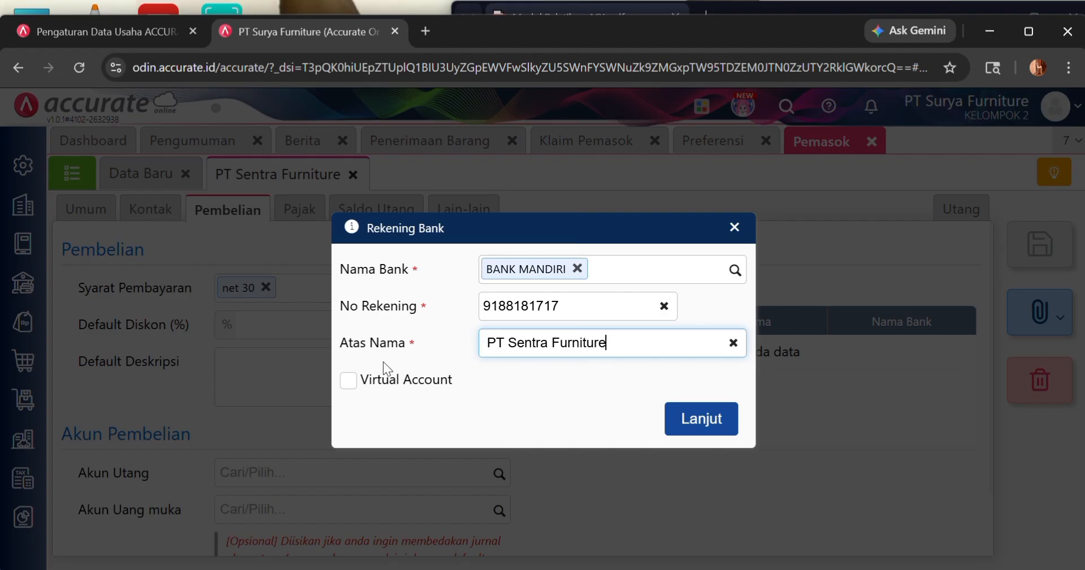
left_click(699, 419)
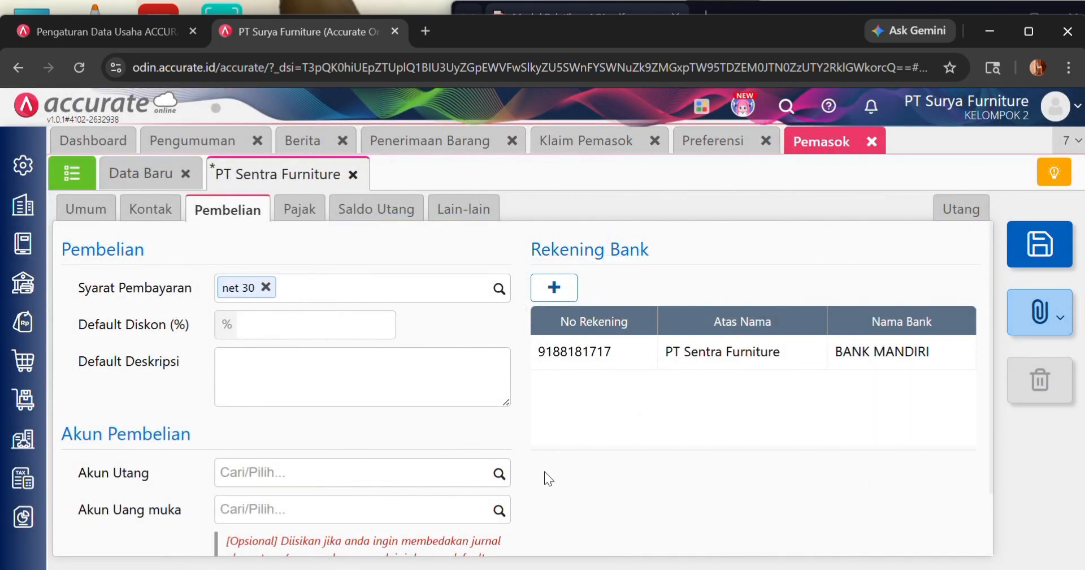
left_click(1063, 257)
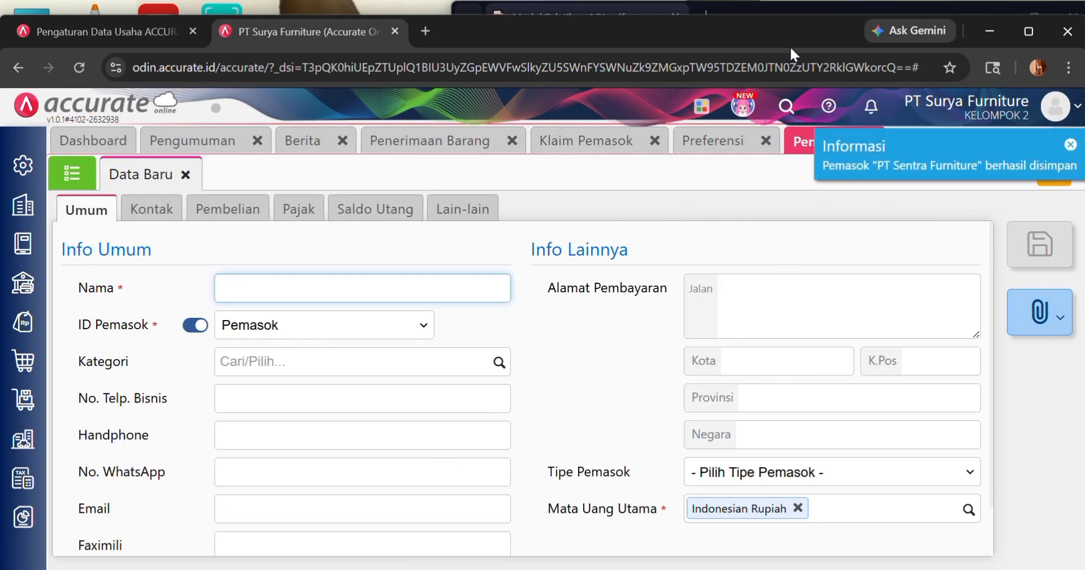
- Following the 19 January exercise in the training PDF, start a purchase payment (Pembayaran Pembelian) to PT Sentra Furniture in Accurate
left_click(792, 11)
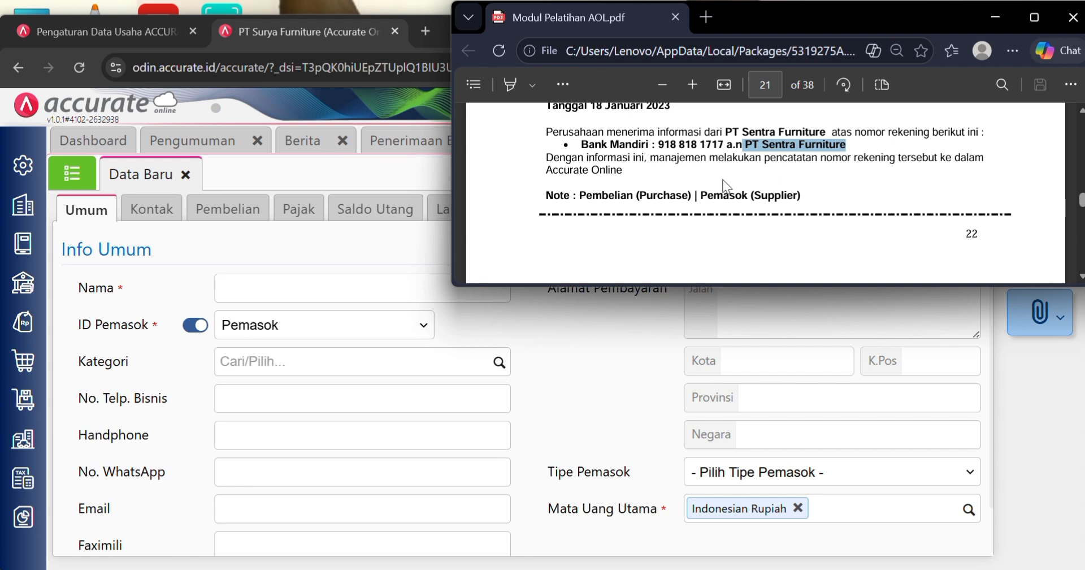
scroll(719, 187, "down", 2)
scroll(718, 186, "down", 5)
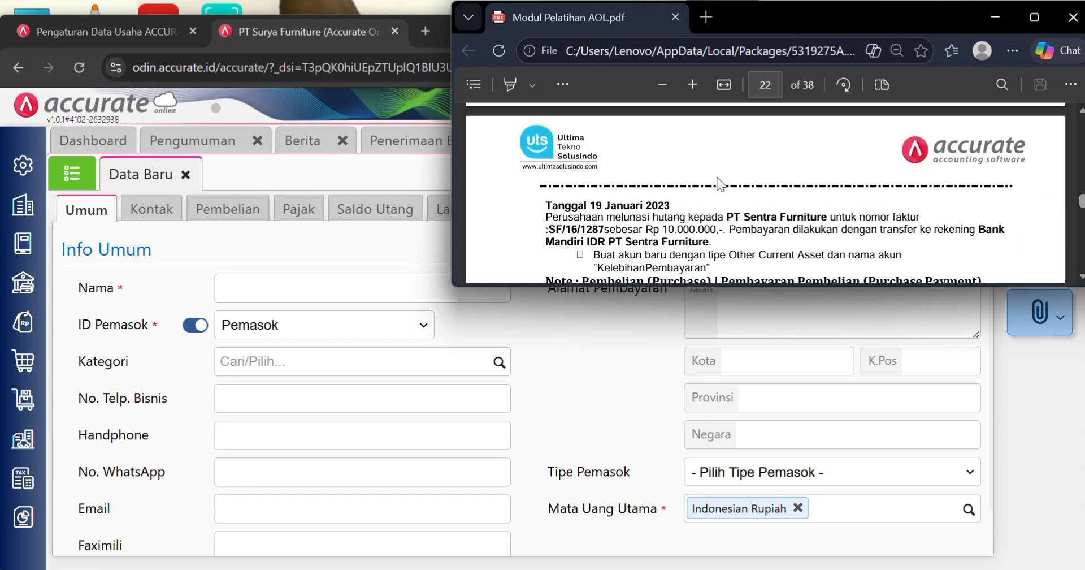
scroll(727, 181, "up", 2)
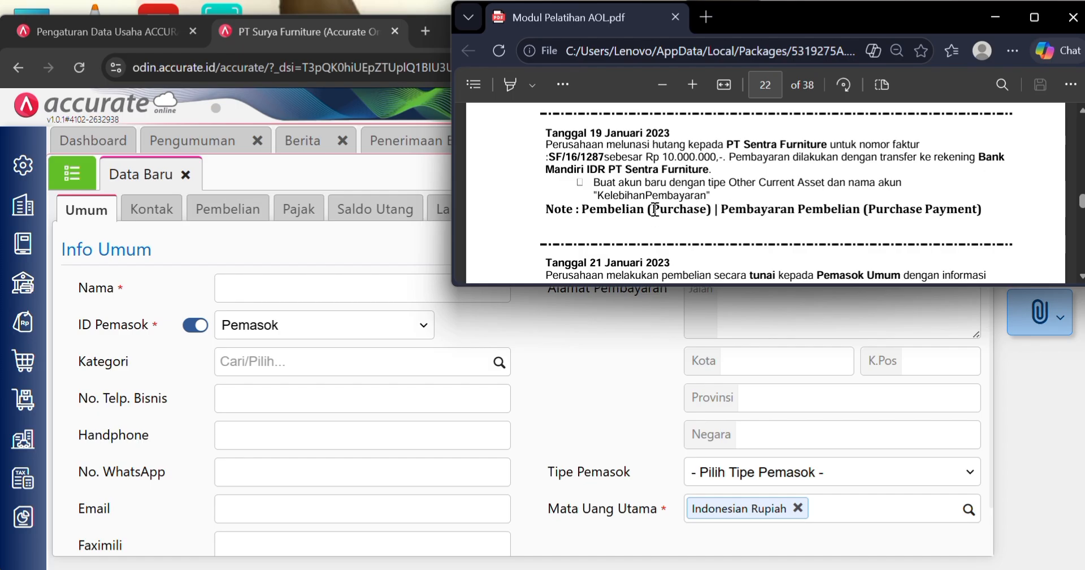
left_click_drag(595, 195, 713, 197)
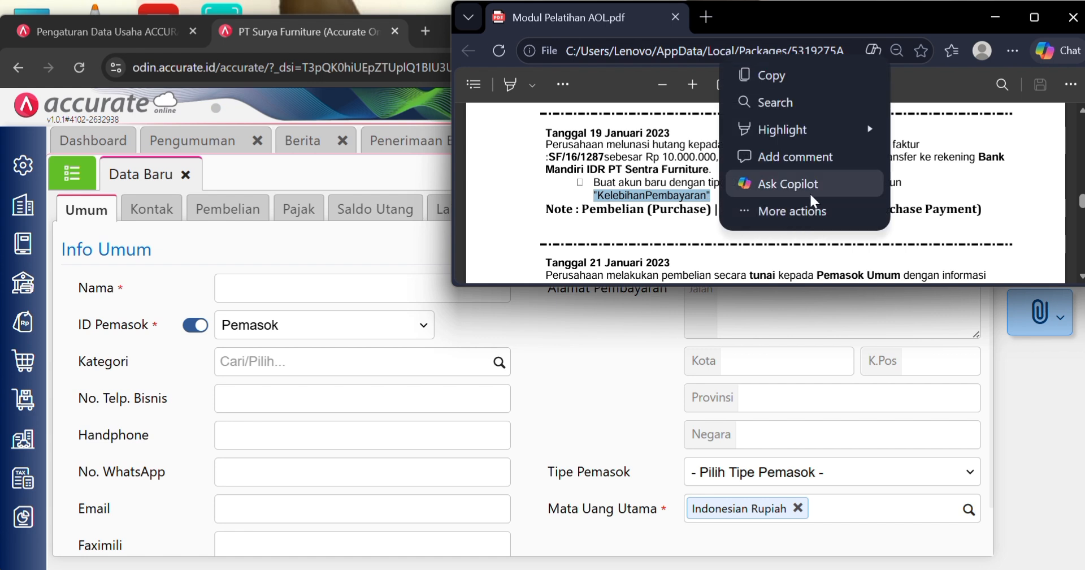
left_click(937, 179)
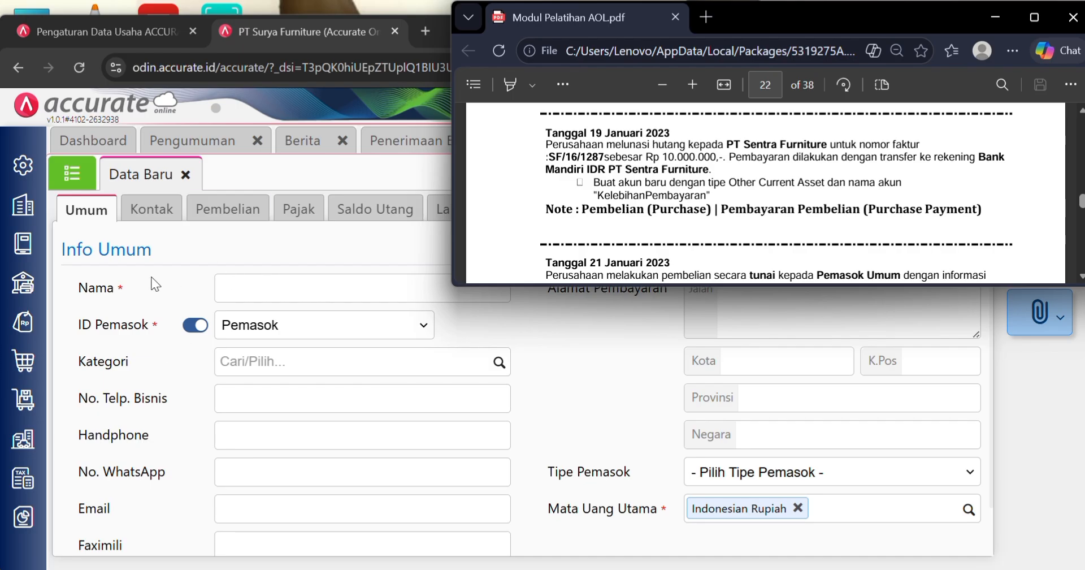
left_click(24, 361)
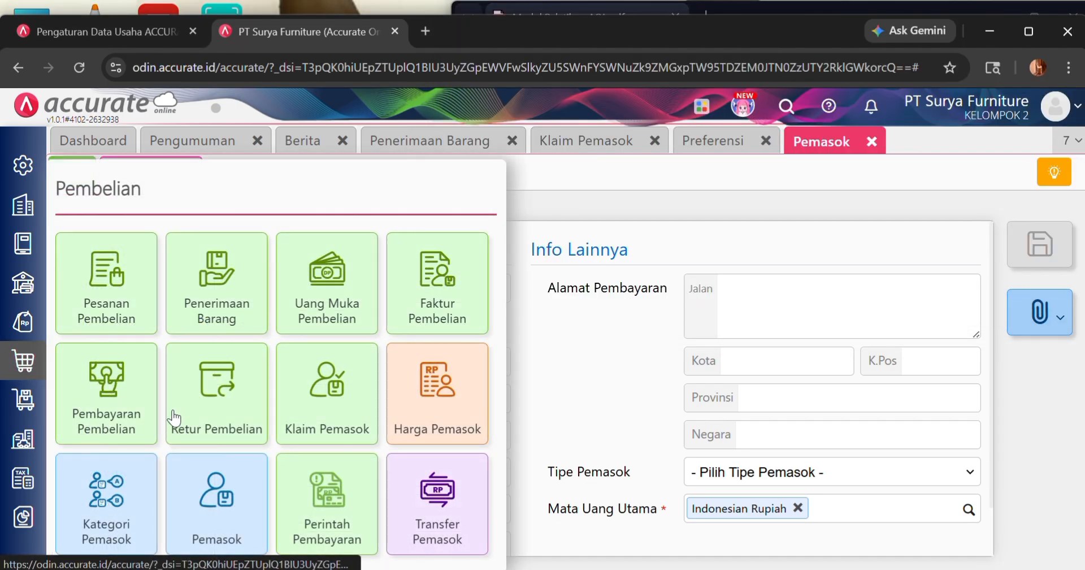
left_click(124, 403)
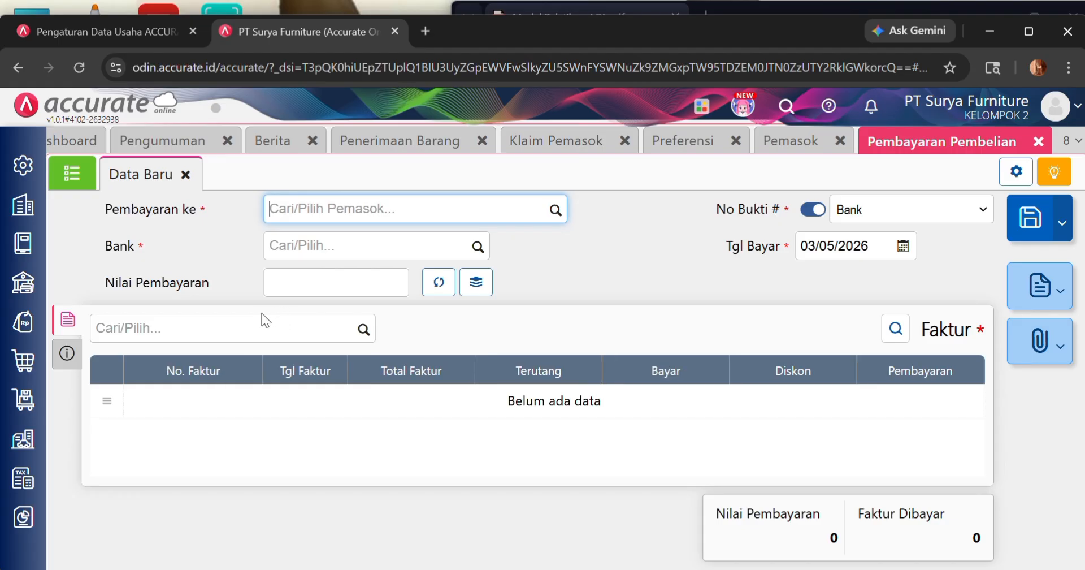
left_click(556, 210)
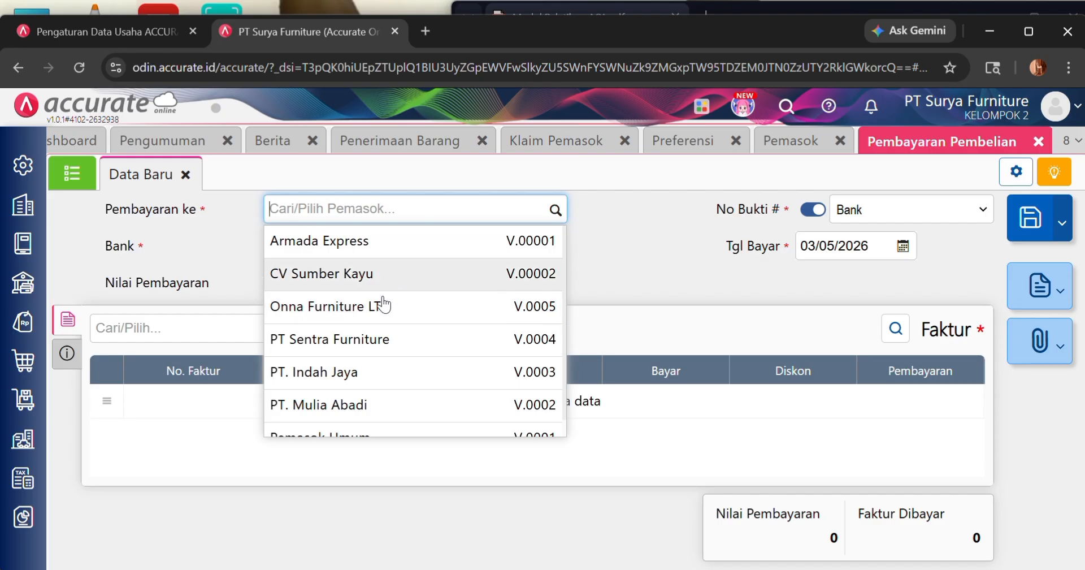
left_click(376, 339)
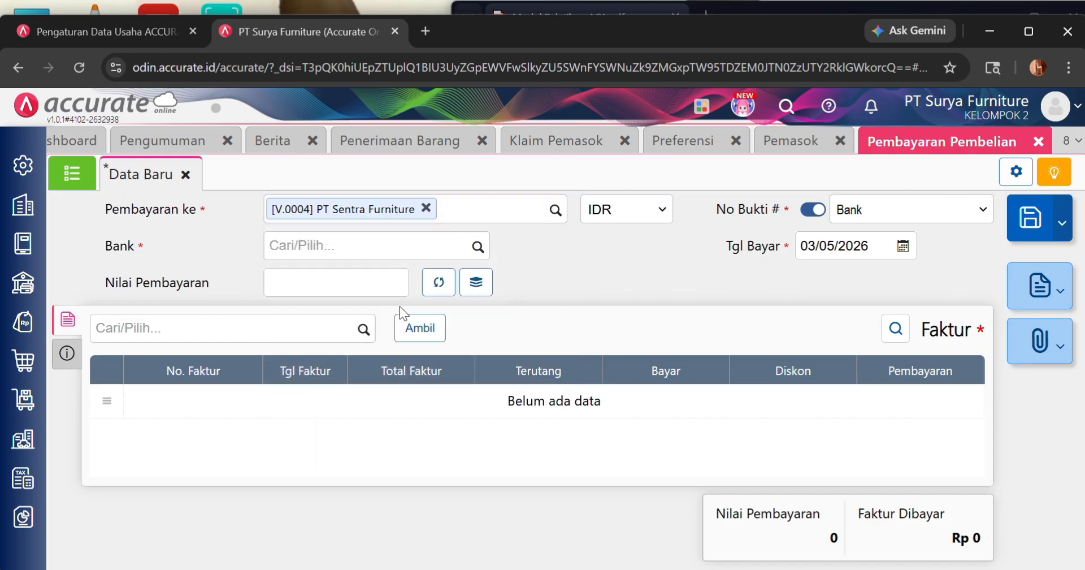
- Date the purchase payment 19/01/2023 and set its Bank to Bank Mandiri IDR
left_click(862, 239)
key("BackSpace")
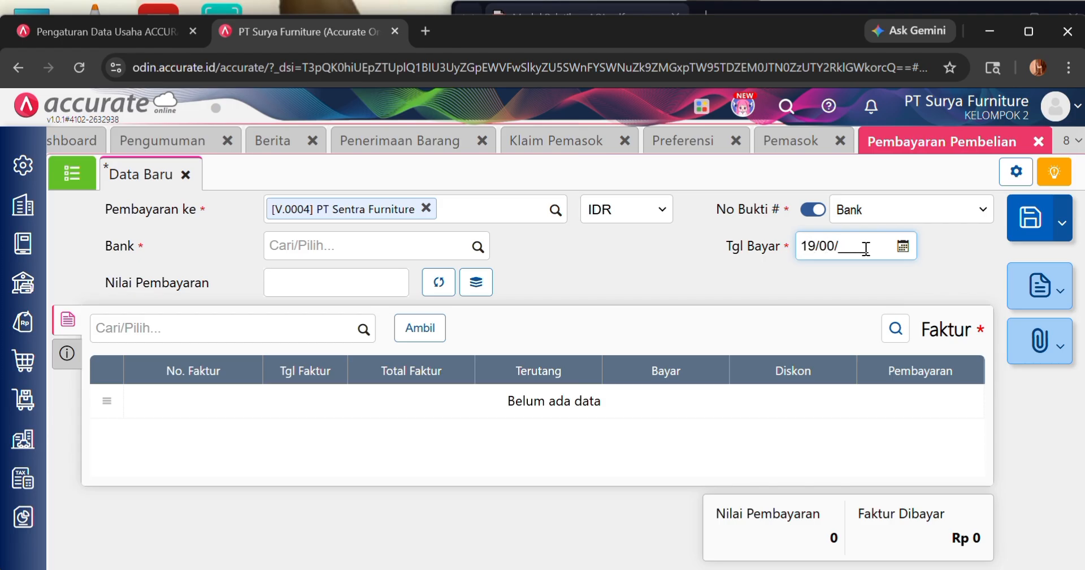
type("19/01/2023")
left_click(477, 245)
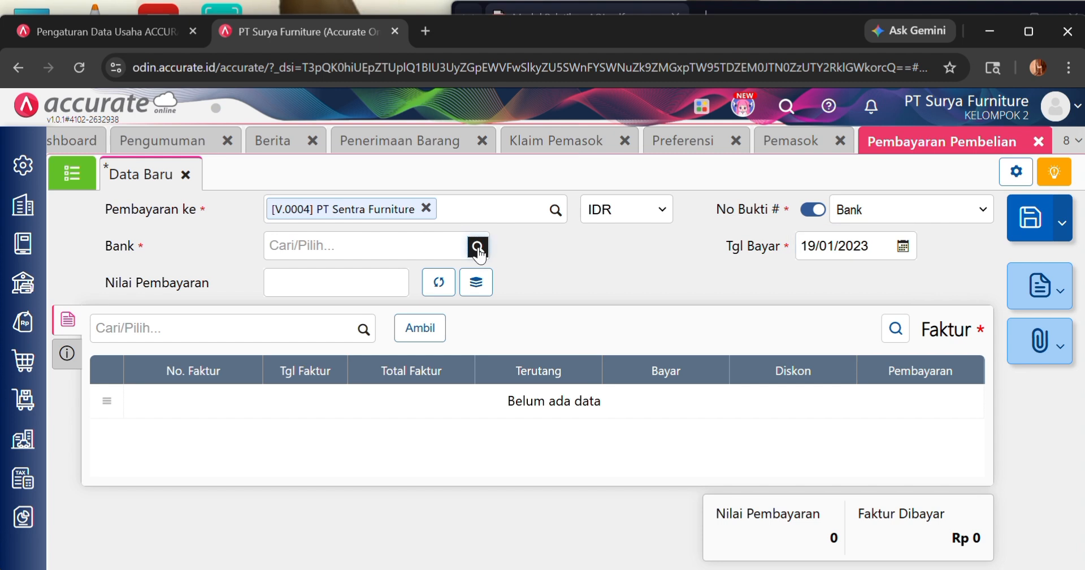
left_click(380, 388)
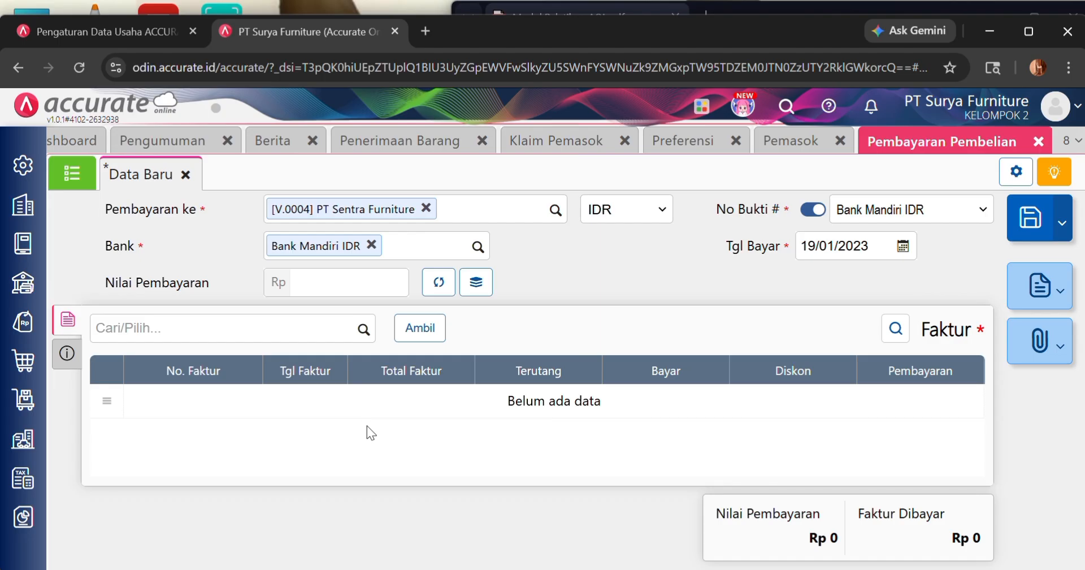
- Retrieve PT Sentra Furniture's unpaid invoices and, as the training PDF specifies, bring only SF/16/1287 into the payment, leaving out Sentra-017
left_click(438, 282)
left_click(440, 333)
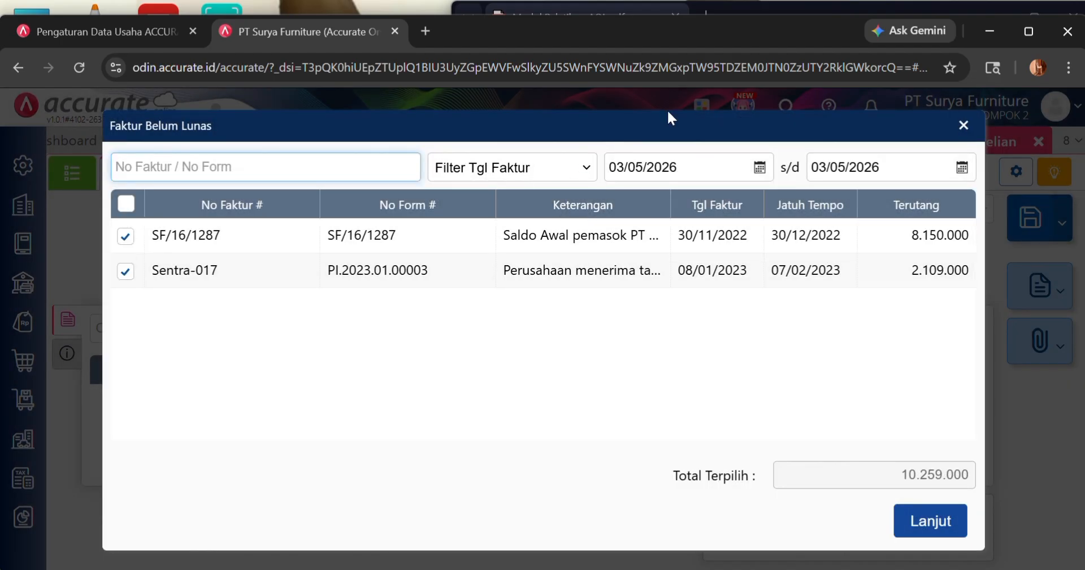
left_click(750, 15)
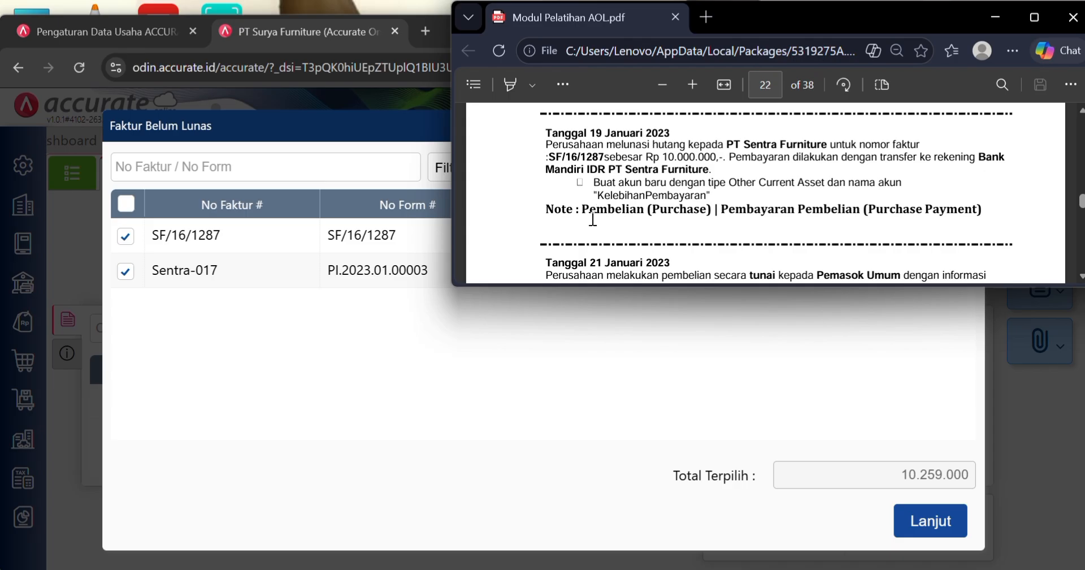
left_click(473, 363)
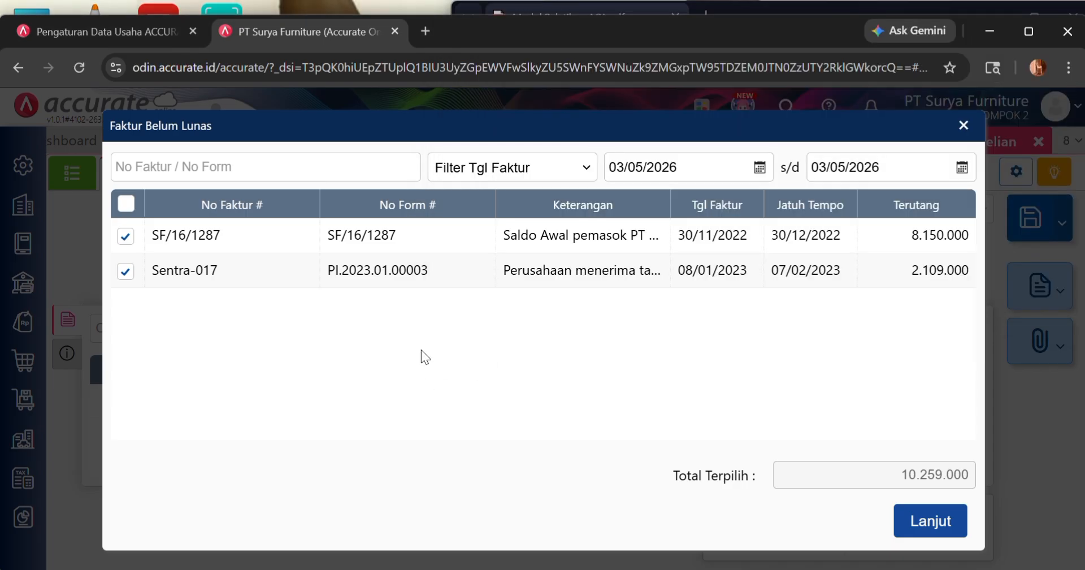
left_click(125, 271)
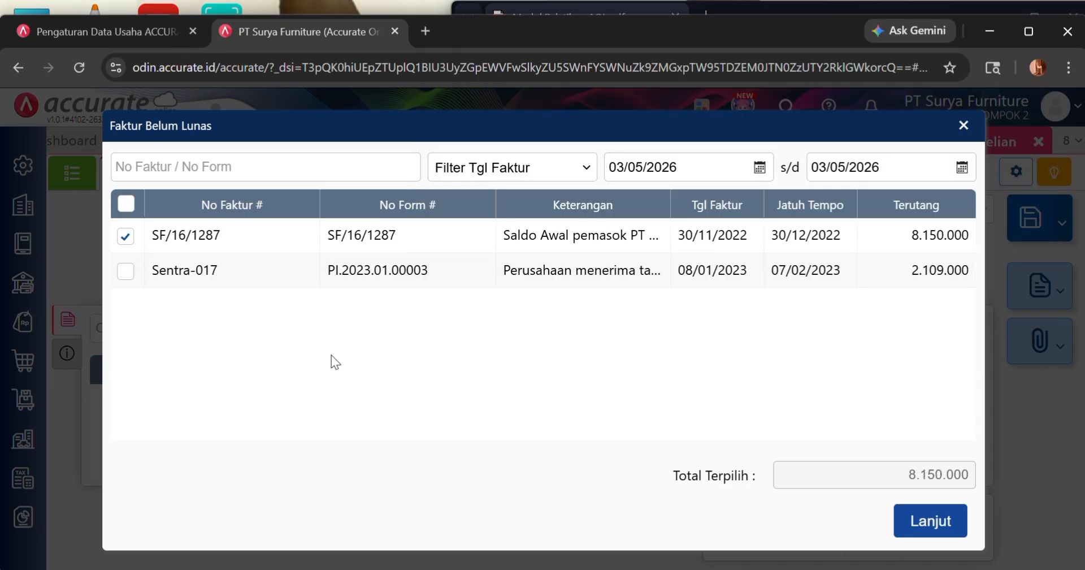
left_click(931, 520)
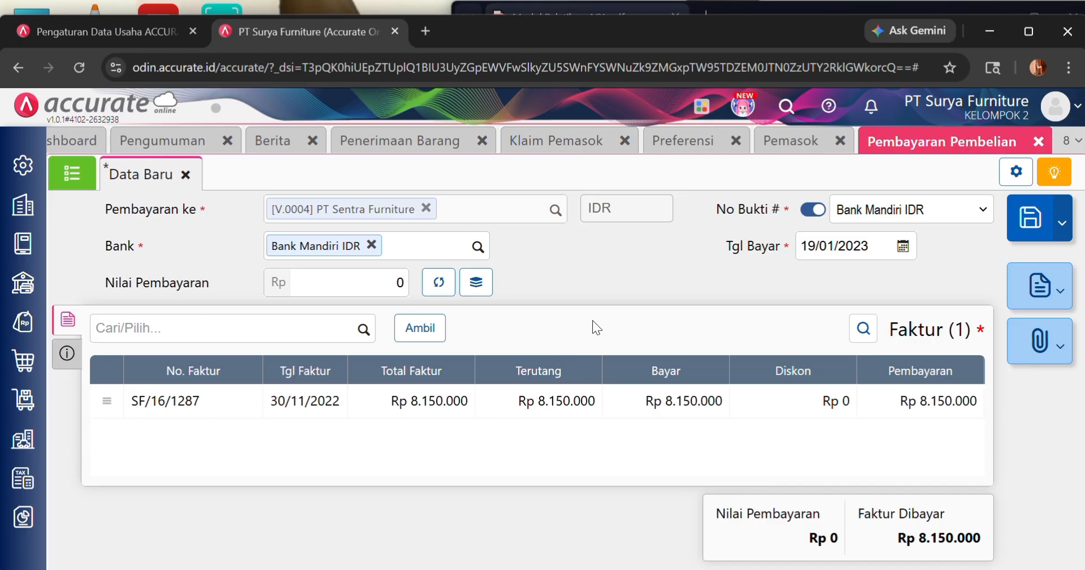
- Following the account instruction in the training PDF, start a new Akun Perkiraan in Accurate with Tipe Akun Aset Lancar Lainnya
left_click(794, 2)
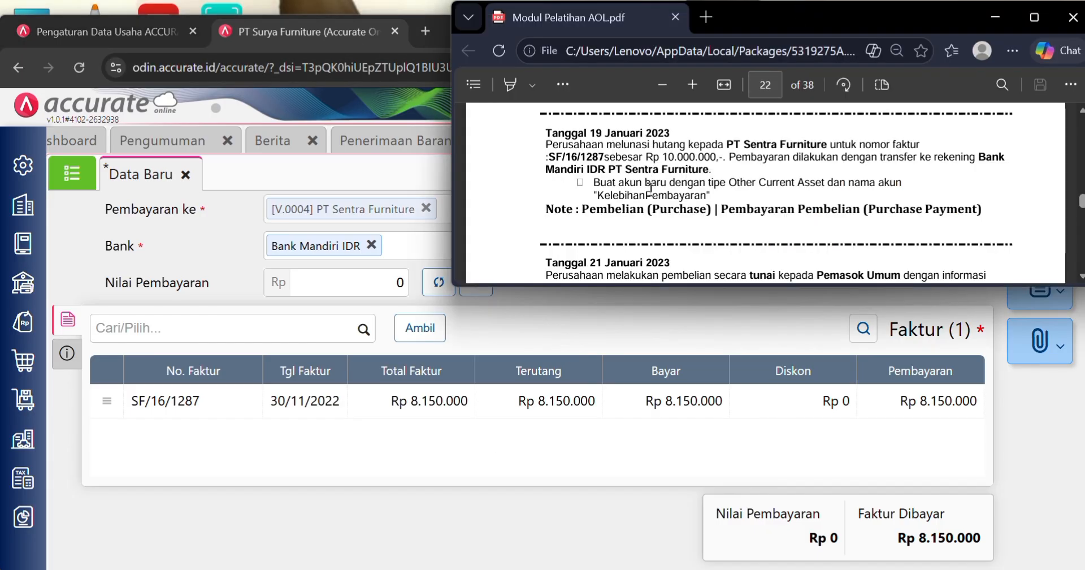
left_click_drag(600, 184, 713, 195)
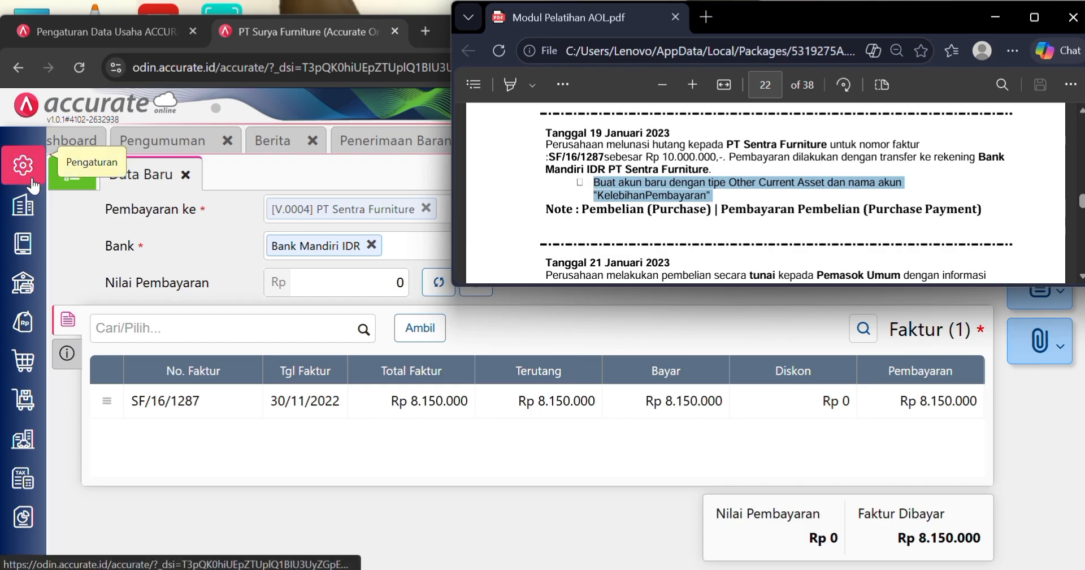
left_click(23, 243)
left_click(122, 313)
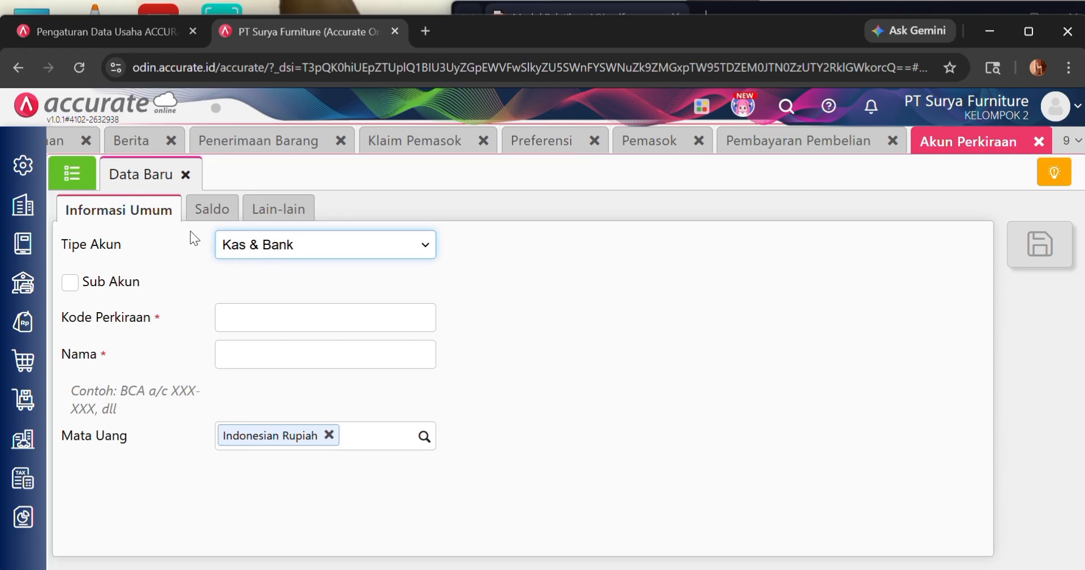
left_click(425, 249)
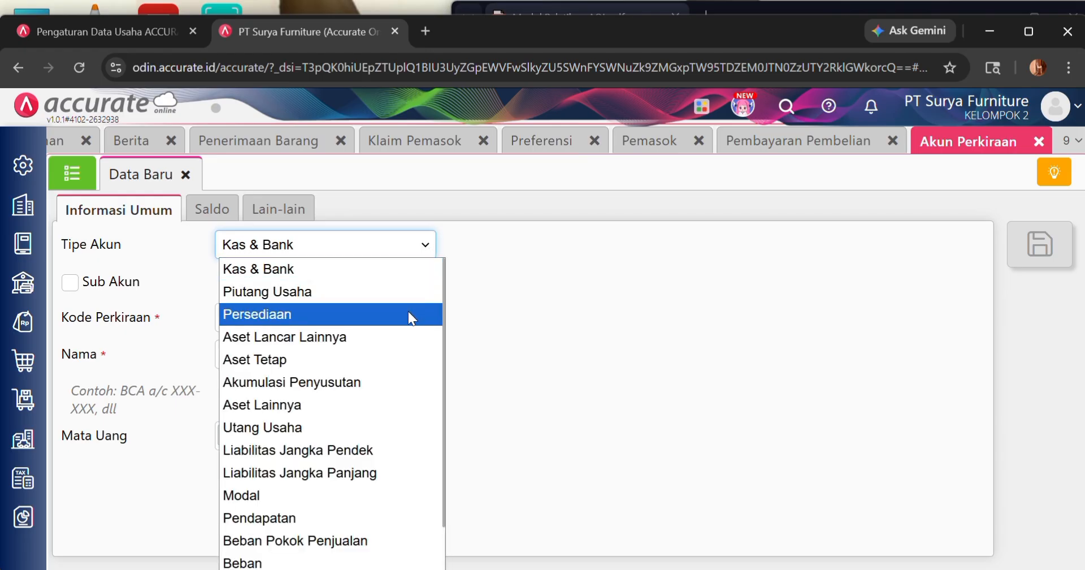
left_click(387, 337)
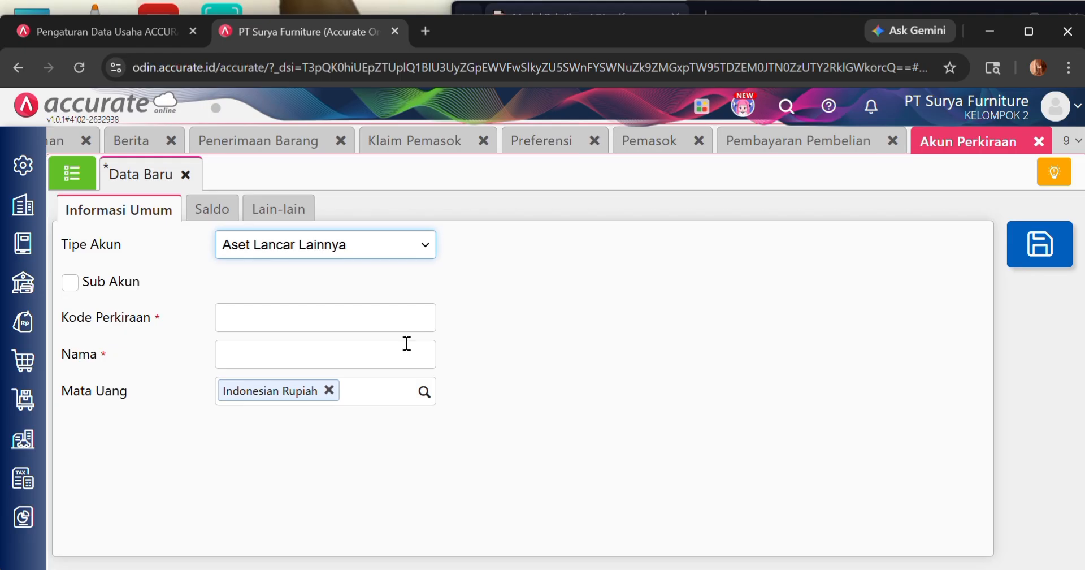
- Name the new account Kelebihan Pembayaran and check the training PDF for an account code
left_click(377, 319)
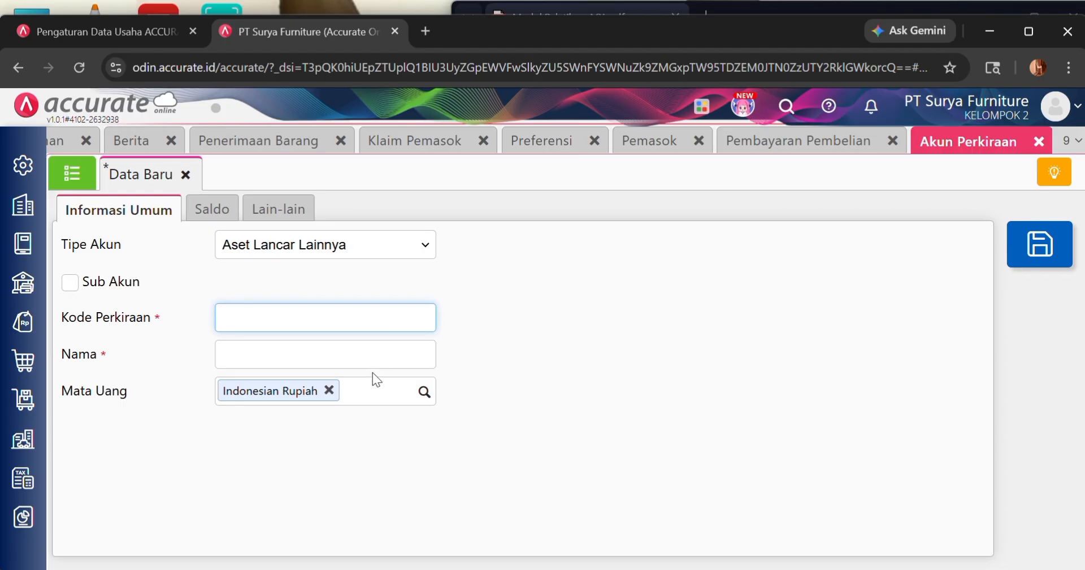
left_click(317, 355)
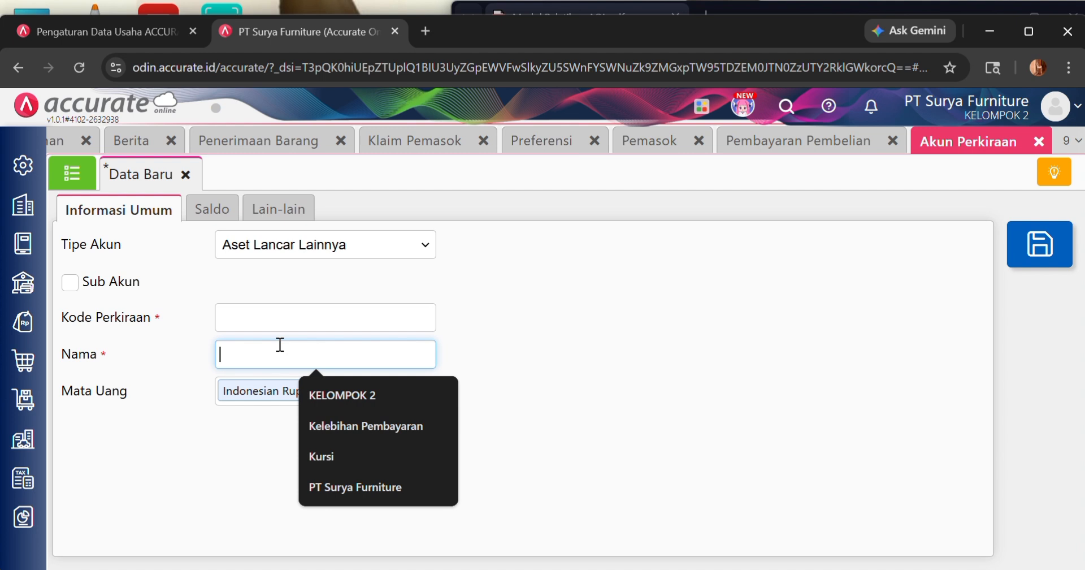
type("ke")
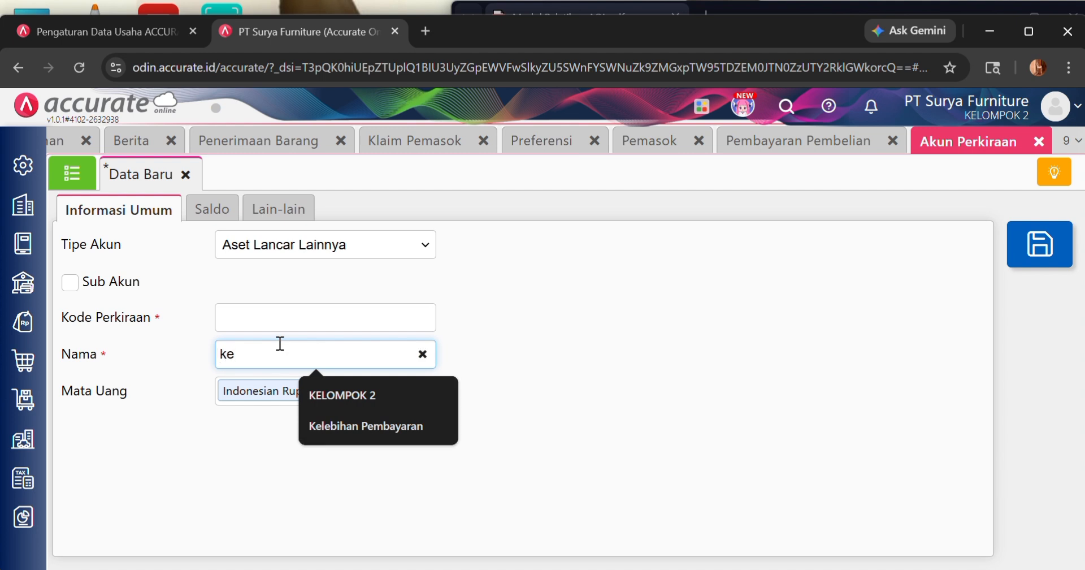
left_click(350, 422)
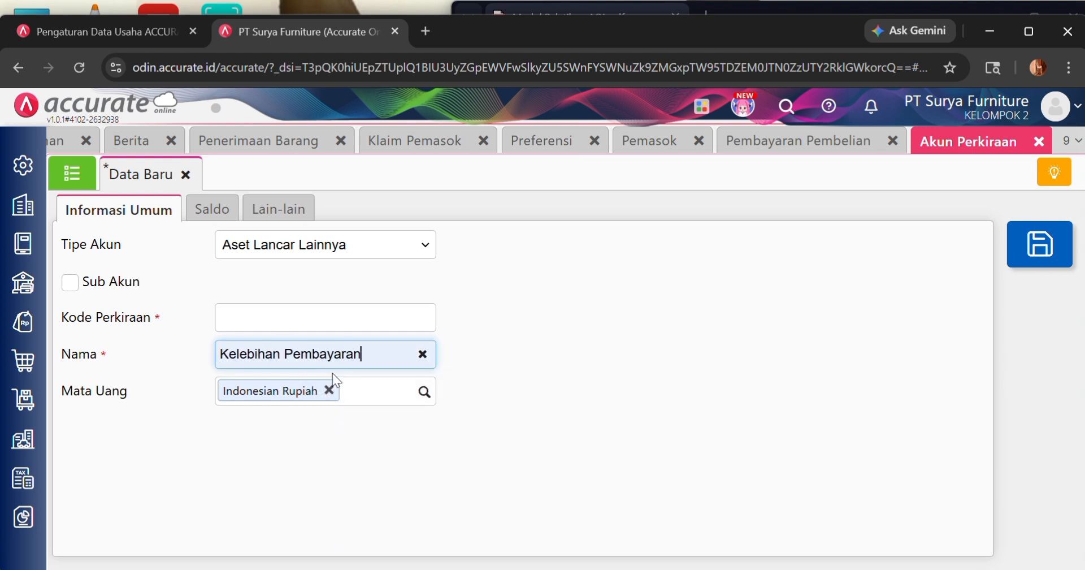
left_click(832, 9)
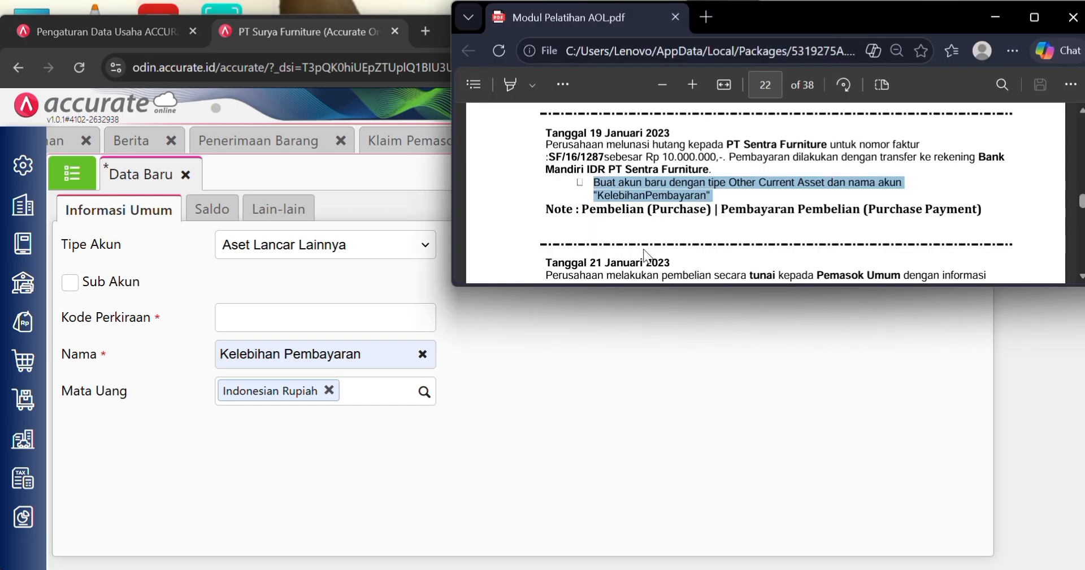
left_click(504, 425)
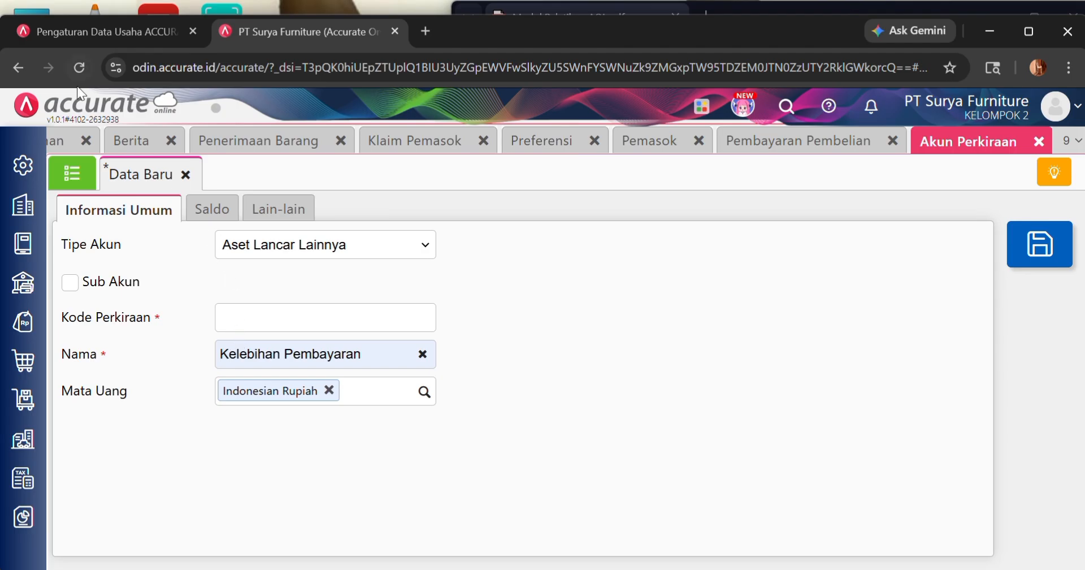
- Filter the account list by type Aset Lancar Lainnya, examine the codes already in use, and return to the new account form
left_click(71, 175)
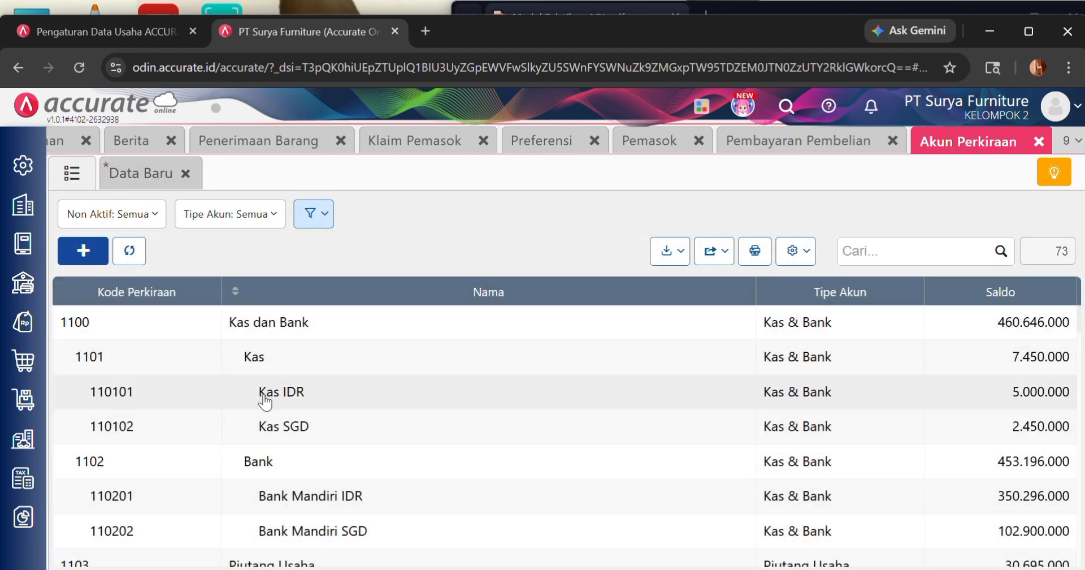
scroll(356, 397, "down", 2)
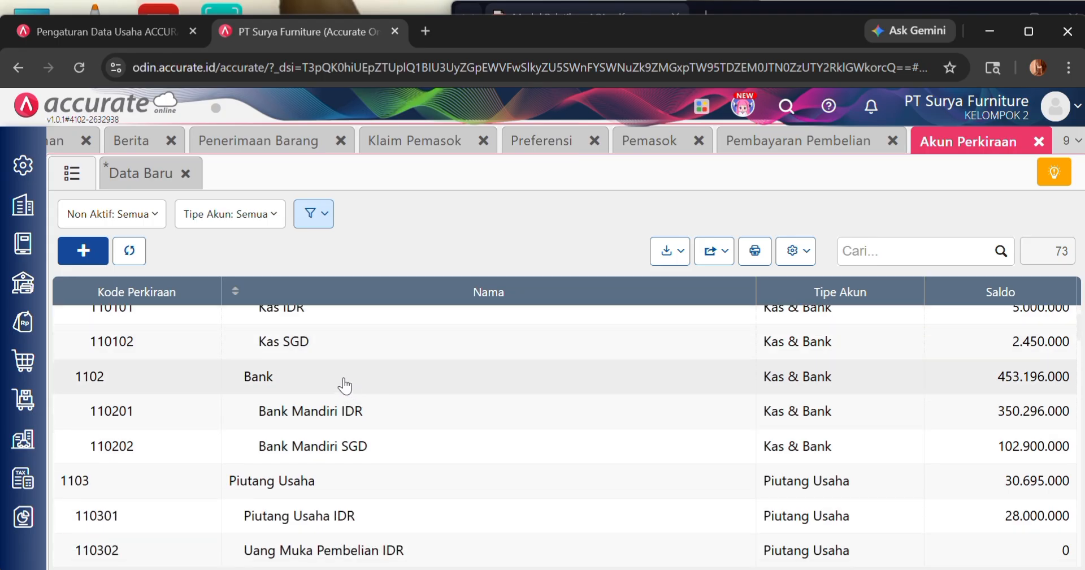
scroll(282, 328, "up", 2)
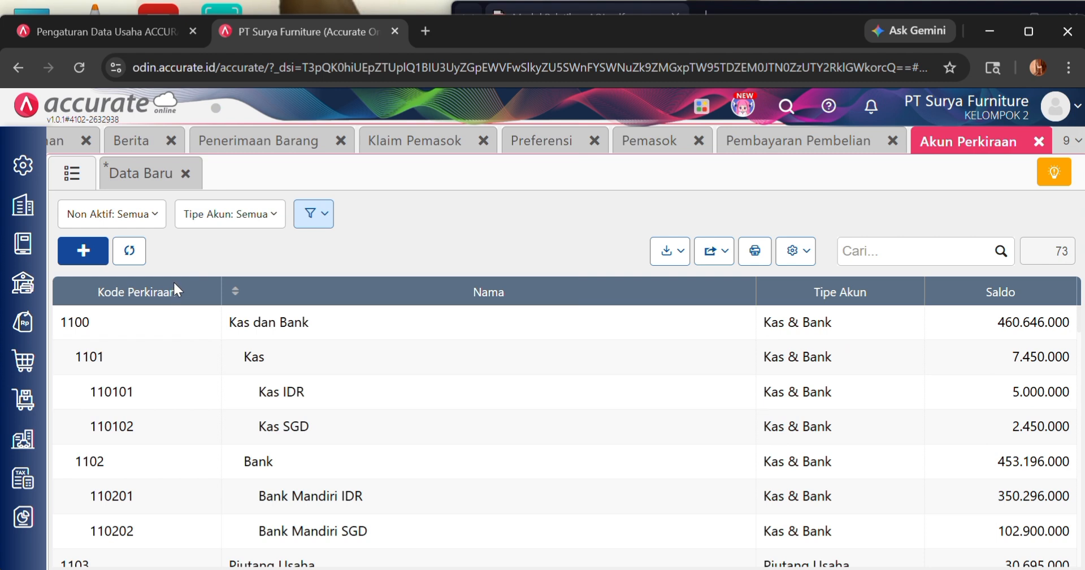
left_click(152, 224)
left_click(152, 225)
left_click(266, 214)
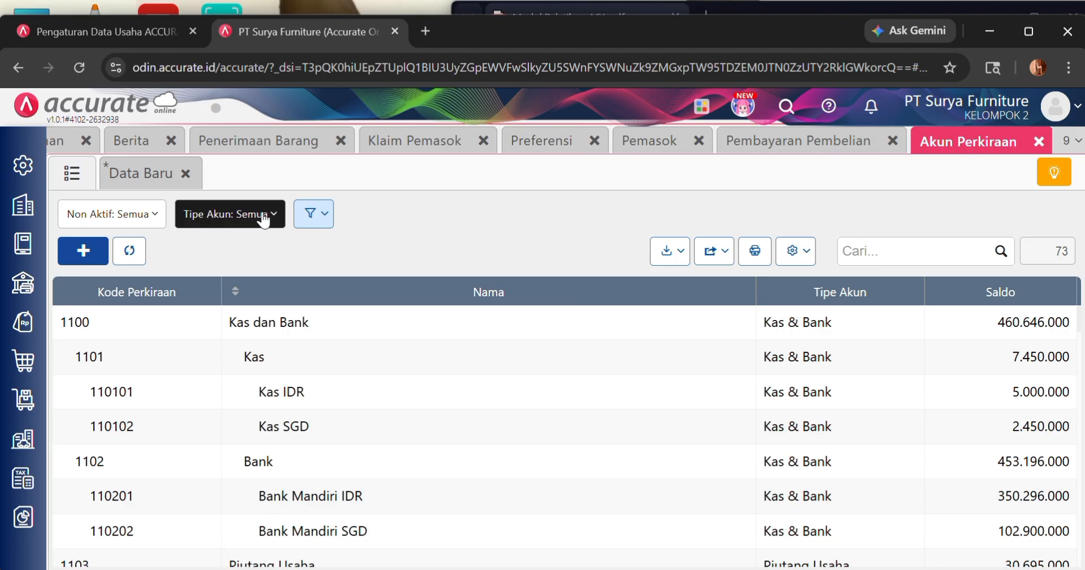
left_click(214, 347)
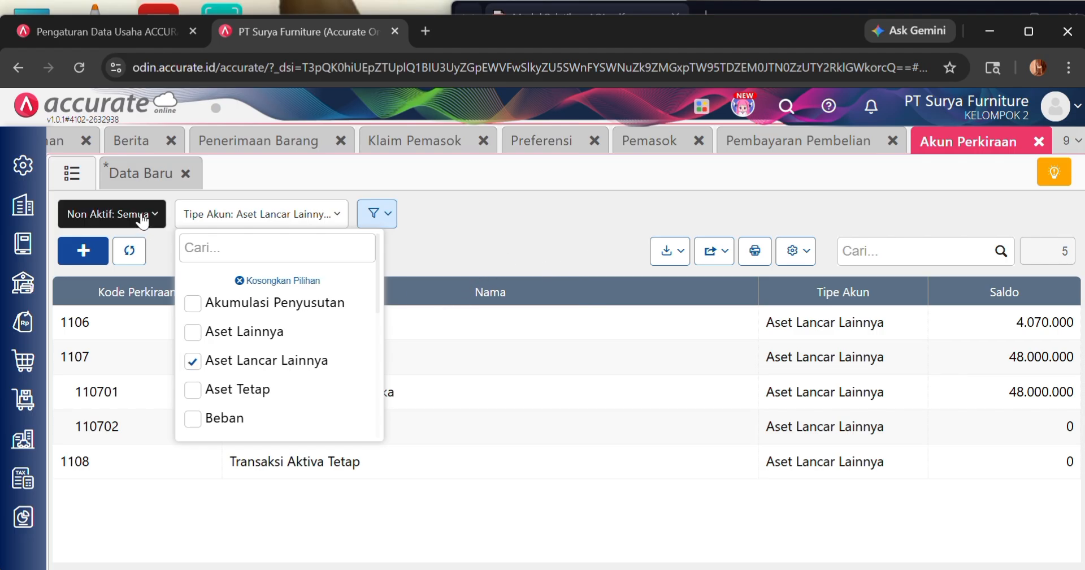
left_click(108, 213)
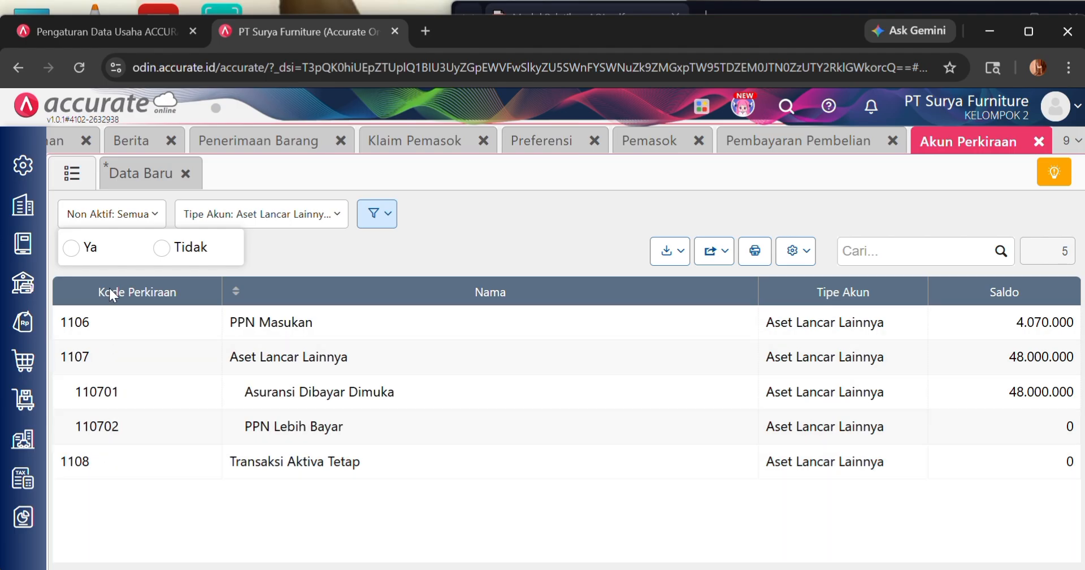
left_click(151, 185)
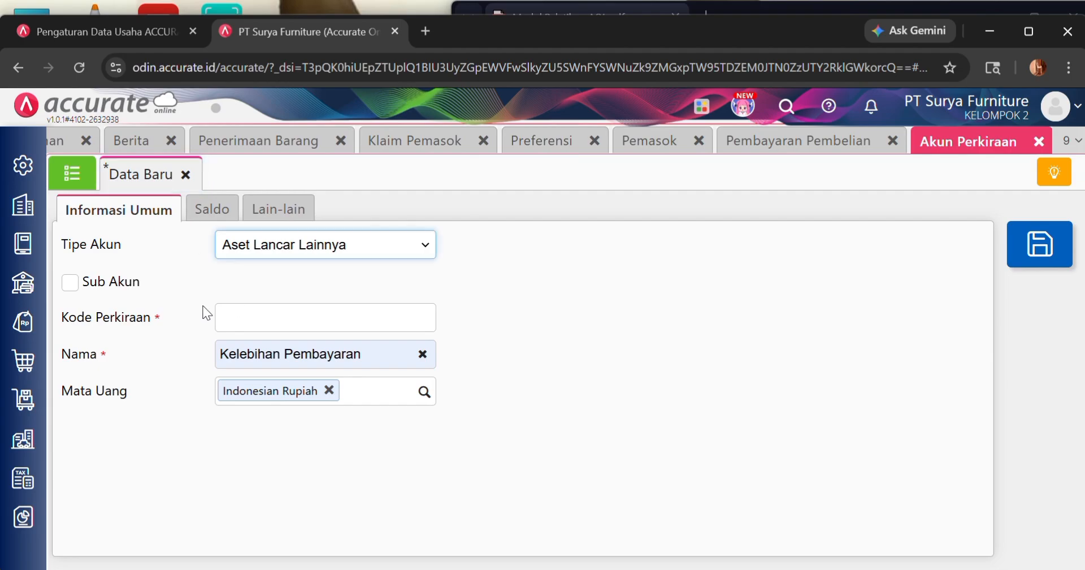
- Give the new account the Kode Perkiraan 110703, save it and close Akun Perkiraan
left_click(334, 315)
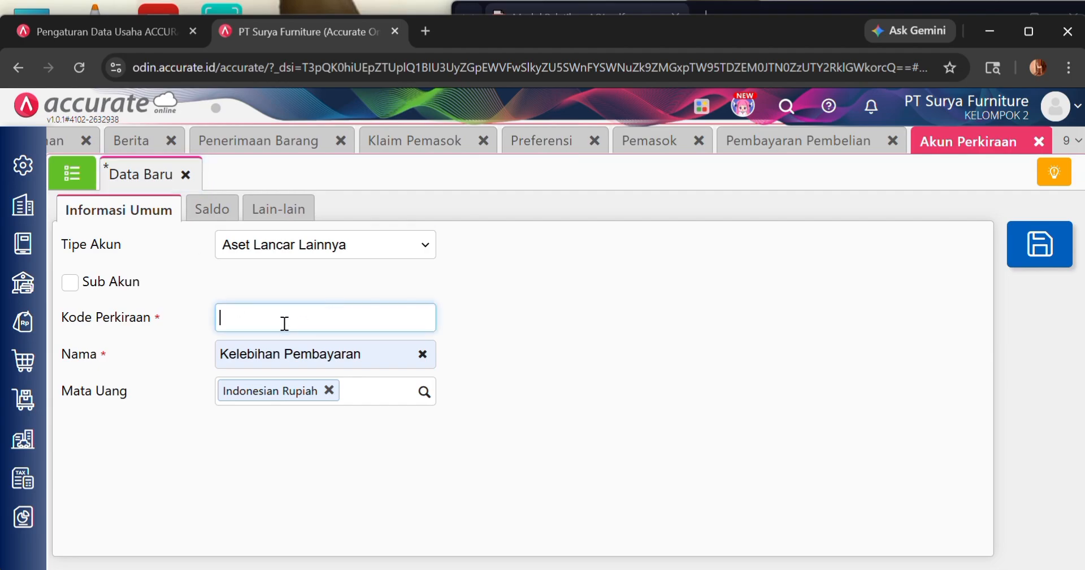
type("110703")
left_click(1041, 244)
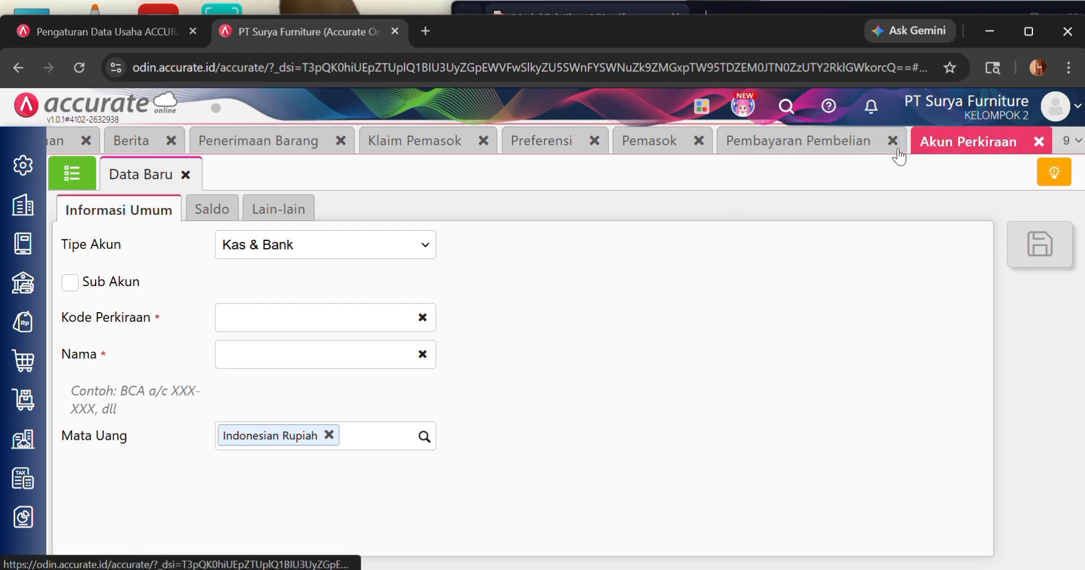
left_click(1043, 144)
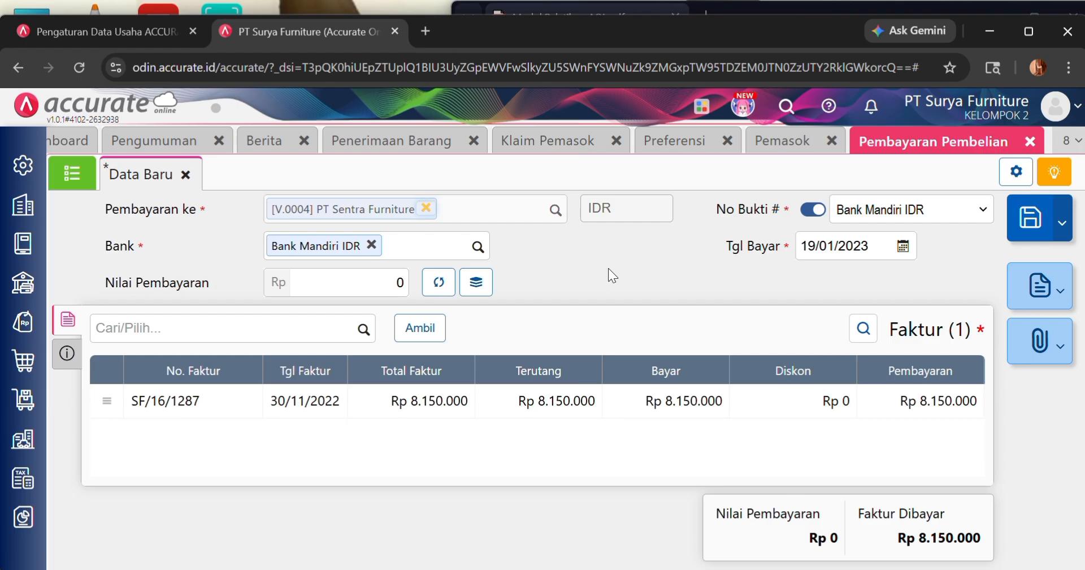
- Close the open Pemasok, Klaim Pemasok and Penerimaan Barang pages
left_click(831, 141)
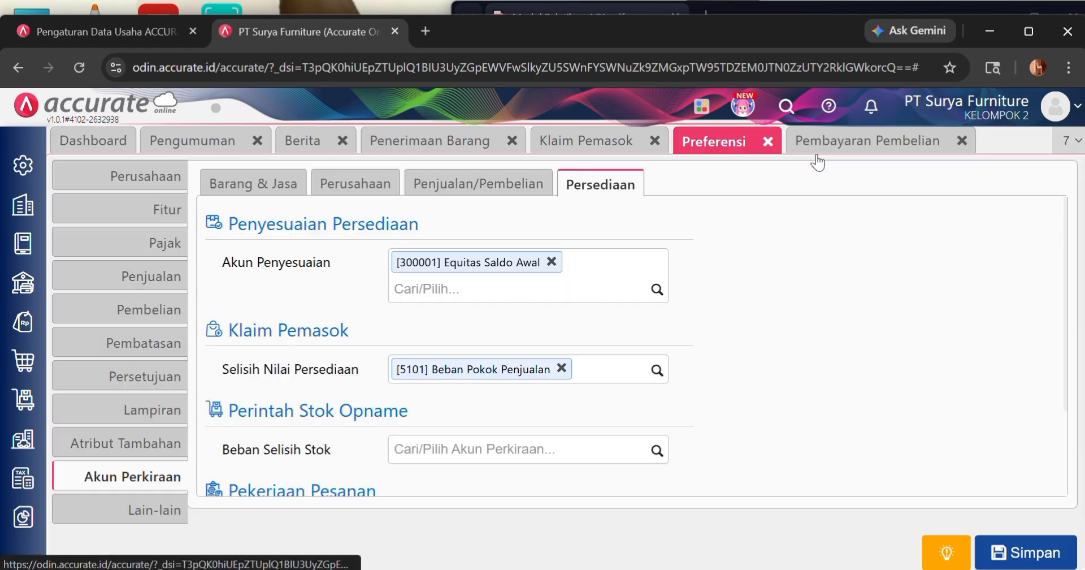
left_click(654, 141)
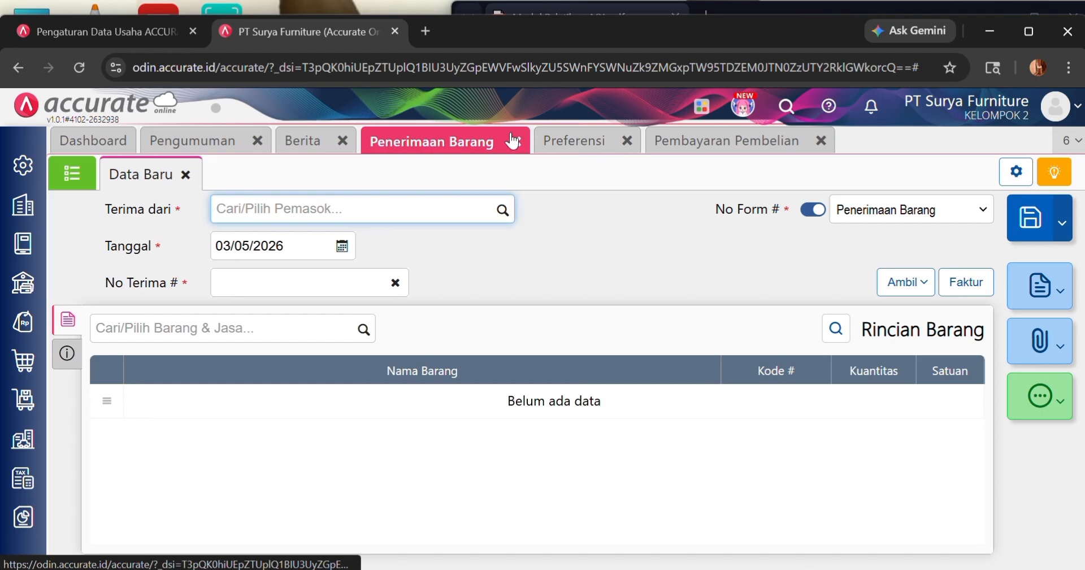
left_click(514, 140)
left_click(425, 144)
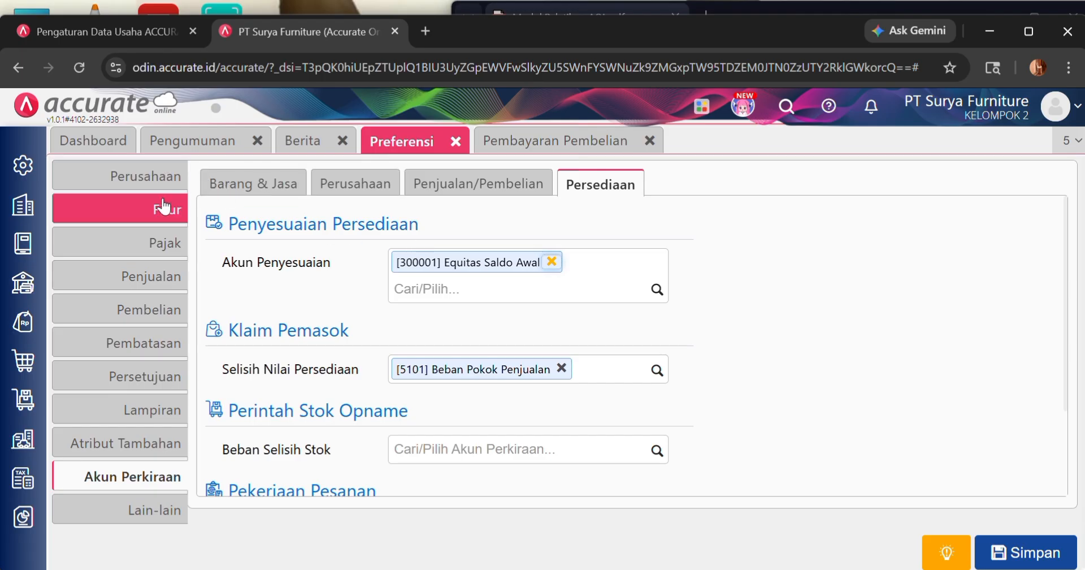
- In Preferensi's Akun Perkiraan settings for Penjualan/Pembelian, set Akun Diskon to Kelebihan Pembayaran and save the preferences
left_click(179, 210)
left_click(181, 175)
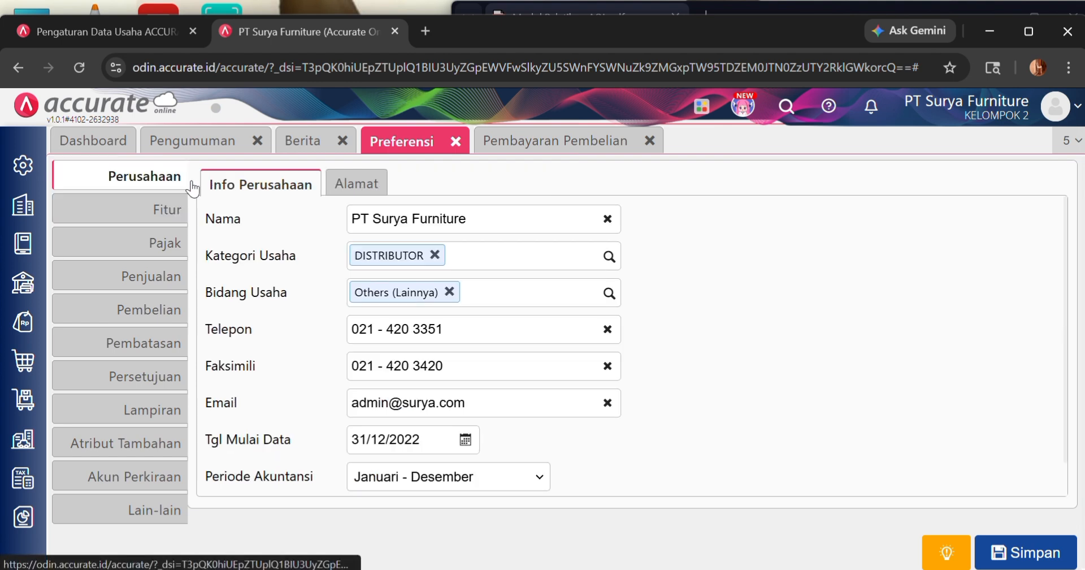
left_click(155, 214)
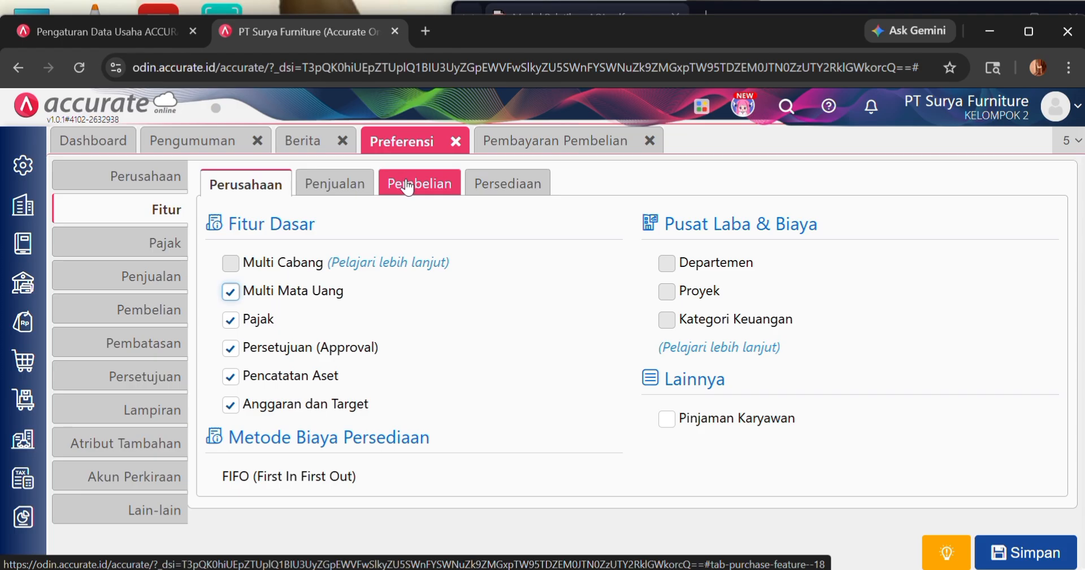
left_click(140, 476)
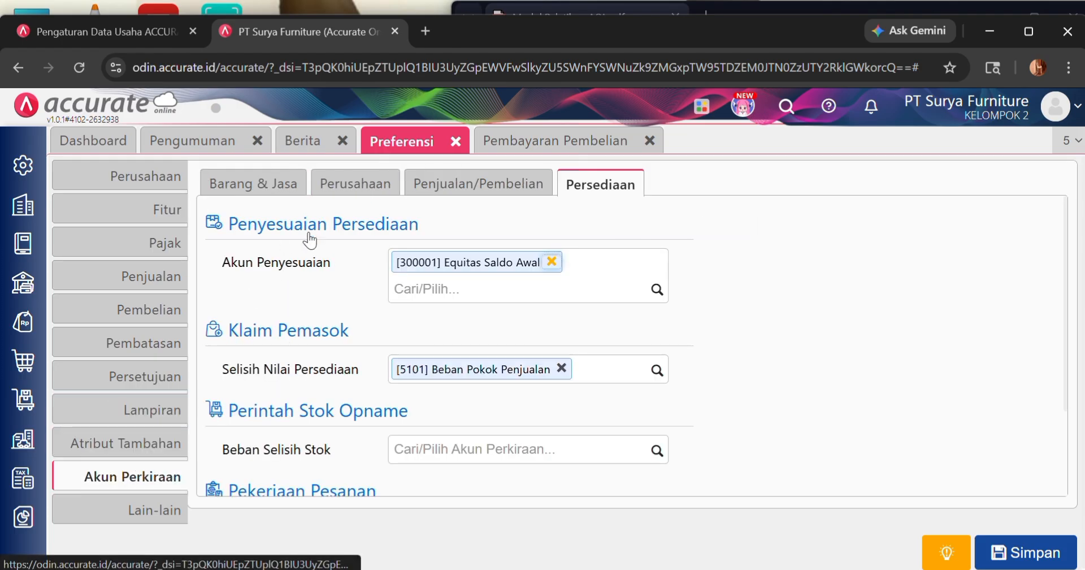
left_click(485, 187)
left_click(470, 252)
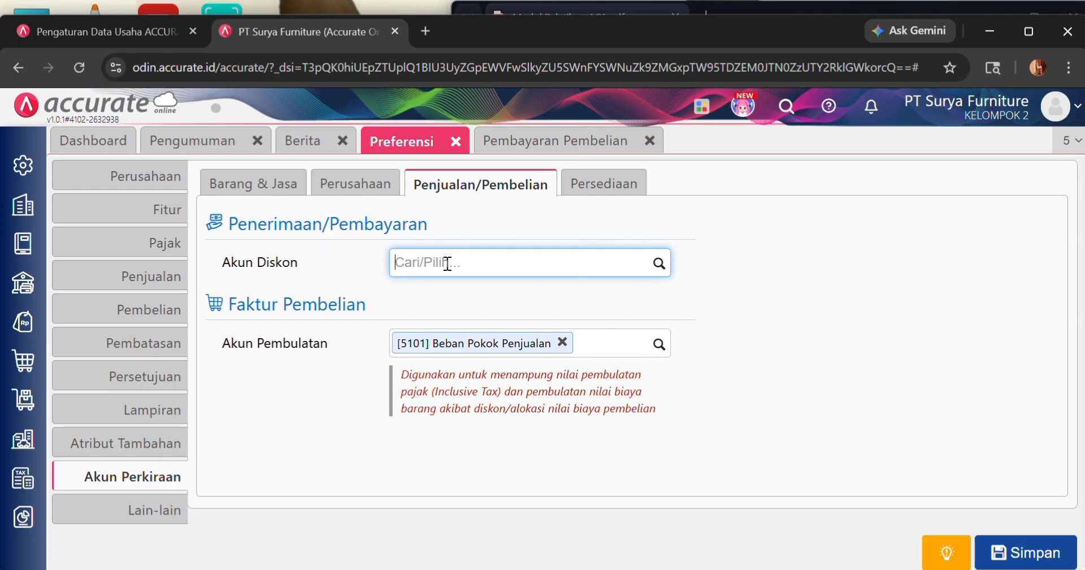
left_click(660, 273)
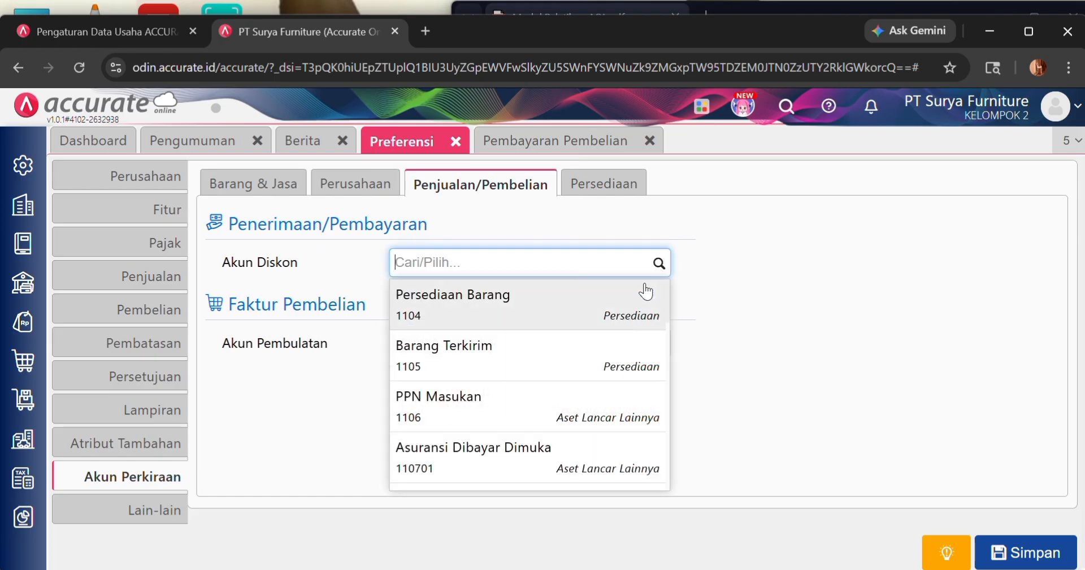
type("kele")
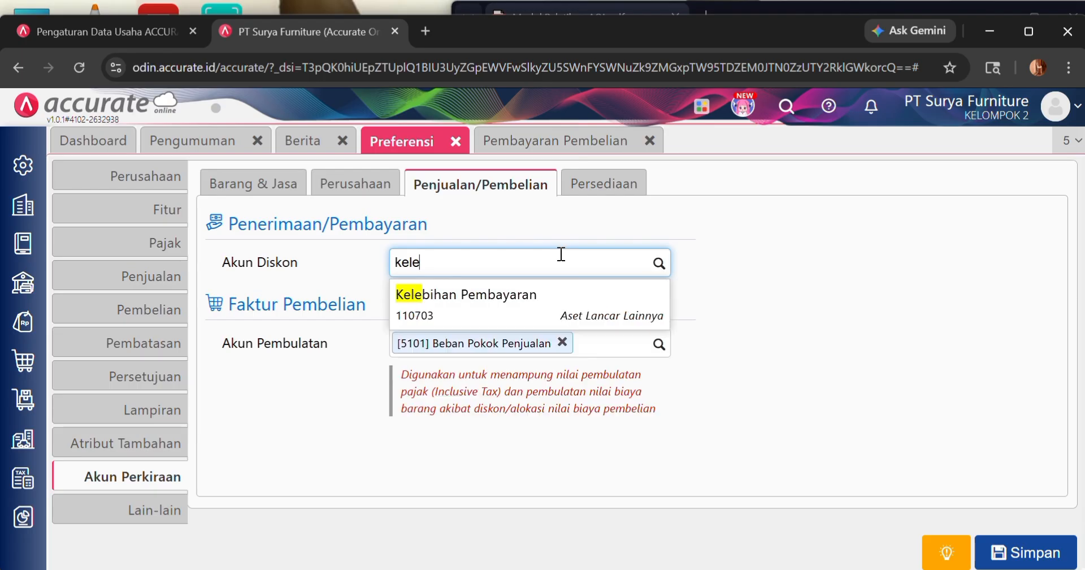
left_click(513, 303)
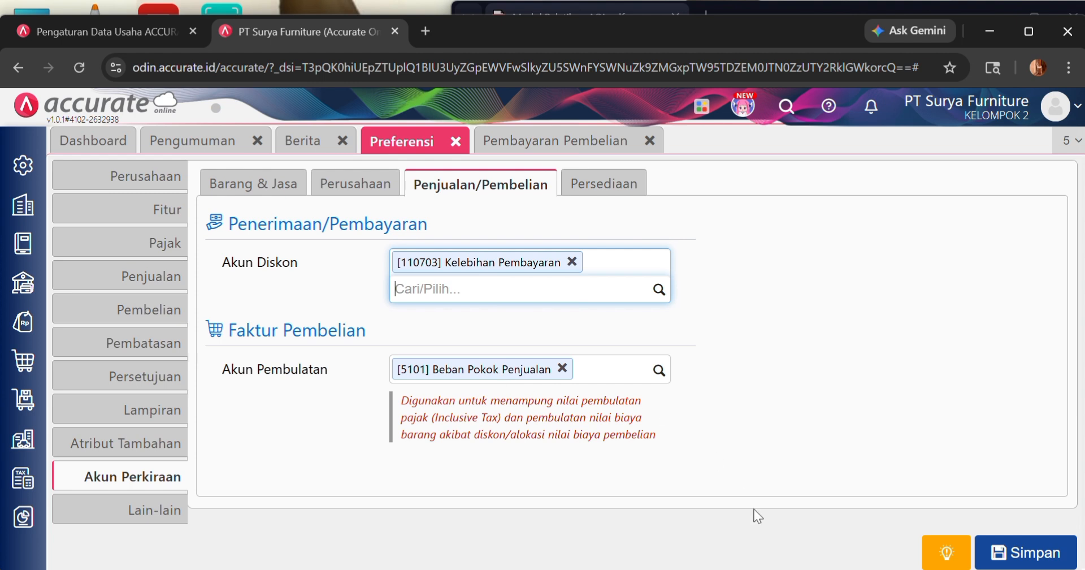
left_click(1034, 554)
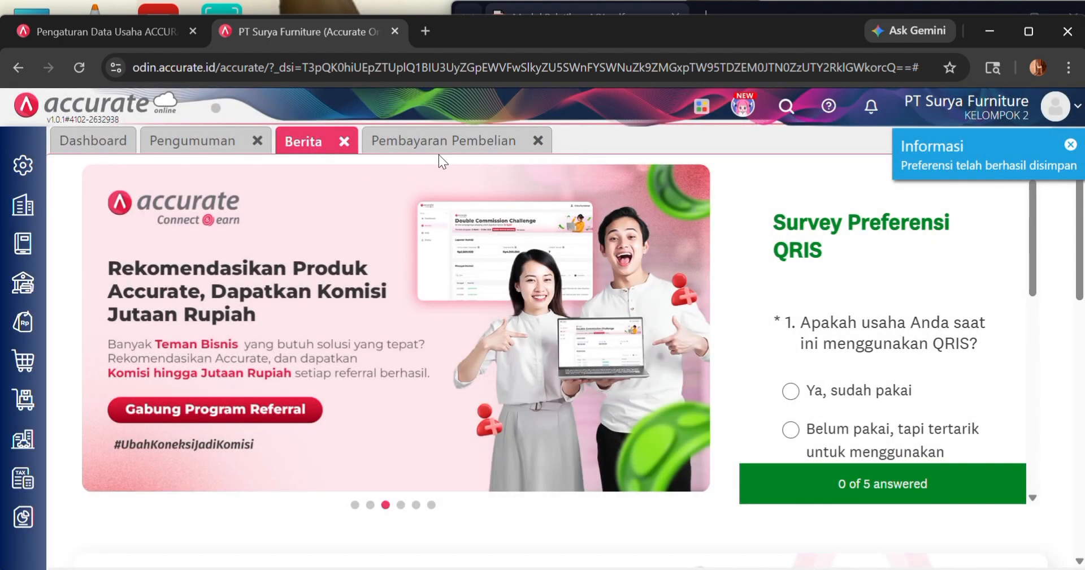
- Return to the unsaved Pembayaran Pembelian for PT Sentra Furniture and set Nilai Pembayaran to Rp 10.000.000
left_click(435, 144)
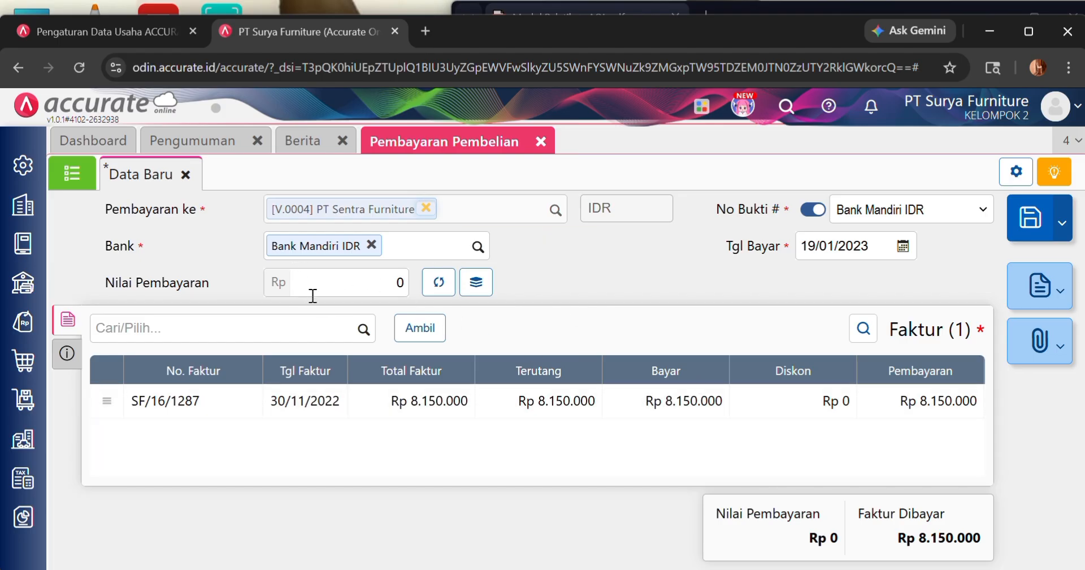
left_click(339, 294)
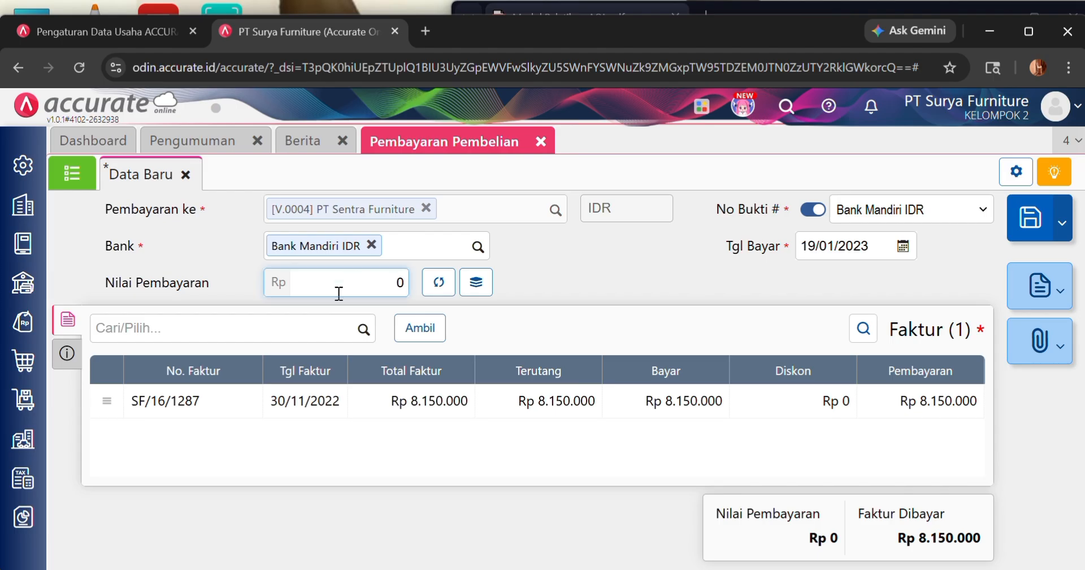
type("10000000")
- Give invoice SF/16/1287 a discount of -1.850.000 on the Kelebihan Pembayaran account and confirm the invoice details
left_click(553, 411)
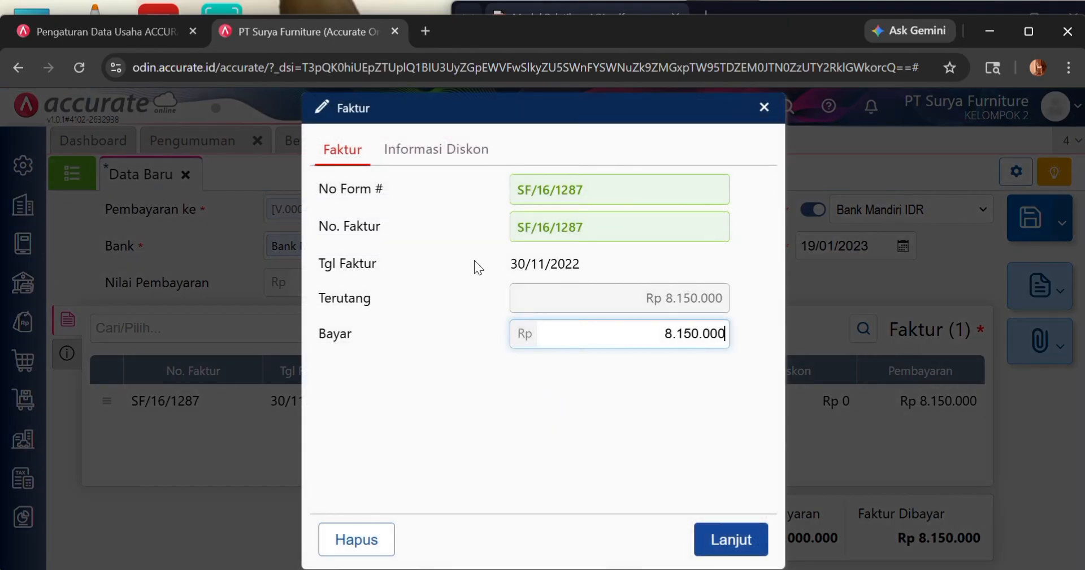
left_click(441, 152)
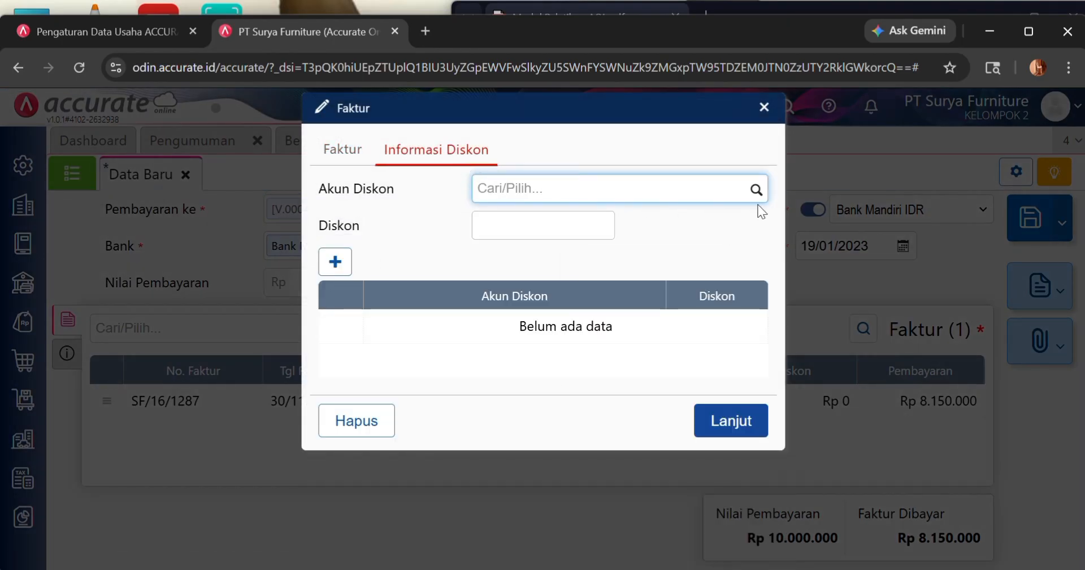
left_click(739, 178)
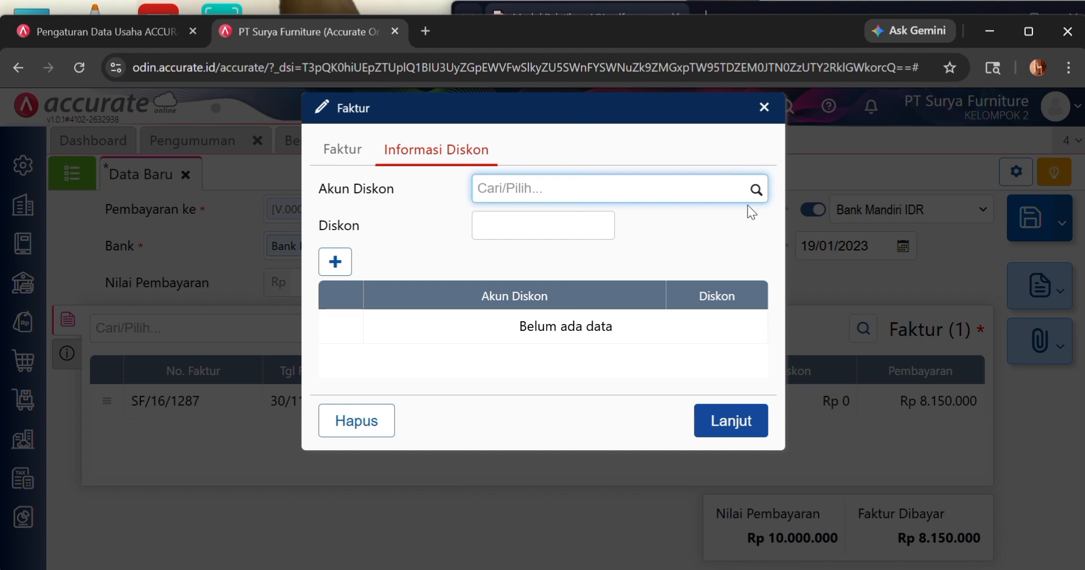
scroll(602, 292, "down", 3)
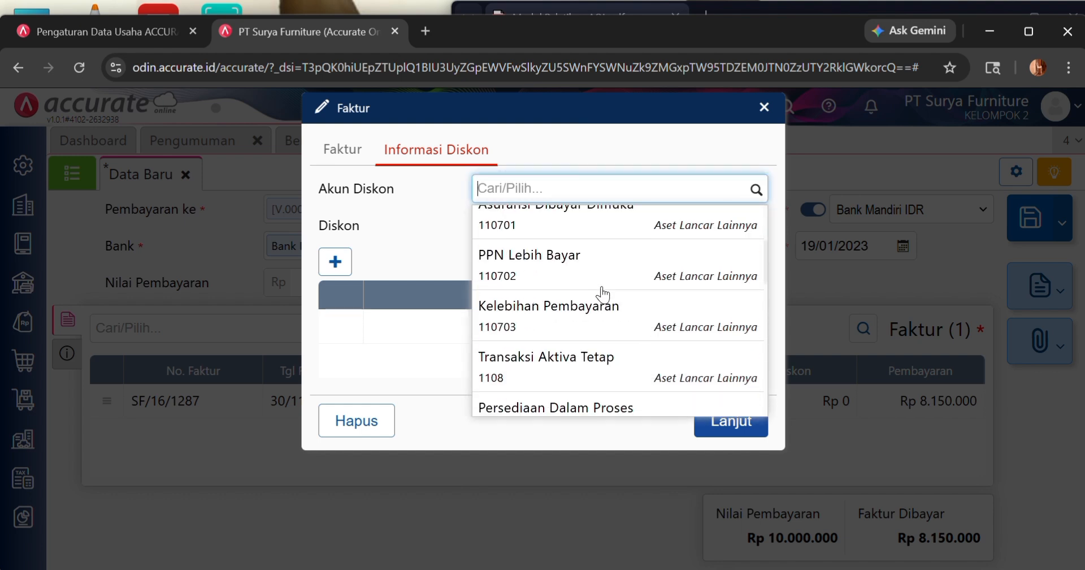
left_click(610, 310)
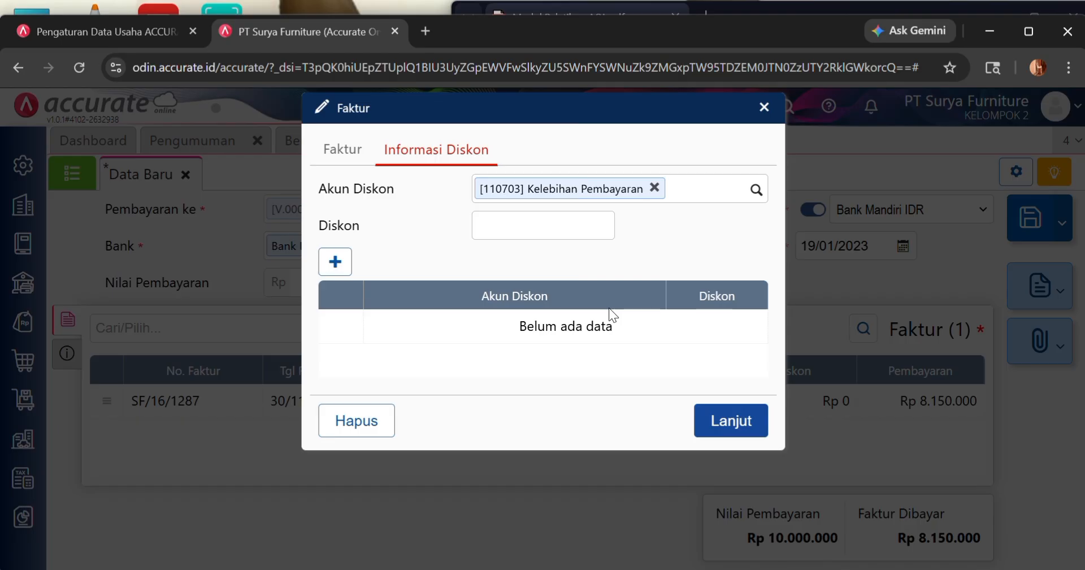
left_click(507, 225)
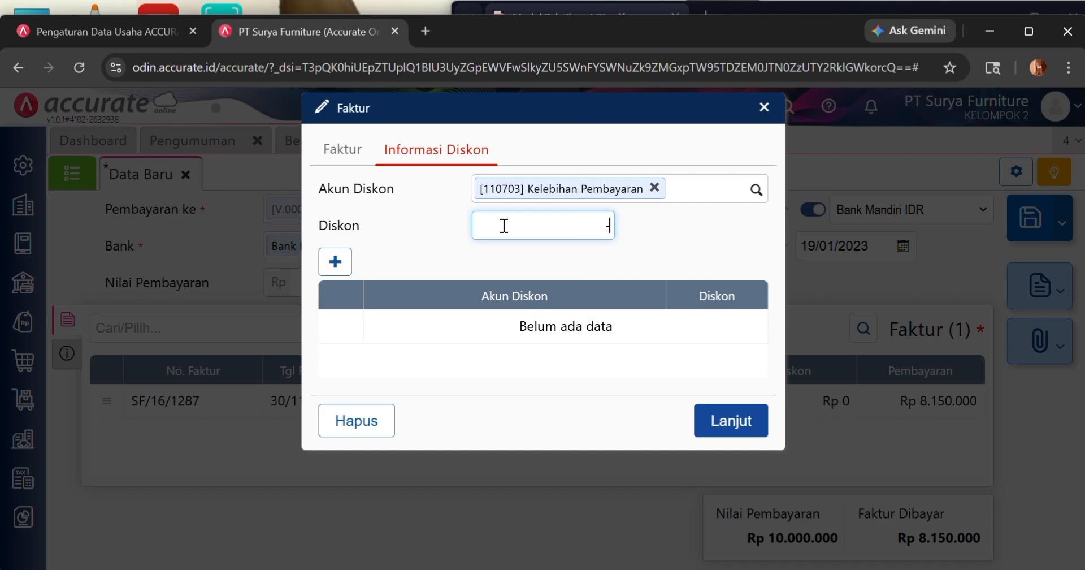
type("-18500000")
key("BackSpace")
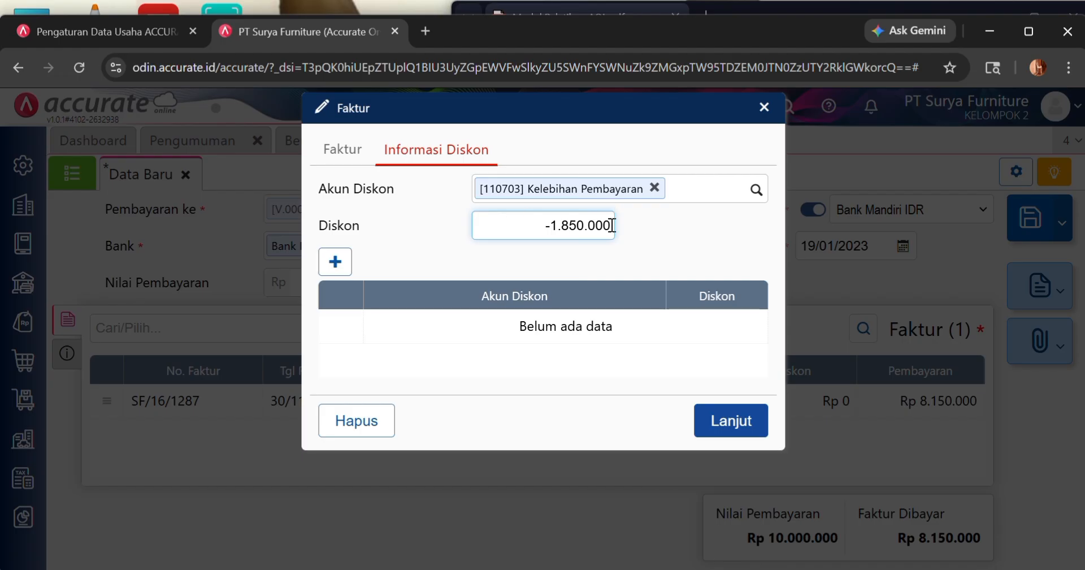
left_click(722, 419)
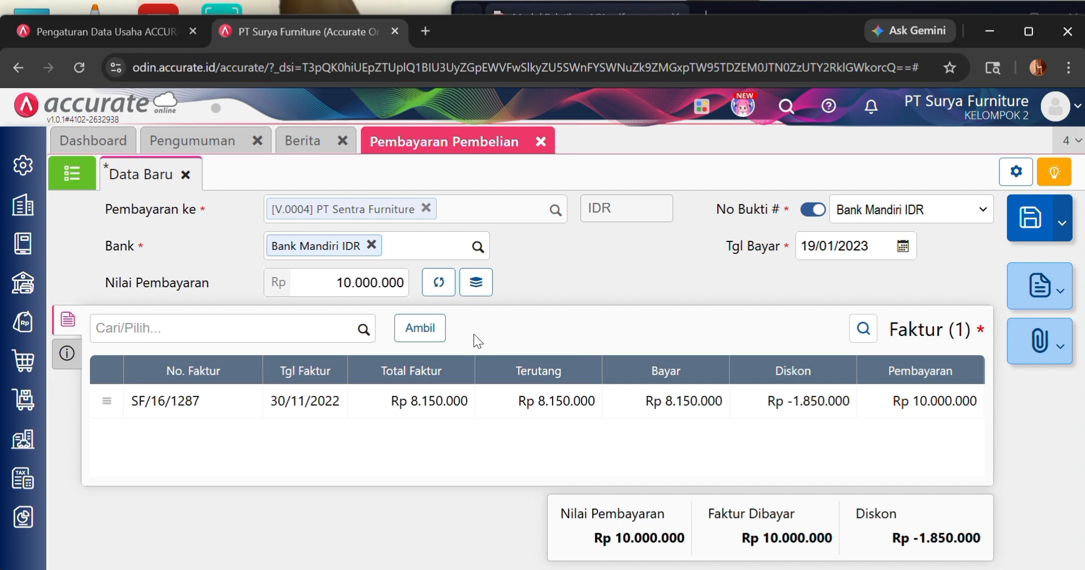
- Set the payment's Metode Bayar to Transfer Bank and choose the supplier's Mandiri account as Rekening Bank
left_click(67, 353)
left_click(337, 383)
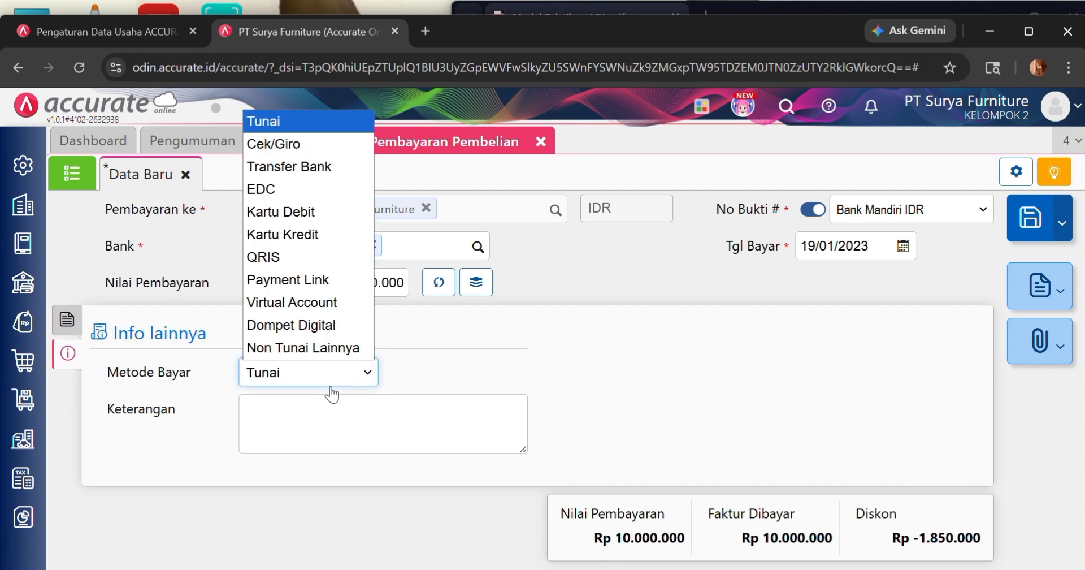
left_click(289, 166)
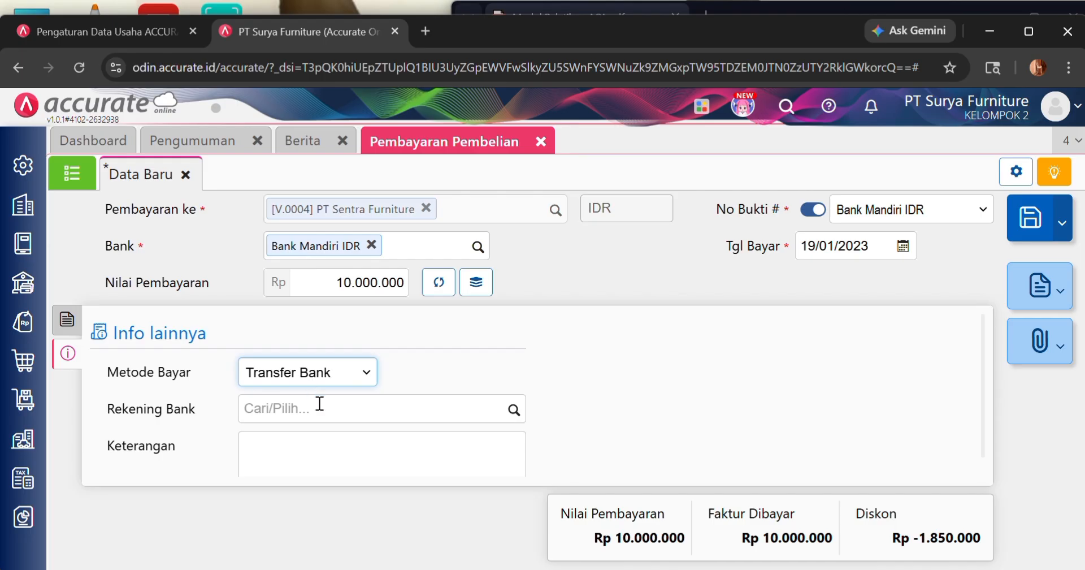
left_click(356, 416)
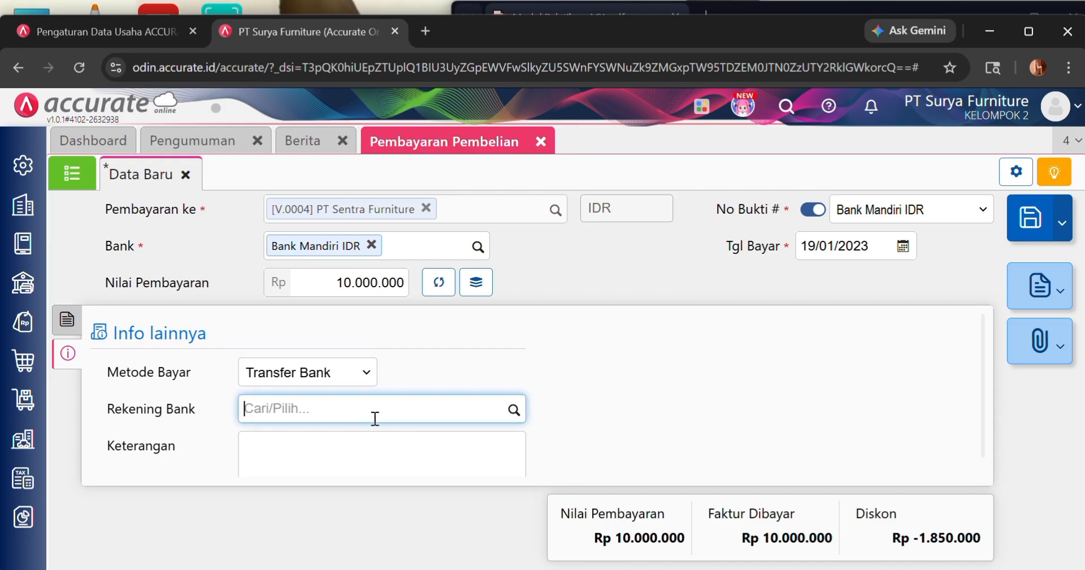
left_click(508, 419)
left_click(412, 454)
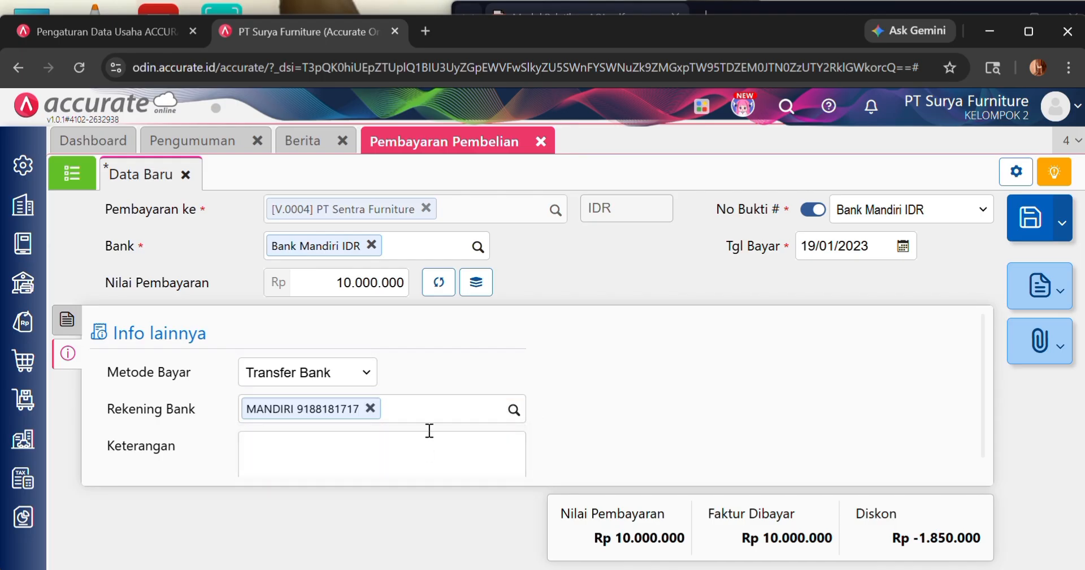
- Enter "pembayaran hutang dan kelebihannya untuk hutang berikutnya" as the payment's Keterangan and save the payment
left_click(248, 446)
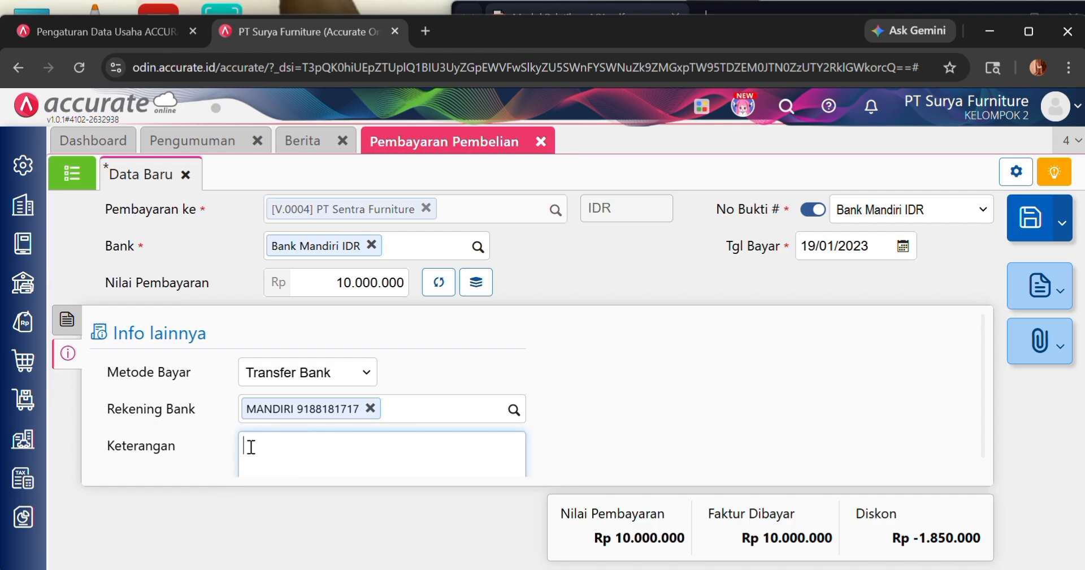
type("pembayaran hutang ")
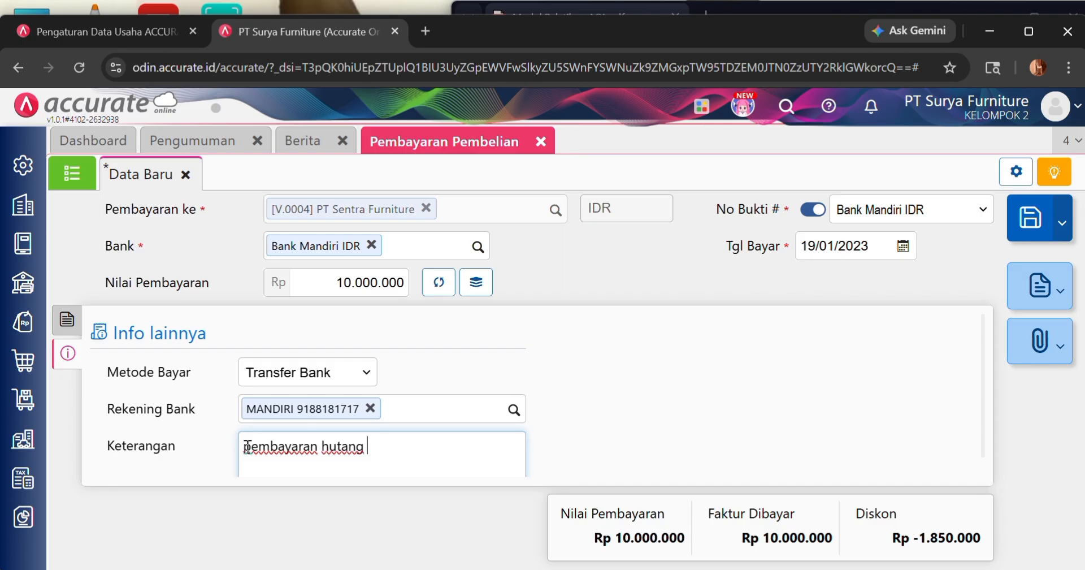
type("dan k")
type("han bauar")
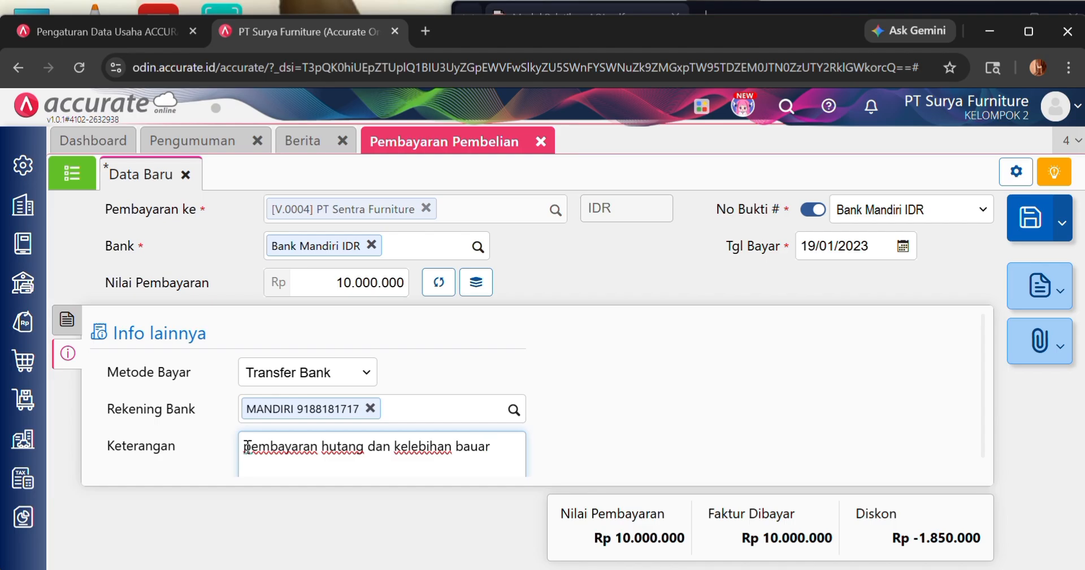
key("BackSpace")
key("BackSpace")
key("BackSpace")
key("BackSpace")
key("BackSpace")
key("BackSpace")
type("nya untuk hu")
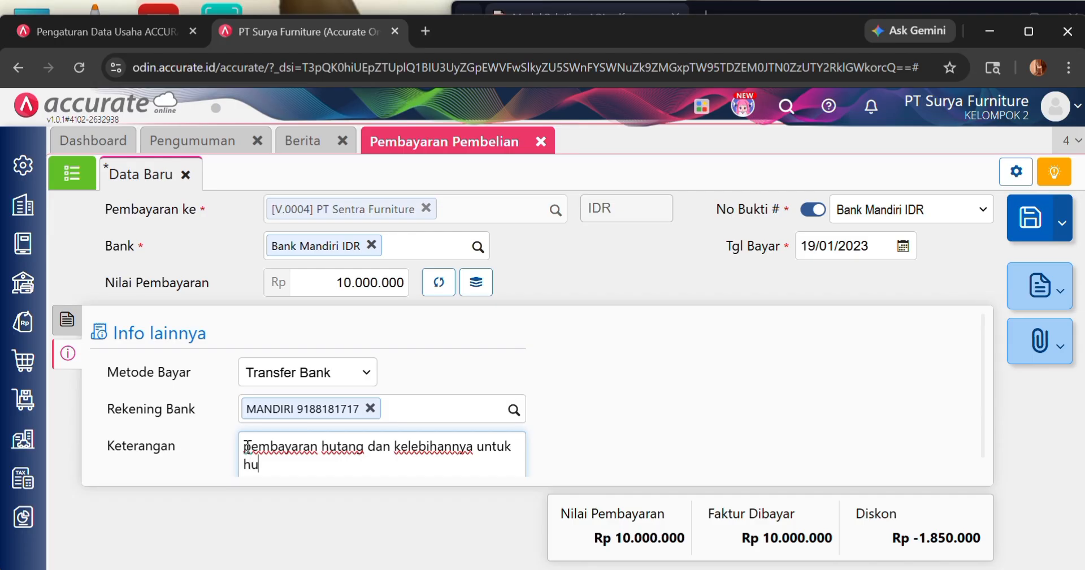
type("tang berikutnya")
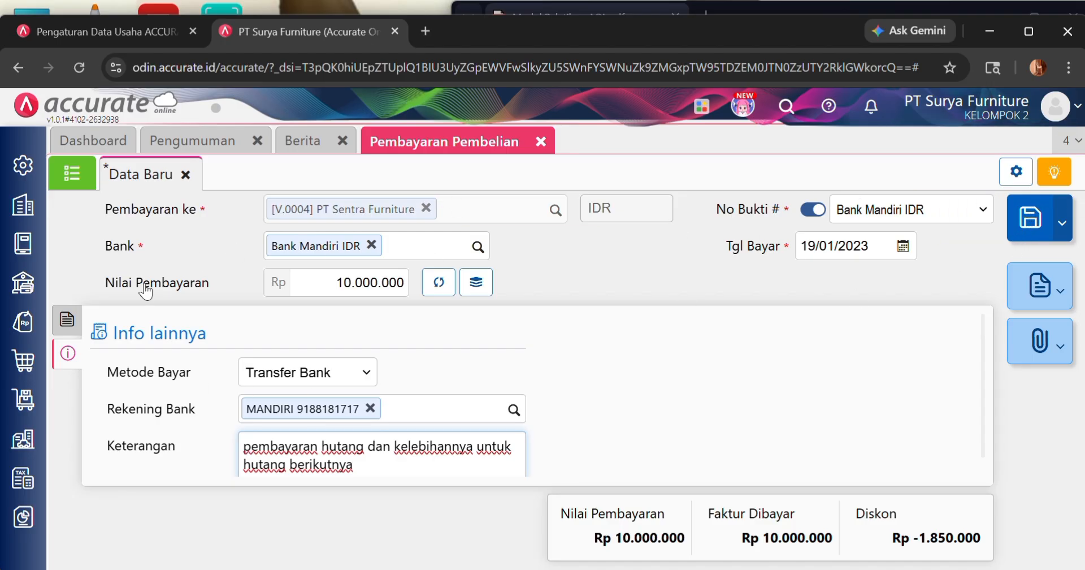
left_click(66, 319)
left_click(1045, 226)
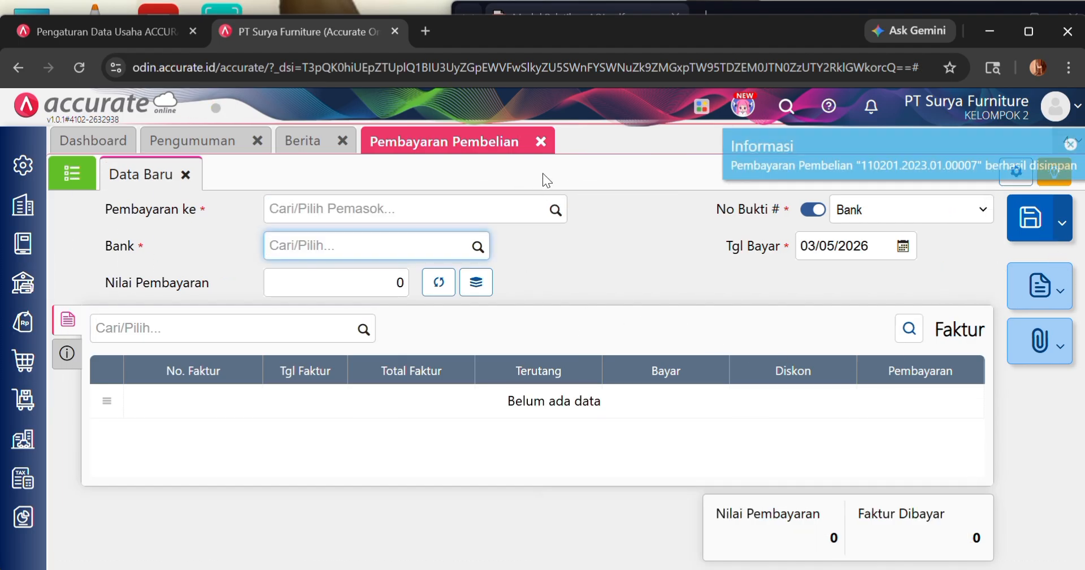
- Close Pembayaran Pembelian and read the 21 Januari 2023 exercise in the Modul Pelatihan AOL PDF
left_click(541, 142)
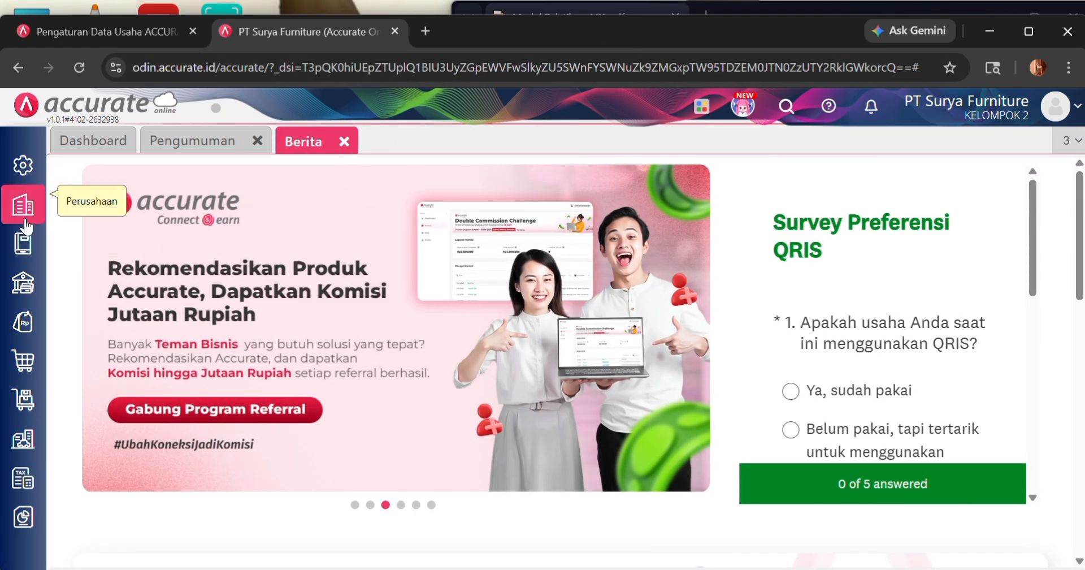
left_click(728, 8)
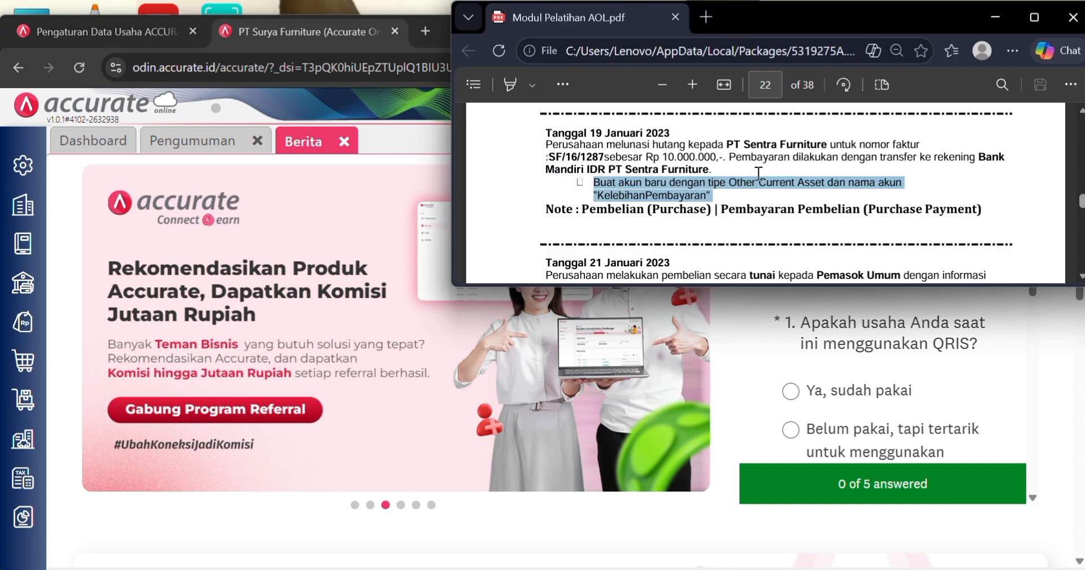
scroll(749, 186, "down", 3)
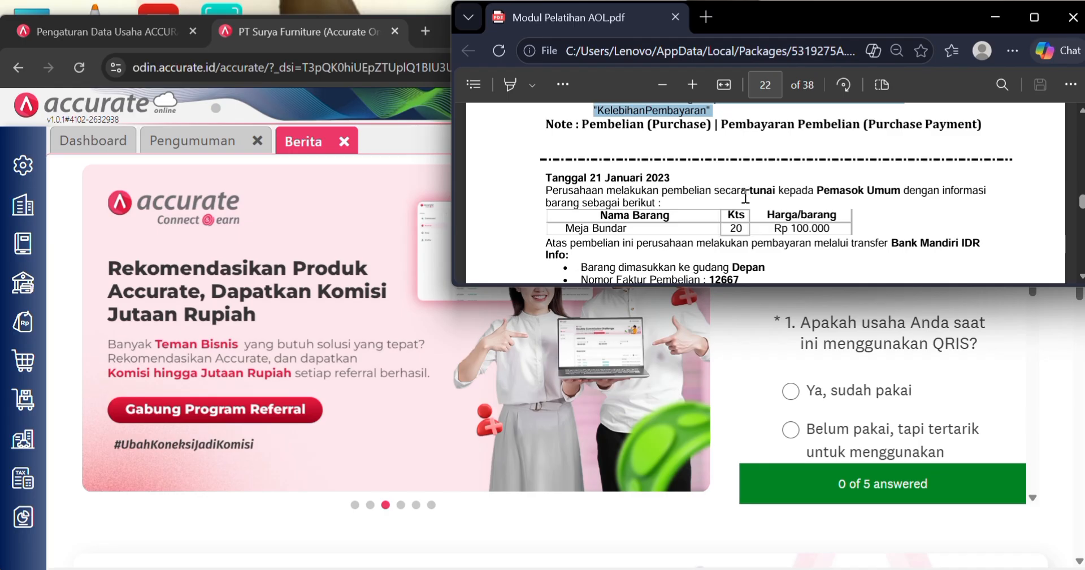
- Display the Keseluruhan Jurnal report from the Buku Besar reports for 01/01/2023 to 31/01/2023
left_click(21, 515)
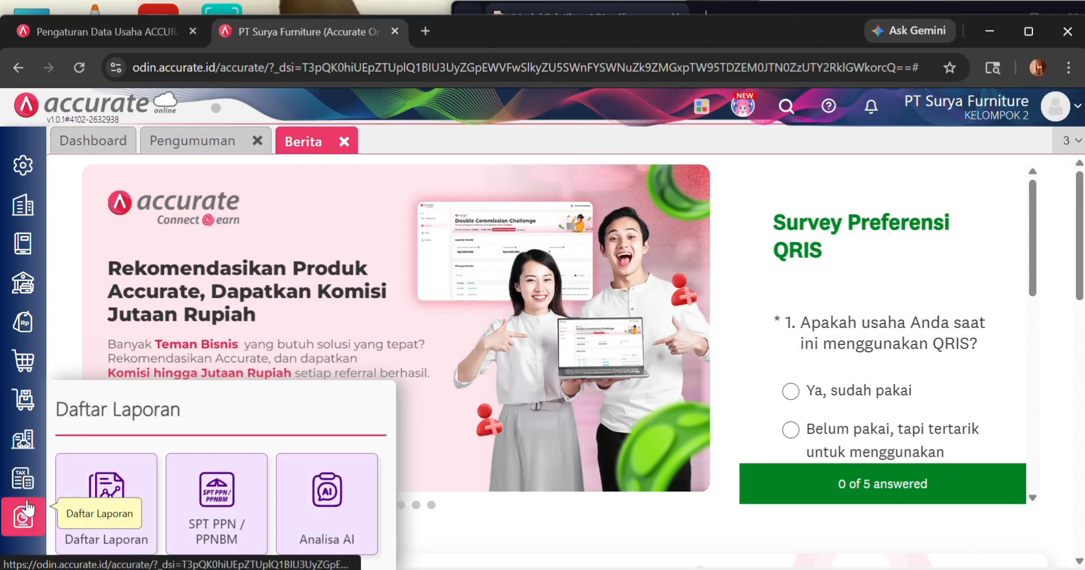
left_click(82, 492)
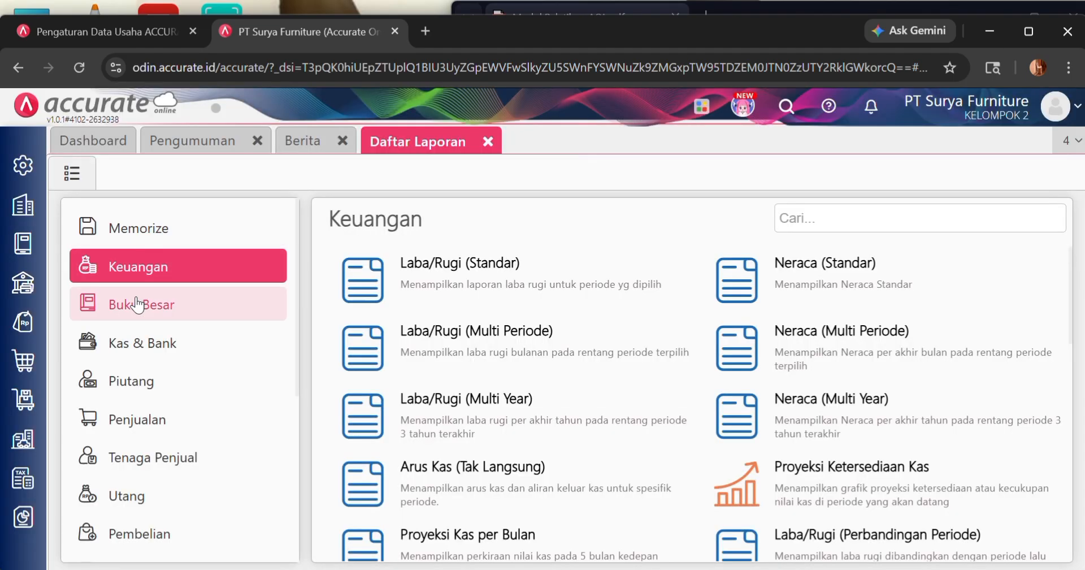
left_click(129, 304)
left_click(452, 284)
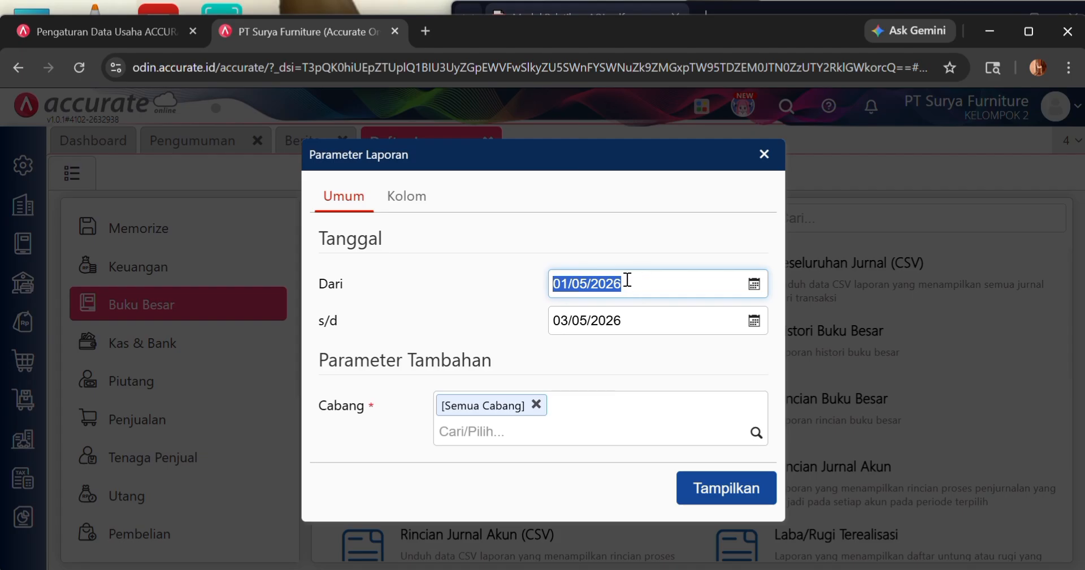
key("BackSpace")
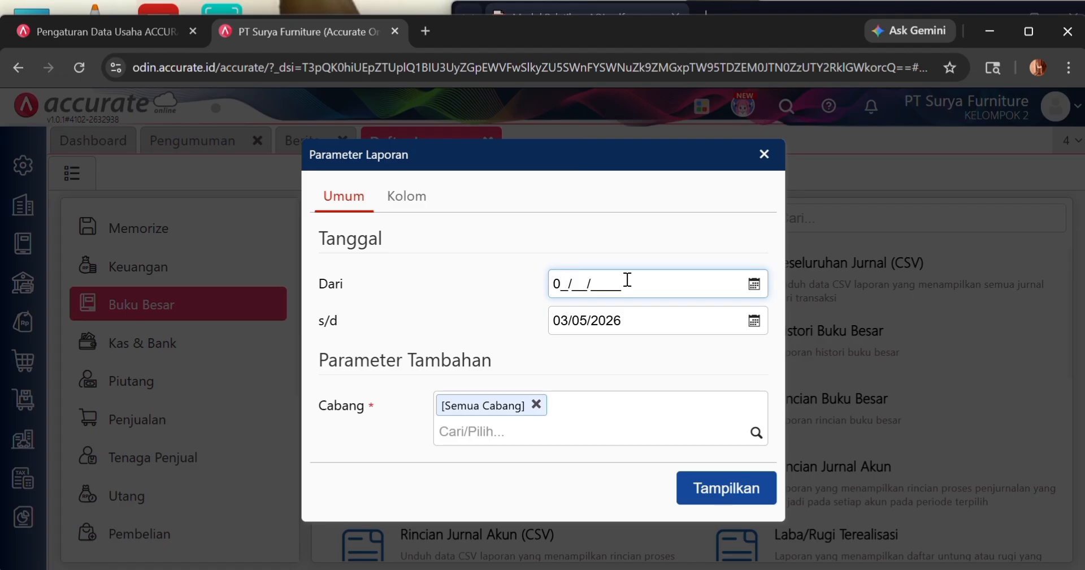
type("01/01/2023")
left_click(661, 325)
key("BackSpace")
type("31/01/2023")
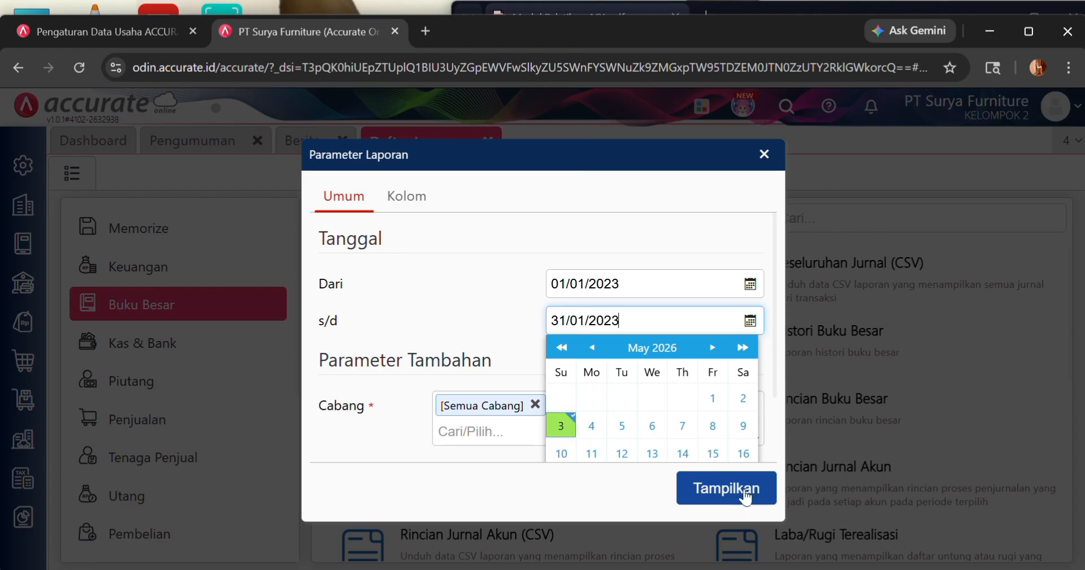
left_click(517, 506)
left_click(717, 489)
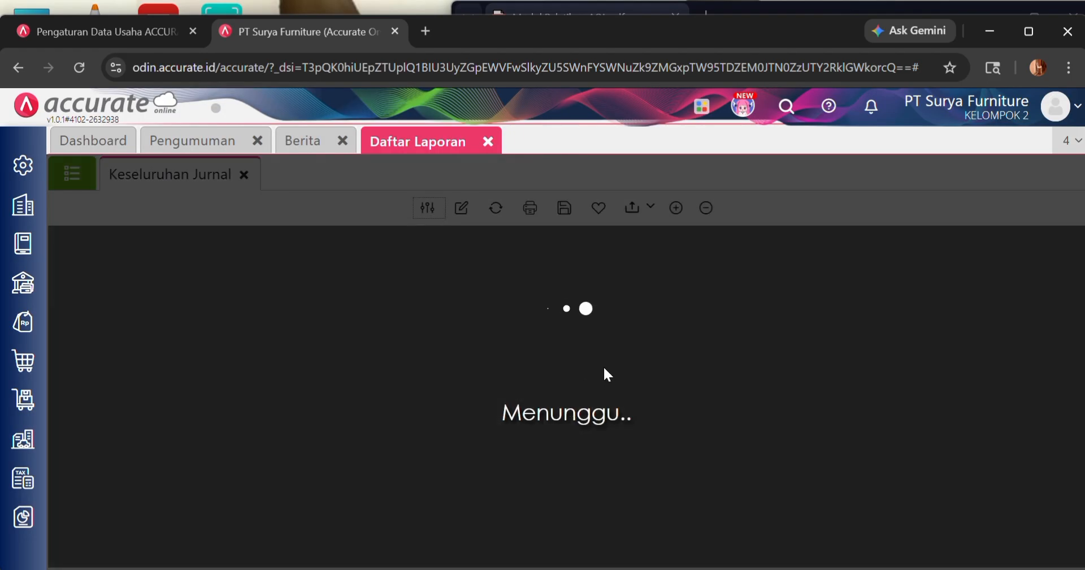
- Look through the January 2023 journal entries in the Keseluruhan Jurnal report
scroll(584, 367, "down", 5)
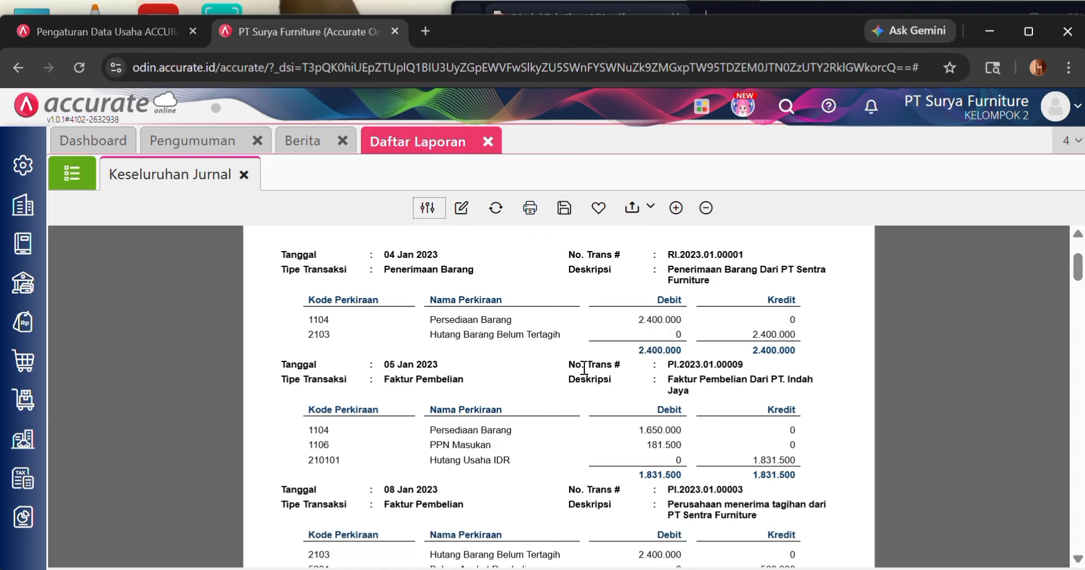
scroll(585, 367, "down", 3)
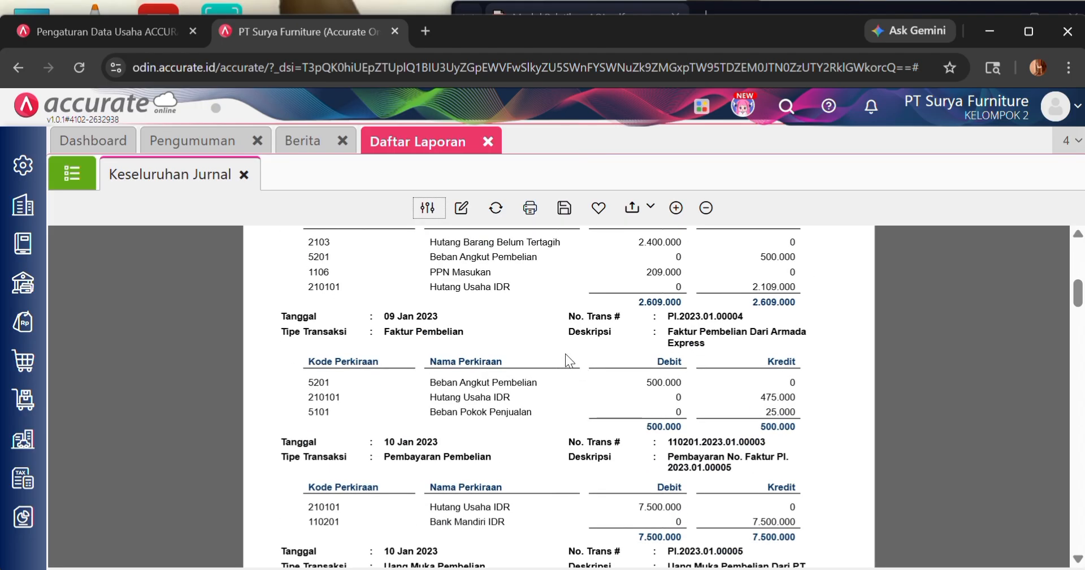
scroll(571, 349, "up", 2)
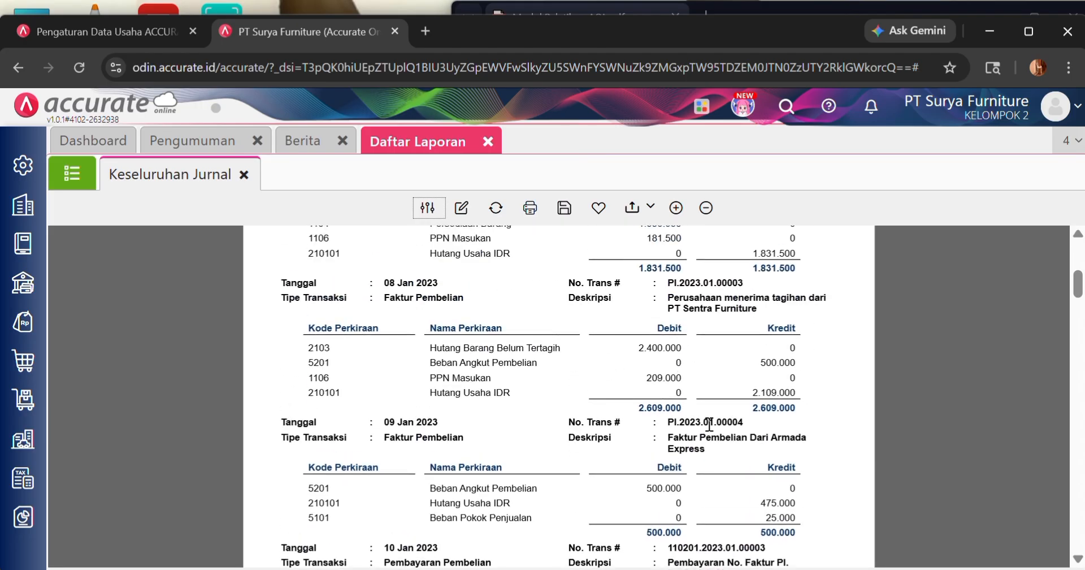
scroll(708, 424, "down", 10)
scroll(707, 415, "down", 15)
scroll(689, 419, "down", 15)
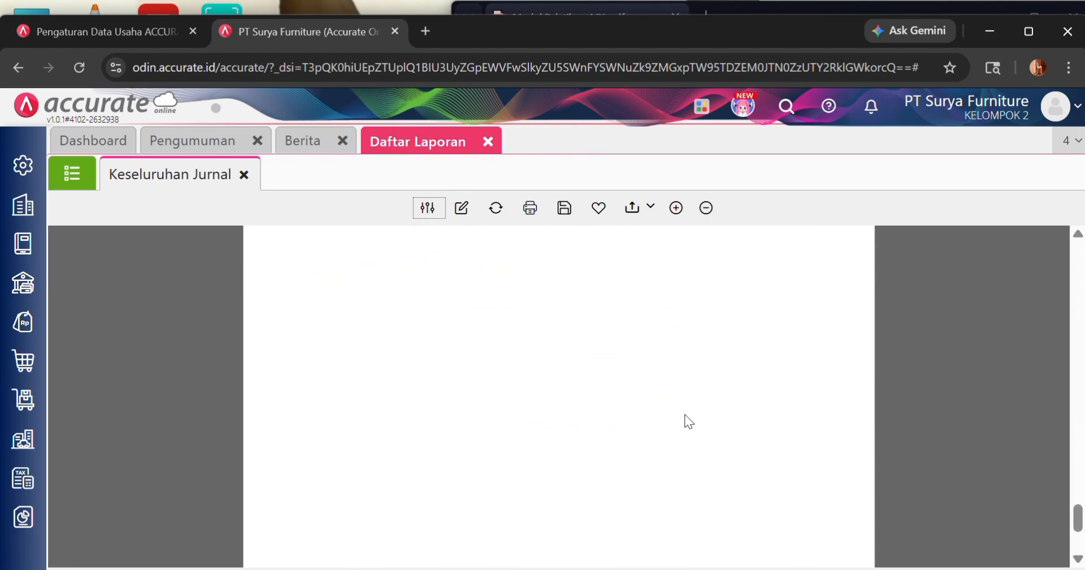
scroll(684, 414, "up", 5)
scroll(650, 401, "up", 20)
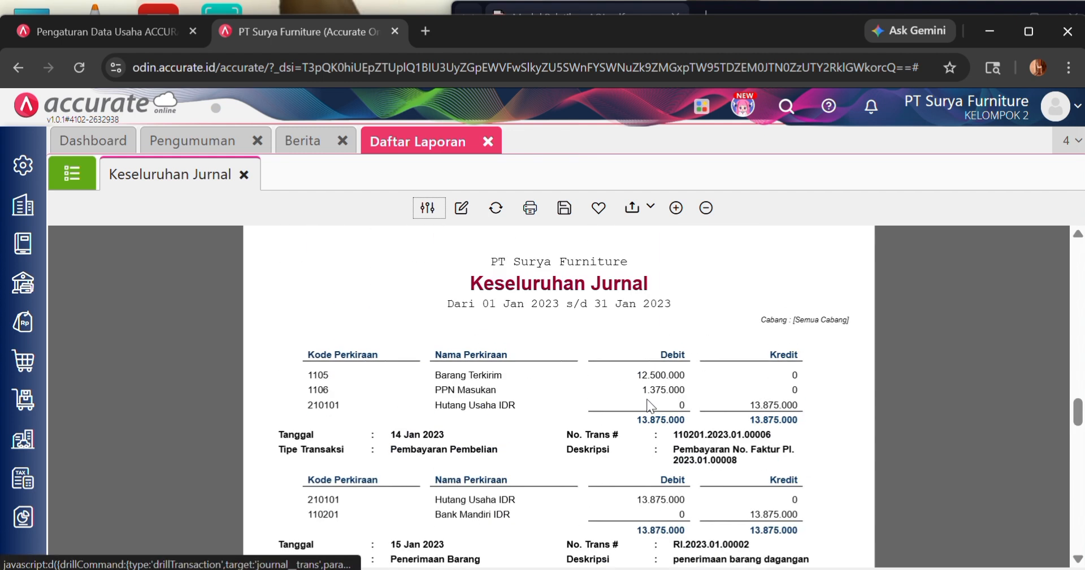
- Reread the 21 Januari 2023 cash purchase exercise in the Modul Pelatihan AOL PDF and close Daftar Laporan in Accurate
left_click(781, 5)
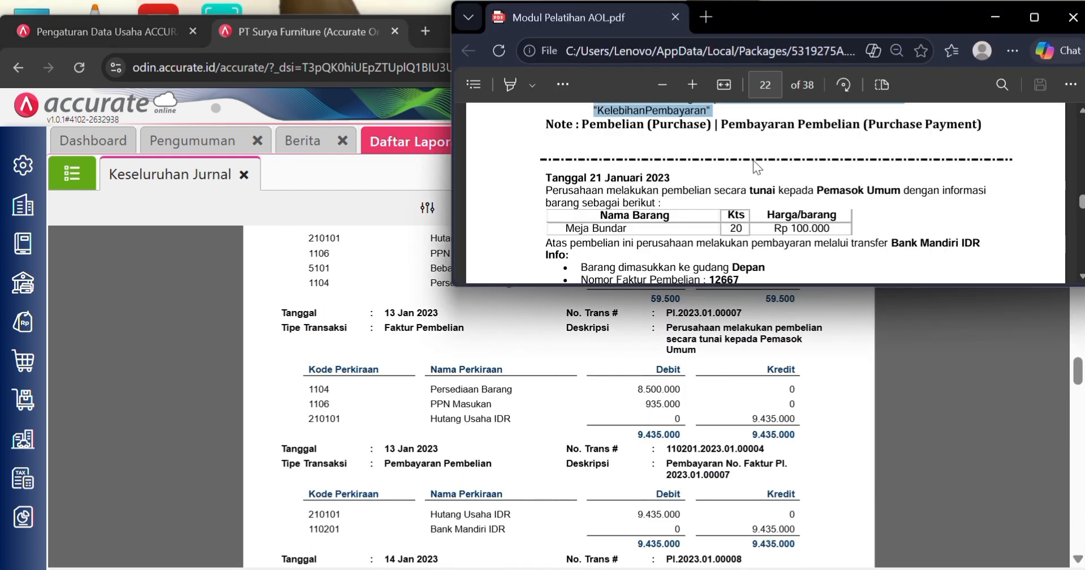
scroll(675, 207, "down", 1)
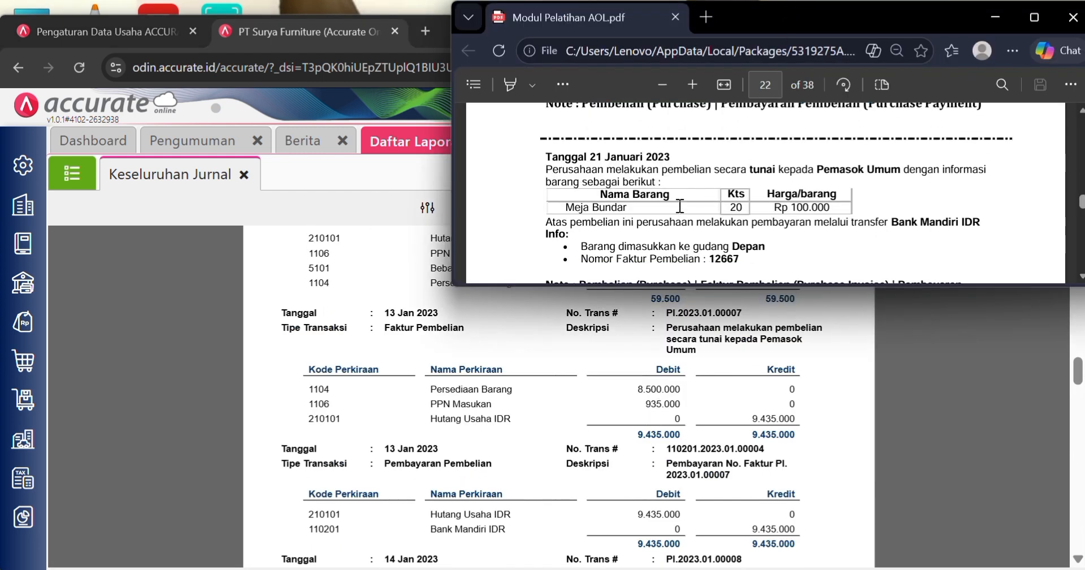
scroll(680, 205, "down", 2)
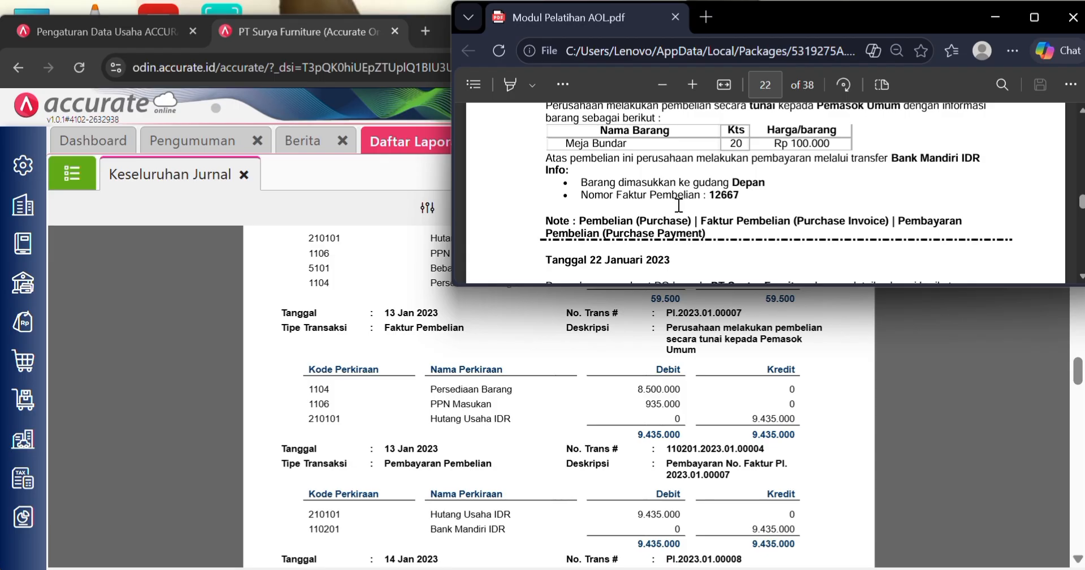
left_click(970, 343)
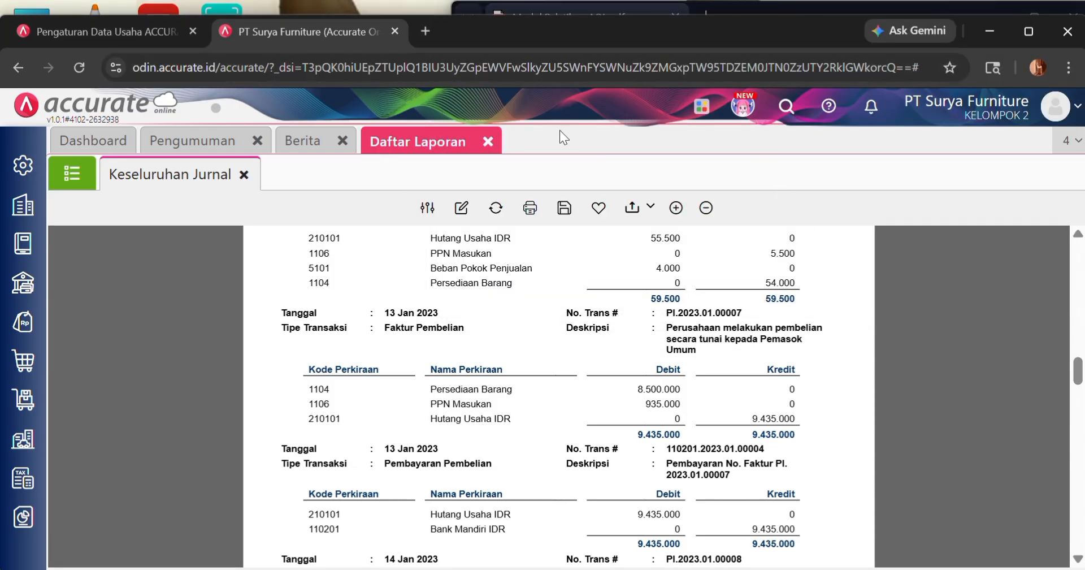
left_click(487, 142)
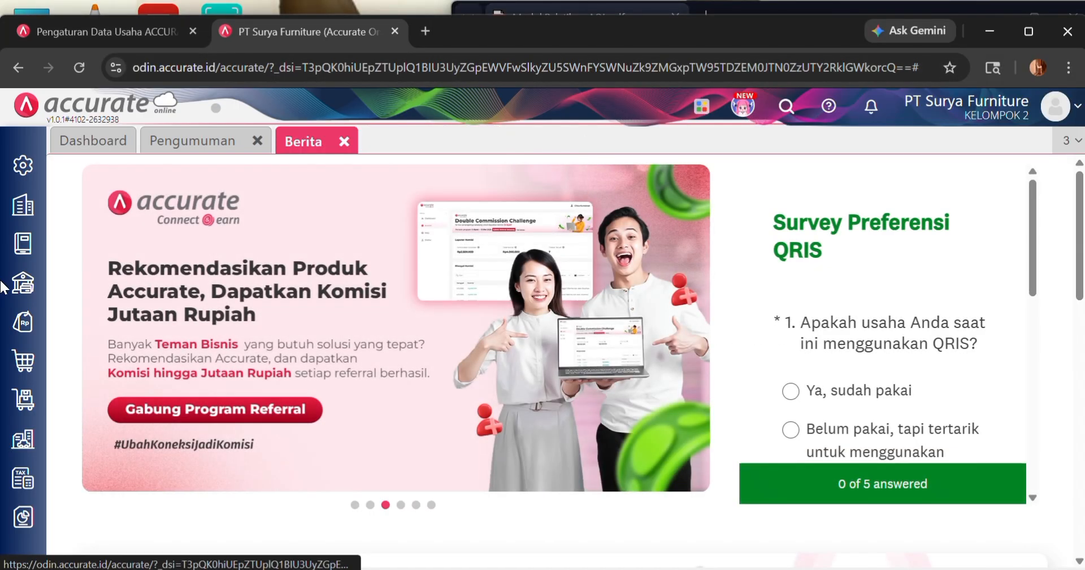
- Start a new Faktur Pembelian, check the supplier in the training PDF, and choose Pemasok Umum as Pemasok
left_click(23, 361)
left_click(451, 308)
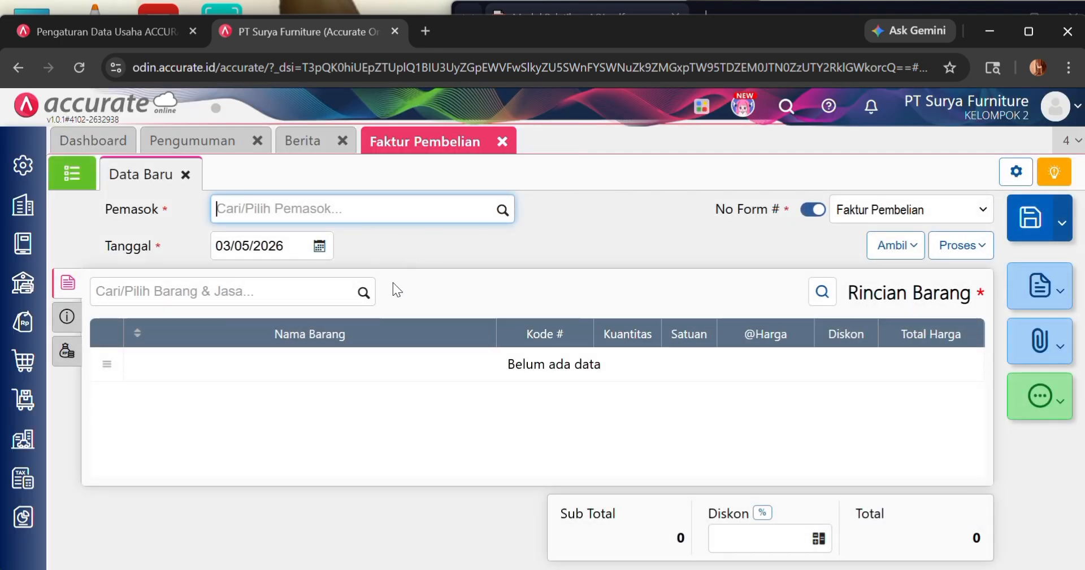
left_click(503, 210)
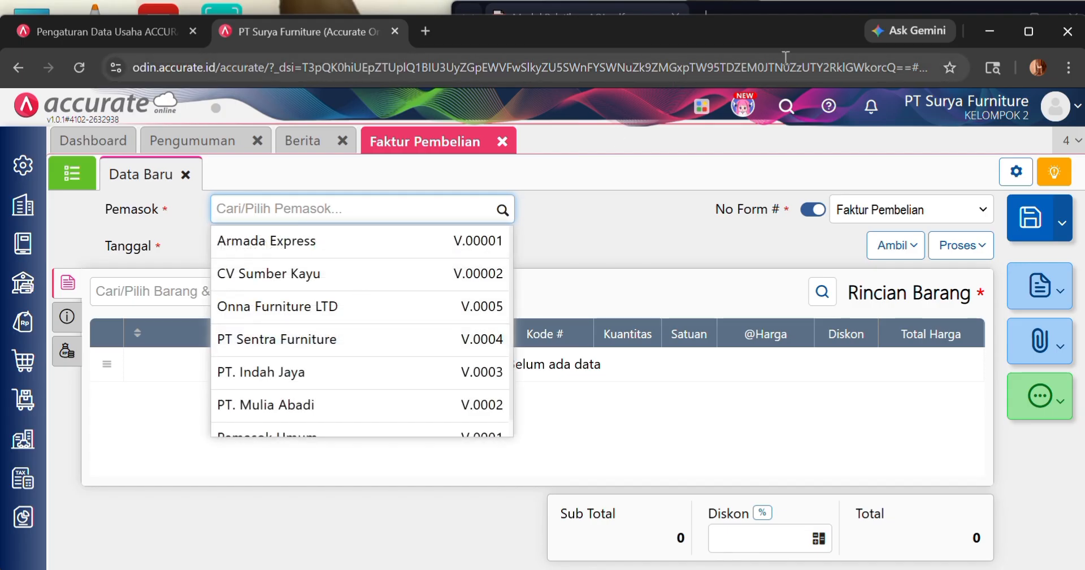
left_click(821, 17)
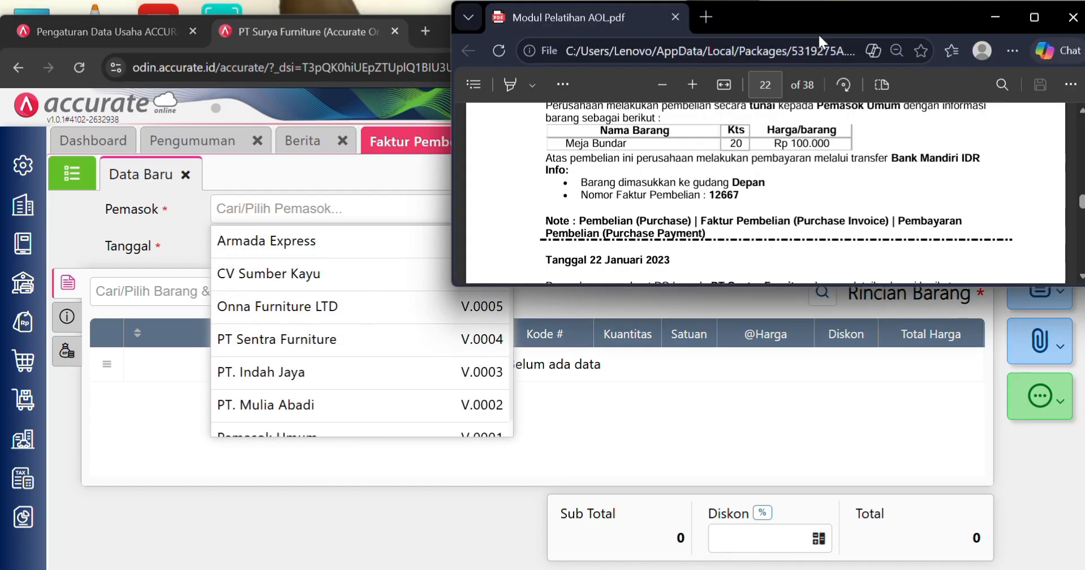
scroll(727, 203, "up", 2)
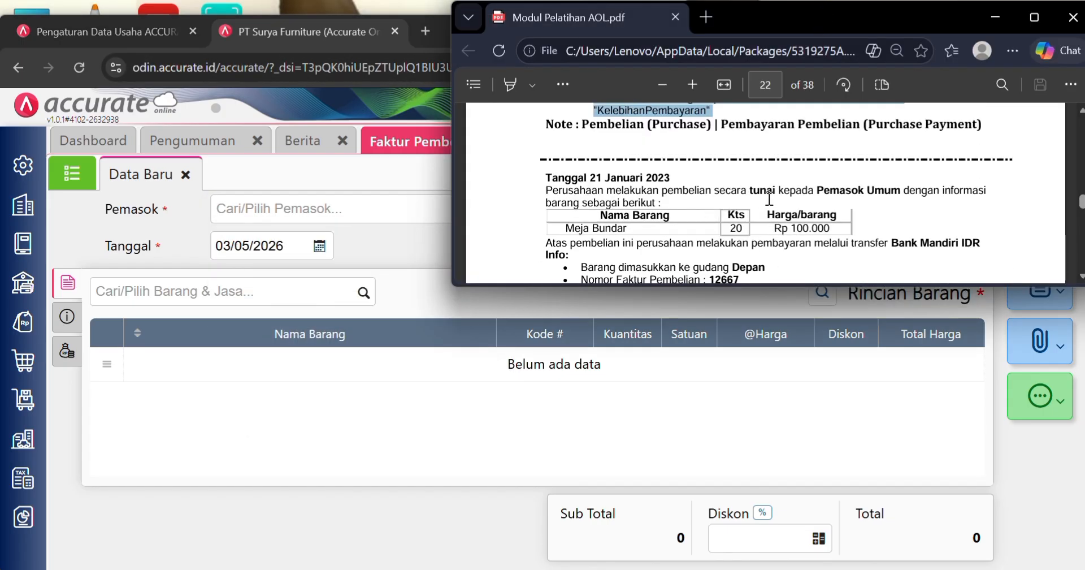
left_click_drag(830, 192, 901, 193)
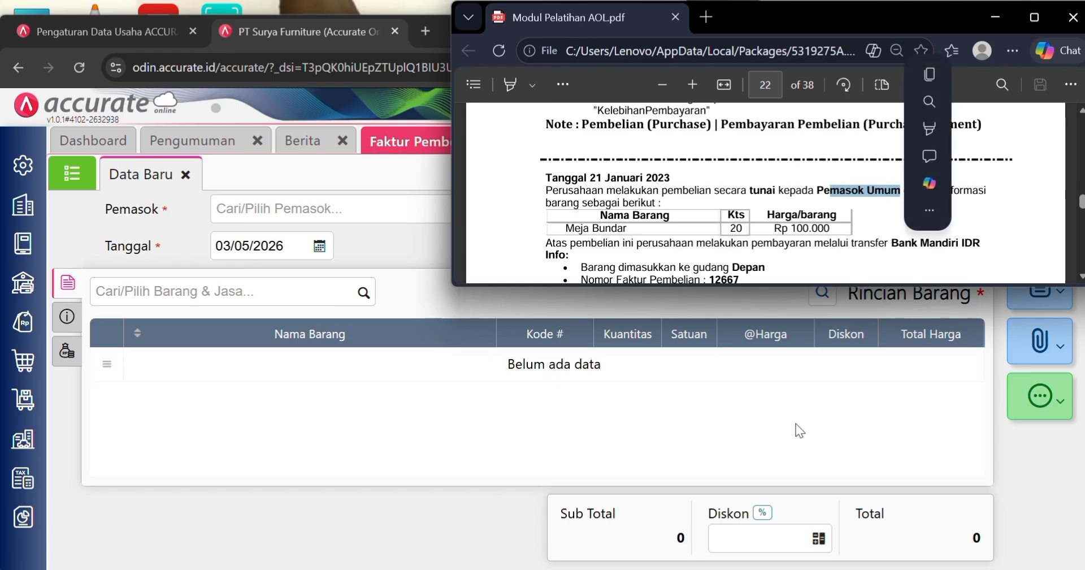
left_click(796, 424)
left_click(502, 212)
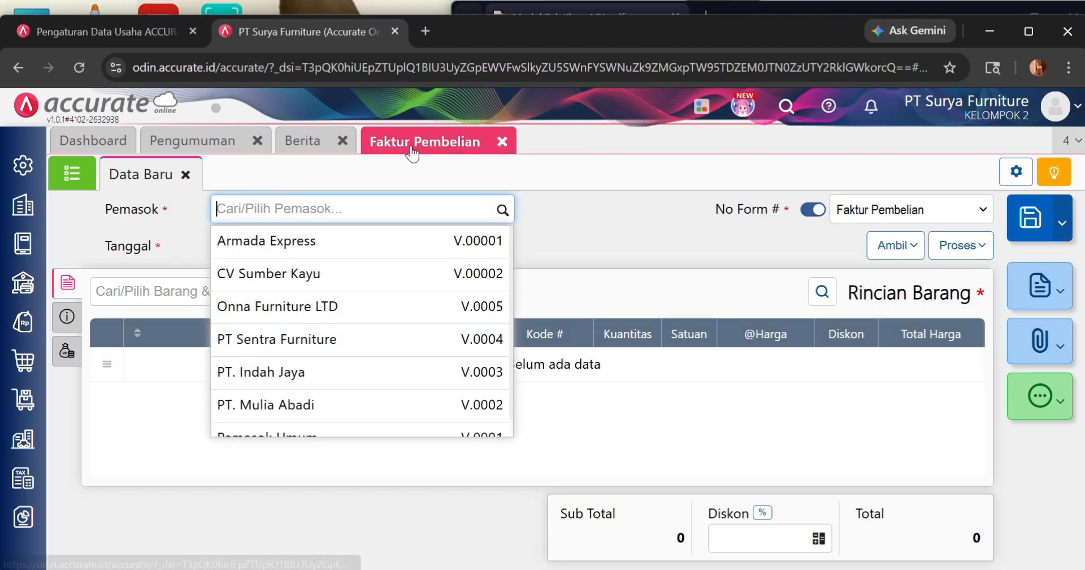
type("pema")
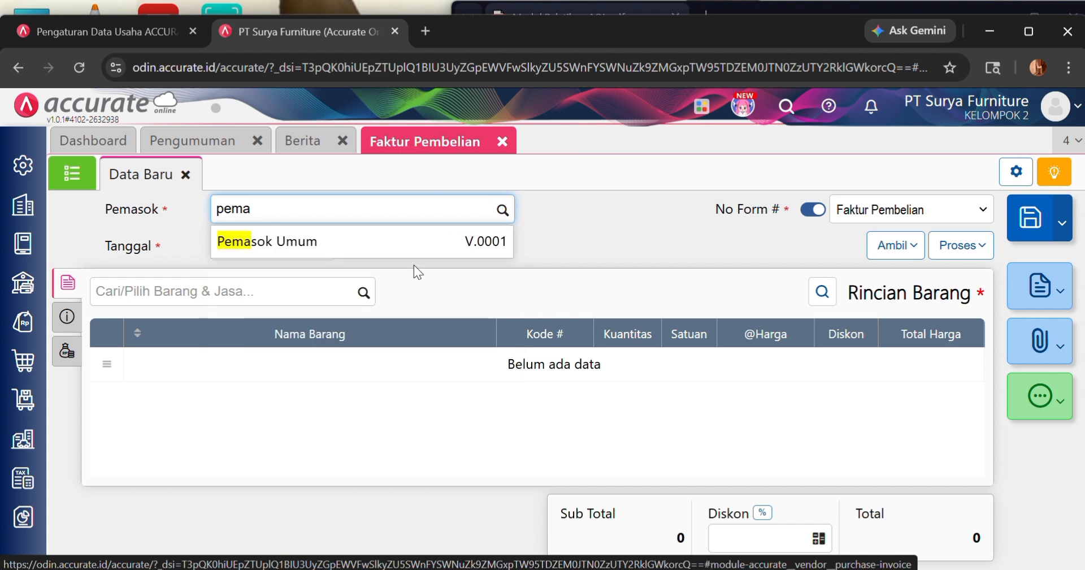
left_click(334, 243)
- Set the purchase invoice's Tanggal to 21/01/2023
left_click(306, 243)
key("BackSpace")
type("21/01/20")
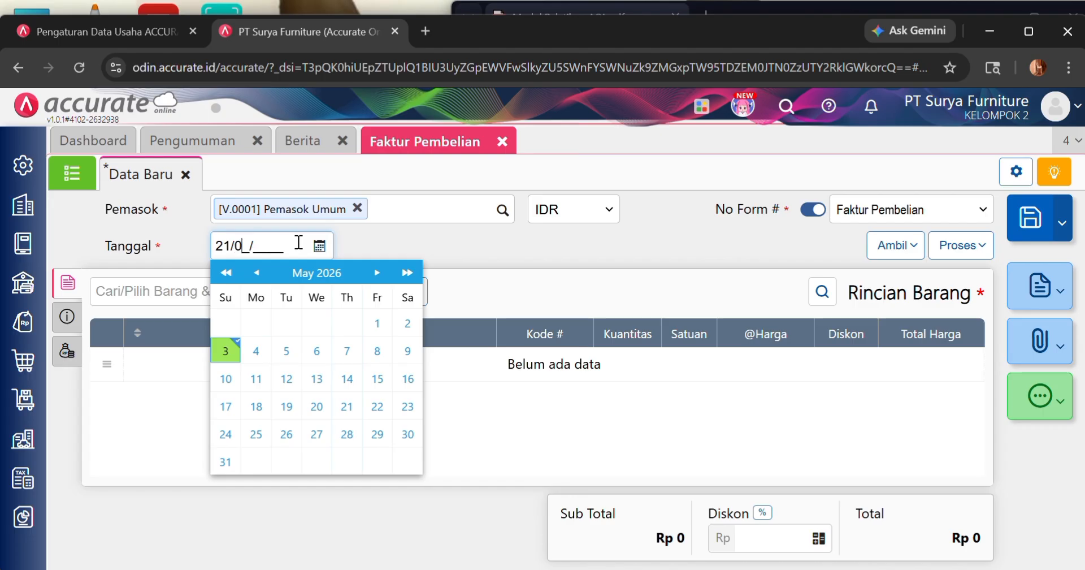
type("2")
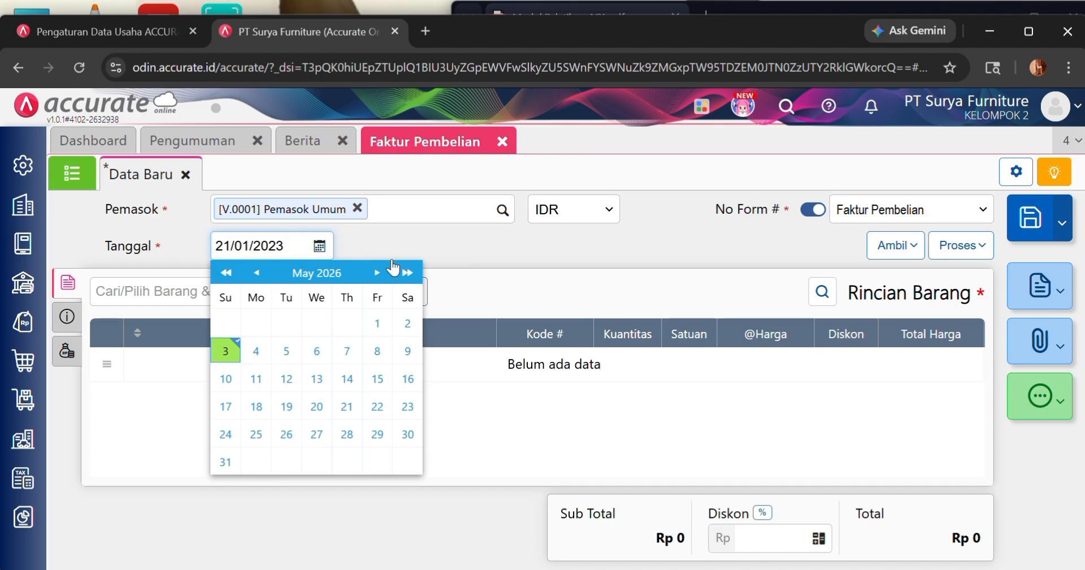
left_click(571, 301)
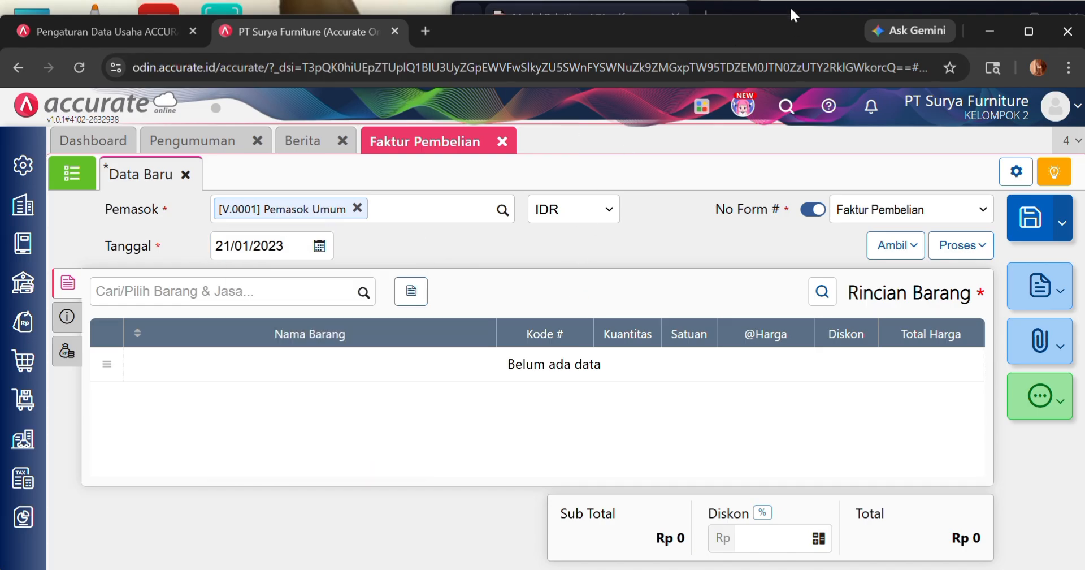
- Check and copy the exercise's item row in the PDF, then add Meja Bundar to the purchase invoice
left_click(789, 5)
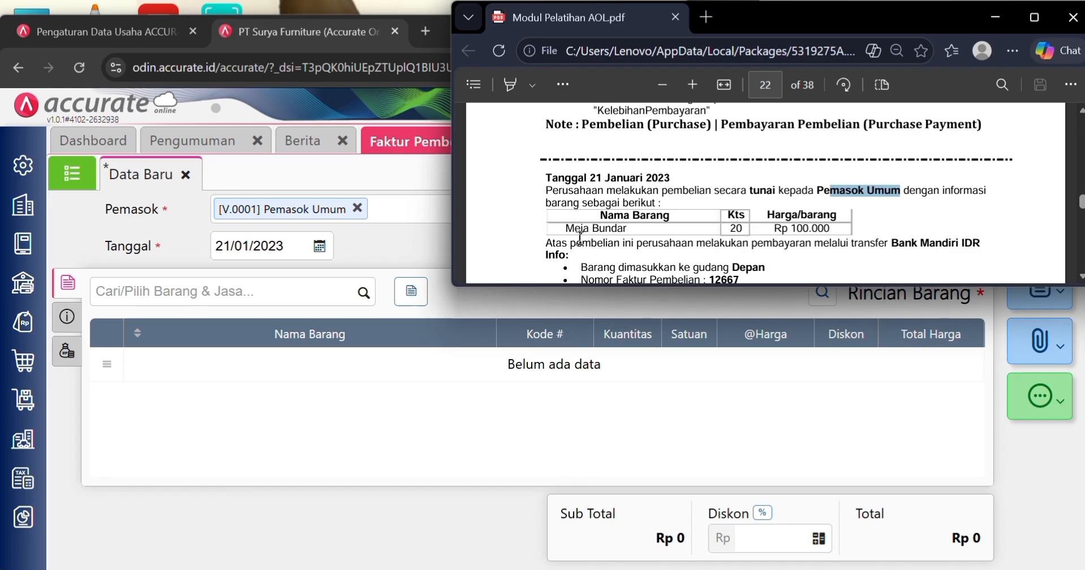
left_click_drag(566, 227, 829, 232)
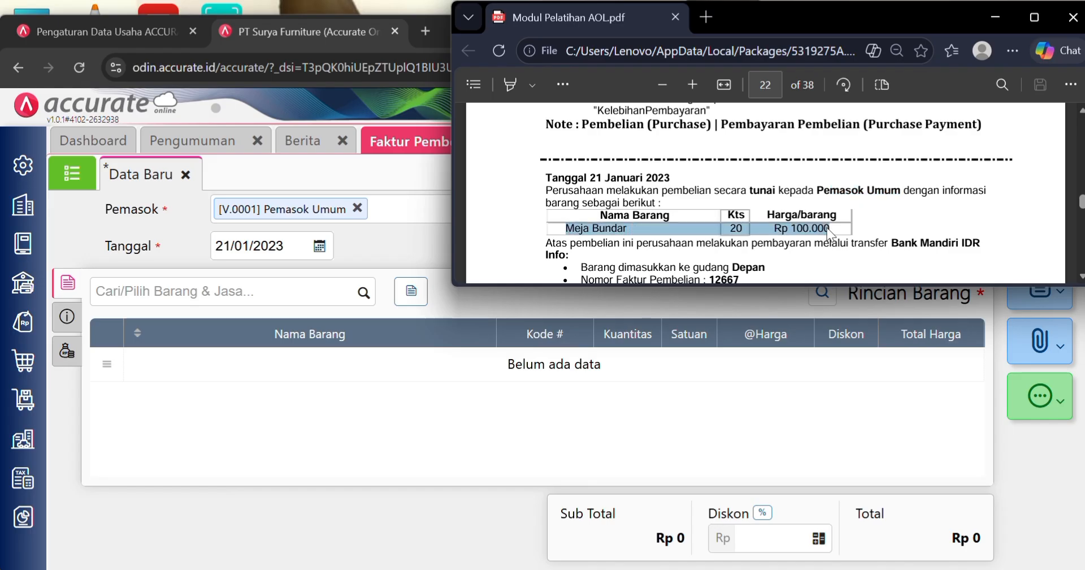
mouse_move(951, 240)
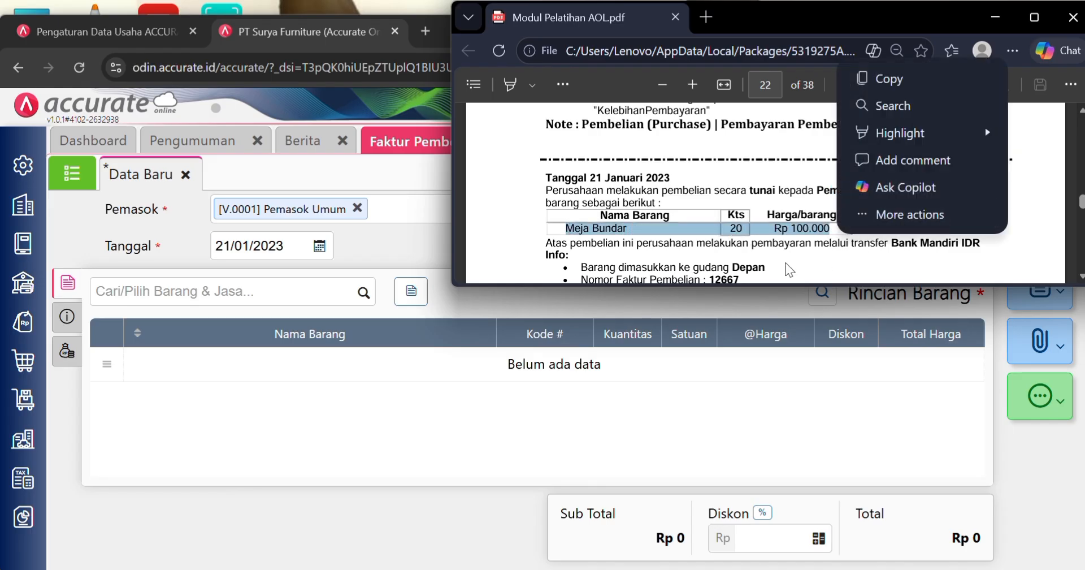
key("ctrl+c")
left_click(400, 368)
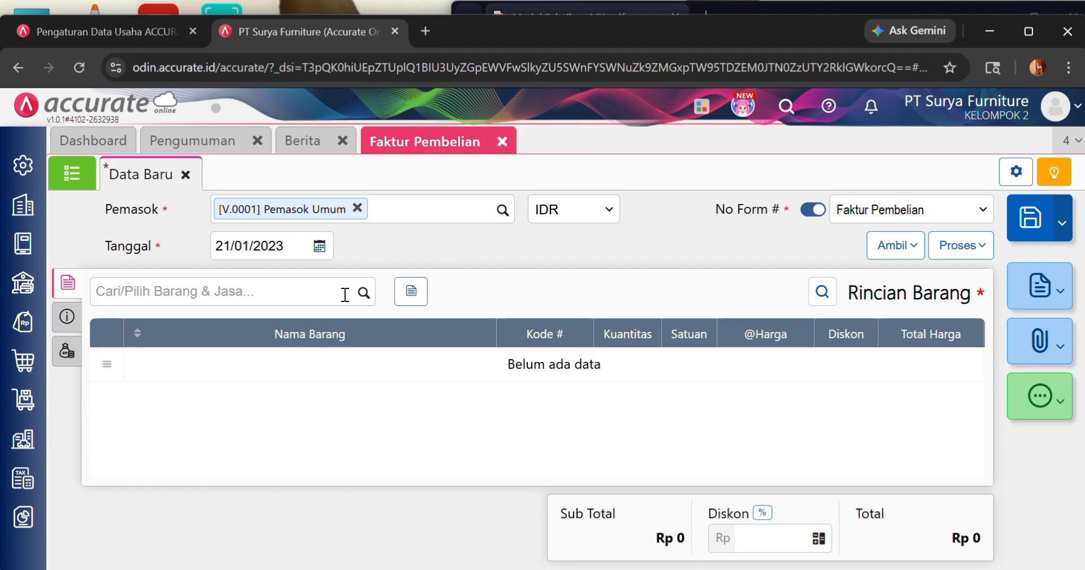
left_click(364, 300)
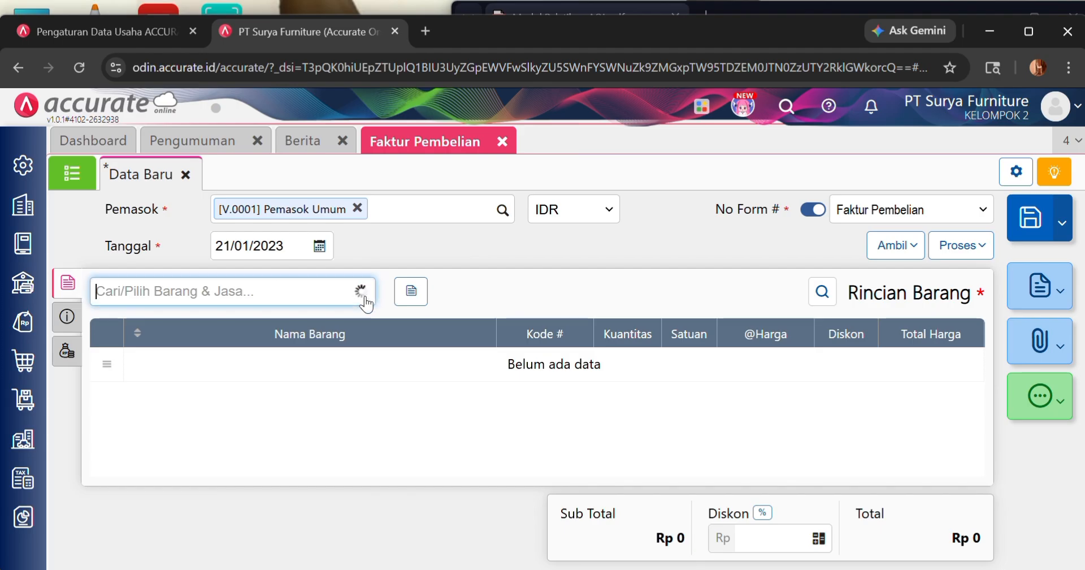
scroll(262, 373, "down", 2)
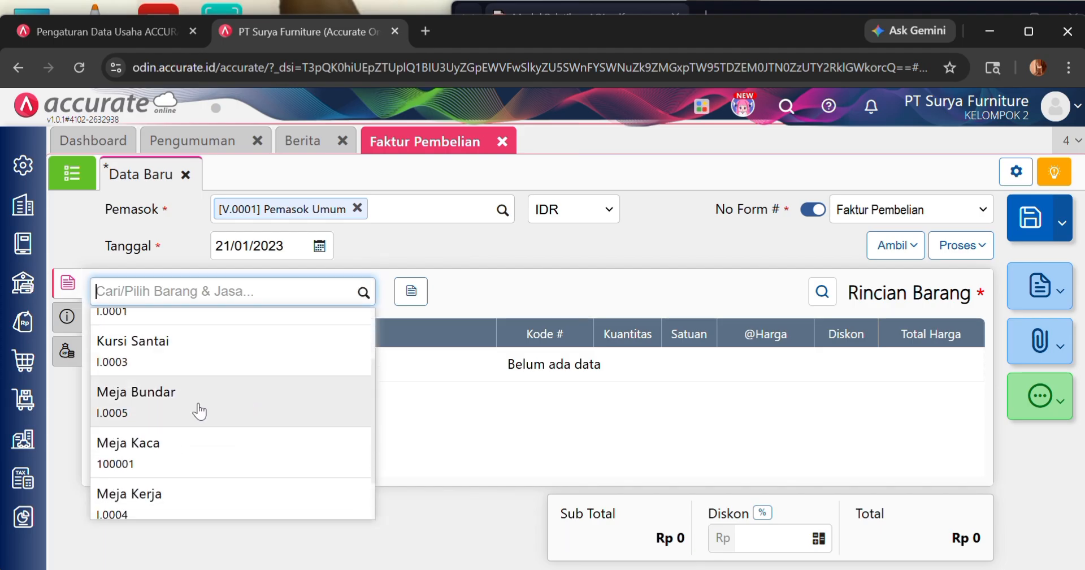
left_click(145, 411)
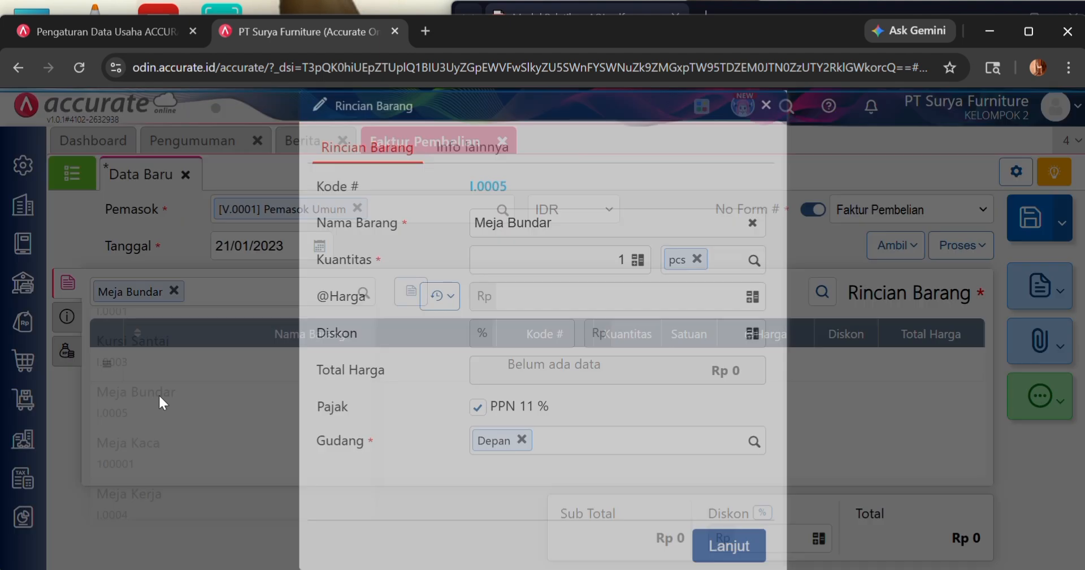
left_click(618, 259)
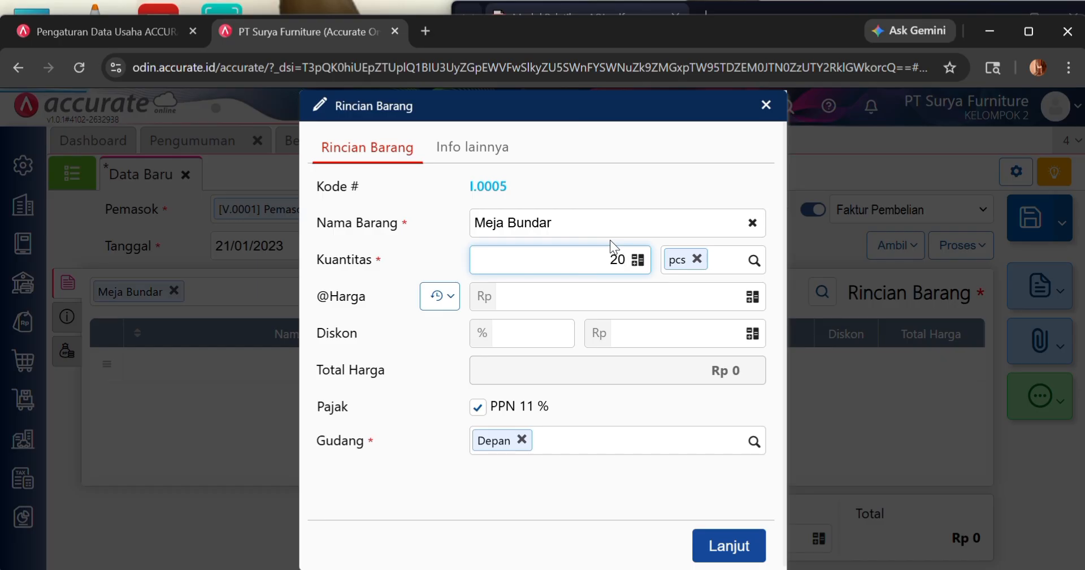
left_click(676, 326)
left_click(671, 298)
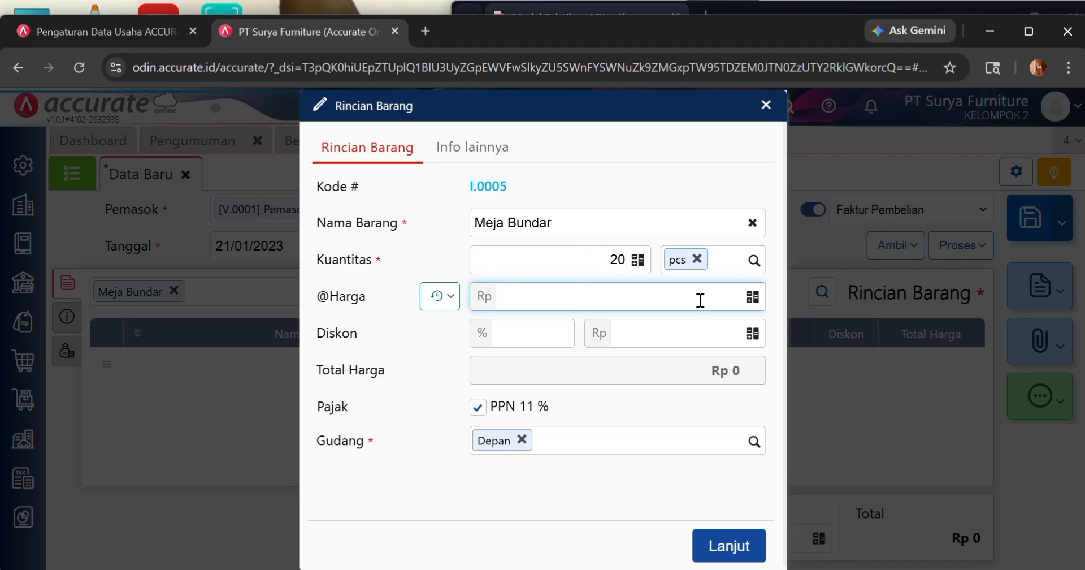
type("100.000")
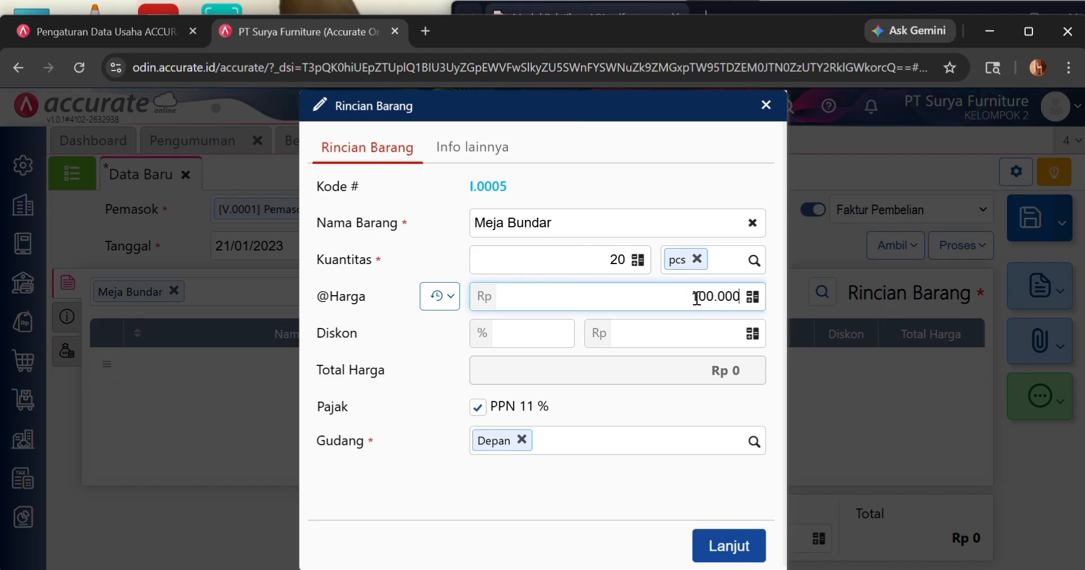
left_click(645, 166)
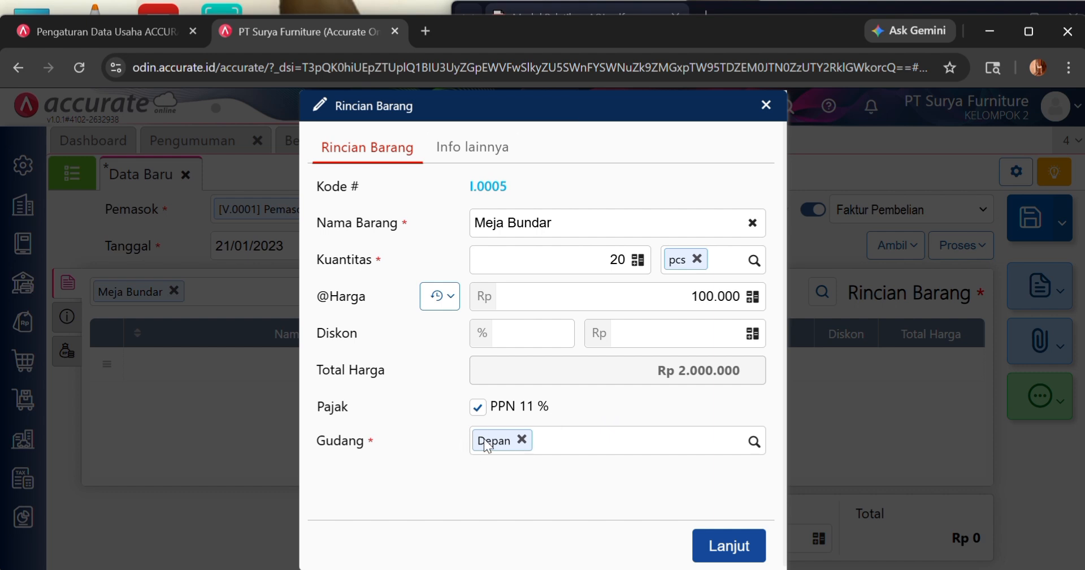
- Check the exercise's warehouse in the training PDF and confirm the Meja Bundar line with Gudang Depan
left_click(817, 3)
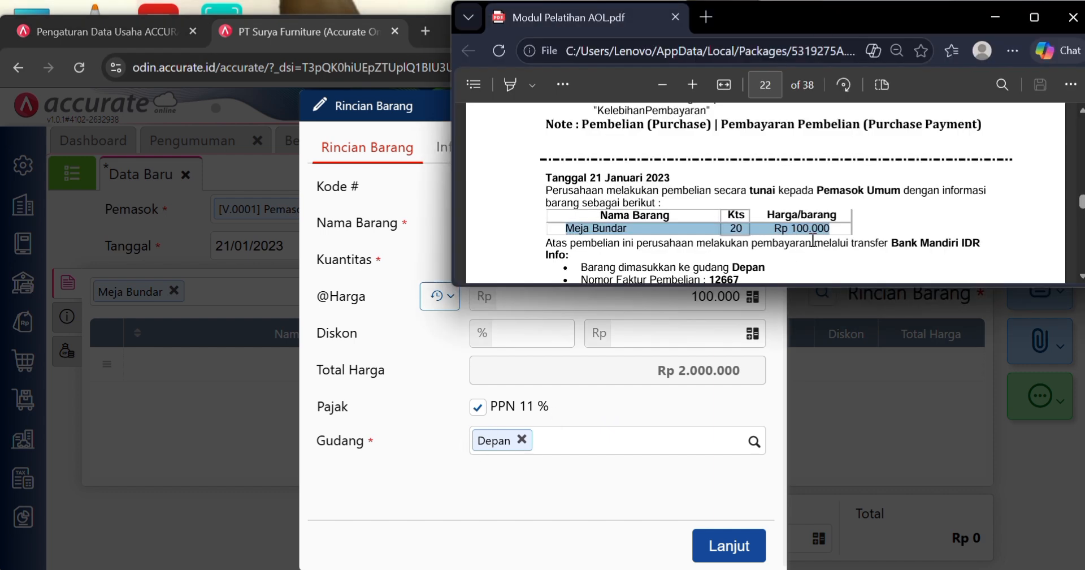
scroll(733, 226, "down", 2)
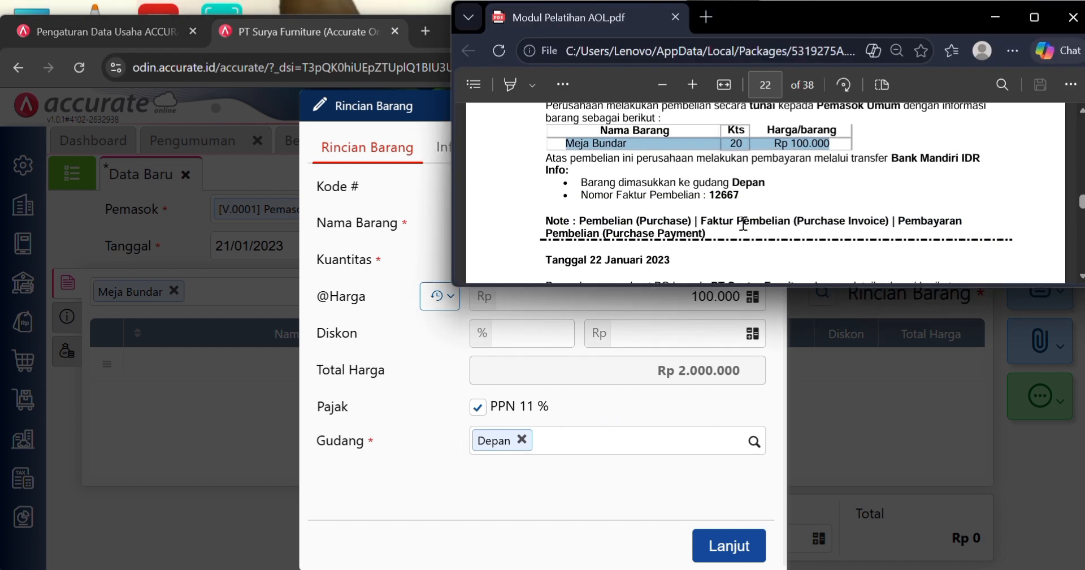
left_click(828, 333)
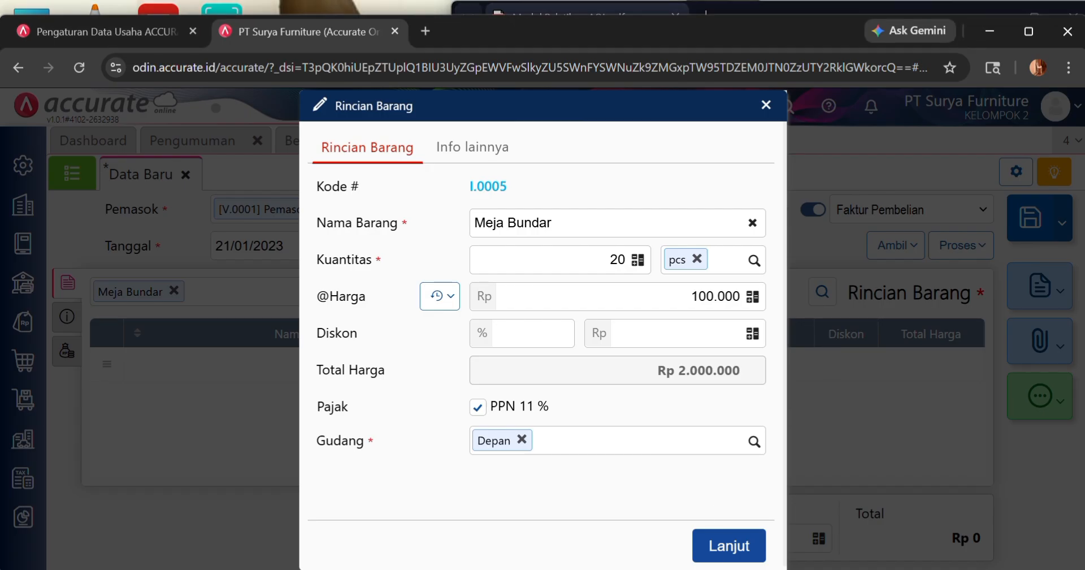
left_click(729, 546)
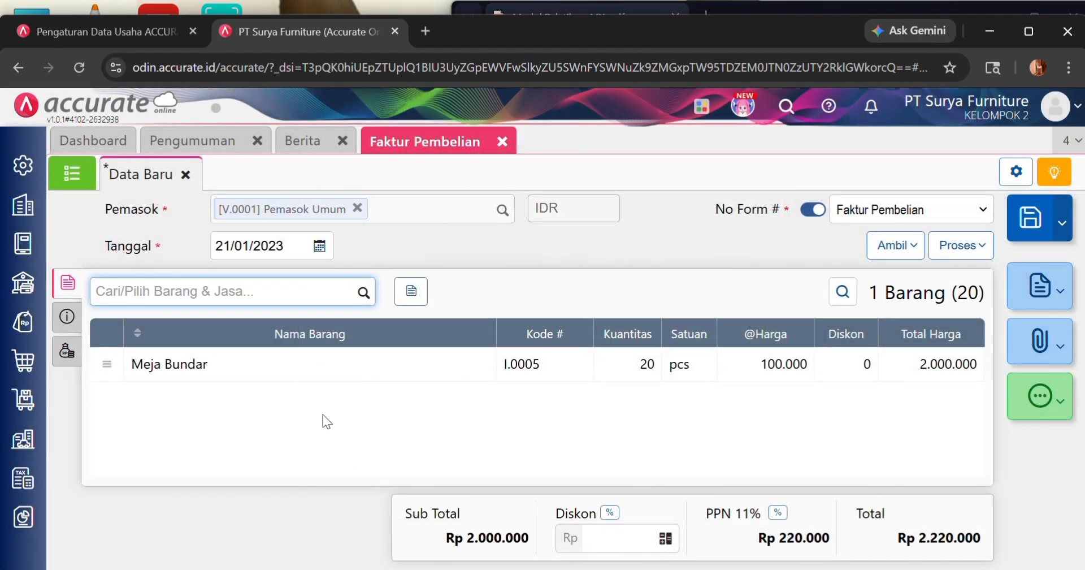
- Copy the Nomor Faktur Pembelian from the training PDF into No Faktur # in the purchase invoice's additional info
left_click(67, 318)
left_click(245, 335)
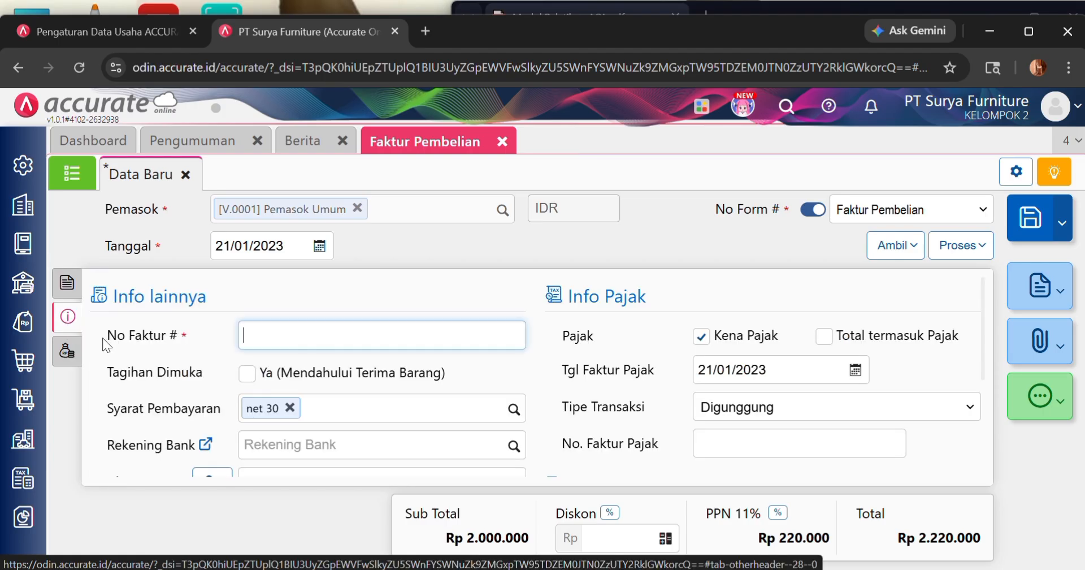
left_click(816, 5)
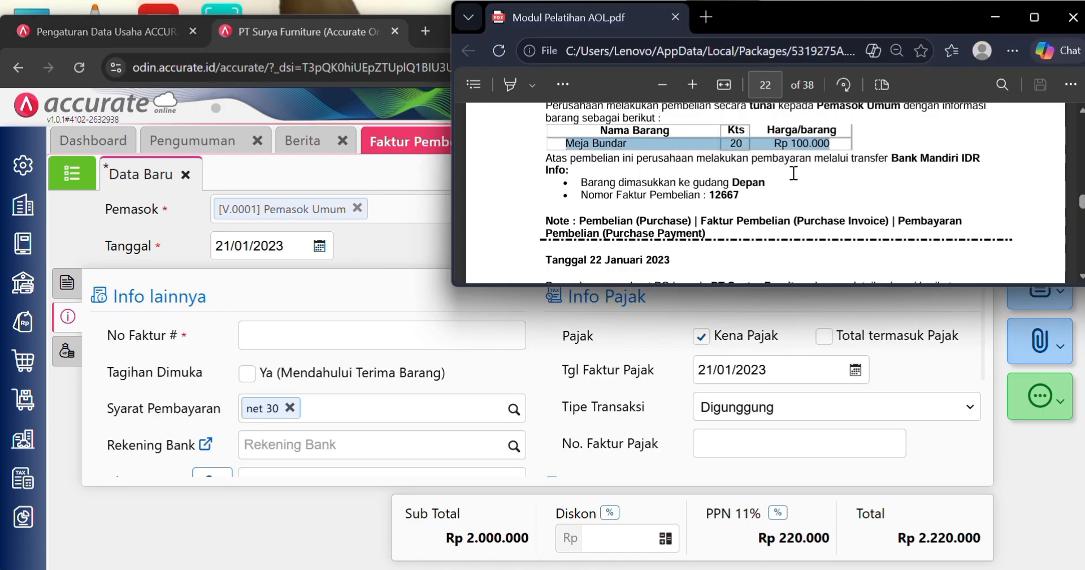
mouse_move(711, 195)
left_mouse_down()
mouse_move(757, 201)
mouse_move(710, 196)
left_mouse_up()
left_click(734, 198)
key("ctrl+c")
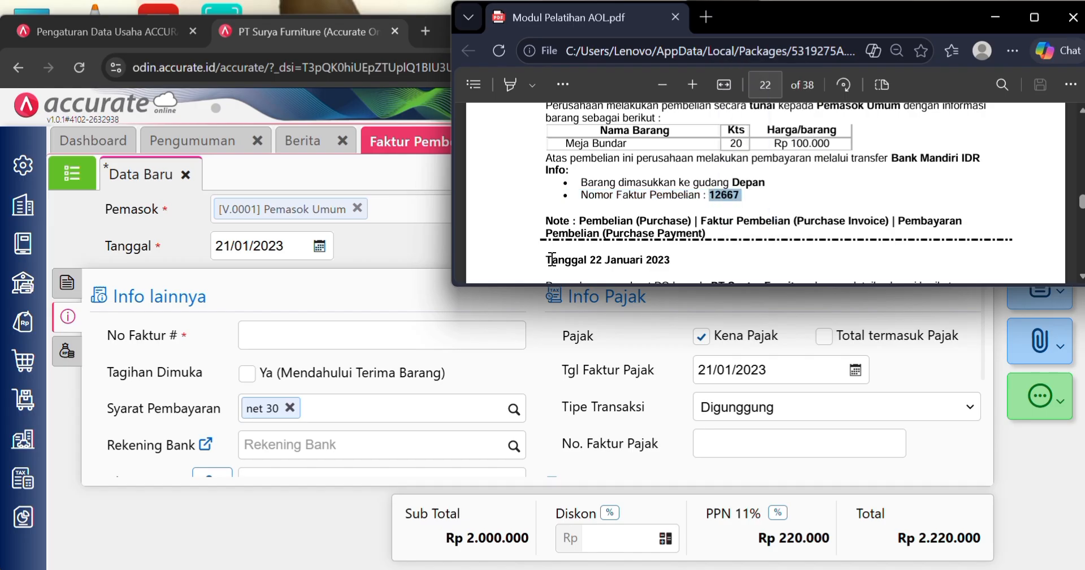
left_click(390, 338)
key("ctrl+v")
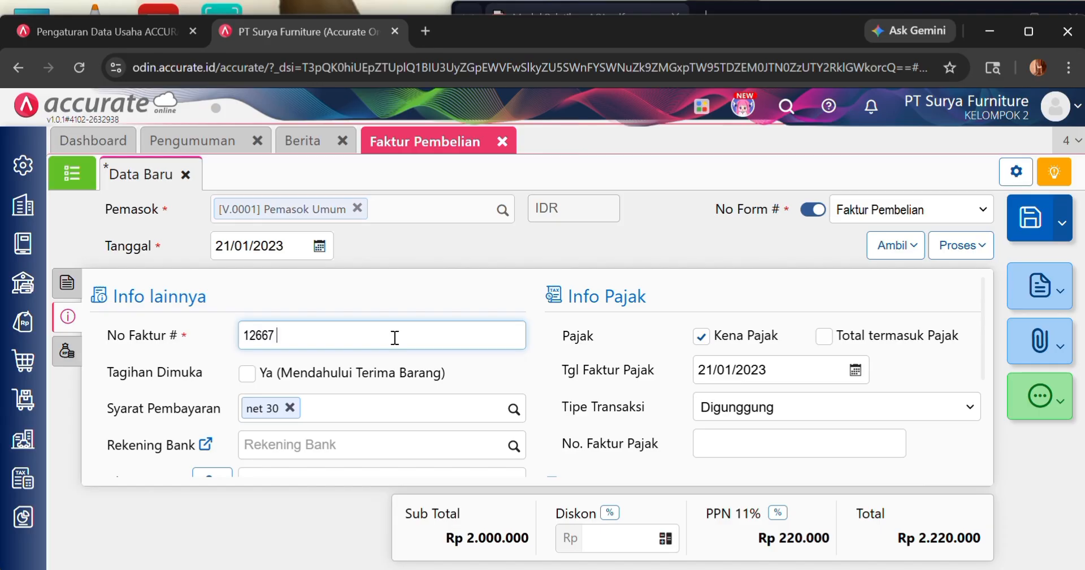
- Dismiss the Lenovo Vantage notification and change the invoice's Syarat Pembayaran to C.O.D
scroll(384, 399, "down", 1)
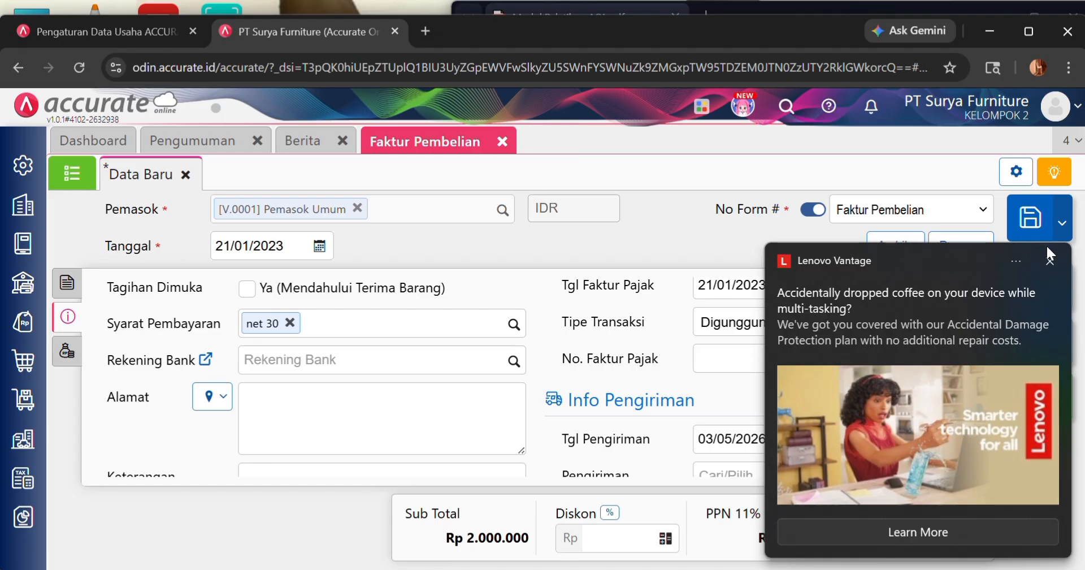
left_click(1049, 254)
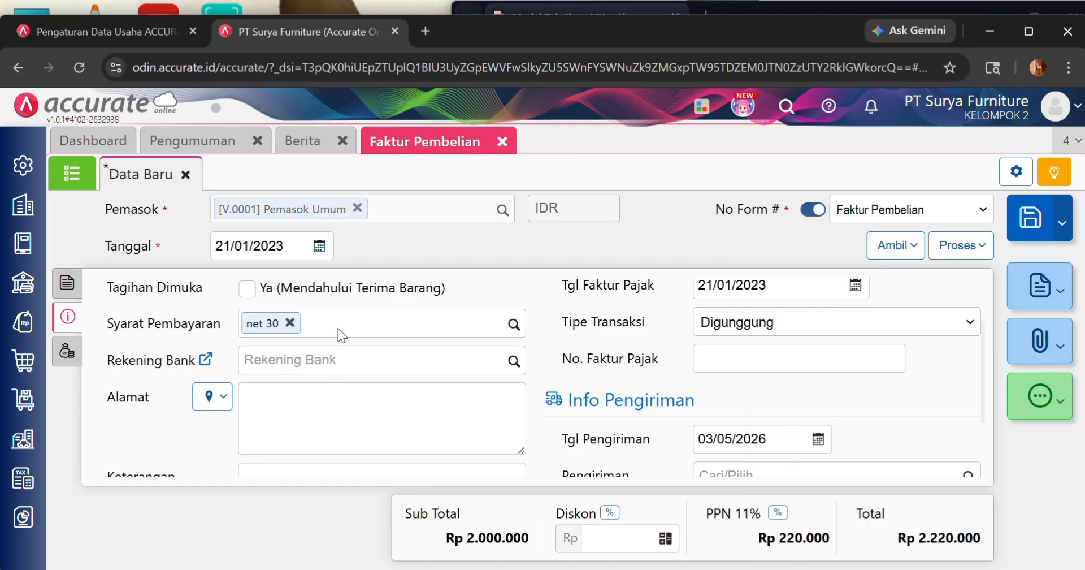
left_click(290, 322)
left_click(511, 324)
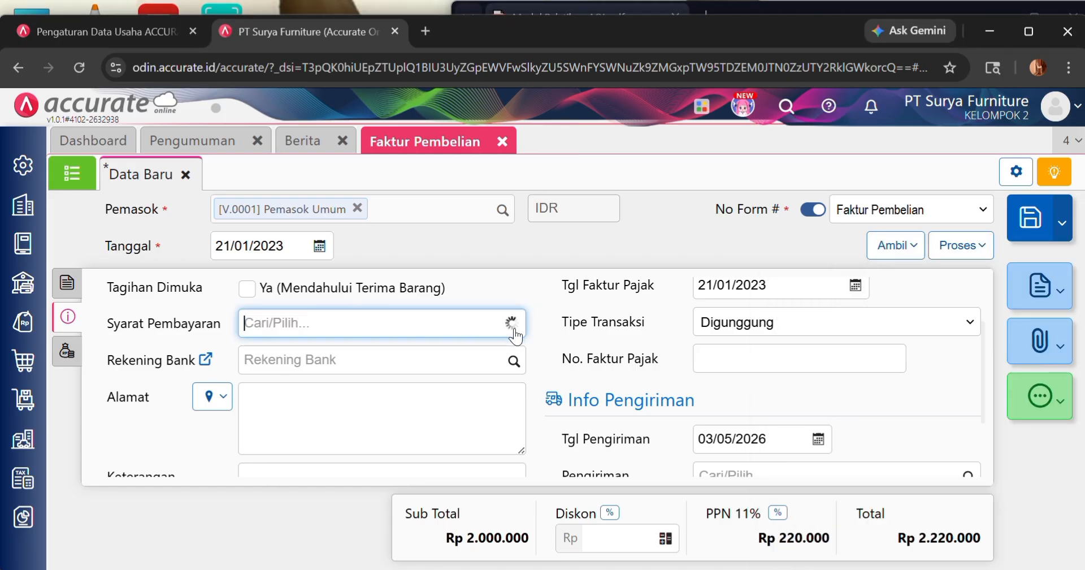
left_click(364, 372)
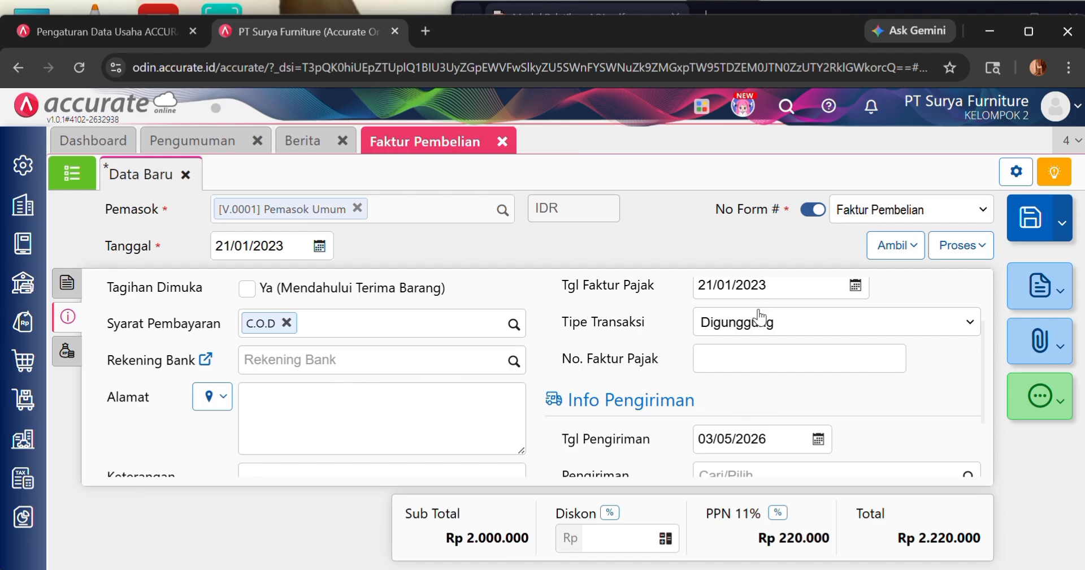
- Set the invoice's Tgl Pengiriman to 21/01/2023 and fill Alamat with the supplier's saved address
scroll(840, 409, "down", 2)
left_click(779, 355)
key("BackSpace")
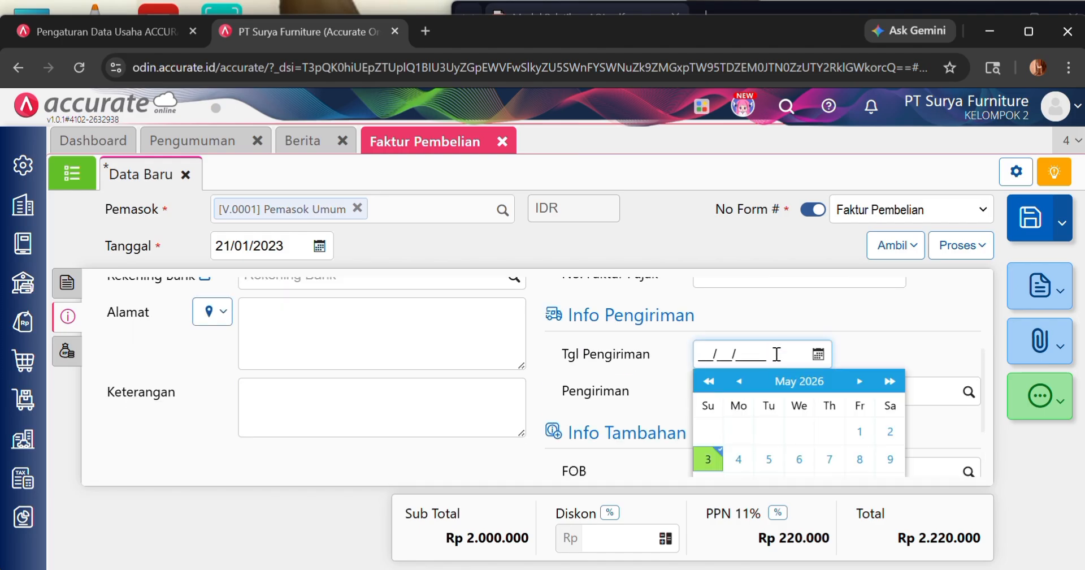
type("21/01/2023")
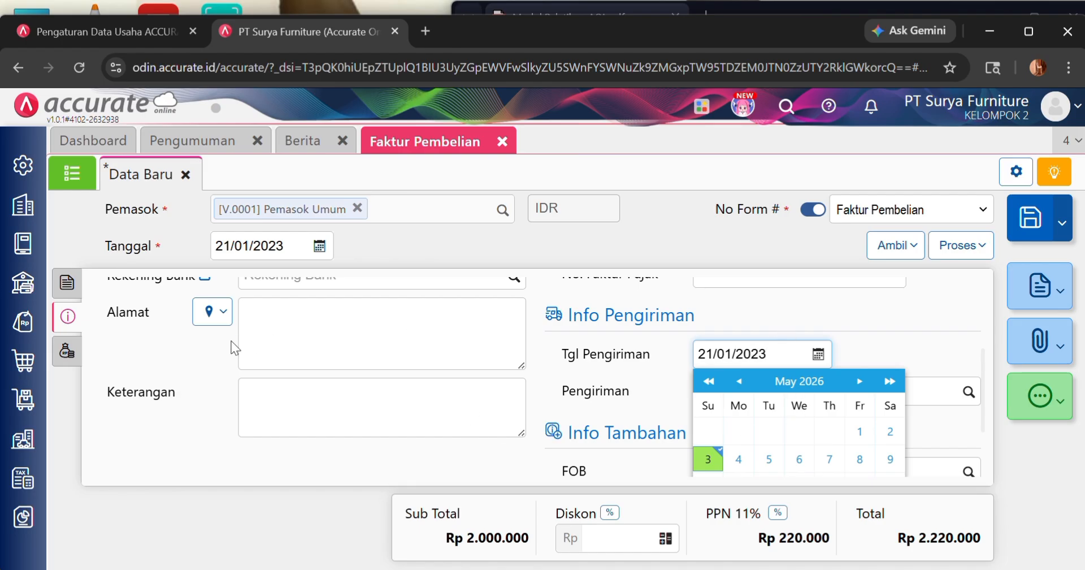
left_click(211, 311)
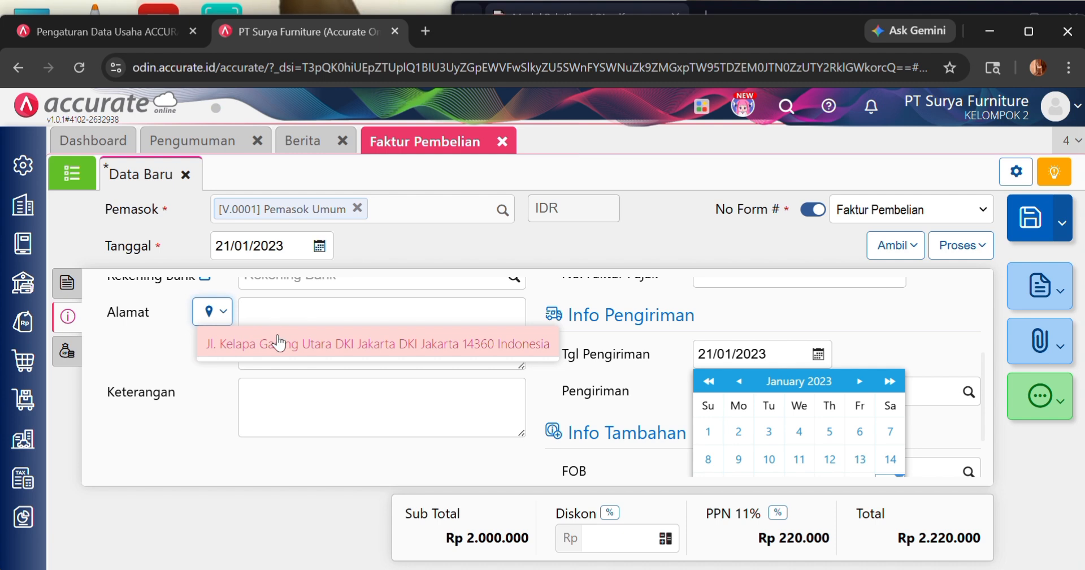
left_click(279, 342)
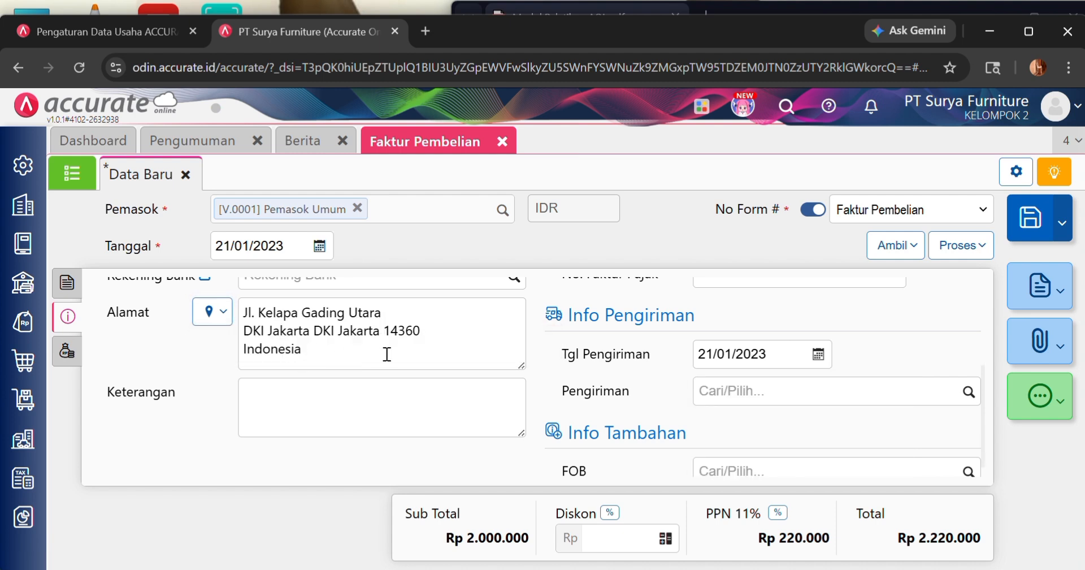
scroll(403, 374, "up", 3)
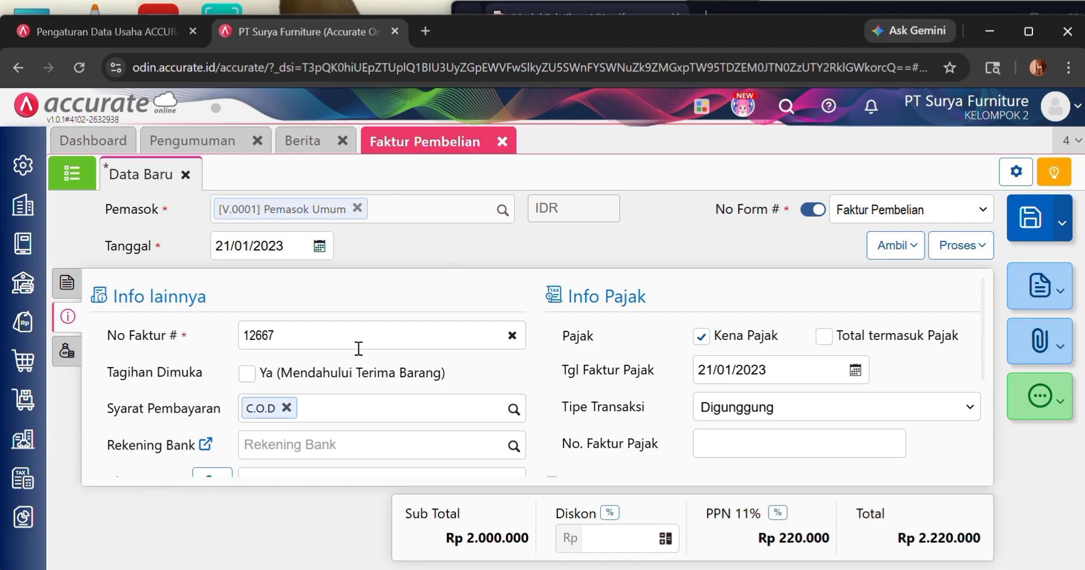
- Recheck the exercise in the training PDF against the invoice and enter "pembelian tunai" as Keterangan
left_click(781, 8)
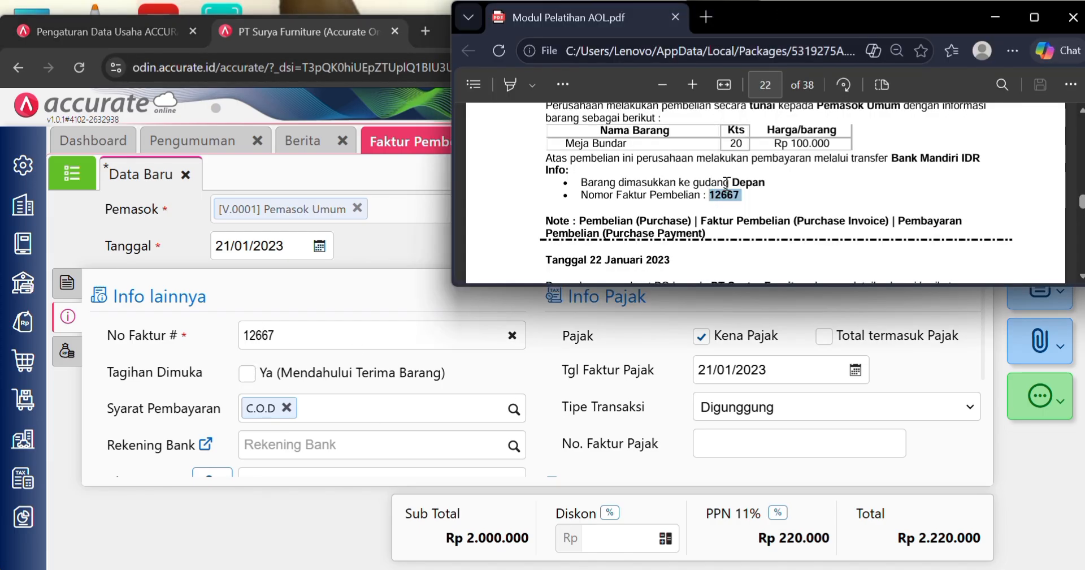
scroll(848, 180, "up", 1)
scroll(851, 184, "down", 1)
left_click(415, 184)
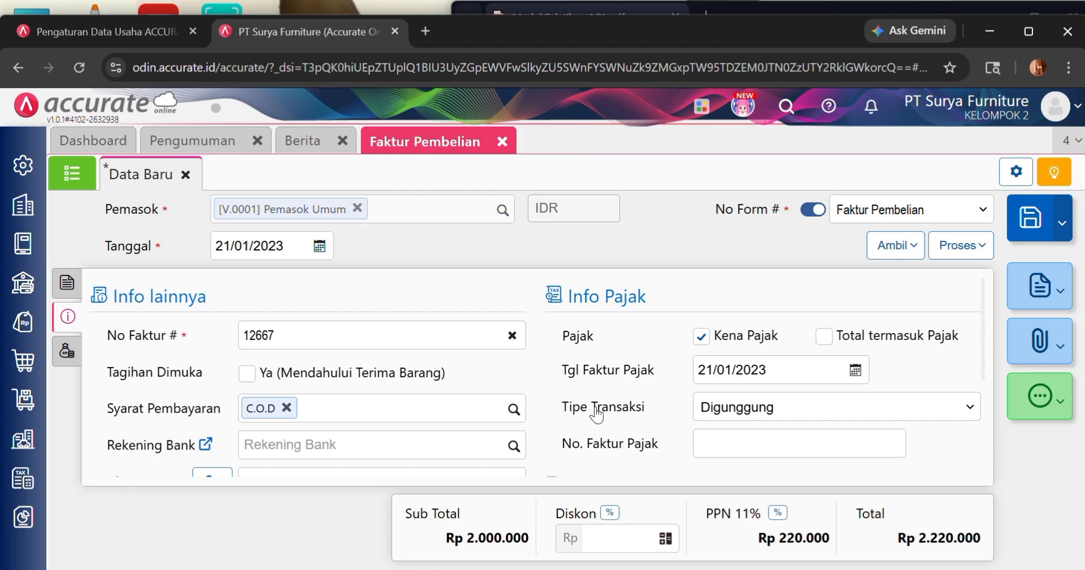
scroll(756, 398, "down", 3)
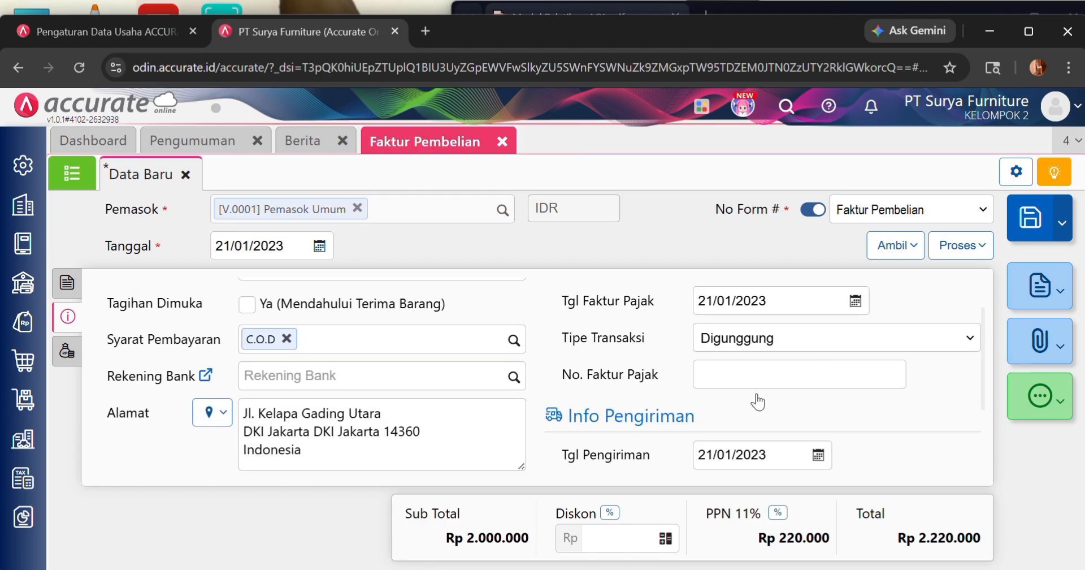
left_click(68, 288)
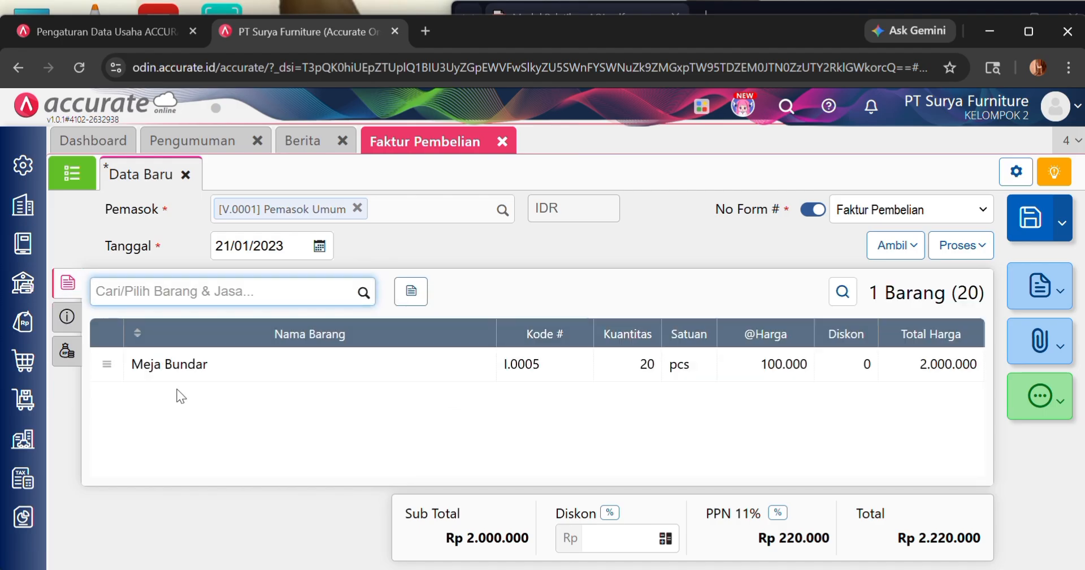
left_click(67, 317)
scroll(351, 413, "down", 3)
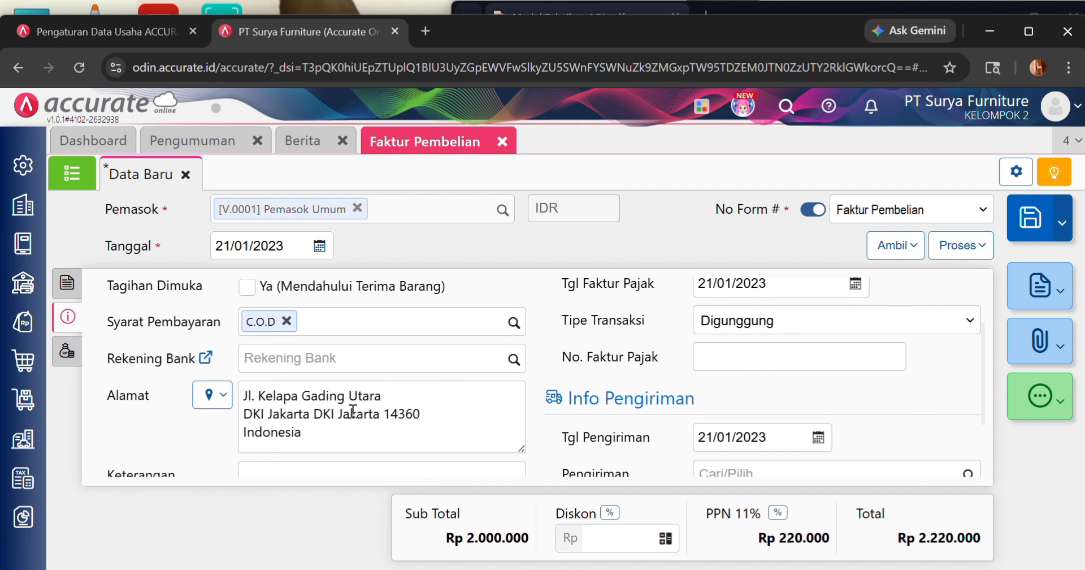
left_click(340, 405)
type("pembe")
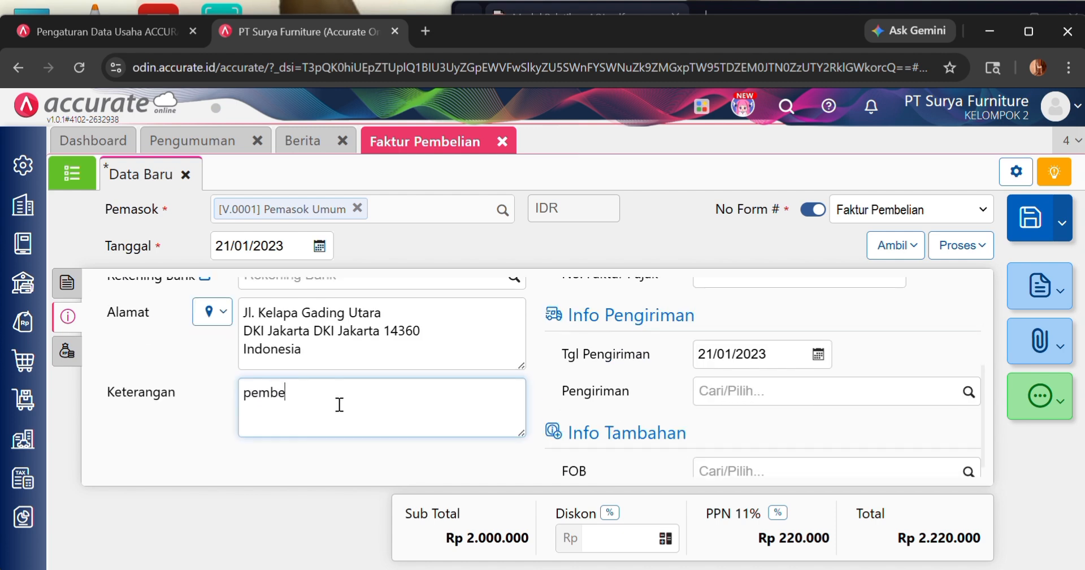
type("lian tunai")
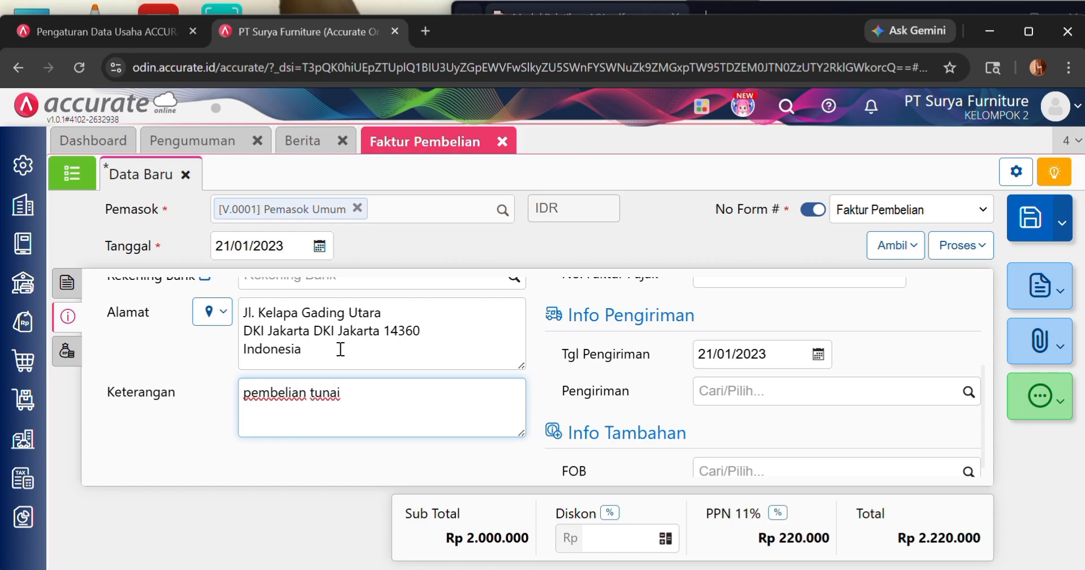
- Return to the invoice's item list and process the purchase invoice into a Pembayaran Pembelian
left_click(67, 288)
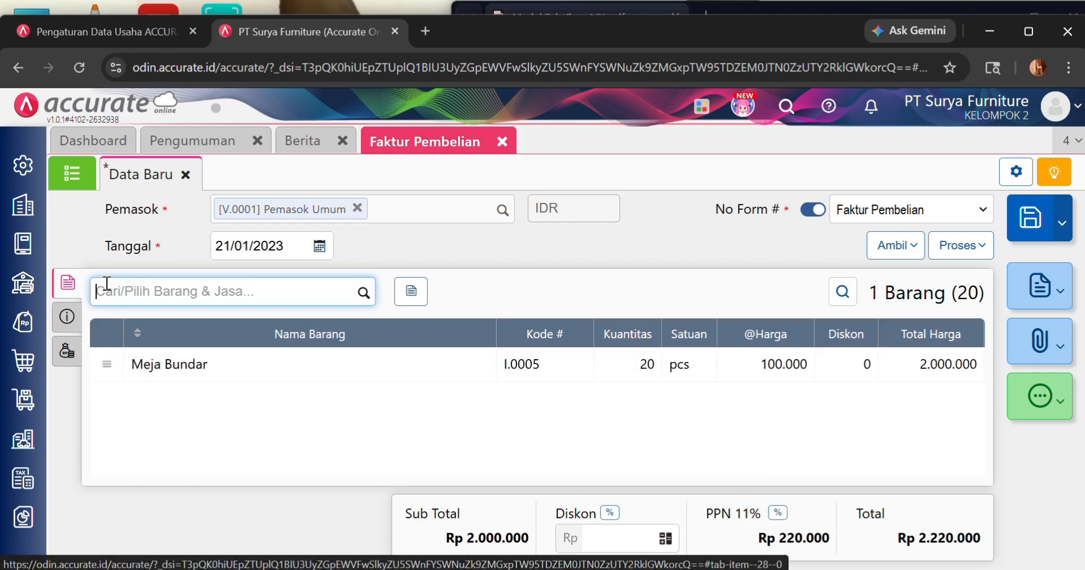
left_click(979, 253)
left_click(893, 277)
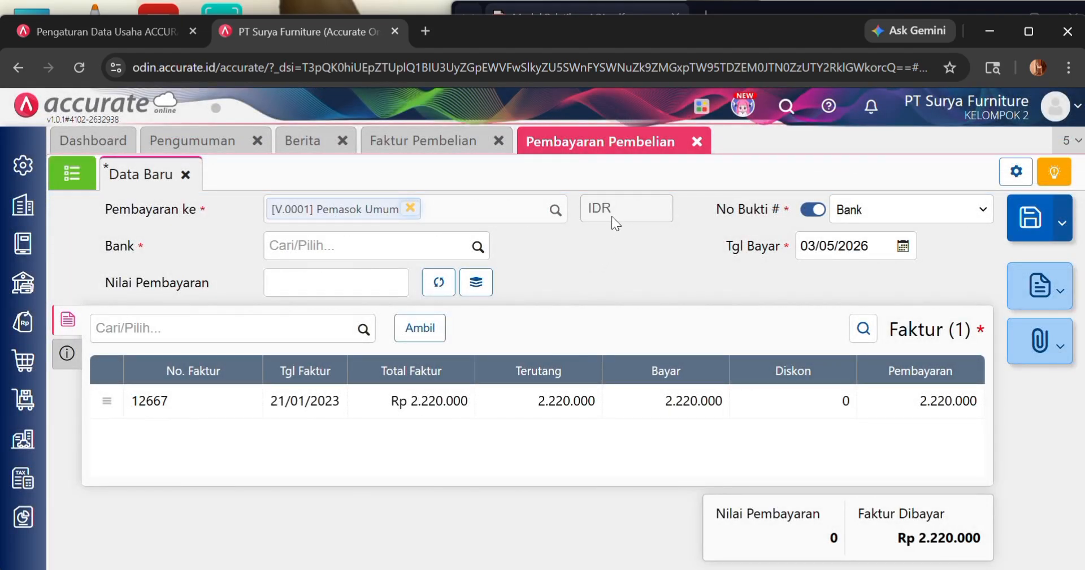
- Check the payment bank in the training PDF and set the payment's Tgl Bayar to 21/01/2023 and Bank to Bank Mandiri IDR
left_click(801, 1)
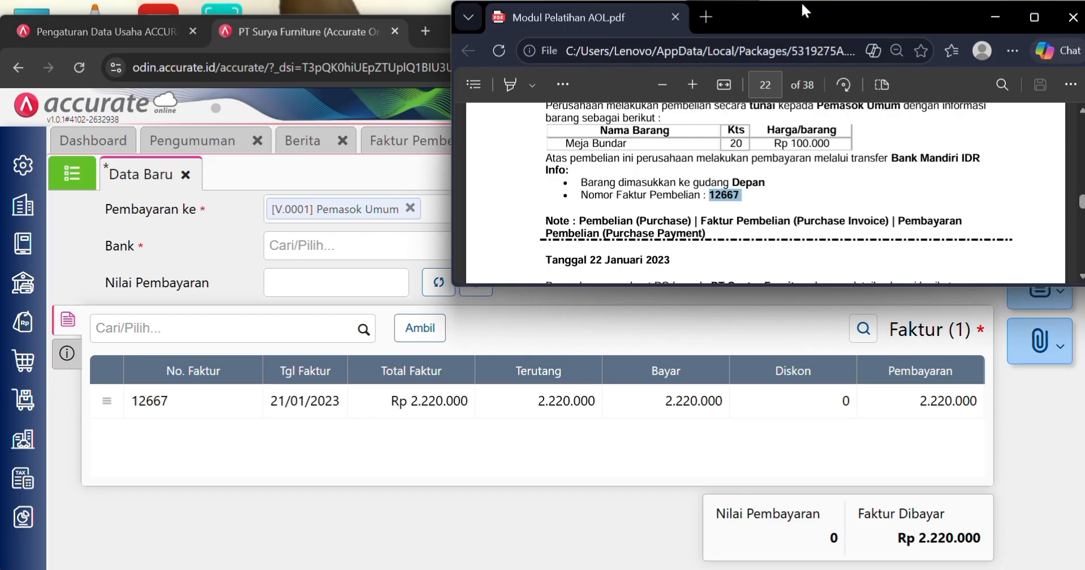
left_click_drag(888, 155, 986, 156)
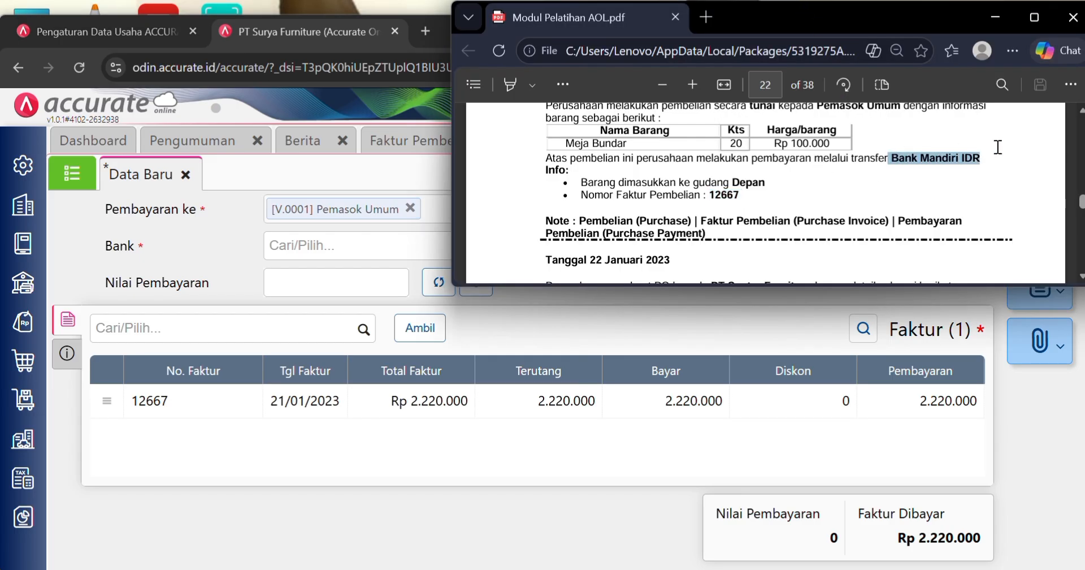
left_click(471, 302)
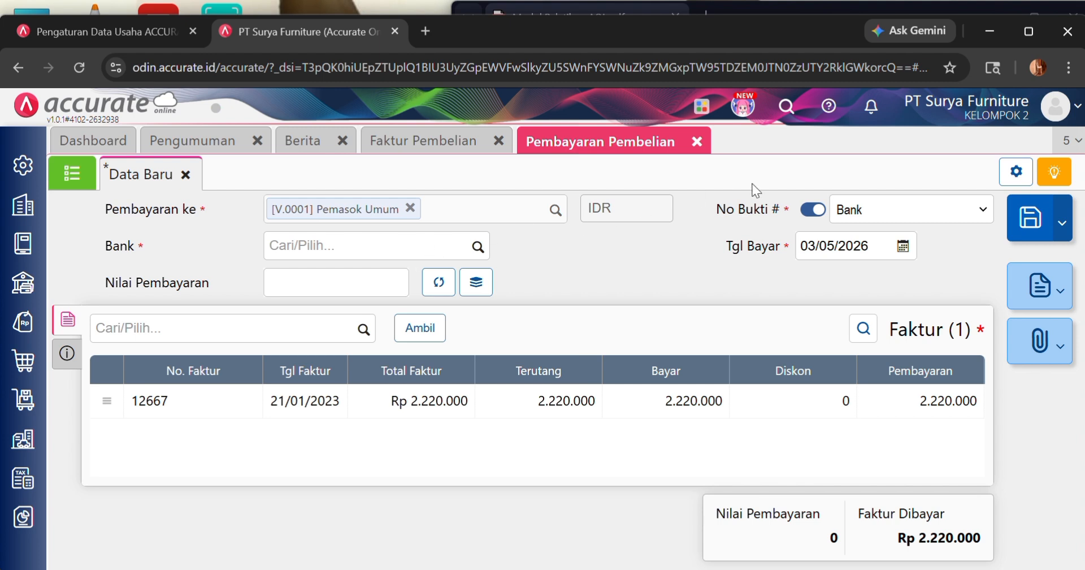
left_click(864, 247)
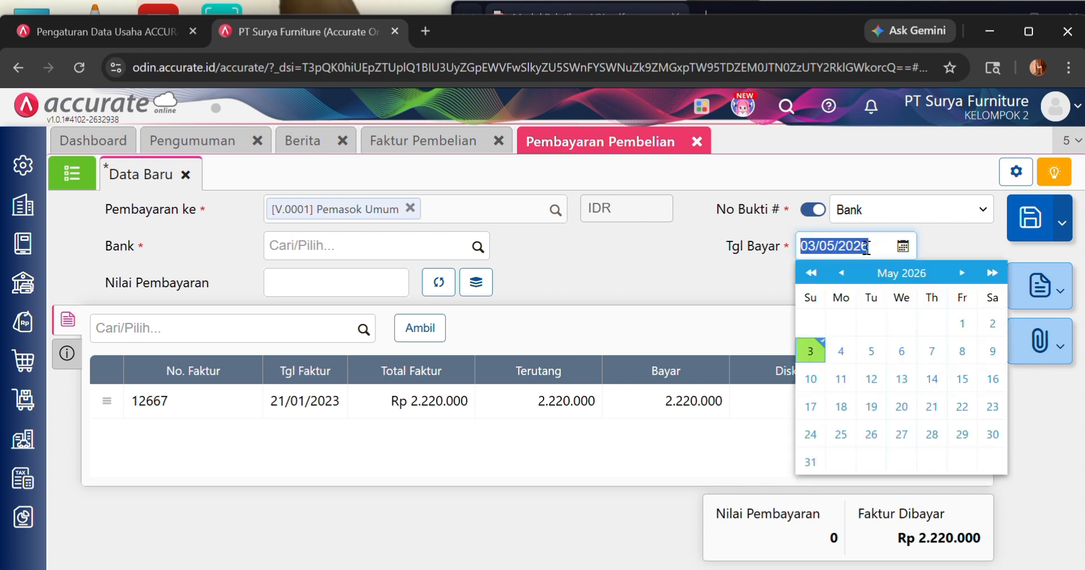
key("BackSpace")
type("21/01/")
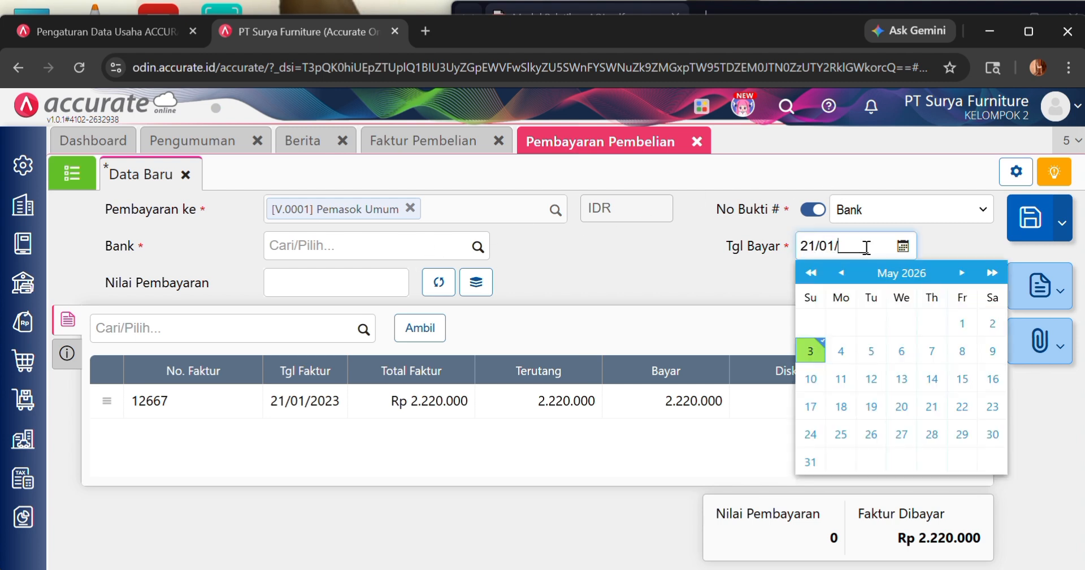
type("2023")
left_click(476, 249)
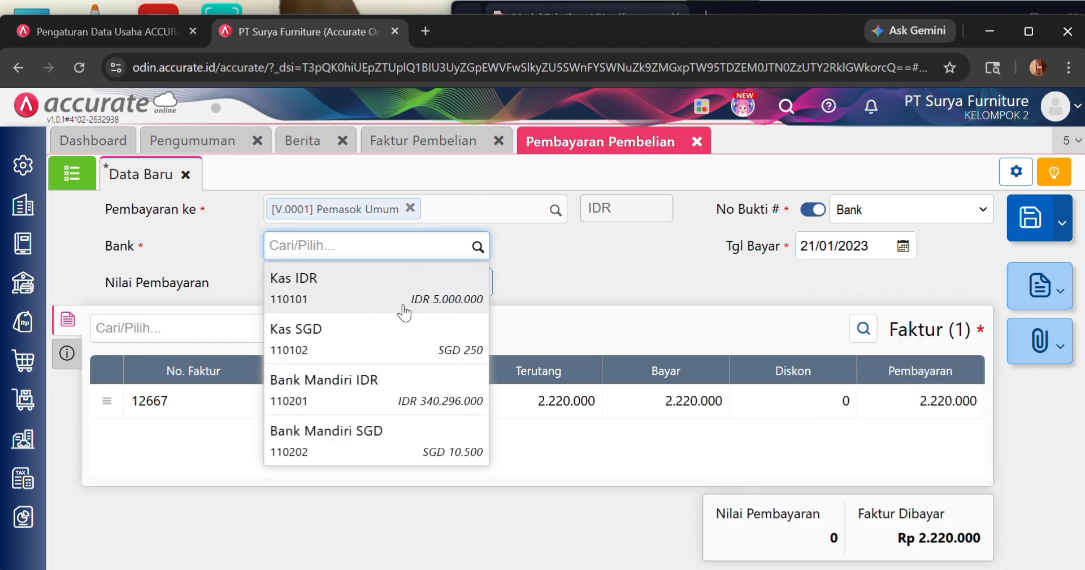
left_click(373, 404)
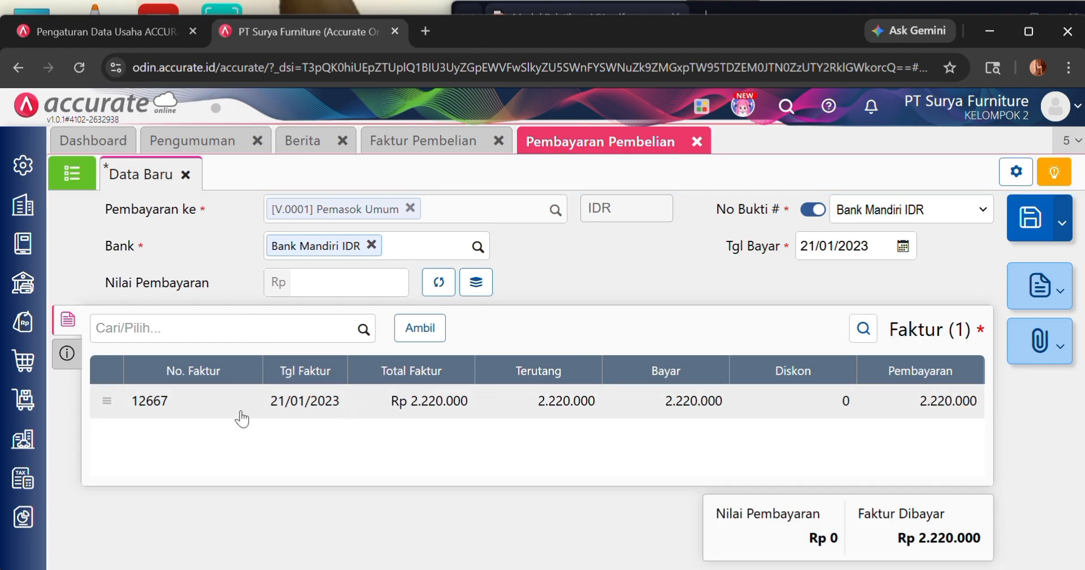
- Enter "pembayaran pembelian tunai" as the payment's Keterangan
left_click(67, 353)
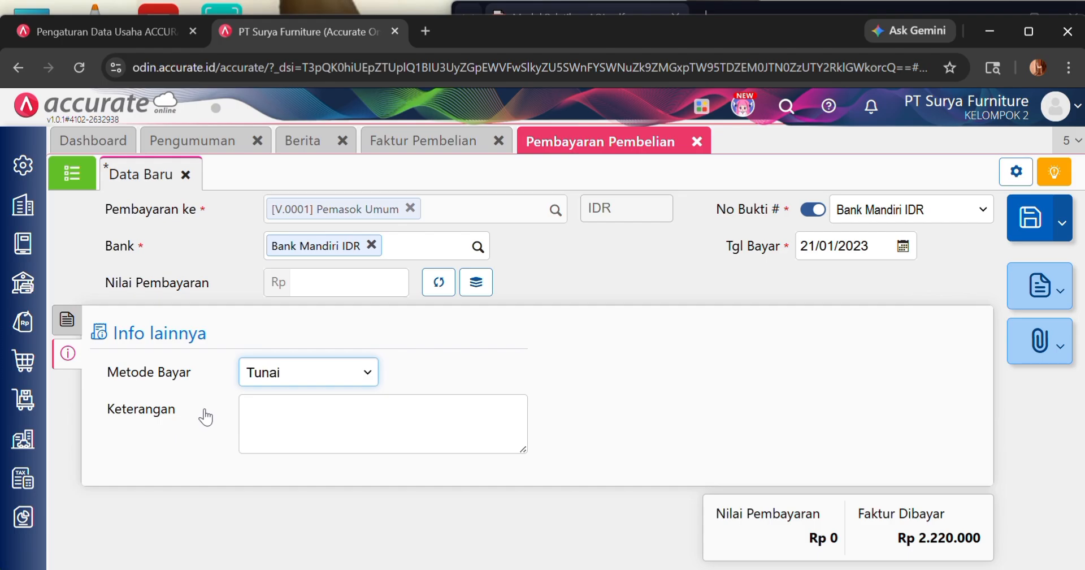
left_click(69, 322)
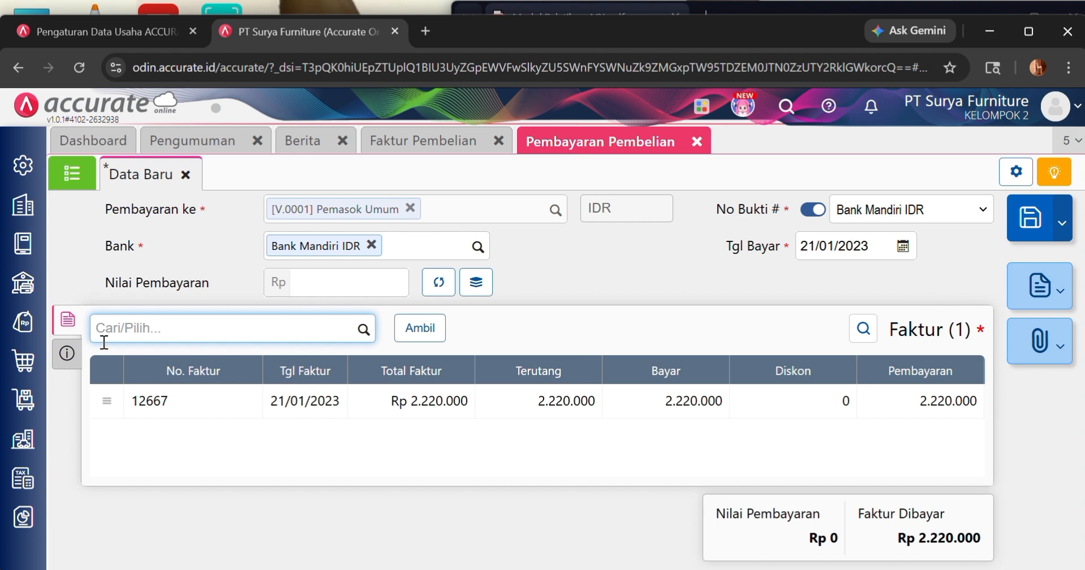
left_click(67, 352)
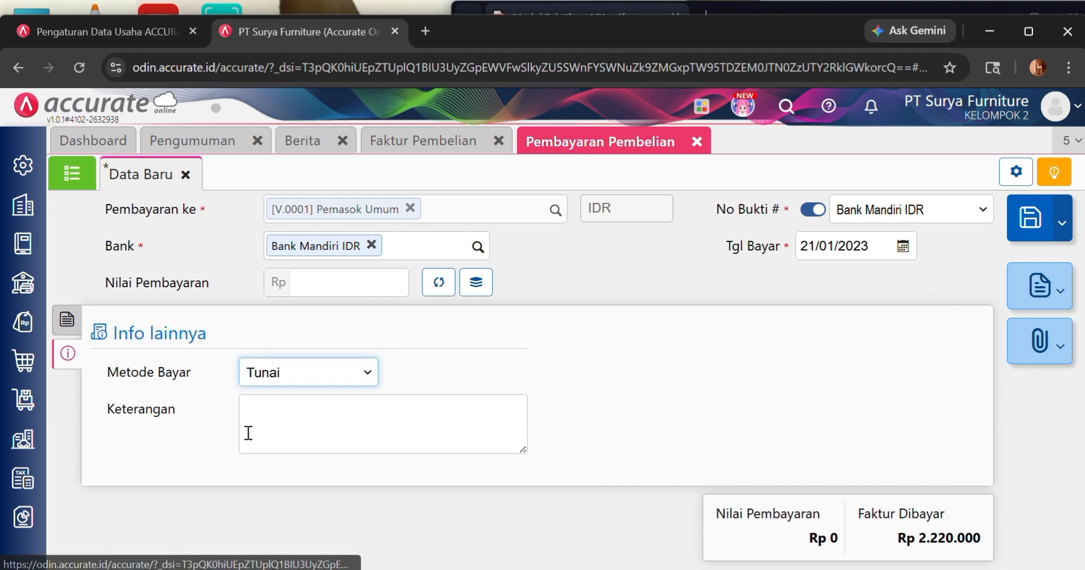
left_click(267, 441)
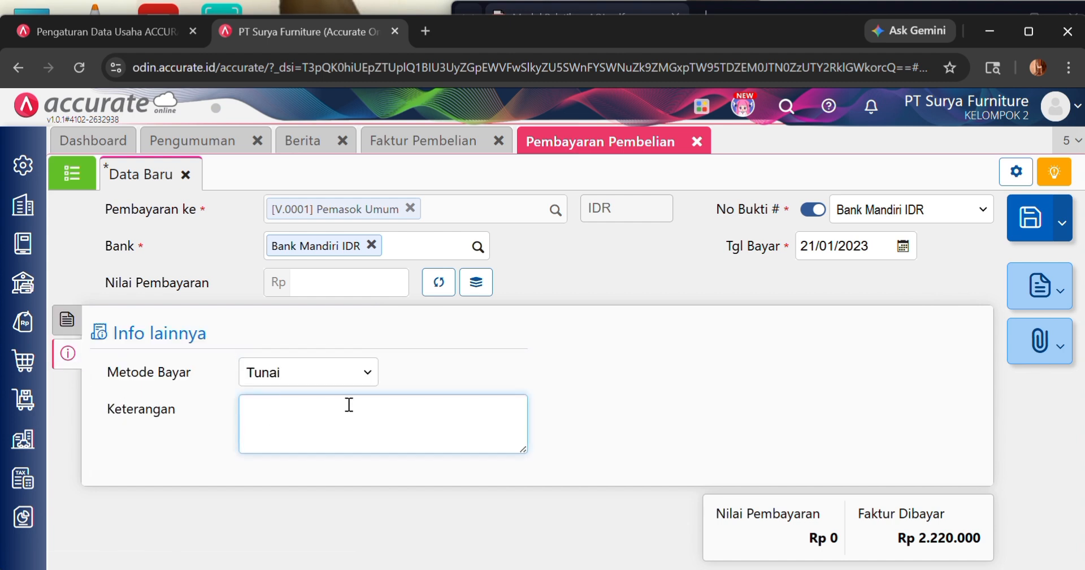
type("pembayaran pembelian tunai")
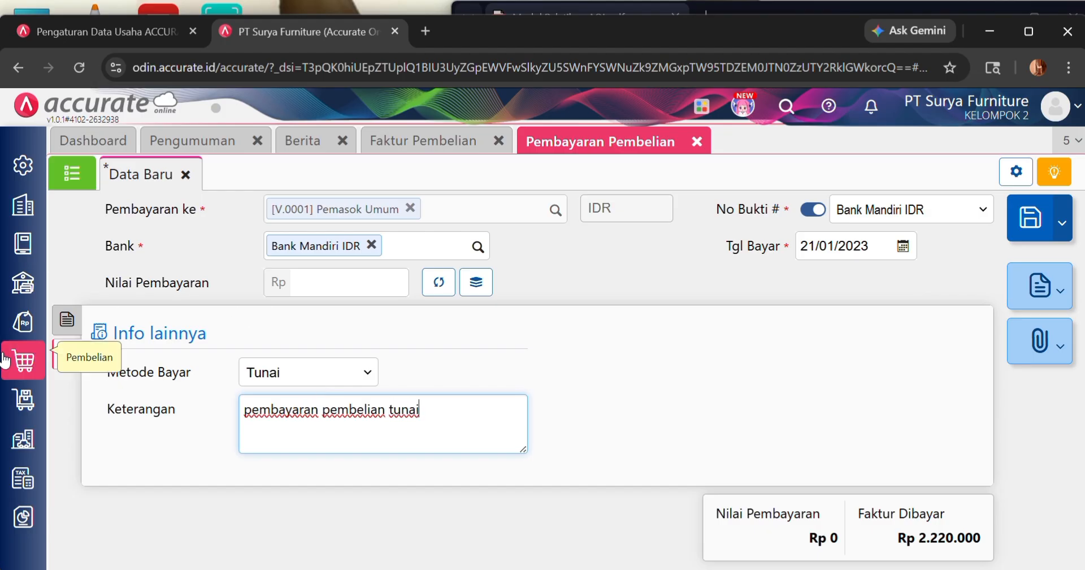
- Try to save the payment with a Nilai Pembayaran of 2.200.000 and reopen it for editing
left_click(67, 321)
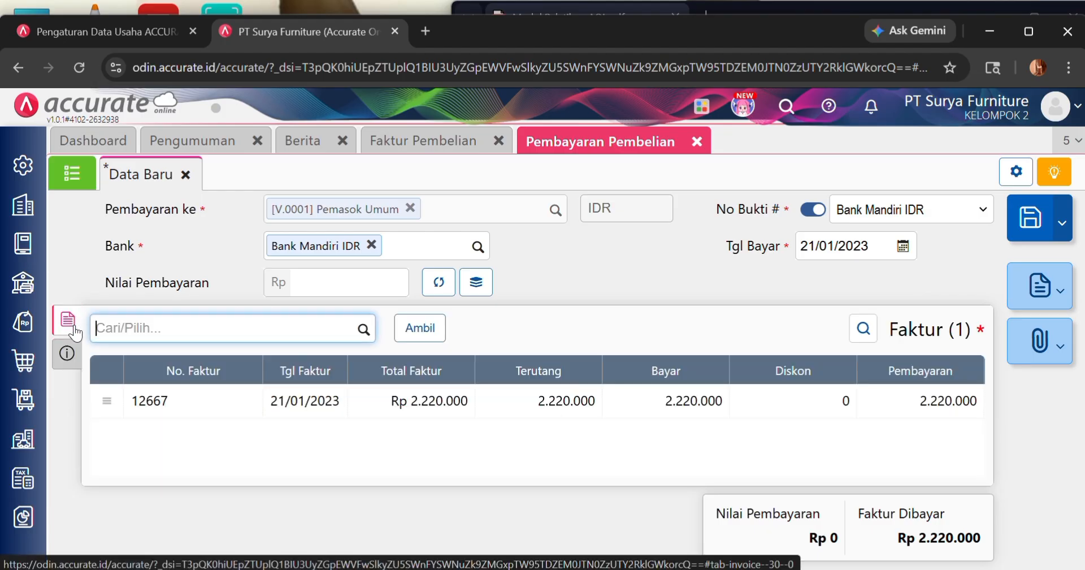
left_click(311, 278)
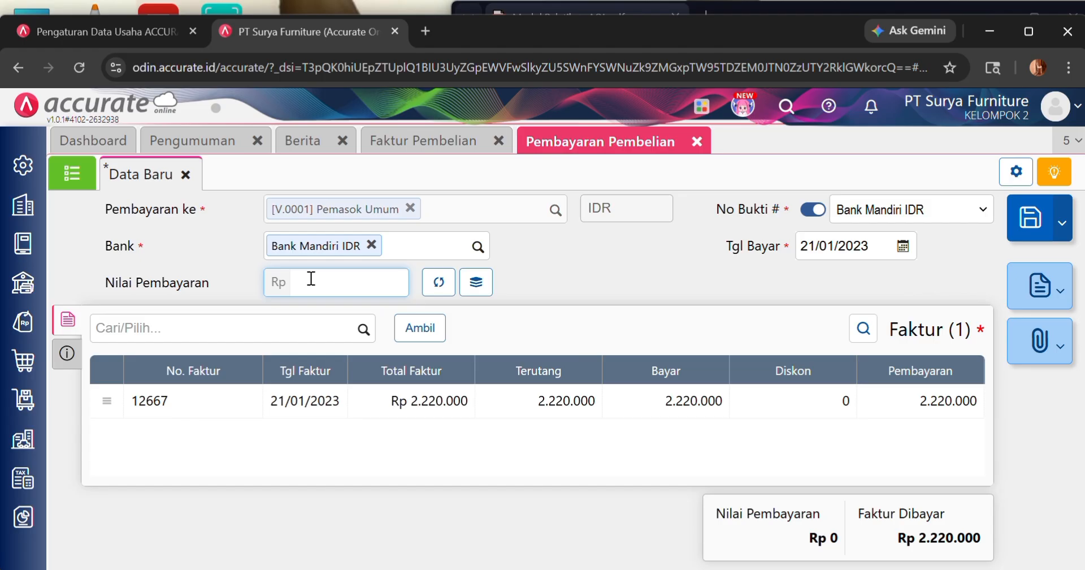
type("2.200.000")
left_click(603, 310)
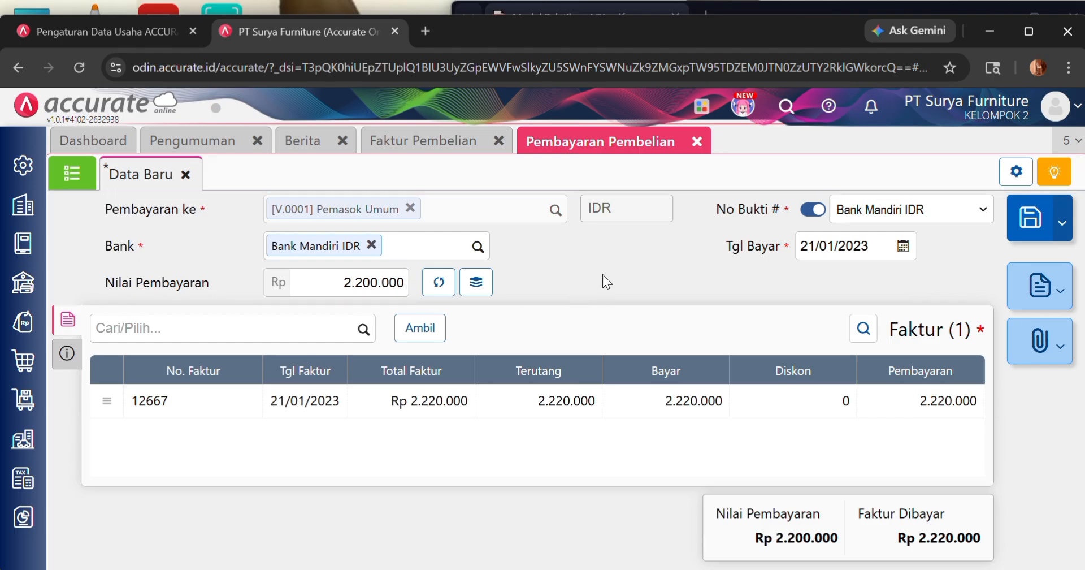
left_click(1029, 218)
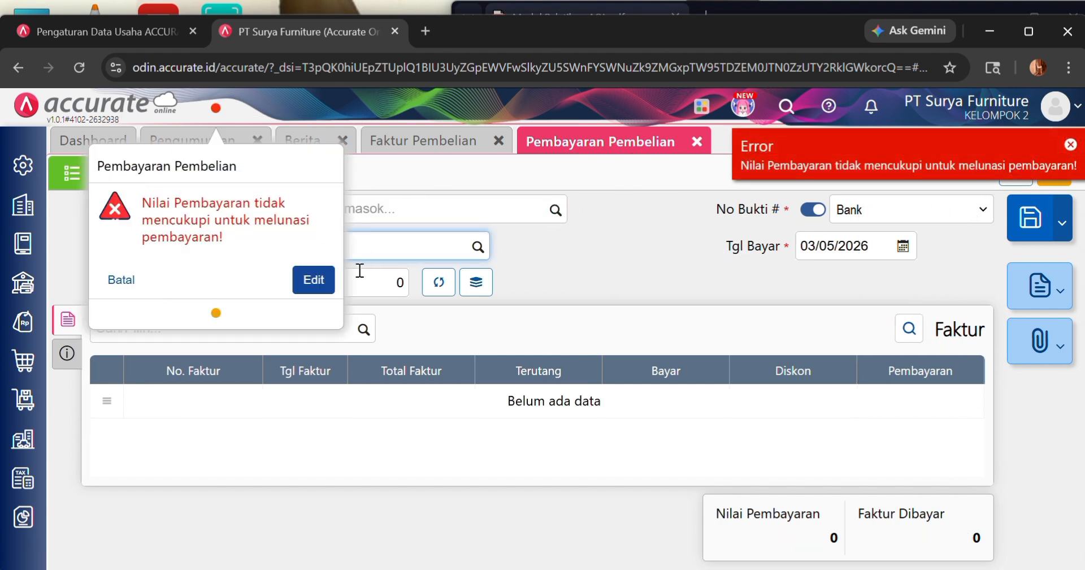
left_click(312, 280)
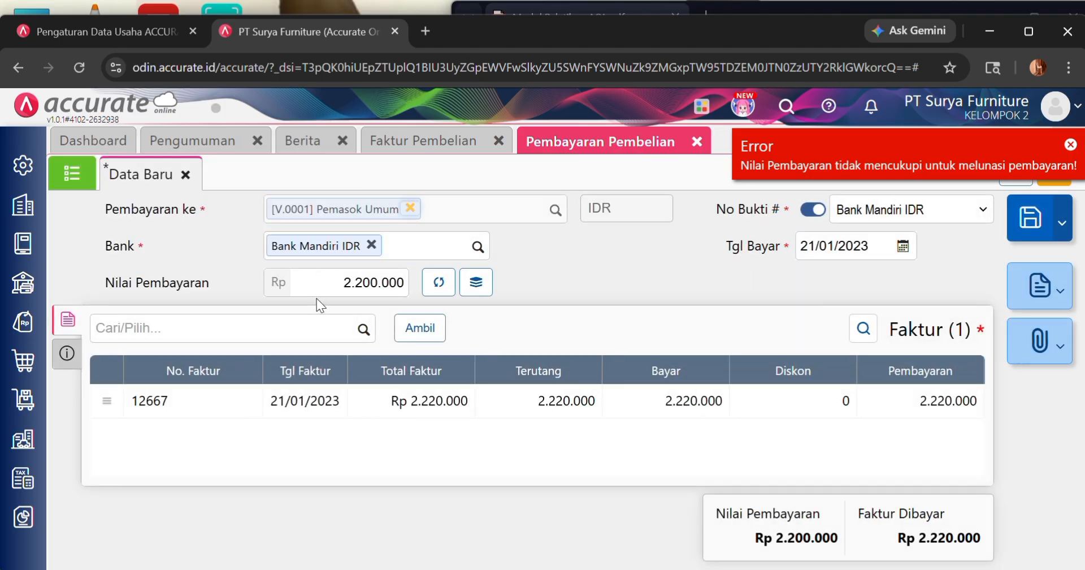
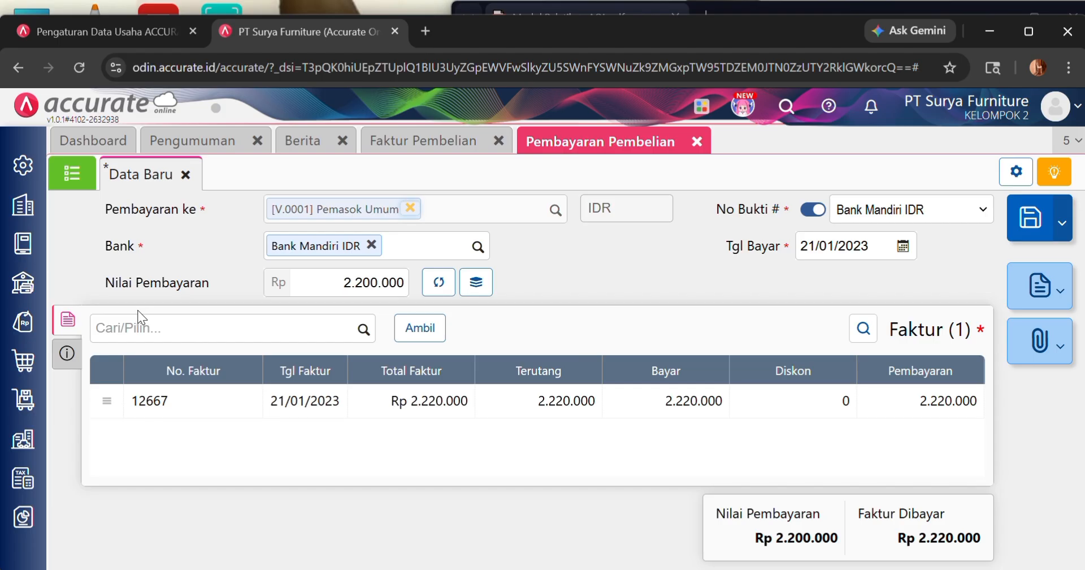
- Recalculate Nilai Pembayaran to the full invoice amount of Rp 2.220.000 and save the purchase payment
left_click(397, 284)
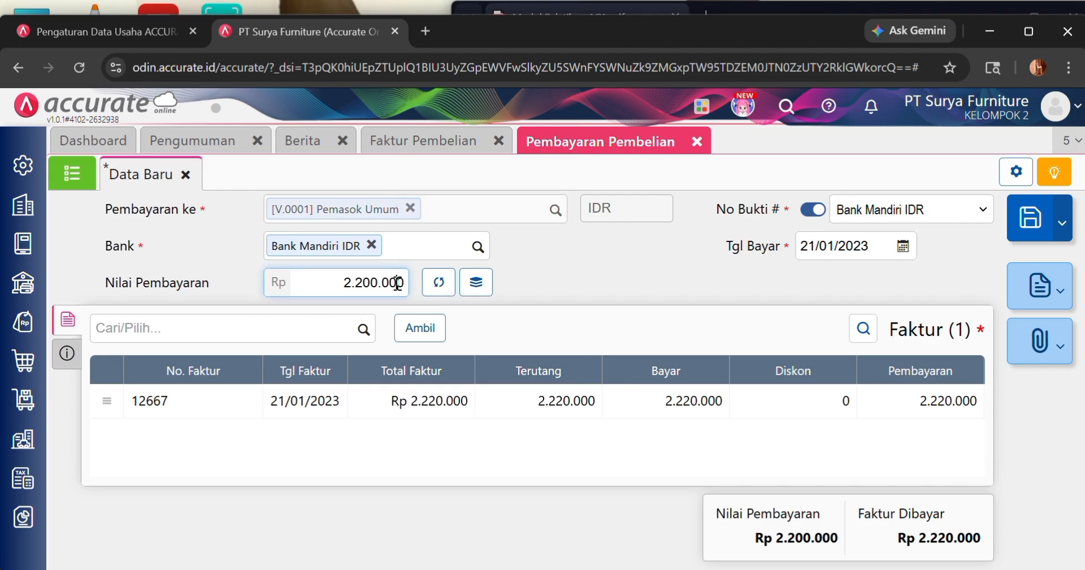
left_click(409, 284)
left_click_drag(346, 280, 408, 302)
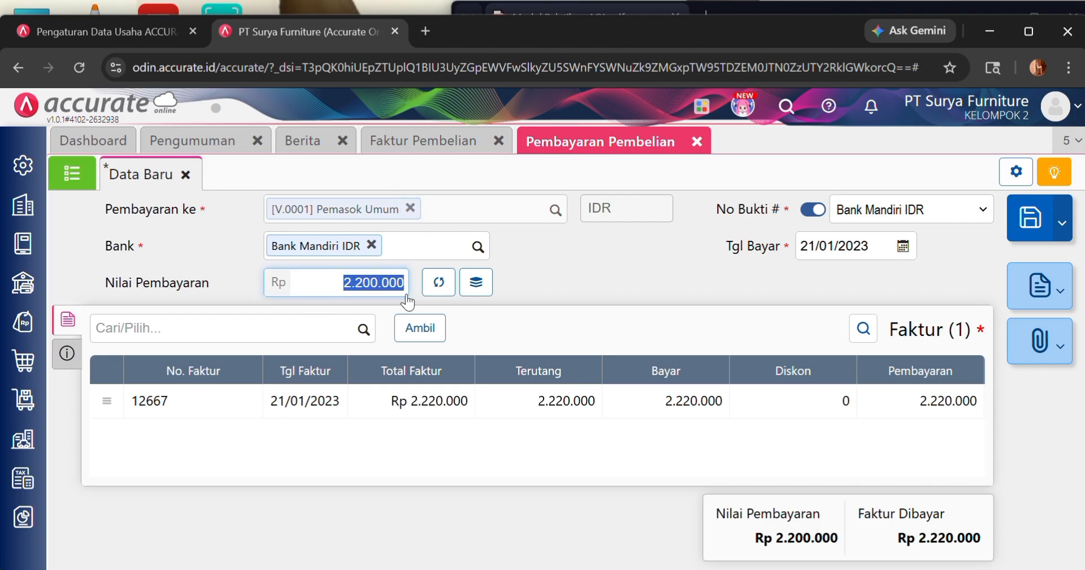
key("BackSpace")
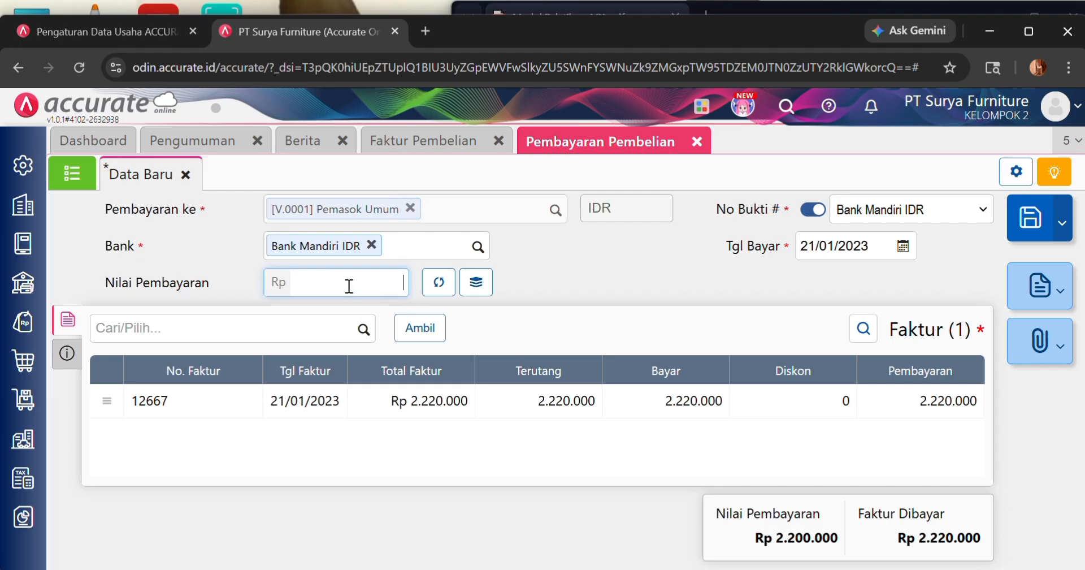
left_click(438, 282)
left_click(67, 352)
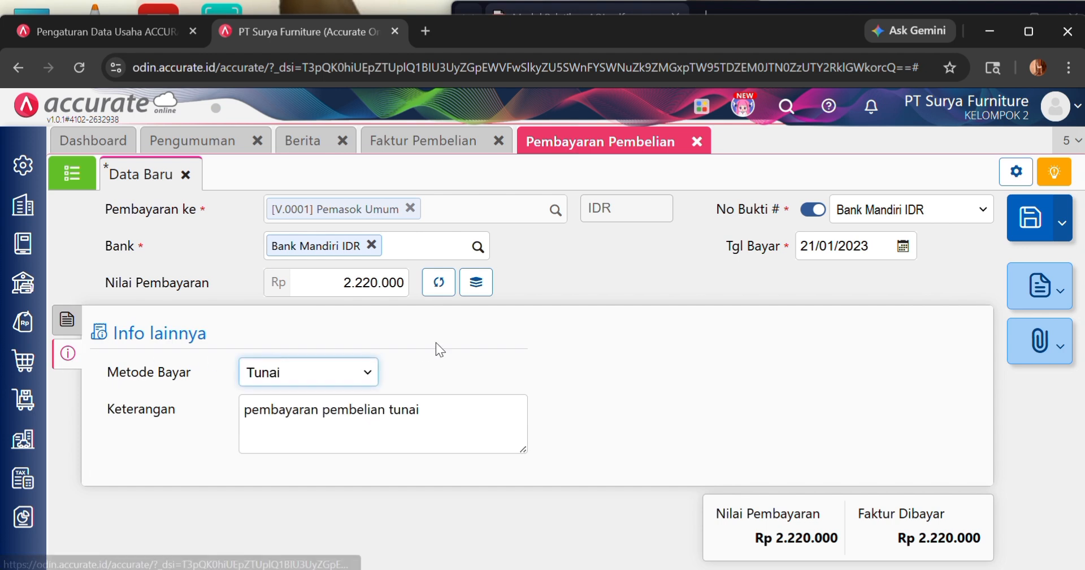
left_click(1026, 226)
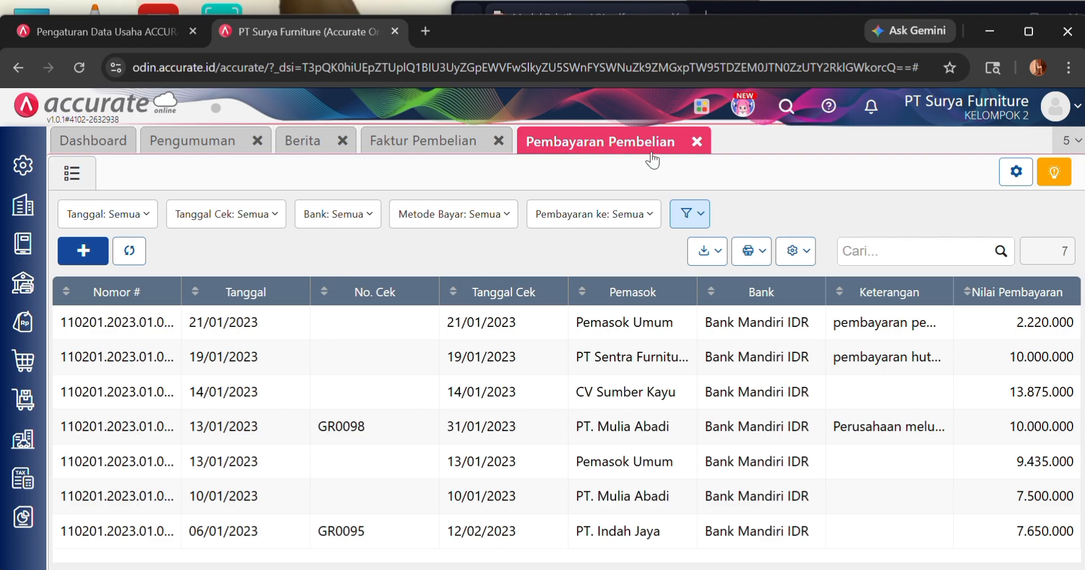
- Close the Faktur Pembelian and Pembayaran Pembelian modules
left_click(499, 141)
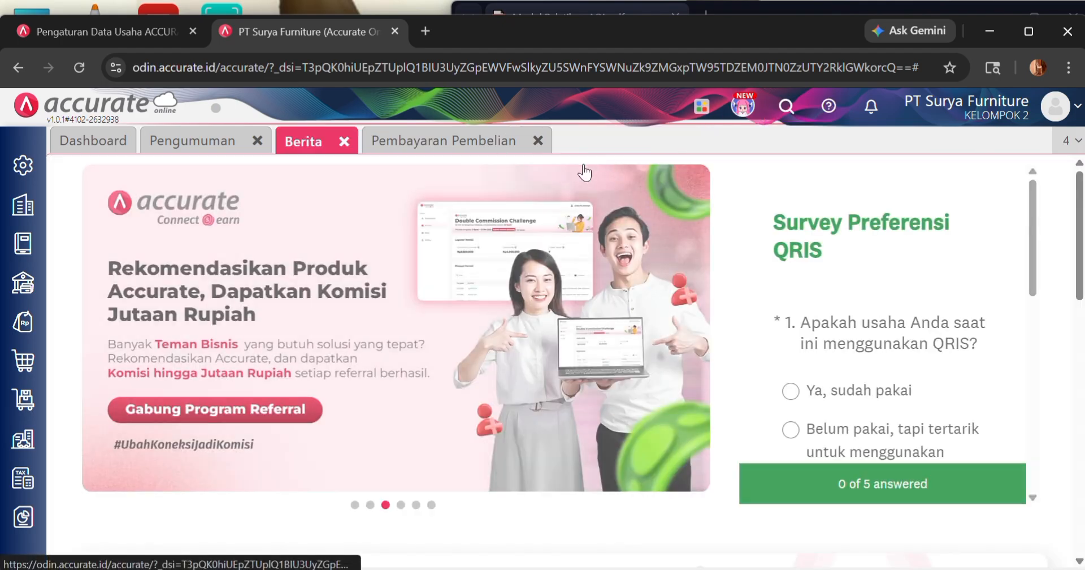
left_click(468, 143)
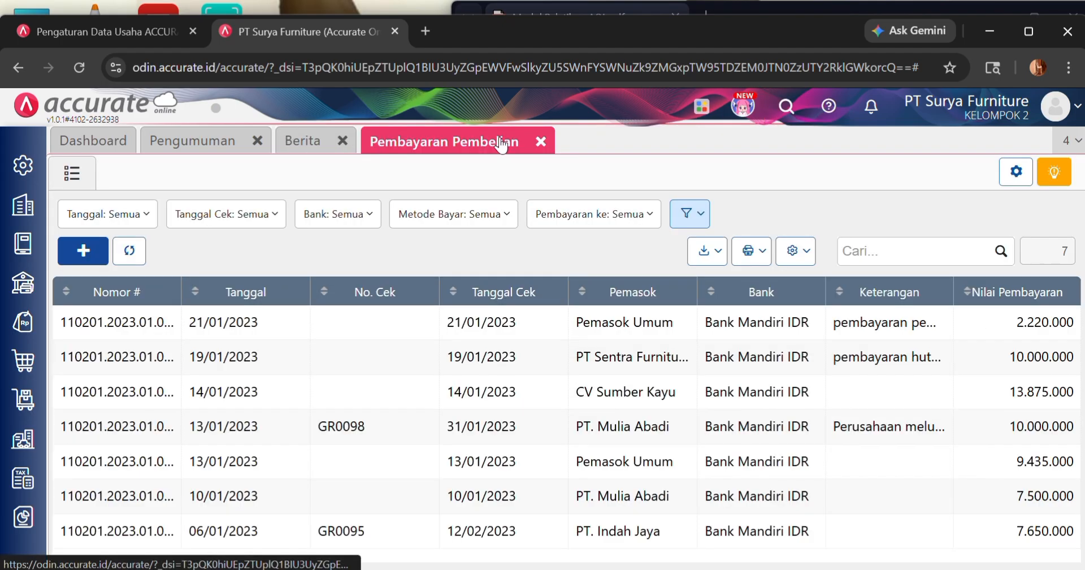
left_click(541, 142)
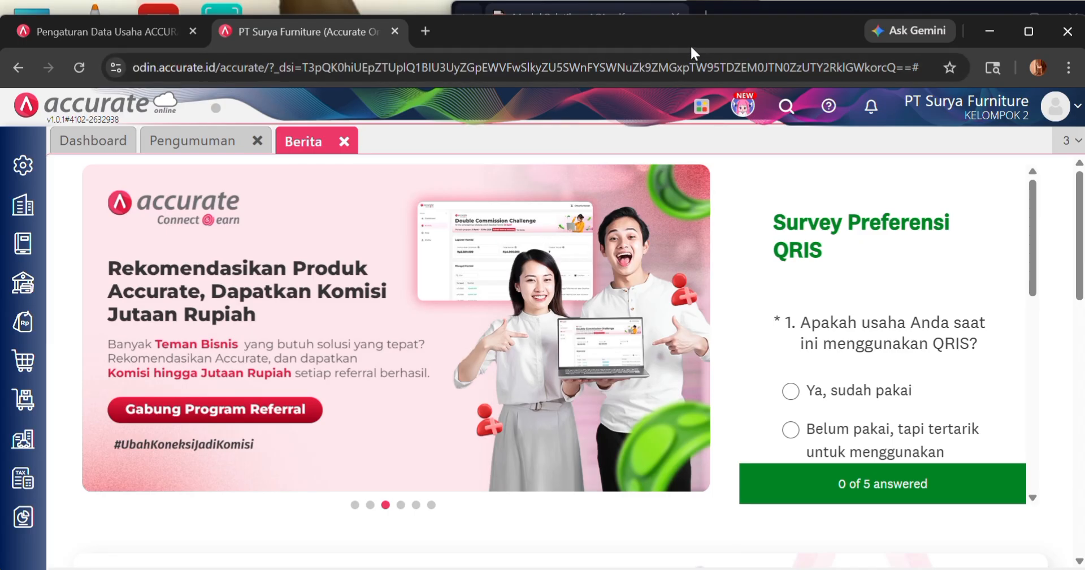
- Examine the 22 Januari 2023 purchase order exercise in the training PDF, including its items, expected date, down payment and bank
left_click(751, 4)
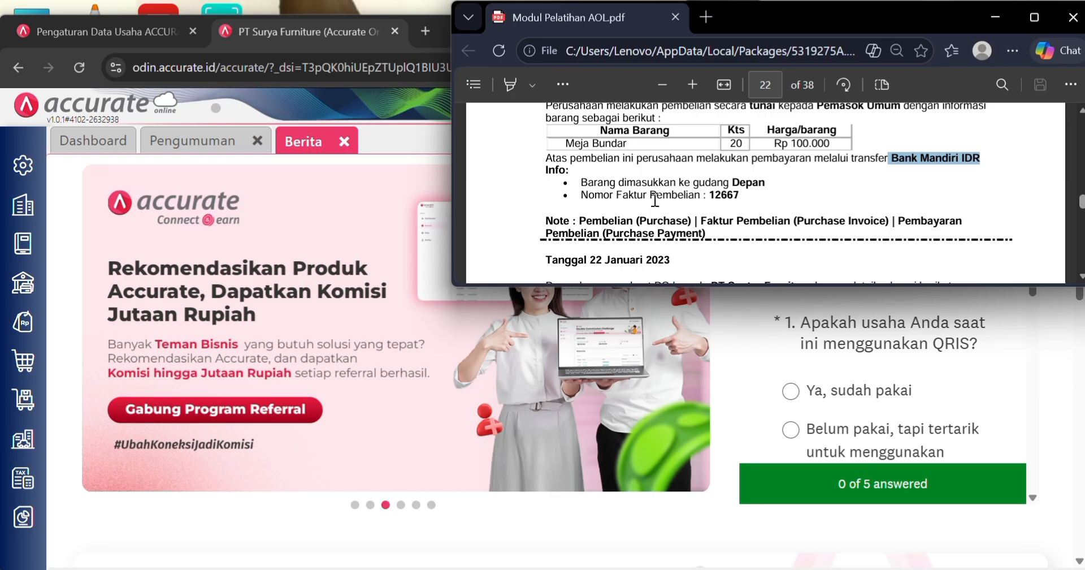
scroll(666, 210, "down", 2)
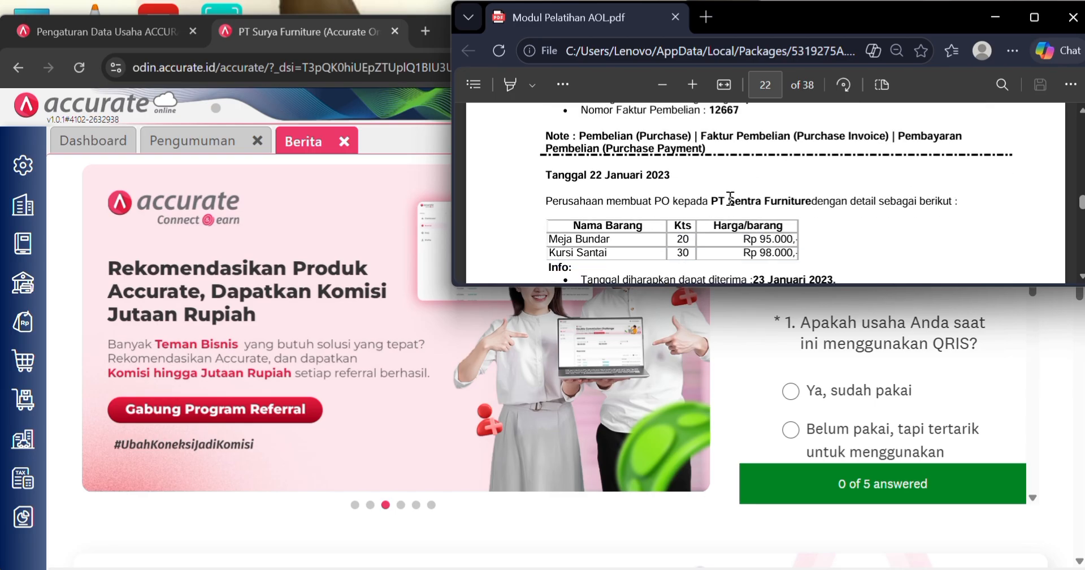
scroll(660, 195, "down", 2)
scroll(592, 185, "up", 2)
scroll(593, 185, "down", 2)
scroll(592, 185, "up", 2)
scroll(593, 185, "down", 2)
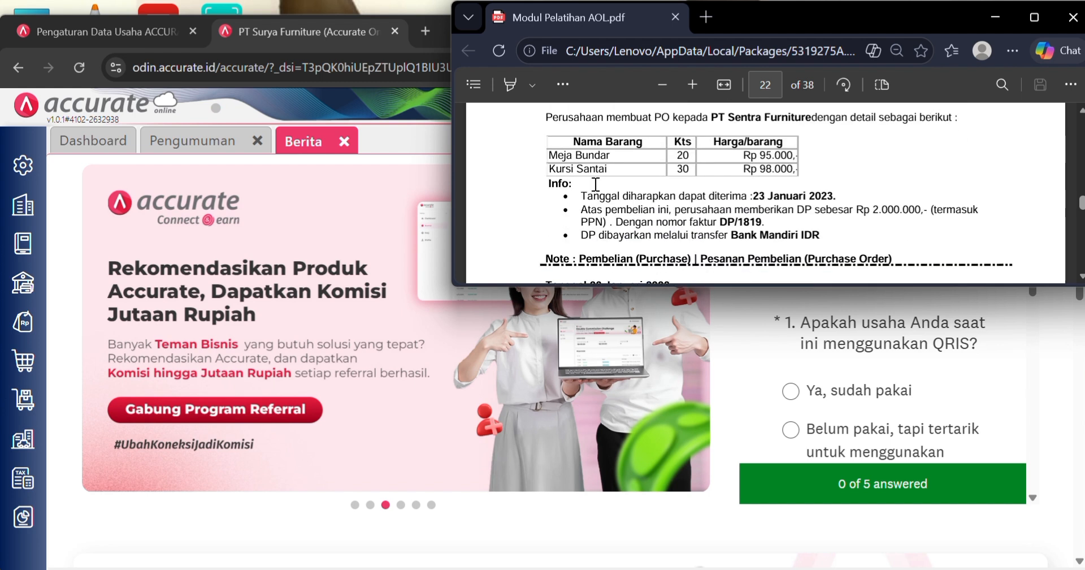
scroll(595, 184, "up", 2)
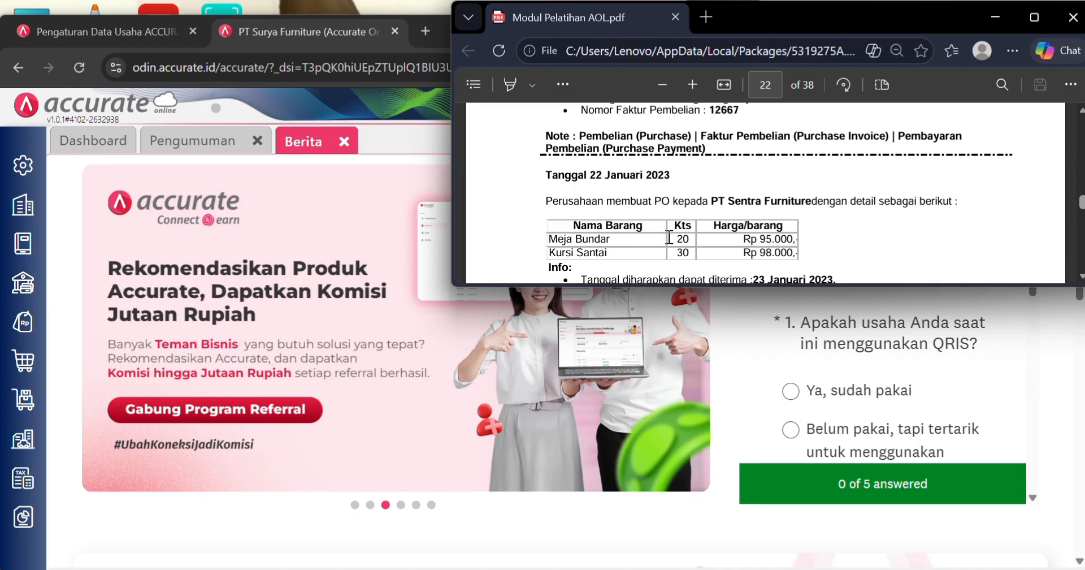
scroll(669, 236, "down", 2)
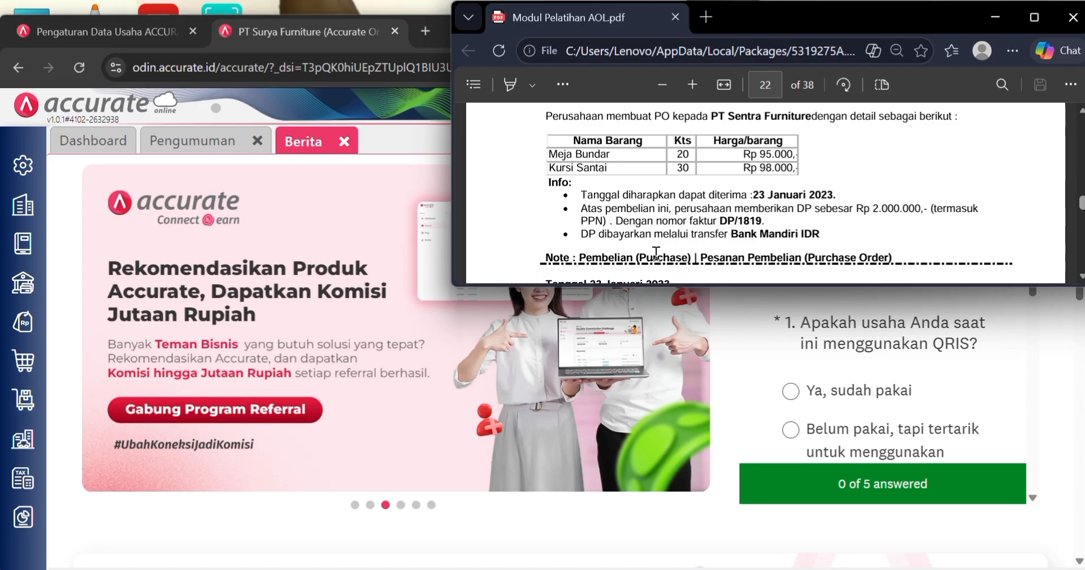
left_click_drag(729, 234, 821, 235)
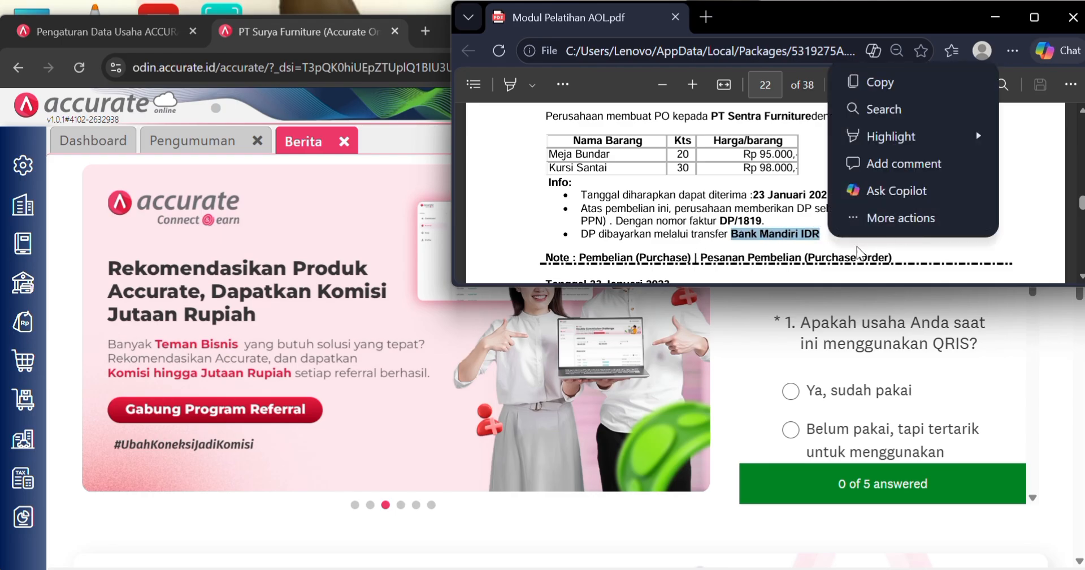
left_click(735, 240)
- Start a new Pesanan Pembelian for supplier PT Sentra Furniture dated 22/01/2023
left_click(22, 360)
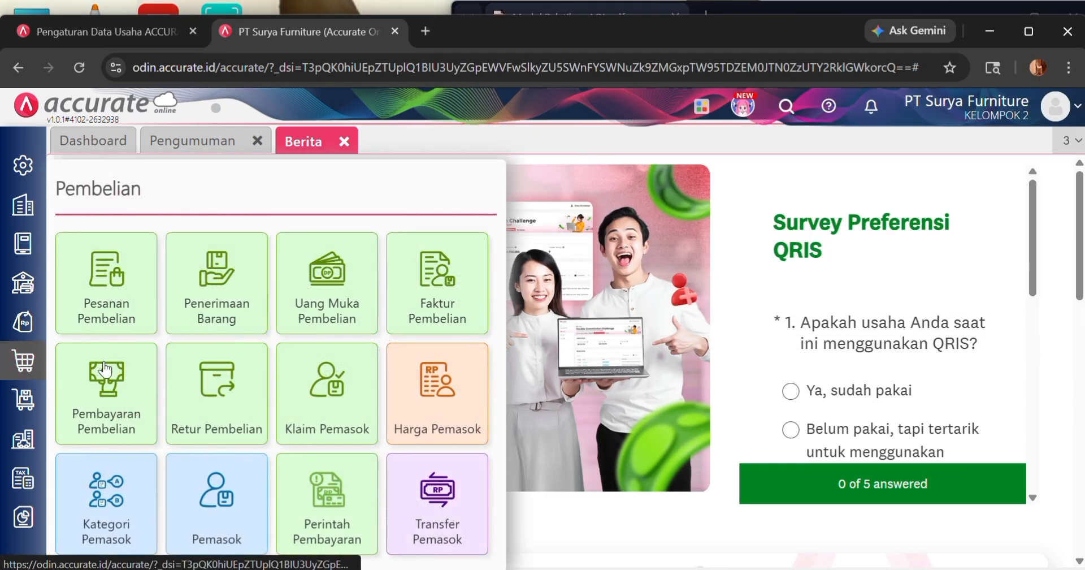
left_click(132, 282)
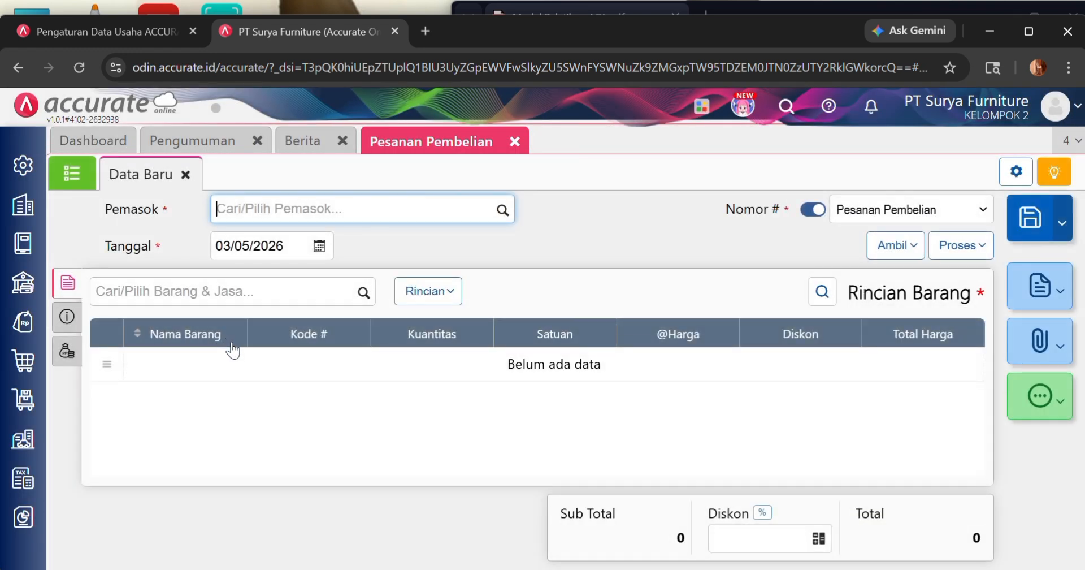
left_click(500, 212)
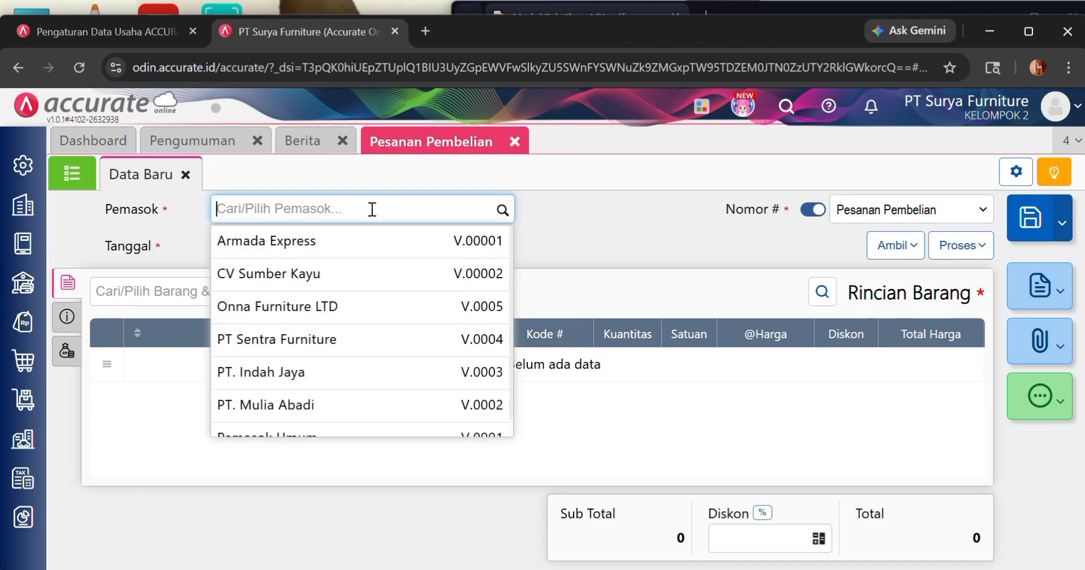
type("sen")
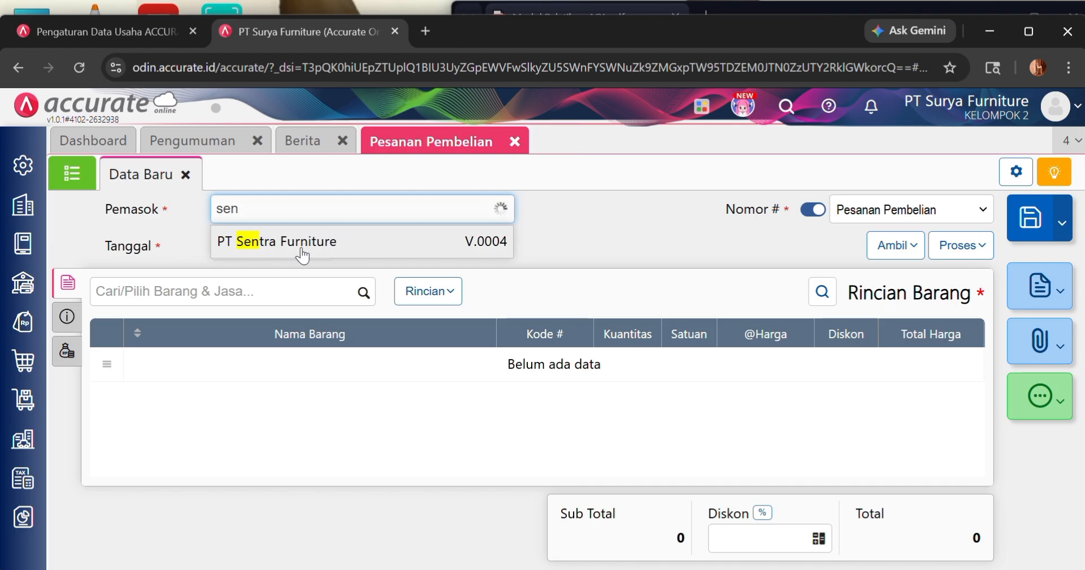
left_click(300, 249)
left_click(296, 243)
key("BackSpace")
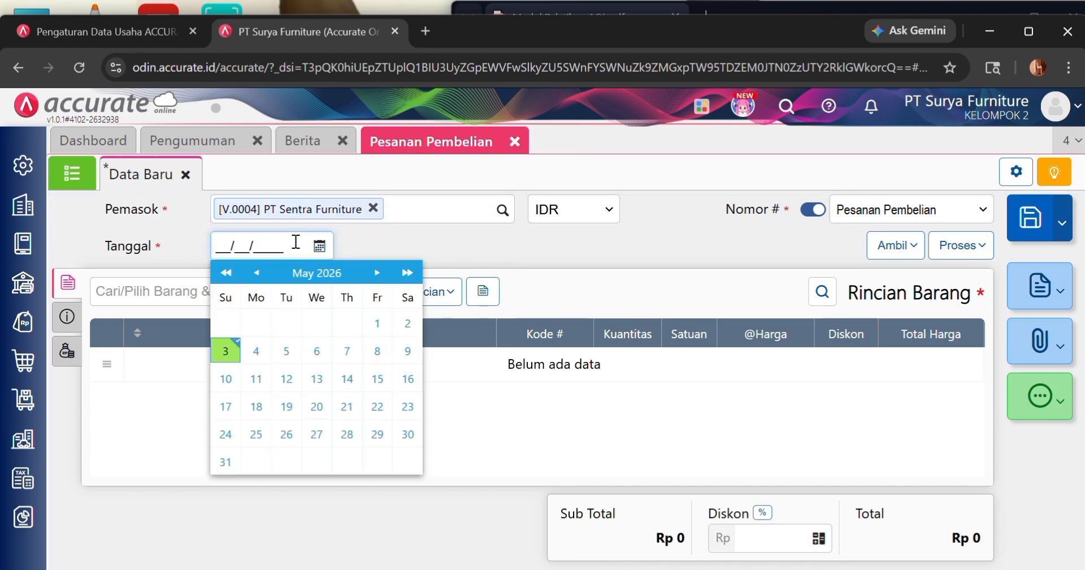
type("22/01/2023")
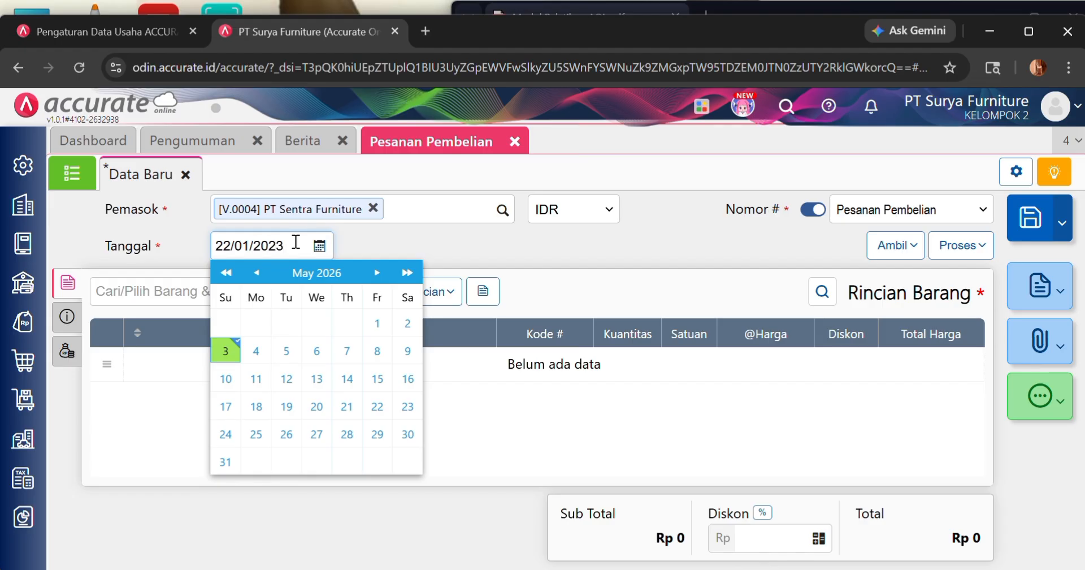
left_click(578, 239)
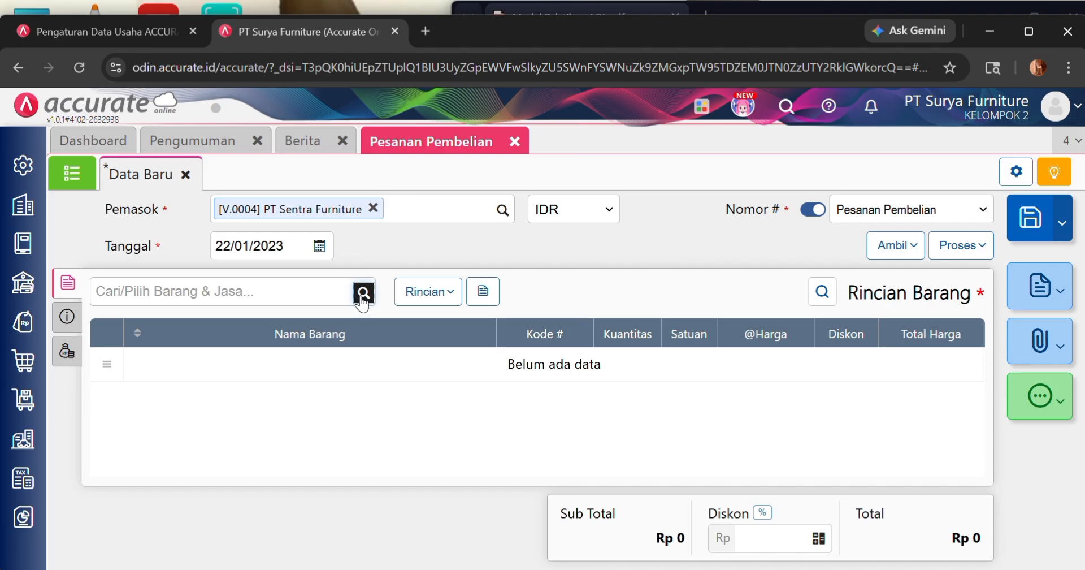
left_click(360, 301)
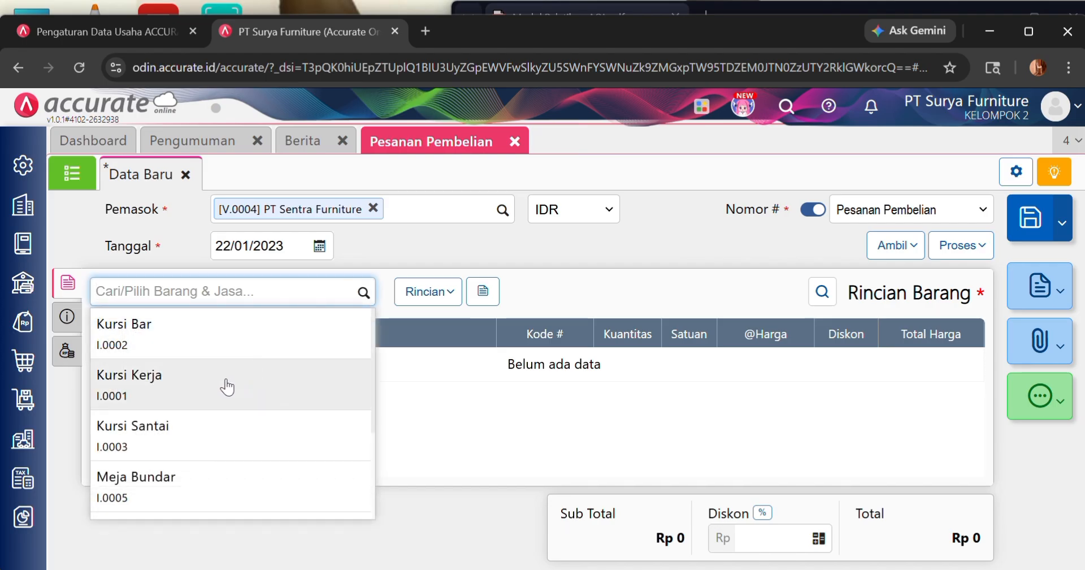
left_click(170, 497)
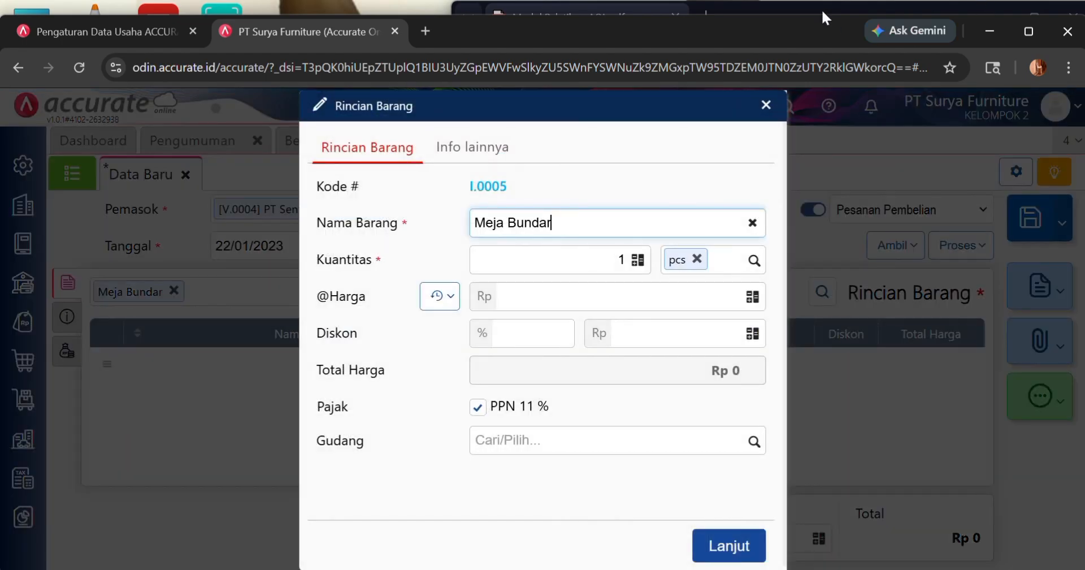
left_click(822, 9)
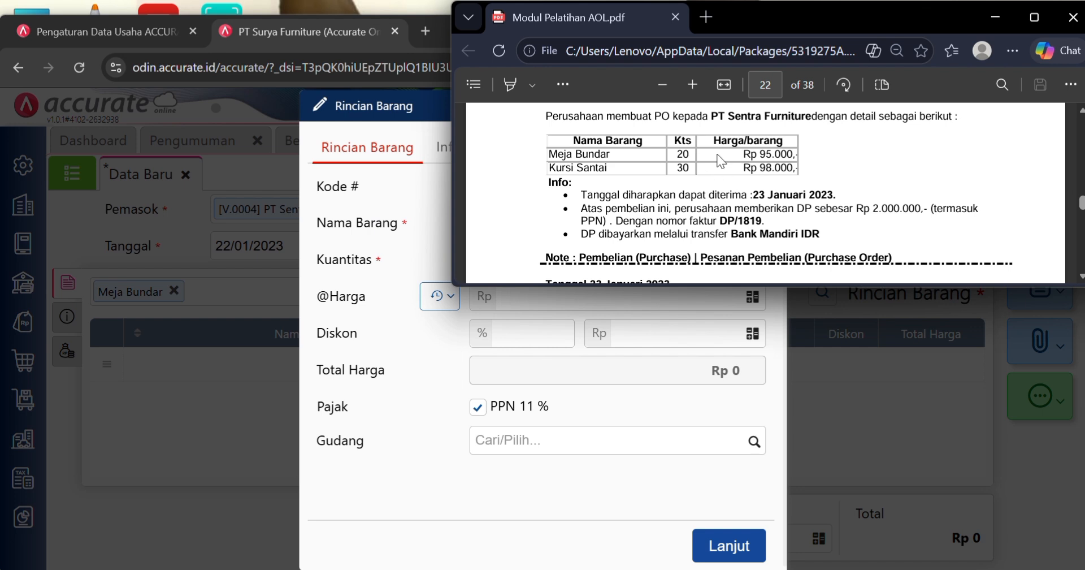
left_click(415, 466)
left_click(611, 263)
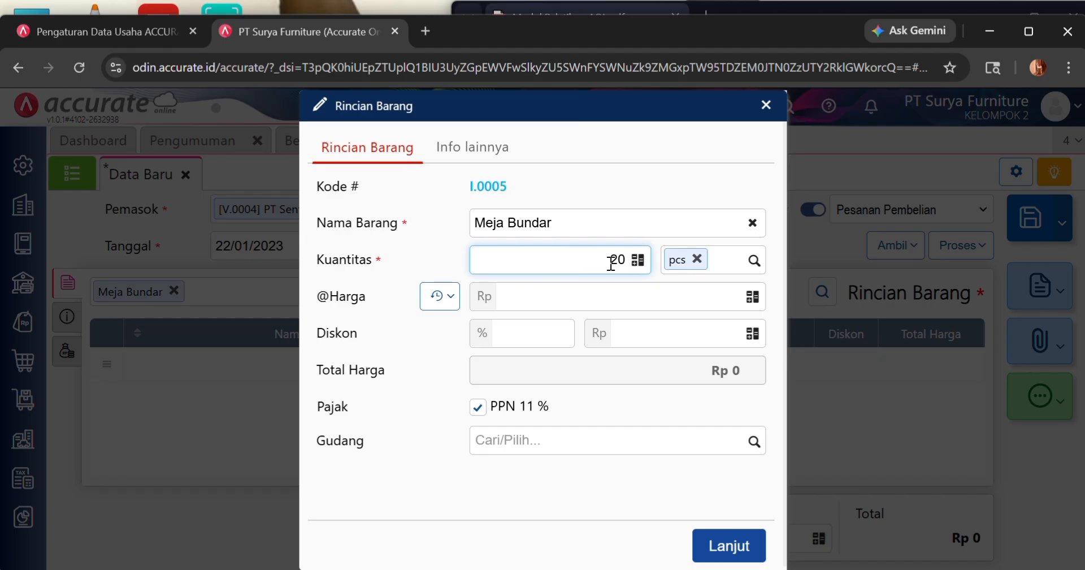
key("Tab")
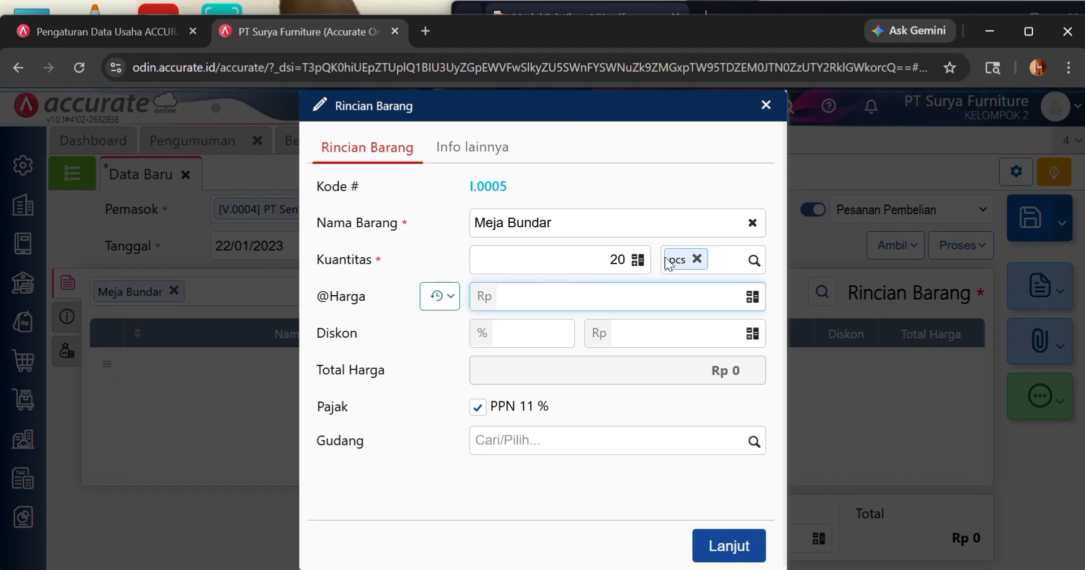
left_click(798, 4)
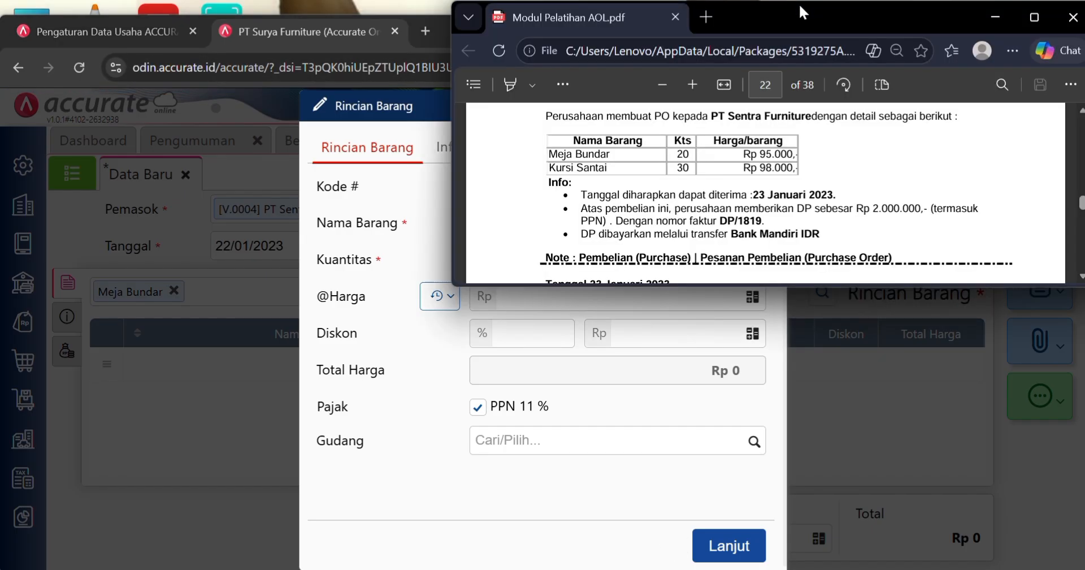
left_click(735, 422)
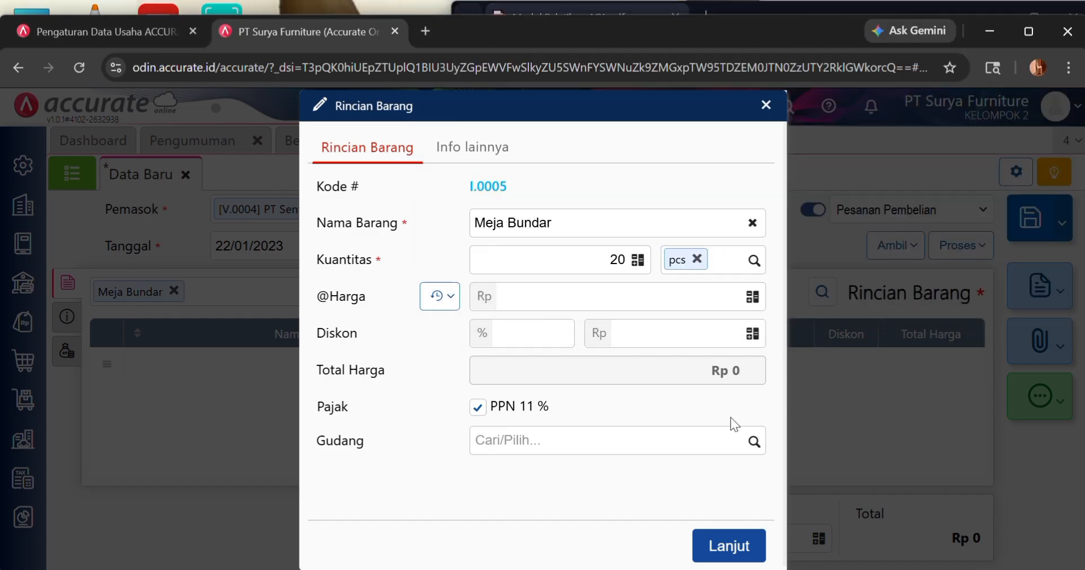
left_click(615, 302)
type("95.000")
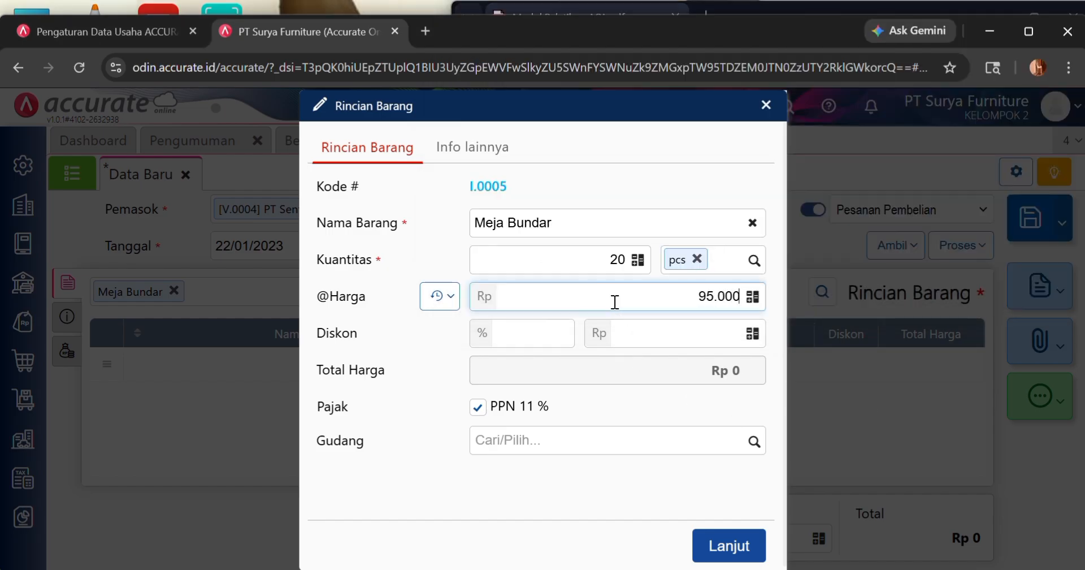
left_click(625, 174)
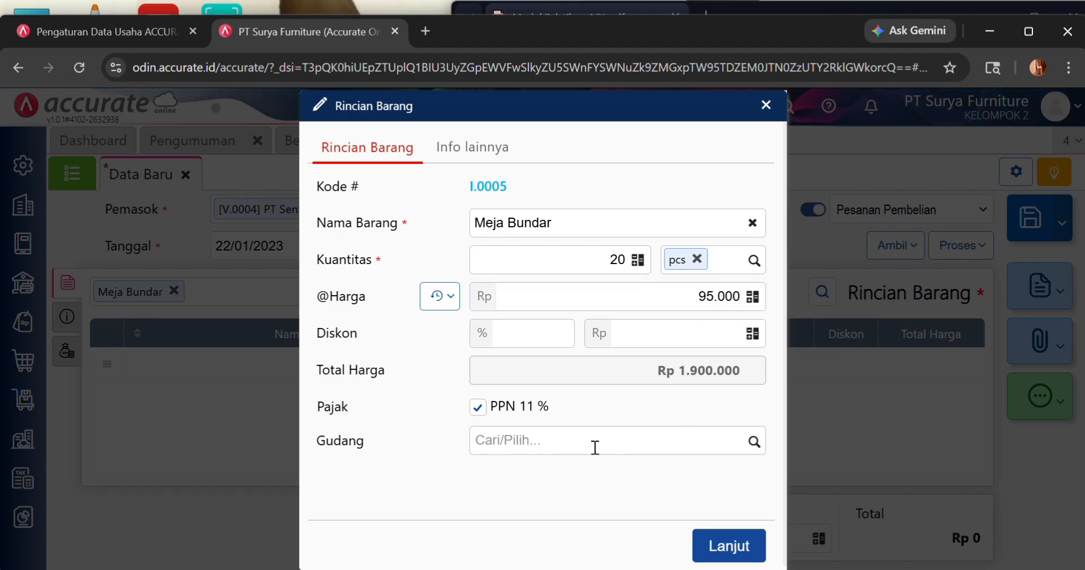
left_click(733, 547)
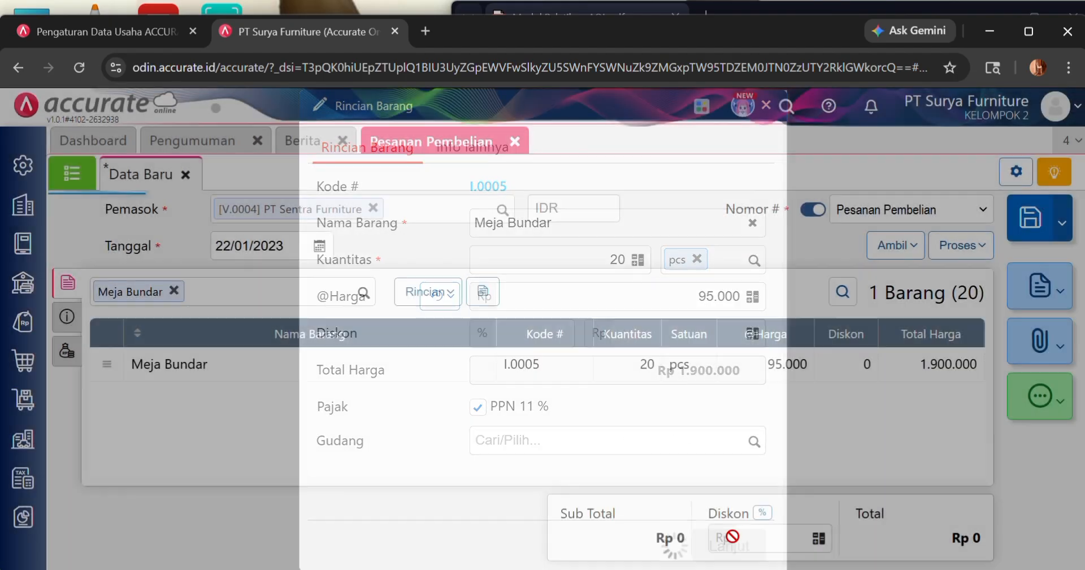
left_click(363, 292)
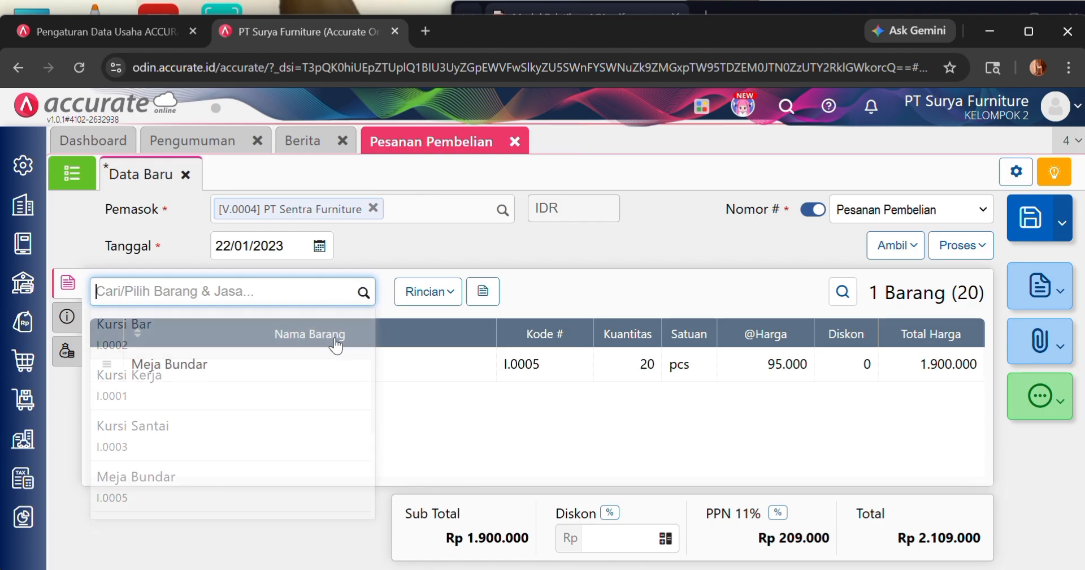
left_click(203, 443)
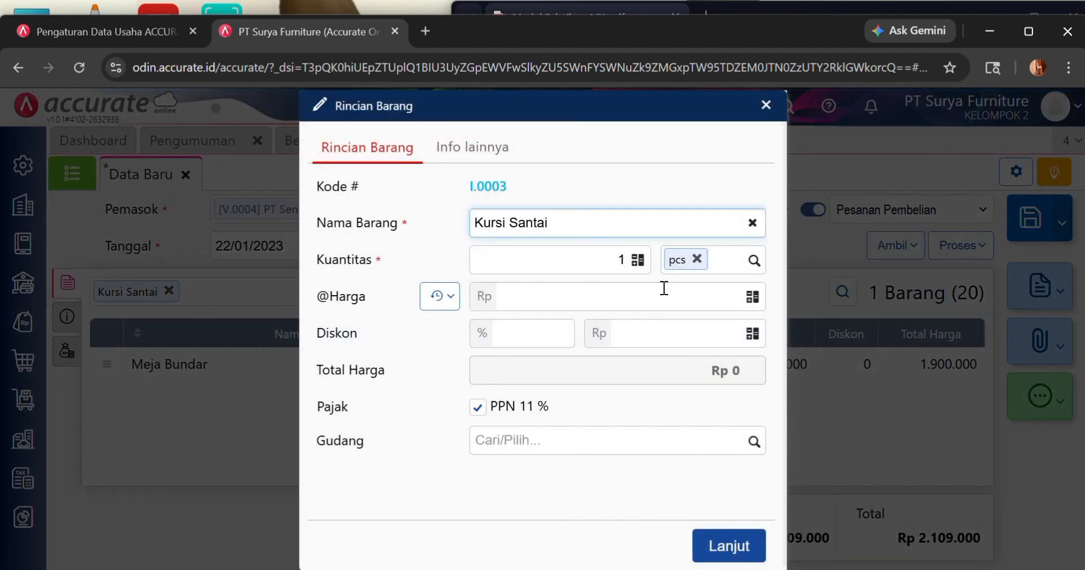
left_click(620, 258)
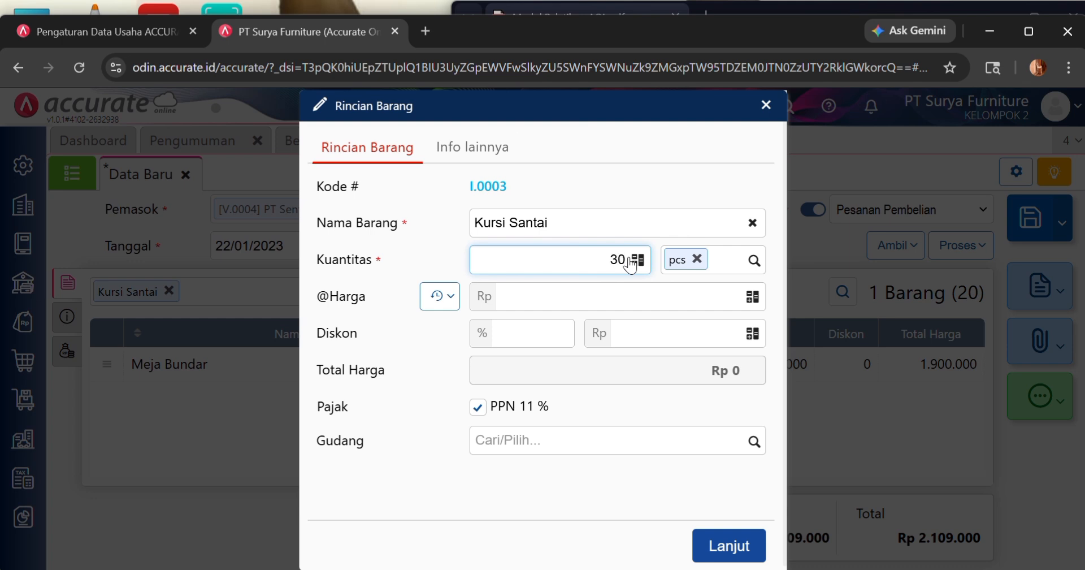
left_click(698, 300)
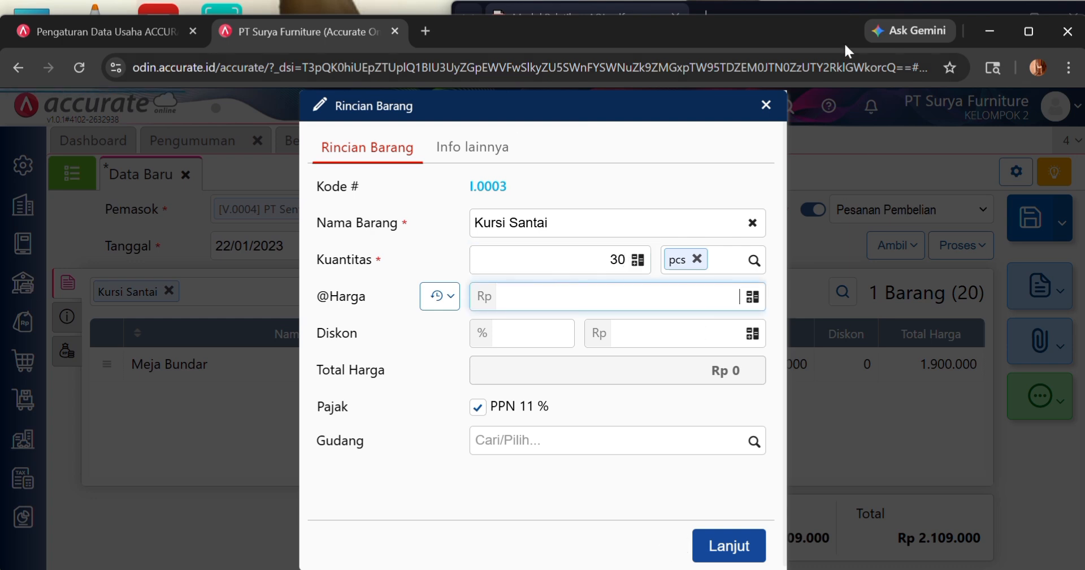
left_click(828, 9)
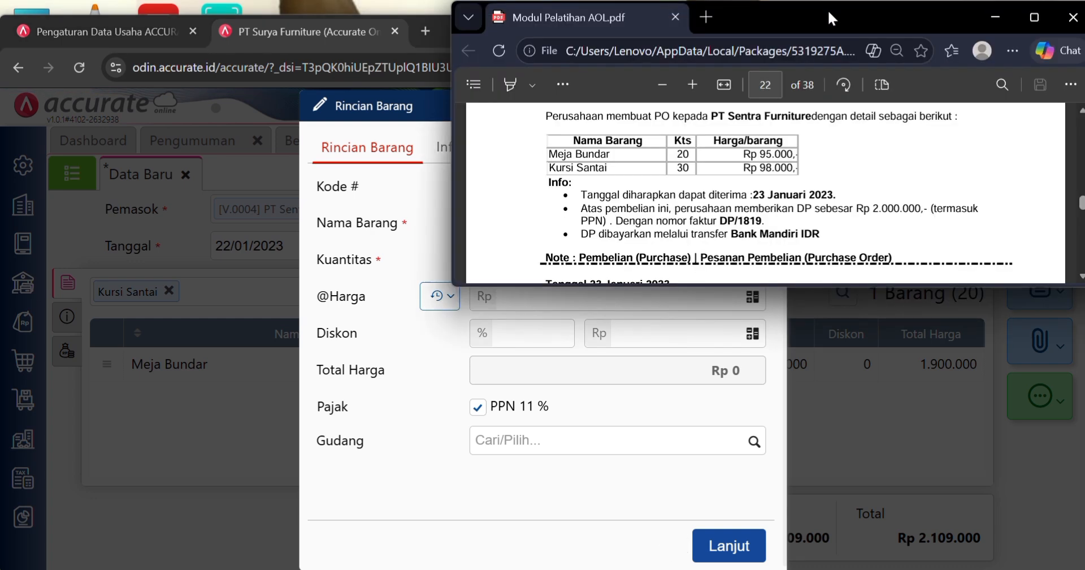
left_click(760, 419)
left_click(679, 290)
type("98.000")
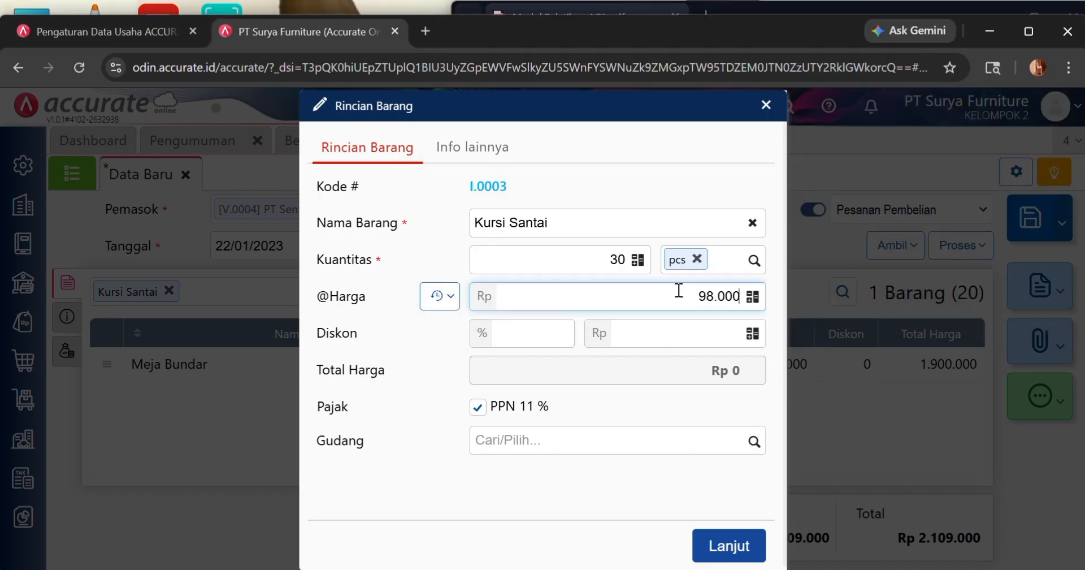
left_click(656, 158)
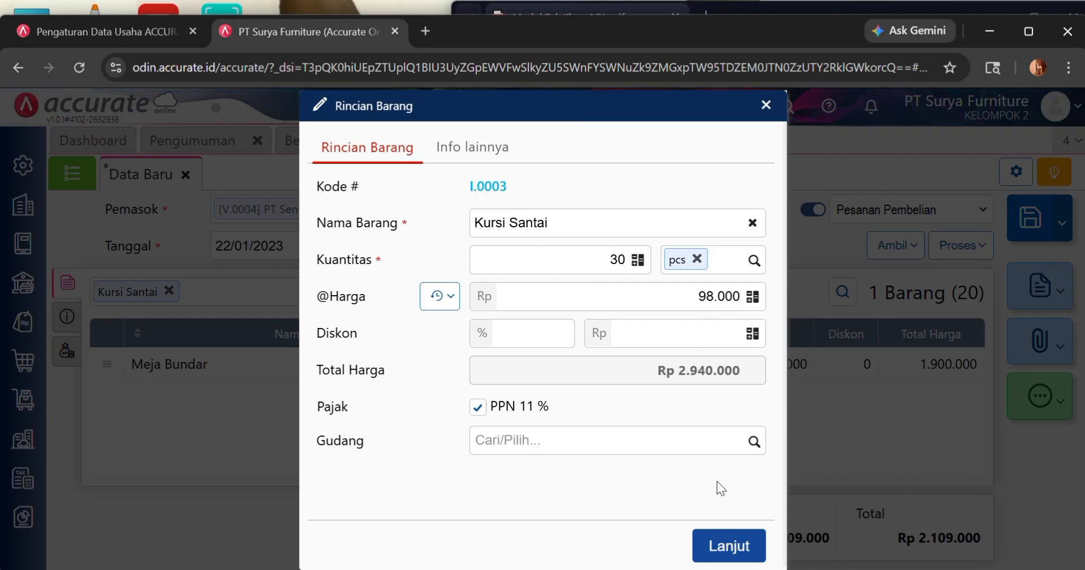
left_click(730, 546)
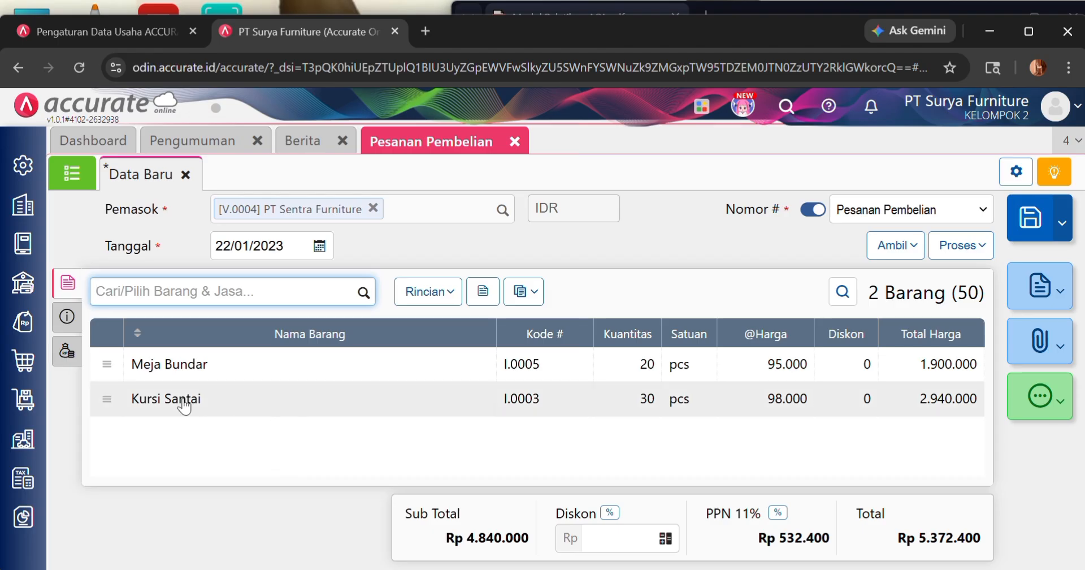
- Set the order's Tgl Pengiriman to 23/01/2023, the expected receipt date given in the training PDF
left_click(65, 330)
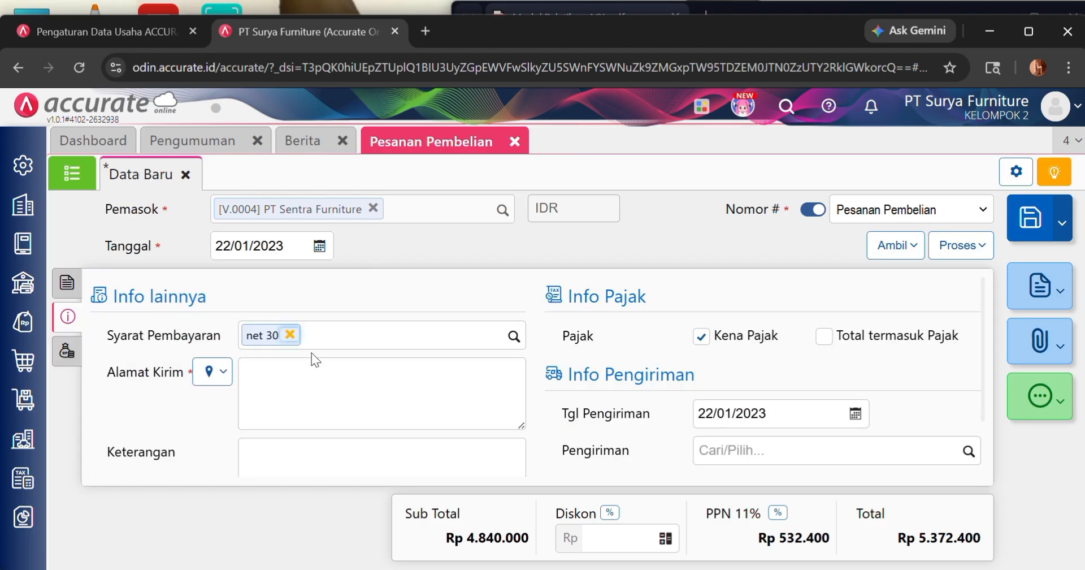
left_click(834, 11)
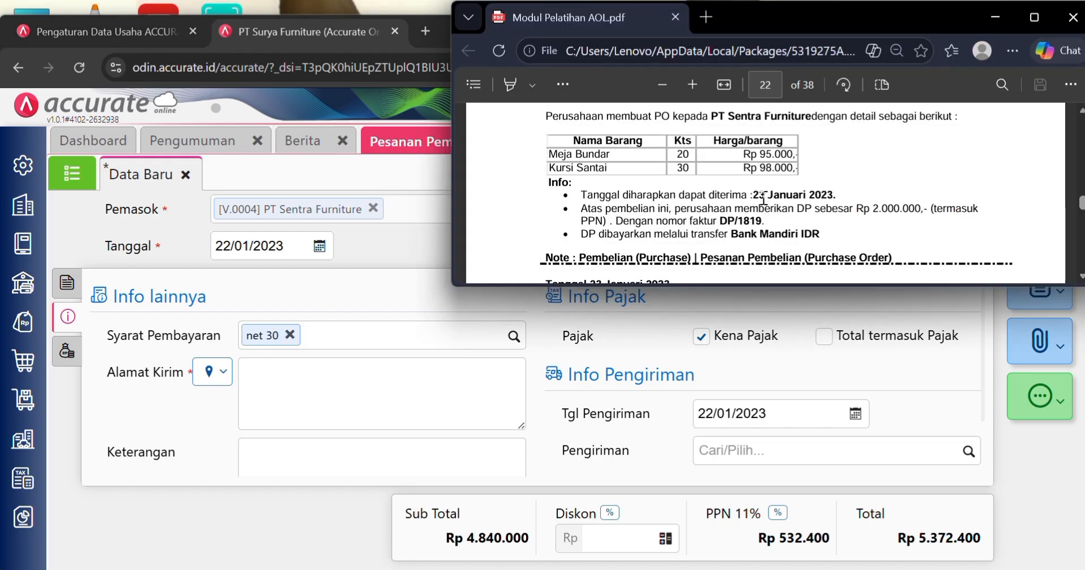
left_click_drag(754, 196, 833, 192)
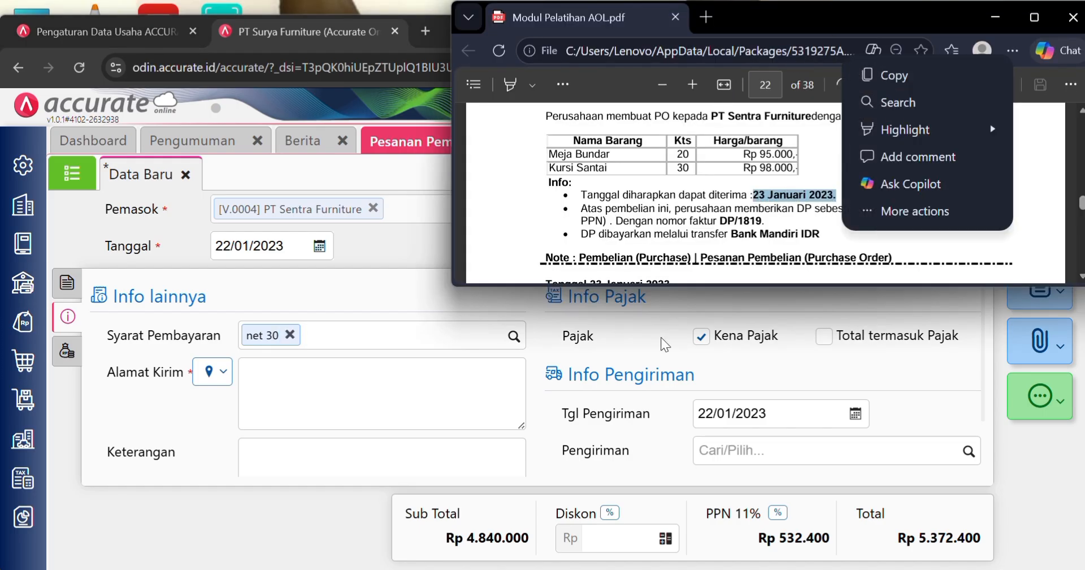
left_click(611, 367)
left_click(787, 421)
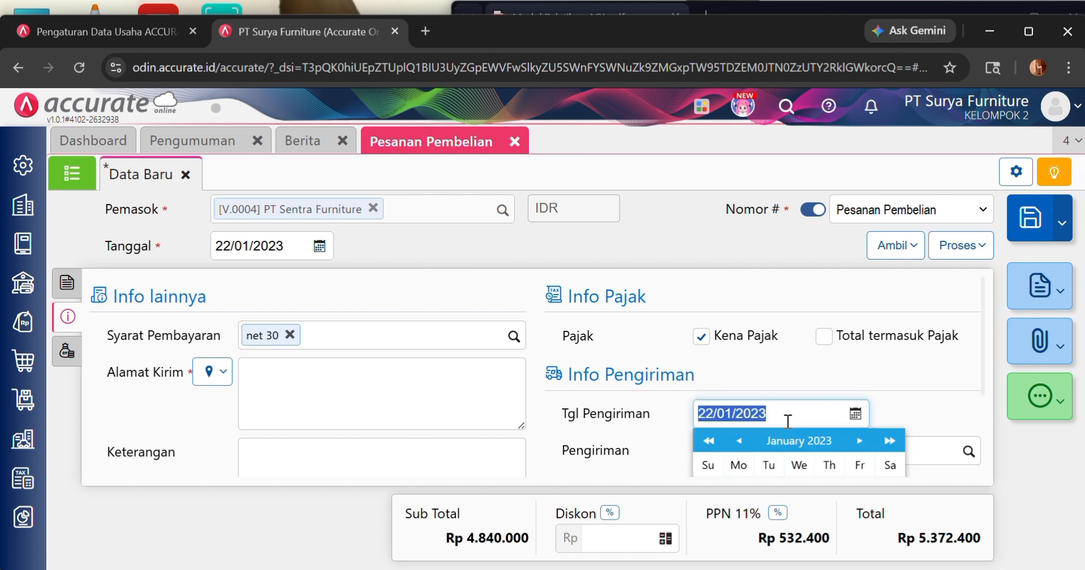
key("BackSpace")
type("23/01/2023")
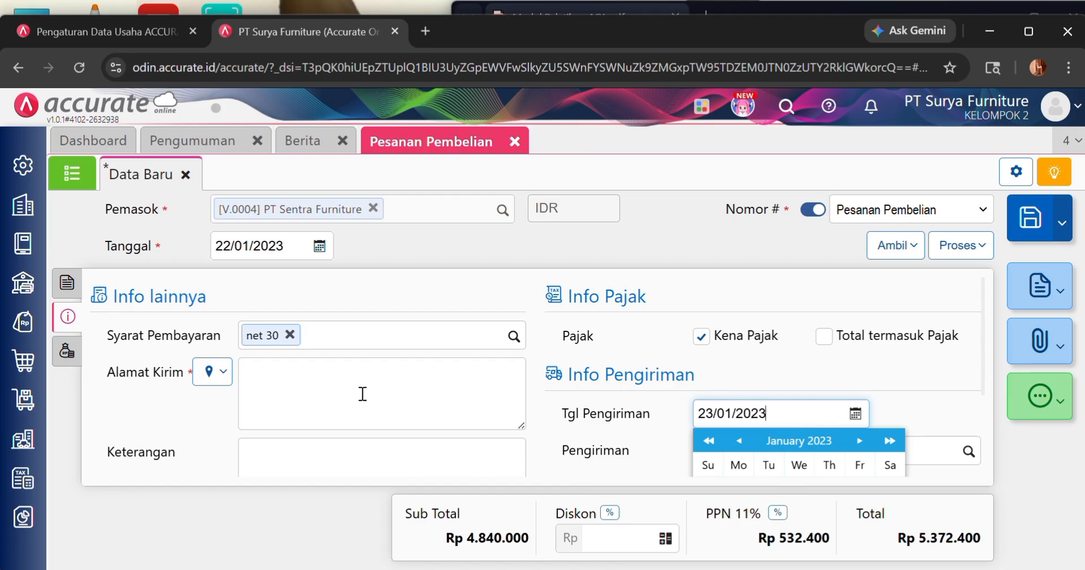
- Fill Alamat Kirim with the stored delivery address and enter "pesanan pembeliaan dengan uang muka" as the Keterangan
left_click(210, 372)
left_click(260, 402)
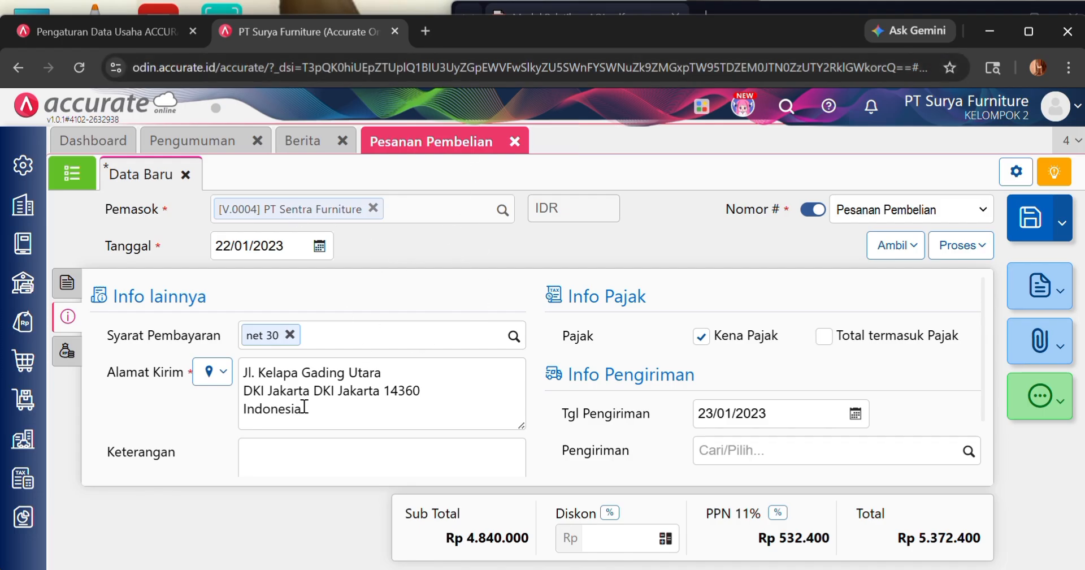
left_click(302, 452)
type("pesana")
type("n b")
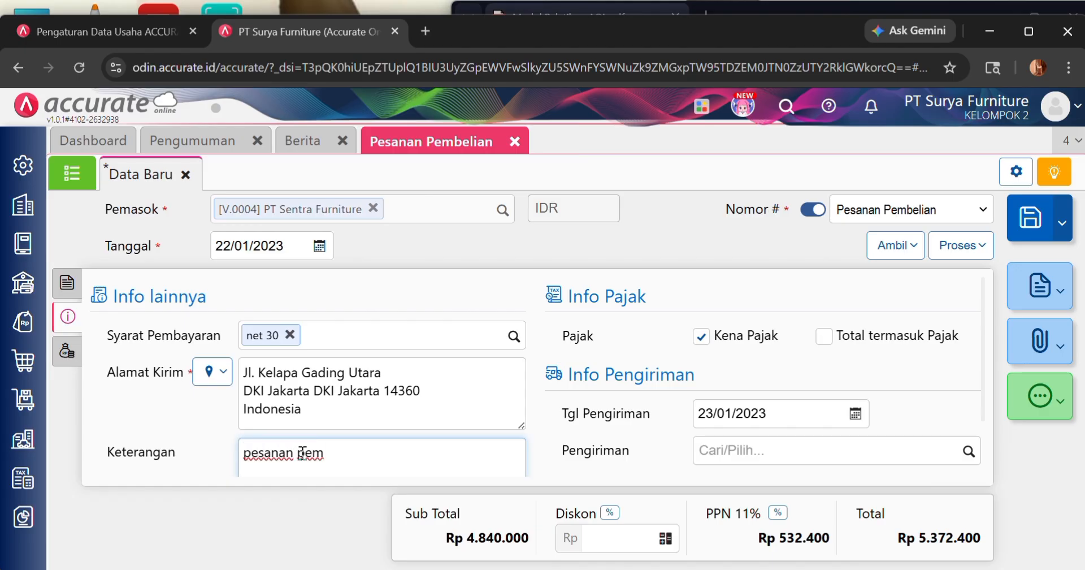
type("embeliaan dengan uan")
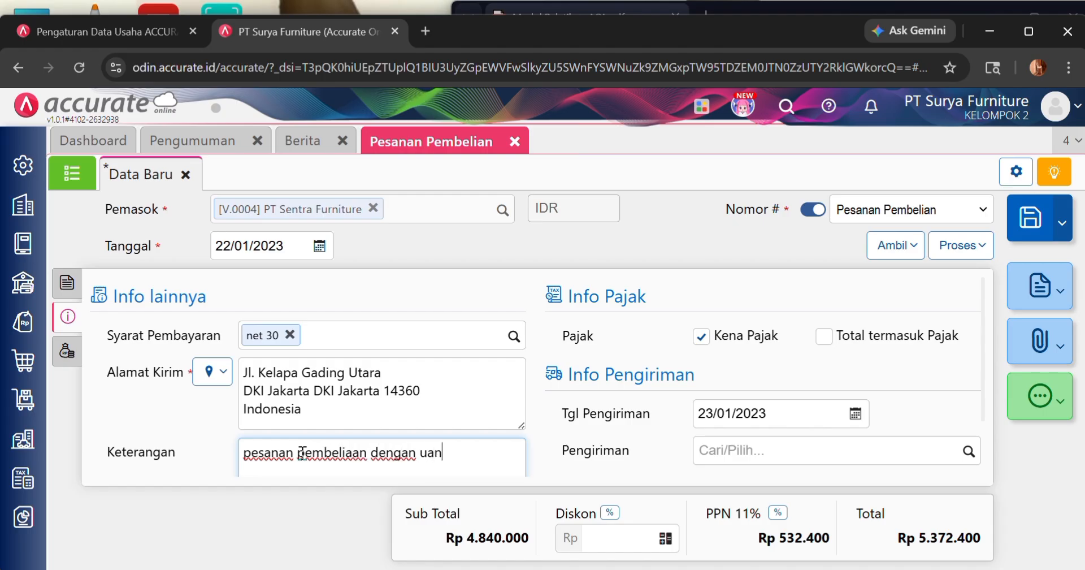
type("g muka")
- Process the PT Sentra Furniture purchase order into an Uang Muka down payment form
left_click(68, 283)
left_click(975, 249)
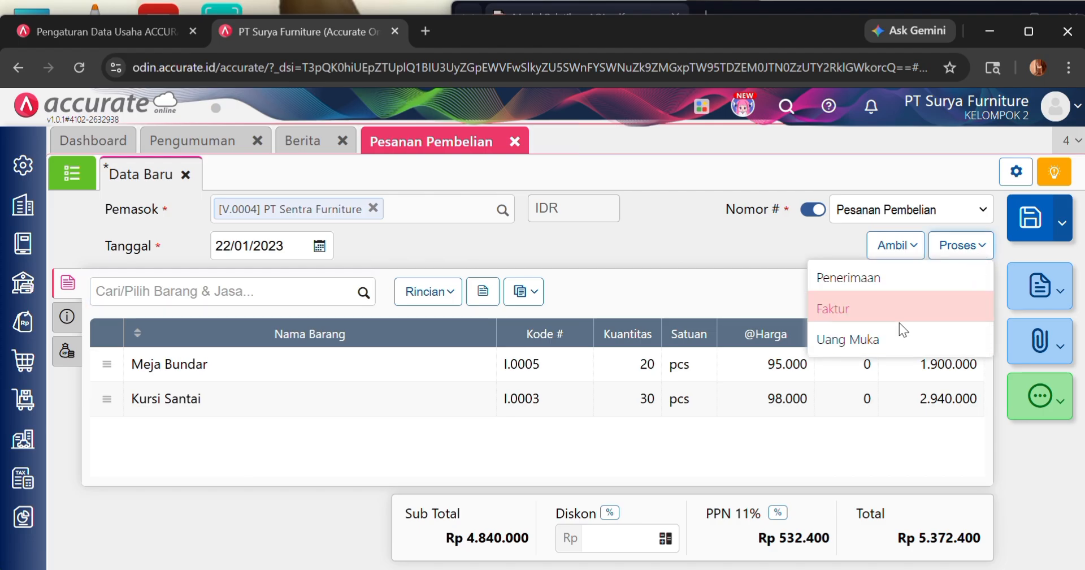
left_click(890, 339)
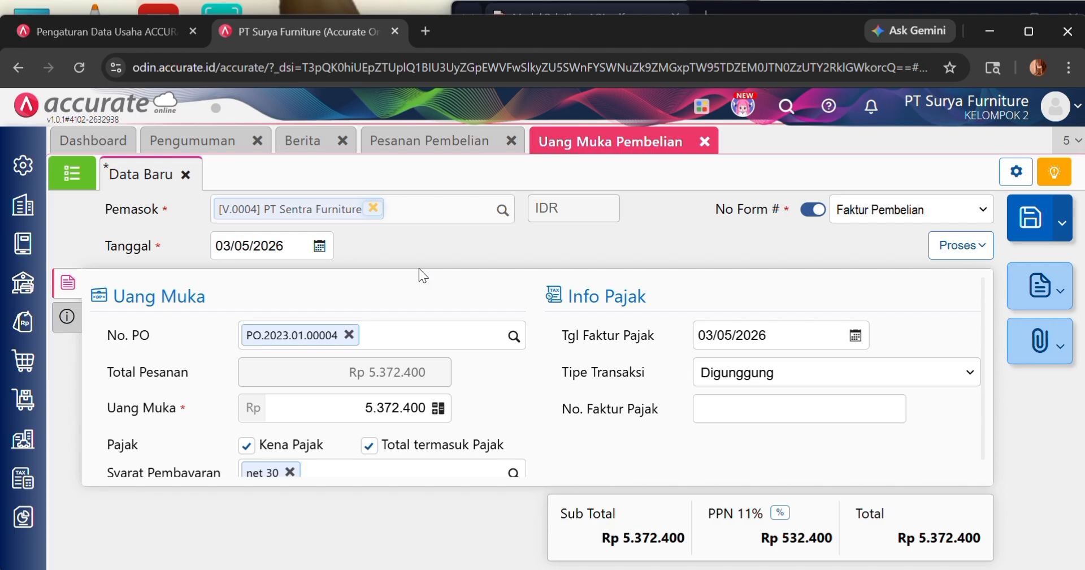
- Set the down payment's Tanggal to 22/01/2023
left_click(301, 245)
key("BackSpace")
type("23/__/____")
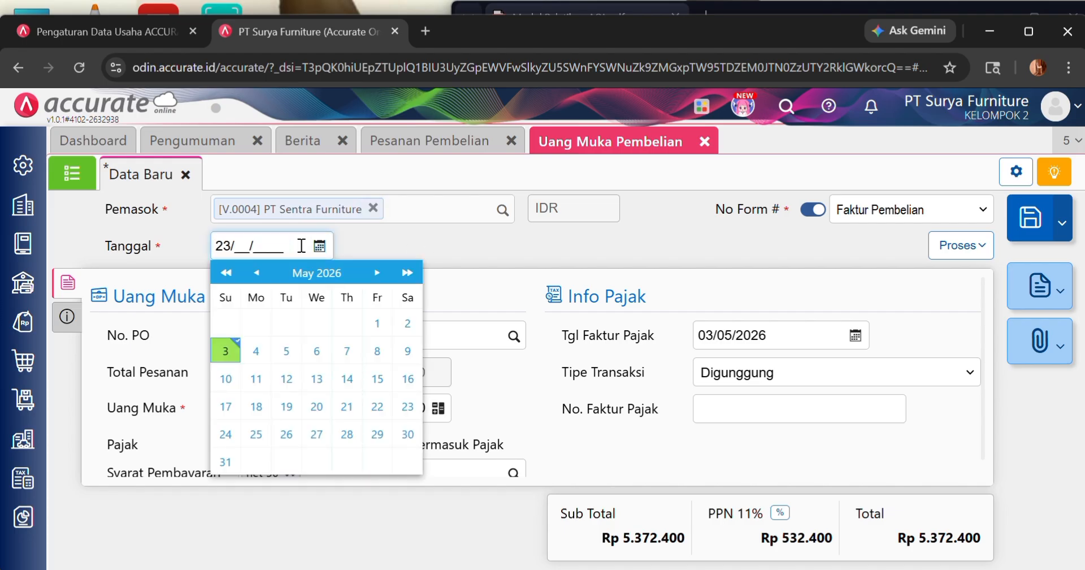
type("01")
key("BackSpace")
key("BackSpace")
key("BackSpace")
key("BackSpace")
type("22/01/2023")
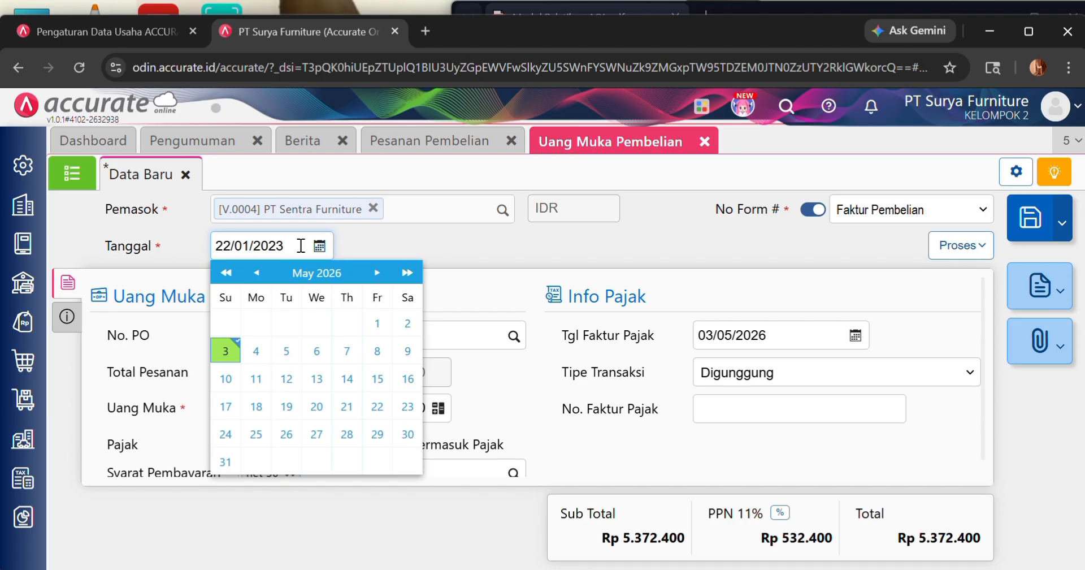
left_click(419, 235)
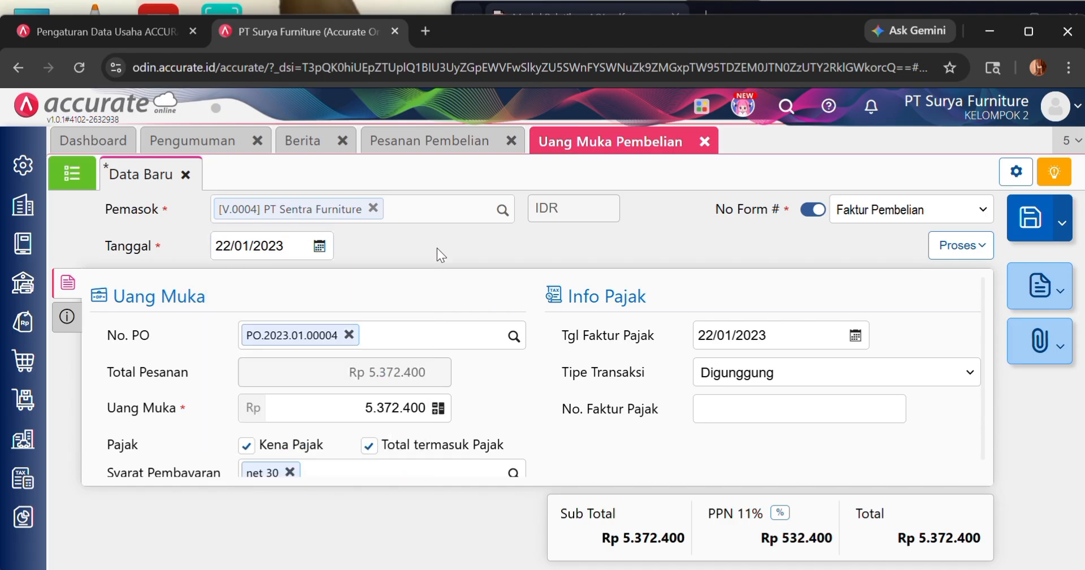
- Set the Uang Muka amount to Rp 2.000.000 and check it against the DP stated in the training PDF
left_click(374, 410)
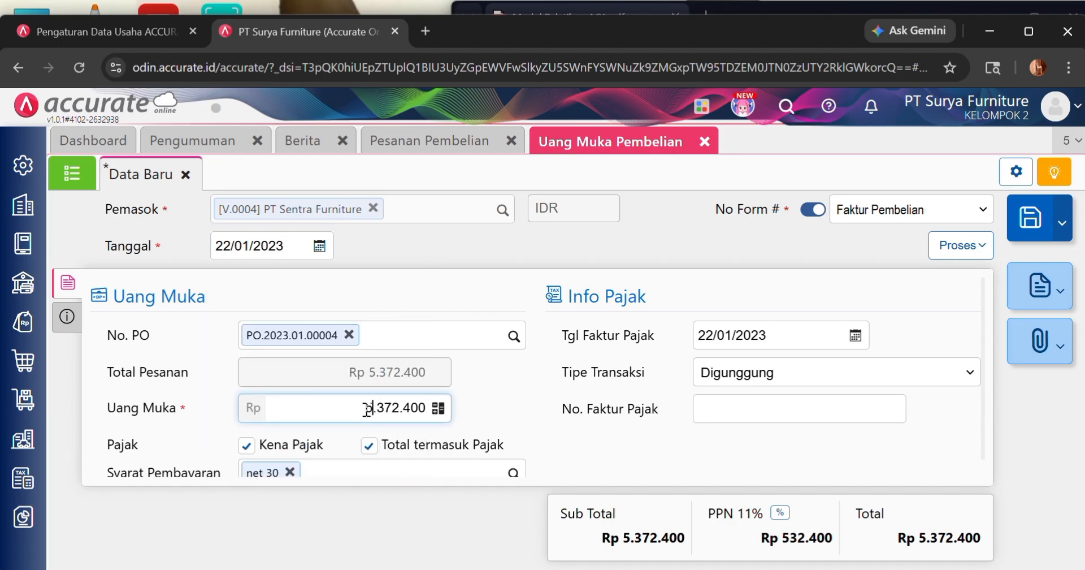
left_click_drag(360, 408, 449, 426)
key("BackSpace")
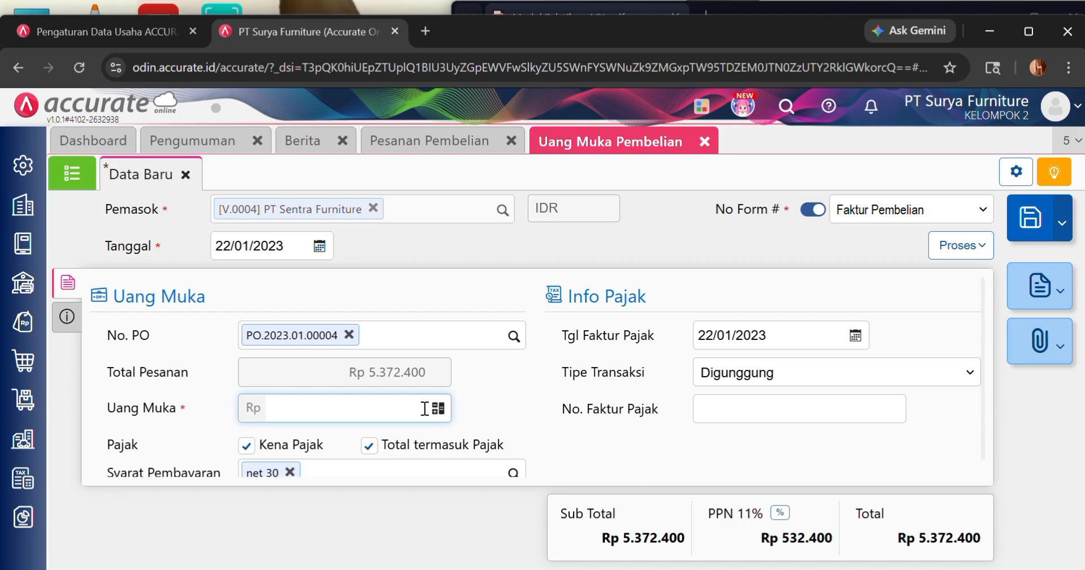
type("2000000")
left_click(593, 213)
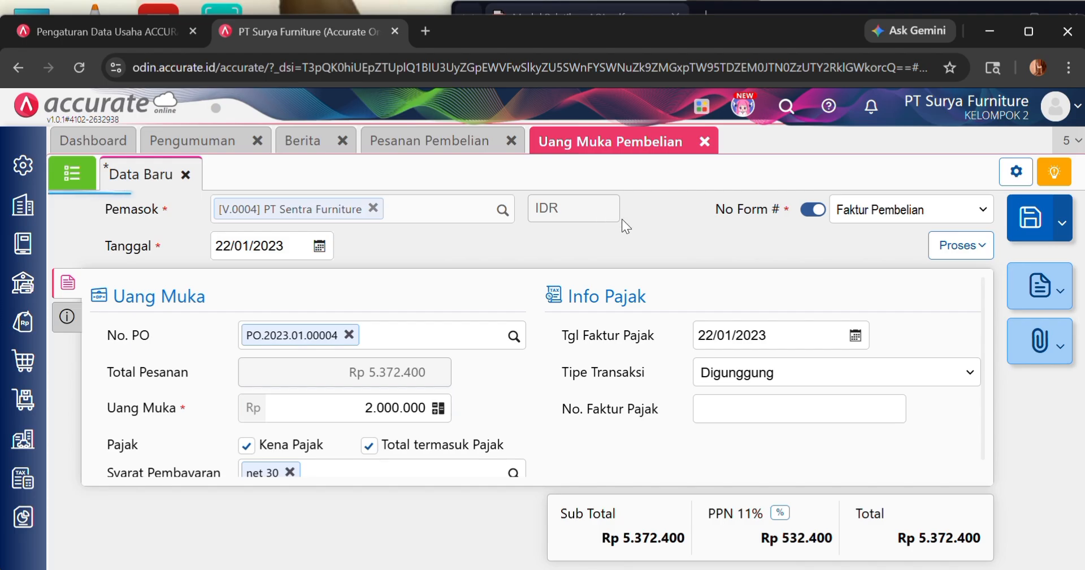
left_click(770, 6)
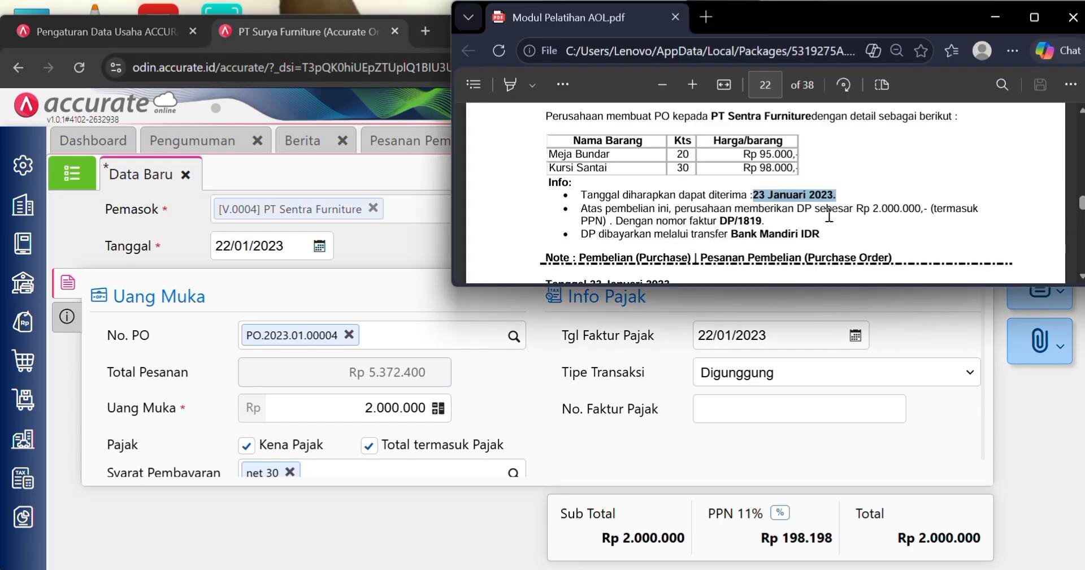
left_click_drag(854, 203, 934, 208)
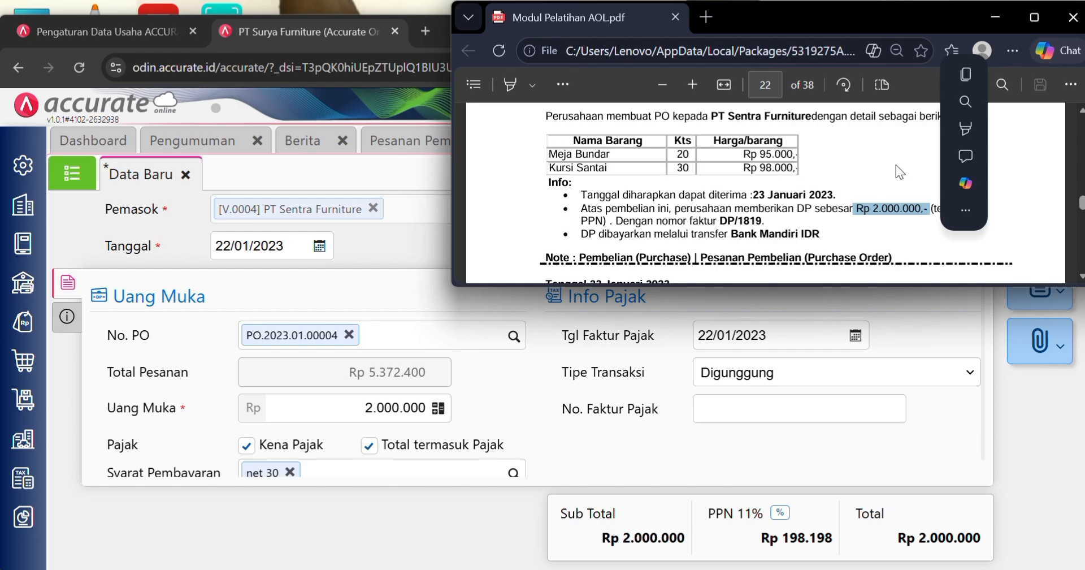
left_click(896, 164)
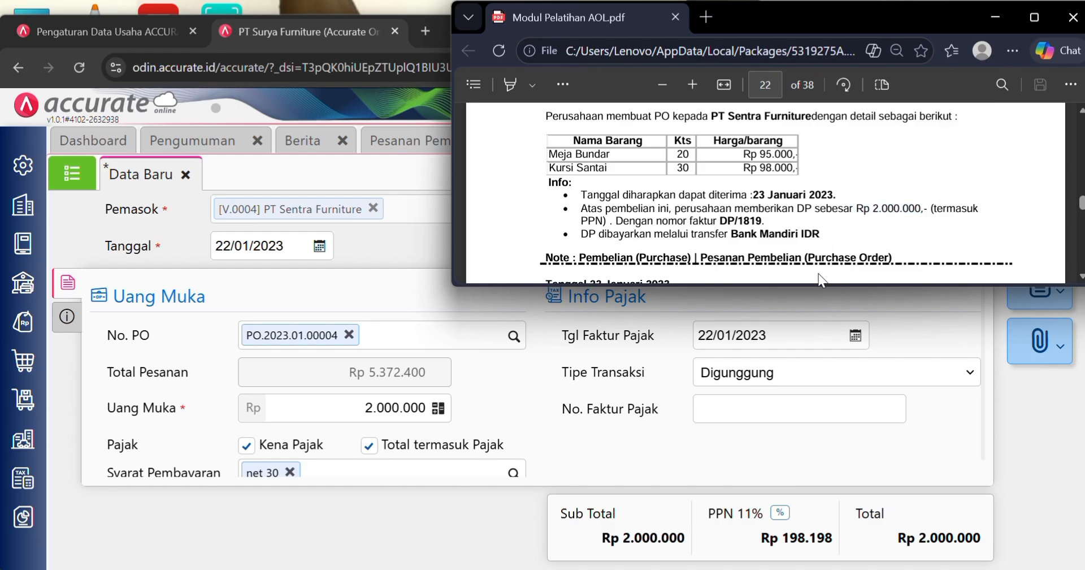
left_click(647, 353)
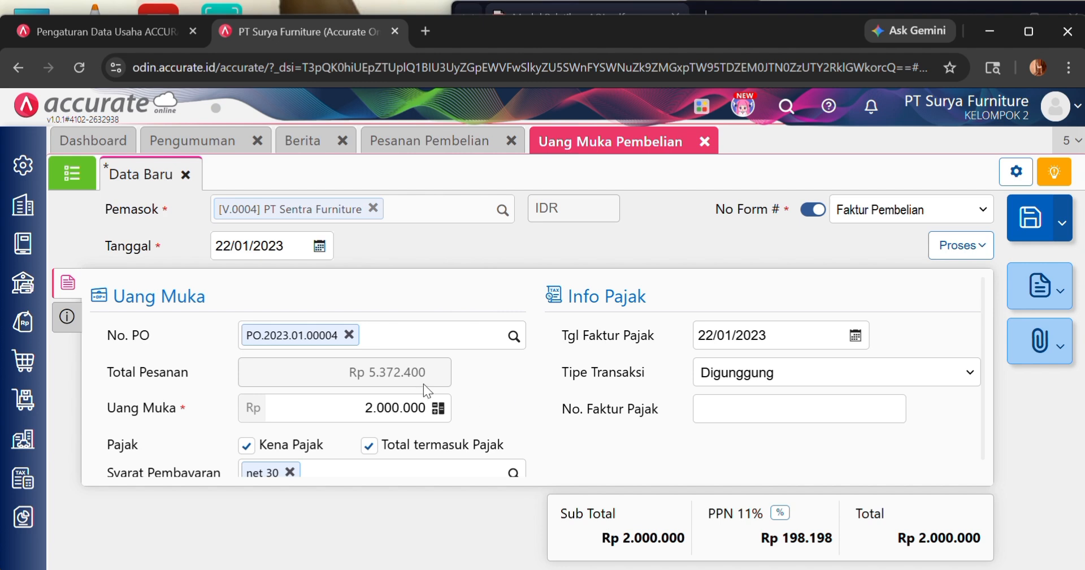
scroll(427, 390, "down", 1)
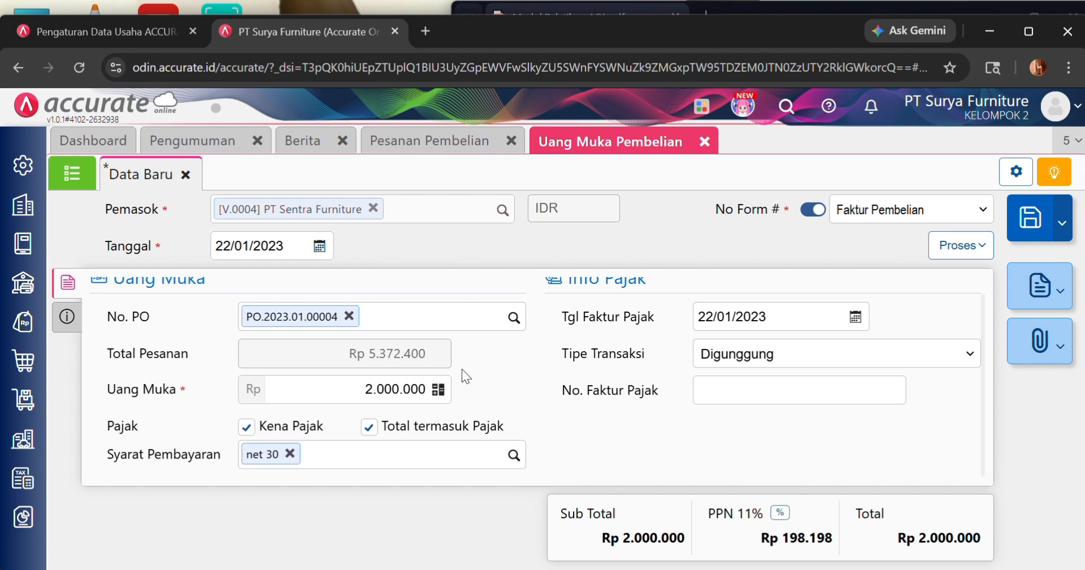
left_click(67, 315)
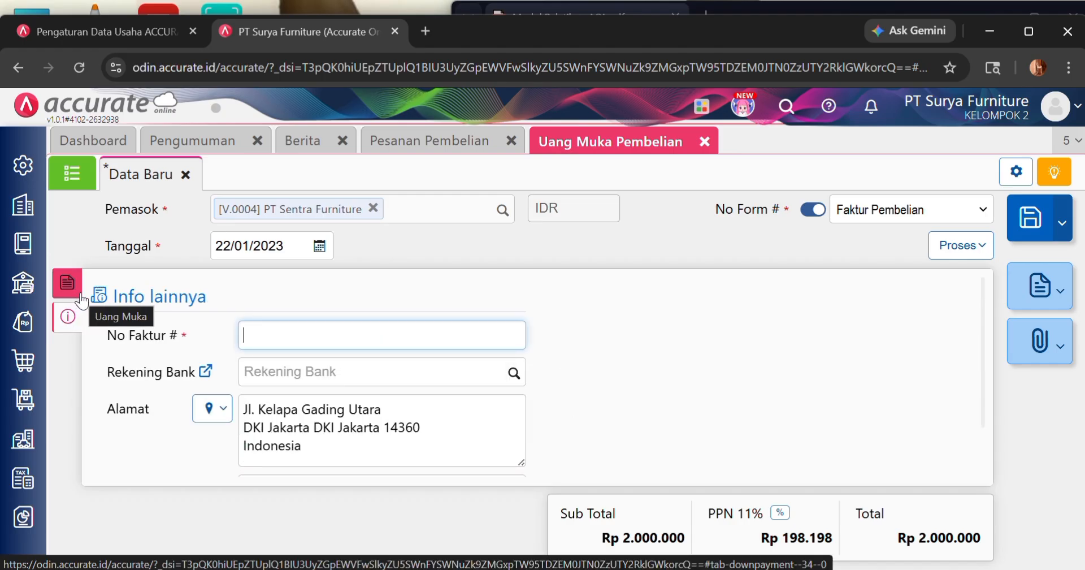
left_click(68, 282)
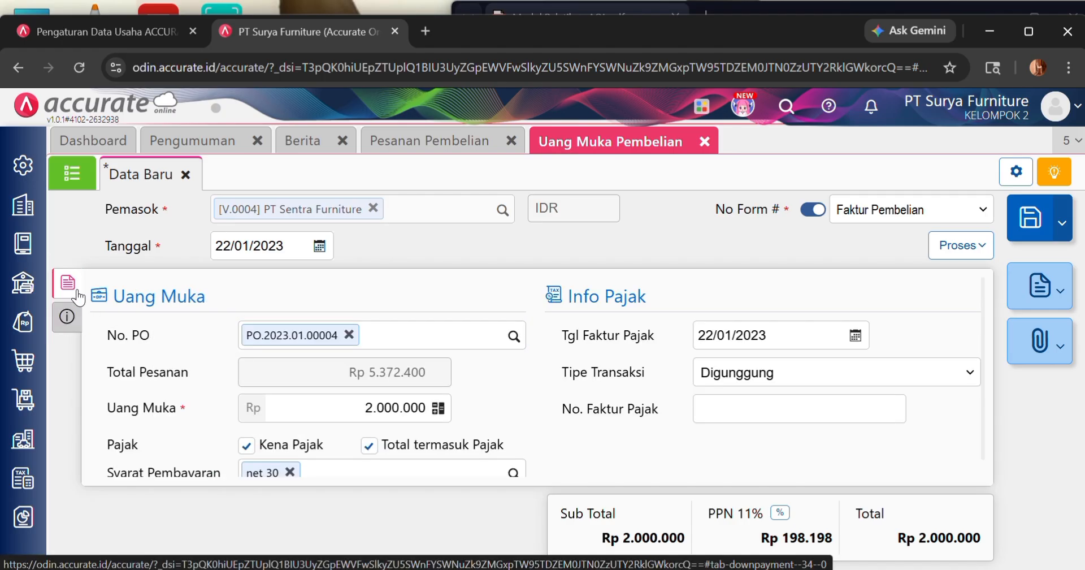
left_click(70, 317)
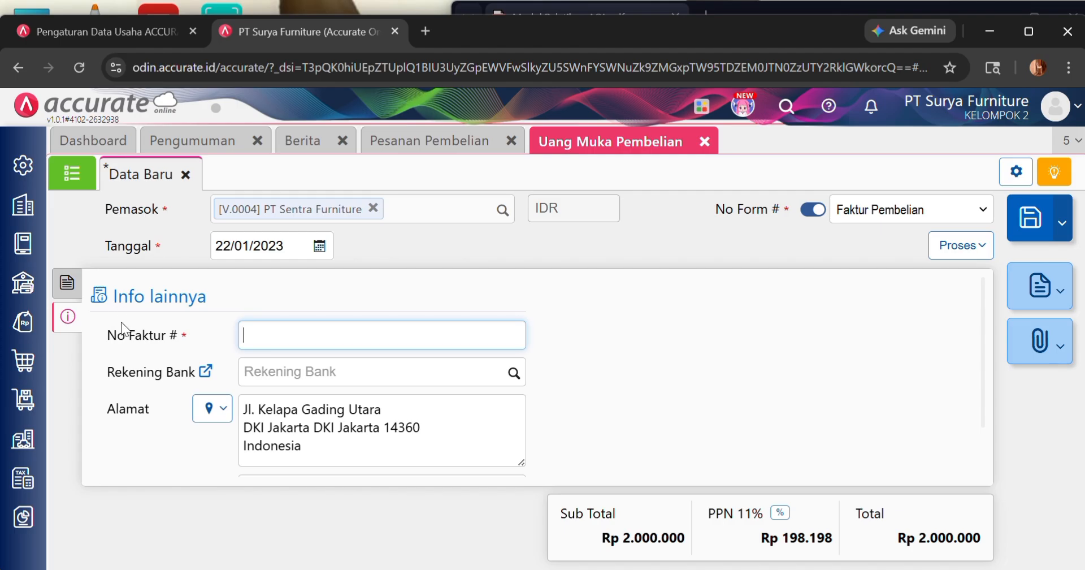
left_click(66, 283)
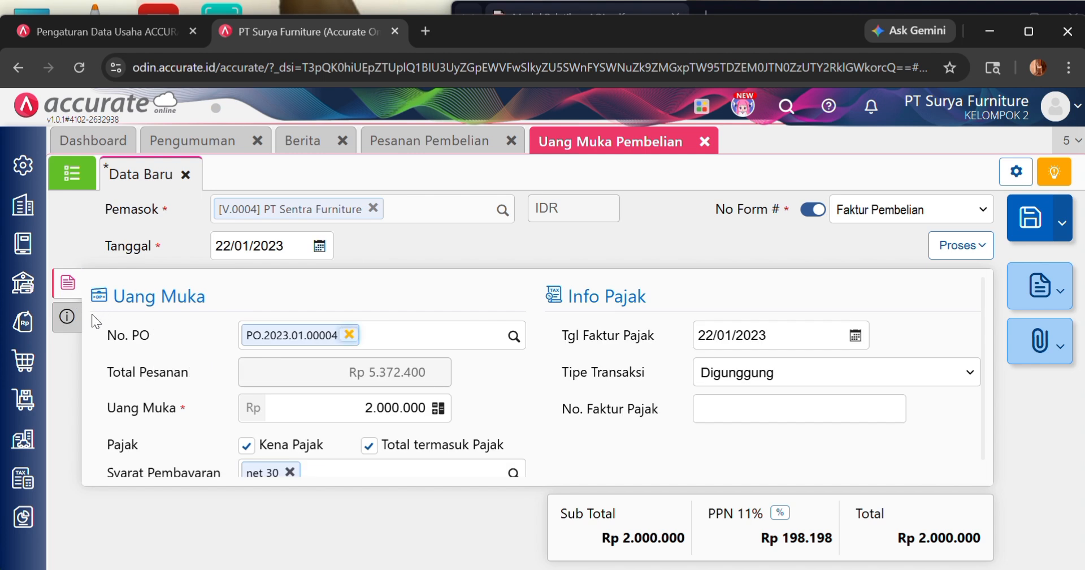
- Copy the down payment's invoice number DP/1819 from the training PDF into No Faktur # under Info lainnya
left_click(67, 317)
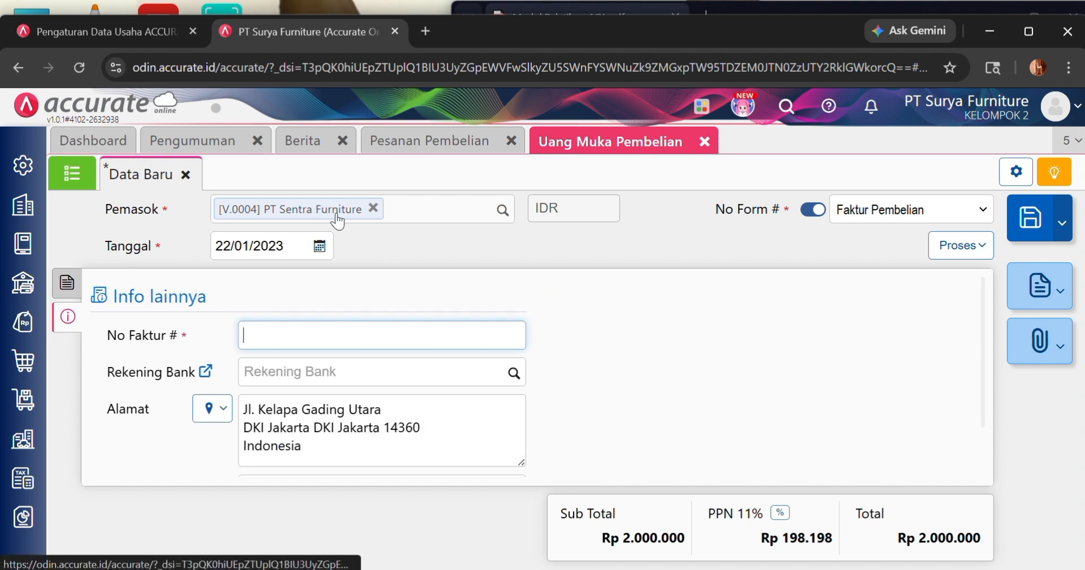
left_click(754, 9)
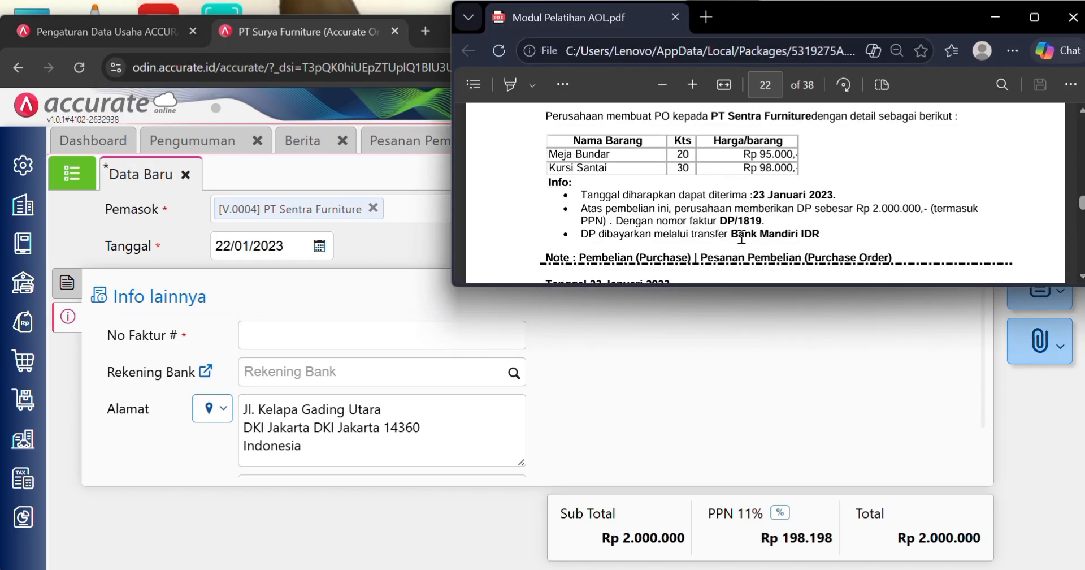
left_click_drag(766, 217, 721, 223)
key("ctrl+c")
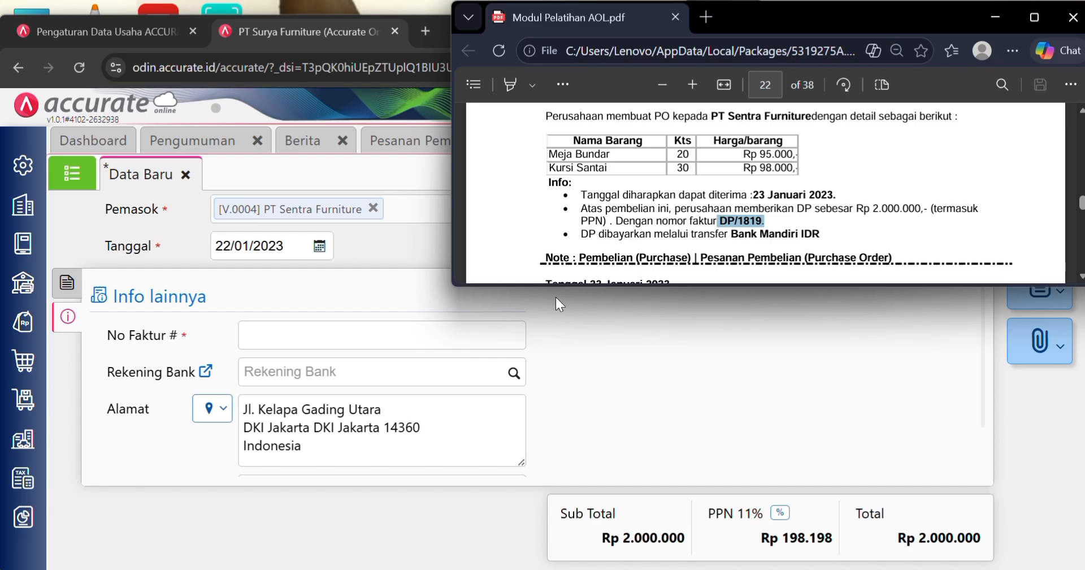
left_click(351, 342)
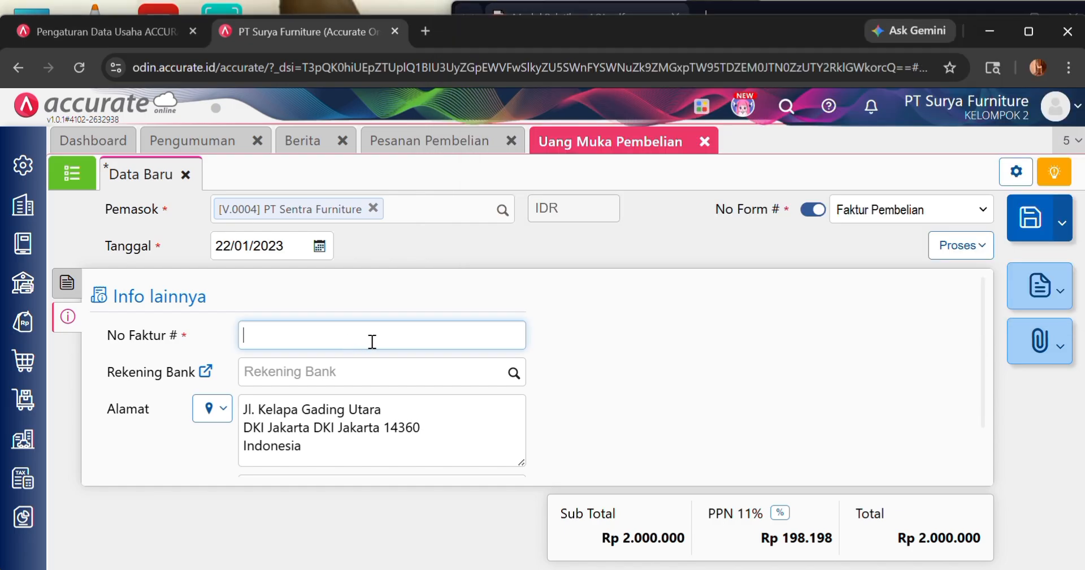
key("ctrl+v")
- Clear No Faktur #, reread the 22 Januari details in the PDF, and put the same invoice number back
left_click_drag(305, 338, 236, 344)
key("ctrl+c")
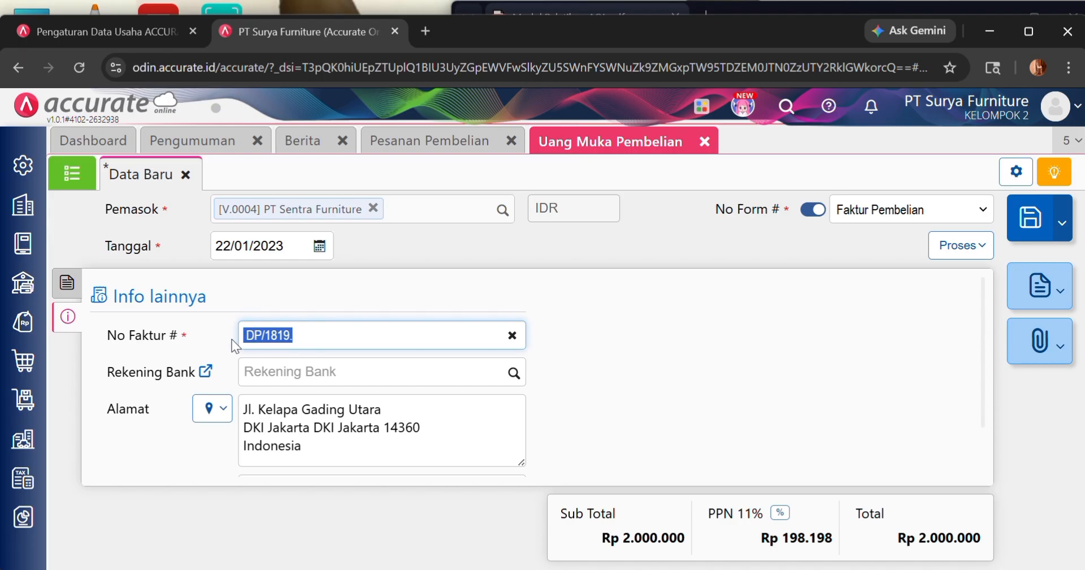
key("BackSpace")
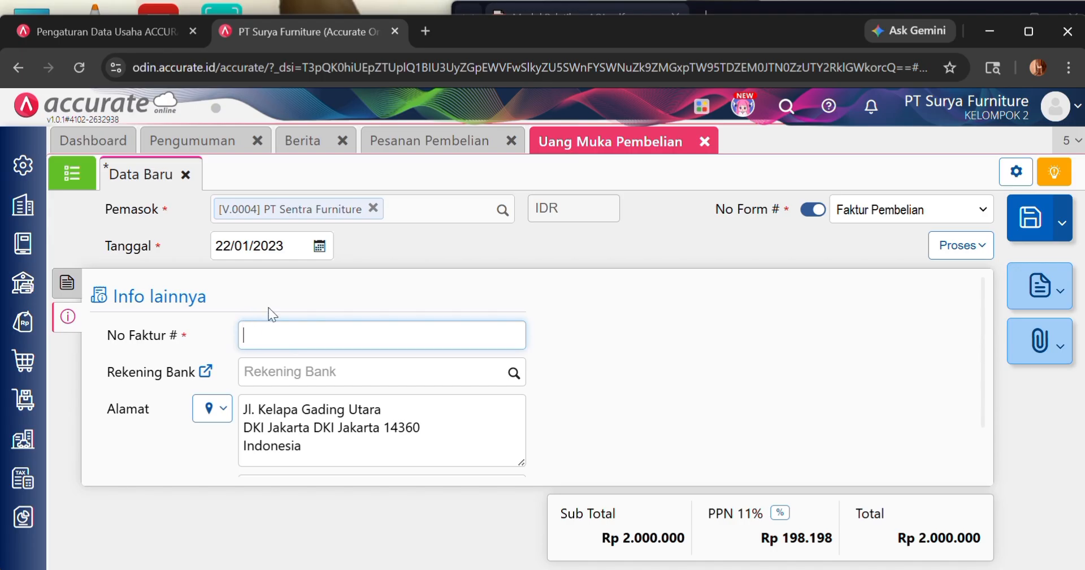
left_click(740, 2)
scroll(696, 190, "up", 3)
scroll(701, 194, "down", 1)
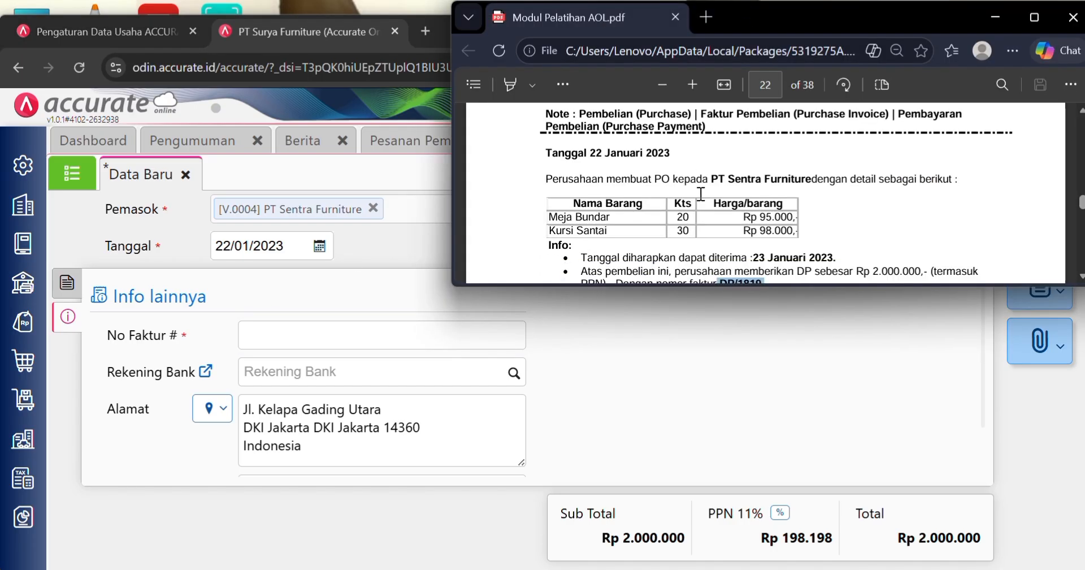
scroll(700, 194, "down", 1)
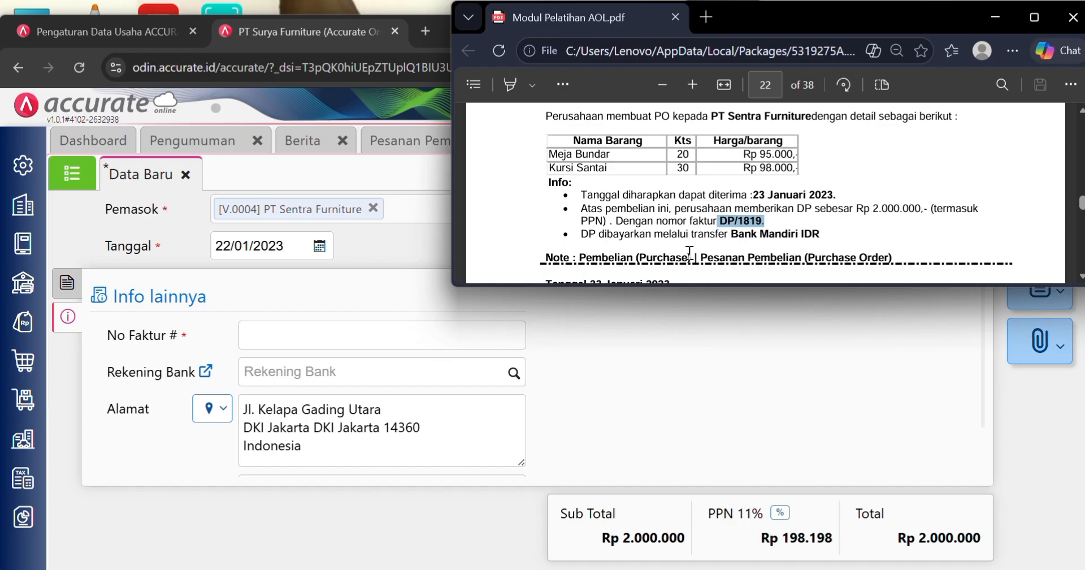
left_click(339, 330)
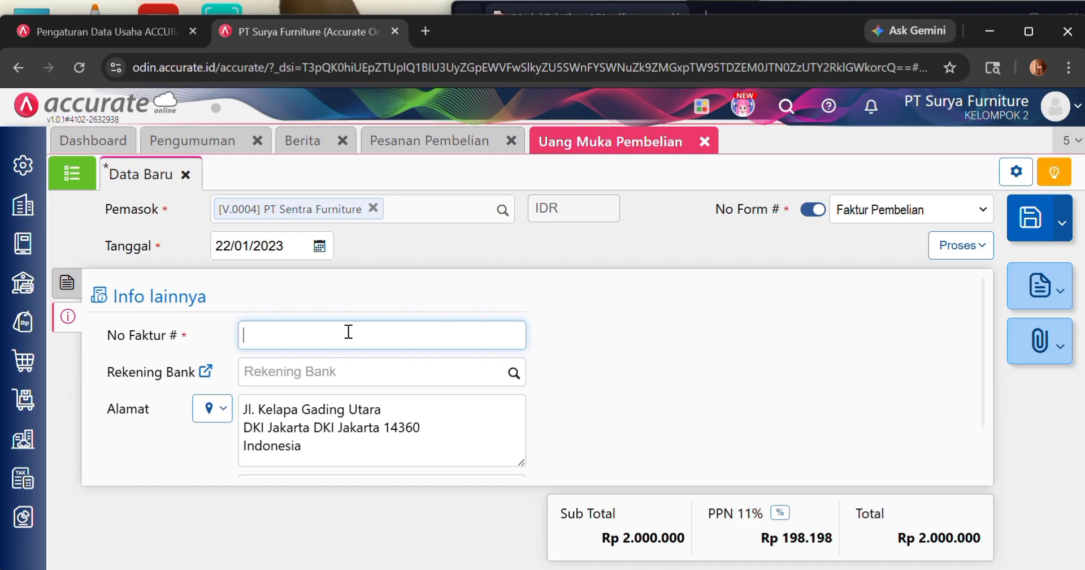
key("ctrl+v")
- Choose PT Sentra Furniture's Mandiri account as the Rekening Bank and save the down payment
left_click(509, 374)
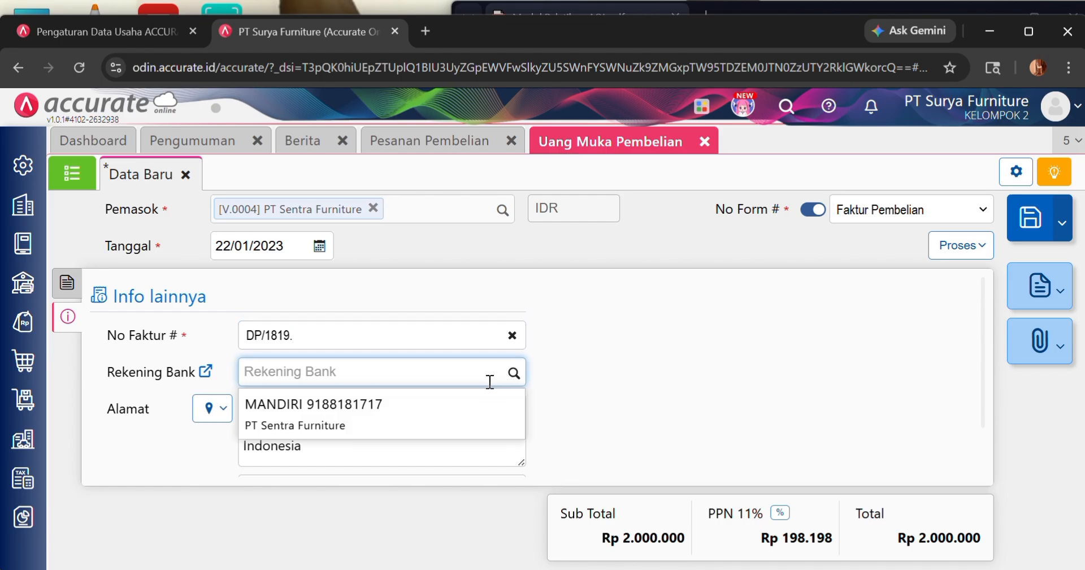
left_click(68, 284)
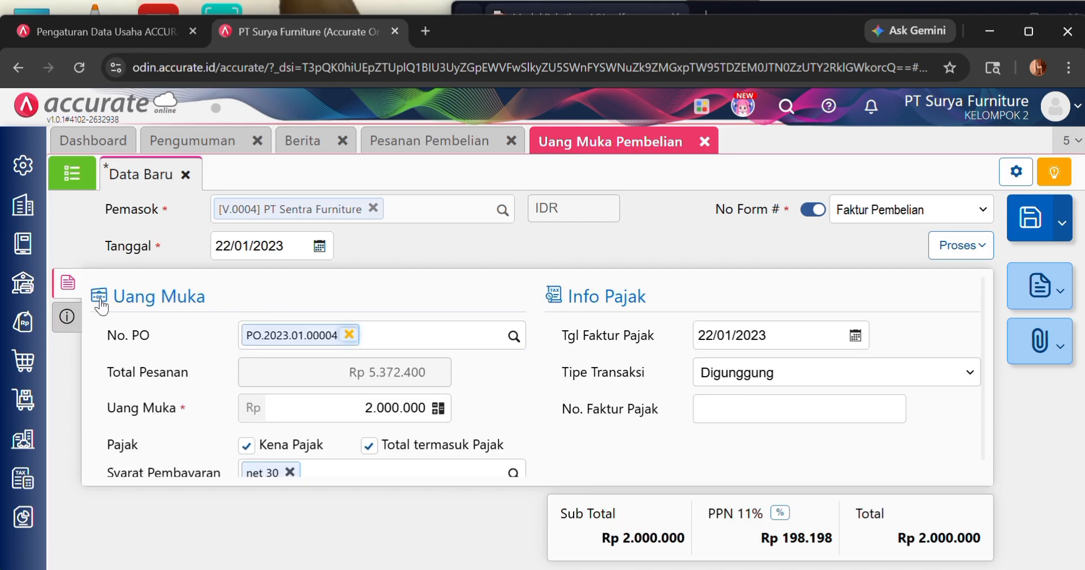
left_click(67, 316)
left_click(510, 375)
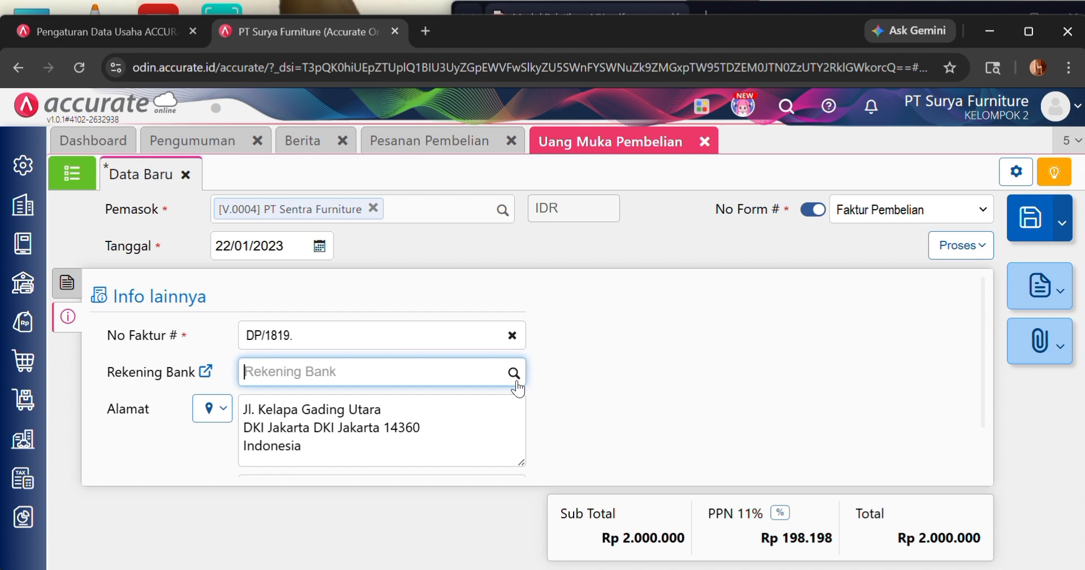
left_click(406, 409)
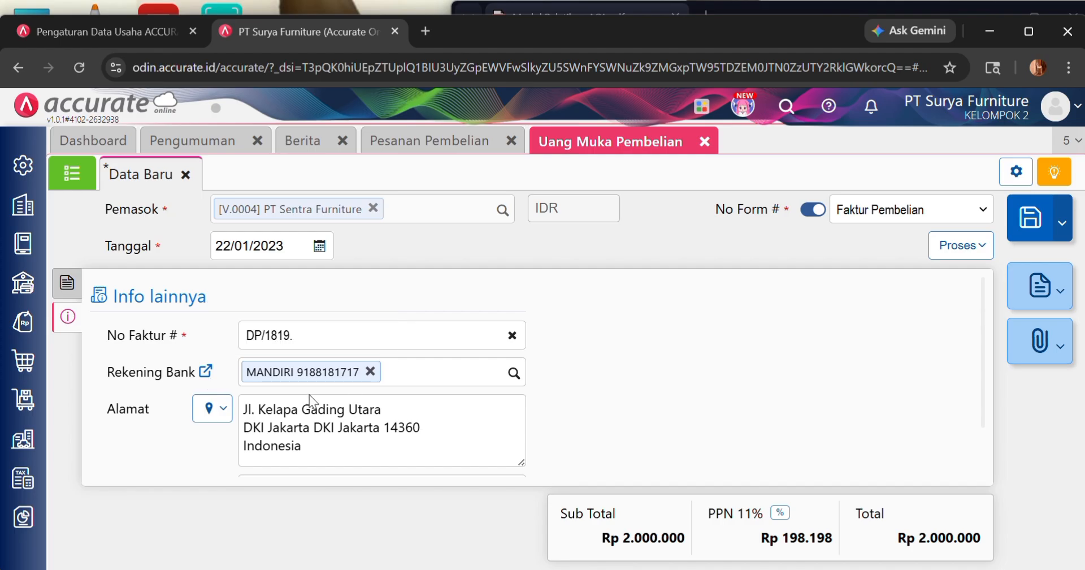
left_click(72, 285)
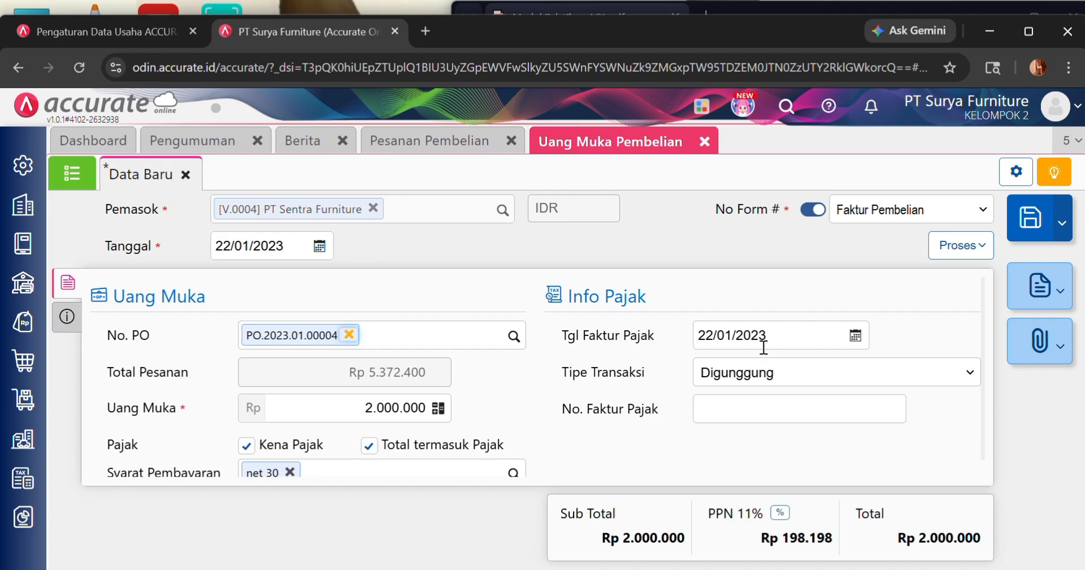
left_click(1034, 222)
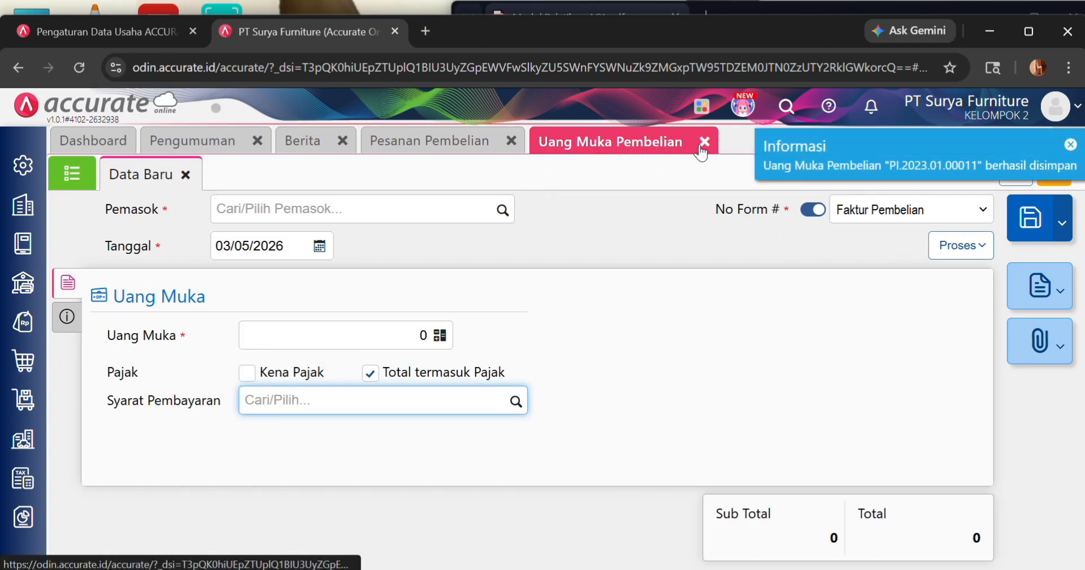
- Read the 23 Januari 2023 goods receipt exercise for PT Sentra Furniture in the training PDF
left_click(789, 4)
scroll(723, 197, "down", 2)
scroll(723, 198, "down", 2)
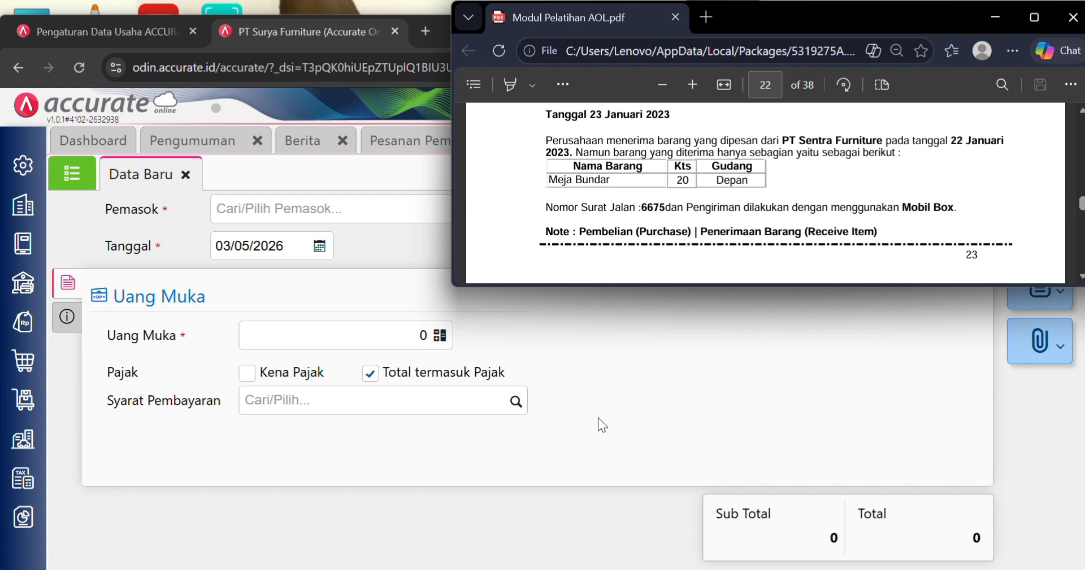
left_click(628, 418)
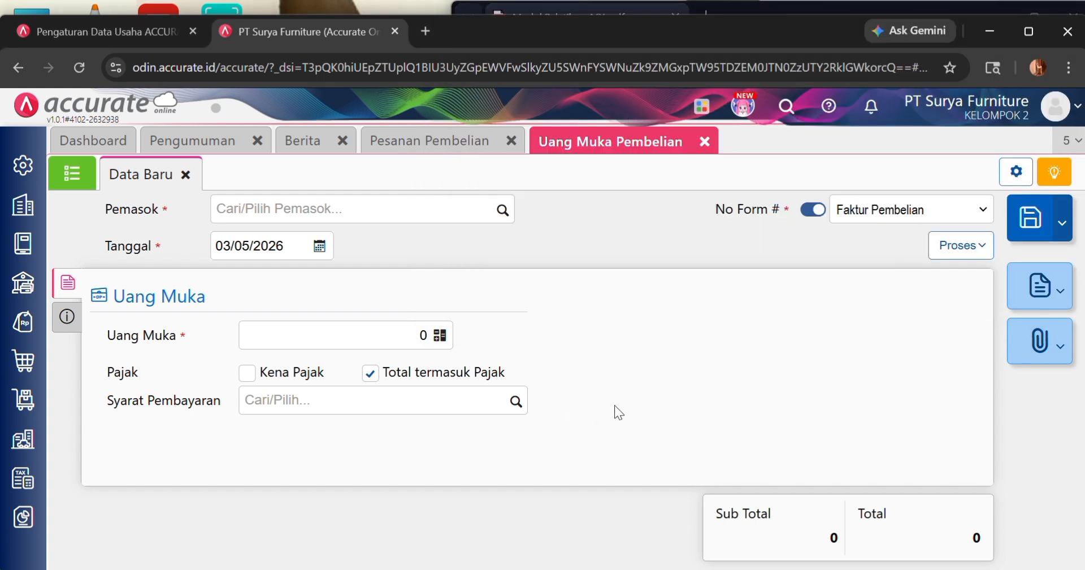
- Close the down payment and purchase order forms, and start a Penerimaan Barang with PT Sentra Furniture as Terima dari
left_click(705, 142)
left_click(511, 140)
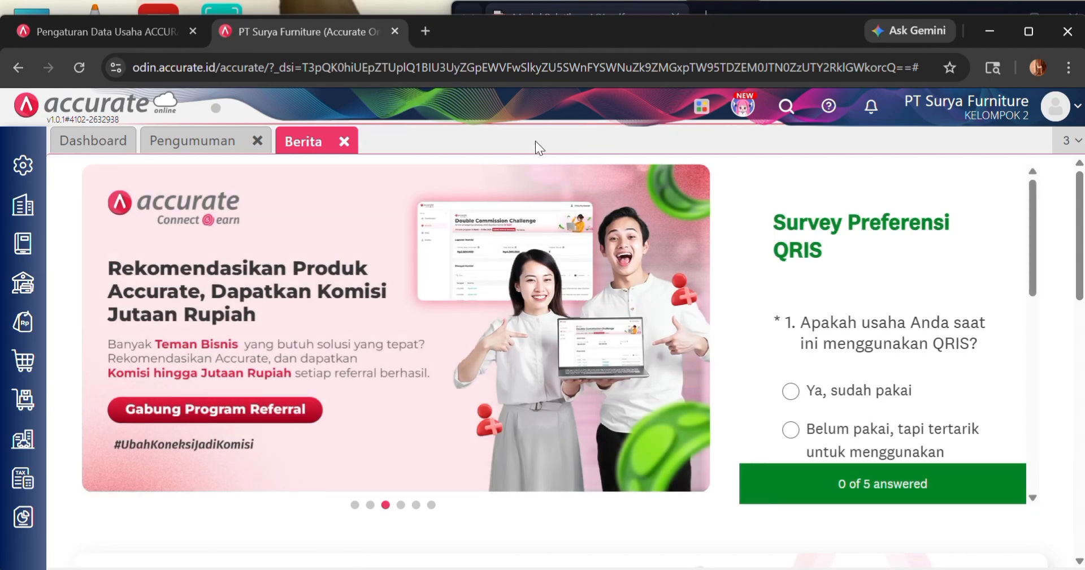
left_click(33, 373)
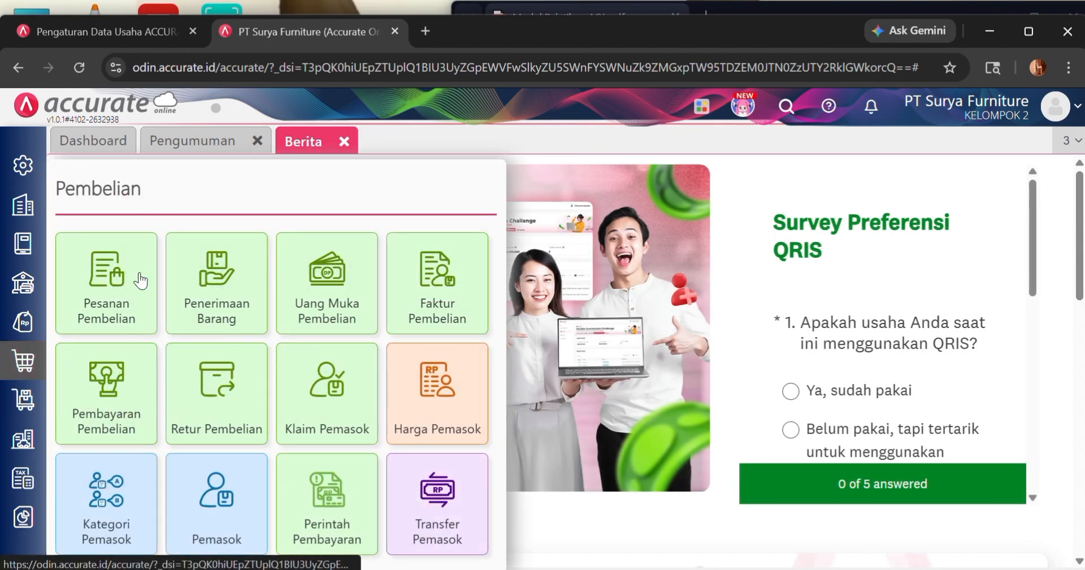
left_click(201, 285)
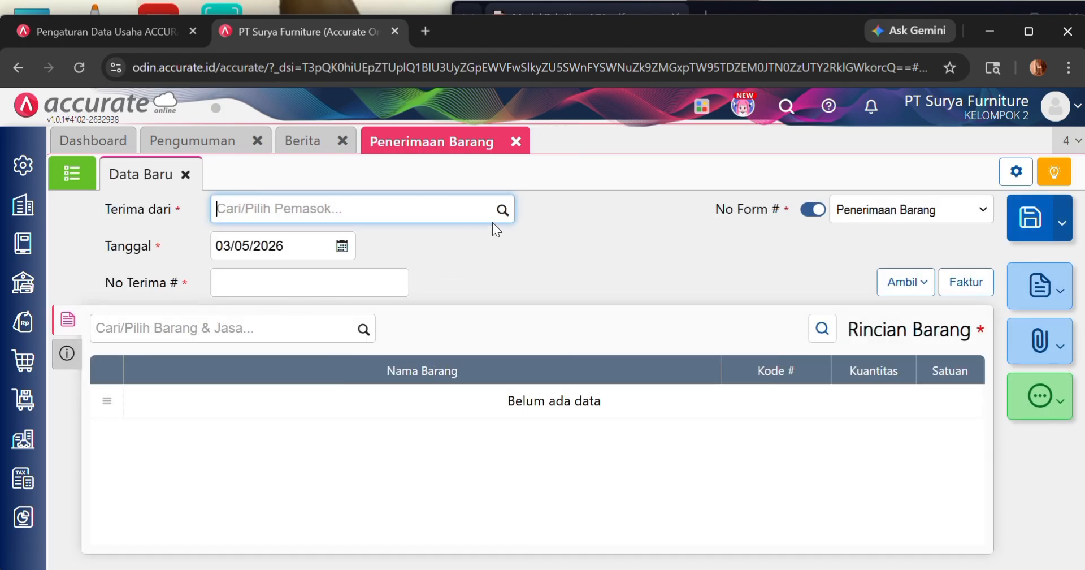
left_click(502, 212)
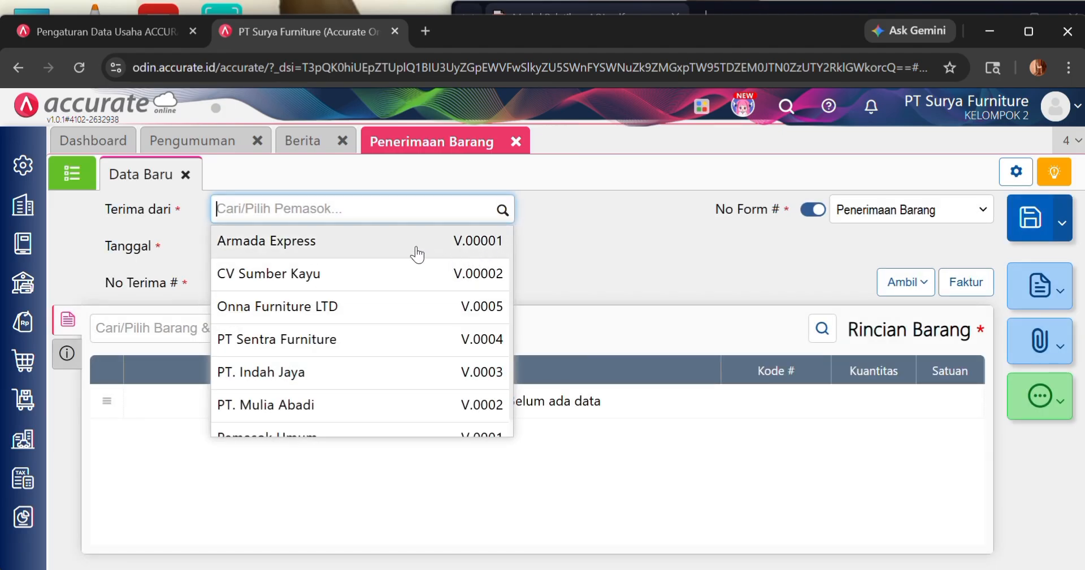
left_click(339, 345)
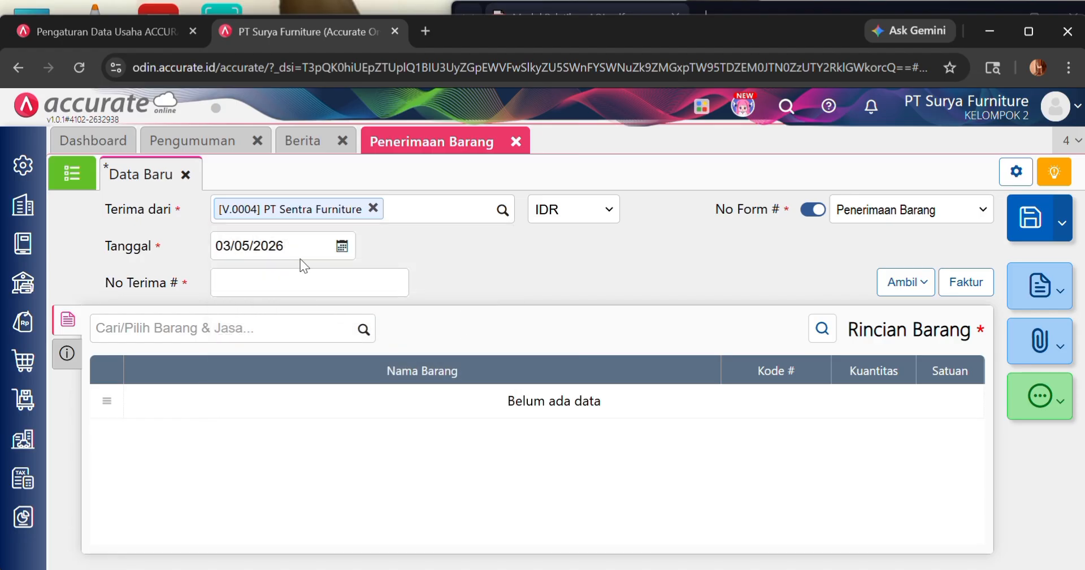
- Set the goods receipt date to 23/01/2023
left_click(308, 248)
type("23/01/202")
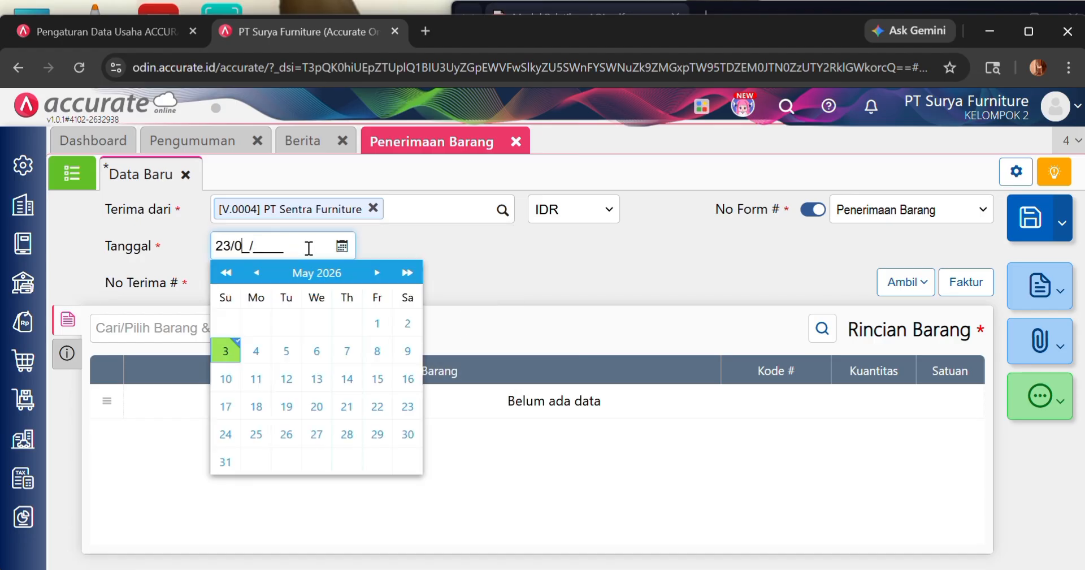
type("3")
left_click(508, 268)
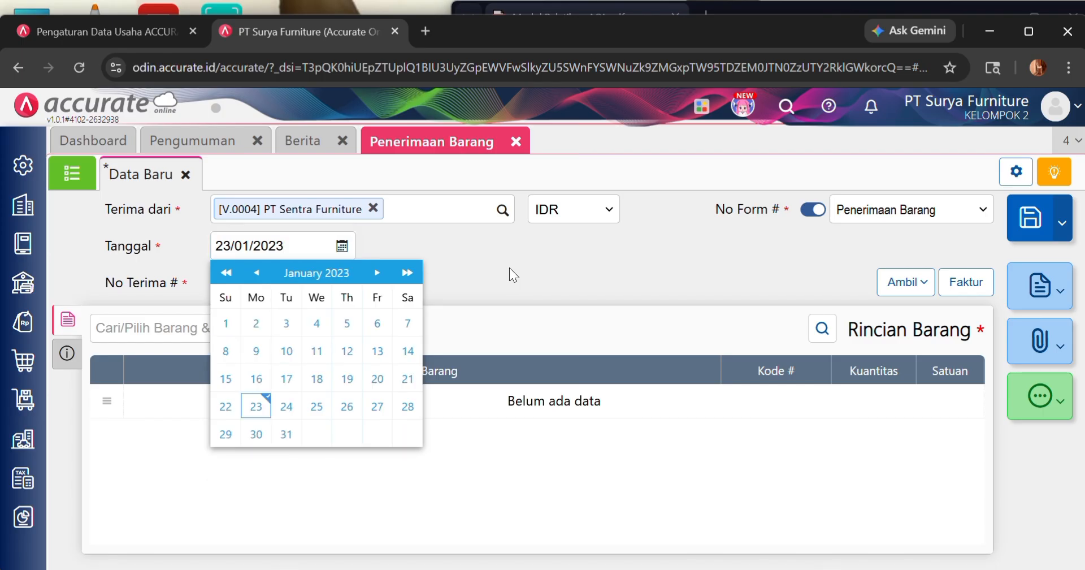
- Copy the delivery note number from the training module PDF and enter 6675 as the receipt number (No Terima)
left_click(359, 292)
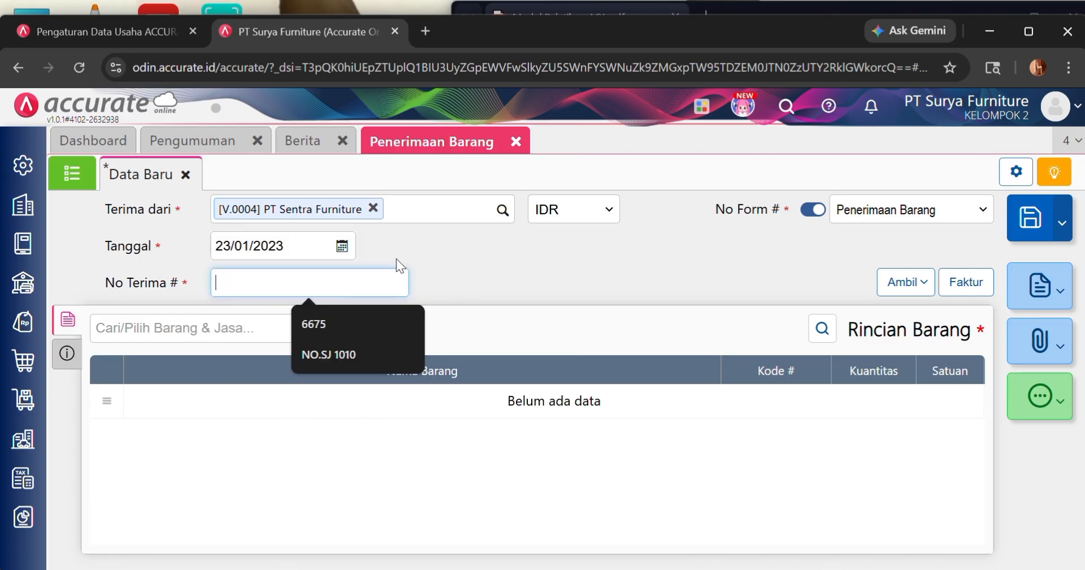
left_click(870, 8)
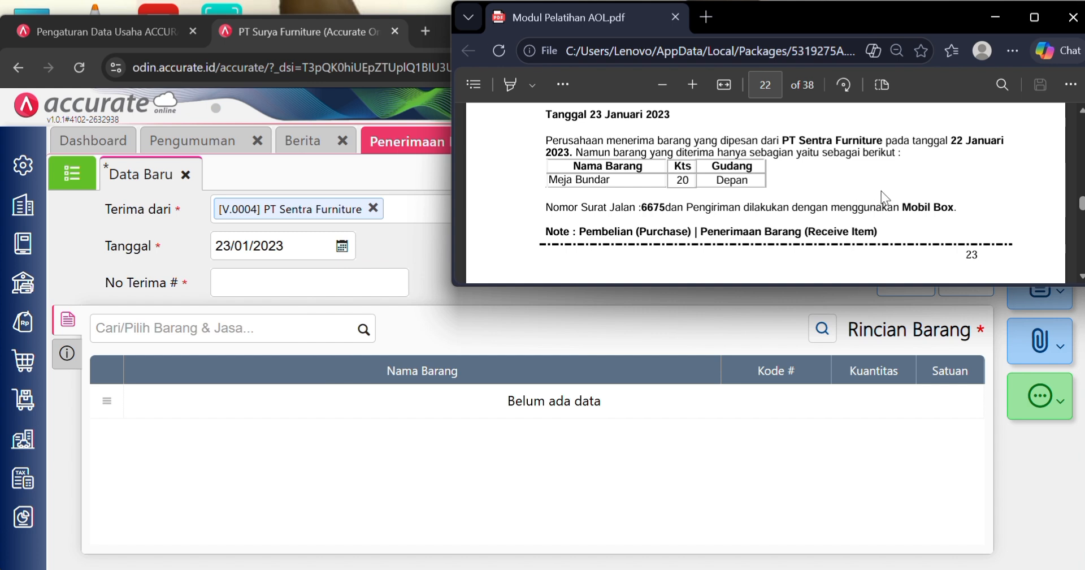
left_click_drag(639, 204, 663, 208)
key("ctrl+c")
left_click(378, 283)
key("ctrl+v")
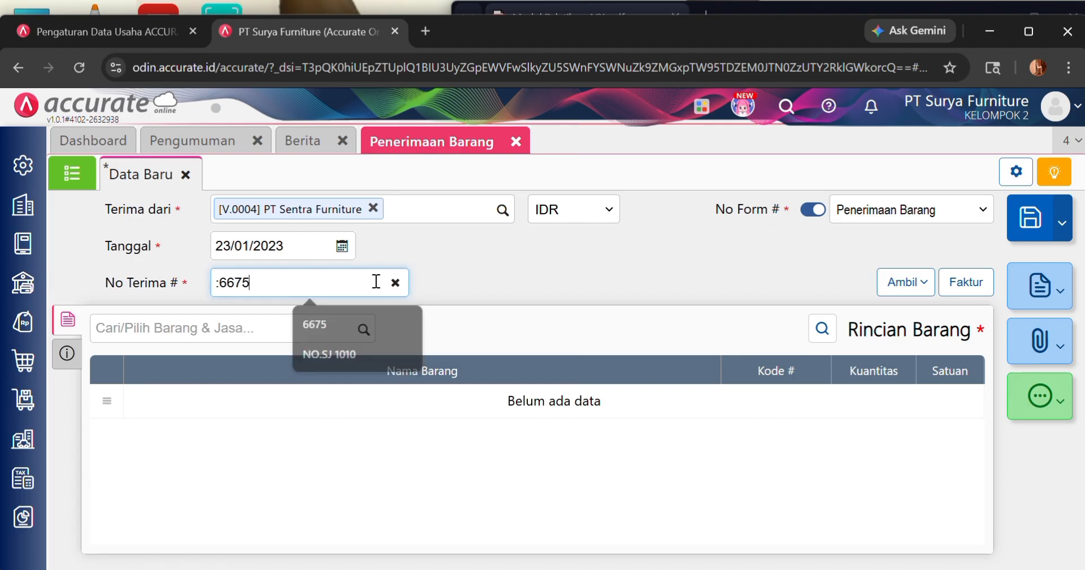
key("Home")
key("BackSpace")
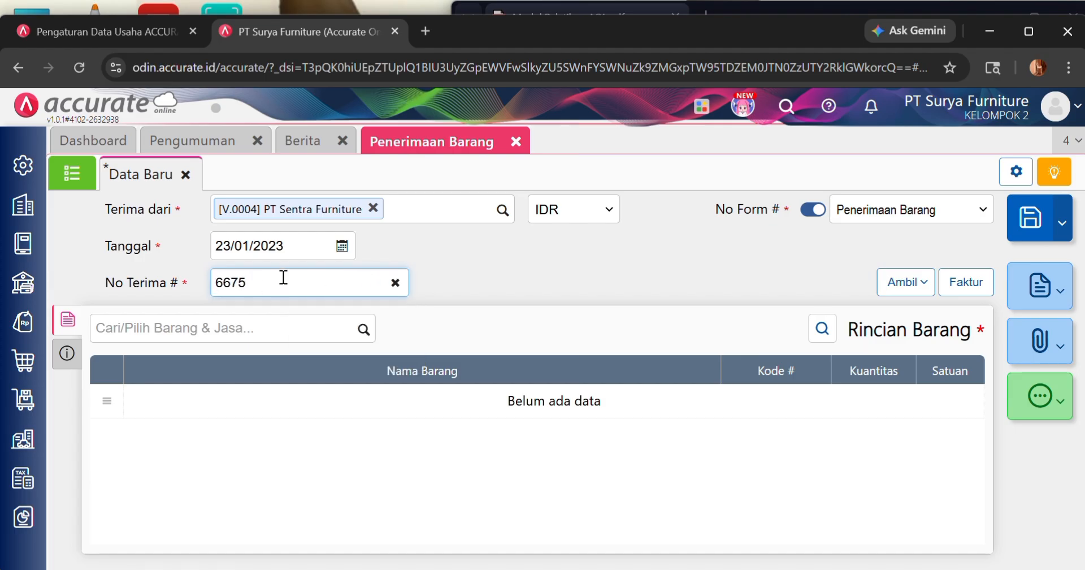
left_click(470, 351)
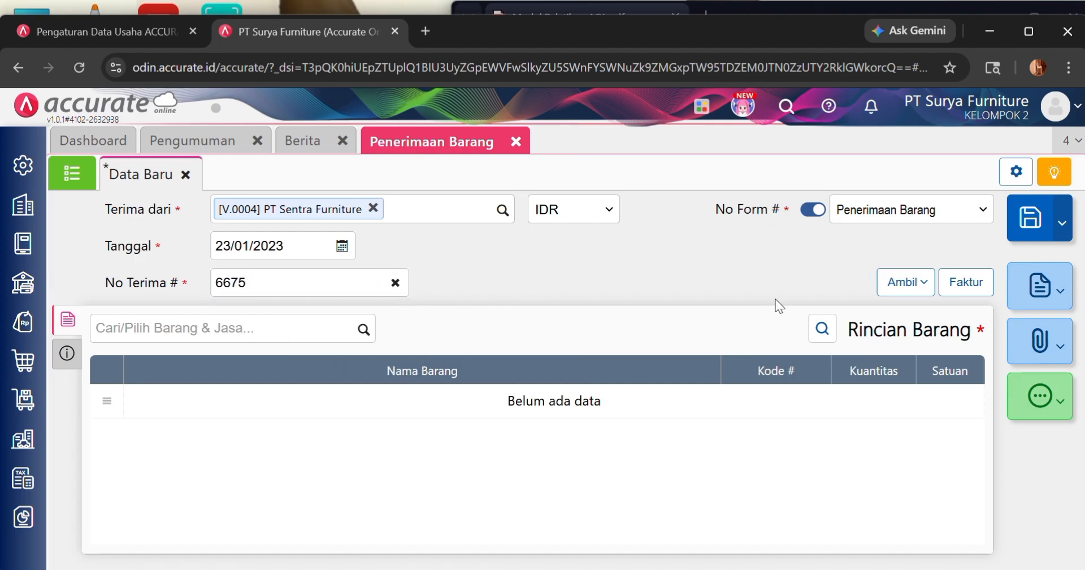
- Fill the receipt from the supplier's January 2023 purchase order, including only Meja Bundar and excluding Kursi Santai
left_click(891, 293)
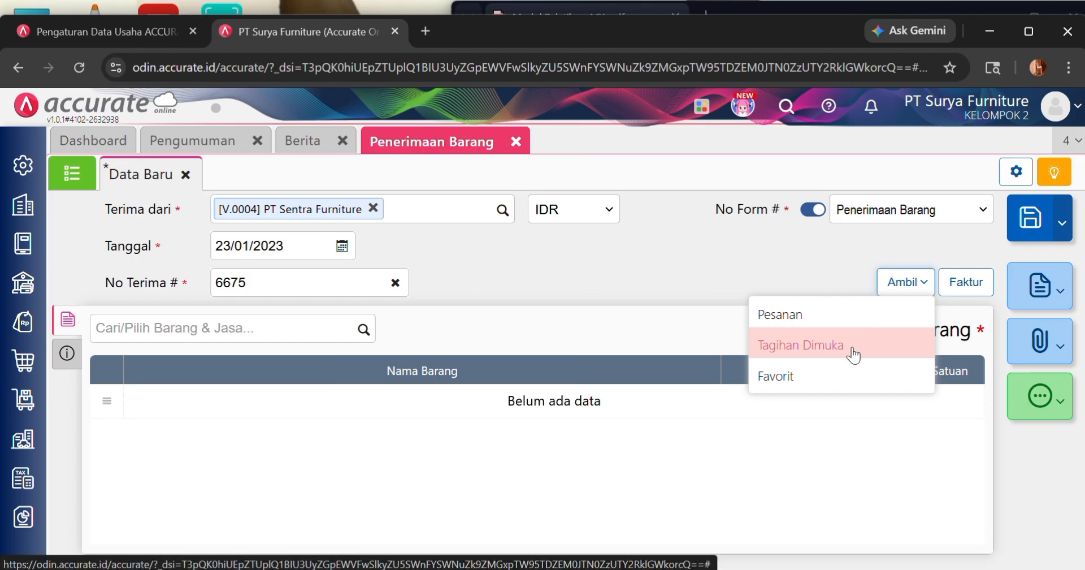
left_click(840, 315)
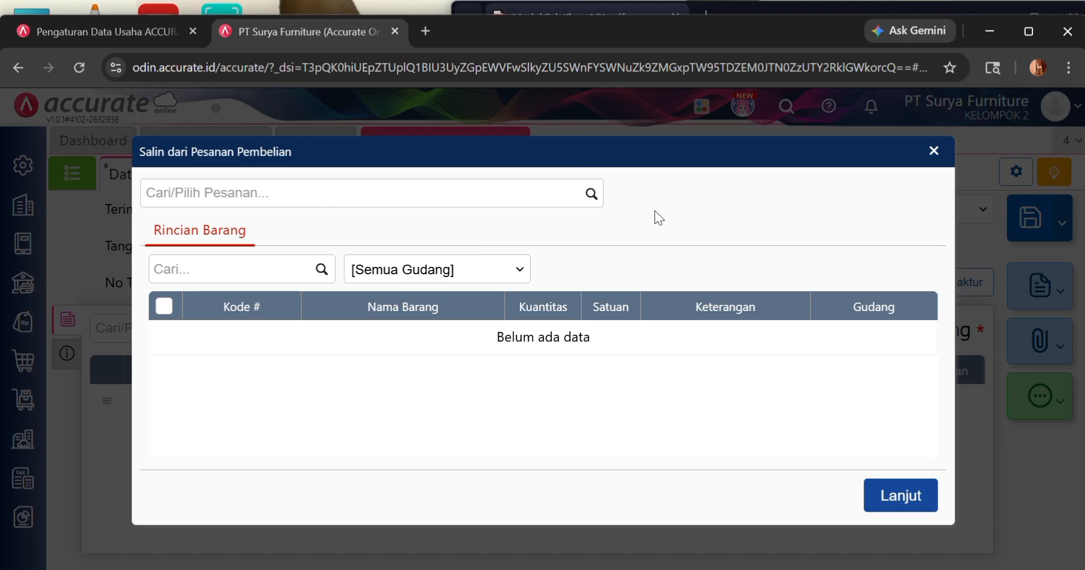
left_click(594, 199)
left_click(475, 234)
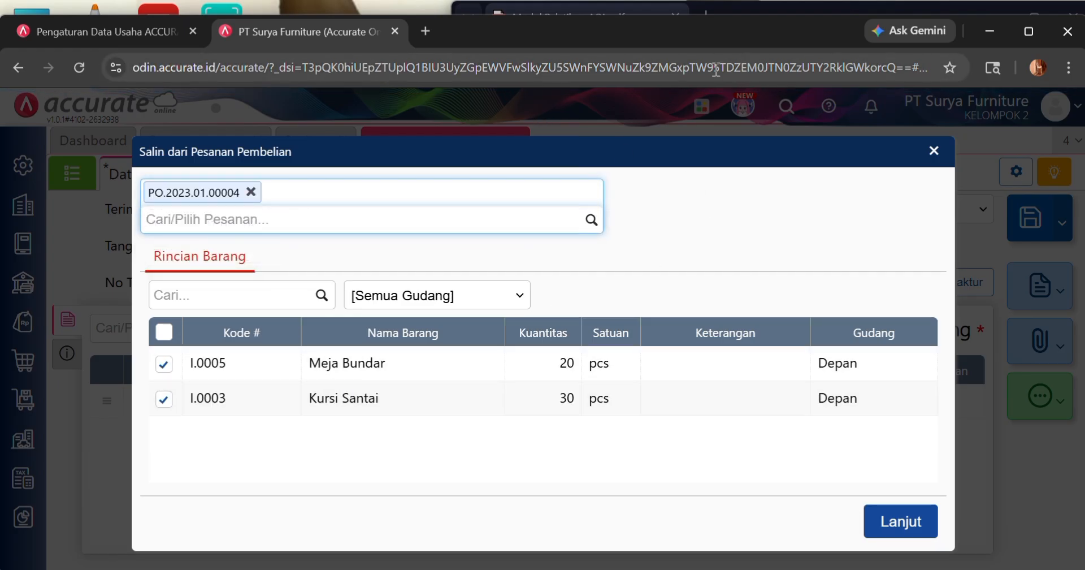
left_click(903, 8)
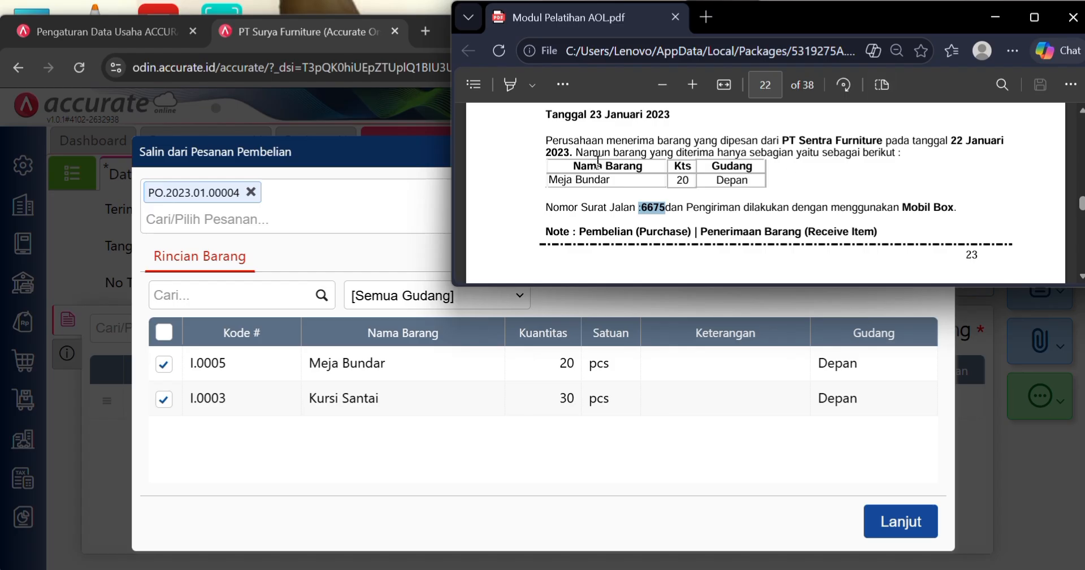
left_click_drag(543, 180, 615, 180)
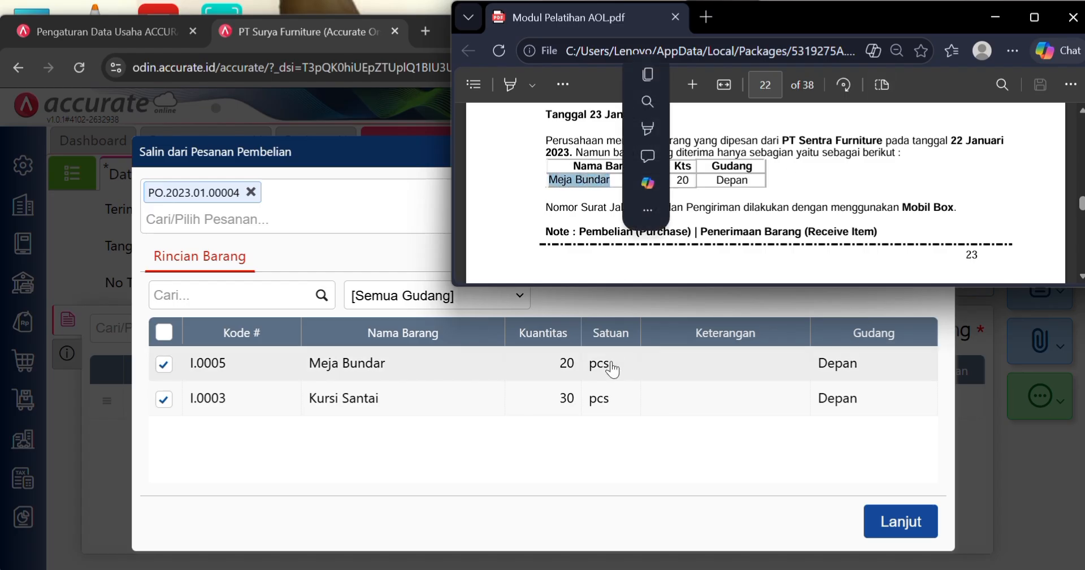
left_click(378, 439)
left_click(163, 399)
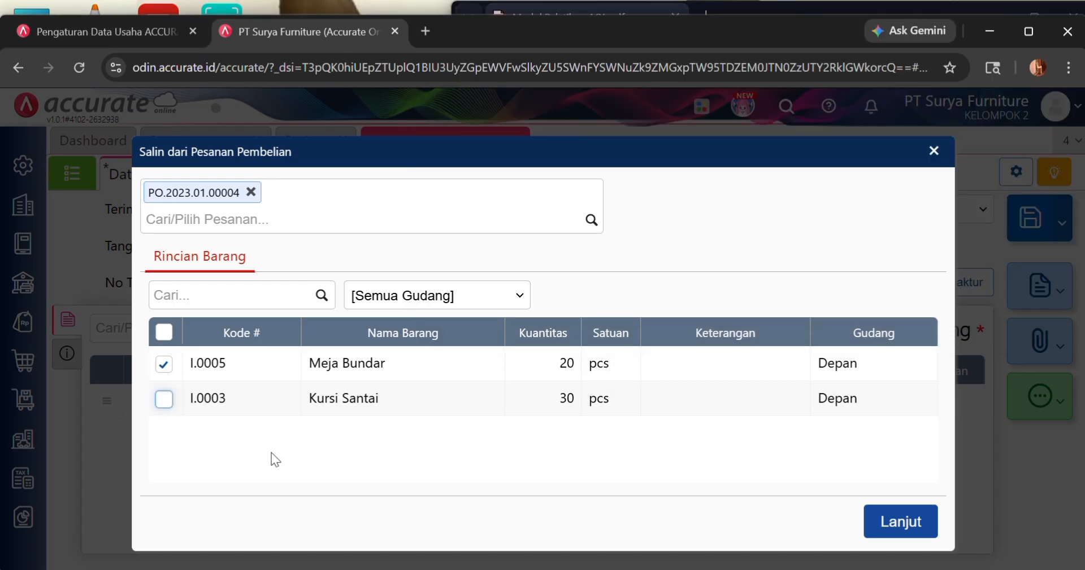
left_click(881, 522)
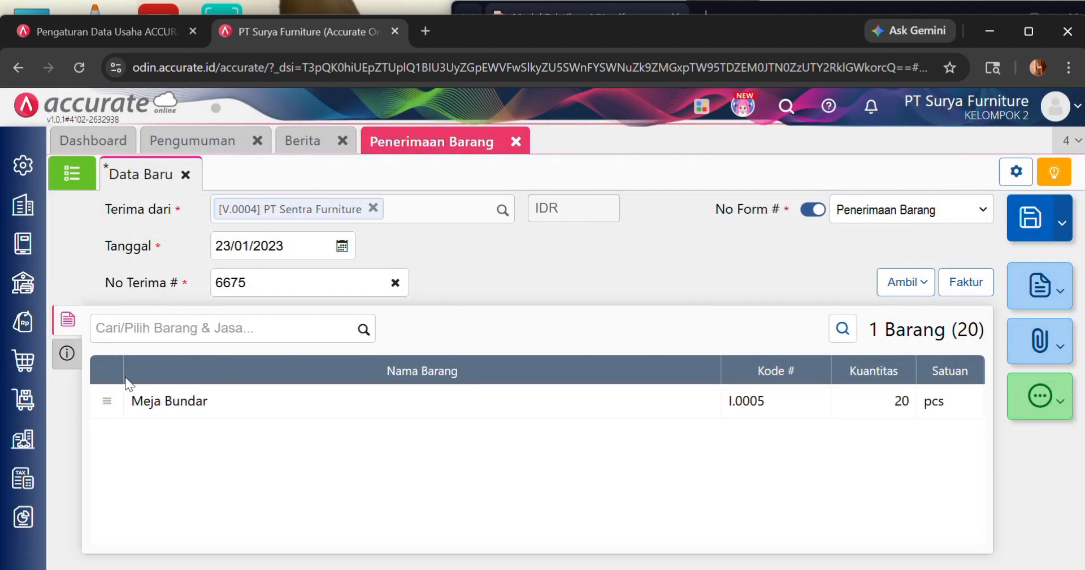
- Replace the receipt's description with "penerimaan sebagian pesanan" and set the shipping method to Mobil Box
left_click(67, 353)
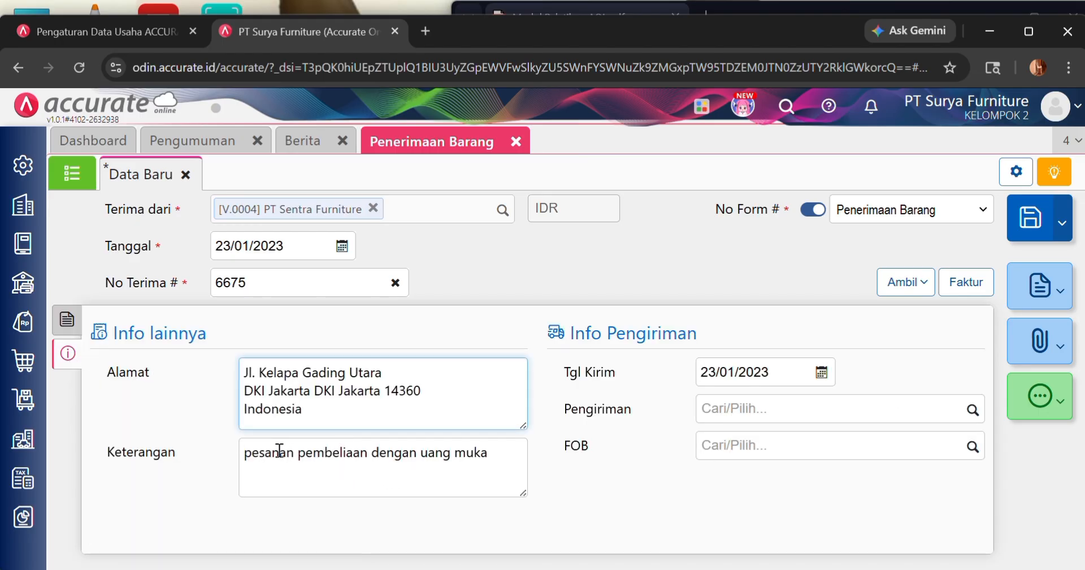
left_click_drag(244, 452, 536, 483)
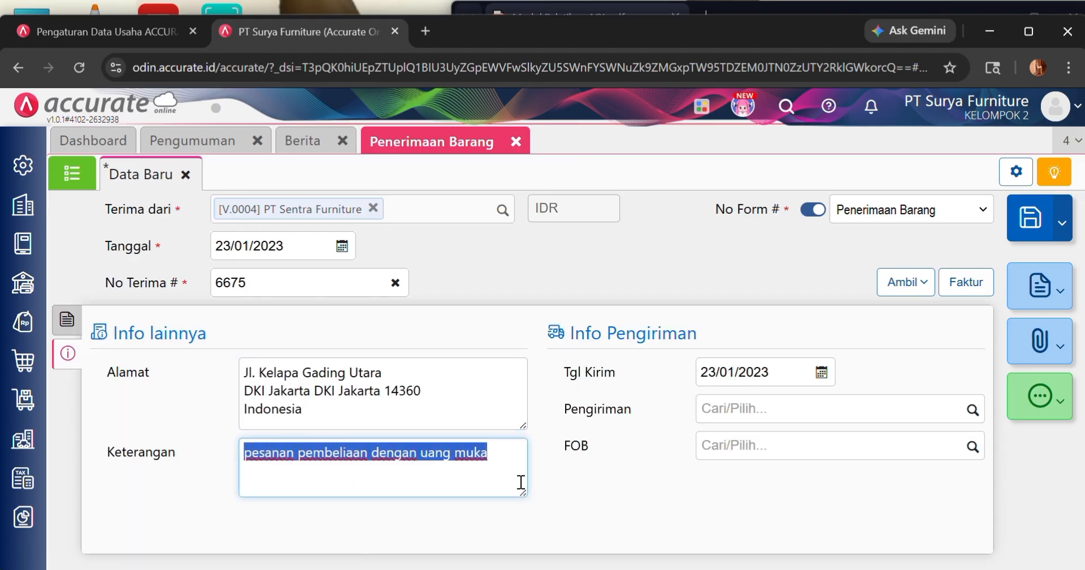
key("BackSpace")
type("penerimaan ")
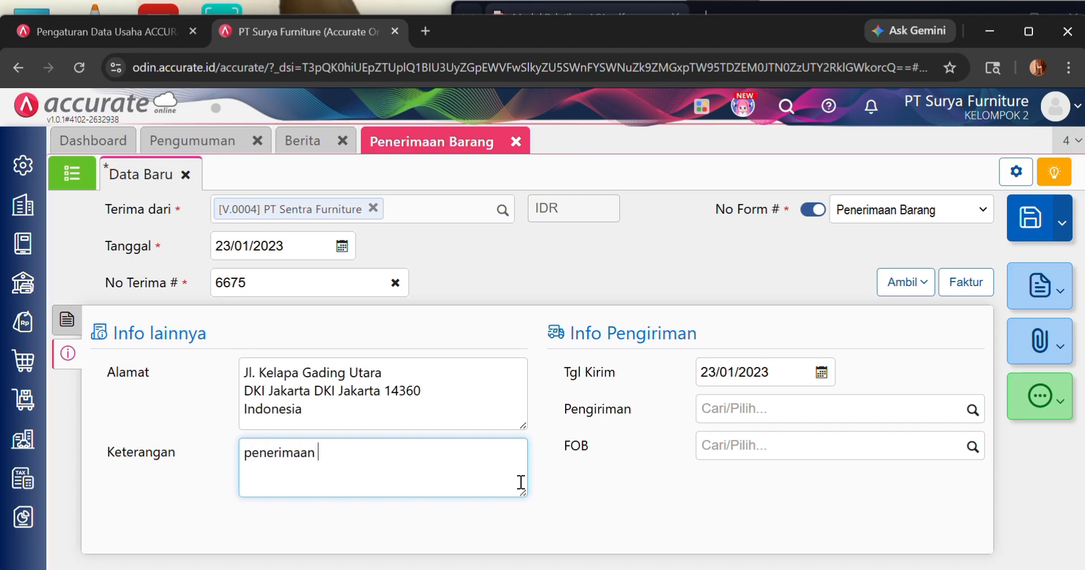
type("sebagi")
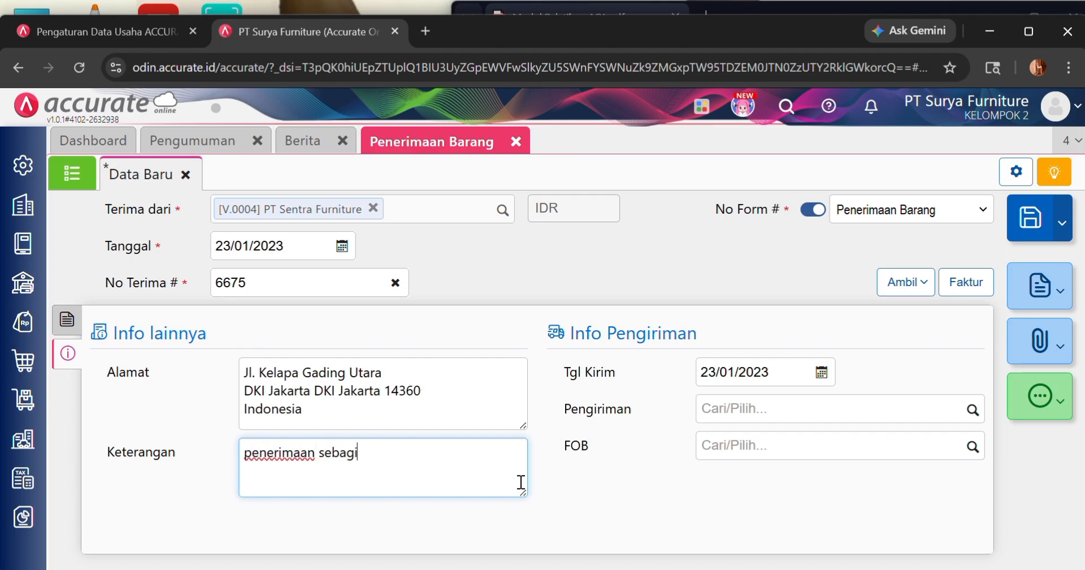
type("an pesanan")
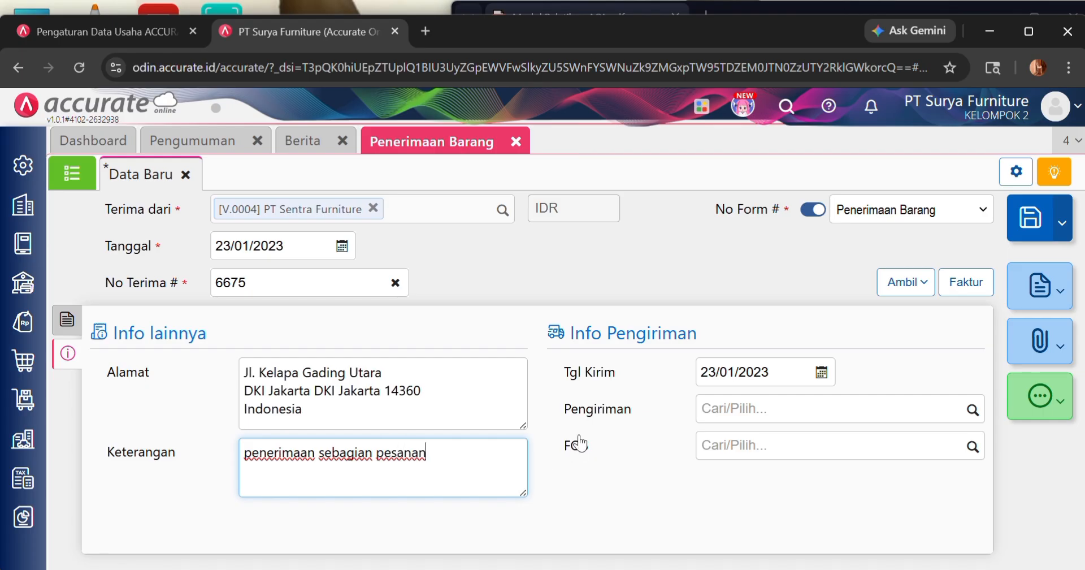
left_click(973, 410)
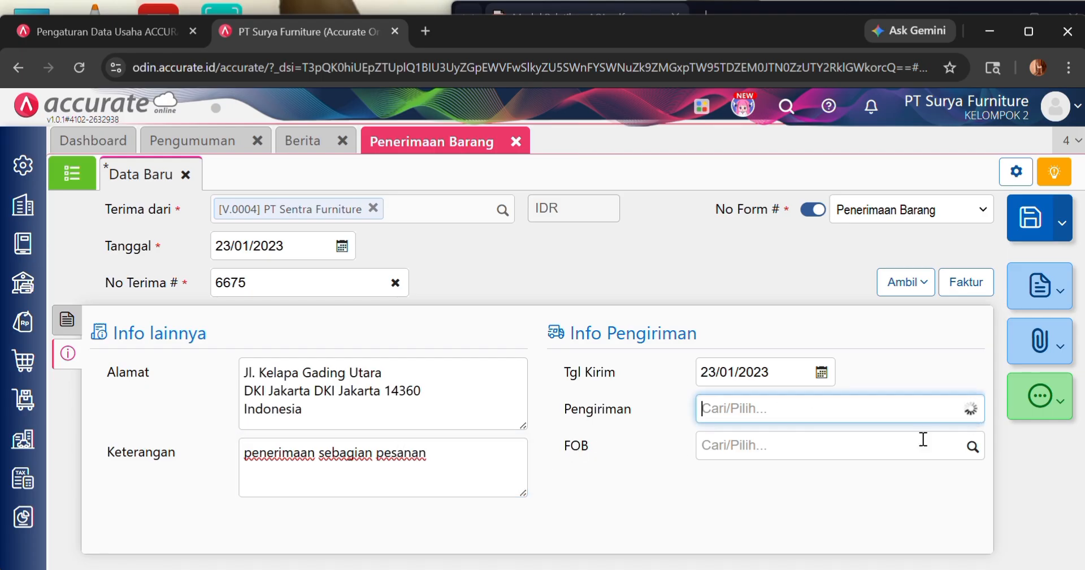
left_click(816, 445)
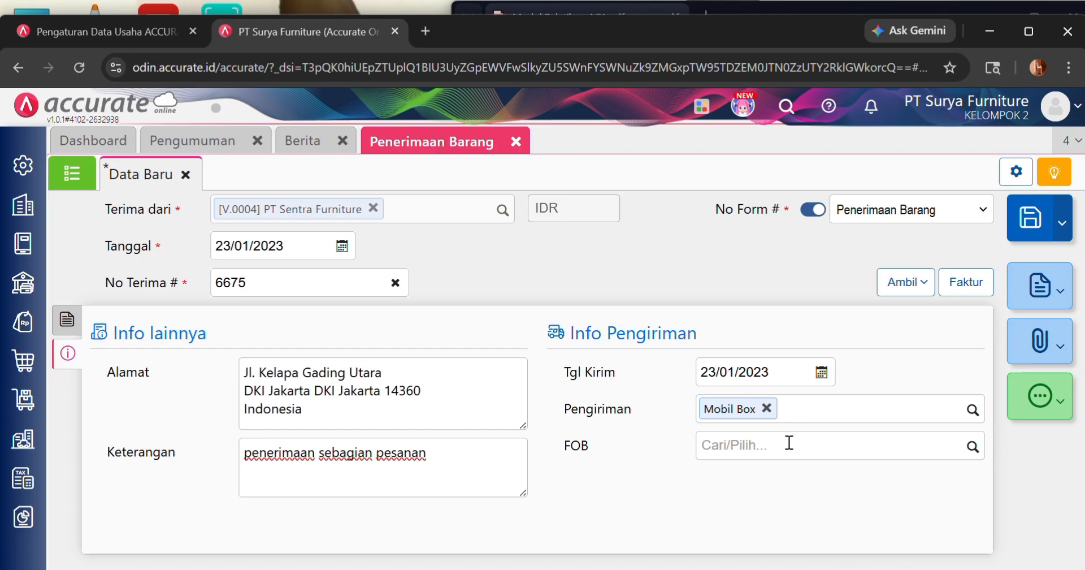
- Return to the receipt's item list and save the goods receipt
left_click(57, 325)
left_click(97, 329)
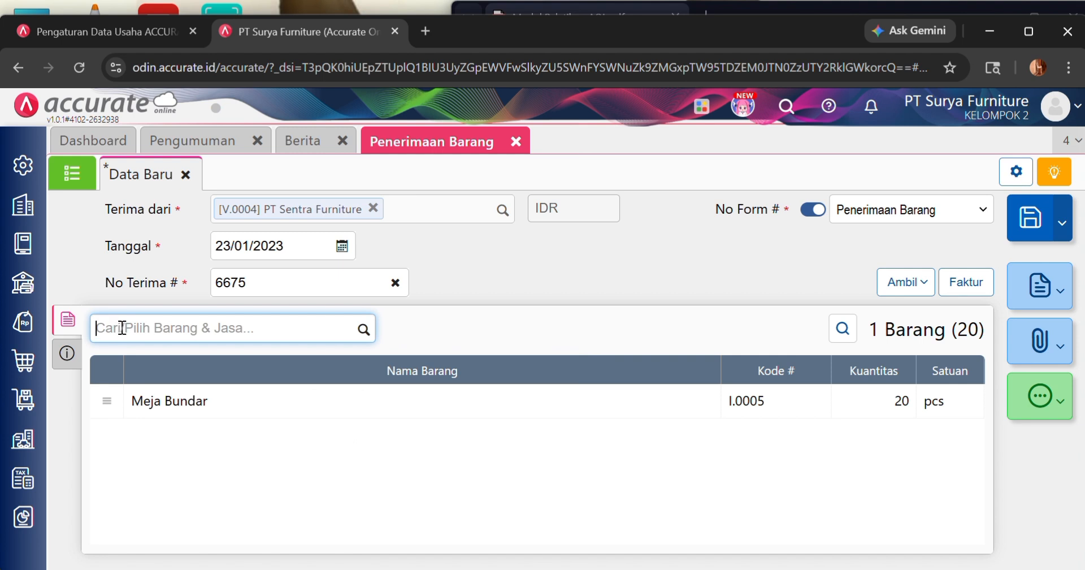
left_click(1047, 224)
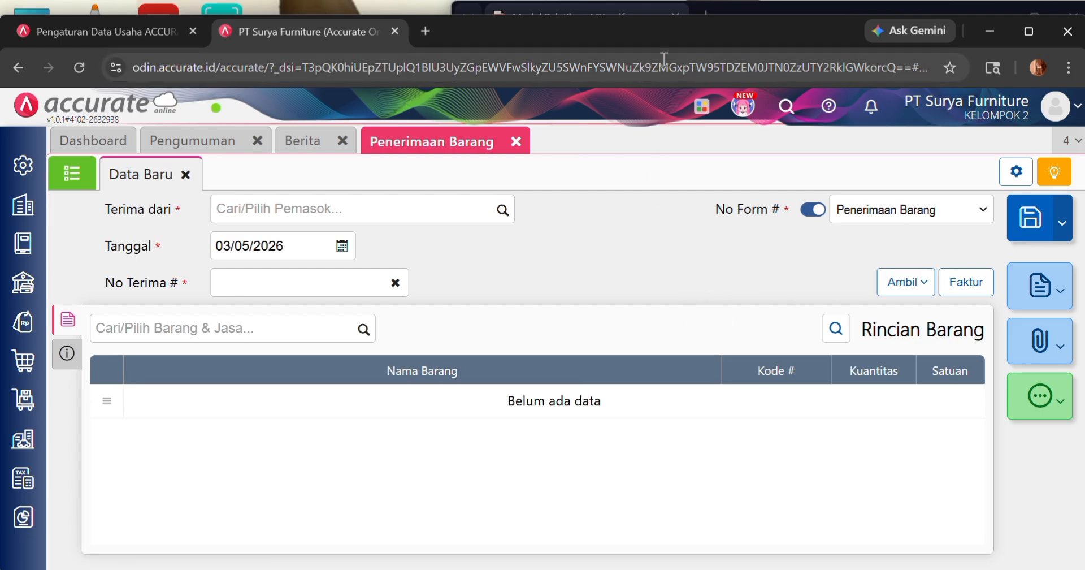
- Consult the 24 January exercise in the PDF and set the new receipt's supplier to PT Sentra Furniture and date to 24/01/2023
left_click(739, 8)
scroll(678, 172, "down", 5)
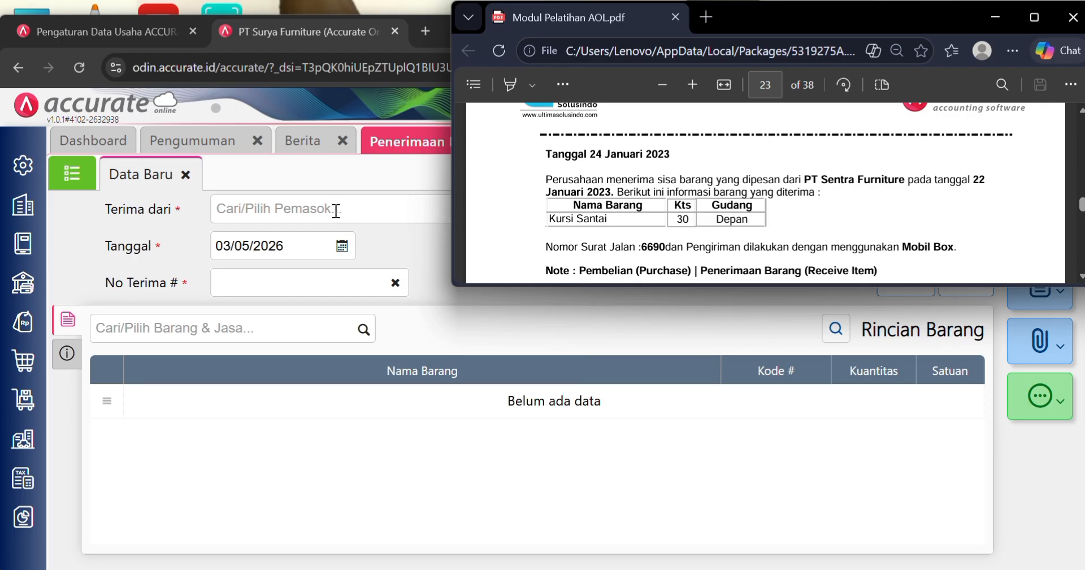
left_click(354, 179)
left_click(502, 209)
left_click(312, 342)
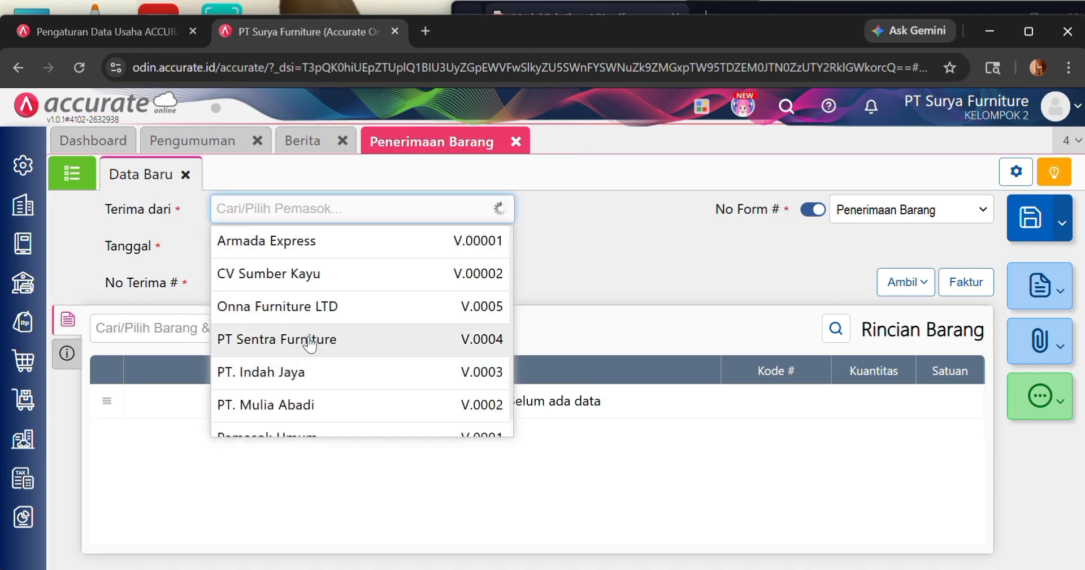
left_click(319, 243)
key("BackSpace")
type("24/01/2023")
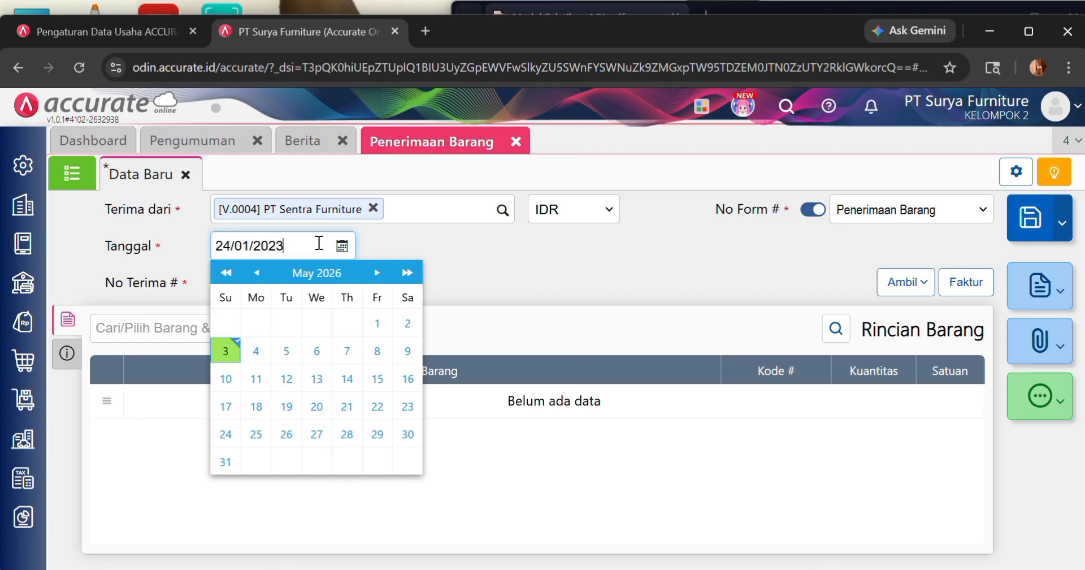
left_click(637, 299)
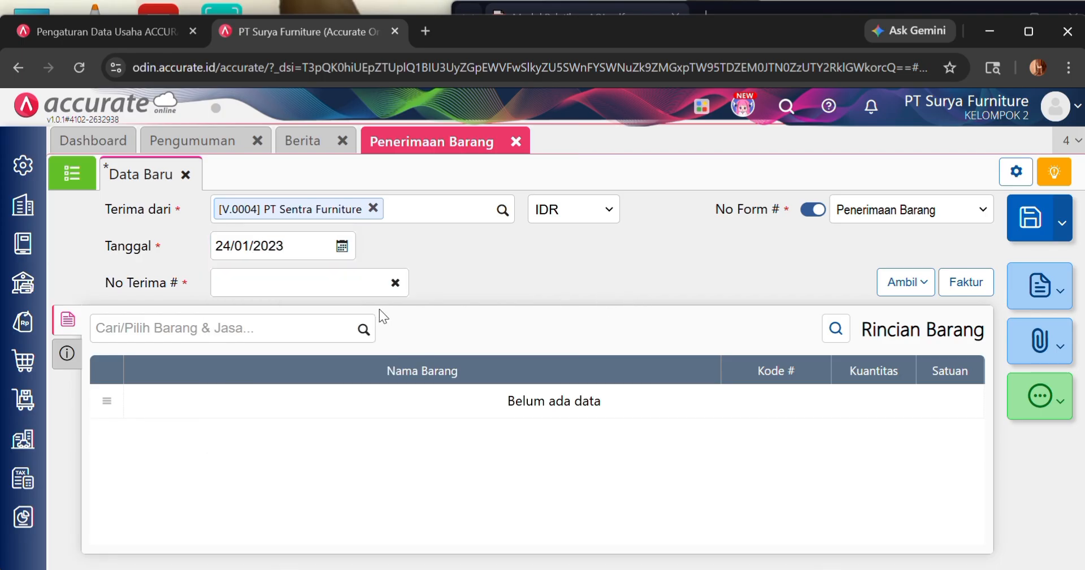
- Copy the delivery note number from the 24 January exercise and enter 6690 as the receipt number
left_click(341, 293)
key("alt+Tab")
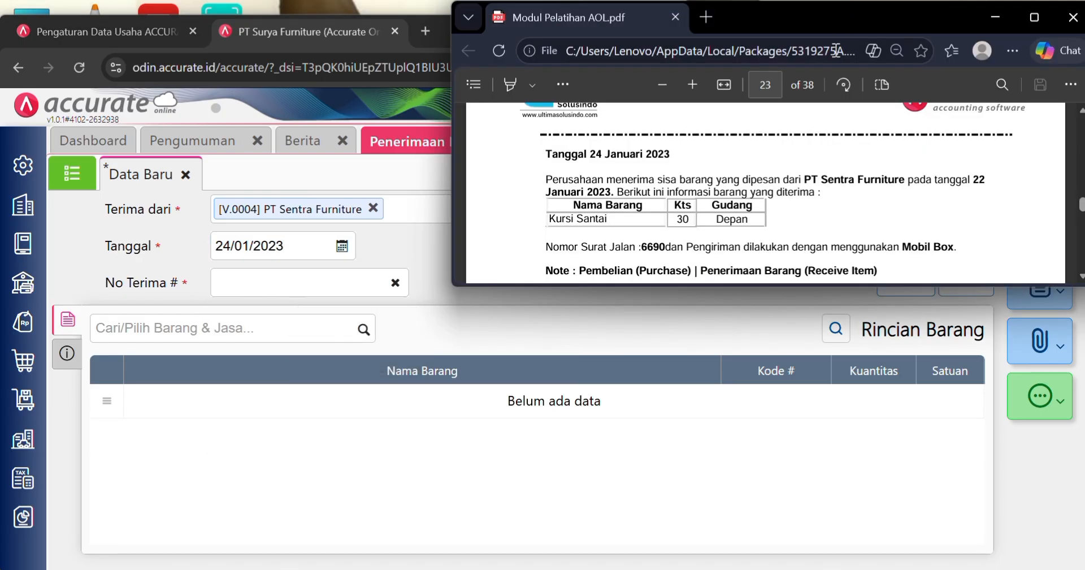
left_click_drag(643, 246, 677, 248)
key("ctrl+c")
left_click(301, 288)
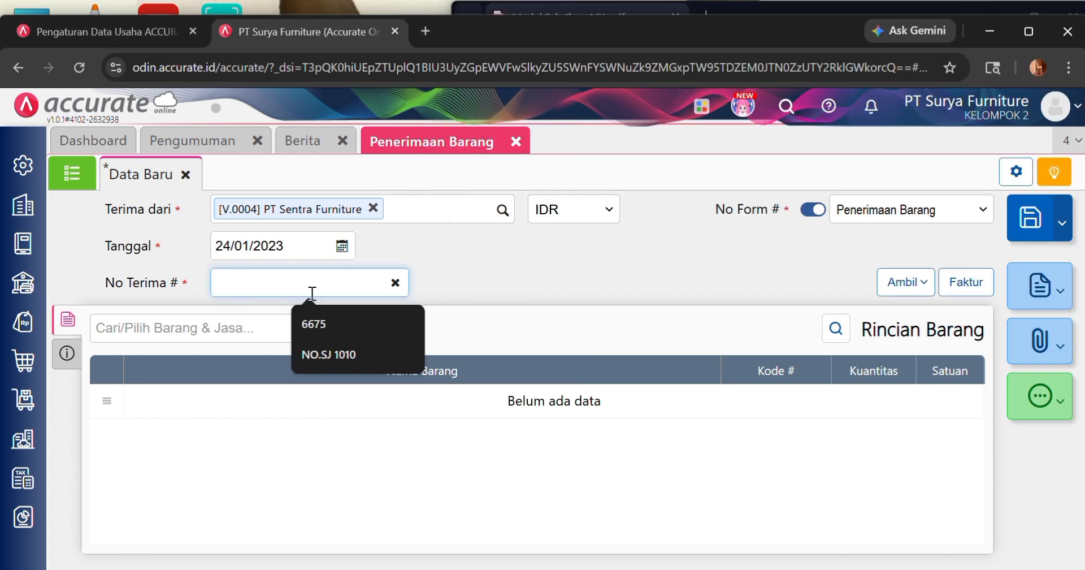
key("ctrl+v")
key("BackSpace")
key("BackSpace")
key("BackSpace")
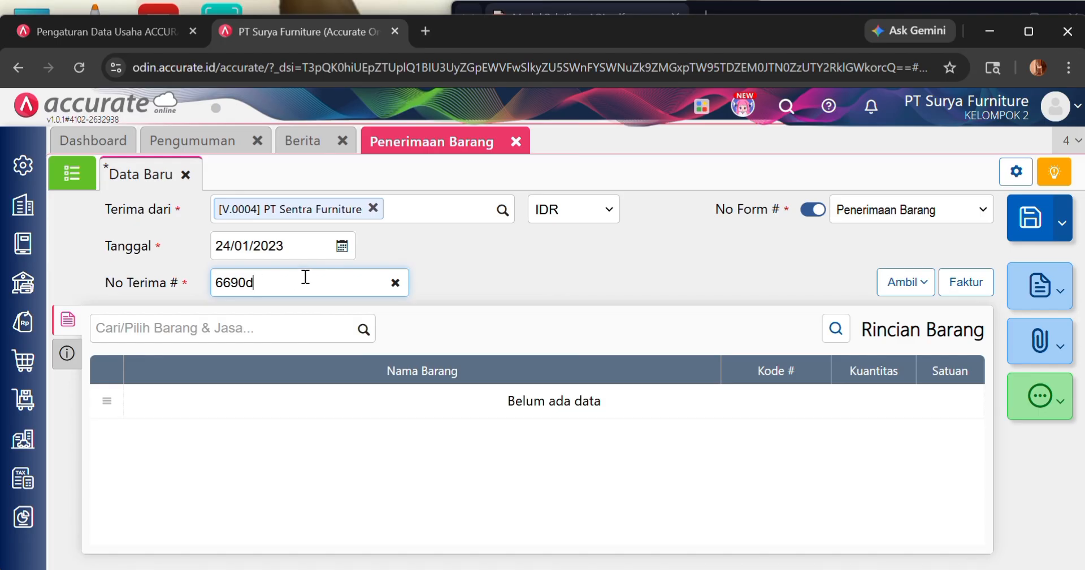
left_click(493, 306)
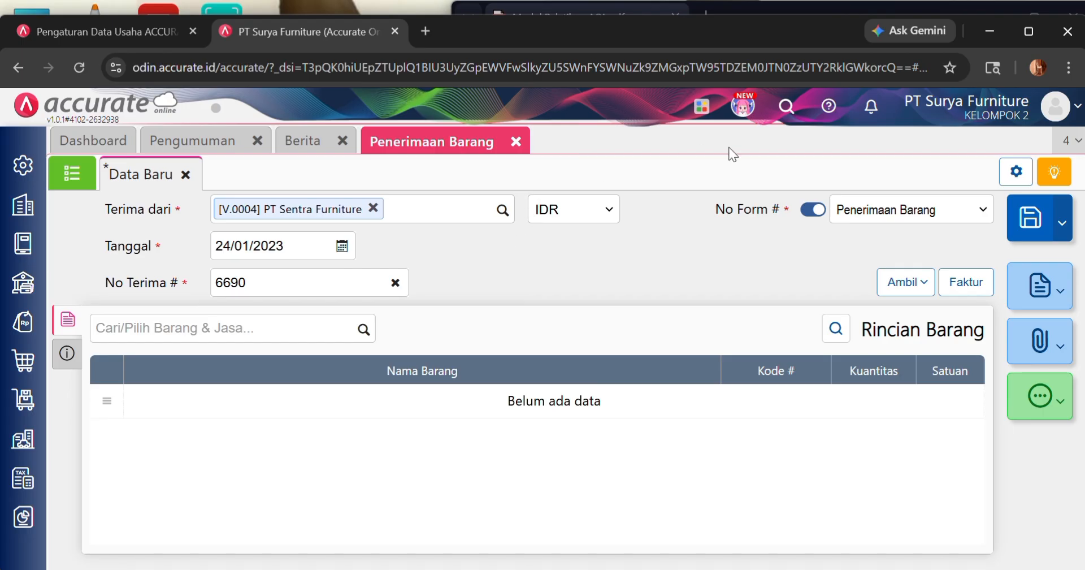
- Fill the receipt with the remaining Kursi Santai item from the supplier's purchase order
left_click(904, 282)
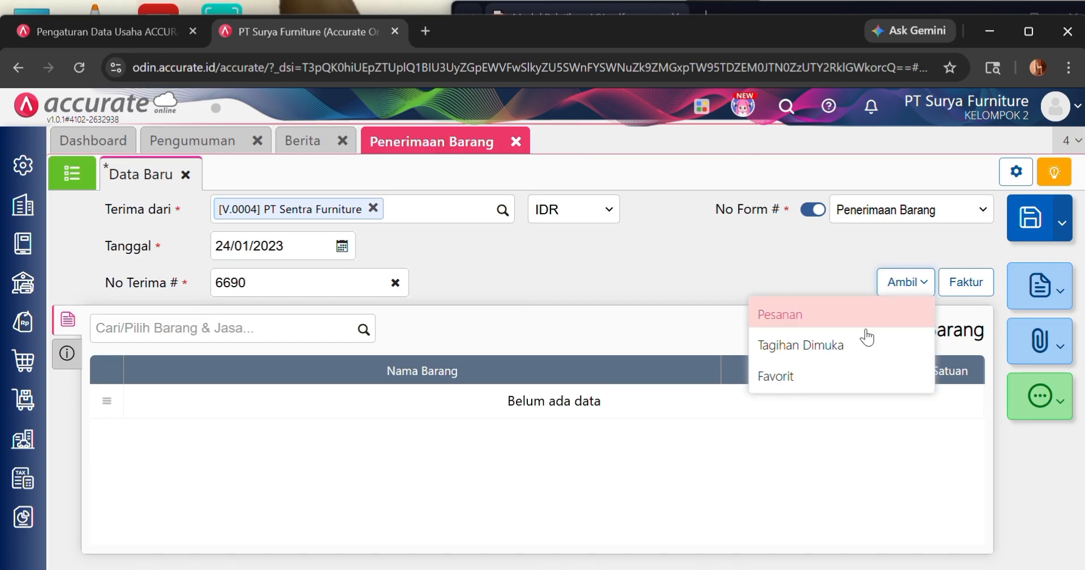
left_click(834, 314)
left_click(327, 194)
left_click(590, 192)
left_click(482, 242)
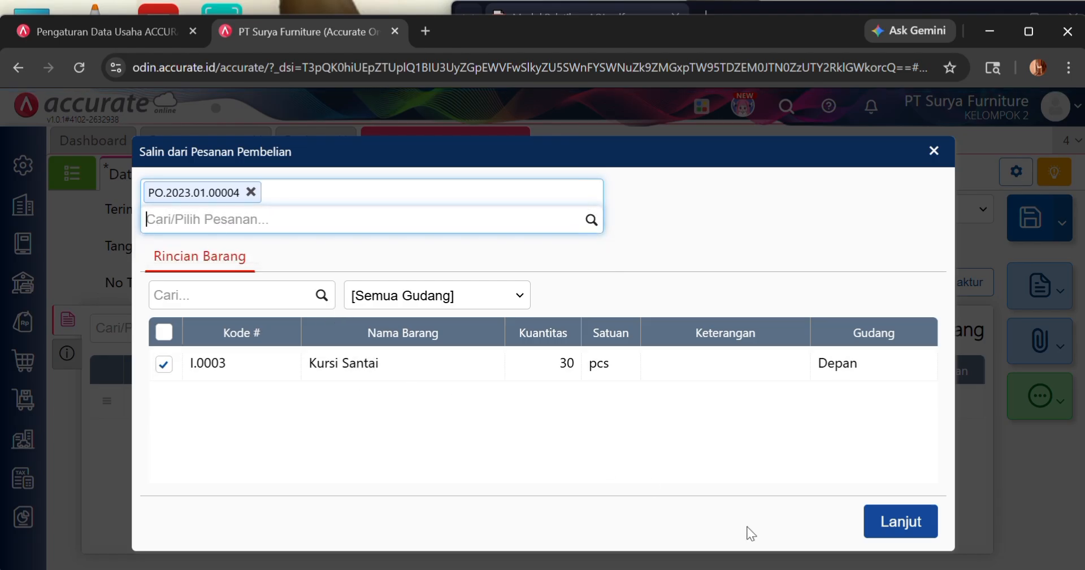
left_click(893, 529)
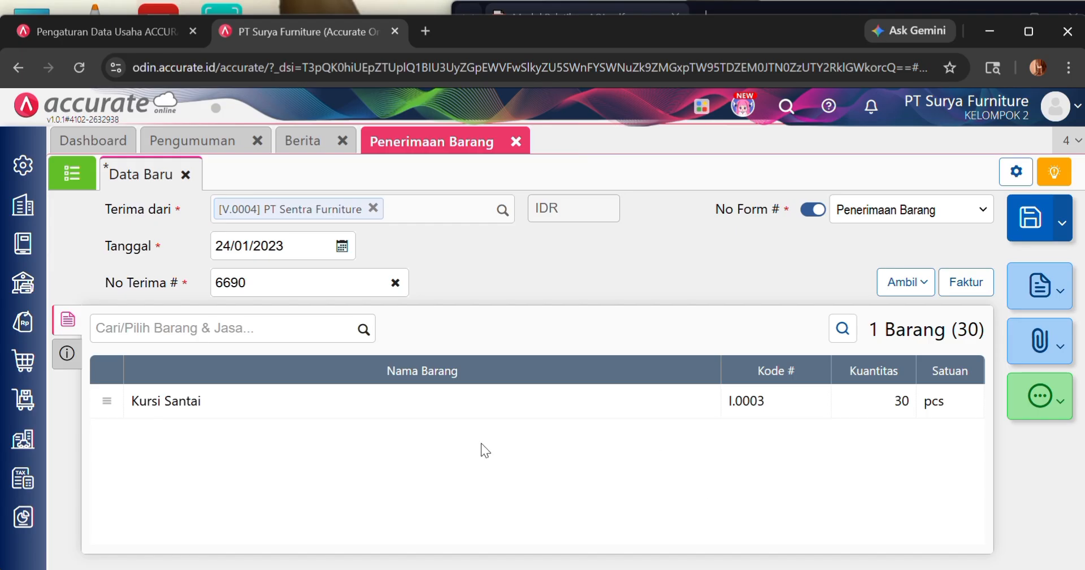
- Check the Kursi Santai line's quantity and warehouse against the 24 January exercise in the PDF
left_click(432, 402)
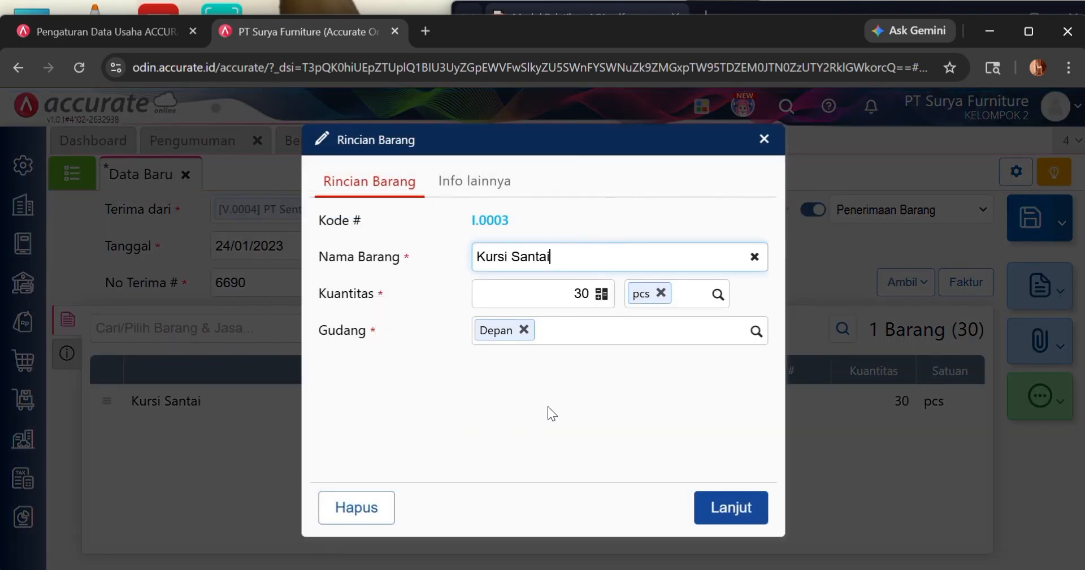
left_click(720, 510)
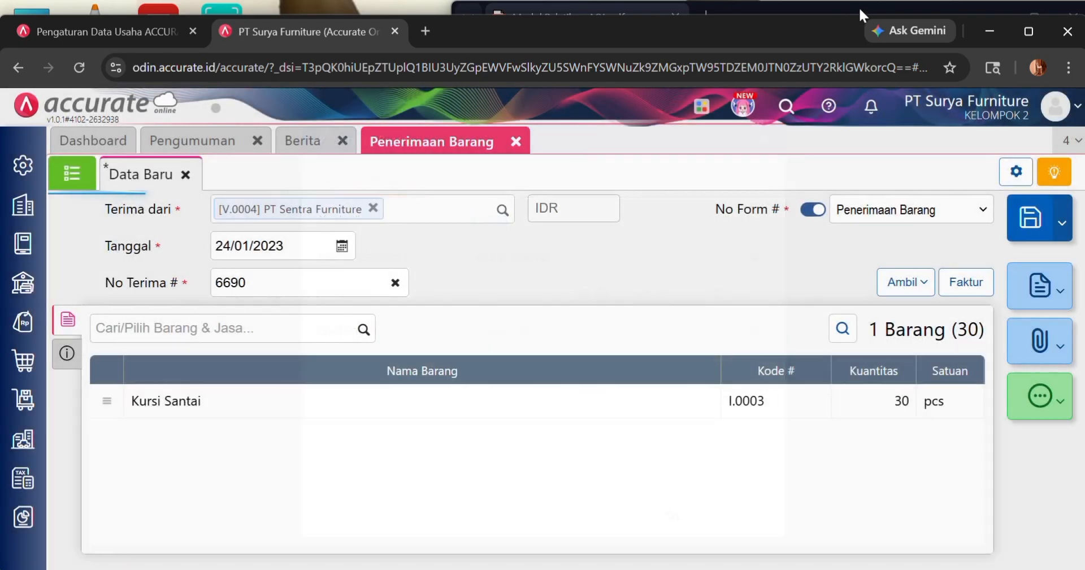
left_click(859, 6)
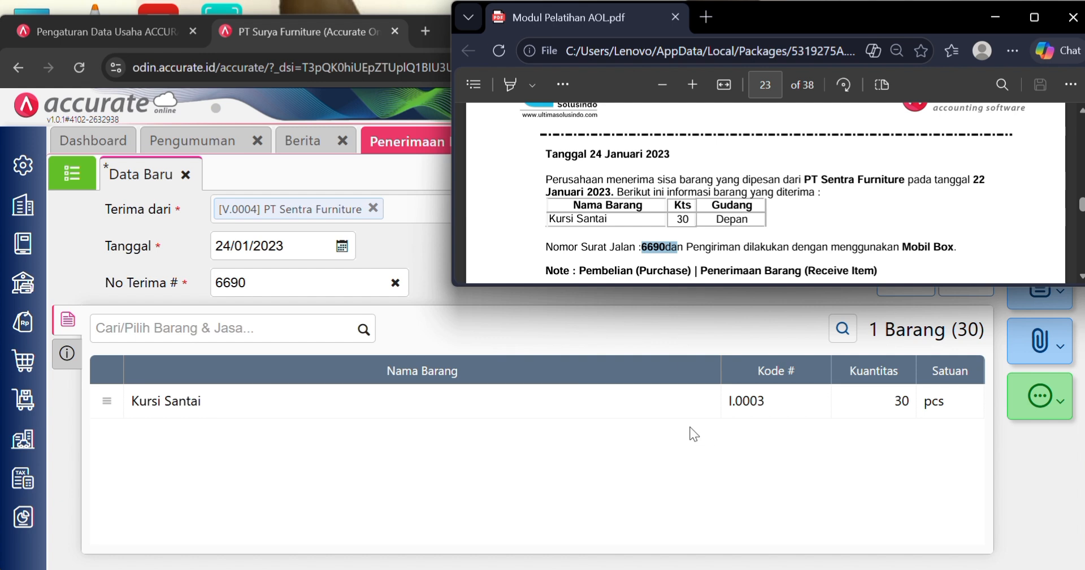
left_click(510, 420)
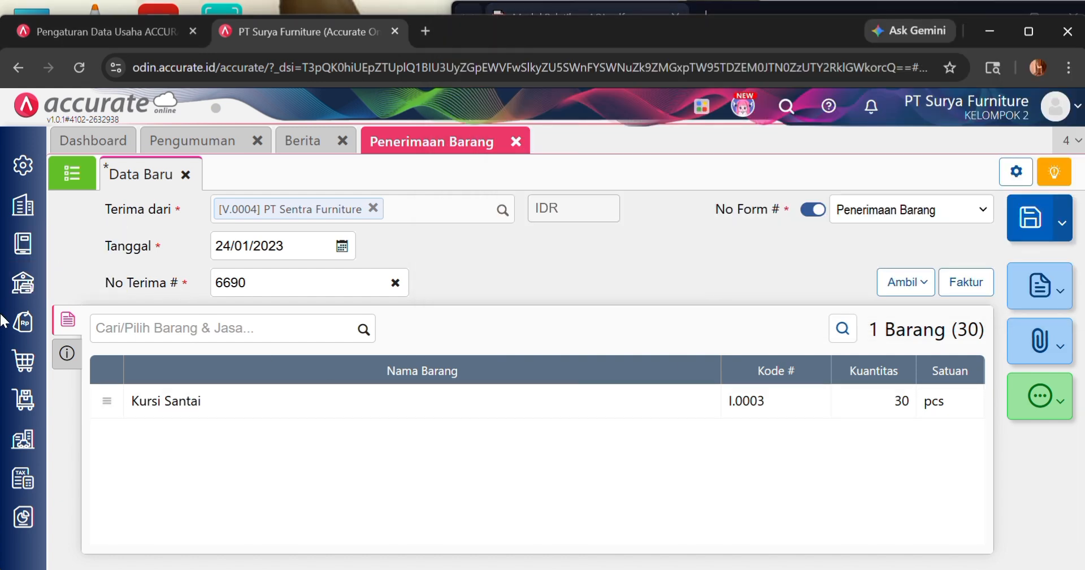
- Replace the receipt's description in its additional information with "penerimaan sisa pesanan"
left_click(67, 353)
left_click(303, 421)
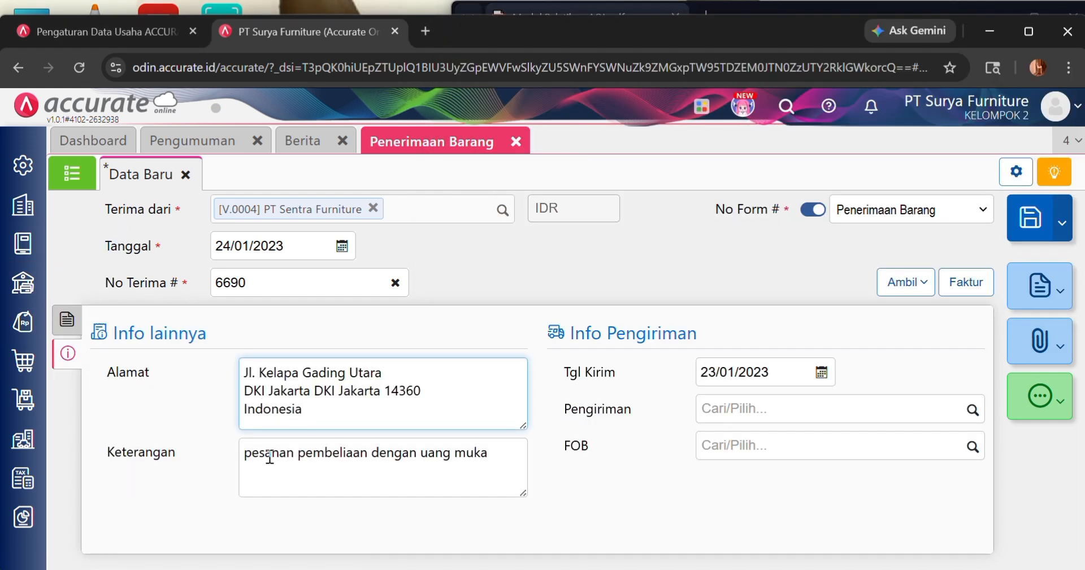
left_click_drag(242, 464, 516, 492)
type("penerimaan")
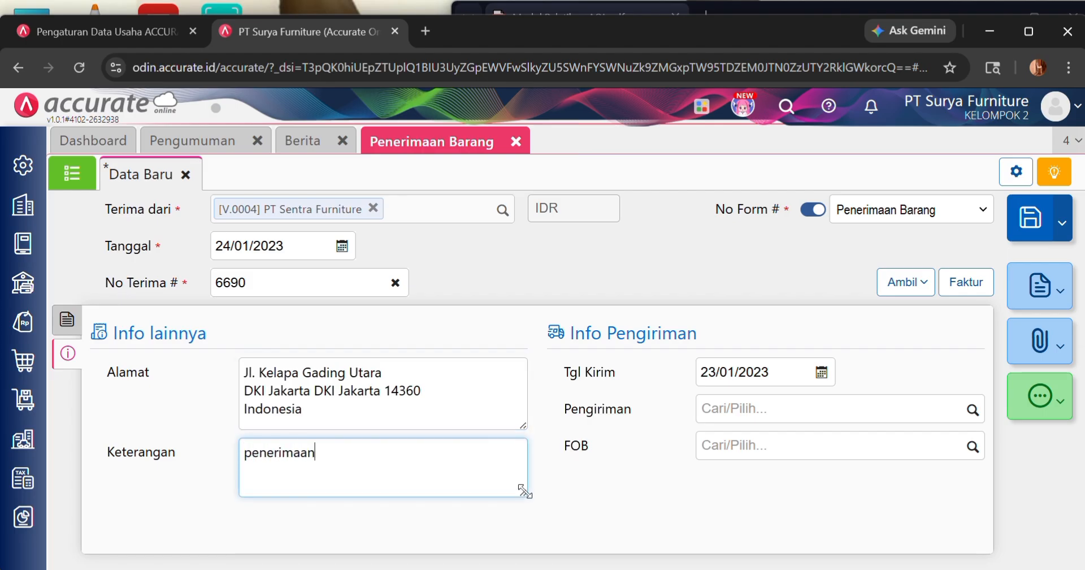
type(" sisa pesanan")
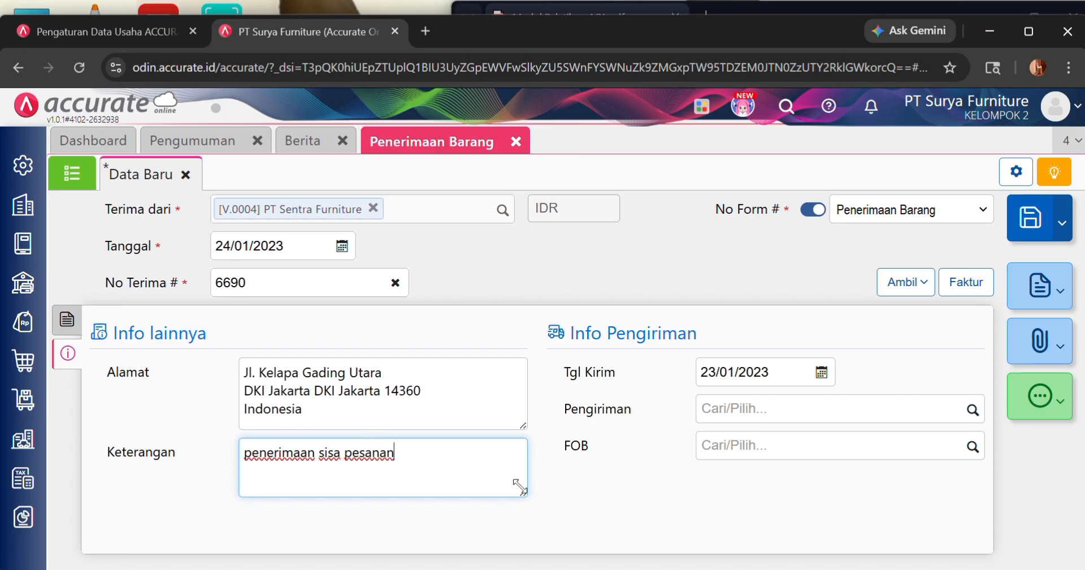
- Set the receipt's shipping method to Mobil Box and save the goods receipt from its item list
left_click(972, 412)
left_click(764, 448)
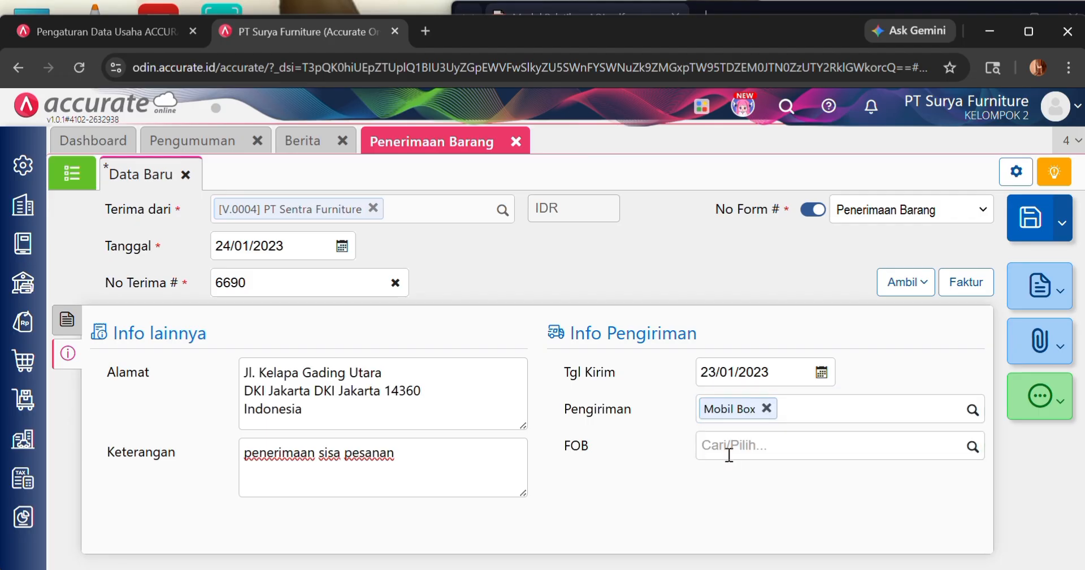
left_click(63, 322)
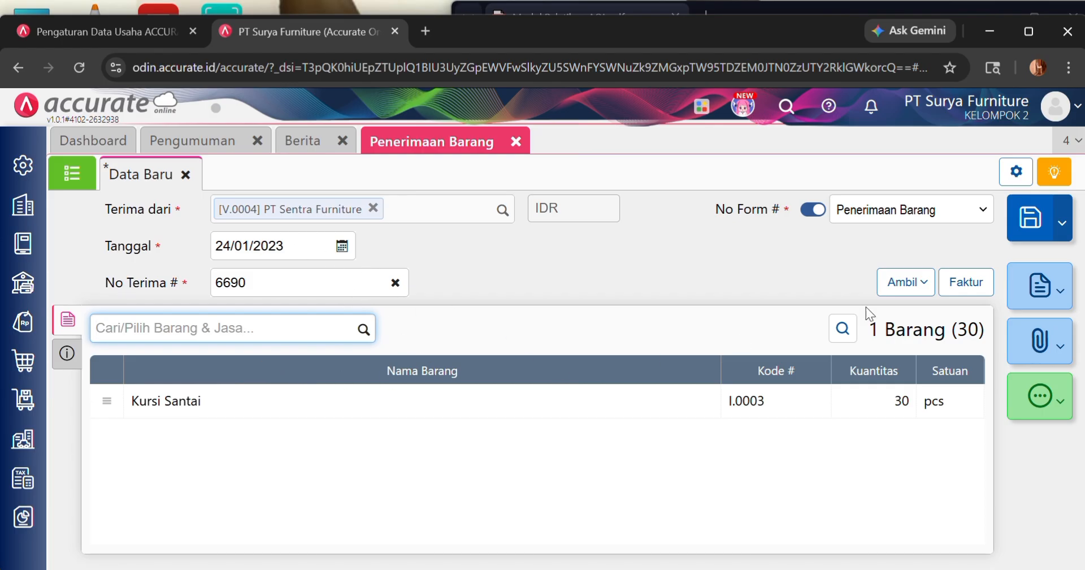
left_click(1035, 214)
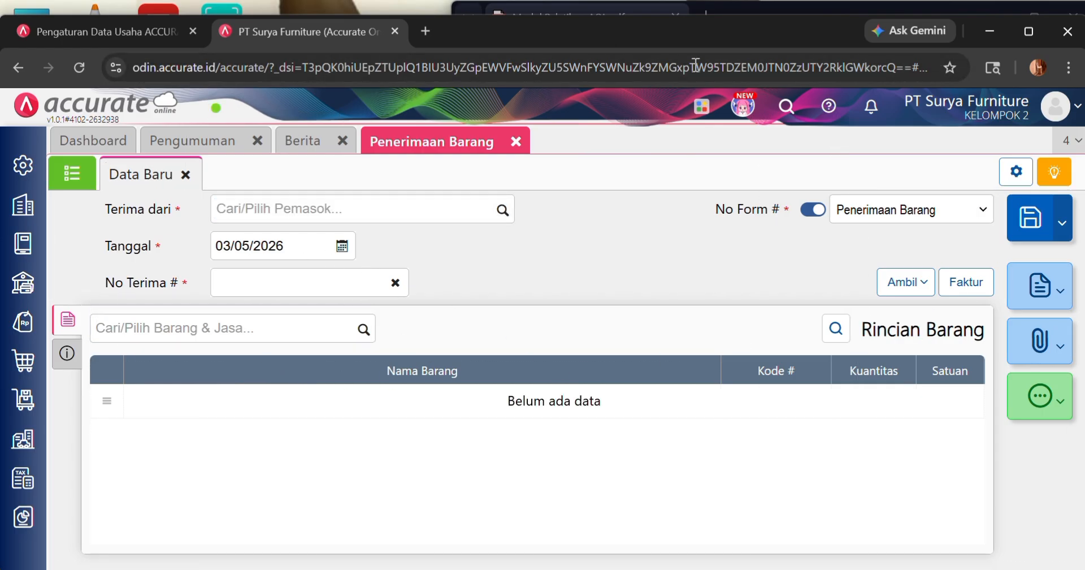
- Read the 25 January exercise in the training PDF and return to the accounting application
left_click(742, 9)
scroll(726, 219, "down", 3)
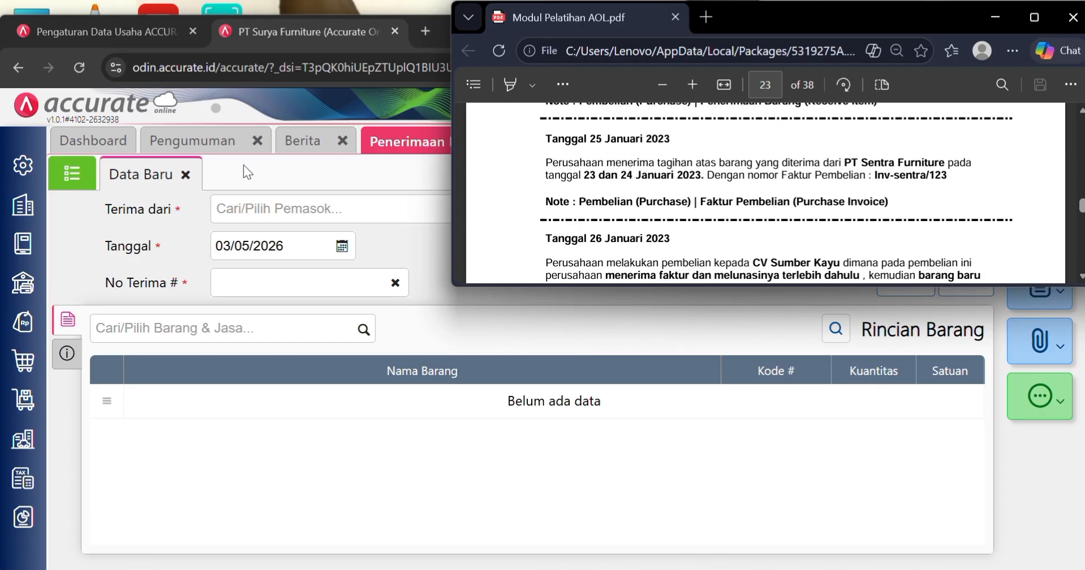
left_click(364, 181)
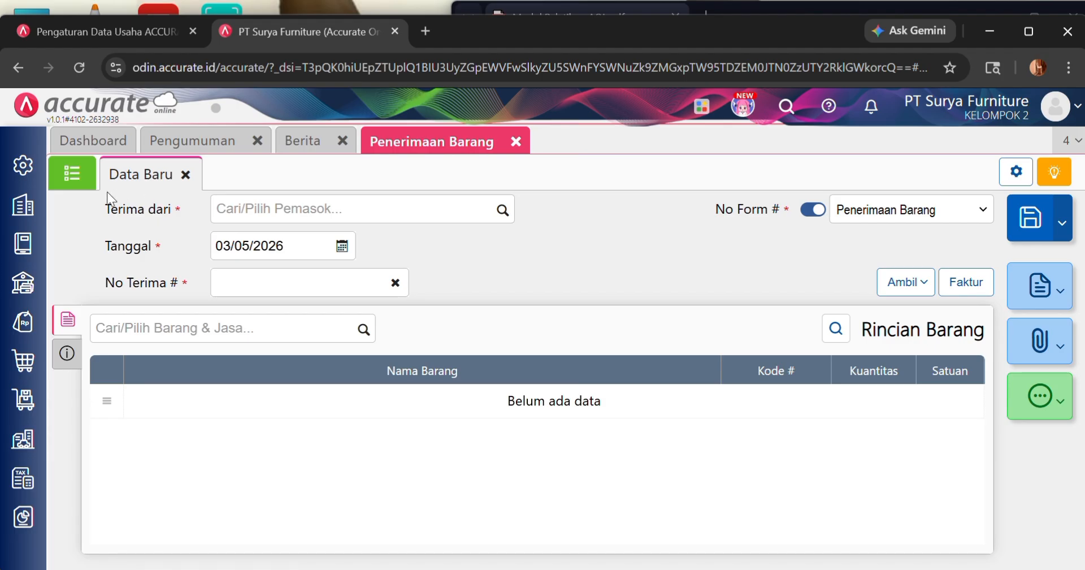
- Review the saved goods receipts 6690 and 6675, including the Meja Bundar line details, and close the goods receipts without saving changes
left_click(73, 180)
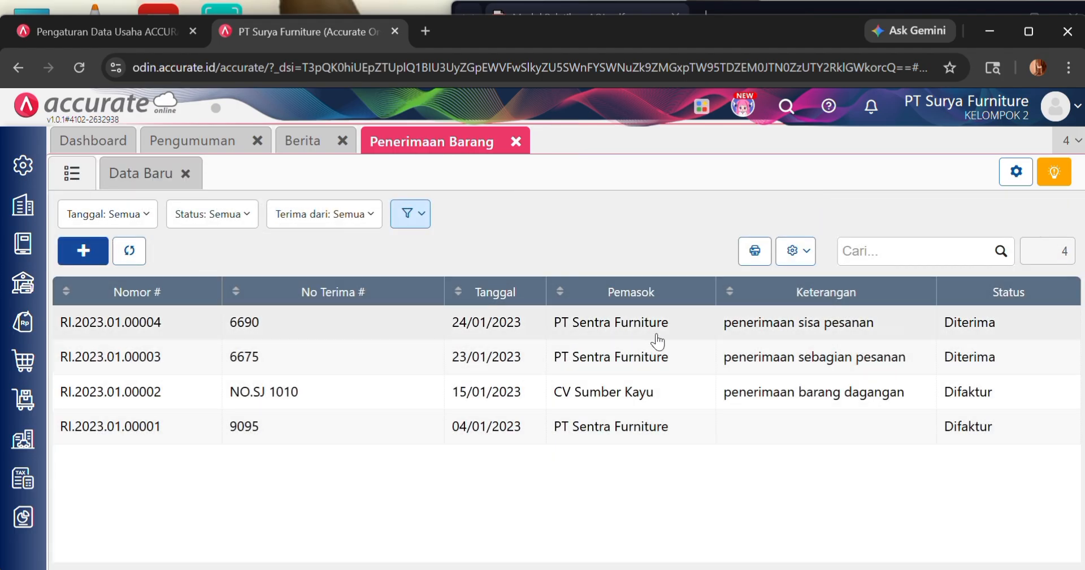
left_click(660, 323)
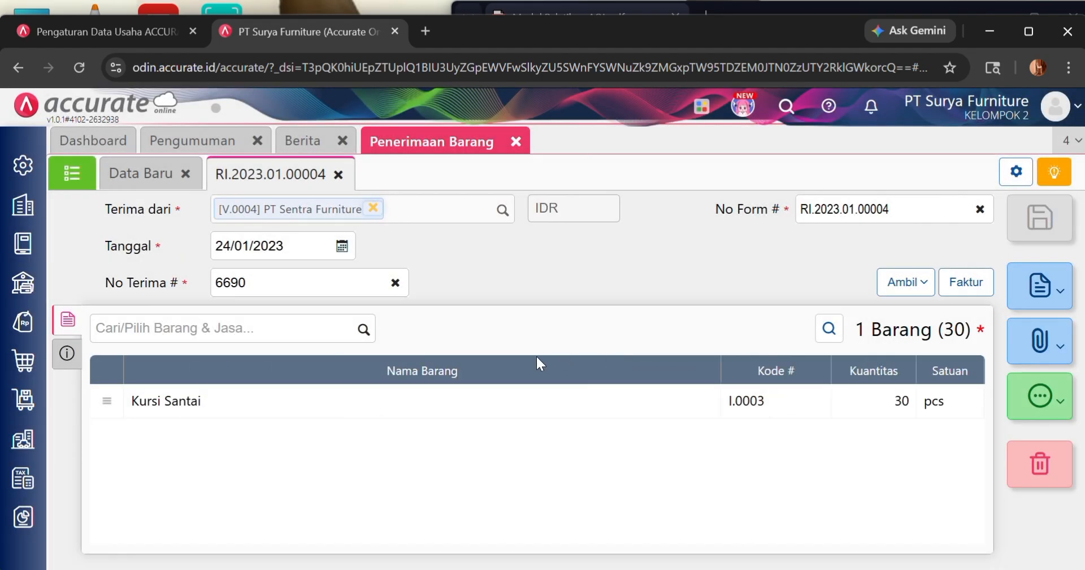
left_click(71, 173)
left_click(475, 347)
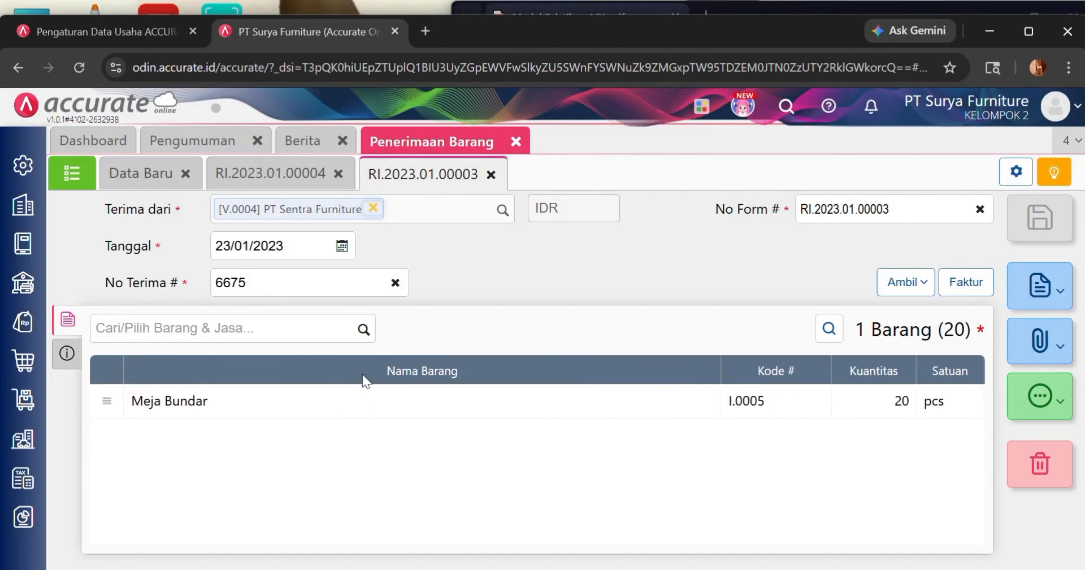
left_click(395, 398)
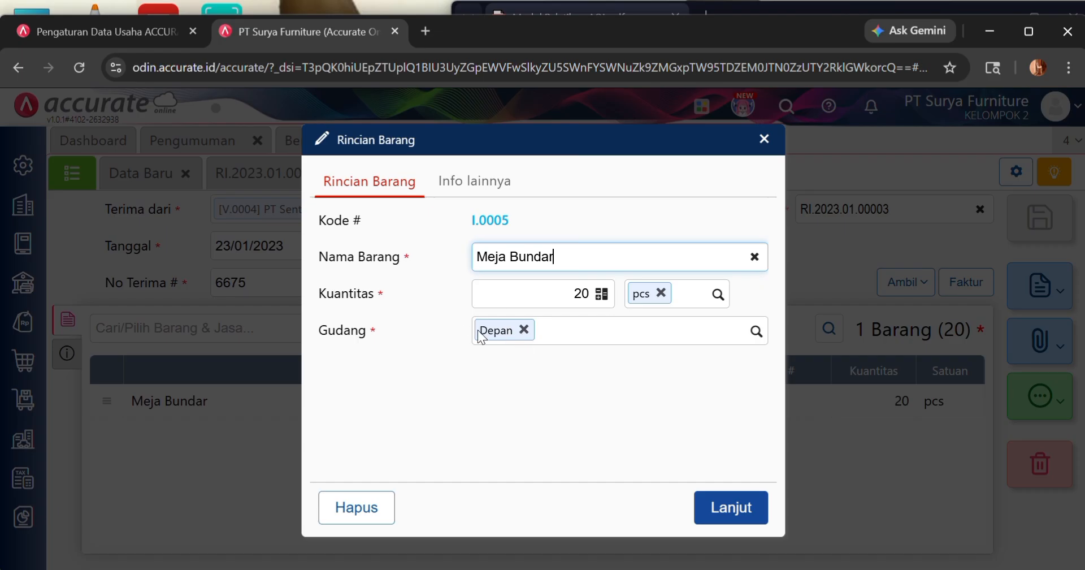
left_click(725, 515)
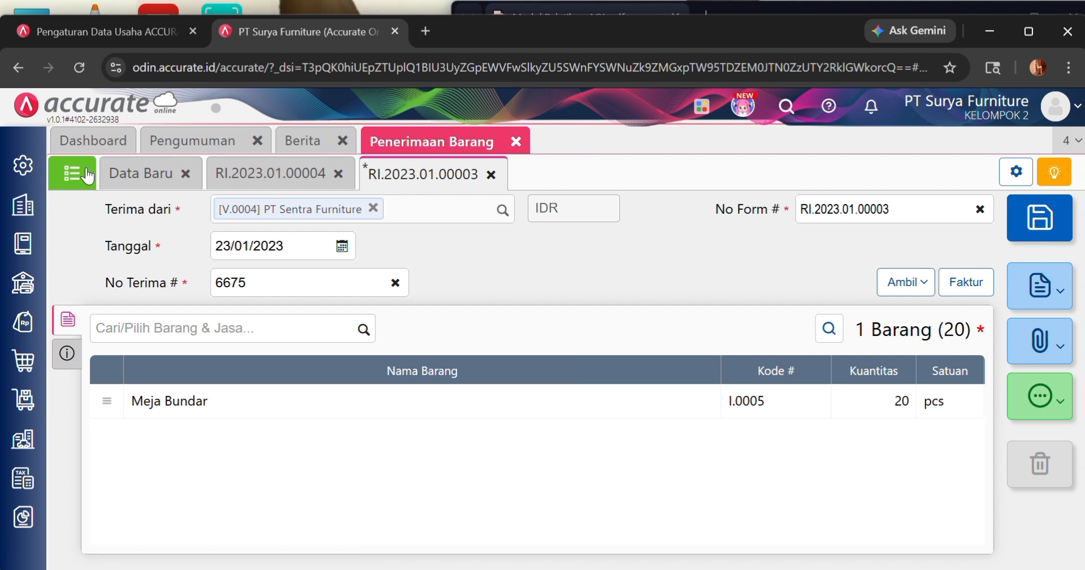
left_click(516, 142)
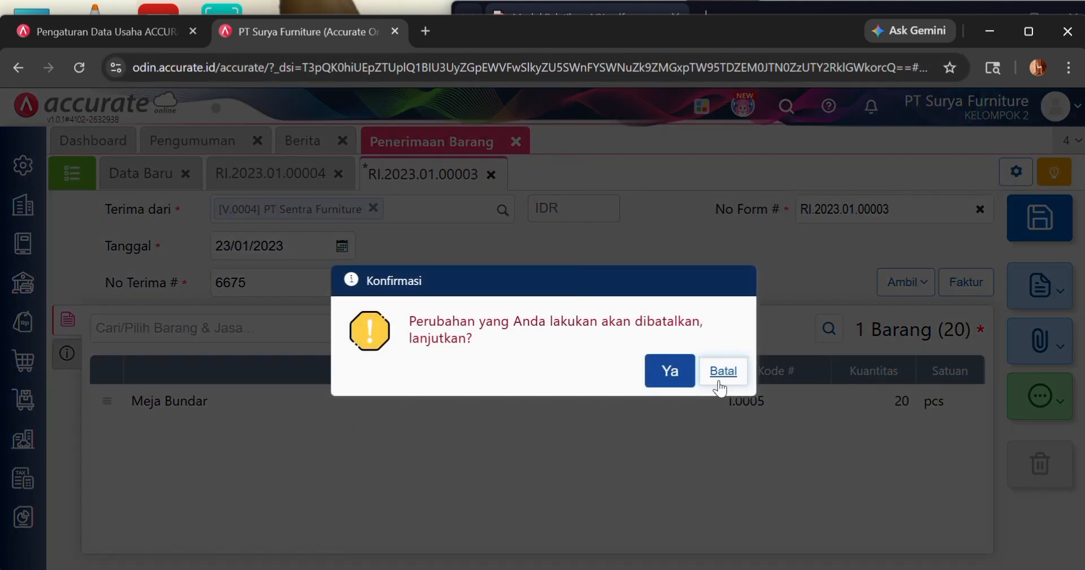
left_click(655, 375)
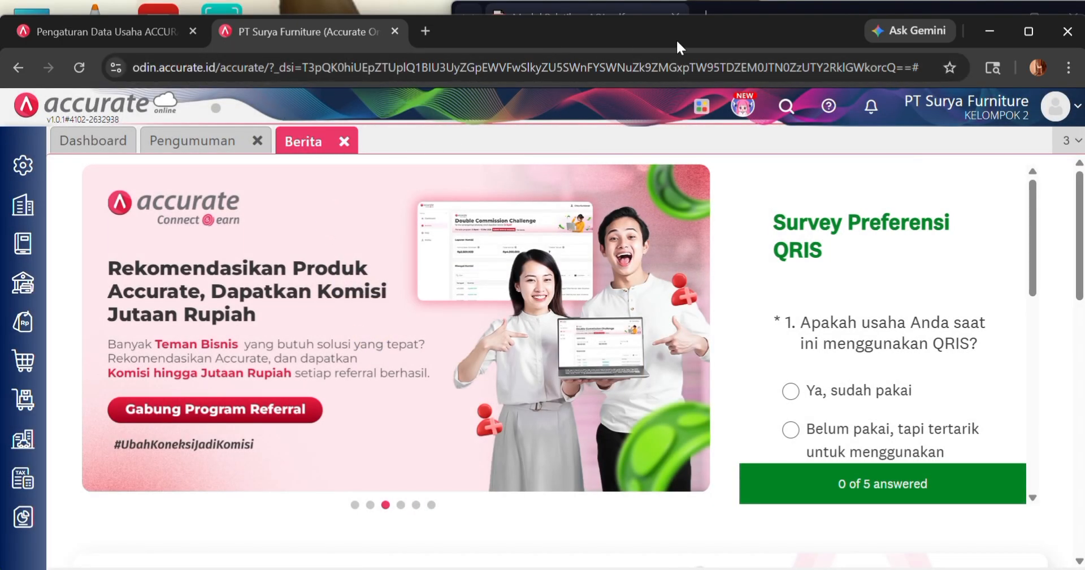
- Consult the 25 January exercise in the PDF and open a new purchase invoice
left_click(782, 8)
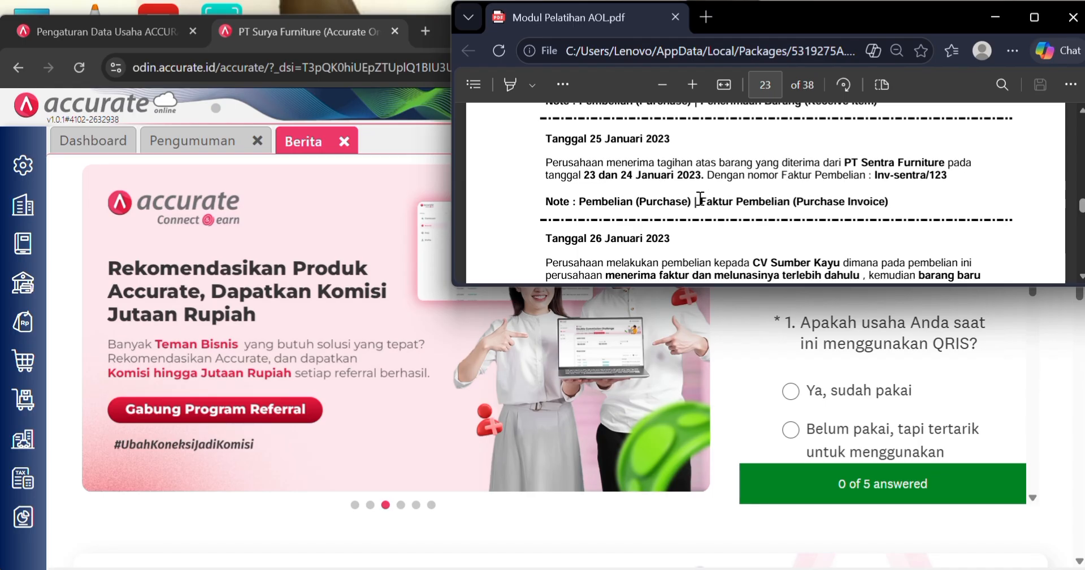
left_click(380, 221)
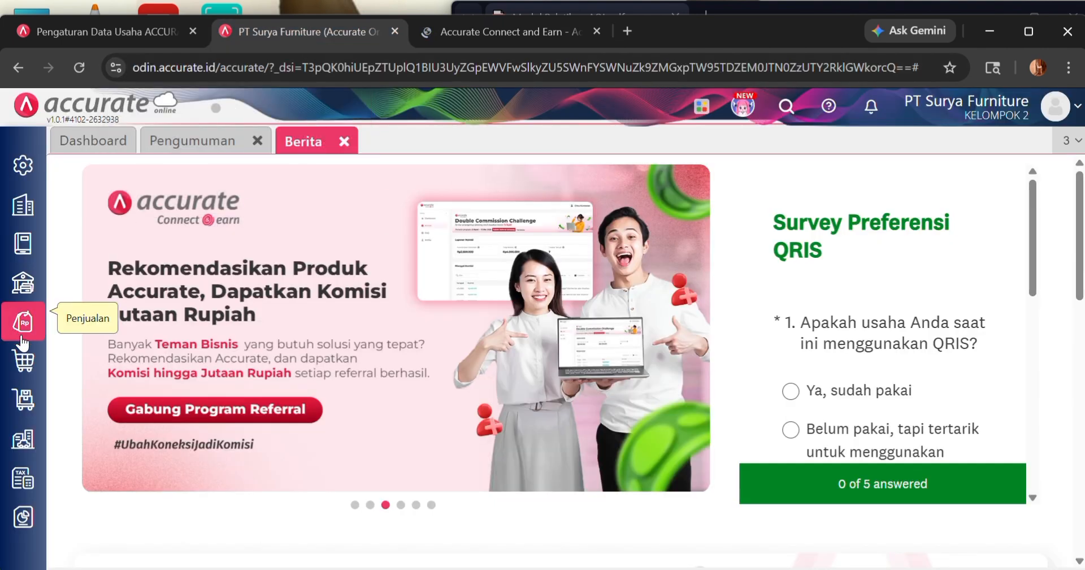
left_click(21, 360)
left_click(434, 306)
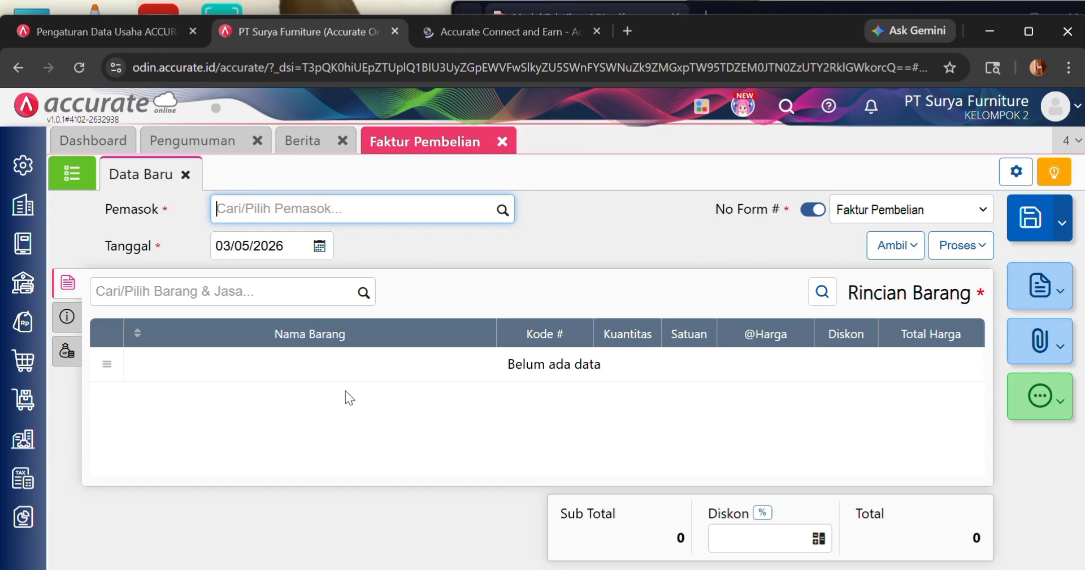
- Set the purchase invoice's supplier to PT Sentra Furniture and its date to 25/01/2023
left_click(502, 210)
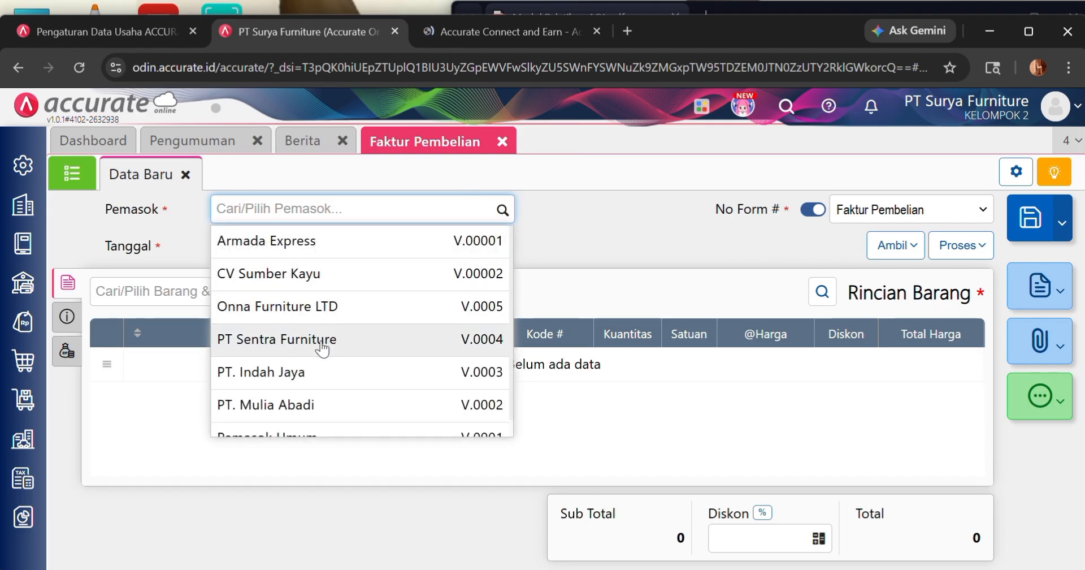
left_click(325, 340)
left_click(285, 254)
key("BackSpace")
type("25/01/20")
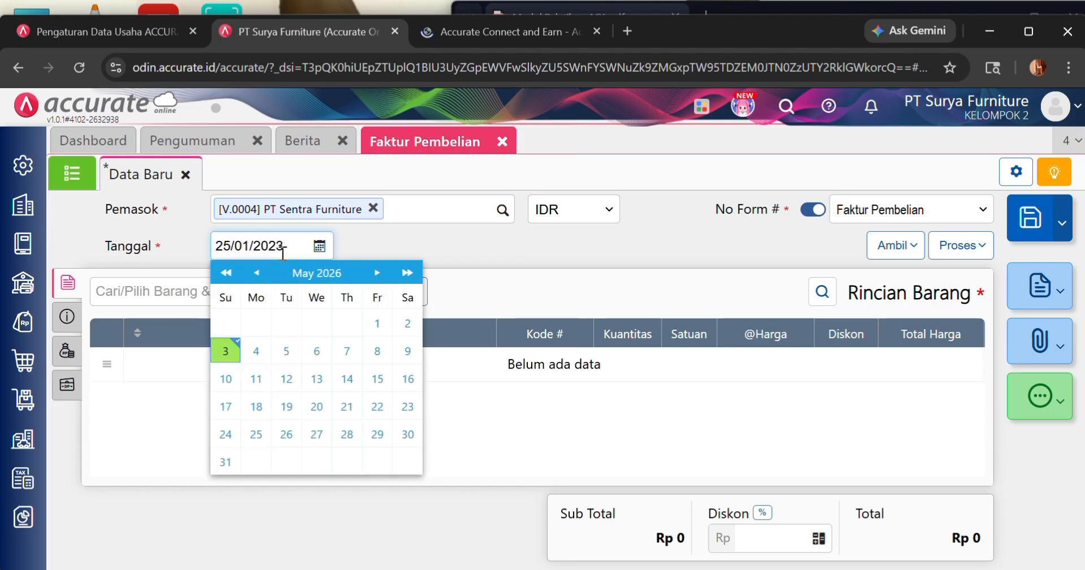
type("23")
left_click(552, 276)
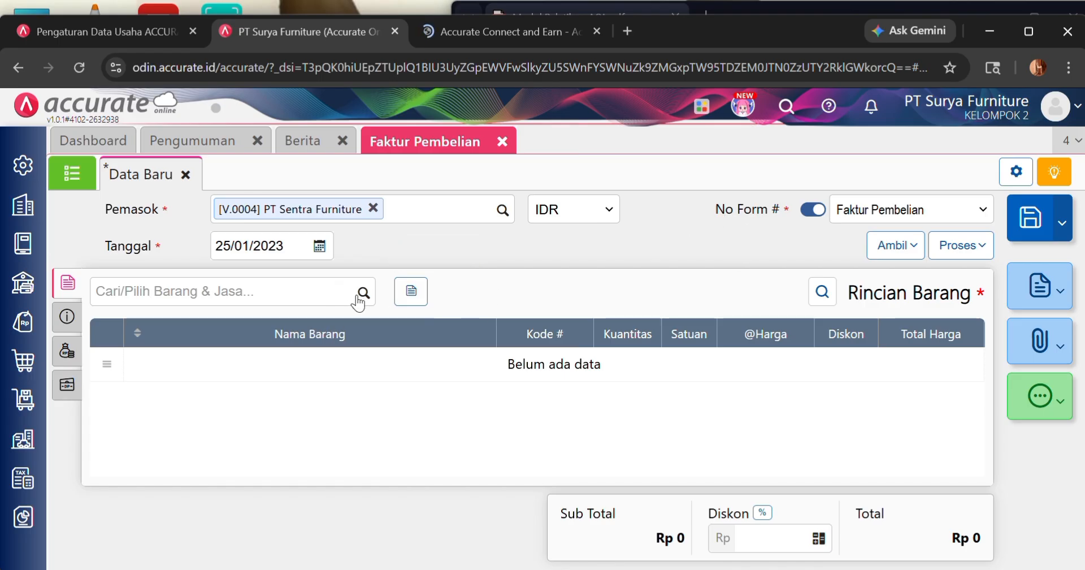
- Fill the invoice with the Meja Bundar and Kursi Santai items from goods receipts 6675 and 6690
left_click(899, 251)
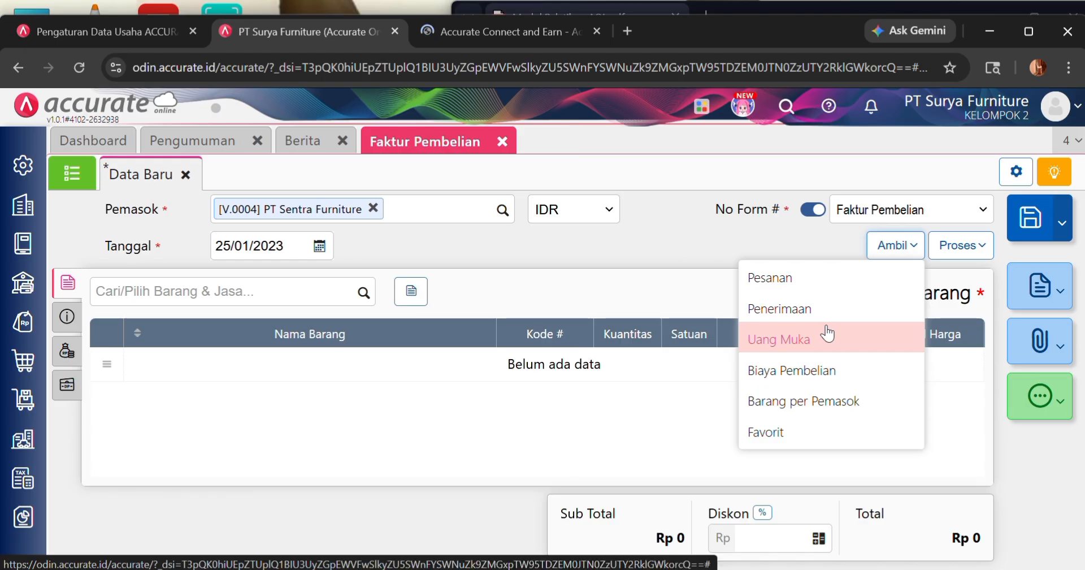
left_click(830, 309)
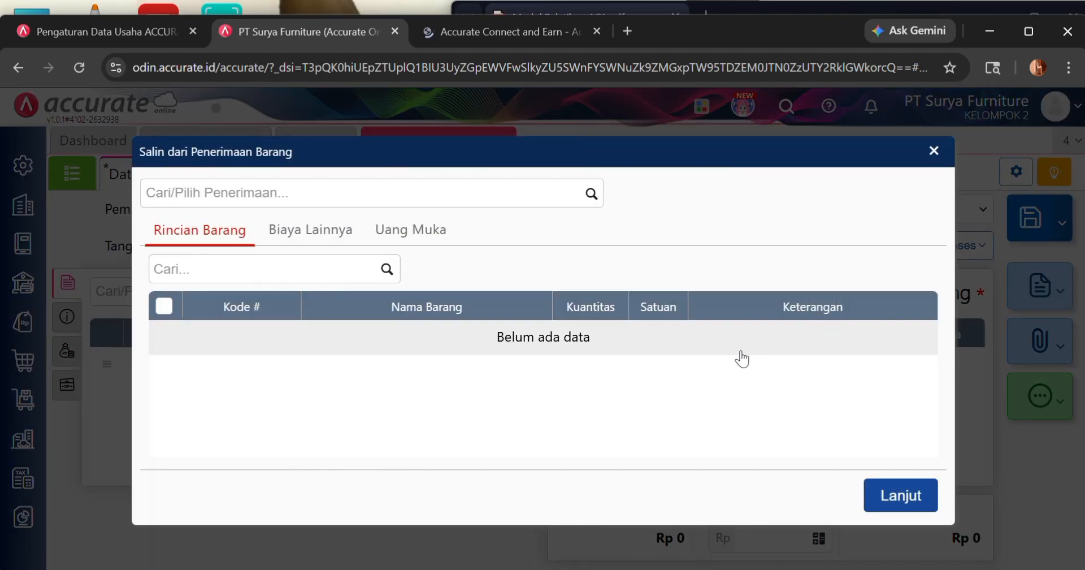
left_click(591, 194)
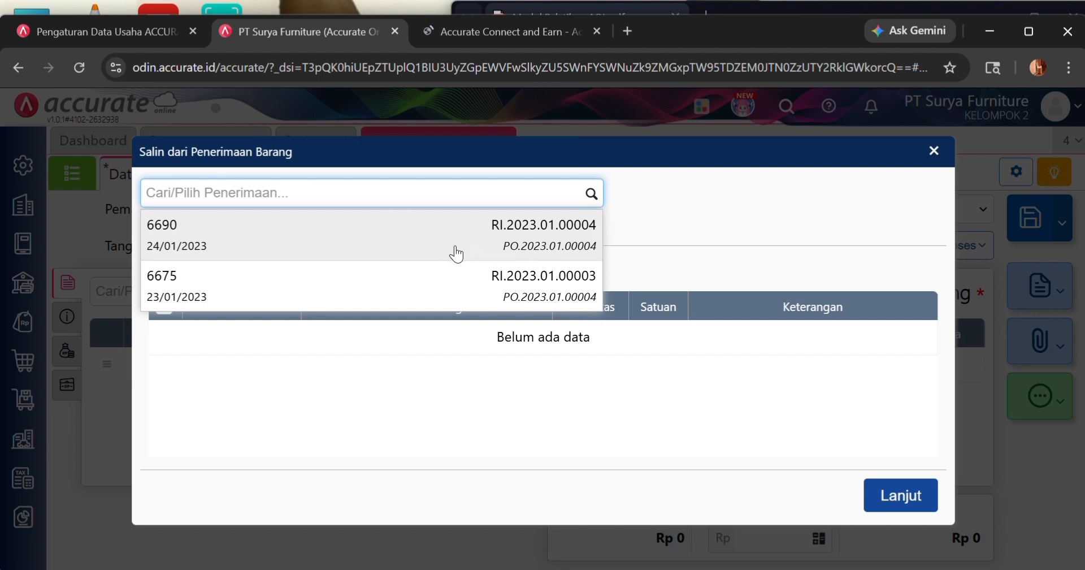
left_click(386, 284)
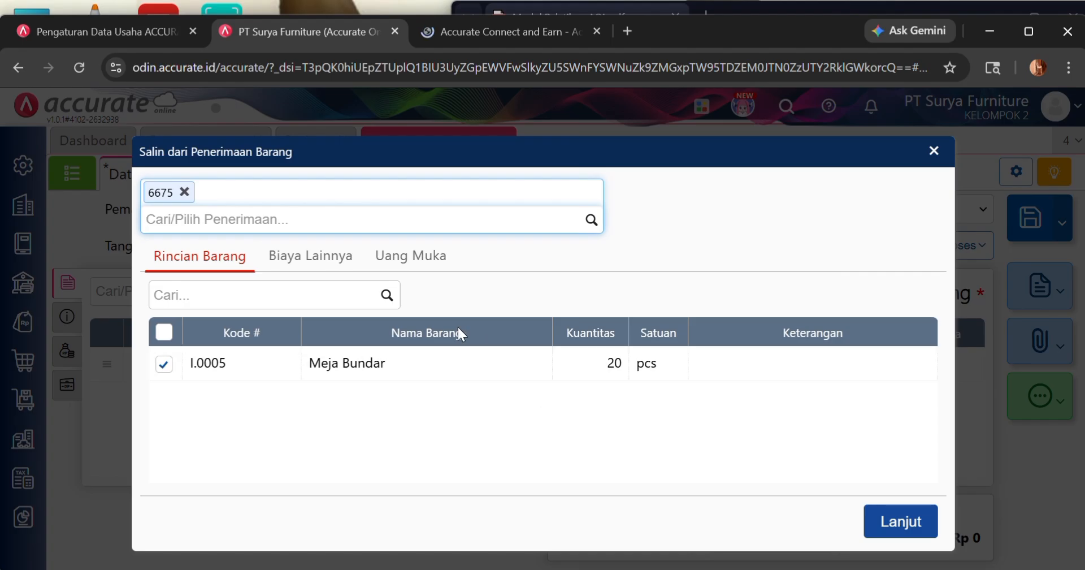
left_click(591, 223)
left_click(500, 273)
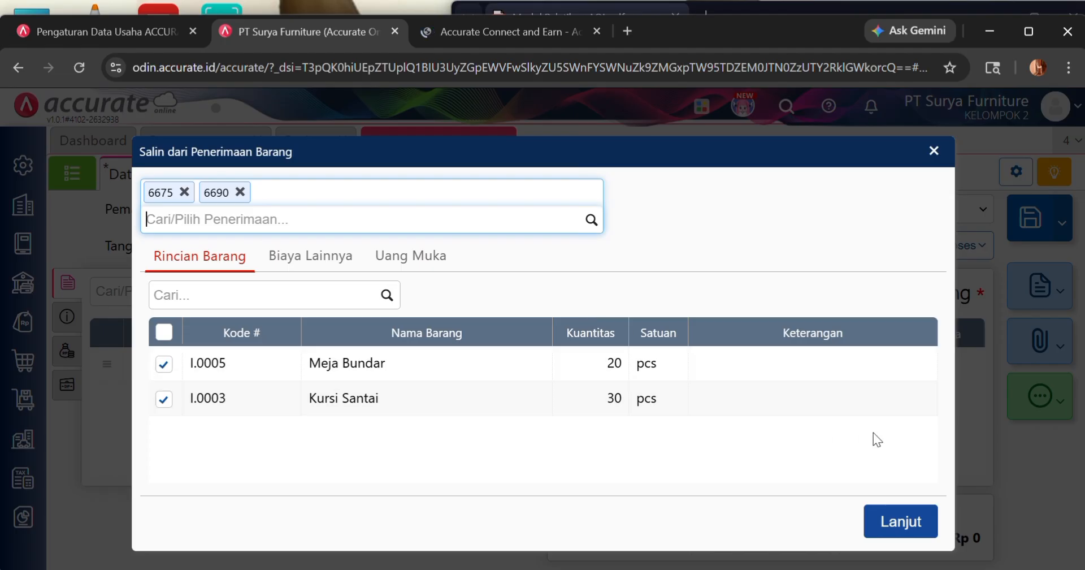
left_click(908, 521)
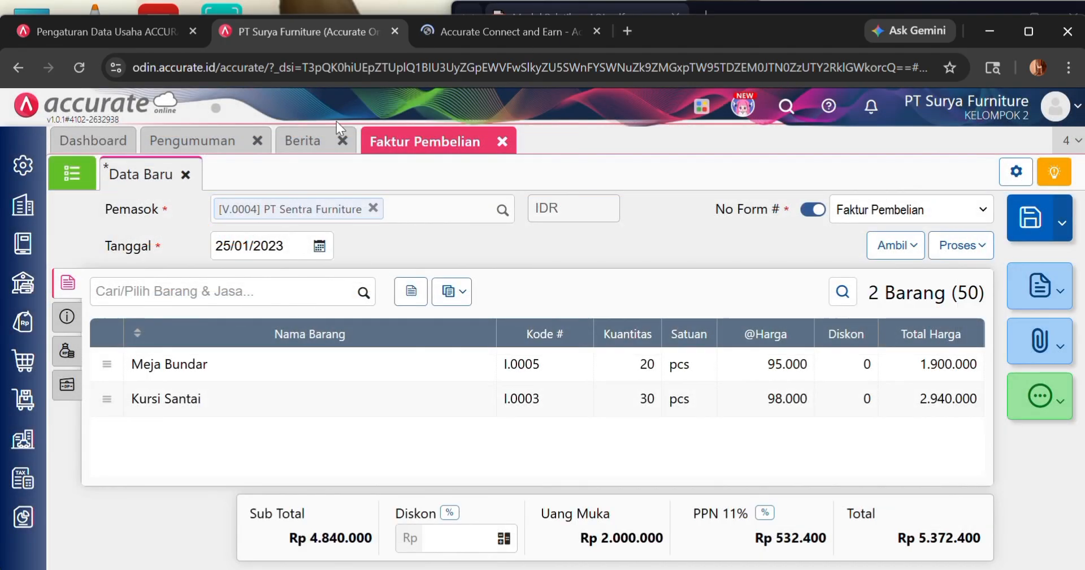
- Copy the purchase invoice number Inv-sentra/123 from the training PDF into the invoice's No Faktur field
left_click(66, 316)
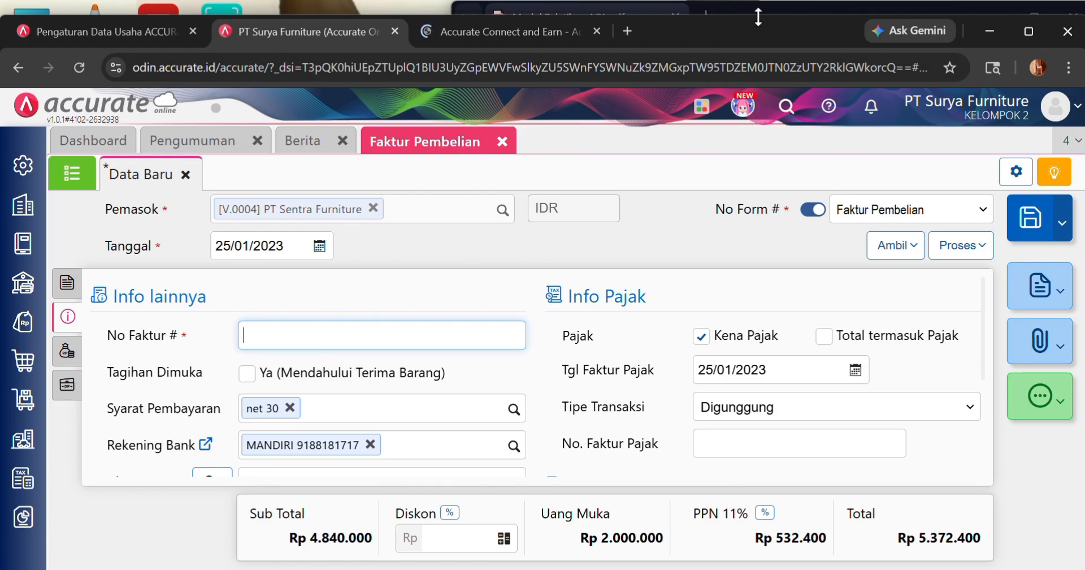
left_click(782, 6)
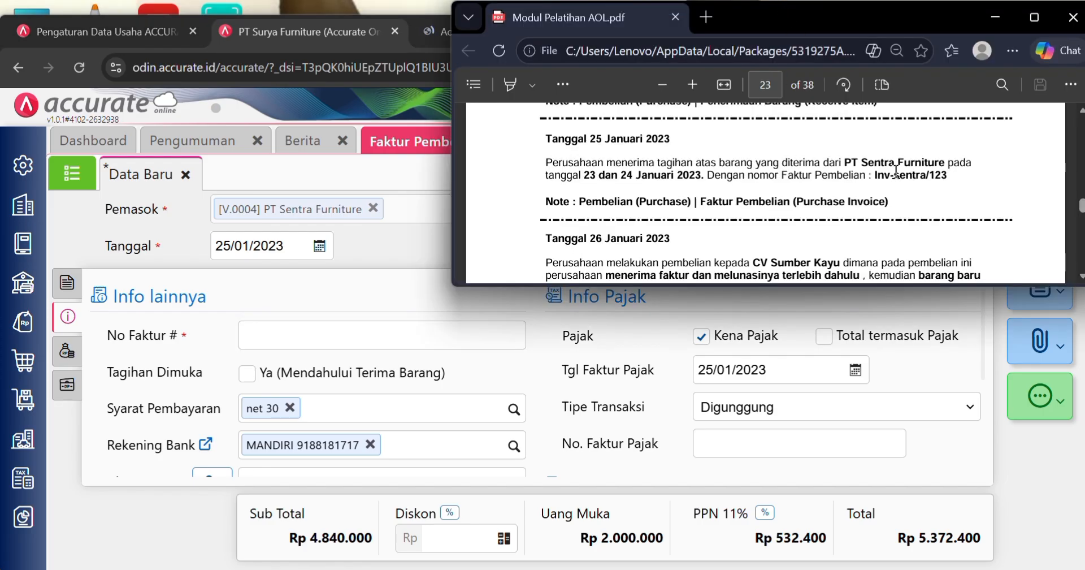
left_click_drag(875, 175, 952, 175)
key("ctrl+c")
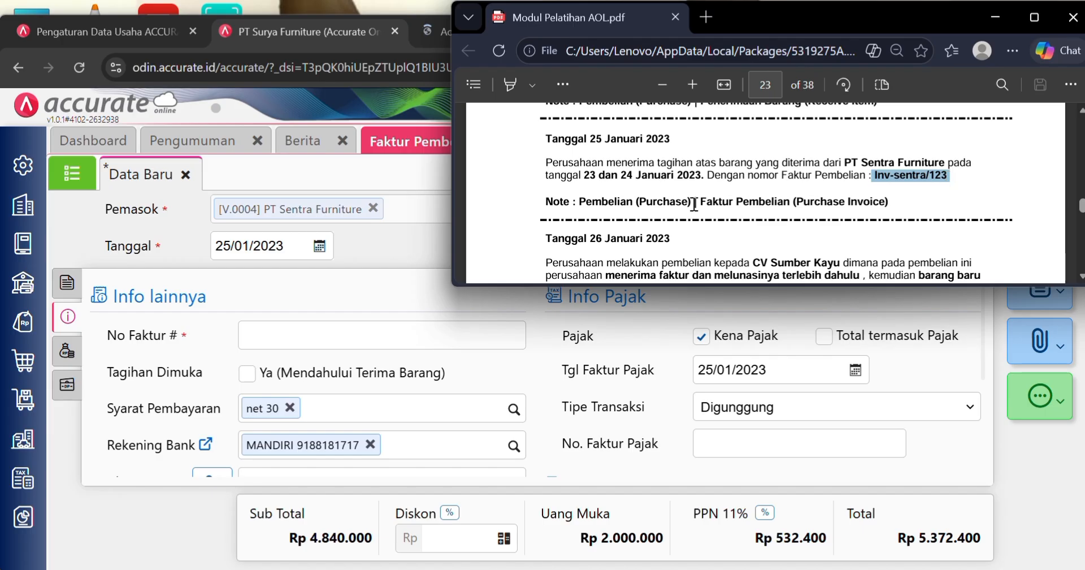
left_click(358, 331)
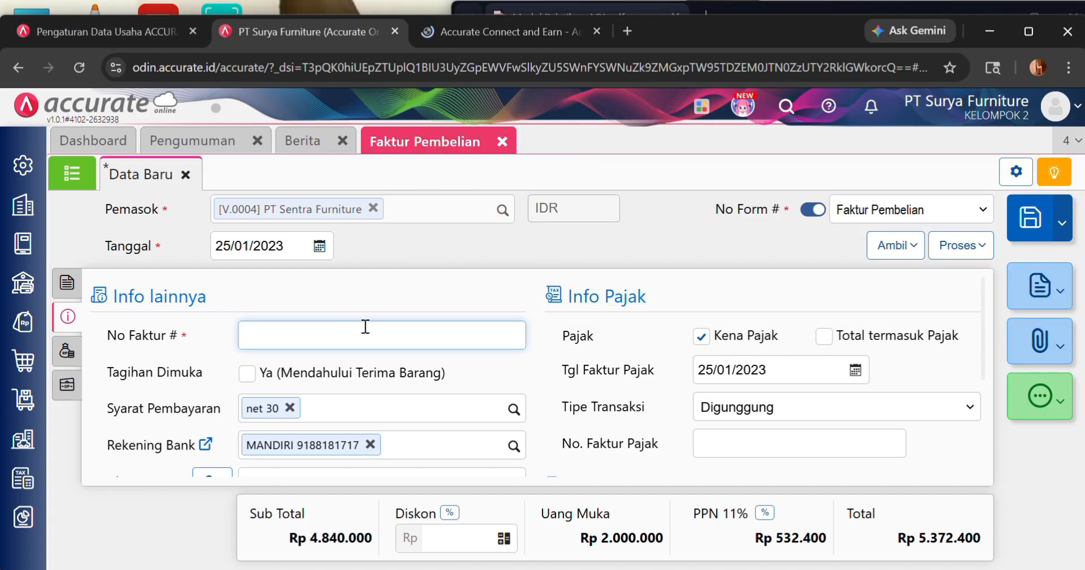
key("ctrl+v")
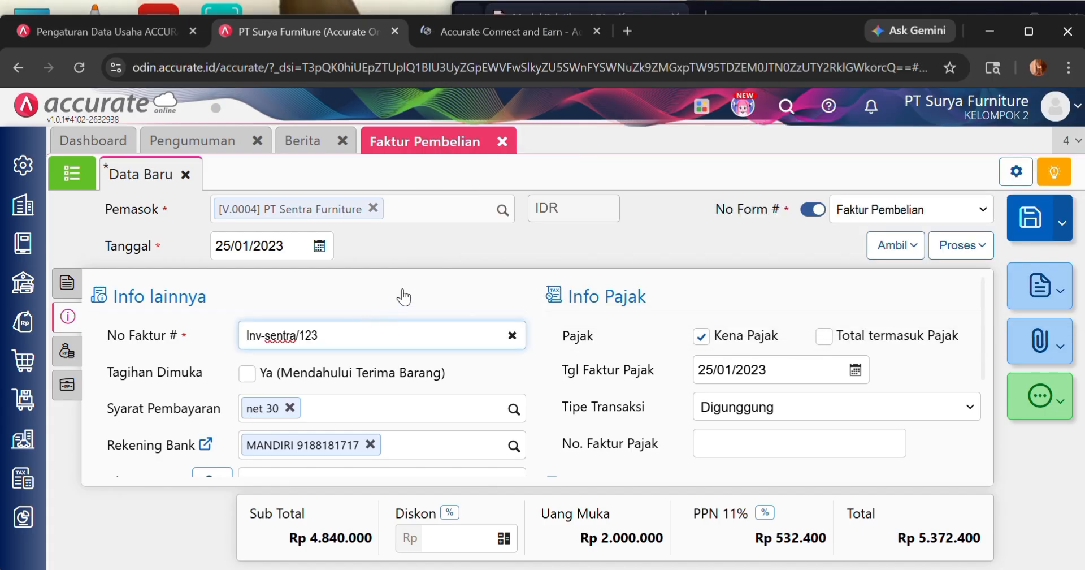
- Fill the invoice's address field with the supplier's stored address
scroll(614, 378, "down", 1)
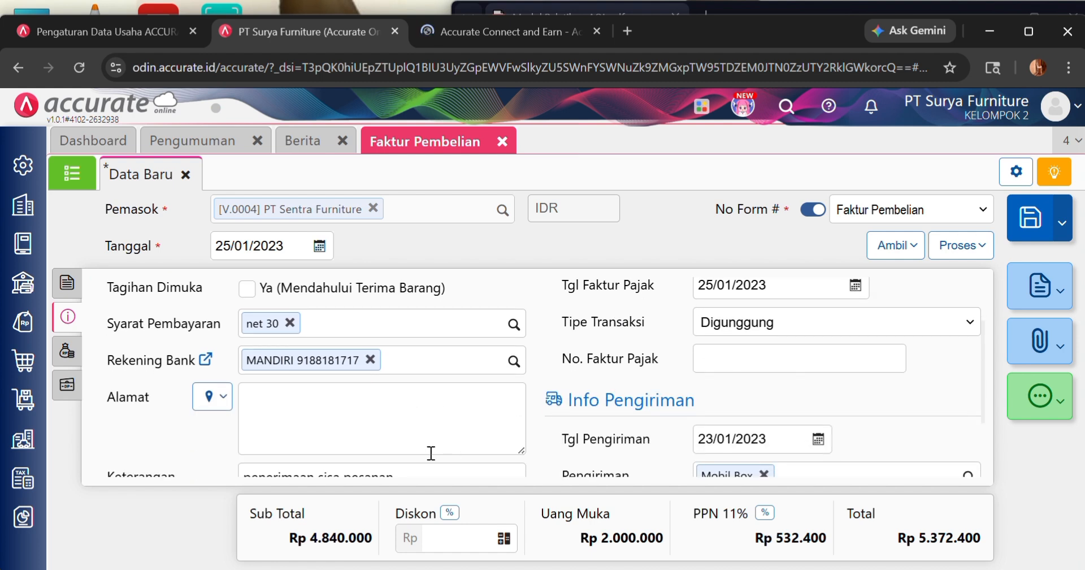
scroll(369, 368, "up", 1)
scroll(365, 368, "down", 2)
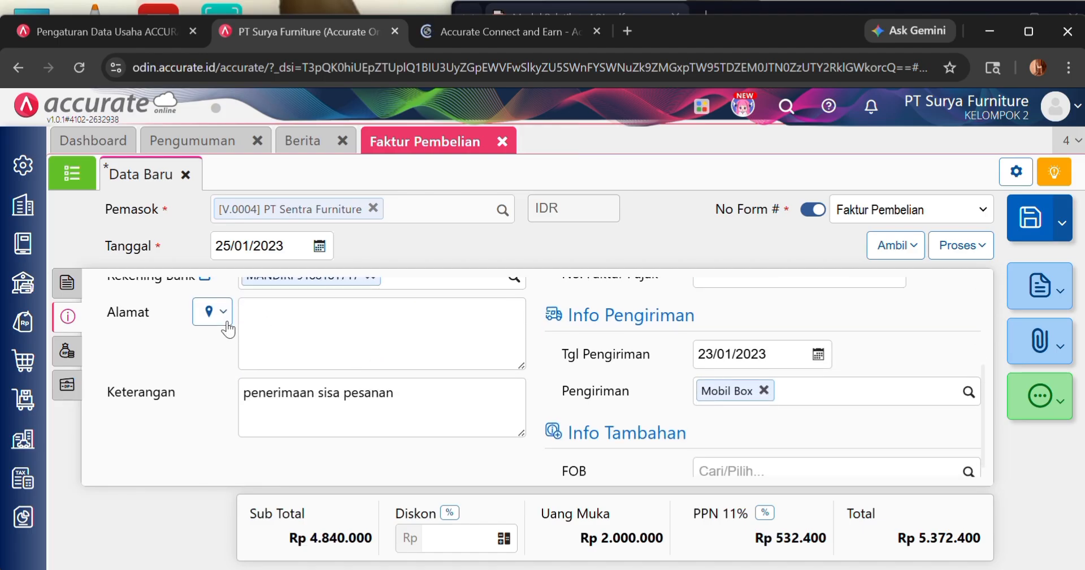
left_click(208, 313)
left_click(253, 341)
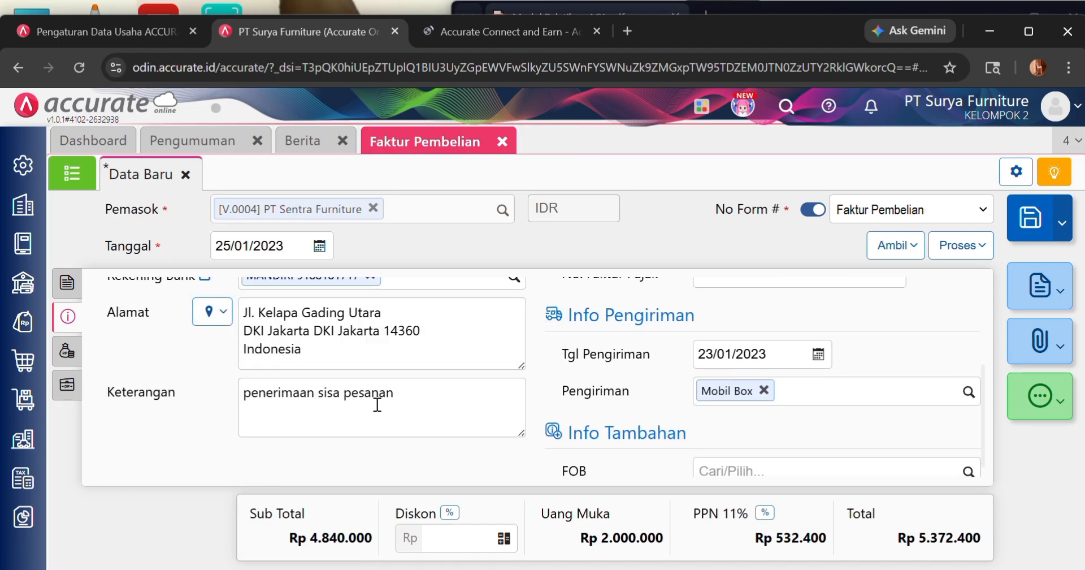
- Replace the invoice's description (Keterangan) with "penerimaan faktur tagihan"
left_click_drag(407, 402, 232, 403)
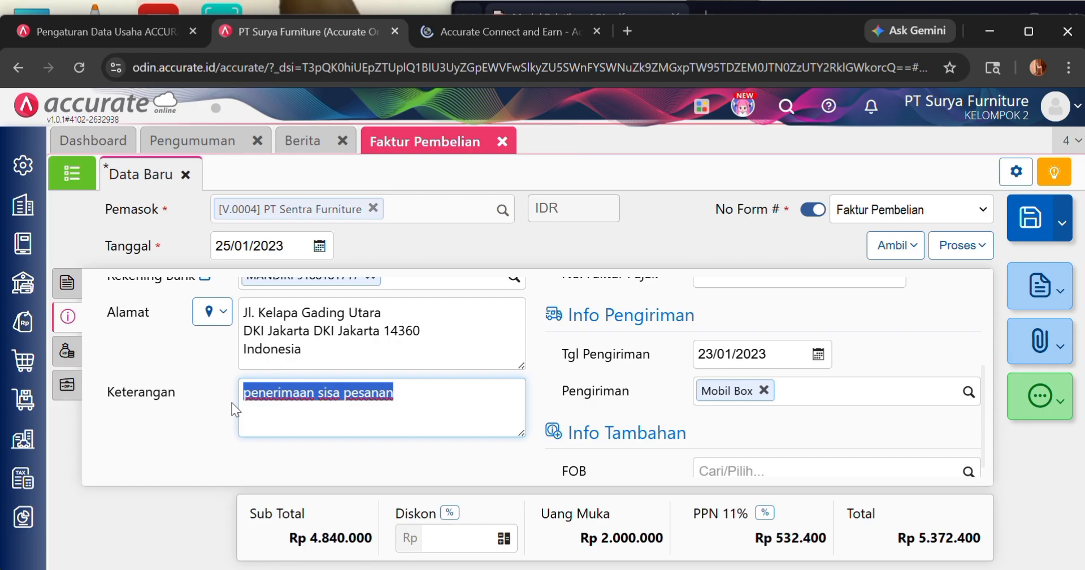
key("BackSpace")
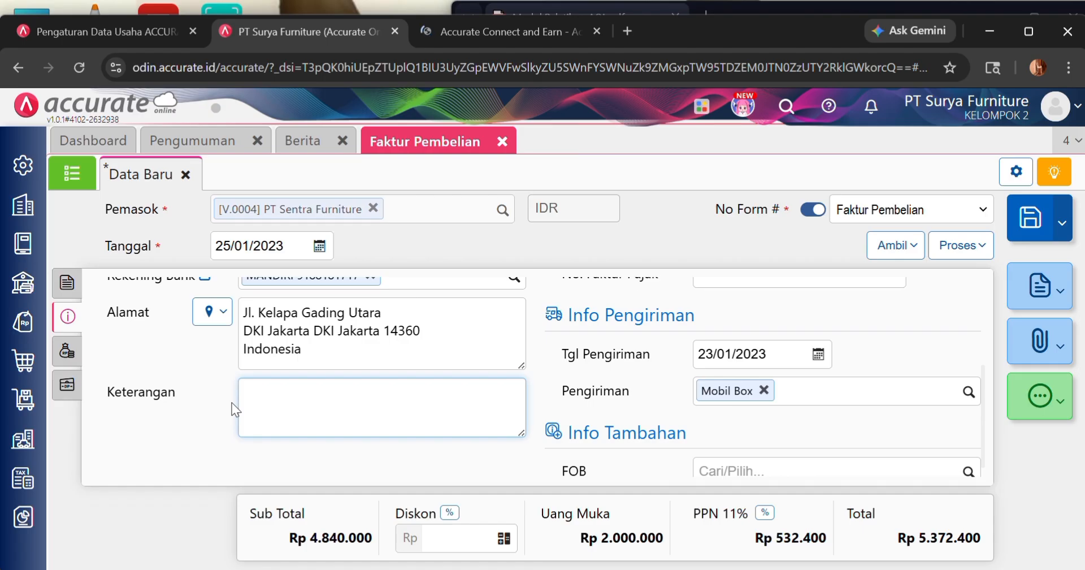
type("penerimaan")
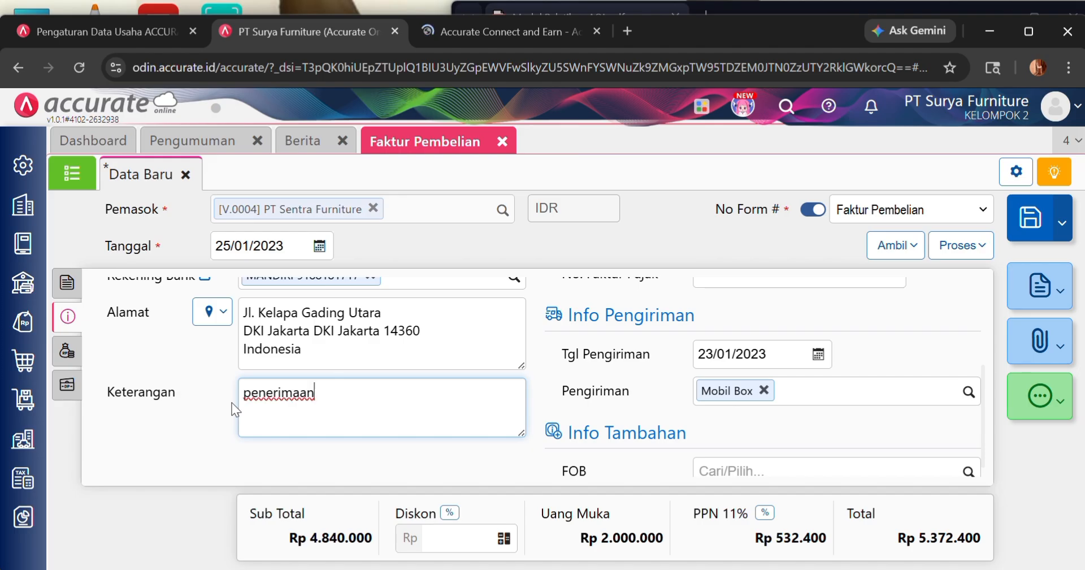
type("faktur tagihan")
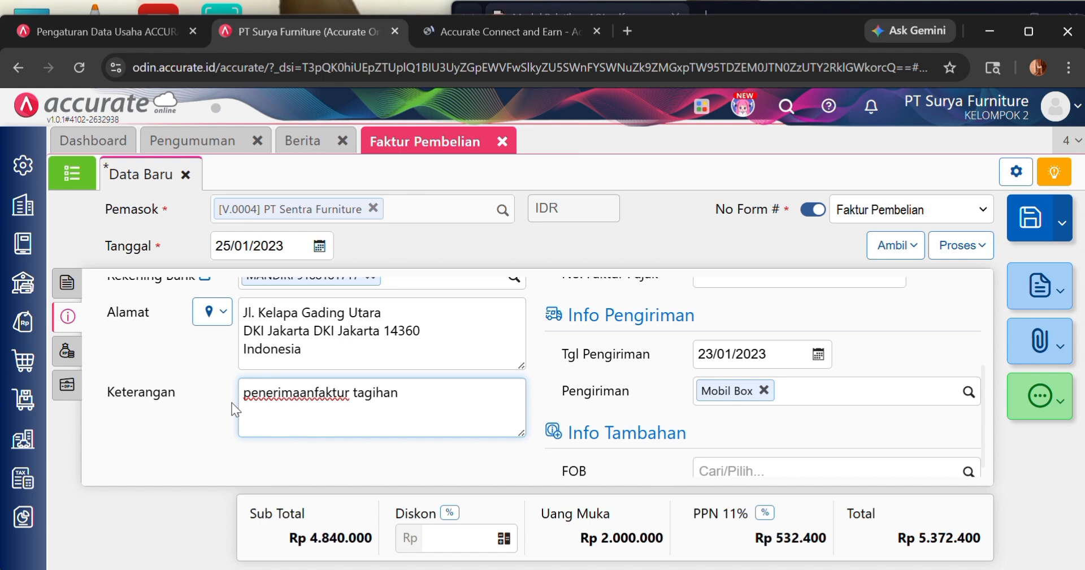
key("Left")
key("Left")
key("Left")
key("Left")
key("Left")
key("Left")
key("Left")
key("Left")
key("Left")
key("Left")
key("Left")
key("Left")
key("Left")
key("Left")
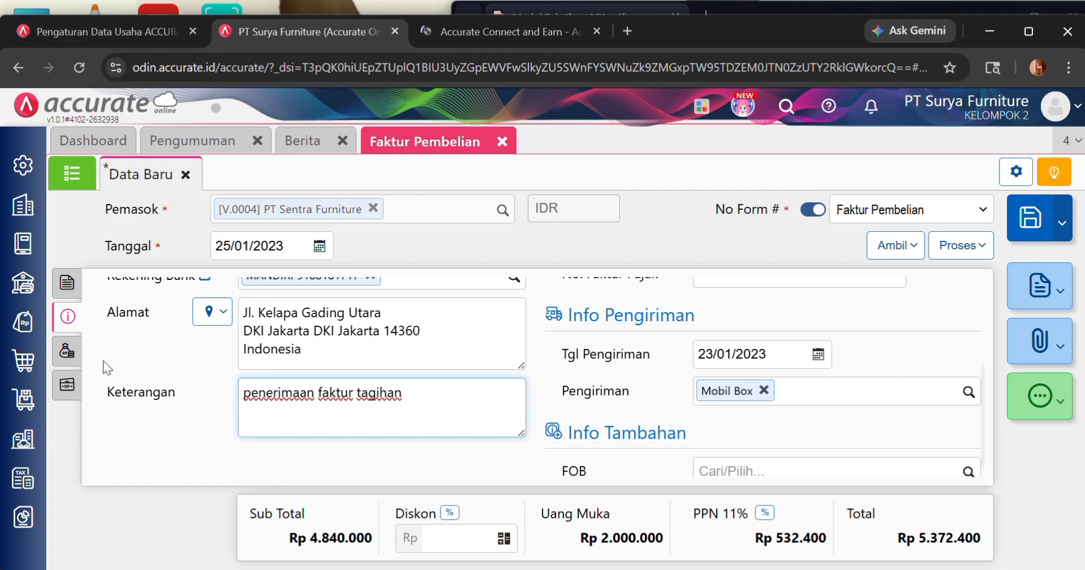
- Review the invoice's additional costs, down payment and item lines, and save the purchase invoice
left_click(63, 352)
left_click(69, 378)
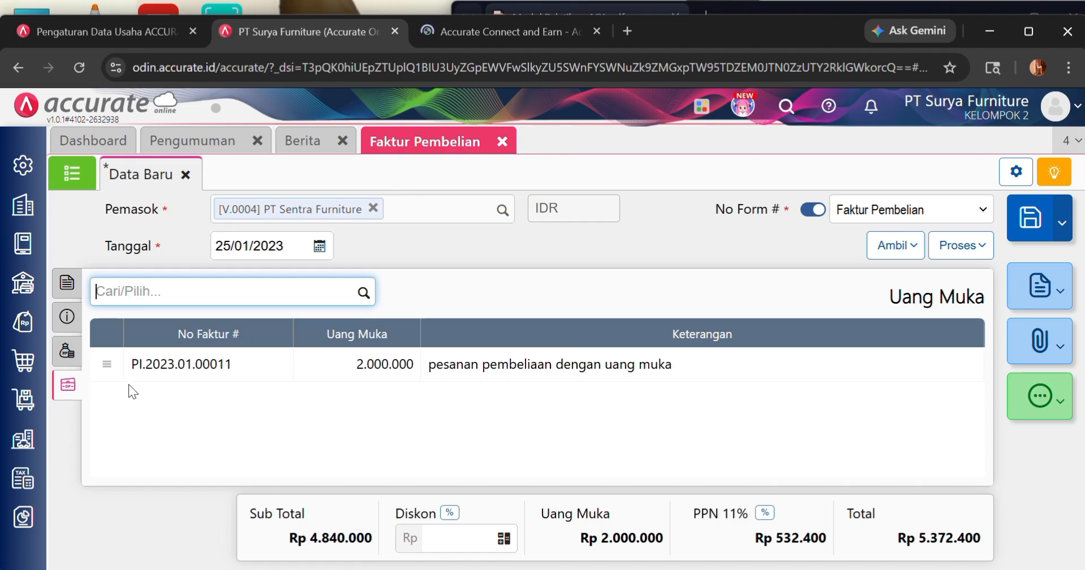
left_click(66, 282)
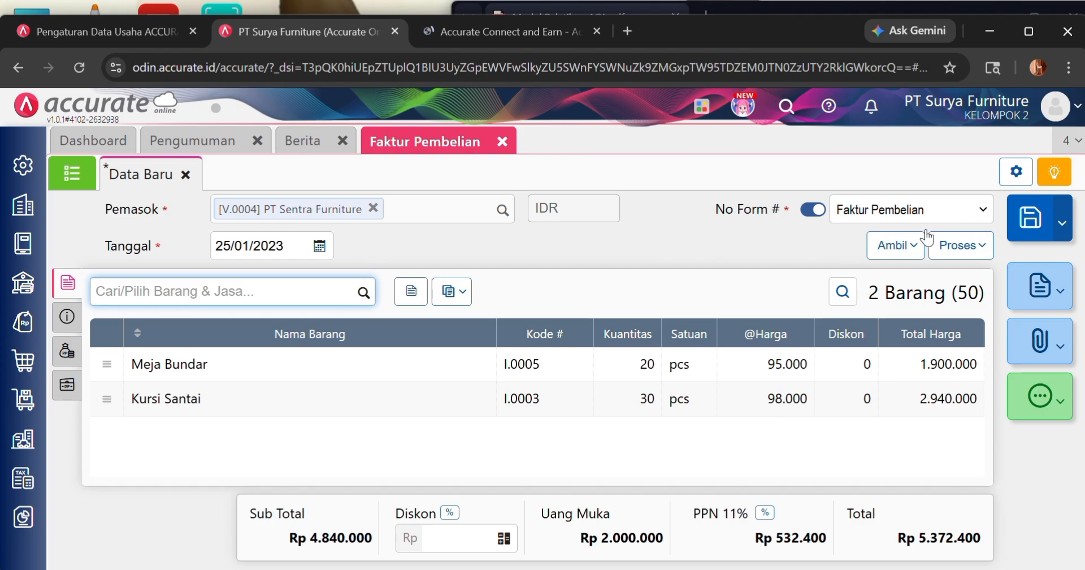
left_click(1031, 244)
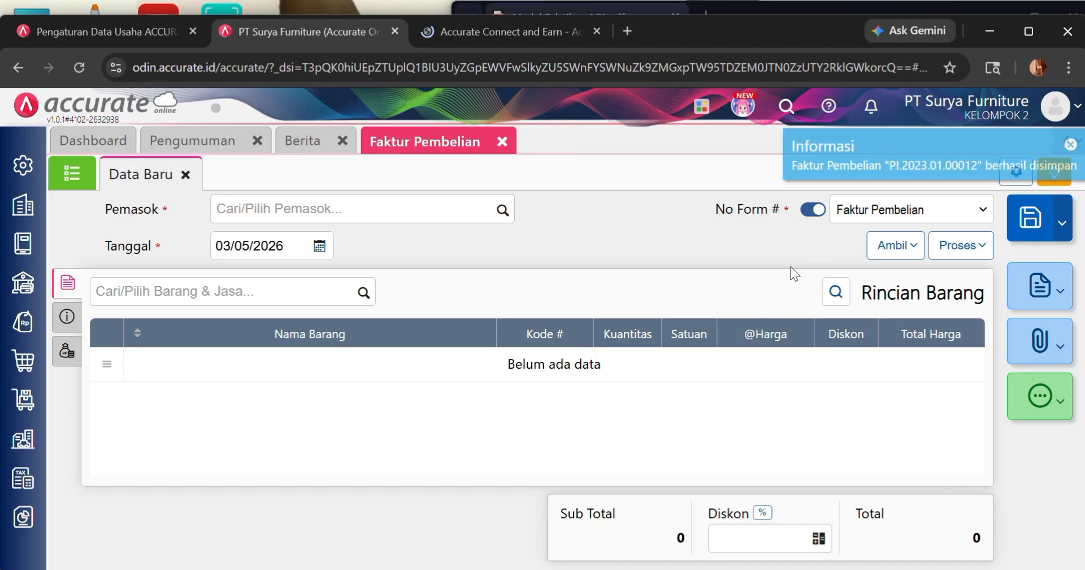
- Read the 26 January 2023 exercise in the training PDF, including its item table, invoice discount and payment details
left_click(825, 5)
scroll(782, 189, "down", 2)
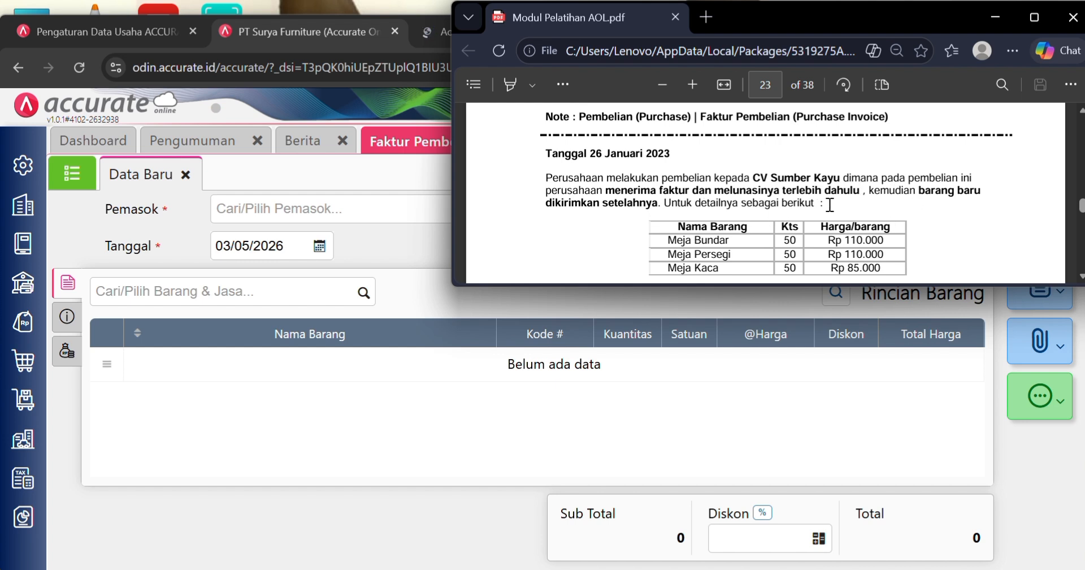
scroll(830, 205, "down", 2)
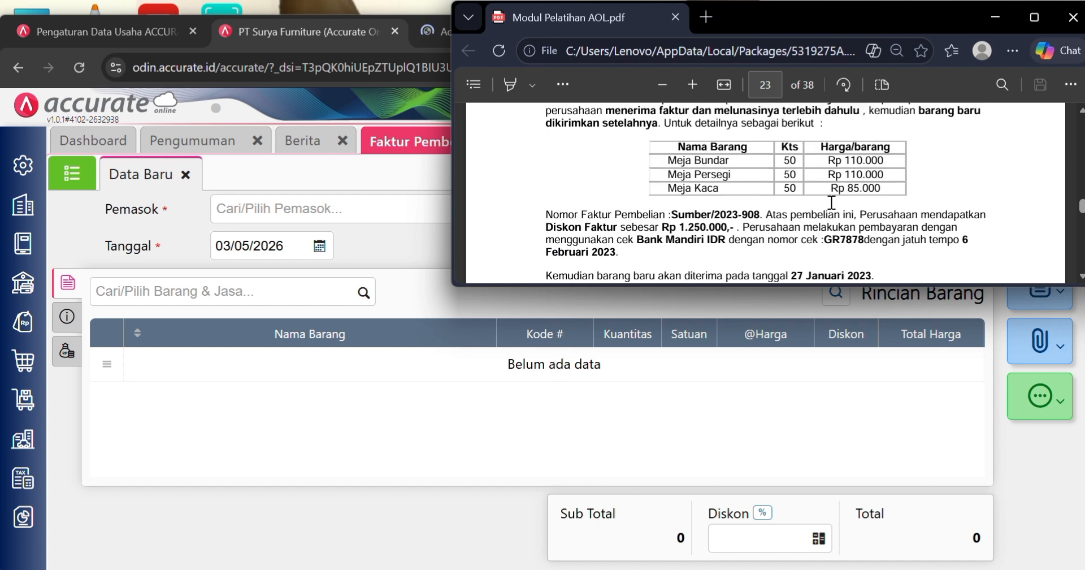
scroll(831, 201, "up", 2)
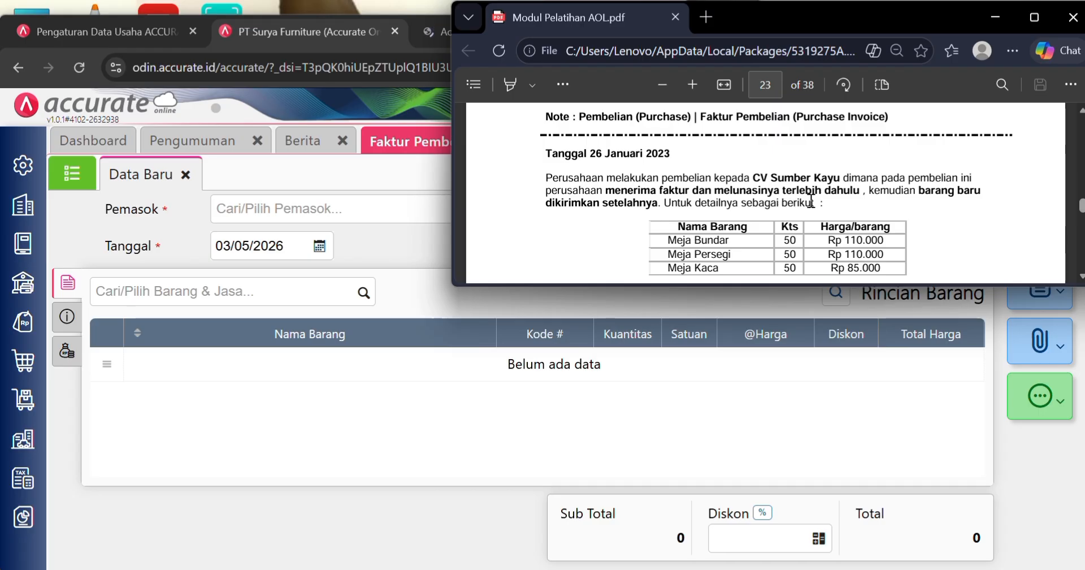
left_click_drag(651, 190, 825, 202)
left_click(651, 229)
left_click(326, 444)
- Set the new purchase invoice's supplier to CV Sumber Kayu and its date to 26/01/2023
left_click(500, 210)
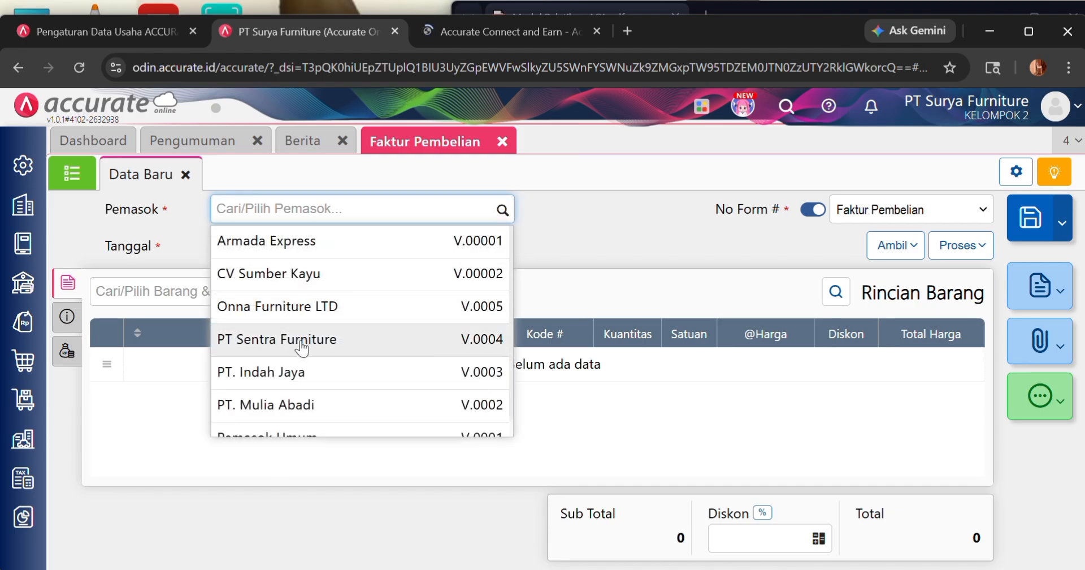
left_click(325, 283)
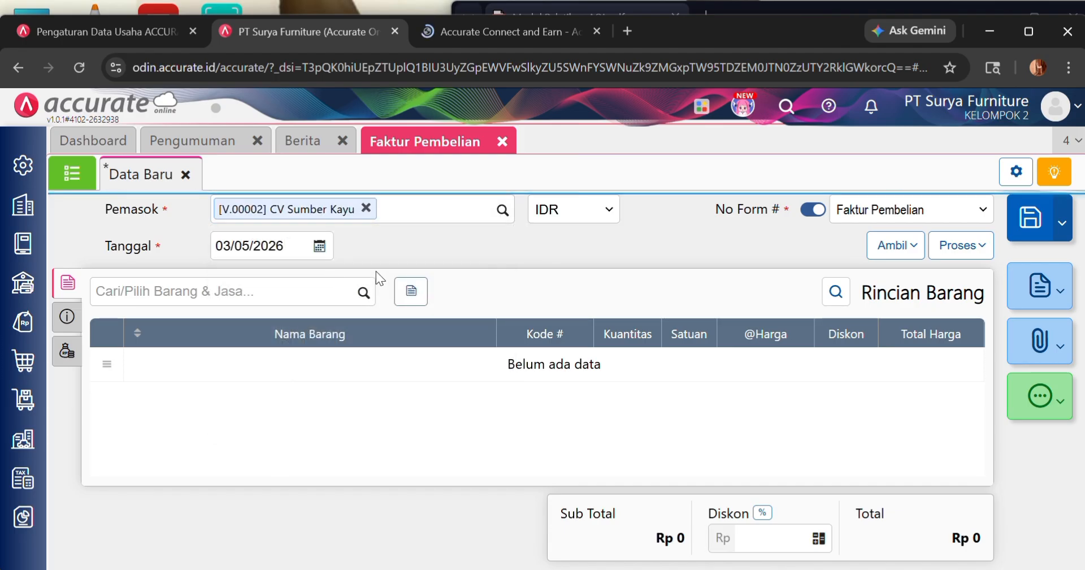
left_click(299, 250)
key("BackSpace")
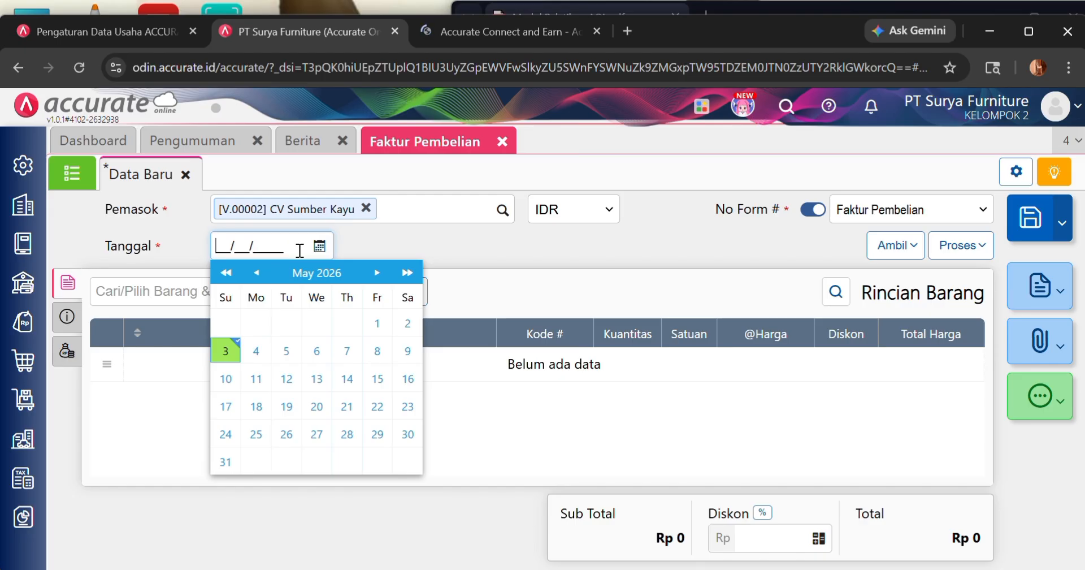
type("26/01/2023")
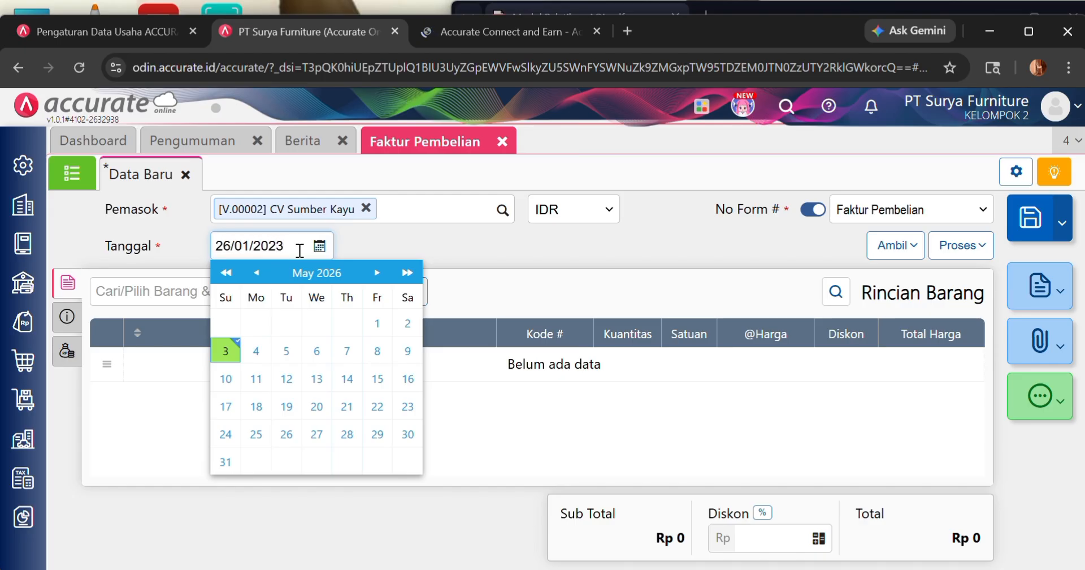
left_click(517, 257)
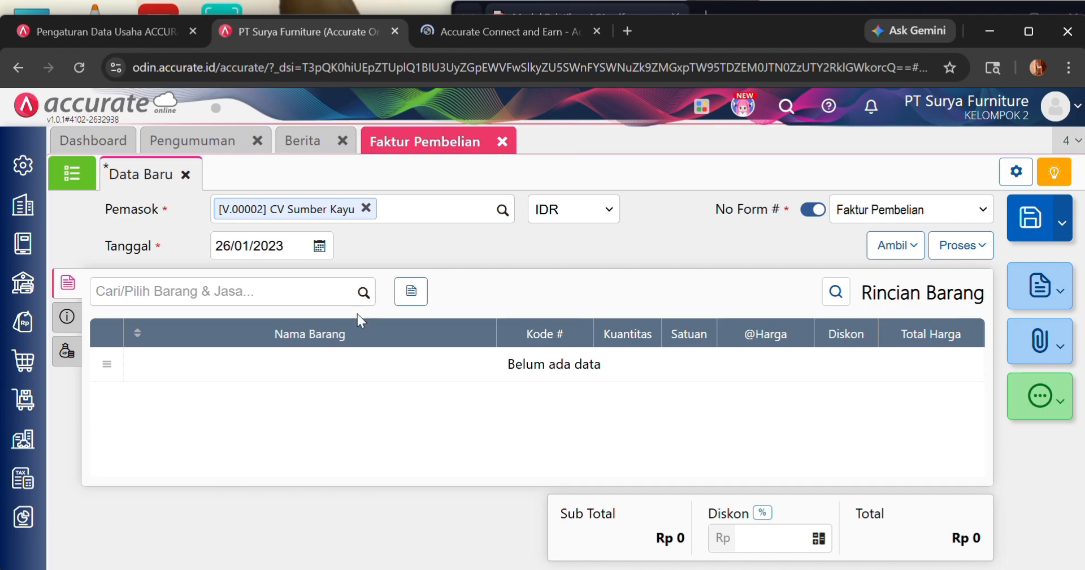
- Check the item table in the PDF and choose Meja Bundar as the invoice's first item
left_click(363, 292)
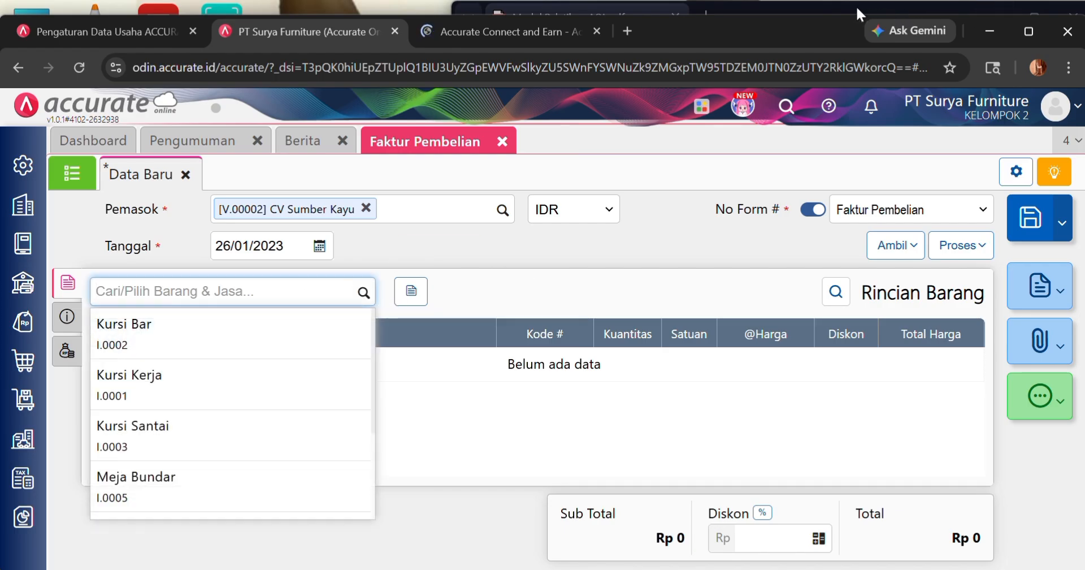
left_click(856, 6)
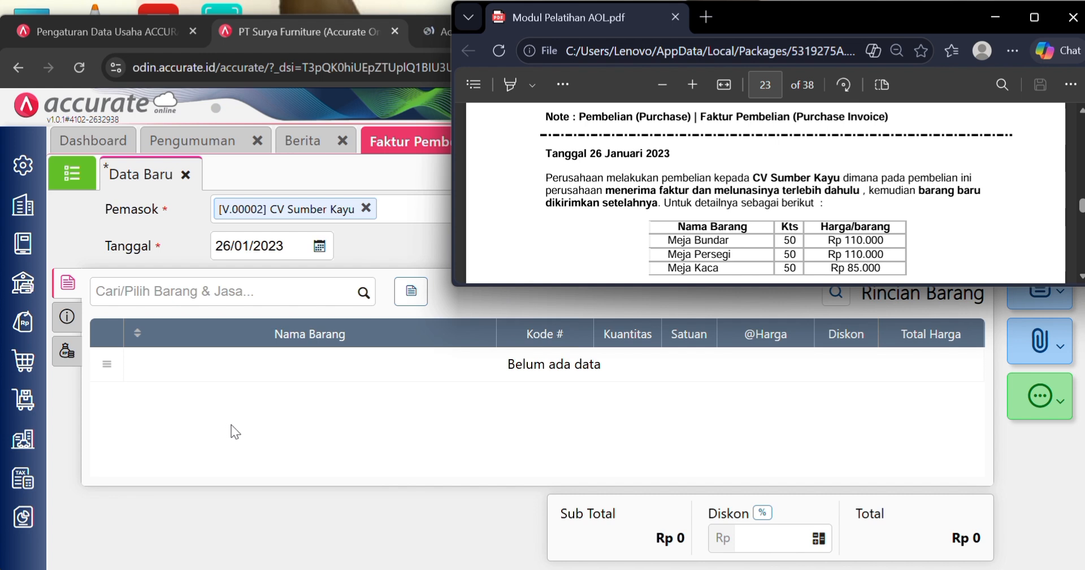
left_click(232, 425)
left_click(363, 291)
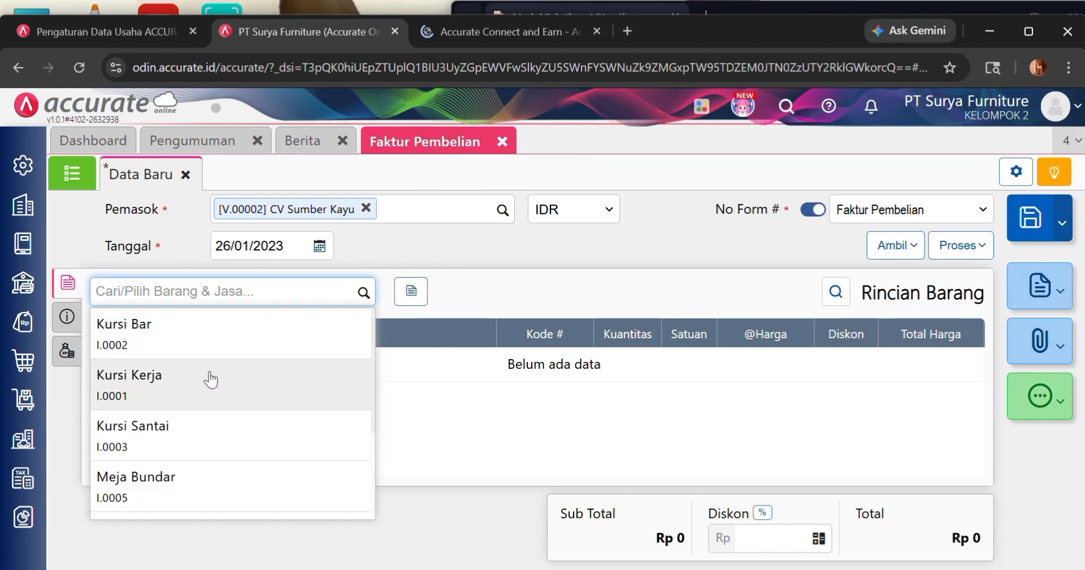
left_click(174, 478)
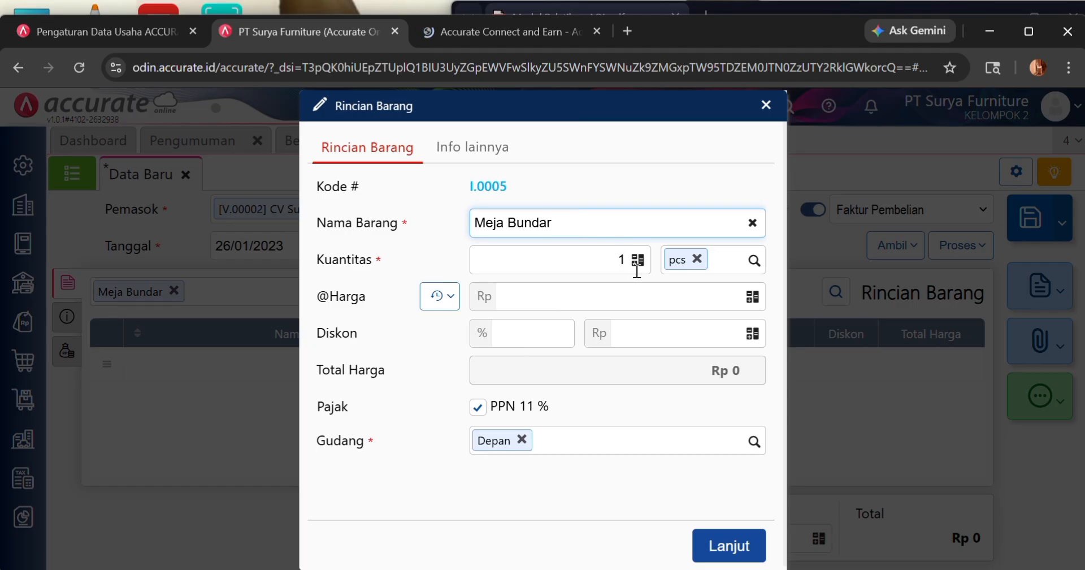
- Set Meja Bundar's quantity to 50 pcs and its unit price to Rp 110.000
left_click(608, 267)
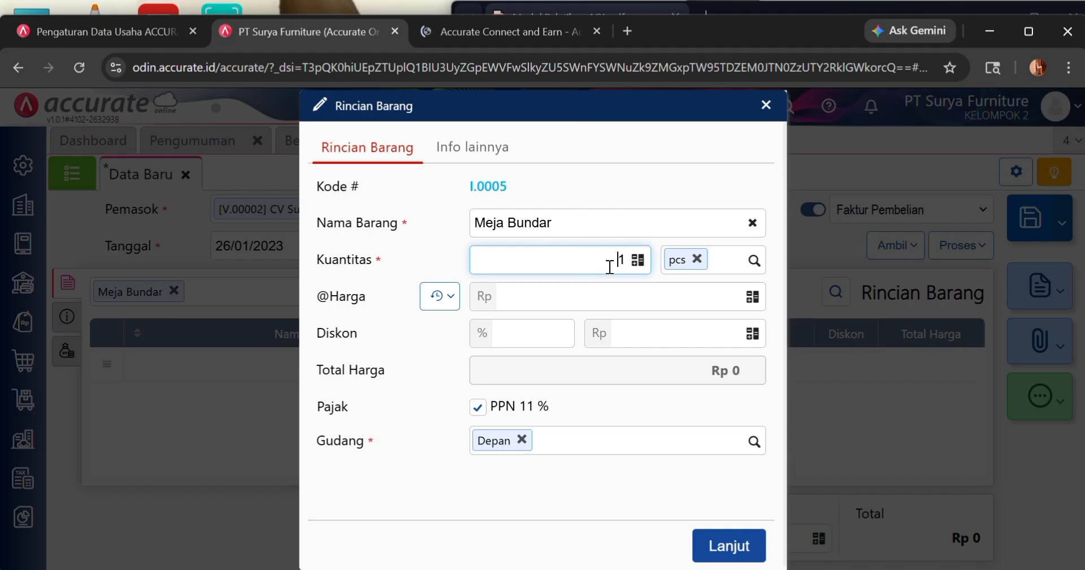
type("50")
key("BackSpace")
left_click(663, 295)
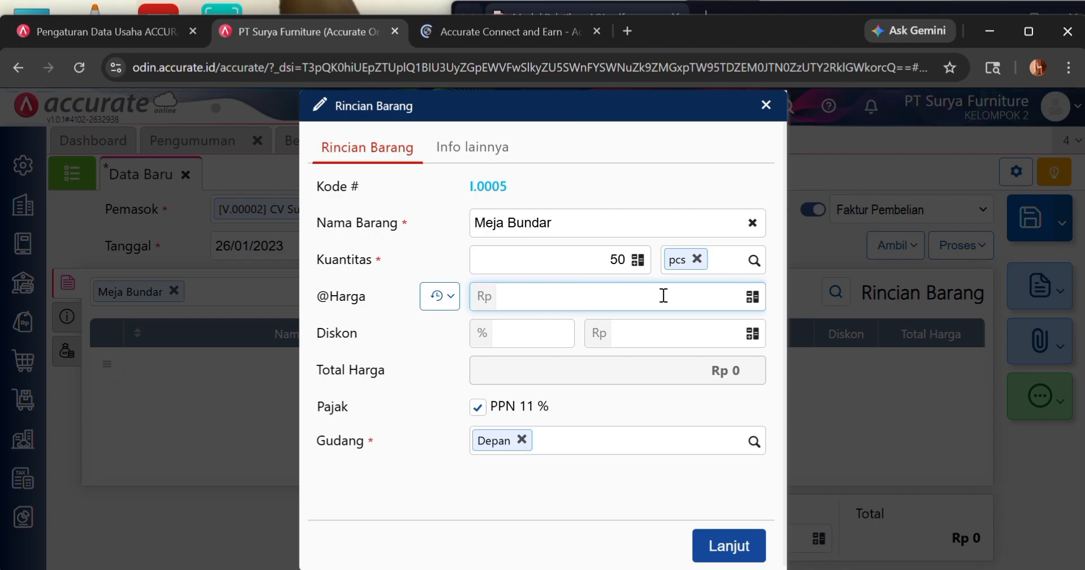
type("110.000")
left_click(676, 180)
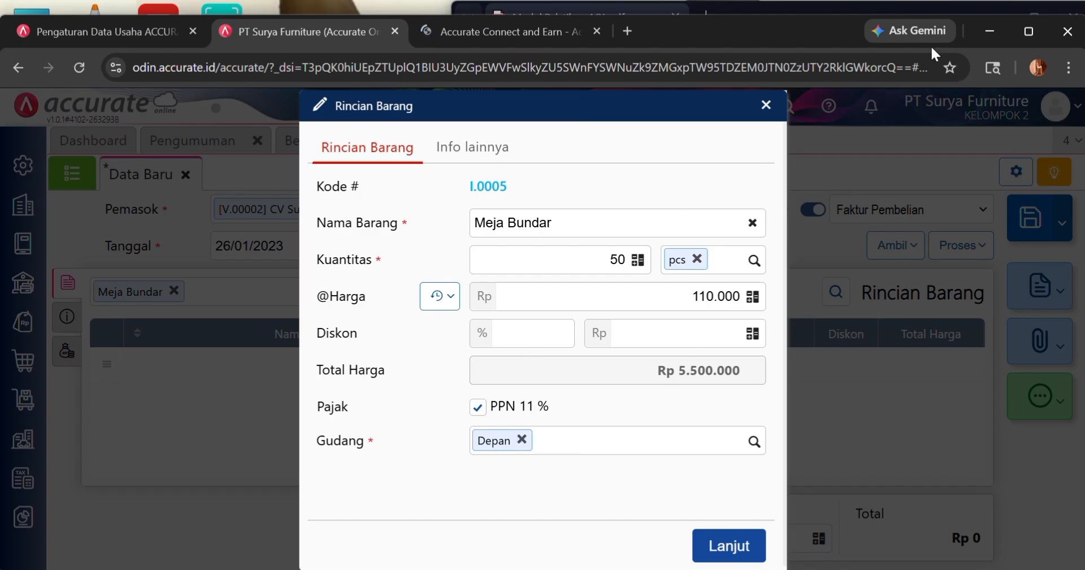
- Check the Meja Bundar details against the 26 January exercise and add the line to the invoice
left_click(911, 7)
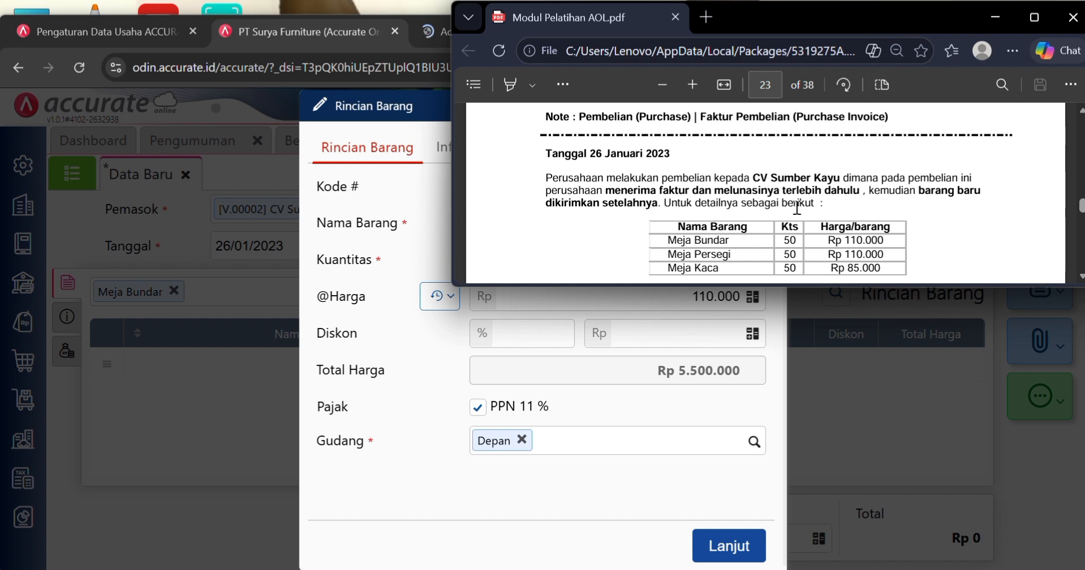
scroll(841, 226, "down", 2)
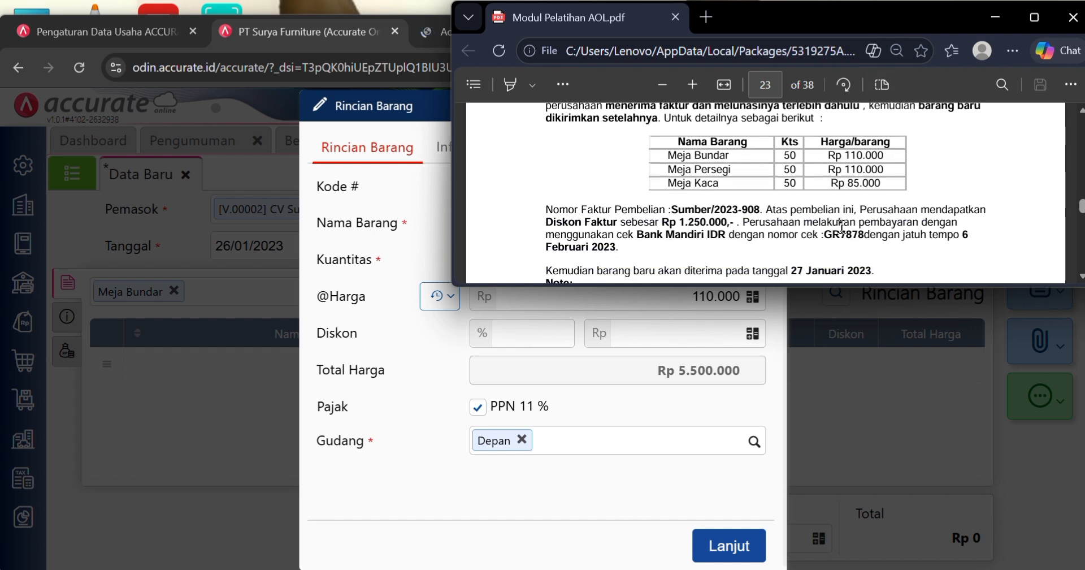
scroll(841, 226, "down", 2)
scroll(842, 226, "up", 3)
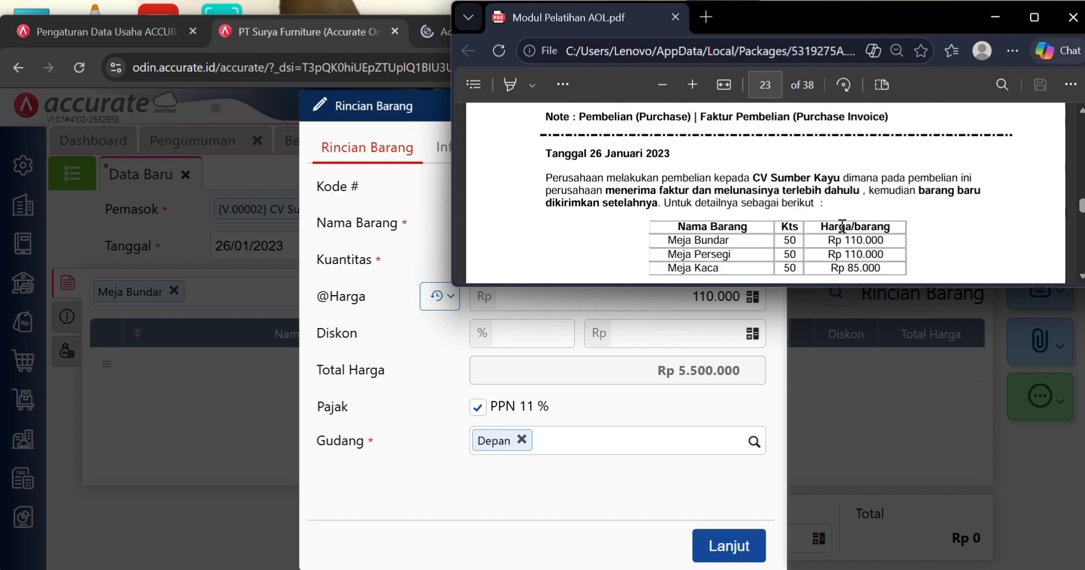
left_click(873, 436)
left_click(708, 542)
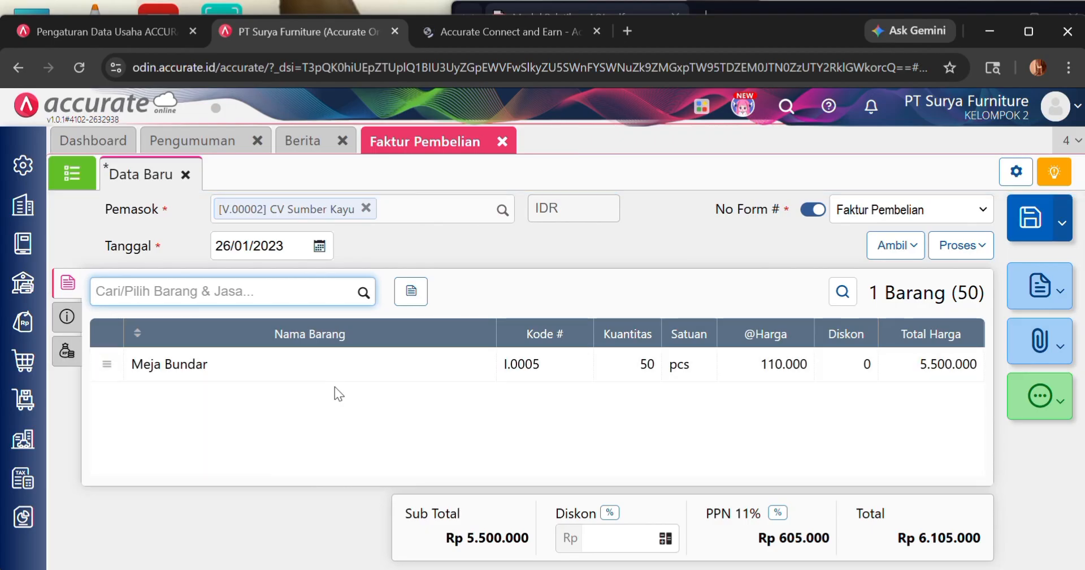
- Check the item table in the PDF and choose Meja Persegi as the invoice's second item
left_click(347, 290)
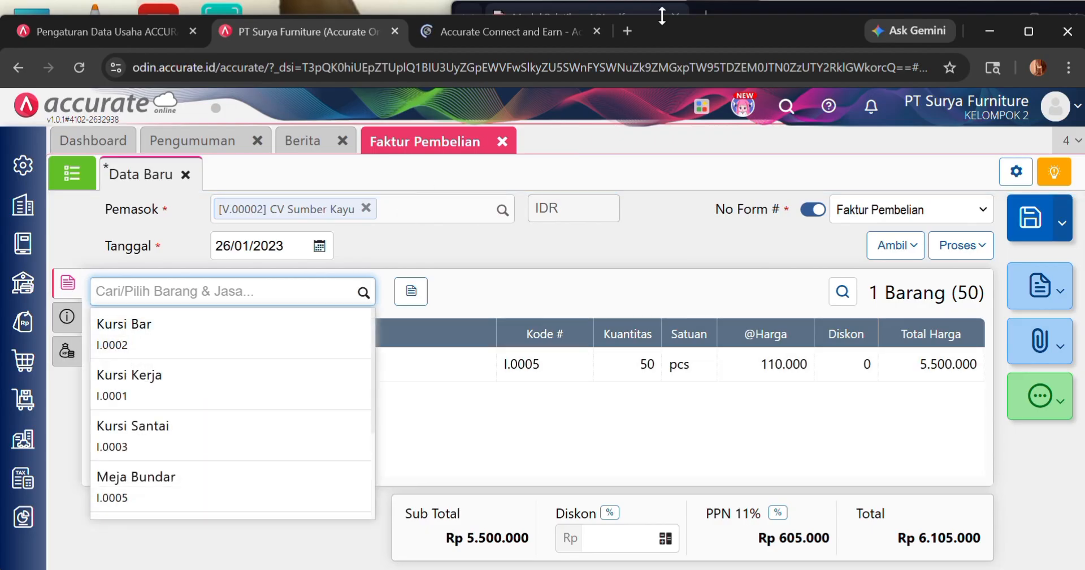
left_click(790, 7)
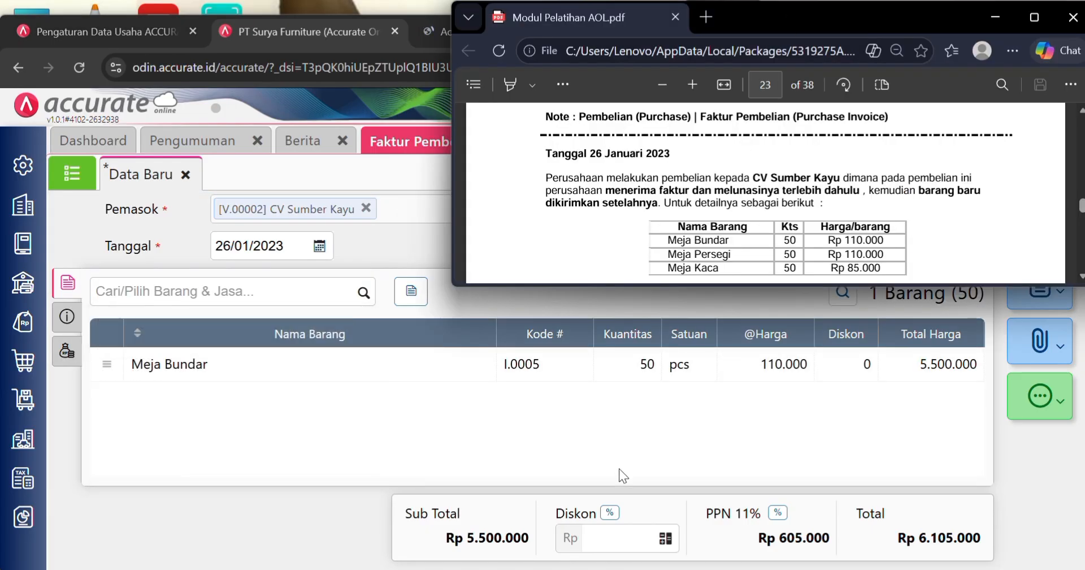
left_click(419, 394)
left_click(365, 289)
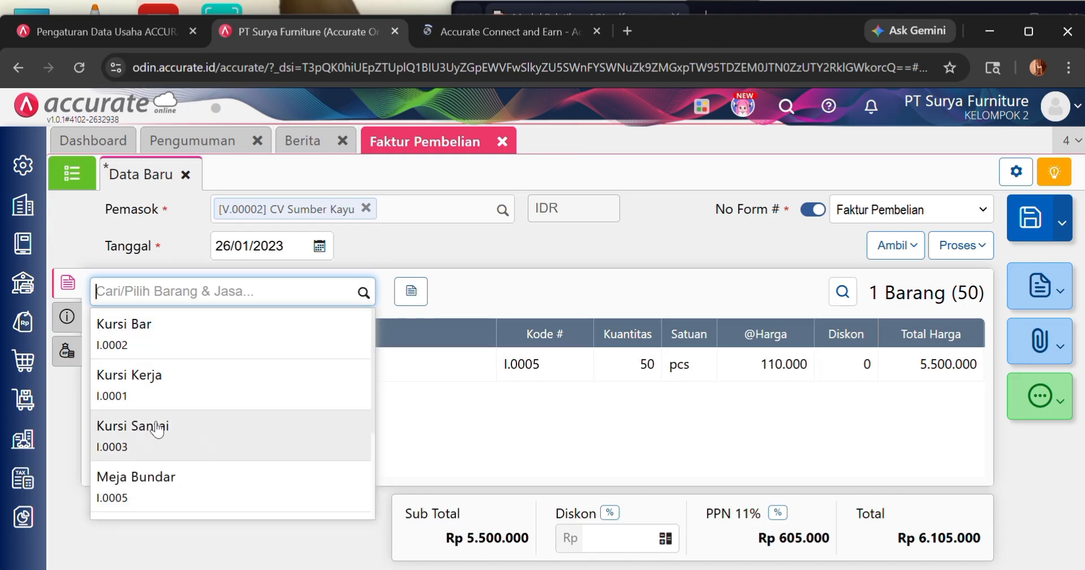
scroll(175, 424, "down", 2)
scroll(176, 422, "down", 2)
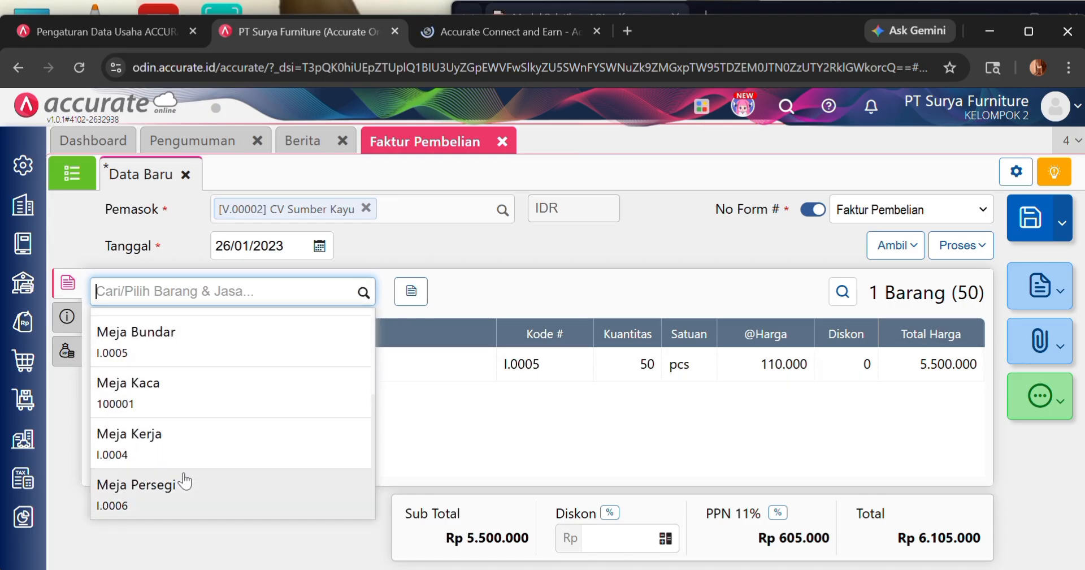
left_click(211, 483)
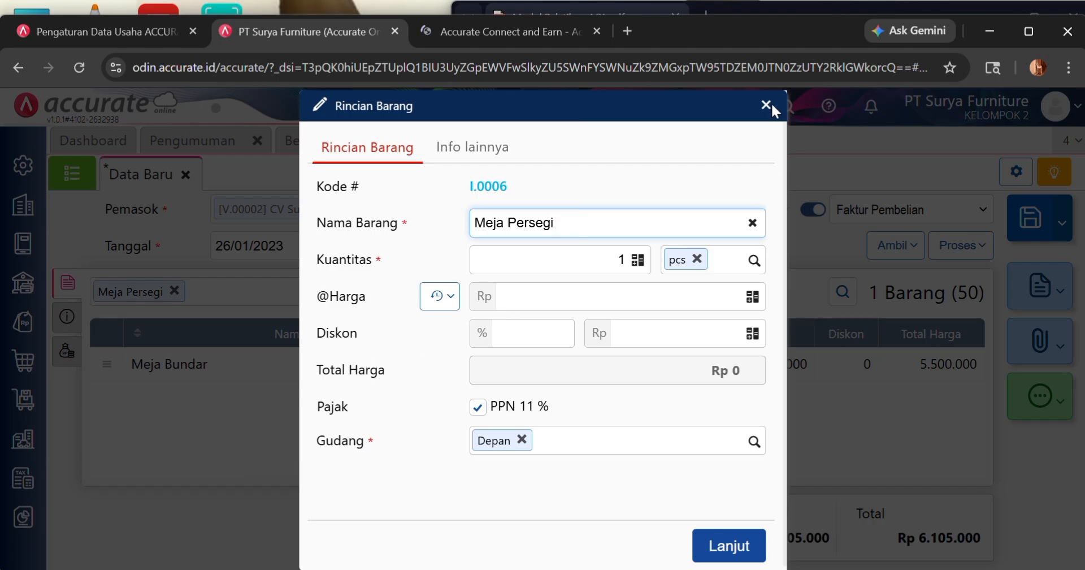
- Set Meja Persegi's quantity to 50 pcs and its unit price to Rp 110.000, and add the line to the invoice
left_click(824, 8)
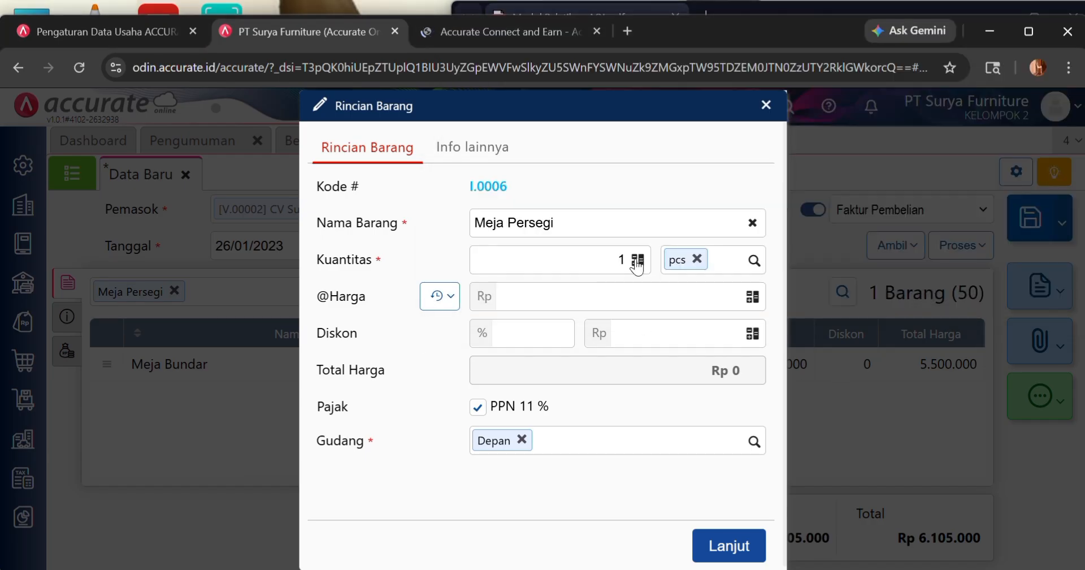
left_click(639, 268)
type("50")
left_click(656, 301)
type("1100000")
left_click(648, 203)
left_click(727, 546)
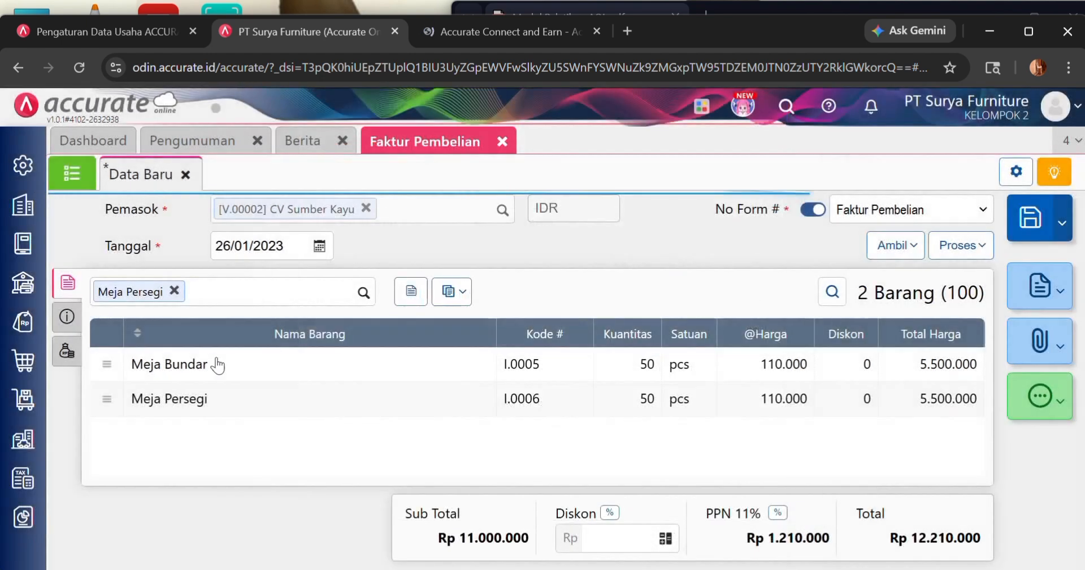
- Check the PDF's item table again and choose Meja Kaca as the invoice's third item
left_click(786, 9)
left_click(646, 469)
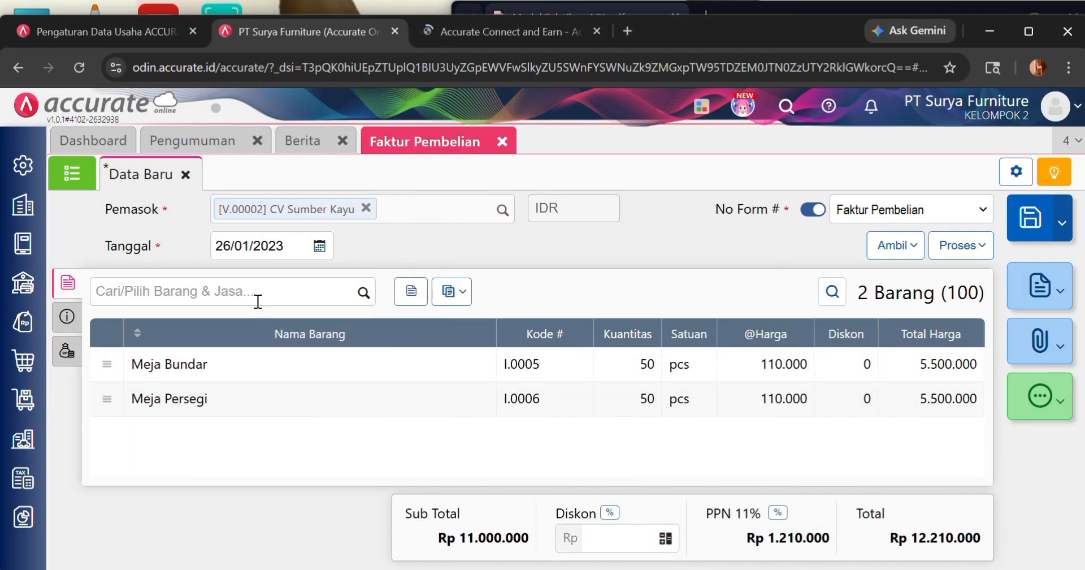
left_click(353, 297)
scroll(211, 396, "down", 3)
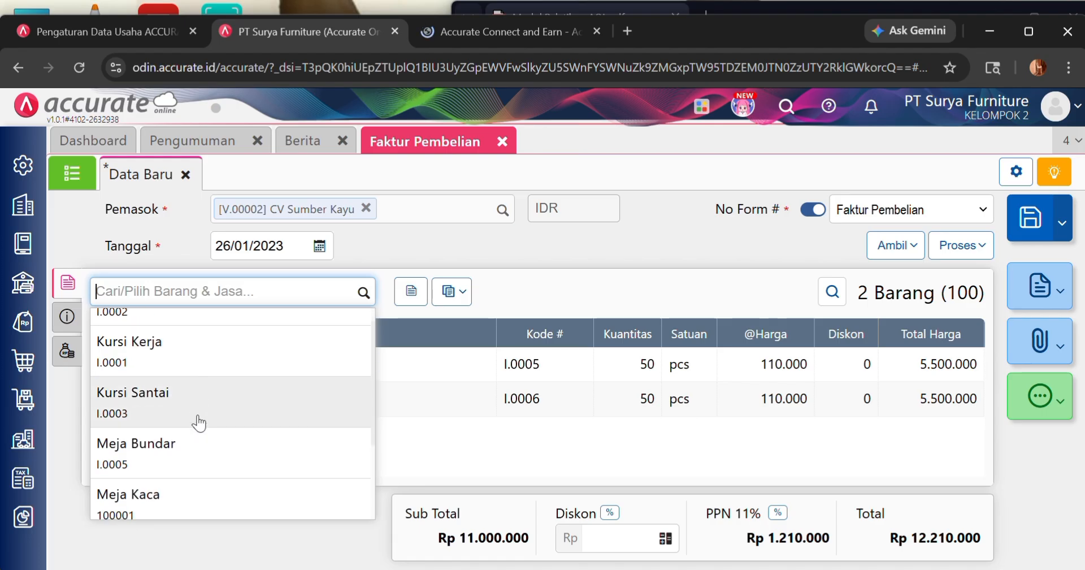
left_click(198, 392)
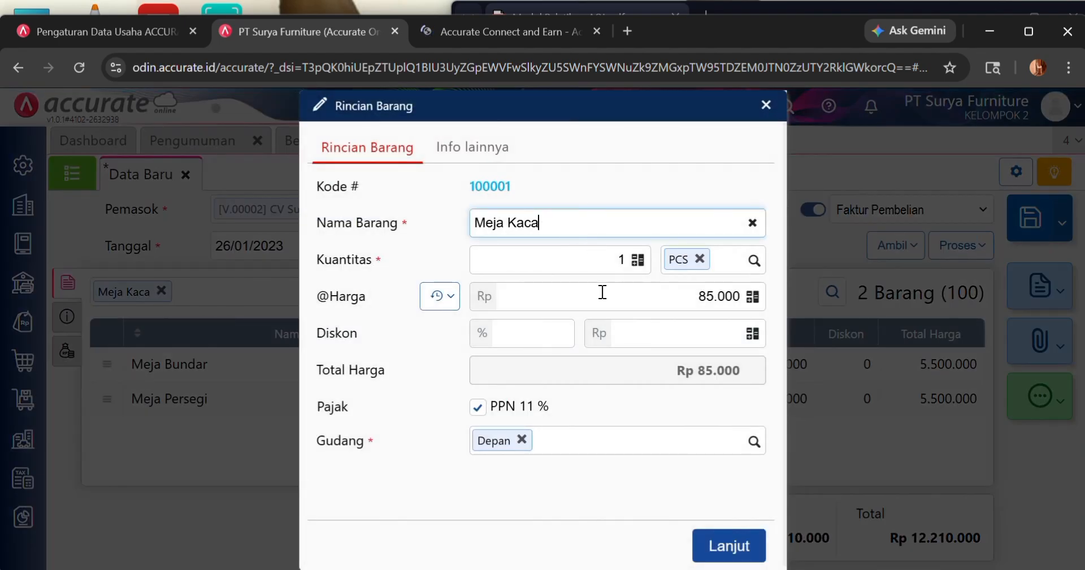
- Set Meja Kaca's quantity to 50 PCS and add the line to the invoice
left_click(636, 260)
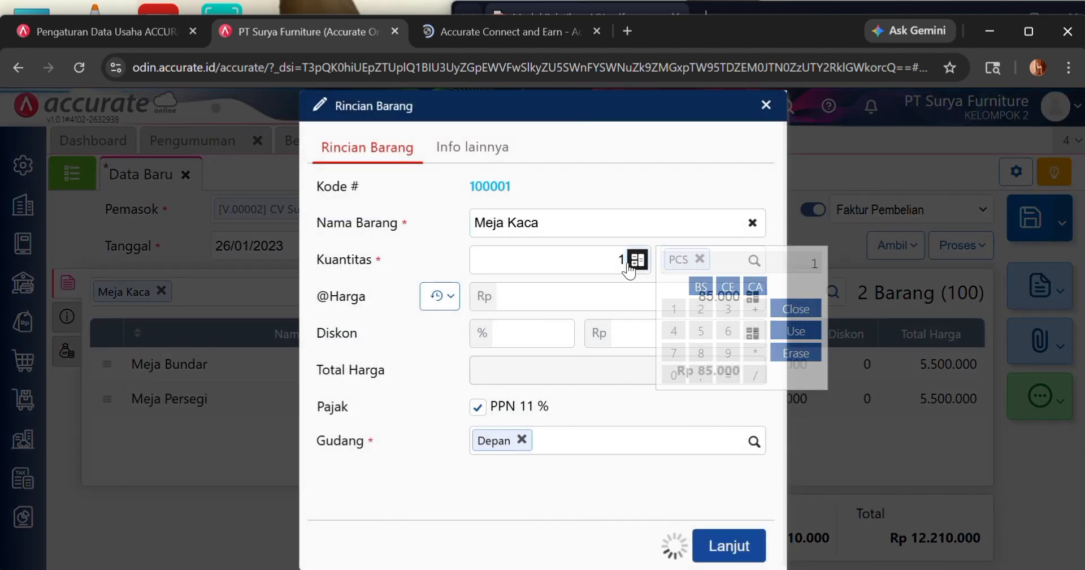
left_click(622, 263)
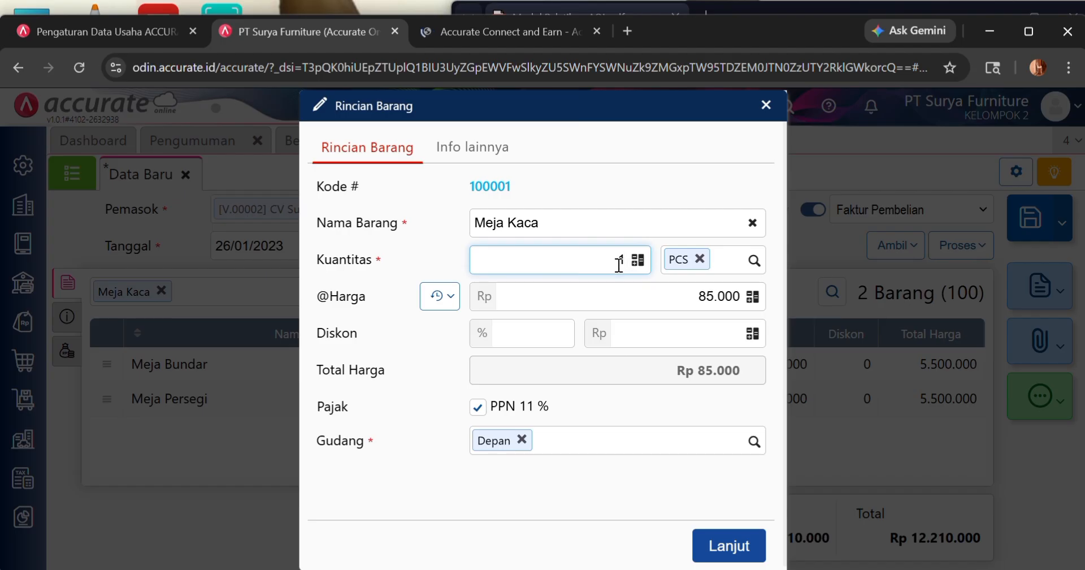
type("50")
left_click(675, 295)
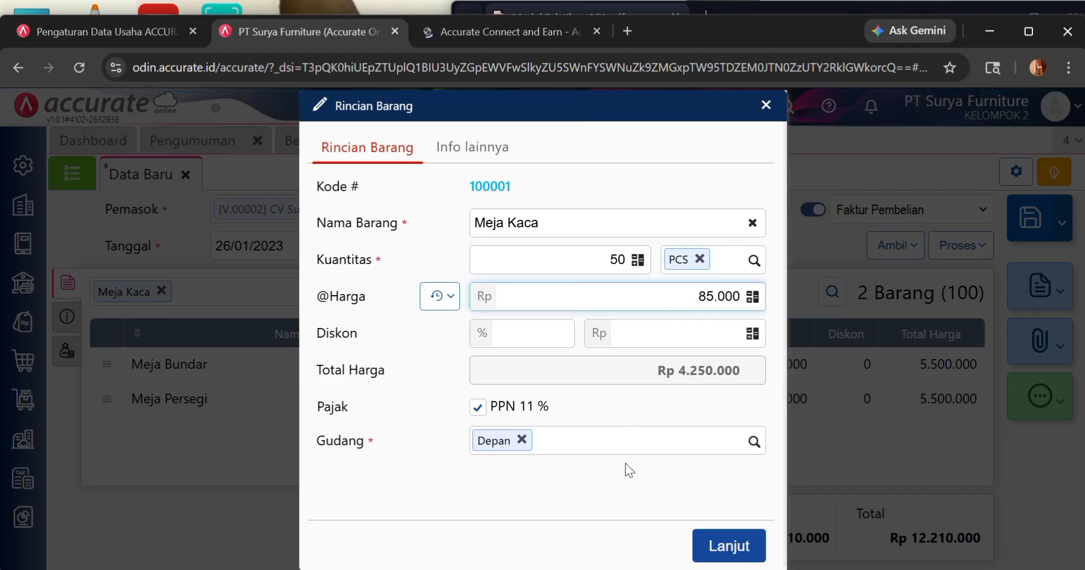
left_click(726, 544)
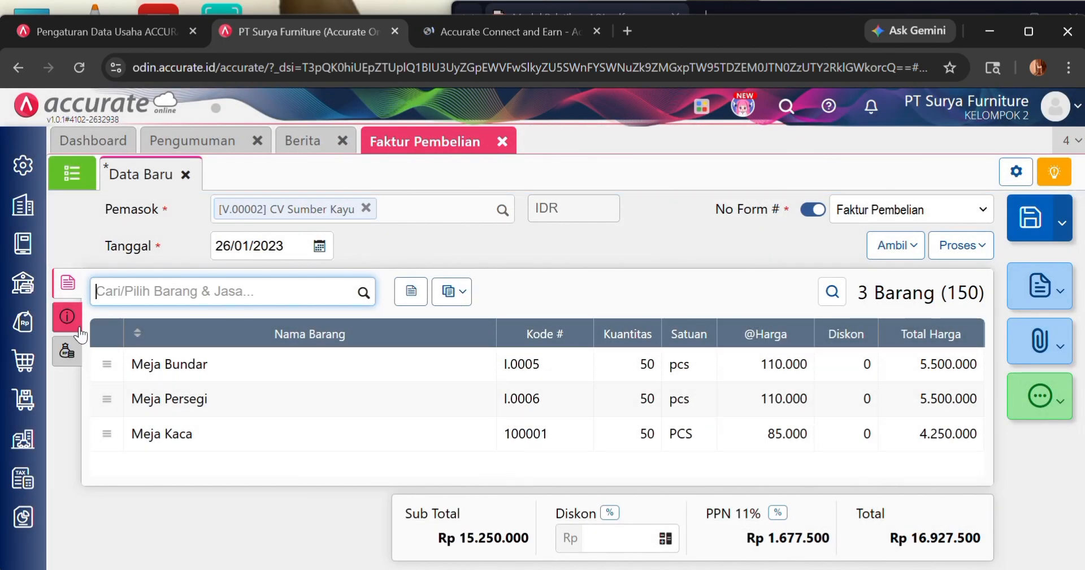
- Copy the purchase invoice number from the PDF's 26 January exercise into the invoice's No Faktur field
left_click(68, 318)
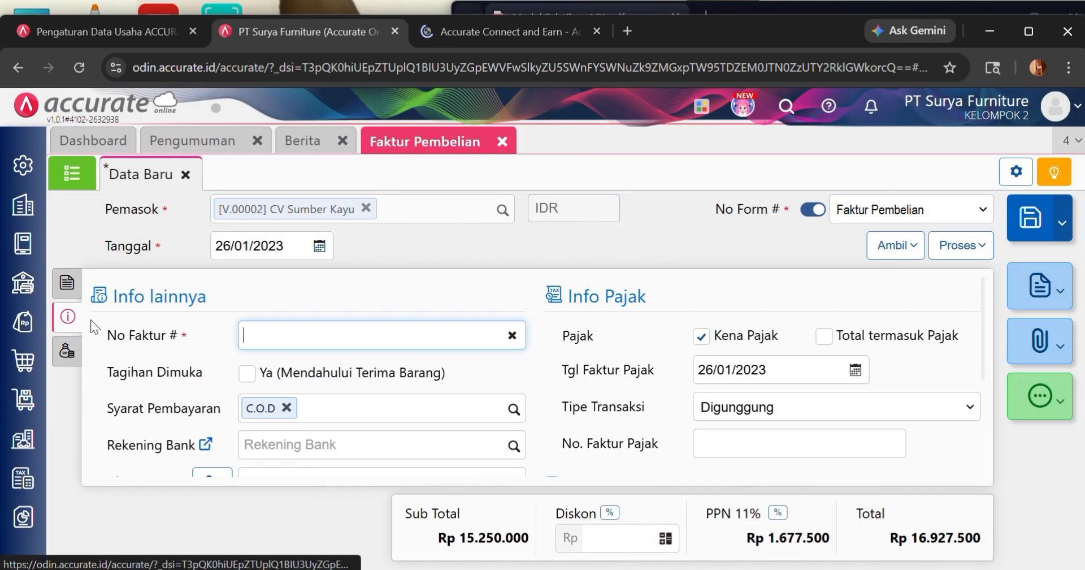
left_click(846, 5)
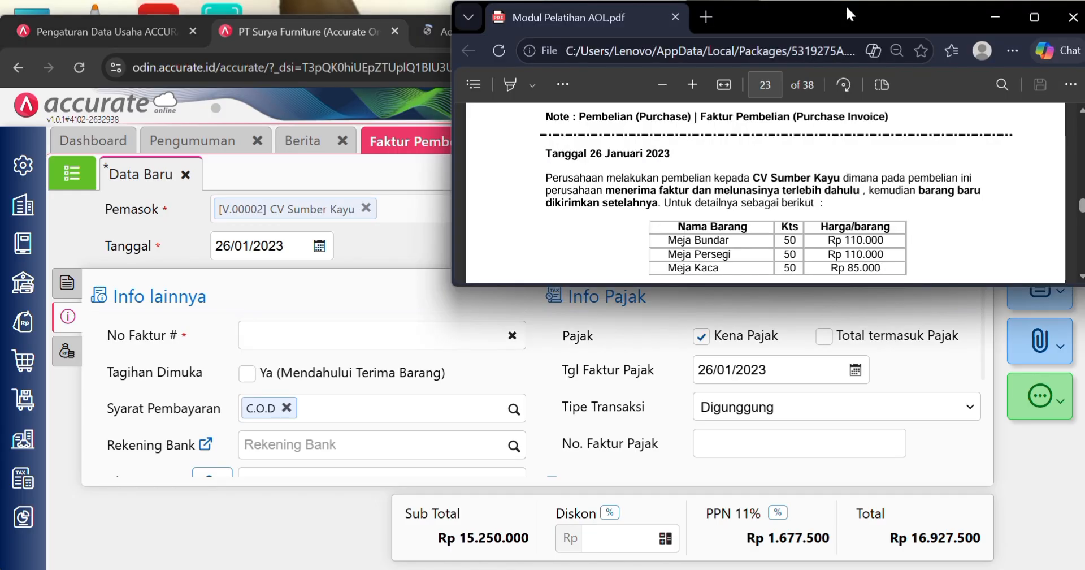
scroll(801, 174, "down", 2)
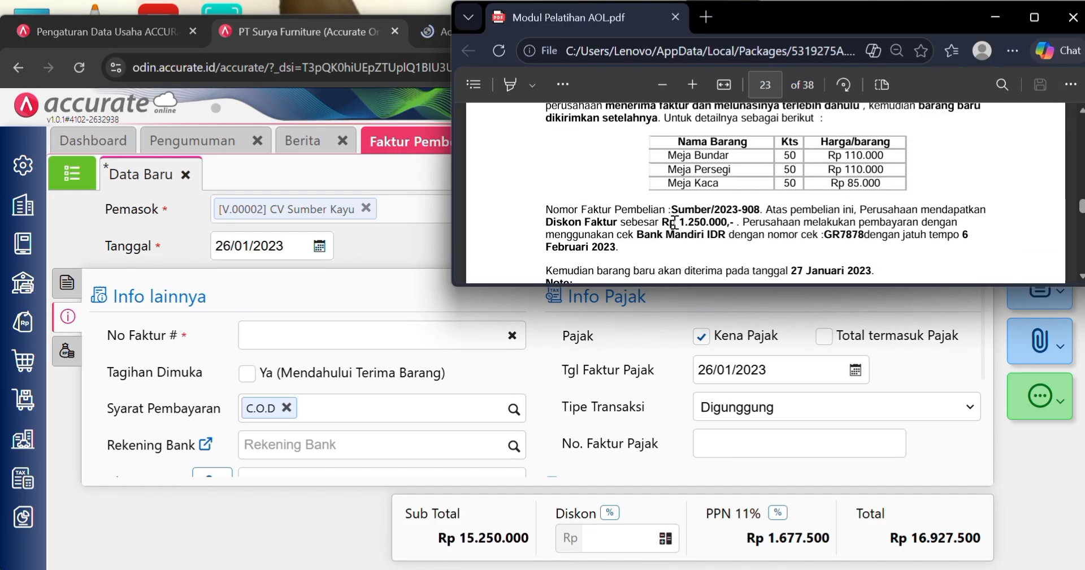
left_click_drag(673, 208, 764, 215)
key("ctrl+c")
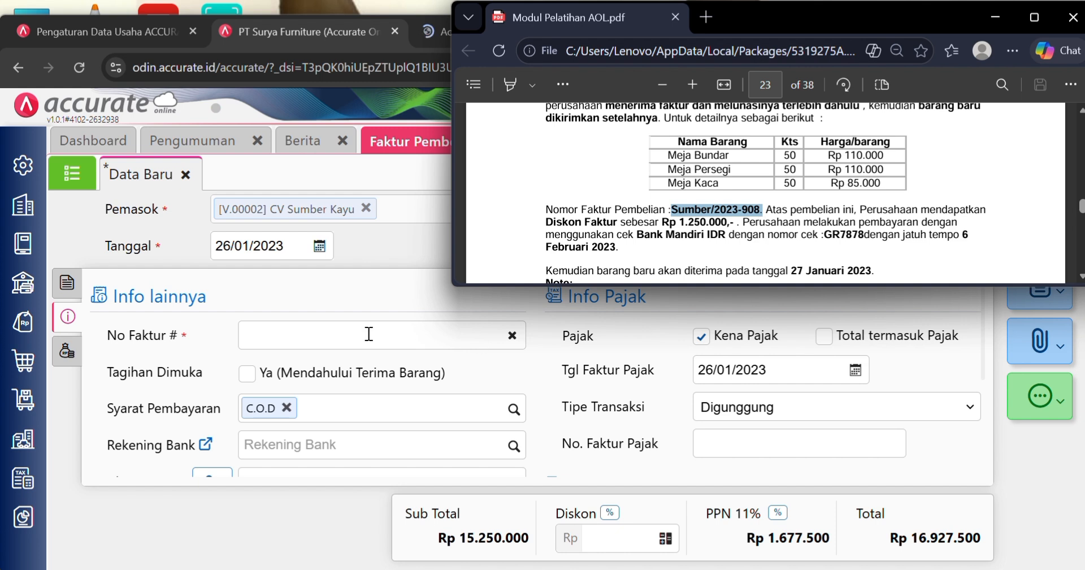
left_click(333, 334)
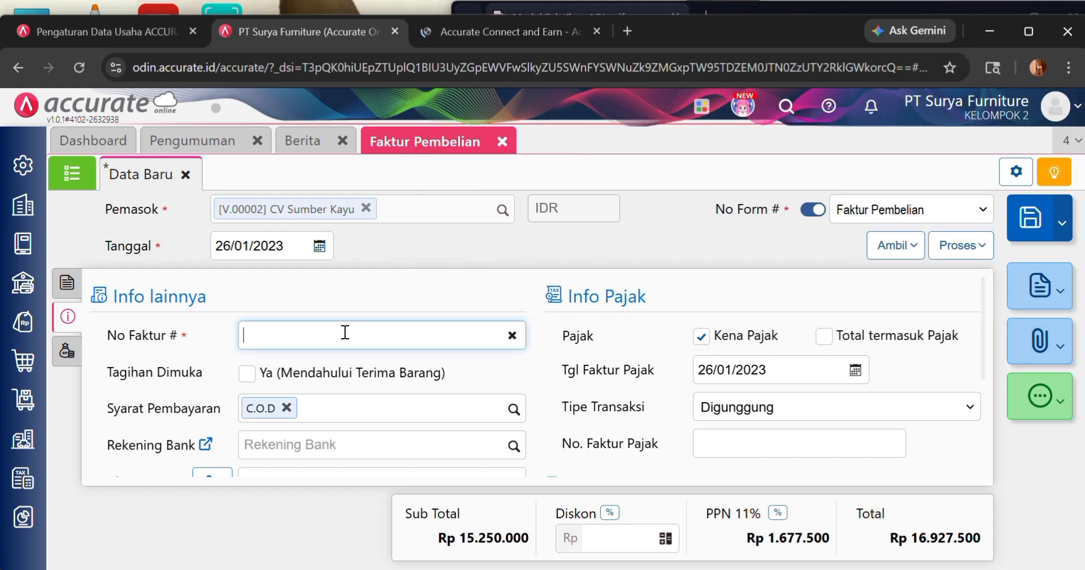
key("ctrl+v")
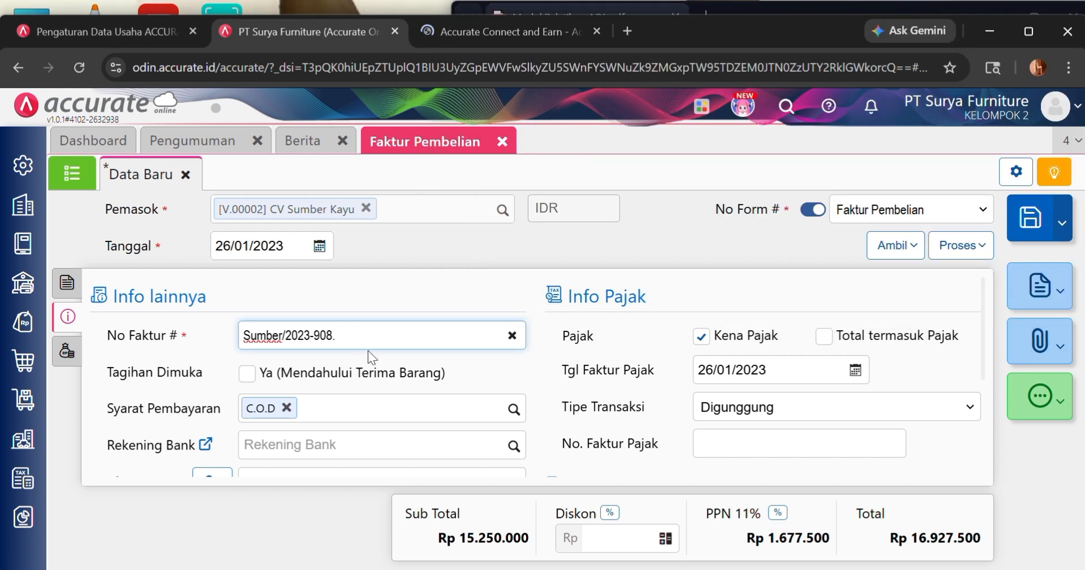
- Read the exercise's notes in the PDF and mark the invoice as Tagihan Dimuka (Mendahului Terima Barang)
scroll(388, 380, "down", 2)
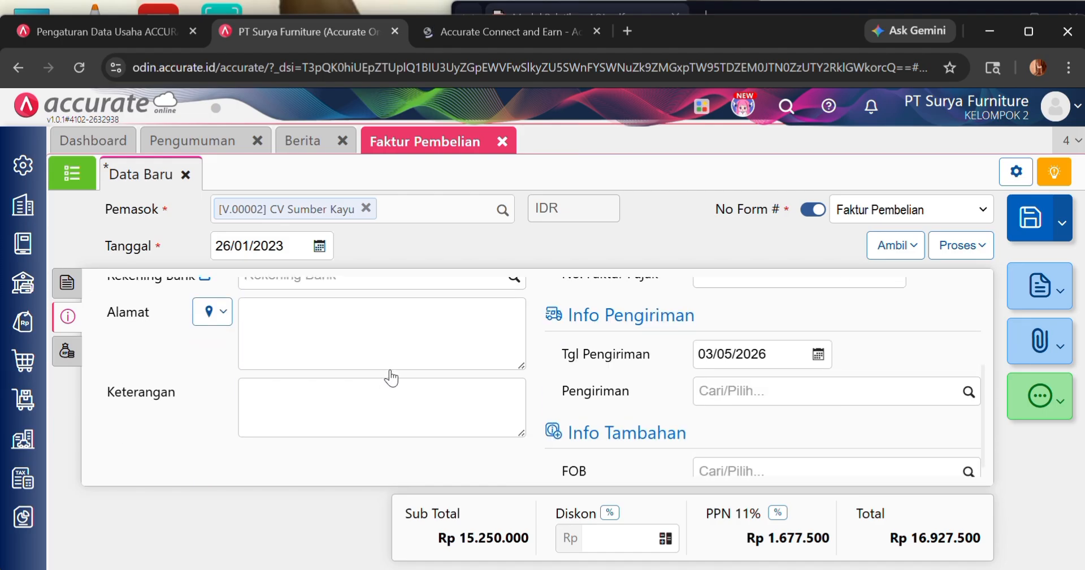
left_click(799, 8)
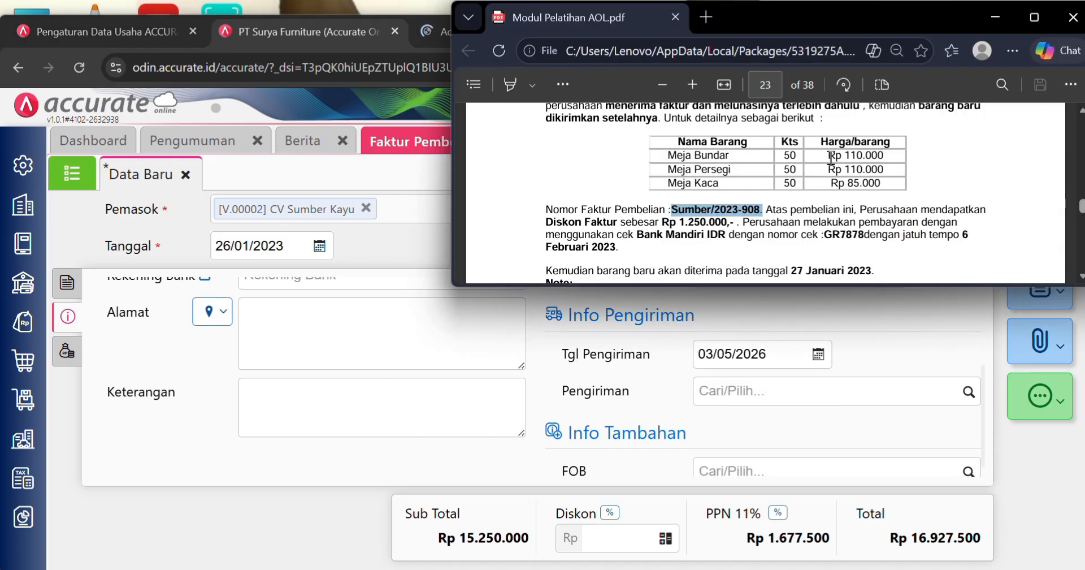
scroll(810, 184, "down", 2)
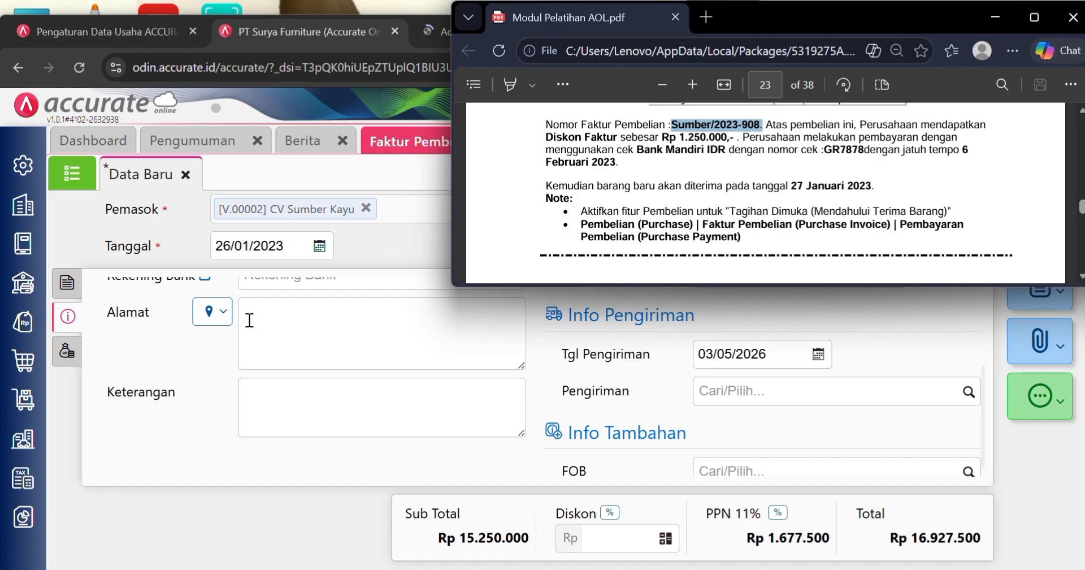
scroll(249, 315, "up", 3)
left_click(247, 373)
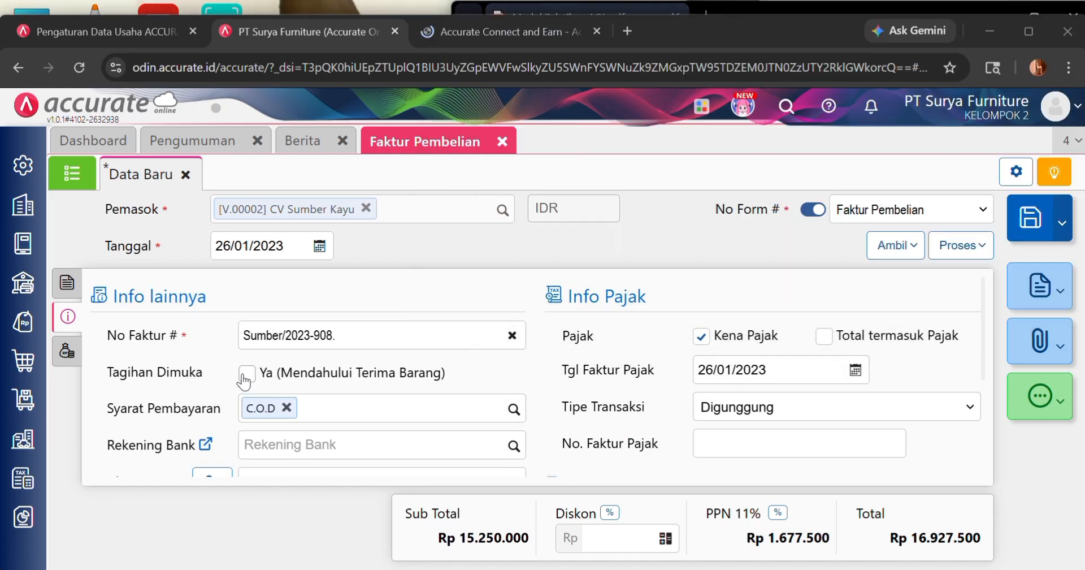
- Set the invoice's delivery date (Tgl Pengiriman) to 27/01/2023
scroll(400, 397, "down", 2)
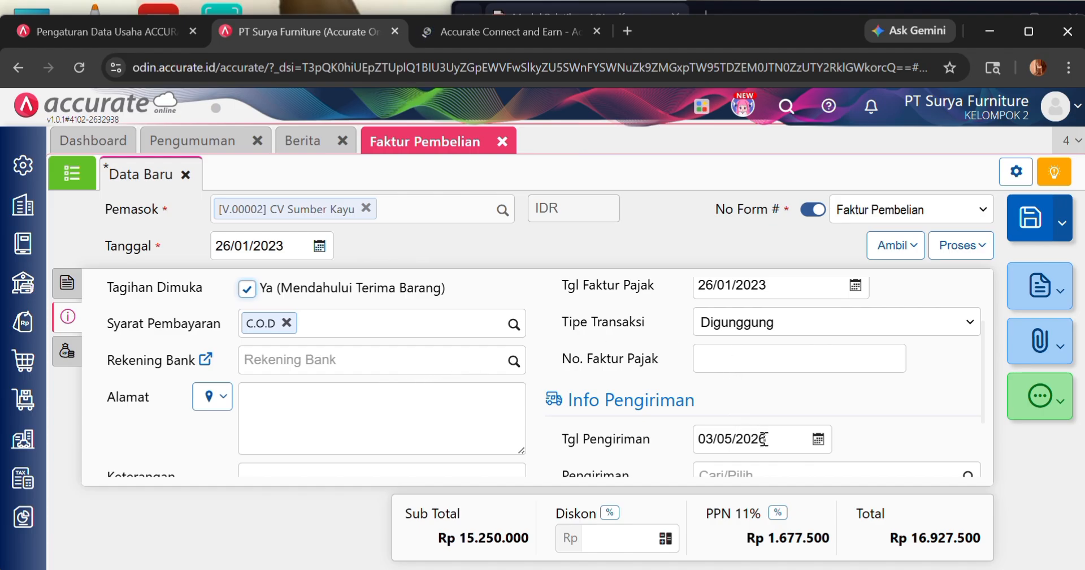
left_click_drag(780, 440, 701, 444)
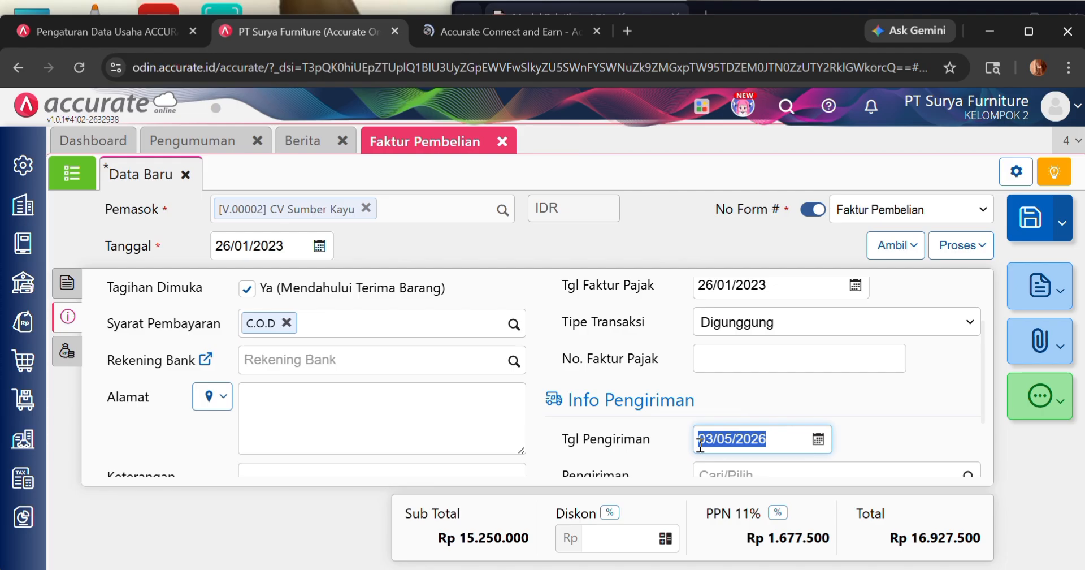
key("BackSpace")
type("27/01/202")
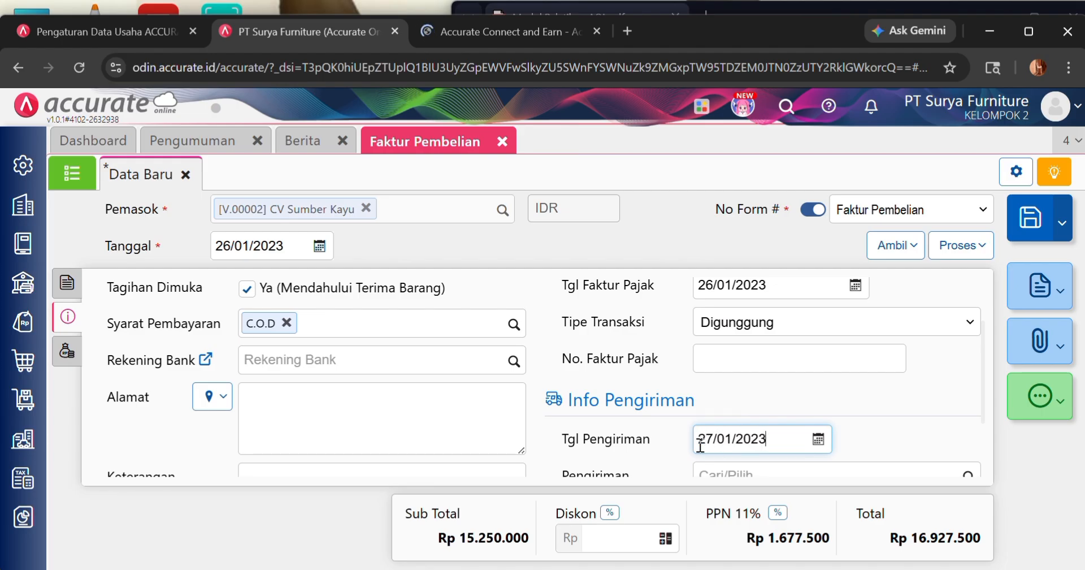
type("3")
- Fill in the supplier's saved address and set the Keterangan to "pembelian dengan pelunasan sebelum barang datang"
left_click(212, 395)
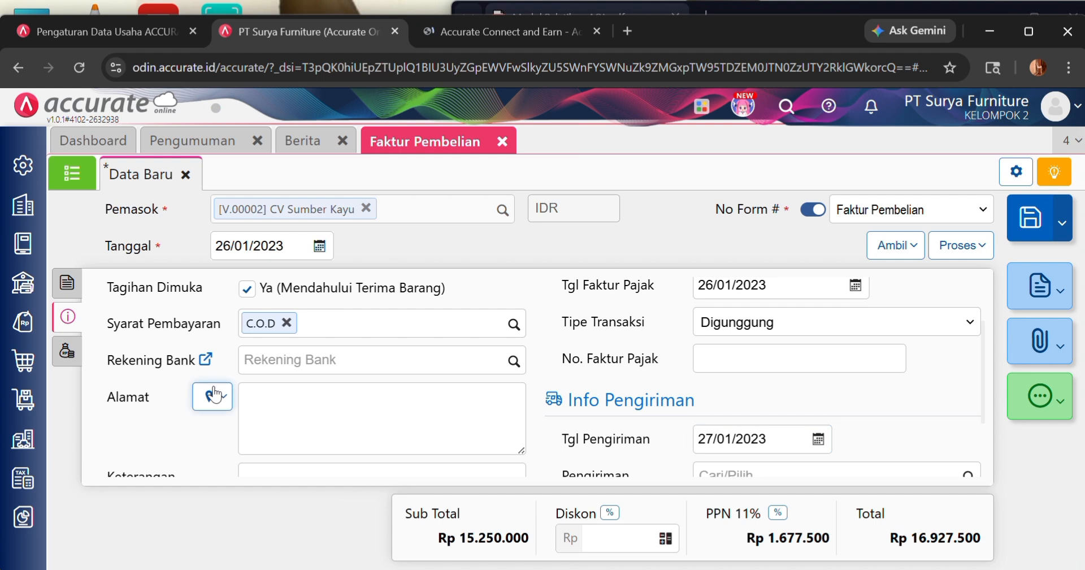
left_click(252, 428)
scroll(369, 393, "down", 2)
left_click(354, 415)
type("pembelia")
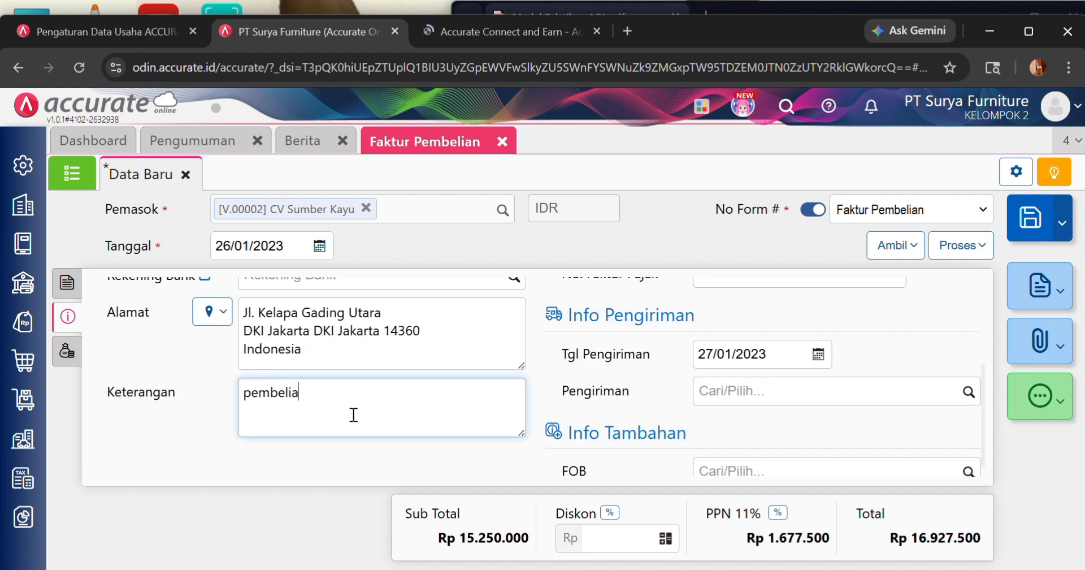
type("n dengan ")
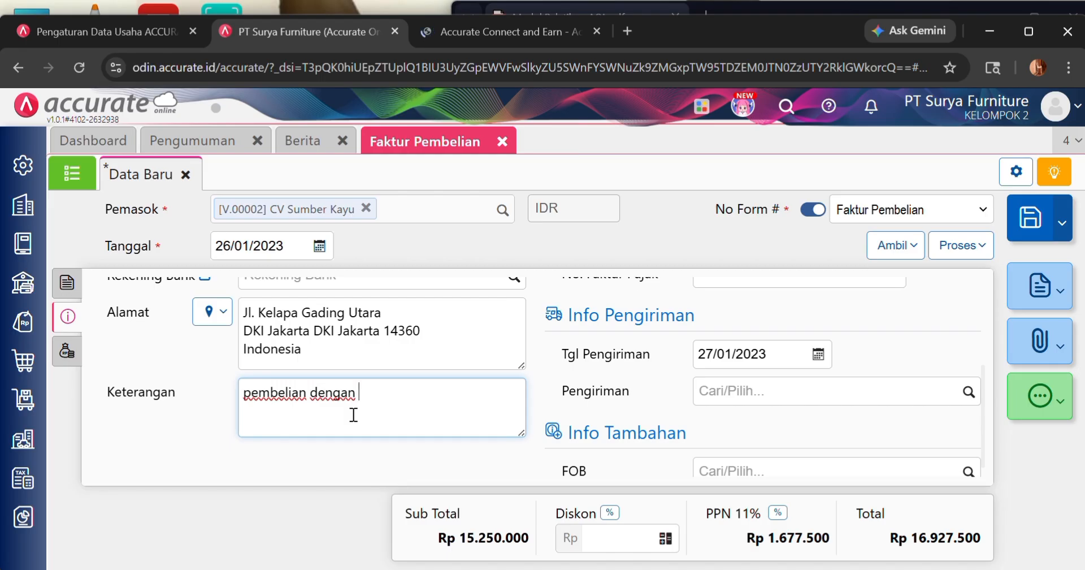
type("pelunasan")
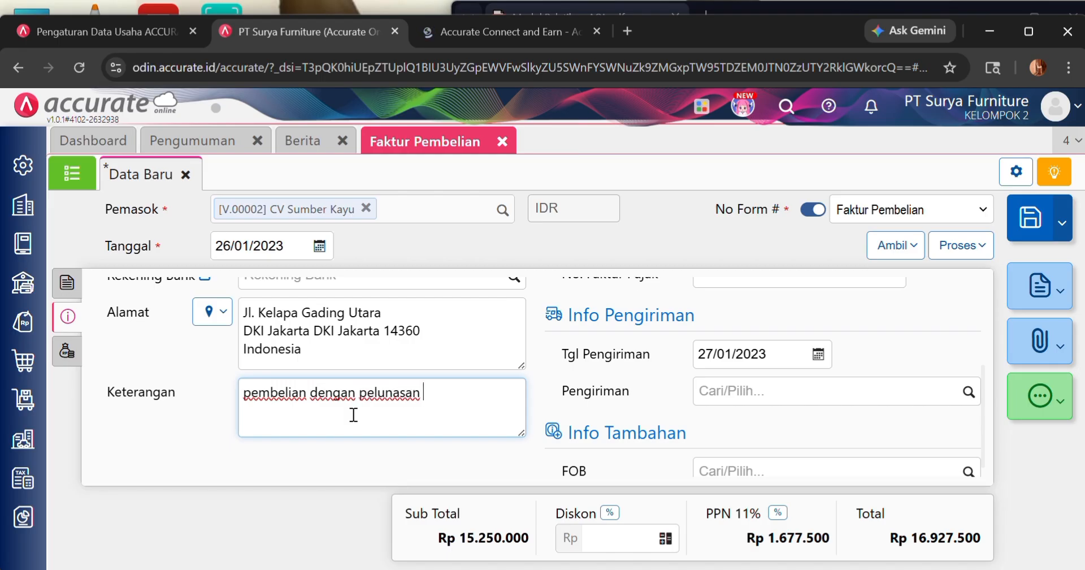
type(" sebelum barang datang")
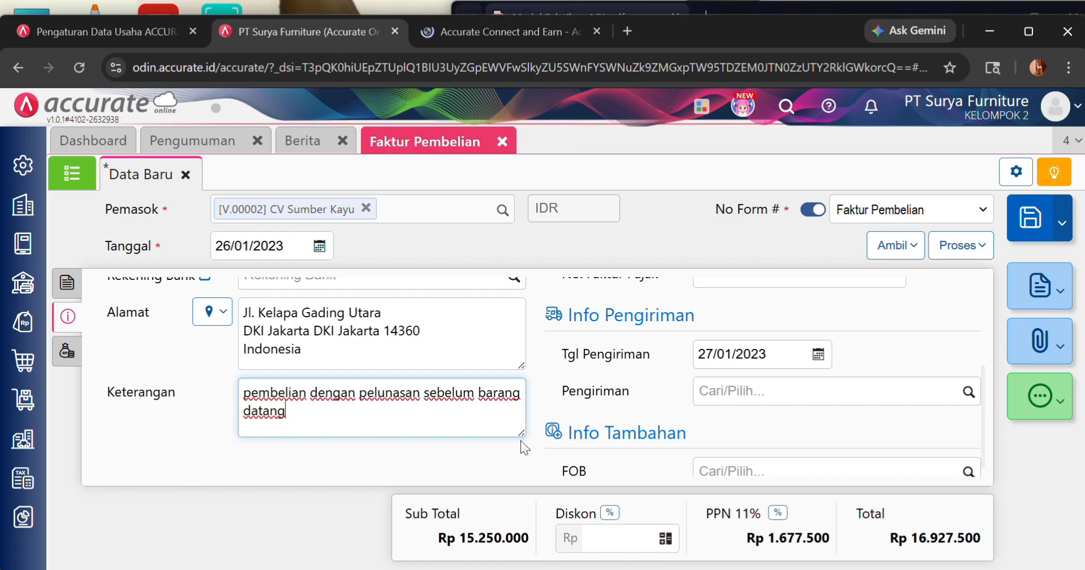
- Review the invoice's item lines and its additional information (Info lainnya)
left_click(69, 287)
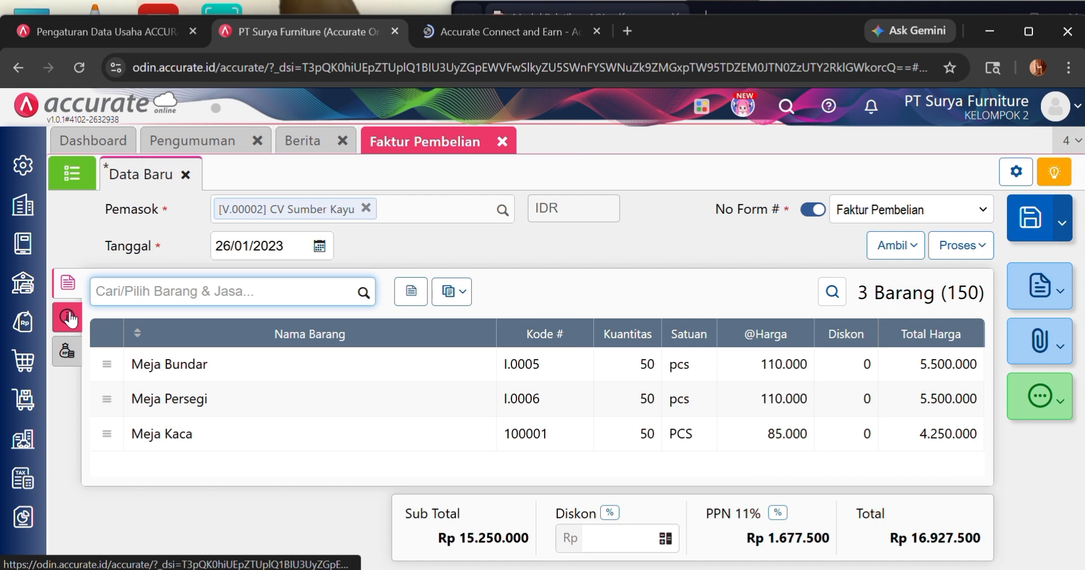
left_click(70, 318)
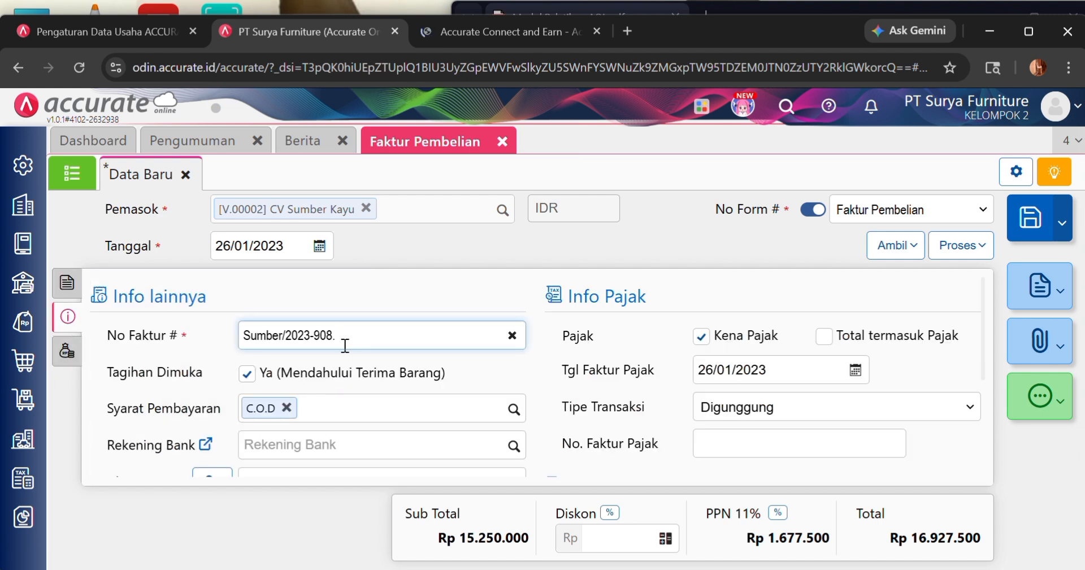
scroll(345, 375, "down", 2)
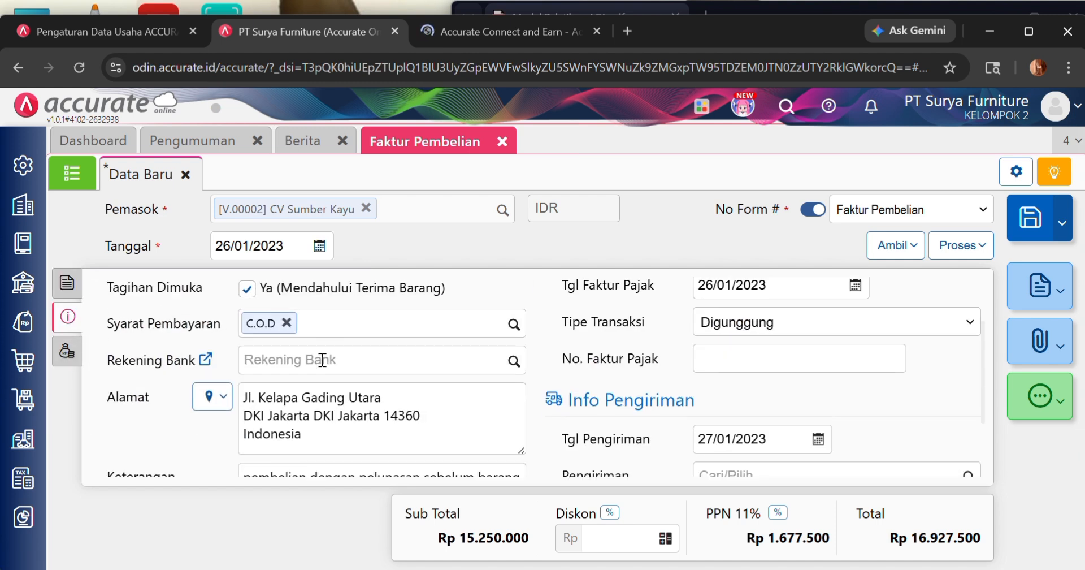
- Check the invoice details against the exercise PDF and process the invoice into a purchase payment (Pembayaran)
scroll(688, 444, "down", 2)
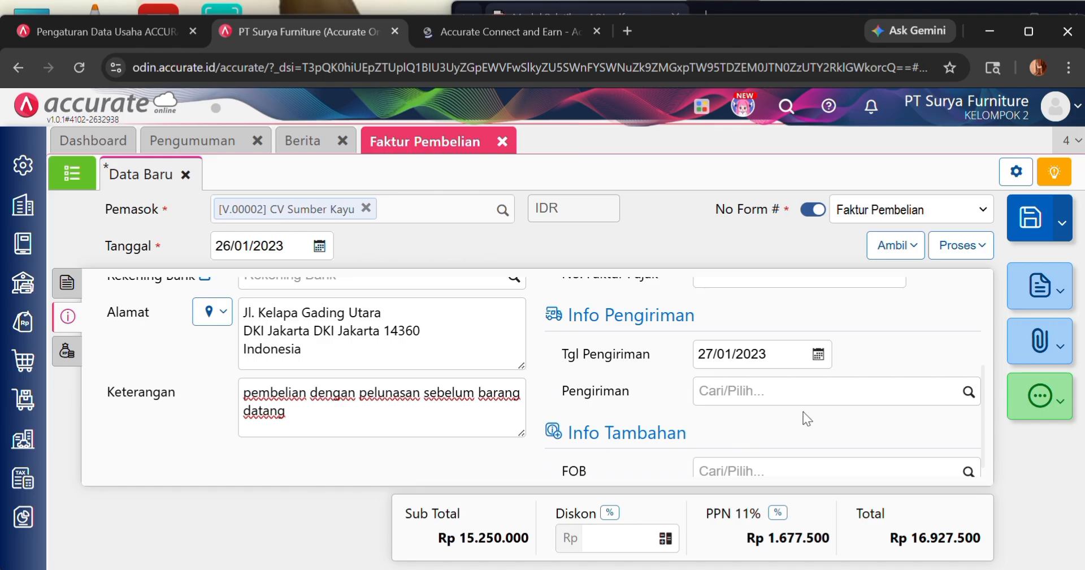
scroll(803, 410, "up", 4)
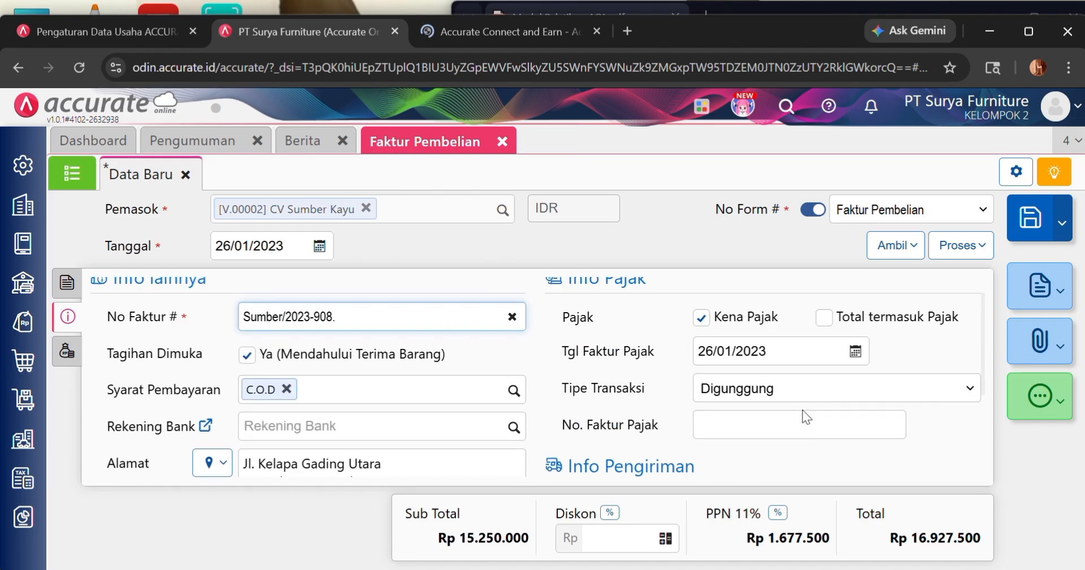
left_click(833, 5)
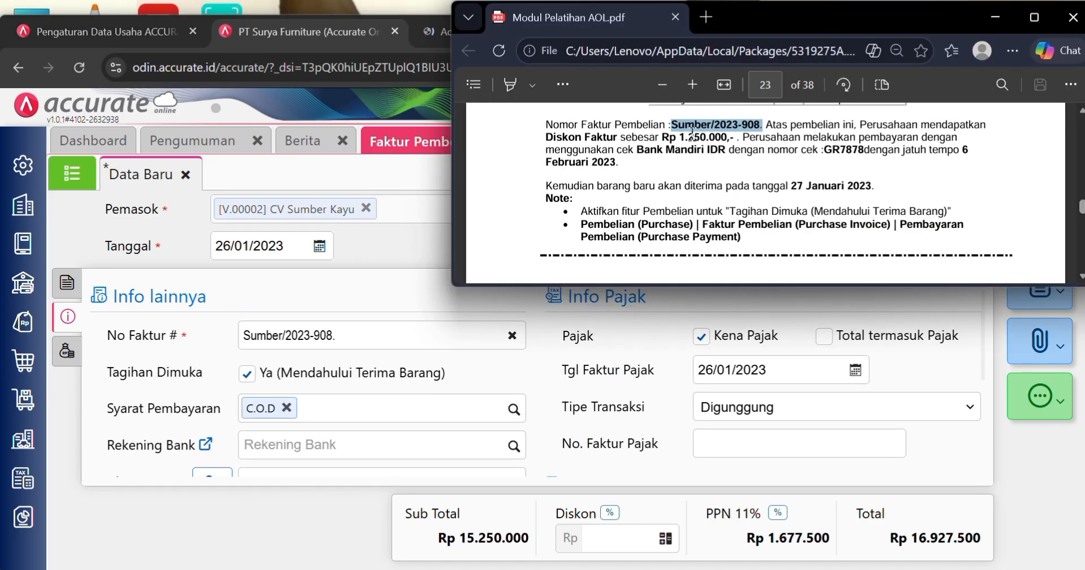
left_click(452, 329)
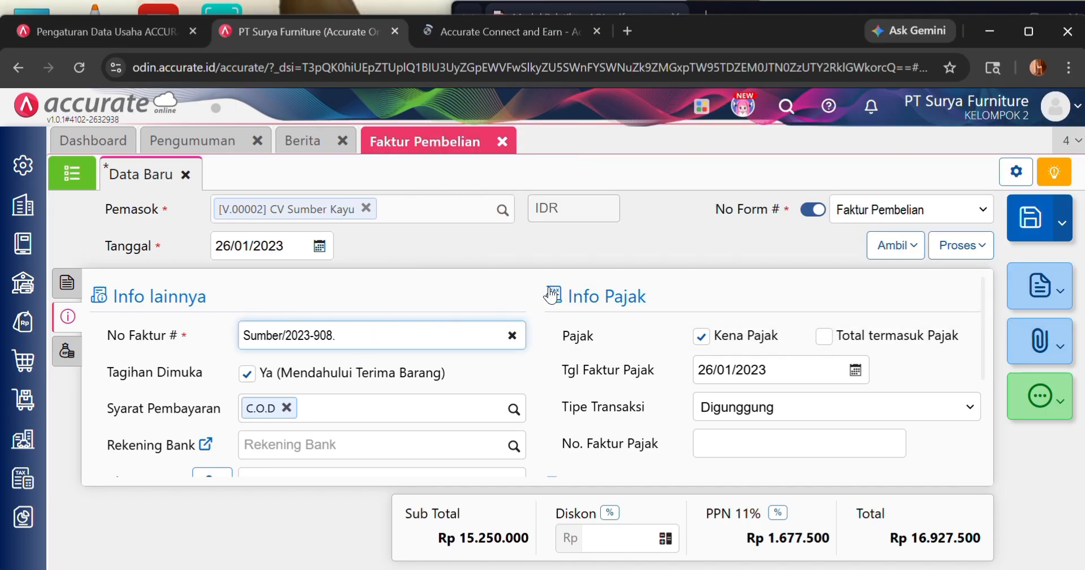
left_click(958, 246)
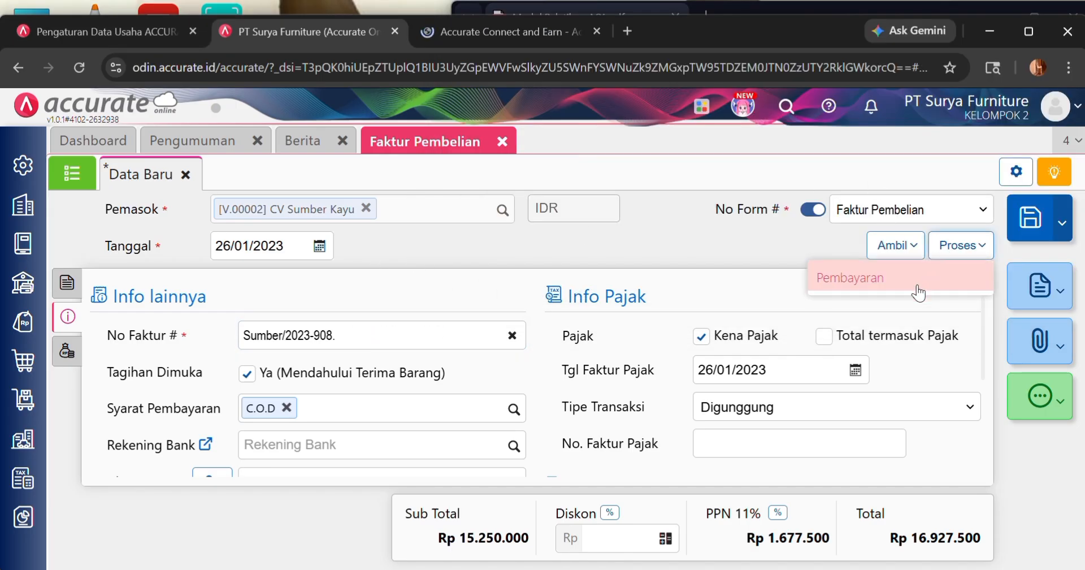
left_click(873, 282)
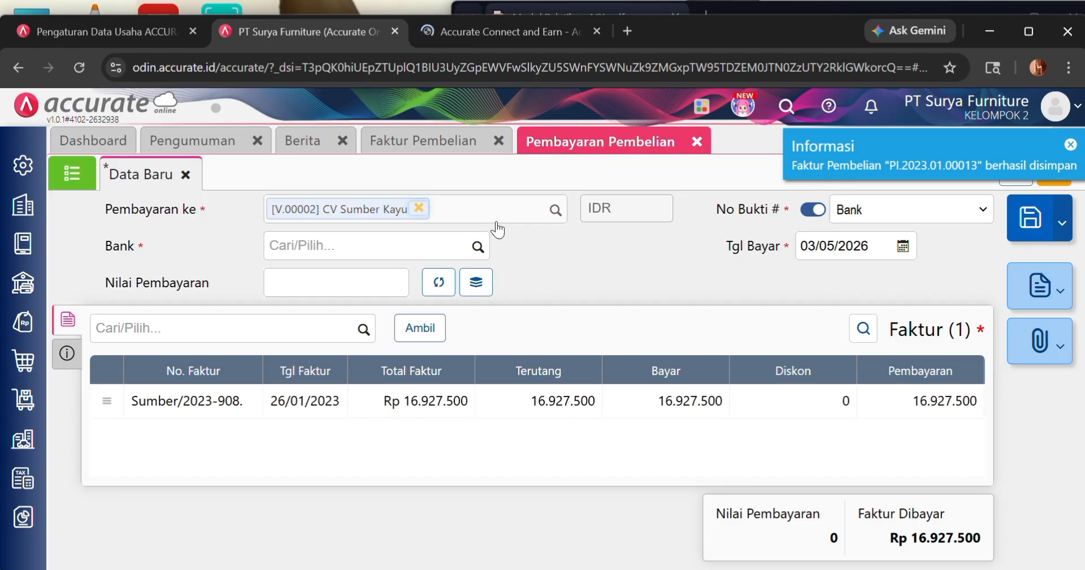
- Set the payment's Bank to Bank Mandiri IDR and its Tgl Bayar to 26/01/2023
left_click(479, 246)
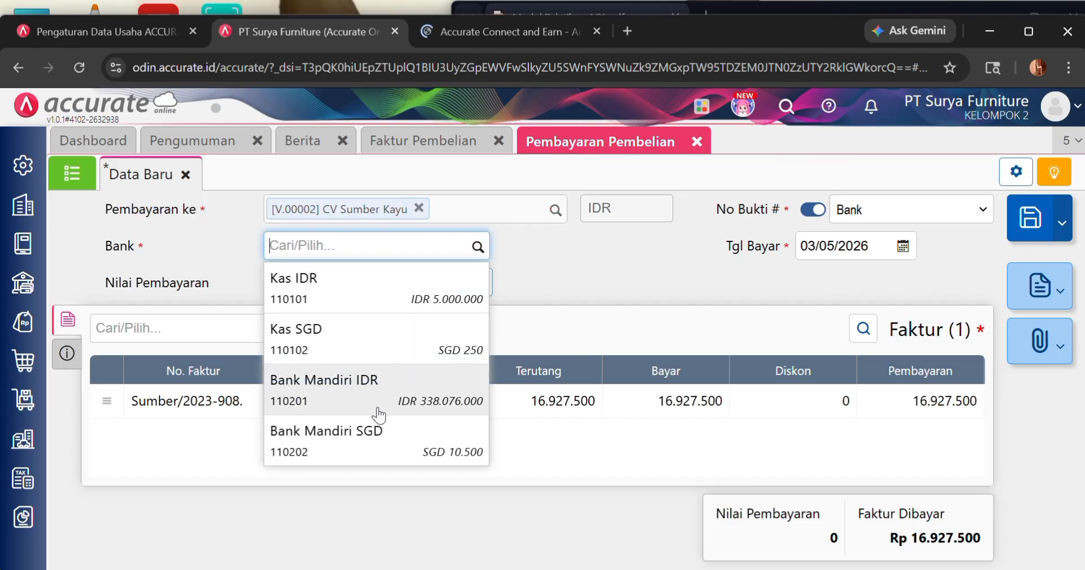
left_click(359, 400)
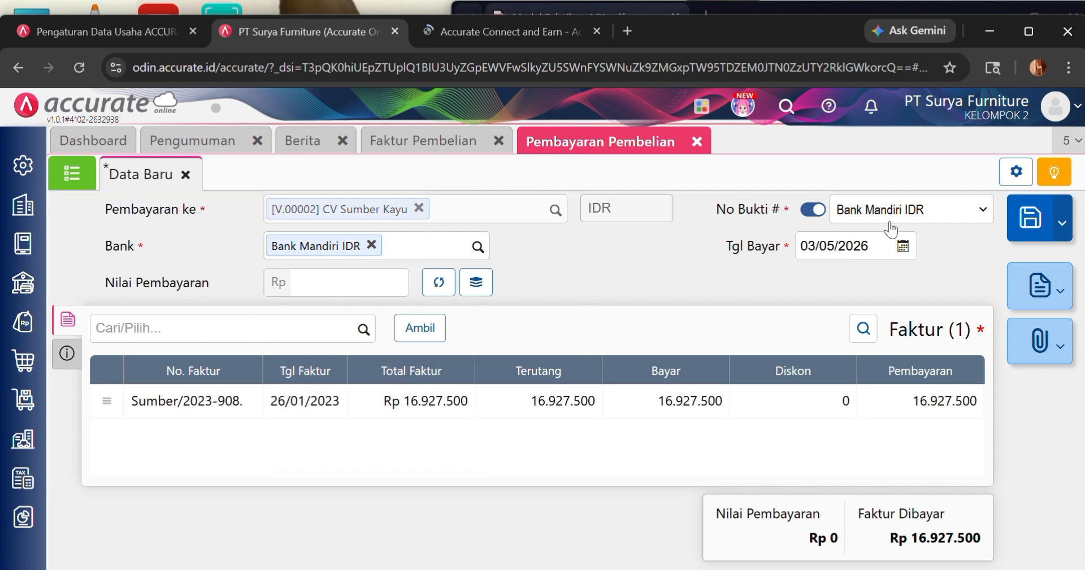
left_click(871, 247)
key("BackSpace")
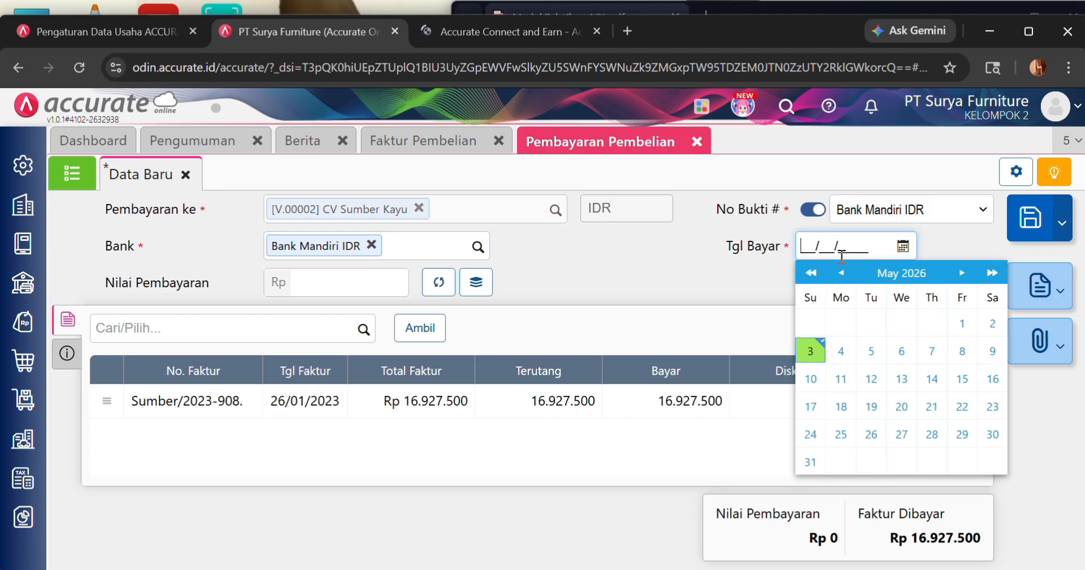
left_click(884, 6)
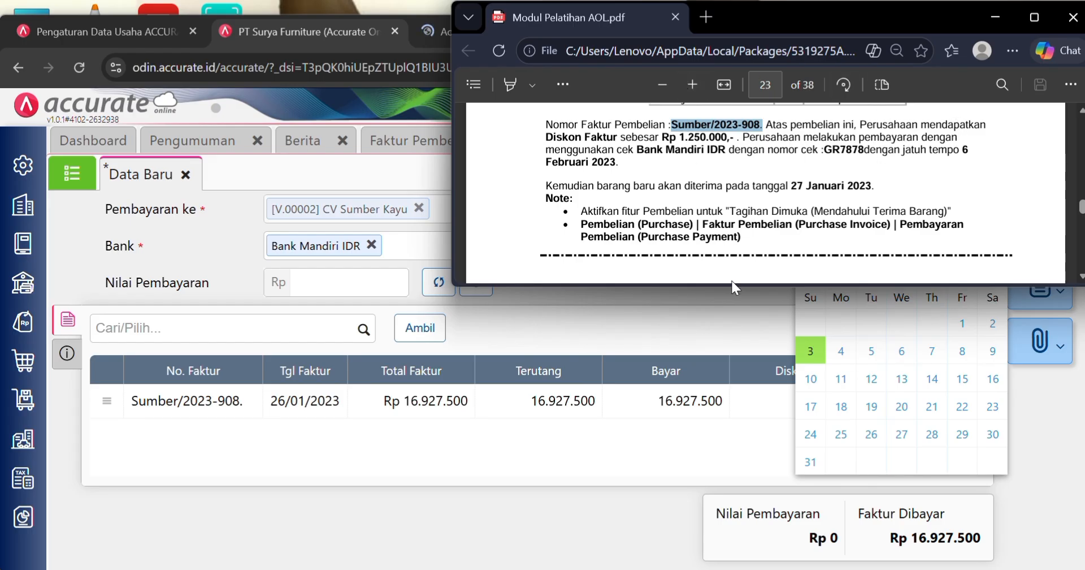
left_click(703, 327)
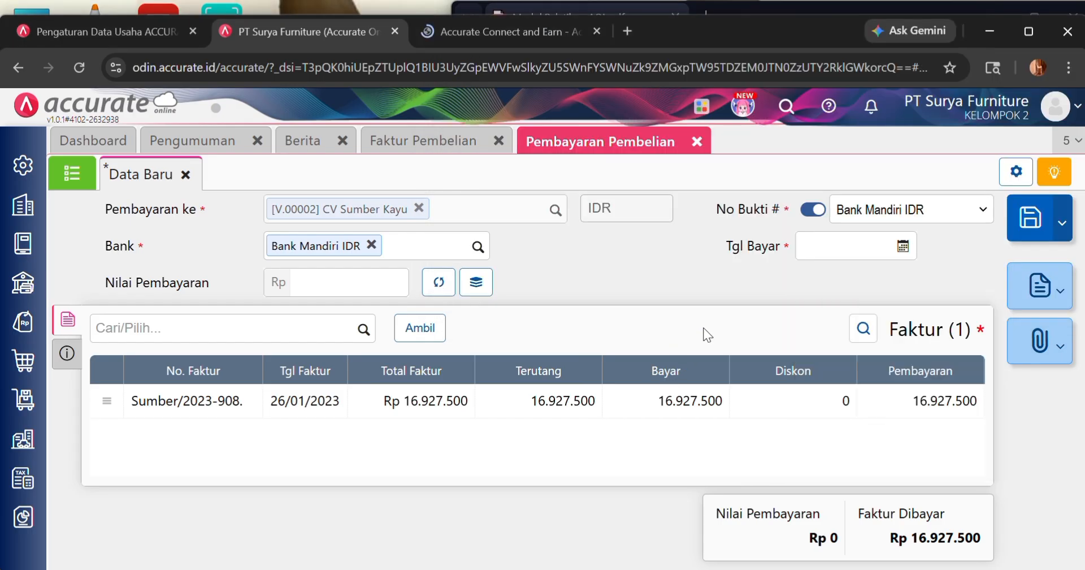
left_click(827, 244)
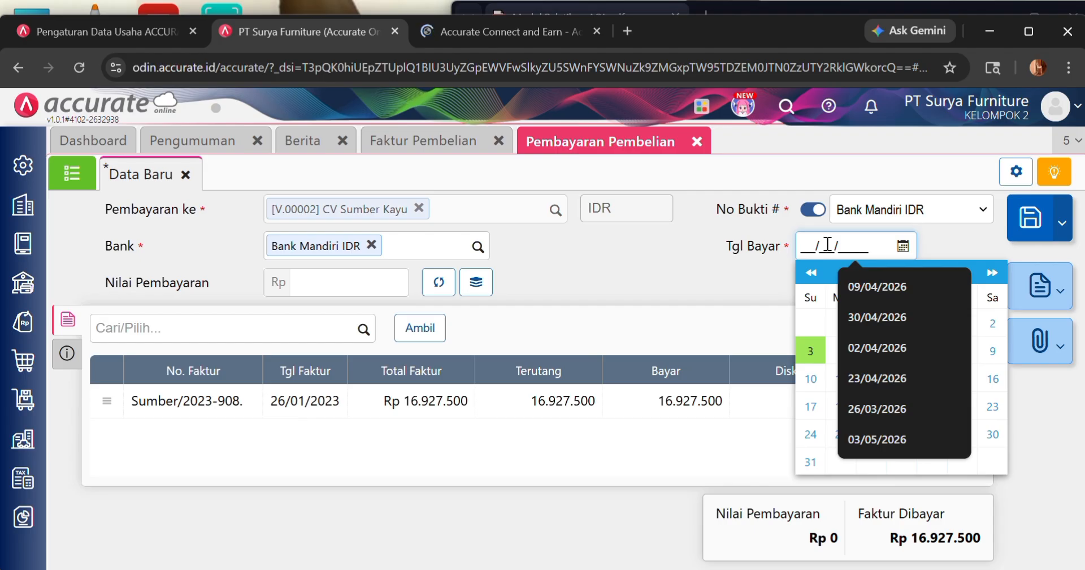
type("2/60")
key("BackSpace")
key("BackSpace")
key("BackSpace")
type("01/2023")
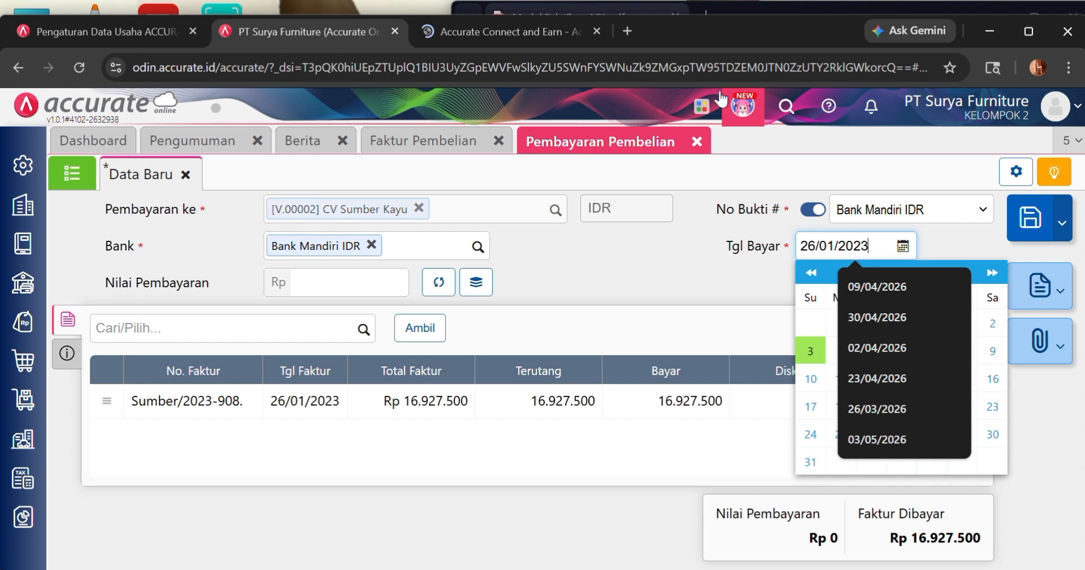
left_click(729, 276)
- Set the Metode Bayar to Cek/Giro and fill in the cheque number copied from the exercise PDF
left_click(73, 366)
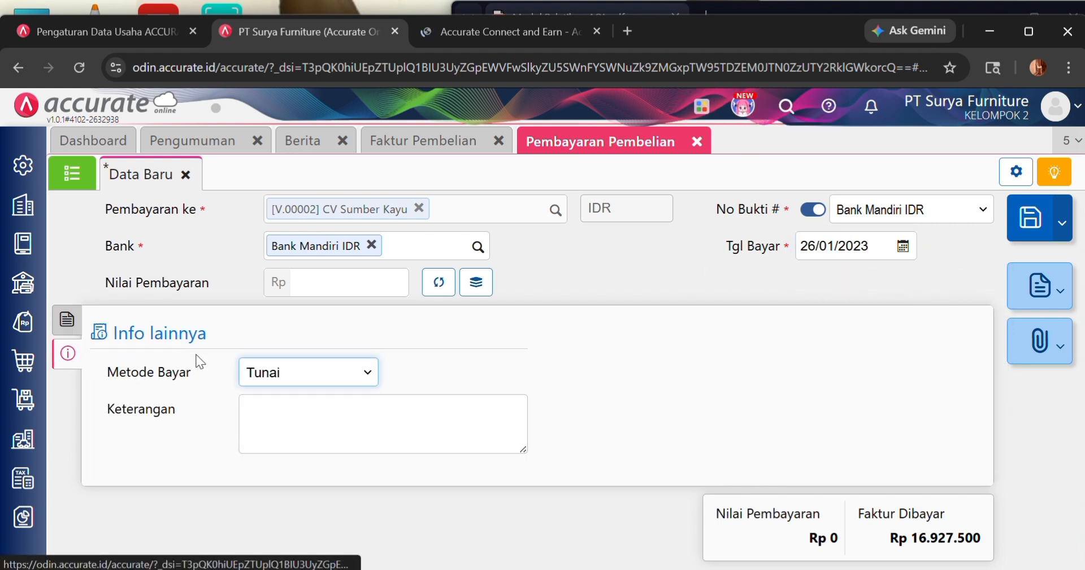
left_click(348, 374)
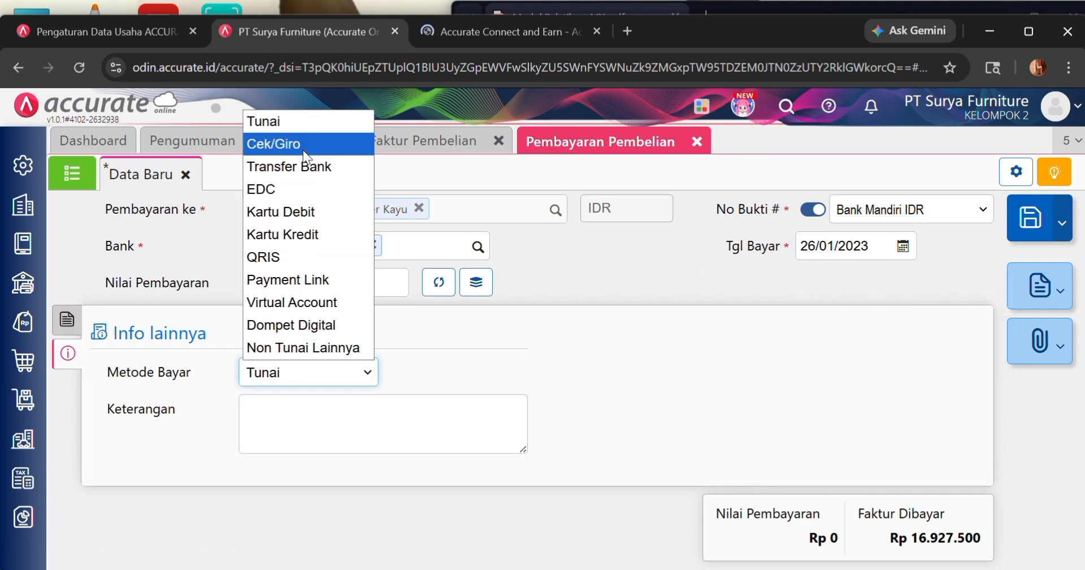
left_click(283, 144)
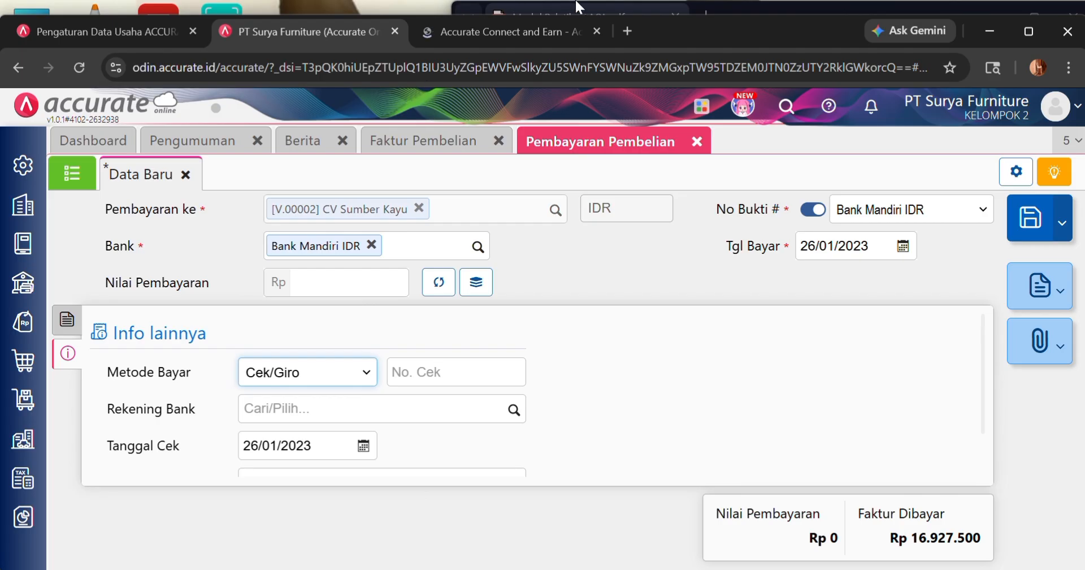
left_click(776, 8)
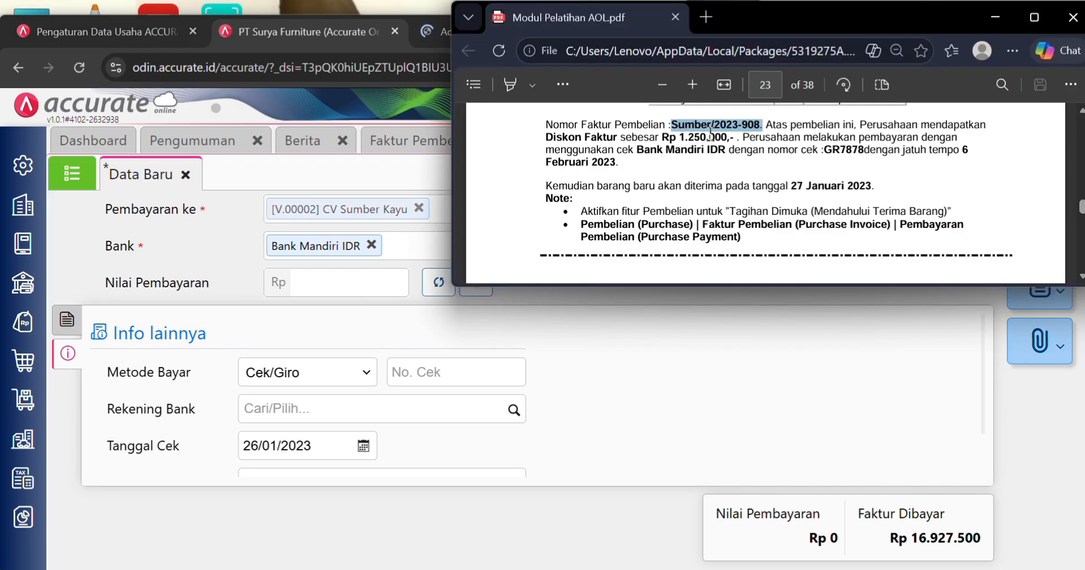
left_click_drag(821, 150, 855, 154)
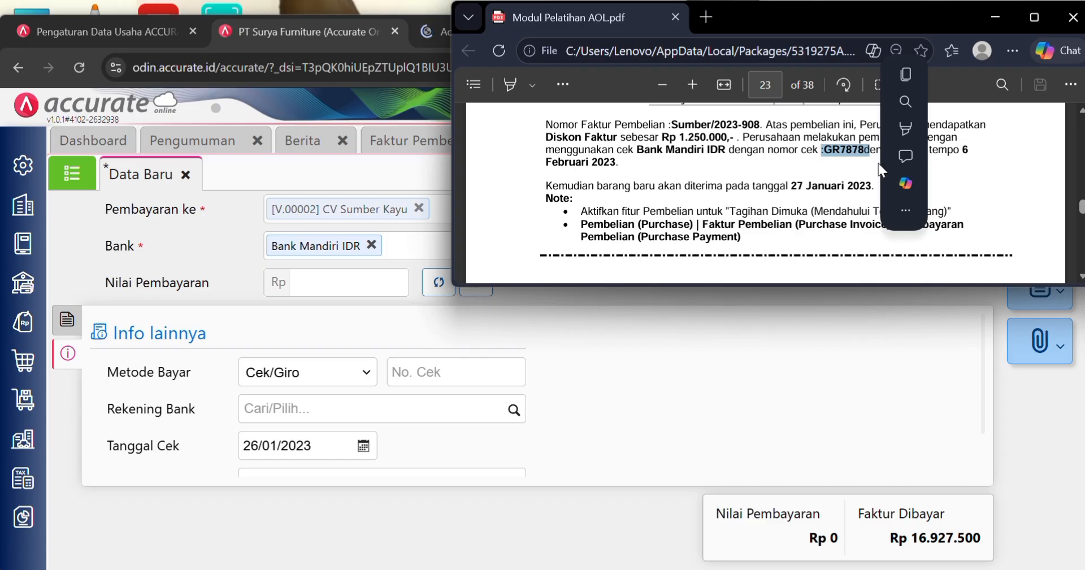
key("ctrl+c")
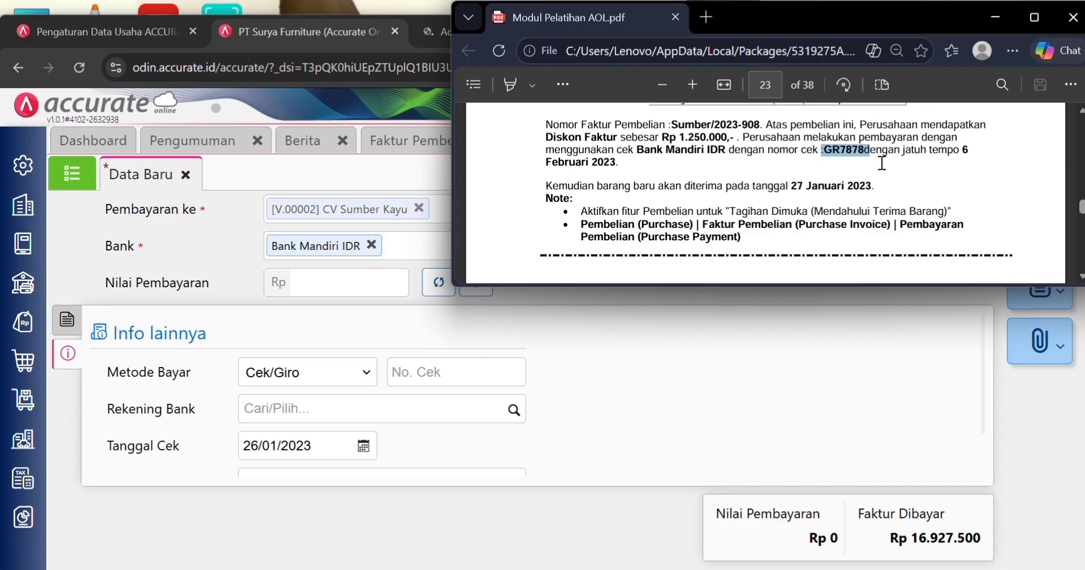
left_click(405, 372)
key("ctrl+v")
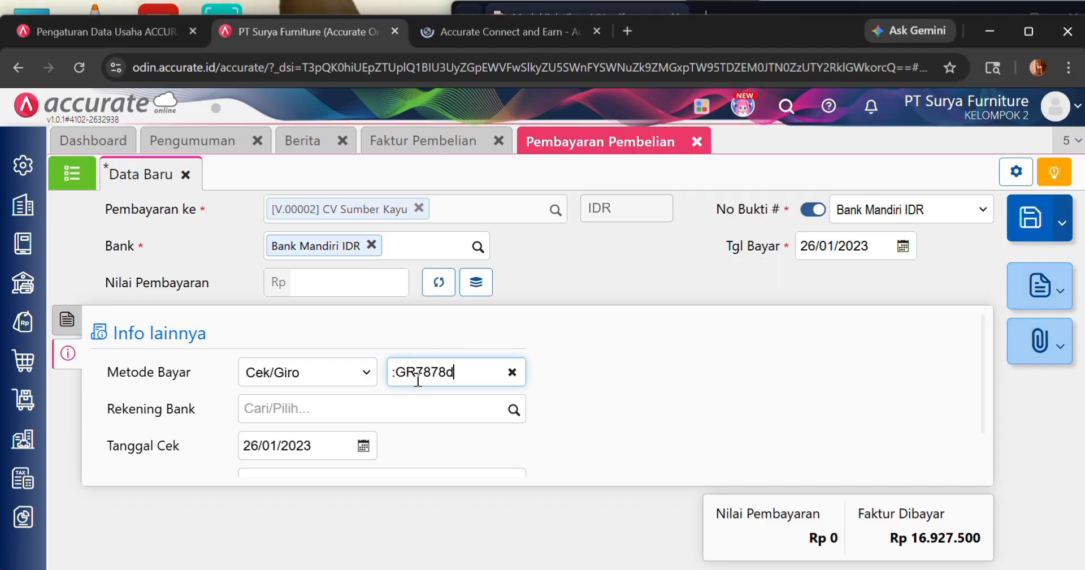
key("BackSpace")
- Clear the Tanggal Cek and look up the cheque's due date in the exercise PDF
left_click(341, 444)
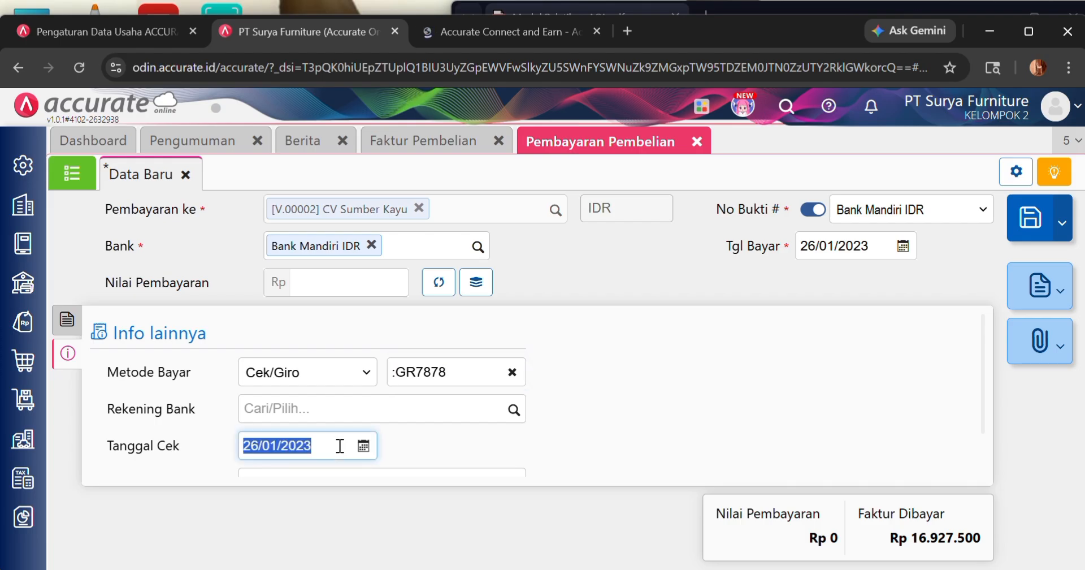
key("BackSpace")
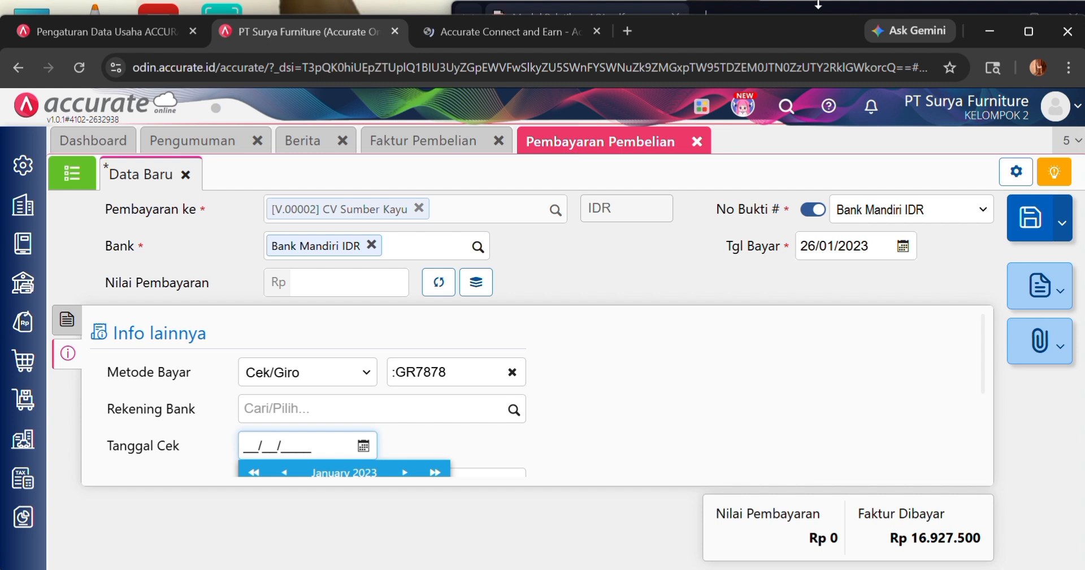
left_click(824, 8)
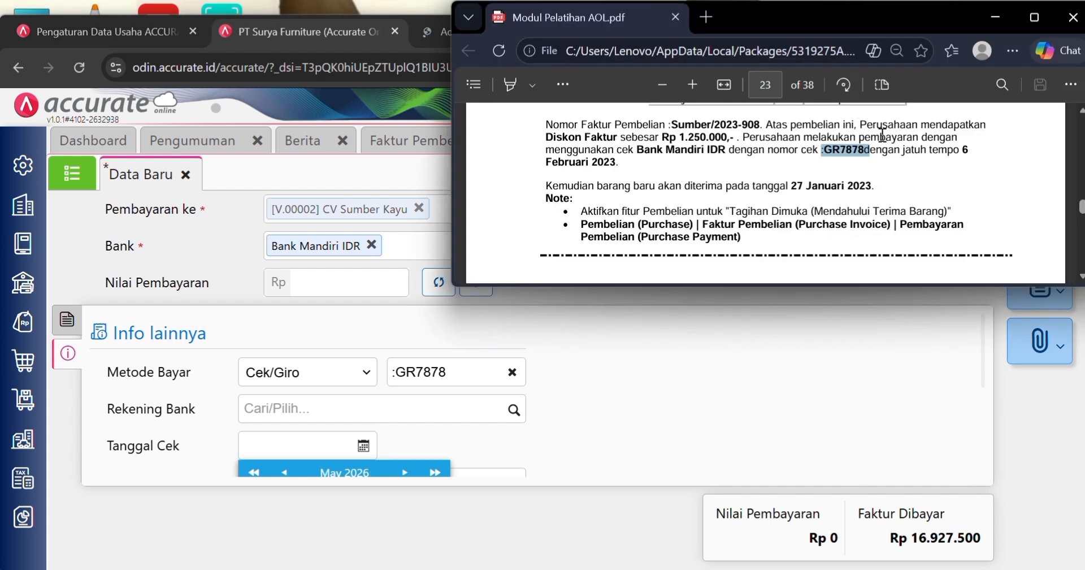
left_click(964, 150)
left_click_drag(962, 150, 971, 151)
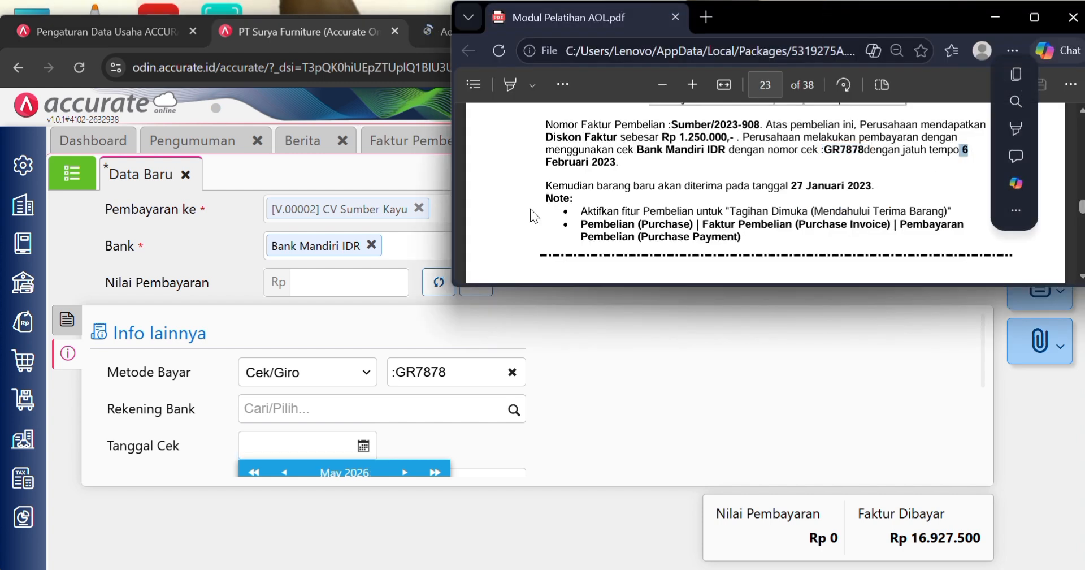
left_click_drag(546, 160, 605, 162)
key("ctrl+c")
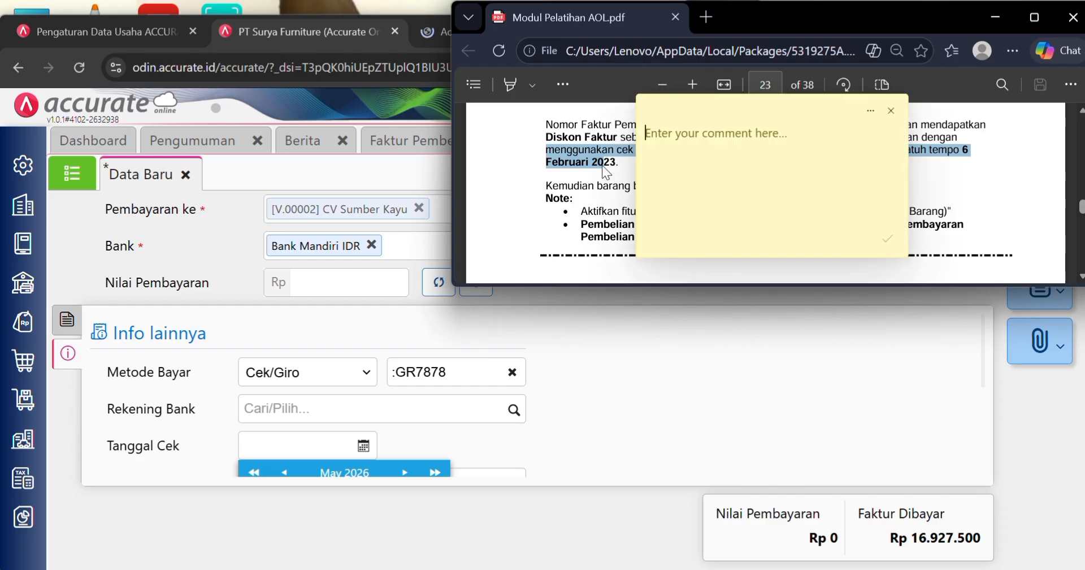
left_click(892, 111)
left_click(537, 402)
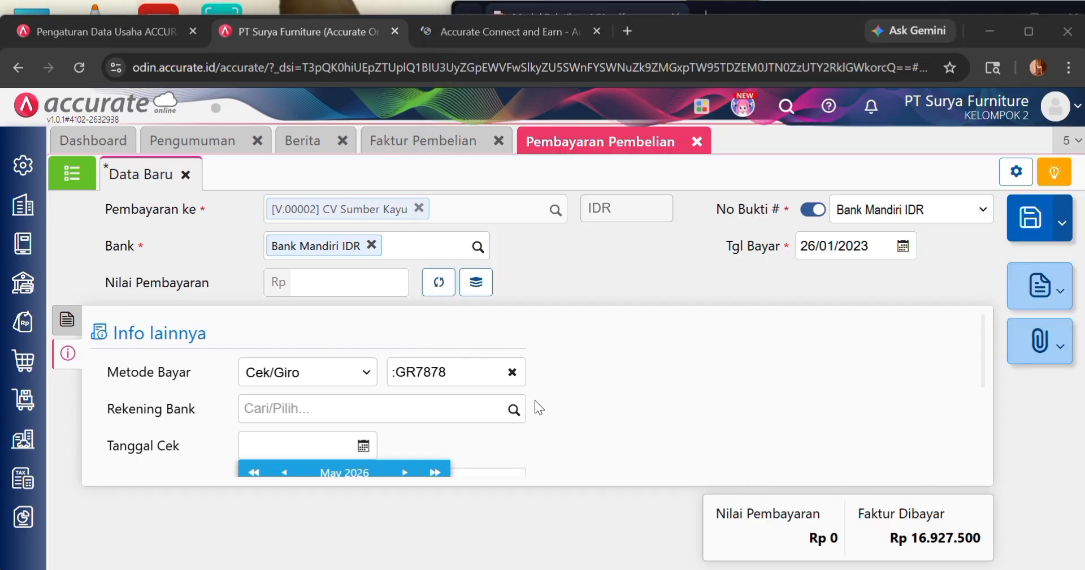
- Set the Tanggal Cek to 06/02/2023
left_click(284, 447)
type("06/__/____")
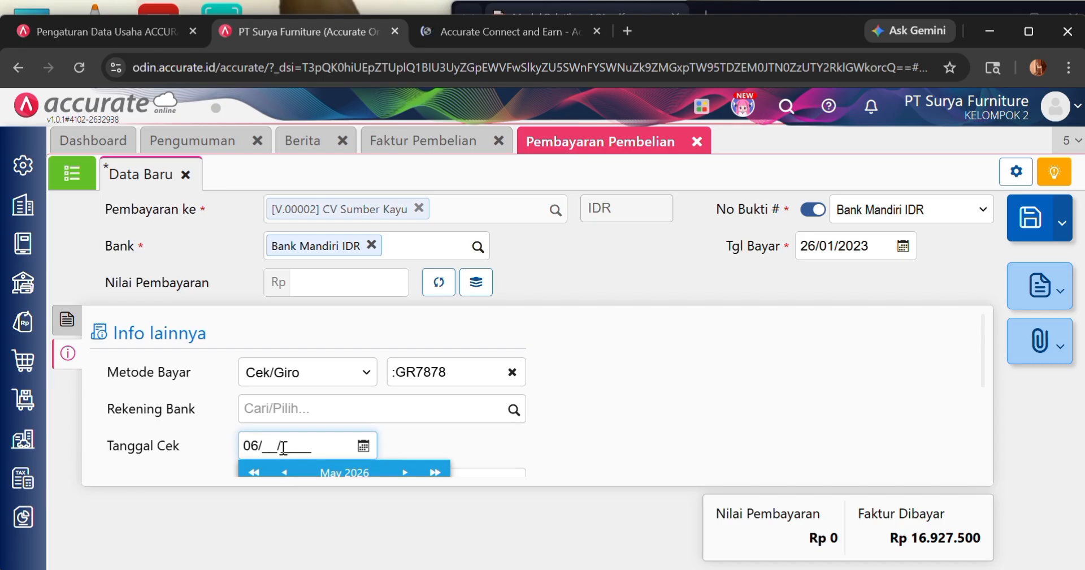
type("0")
type("1")
key("BackSpace")
type("2/20")
key("BackSpace")
key("BackSpace")
type("2023")
left_click(649, 353)
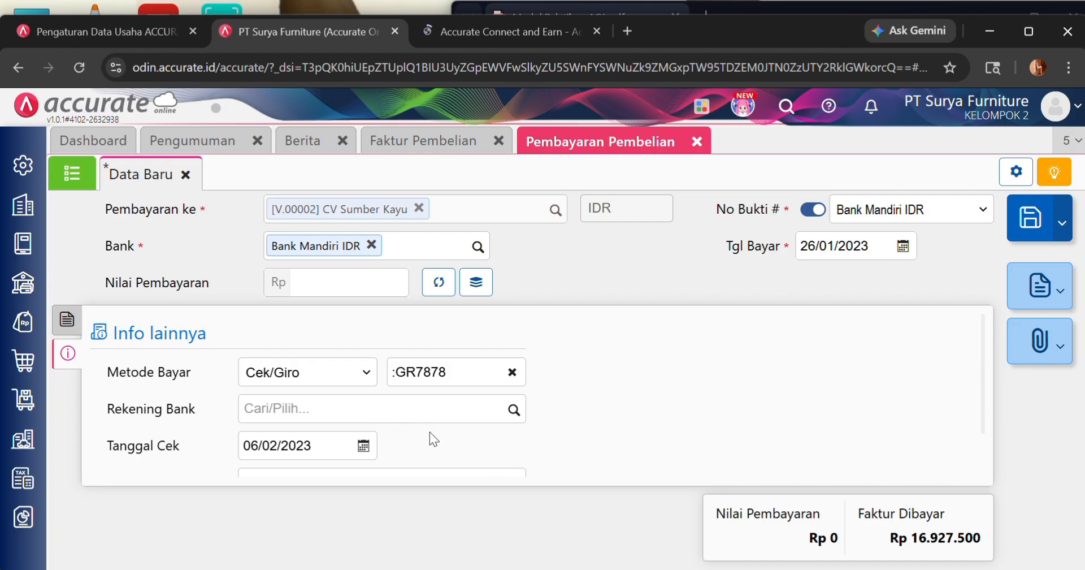
- Set the Keterangan to "pembayaran pembelian tunai" and fill the Nilai Pembayaran with the invoice's full amount of Rp 16.927.500
scroll(398, 407, "down", 1)
left_click(383, 430)
type("pembayaran ")
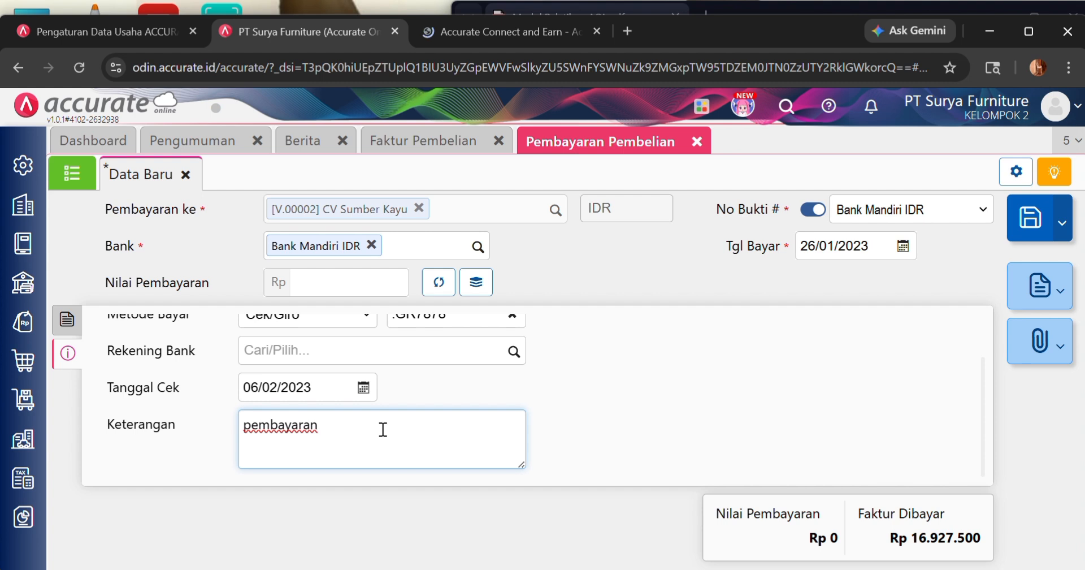
type("pembelian tunai")
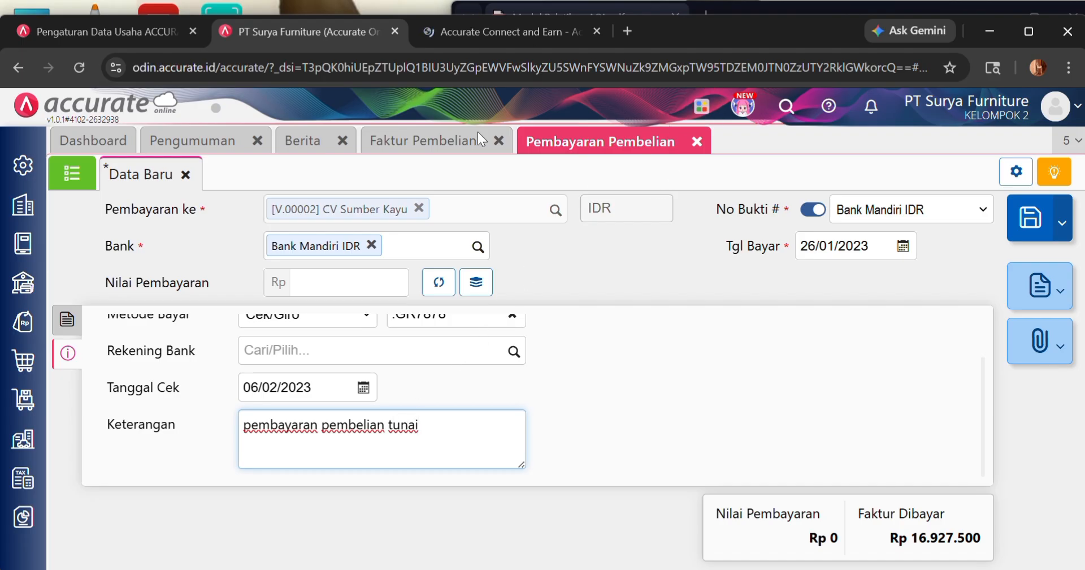
left_click(67, 319)
left_click(438, 282)
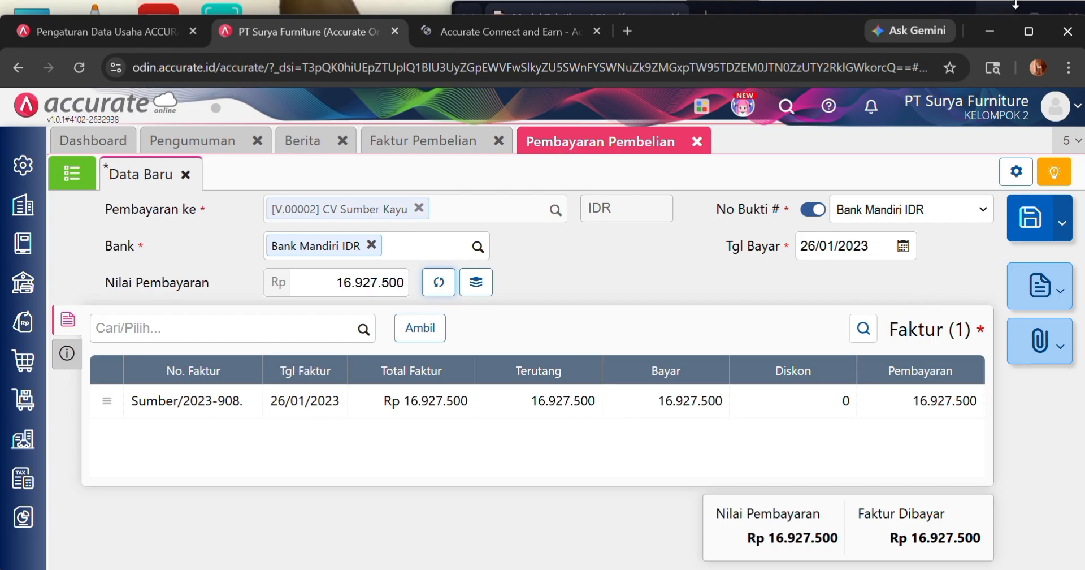
- Check the Diskon Faktur stated in the exercise PDF against the payment's invoice line
left_click(881, 2)
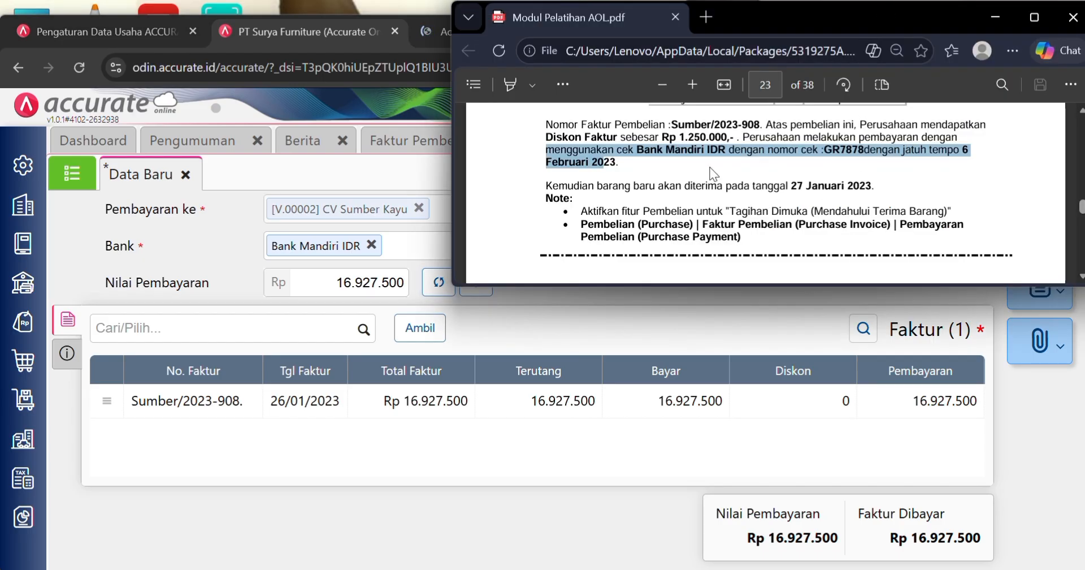
left_click_drag(659, 137, 729, 137)
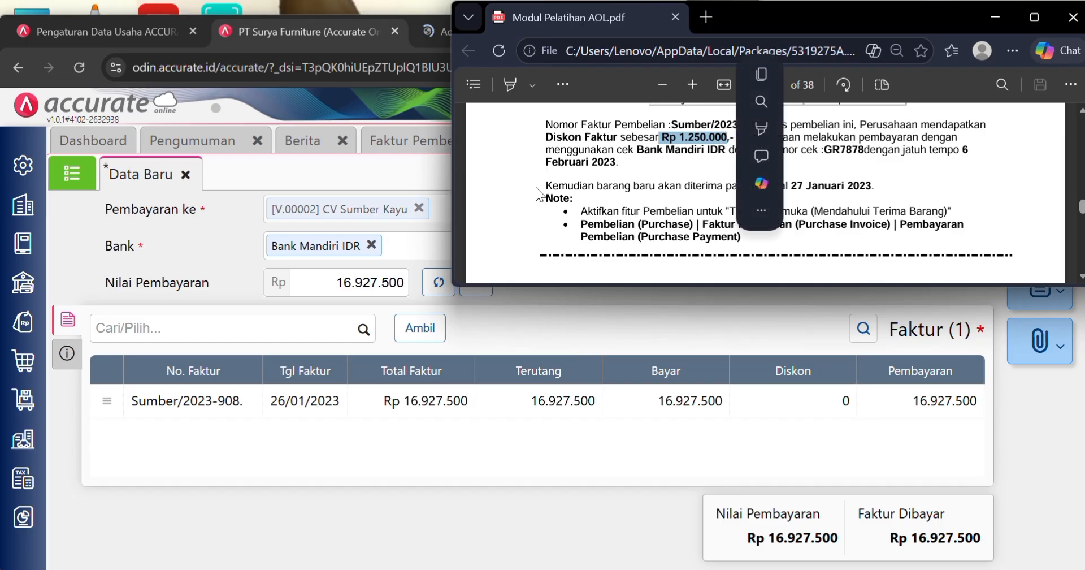
left_click_drag(540, 129, 616, 137)
right_click(616, 137)
left_click(532, 258)
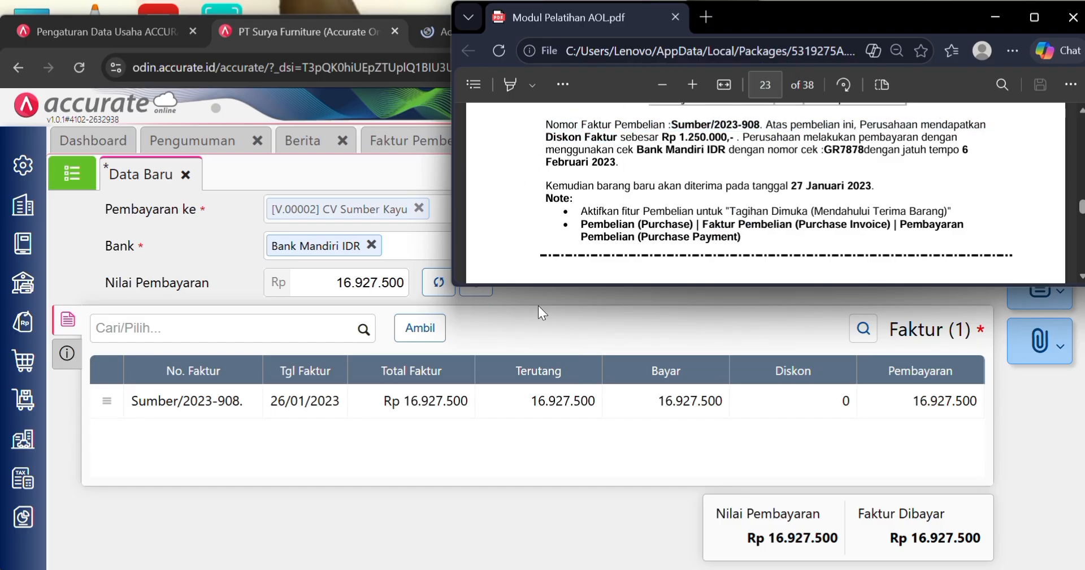
left_click(584, 330)
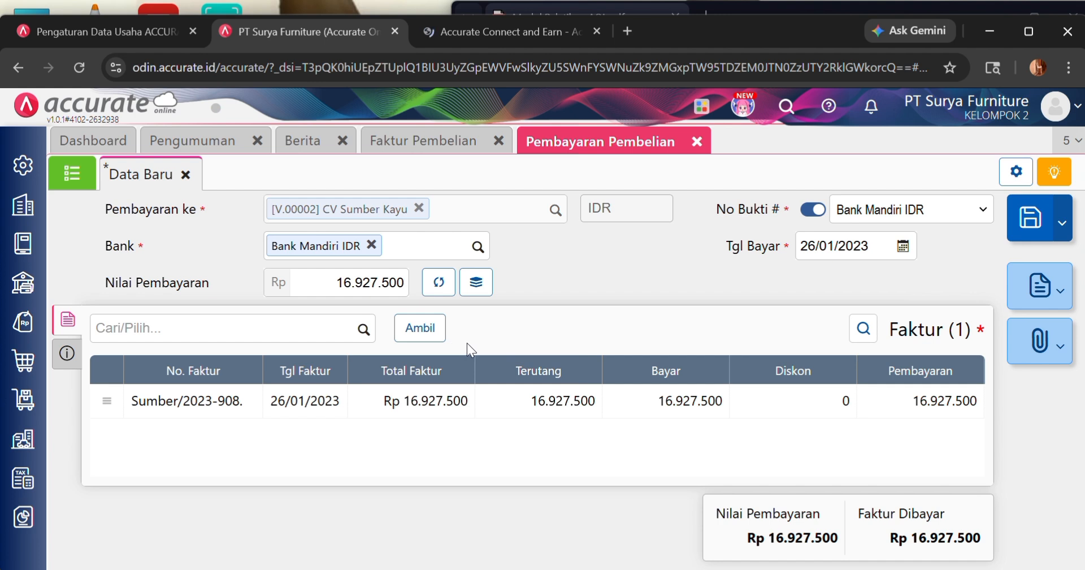
- Check the Diskon Faktur in the exercise PDF and inspect the discount information of invoice Sumber/2023-908 in the payment
left_click(748, 6)
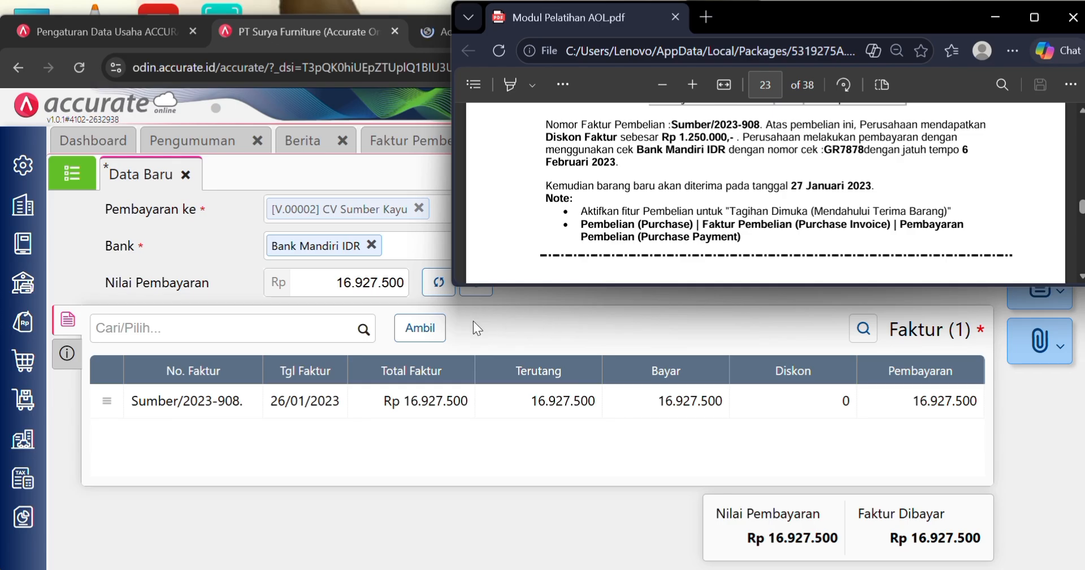
left_click(373, 464)
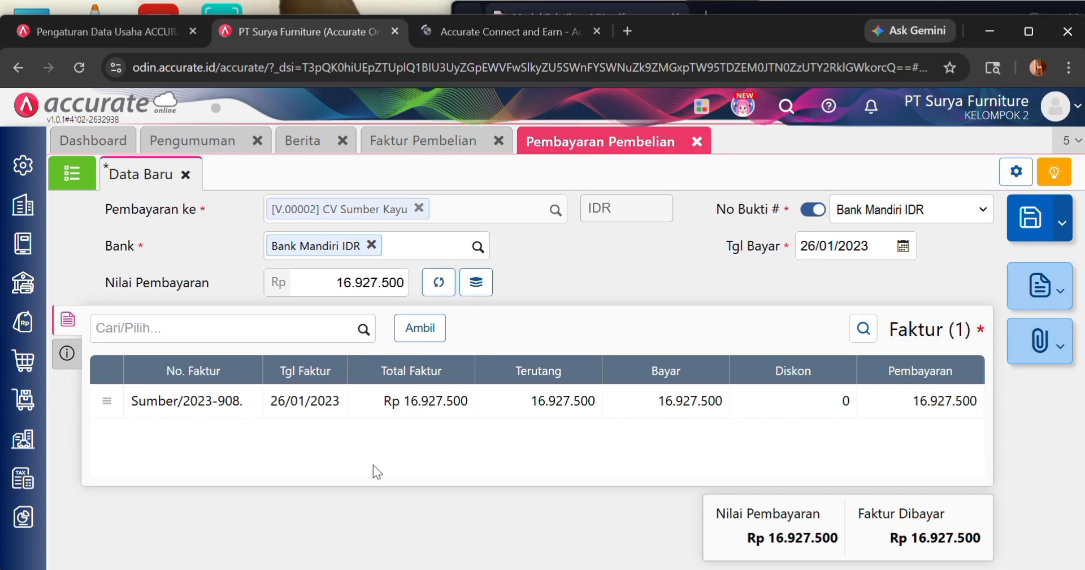
left_click(367, 403)
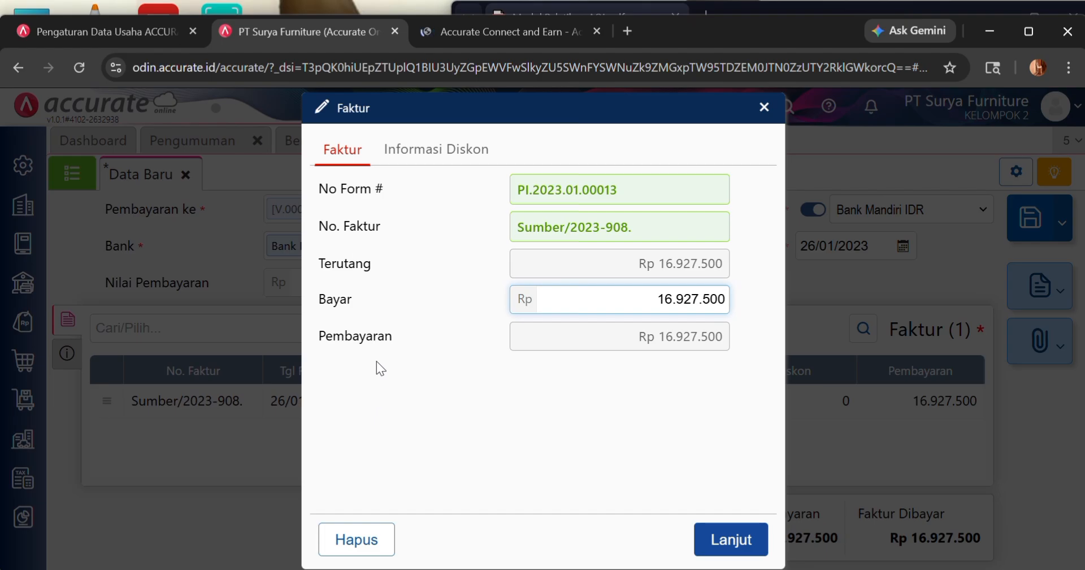
left_click(430, 153)
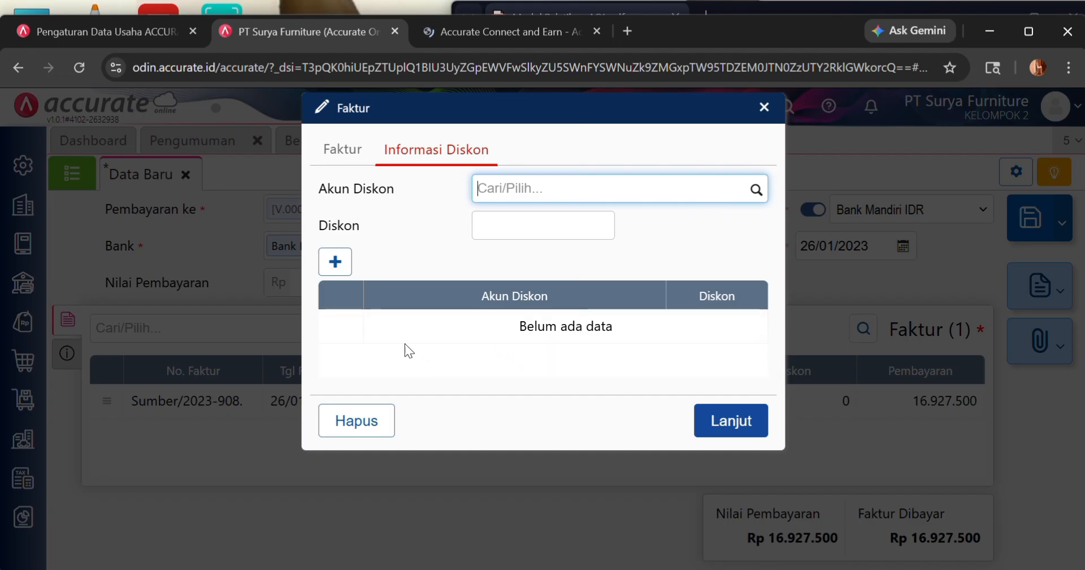
left_click(220, 348)
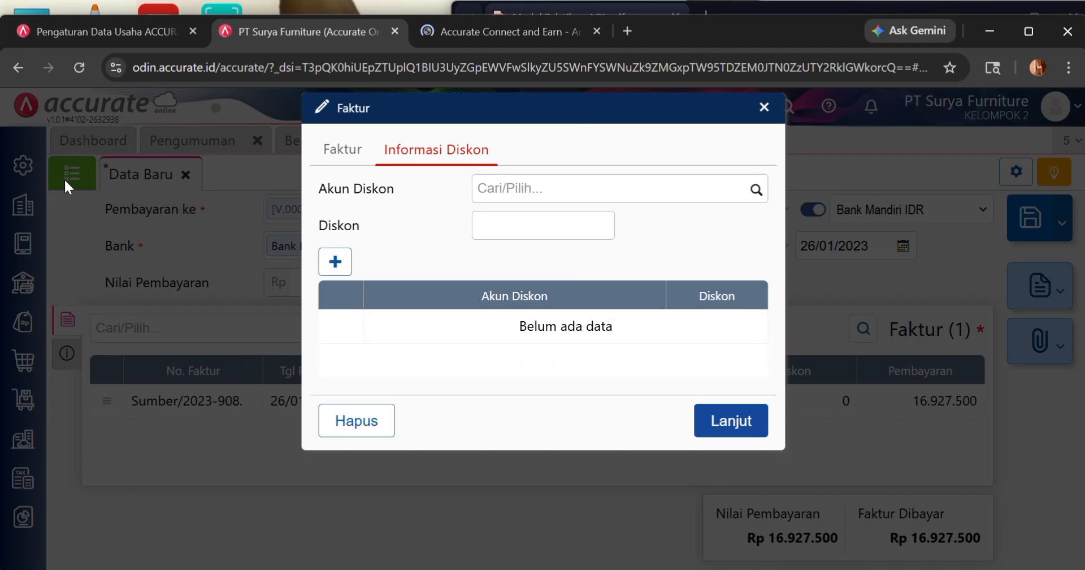
left_click(761, 115)
- Add [5101] Beban Pokok Penjualan to the Akun Diskon for Penerimaan/Pembayaran in the default-account preferences and save them
mouse_move(20, 165)
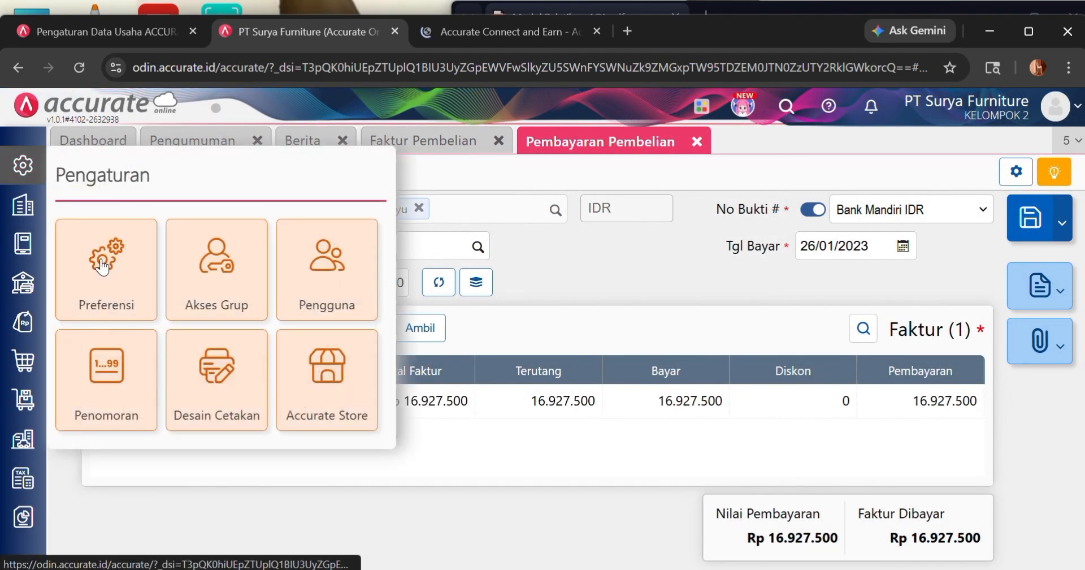
left_click(102, 266)
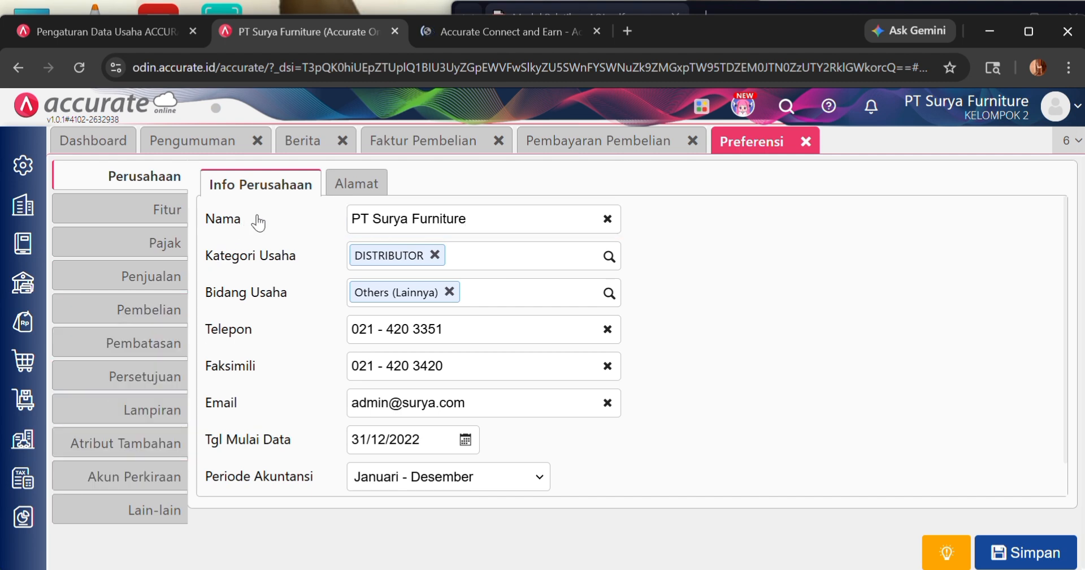
left_click(141, 483)
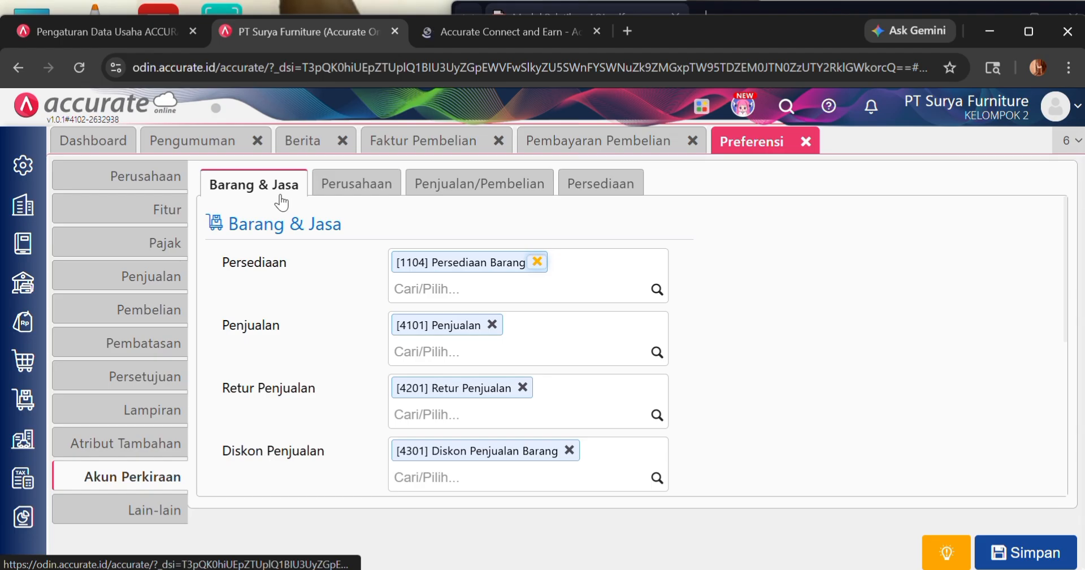
left_click(479, 185)
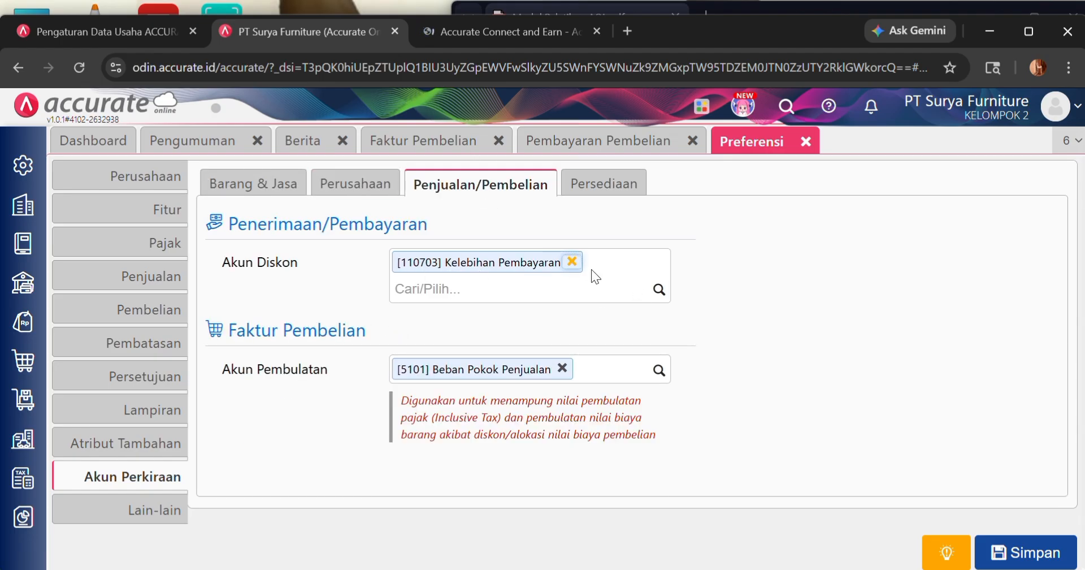
left_click(659, 290)
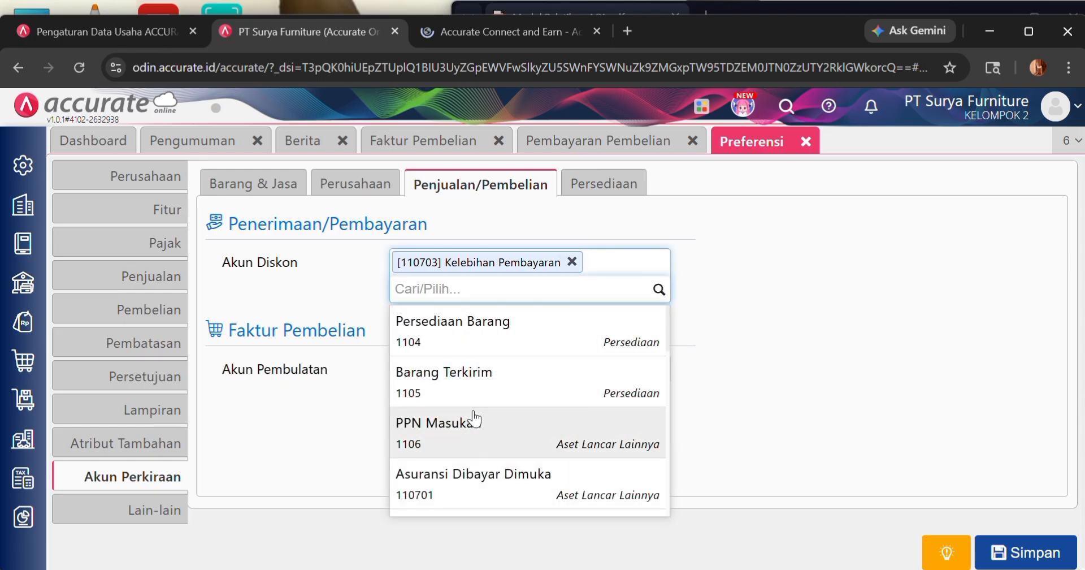
type("beban po")
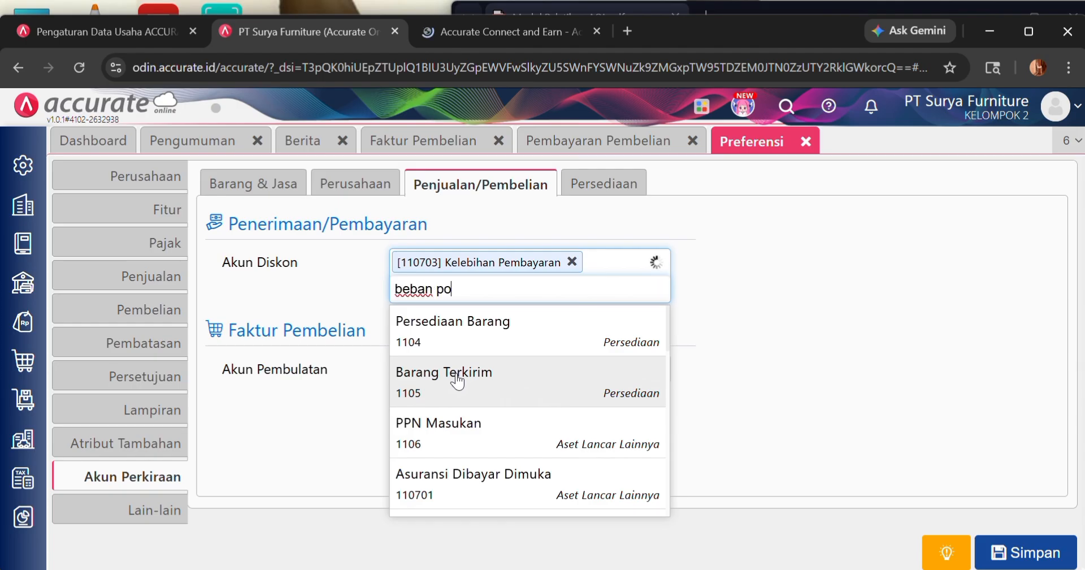
type("koko")
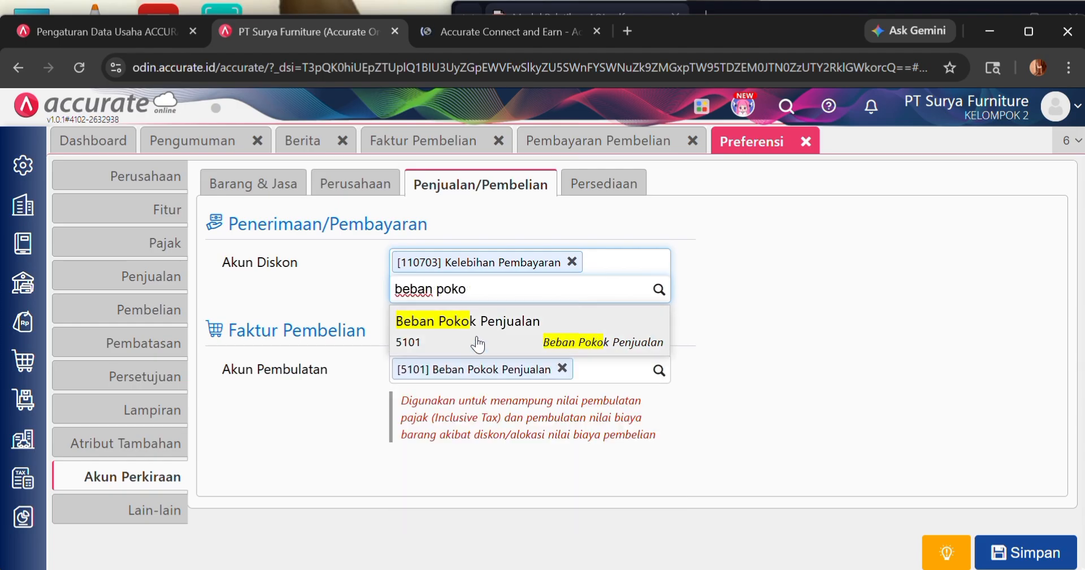
left_click(480, 337)
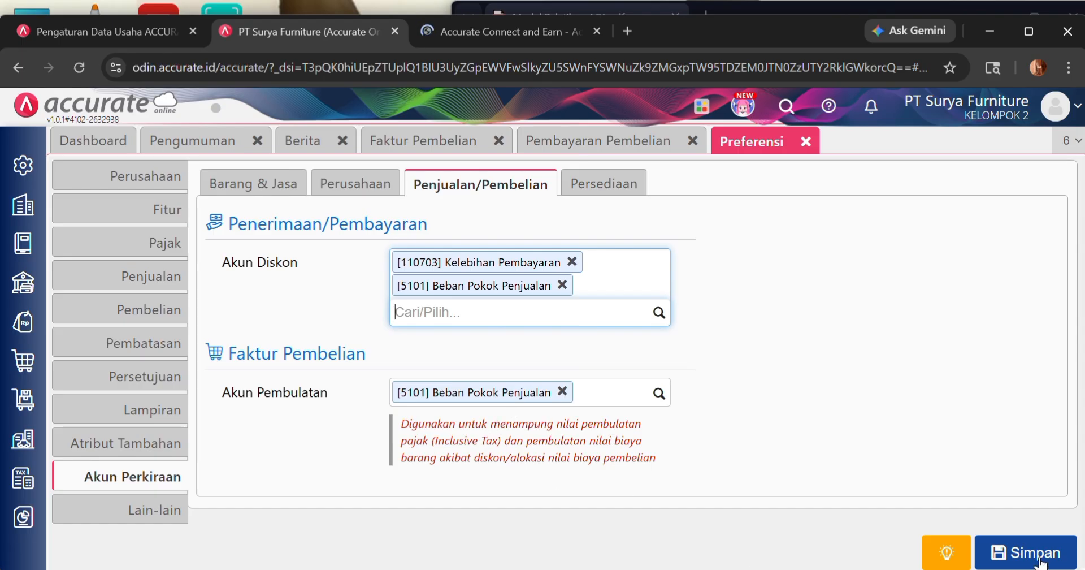
key("ctrl+s")
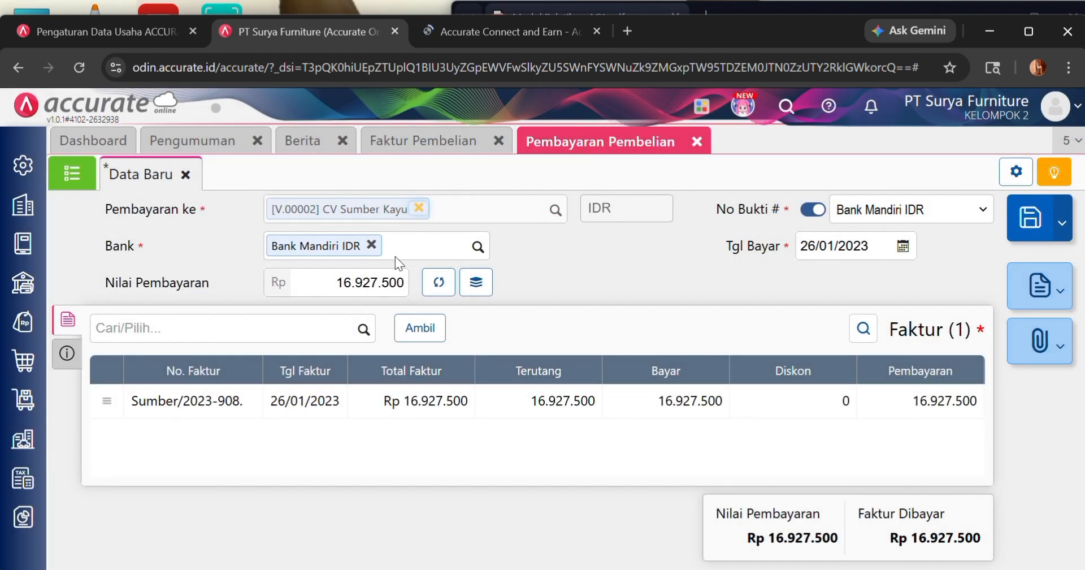
- Apply a discount of 1.250.000 to invoice Sumber/2023-908 in the payment, using [5101] Beban Pokok Penjualan as the Akun Diskon
left_click(431, 407)
left_click(447, 168)
left_click(726, 190)
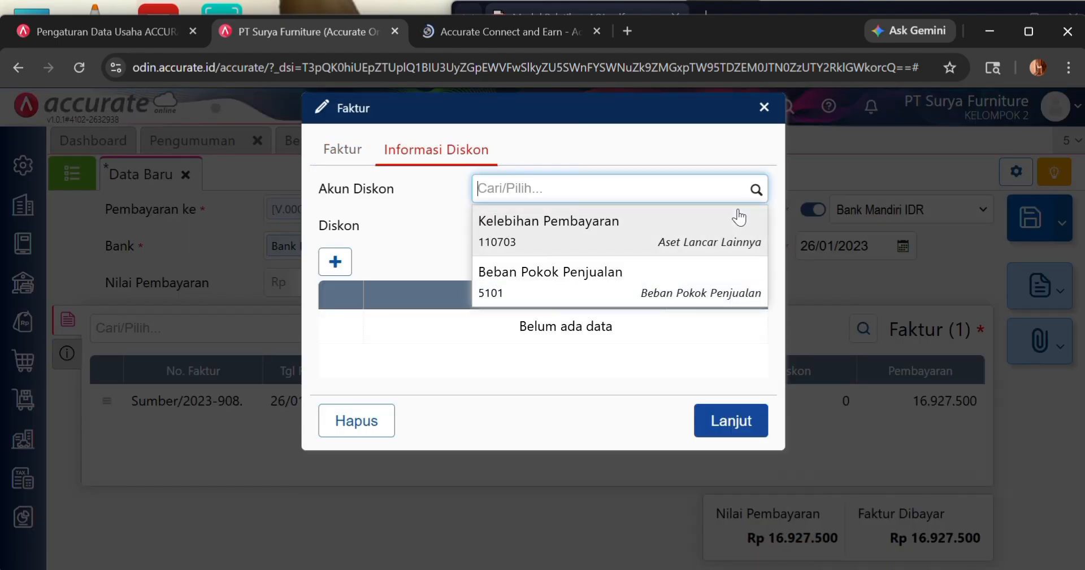
left_click(544, 289)
left_click(541, 226)
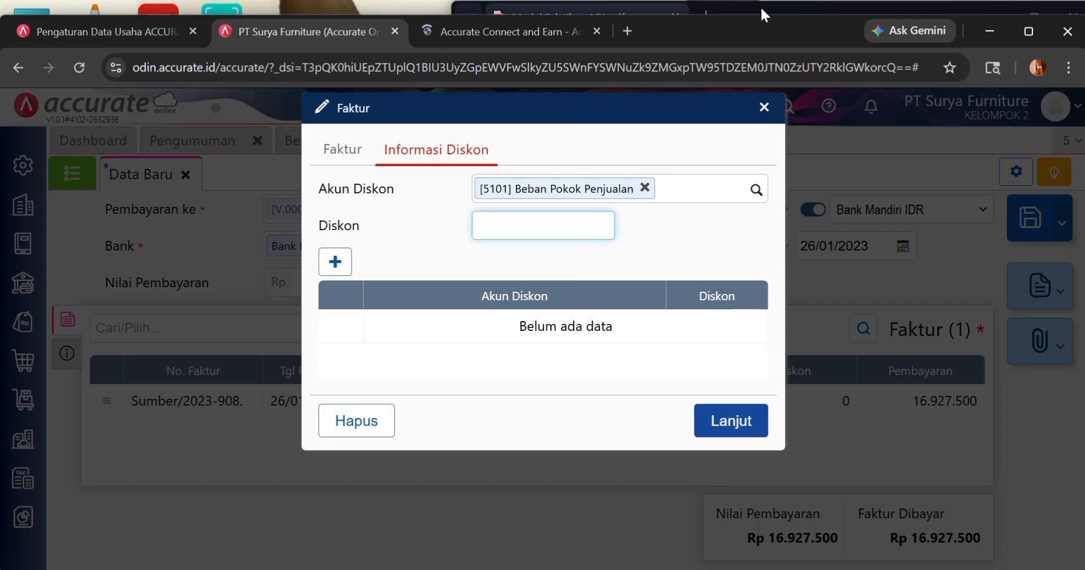
left_click(762, 7)
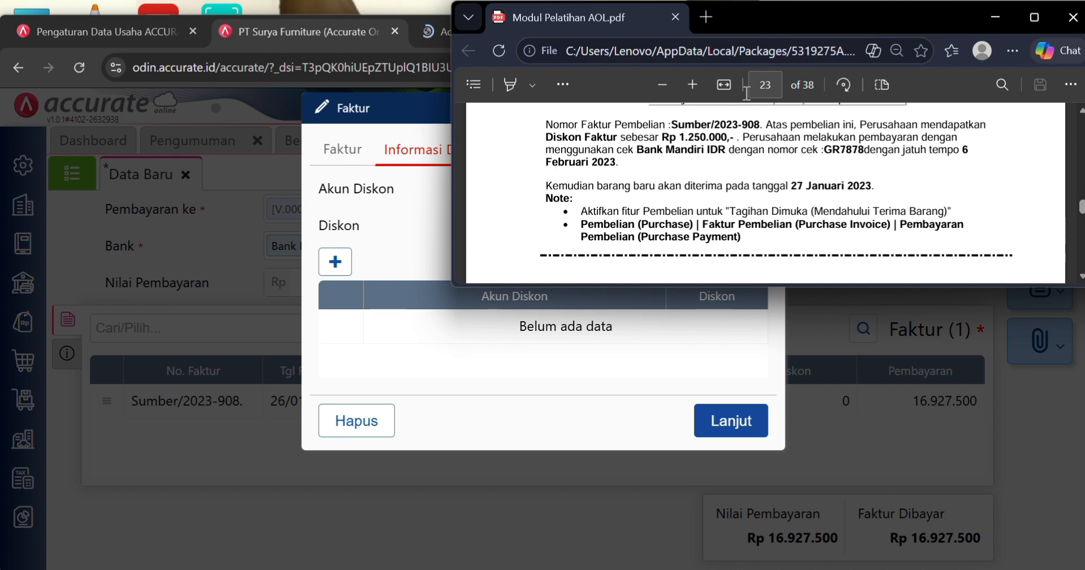
left_click(854, 409)
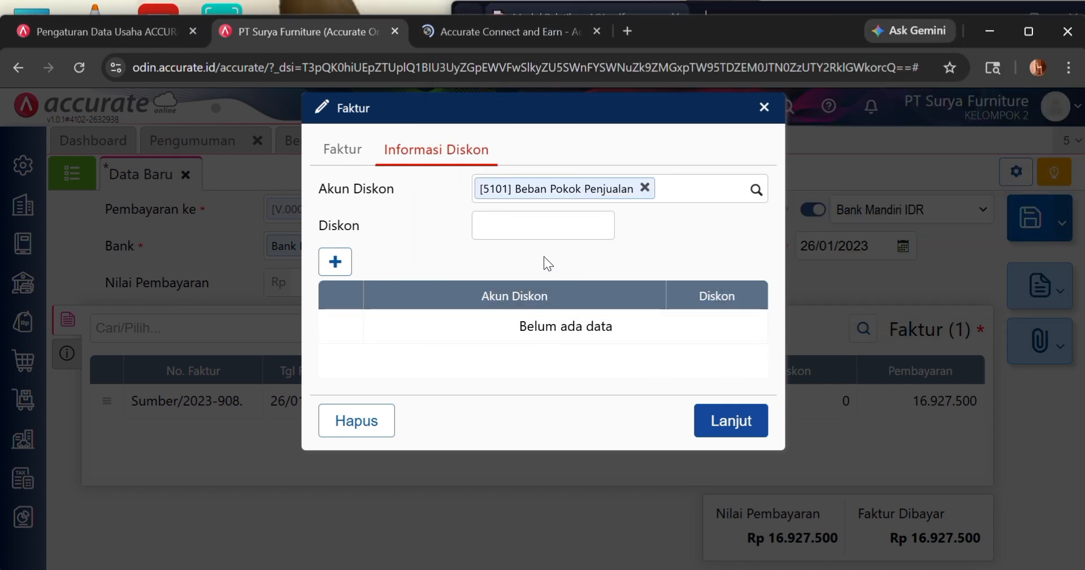
left_click(544, 231)
type("1.250.000")
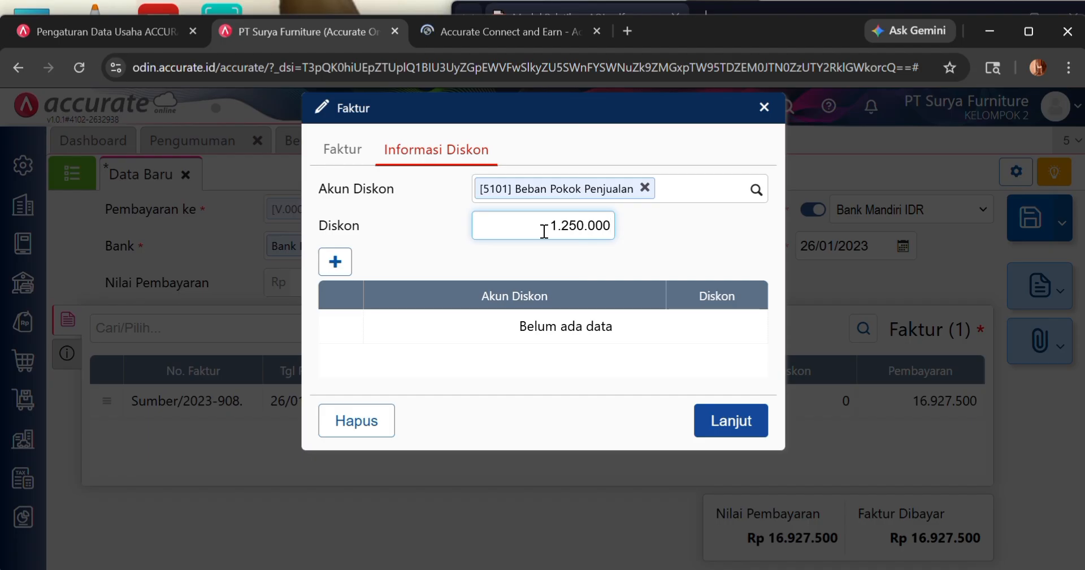
left_click(730, 429)
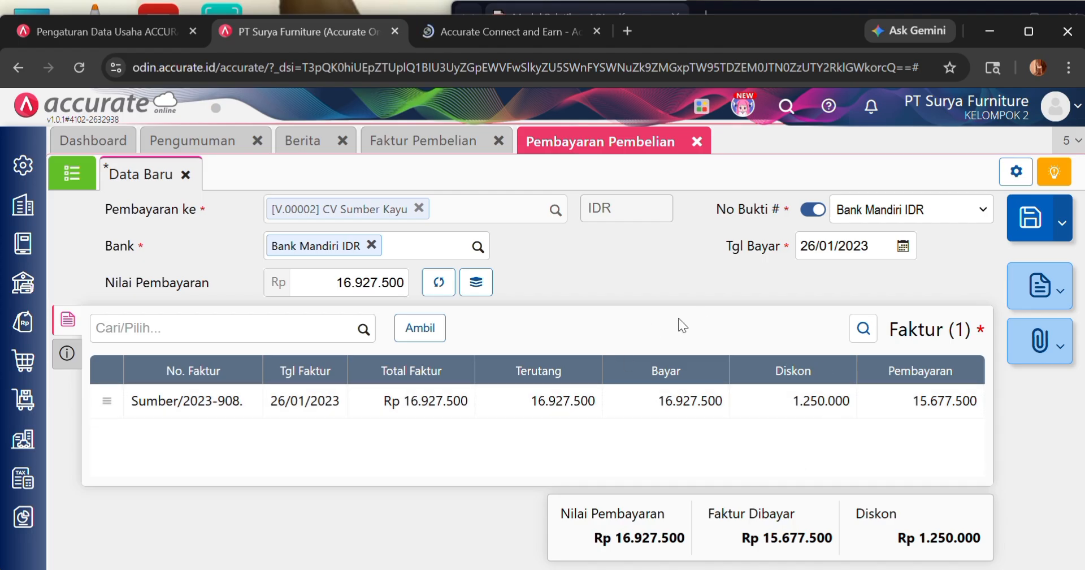
- Review the payment's cheque details and try to save the CV Sumber Kayu payment
left_click(66, 353)
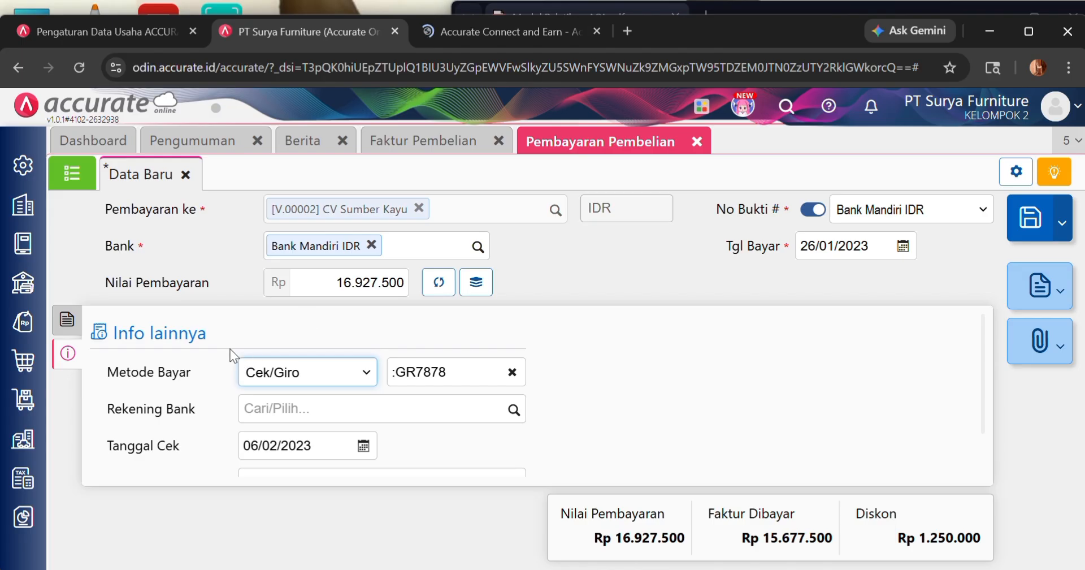
left_click(67, 320)
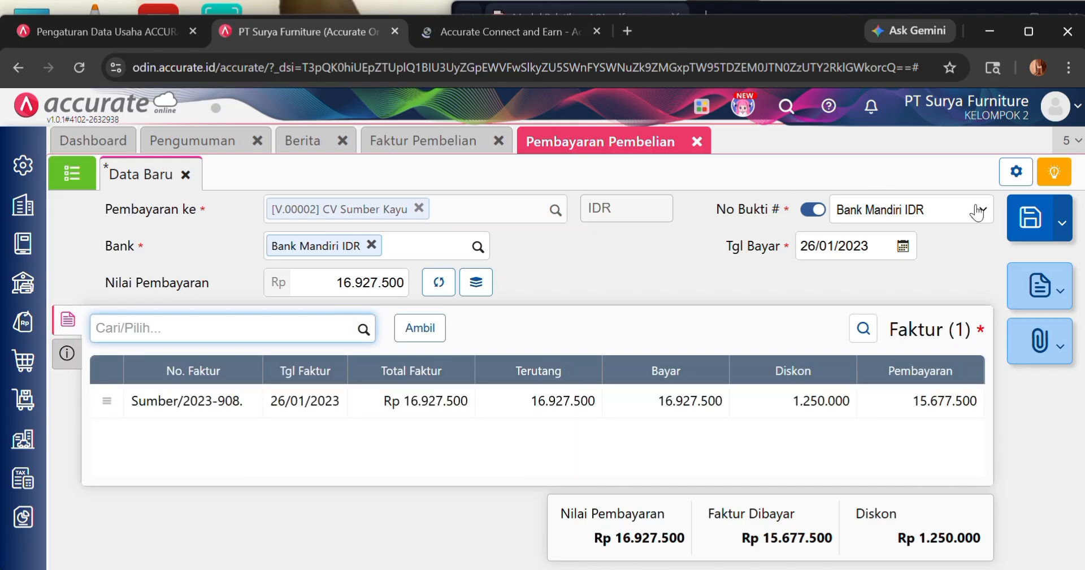
left_click(1029, 216)
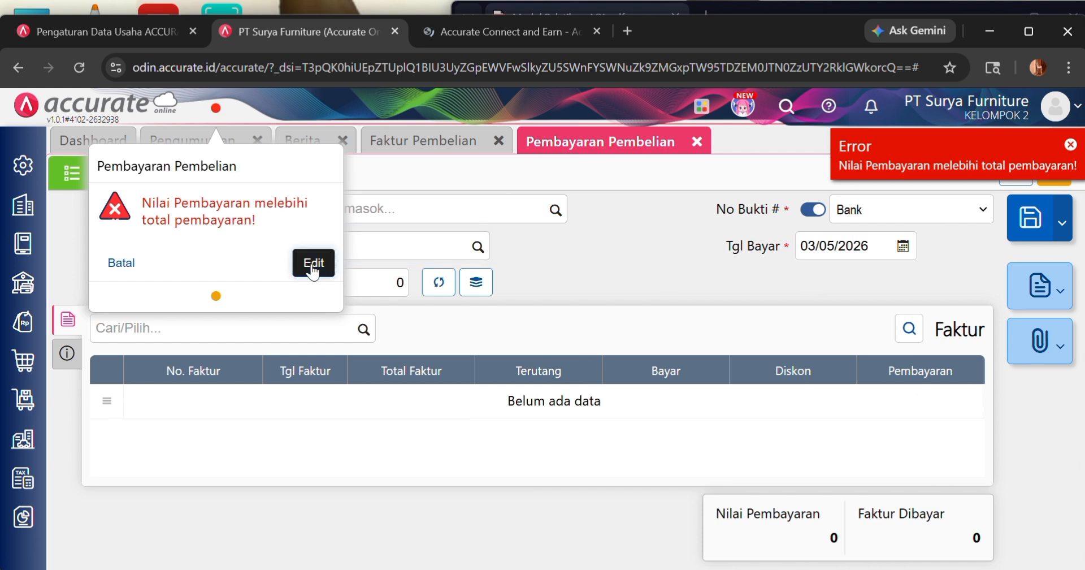
- Reopen the CV Sumber Kayu payment, refill its Nilai Pembayaran with the discounted amount of Rp 15.677.500 and save it
left_click(313, 263)
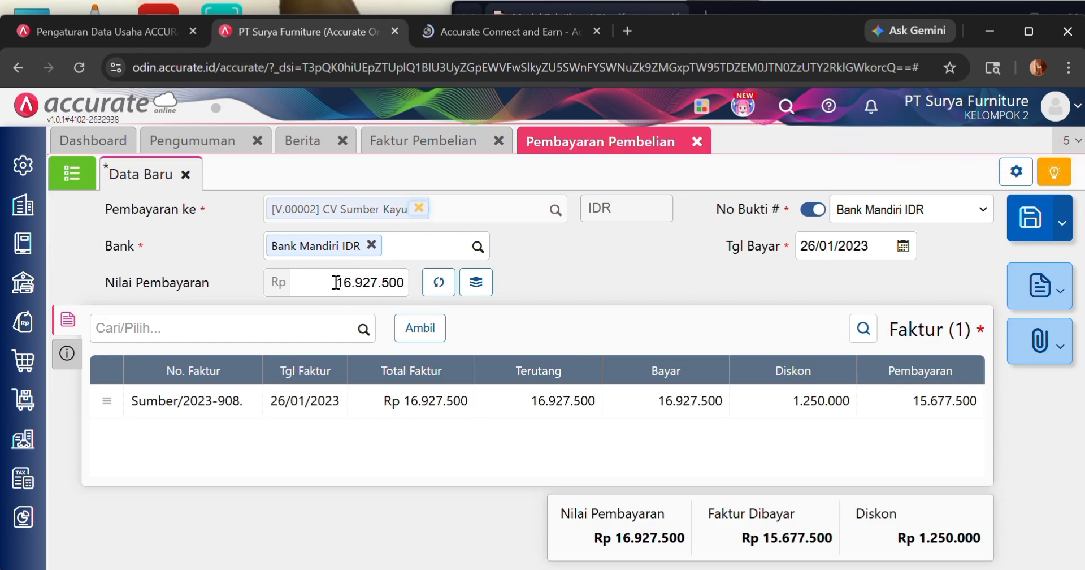
left_click(436, 282)
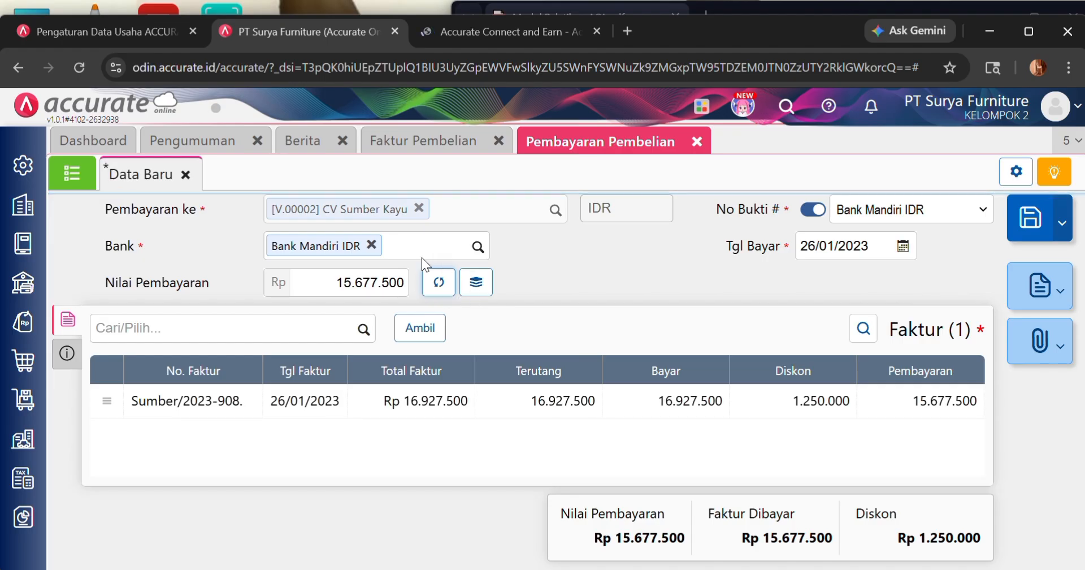
left_click(1030, 233)
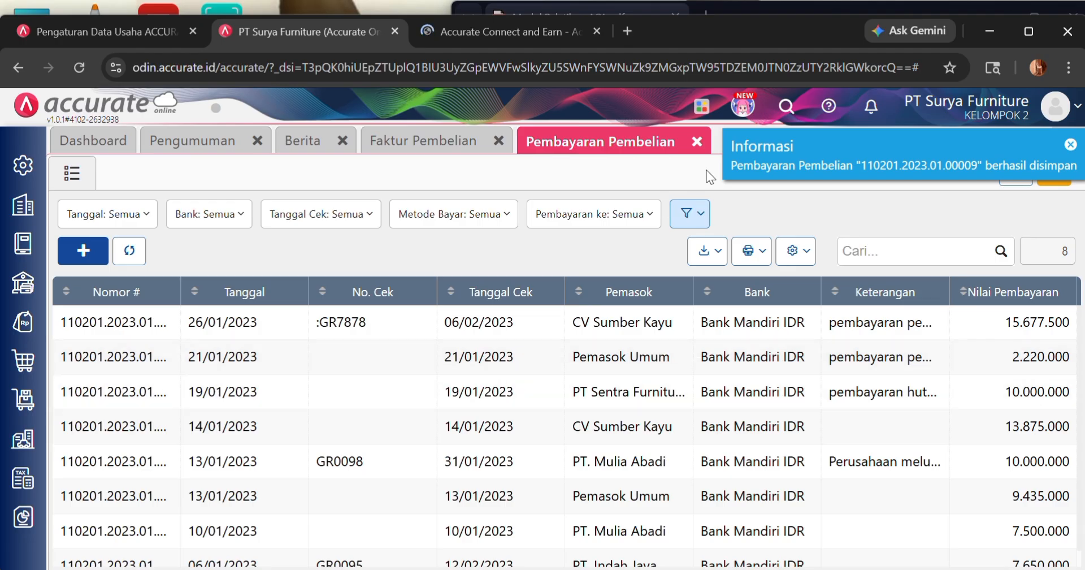
- Read the 27 January 2023 goods-receipt transaction for CV Sumber Kayu in the exercise PDF
left_click(776, 7)
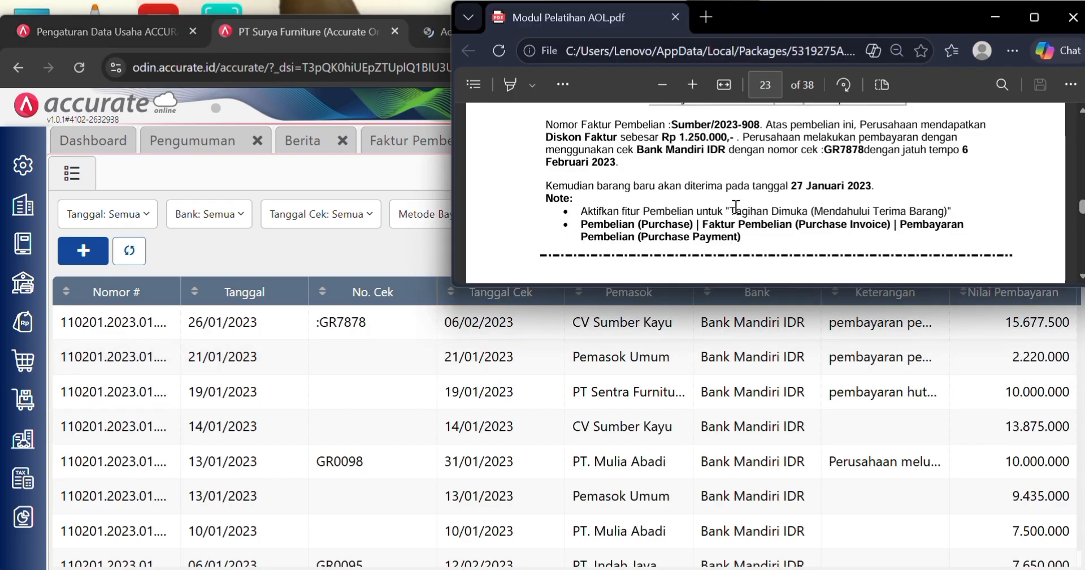
scroll(735, 207, "down", 5)
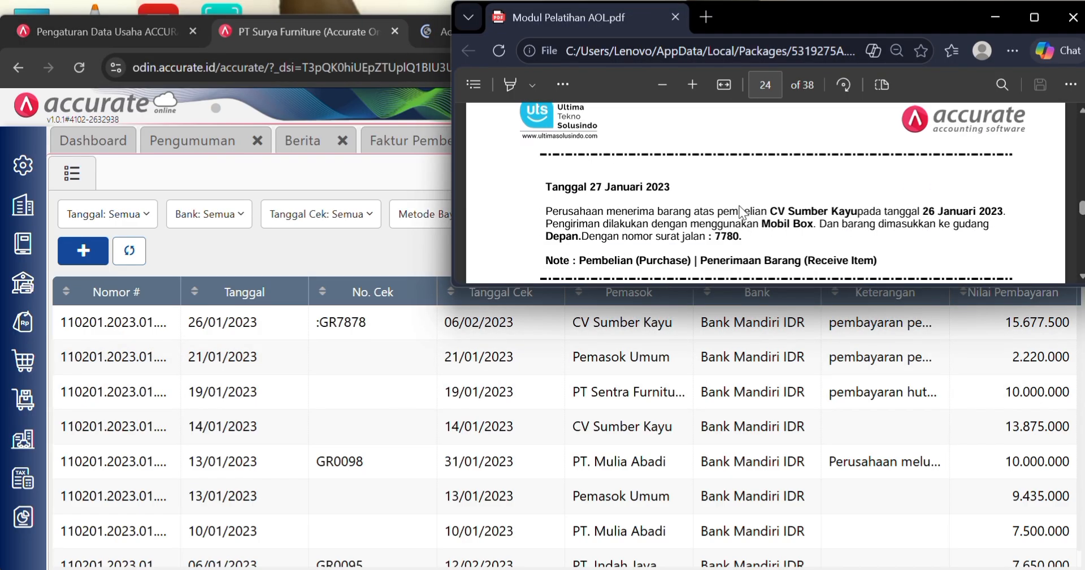
scroll(742, 212, "down", 3)
scroll(741, 206, "up", 3)
scroll(740, 206, "down", 3)
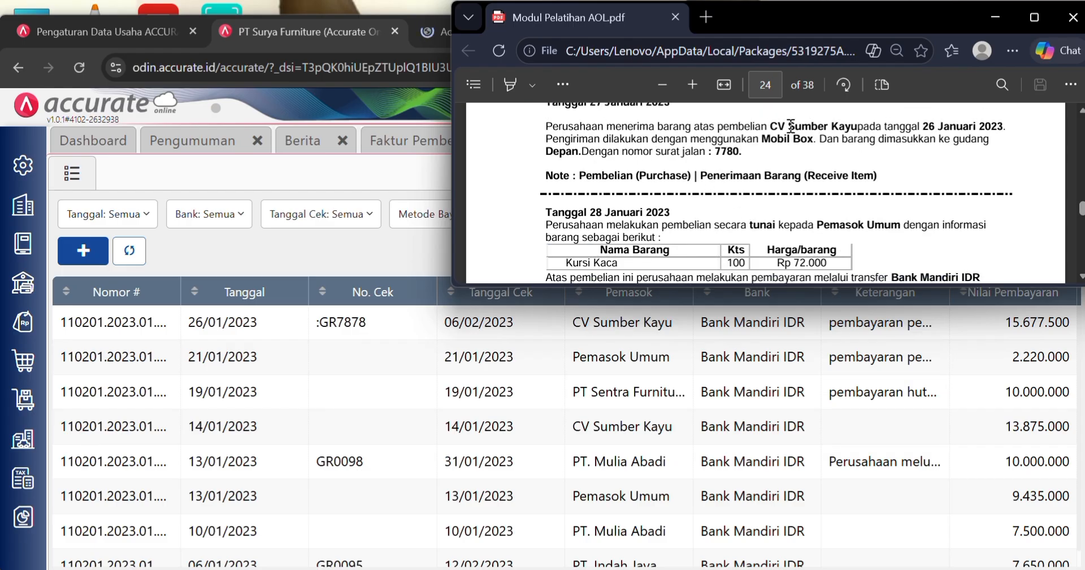
left_click(452, 32)
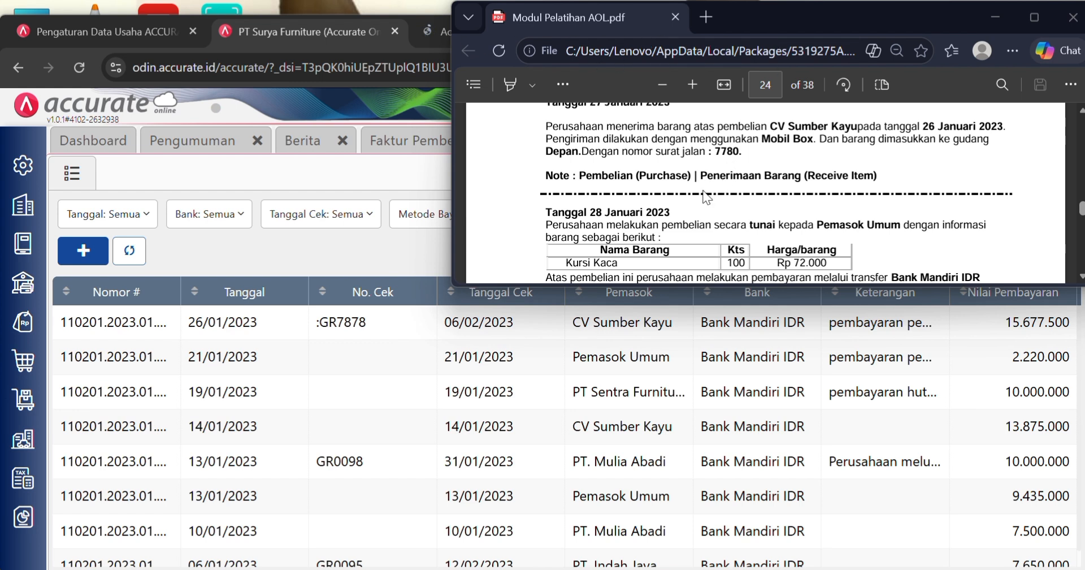
scroll(713, 218, "up", 2)
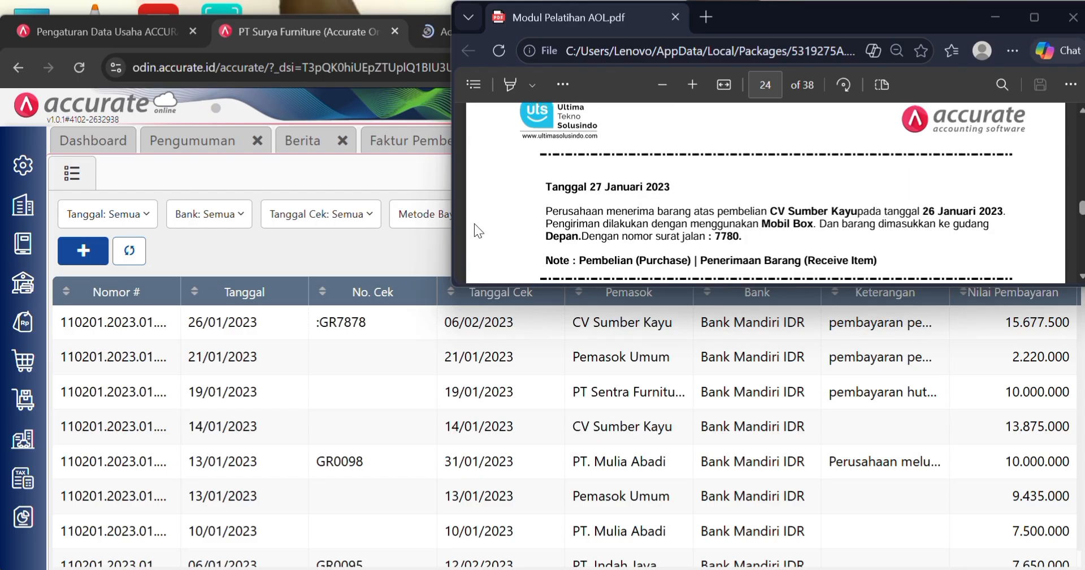
left_click(366, 222)
left_click(594, 285)
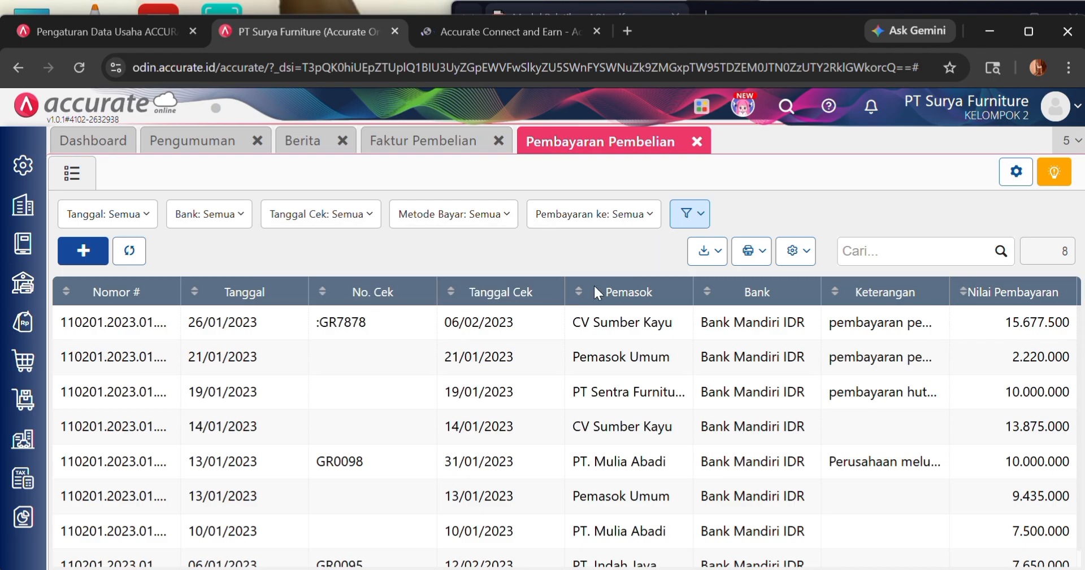
- Start a new Penerimaan Barang record and look up its supplier in the exercise PDF
left_click(23, 361)
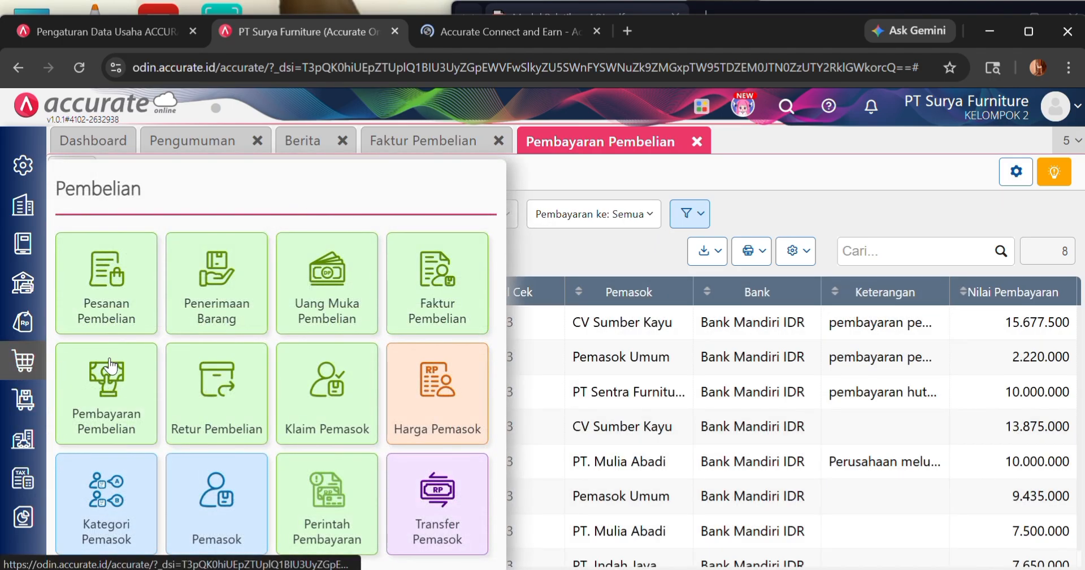
left_click(197, 304)
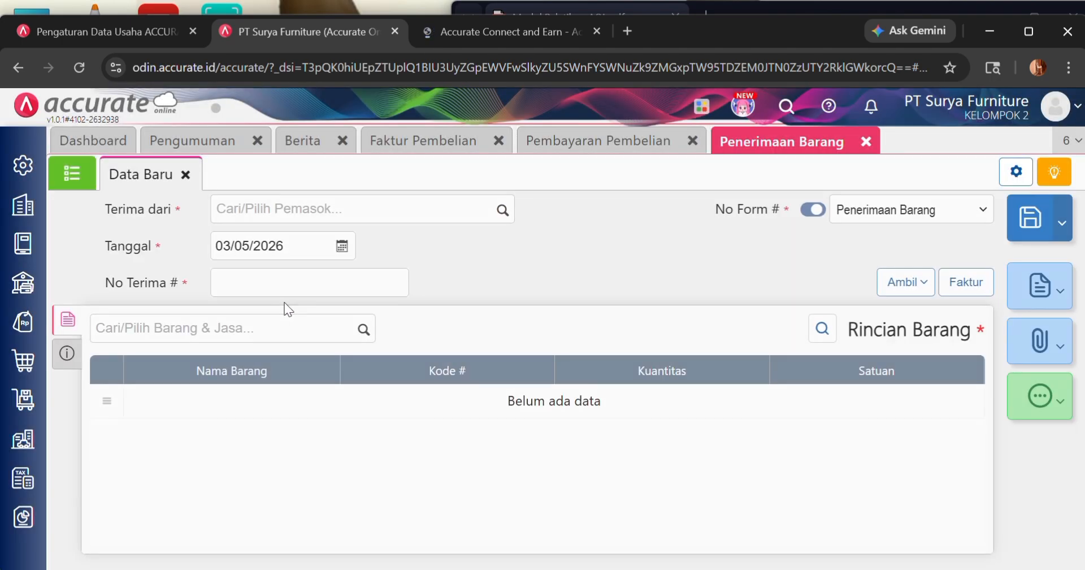
left_click(501, 211)
left_click(778, 6)
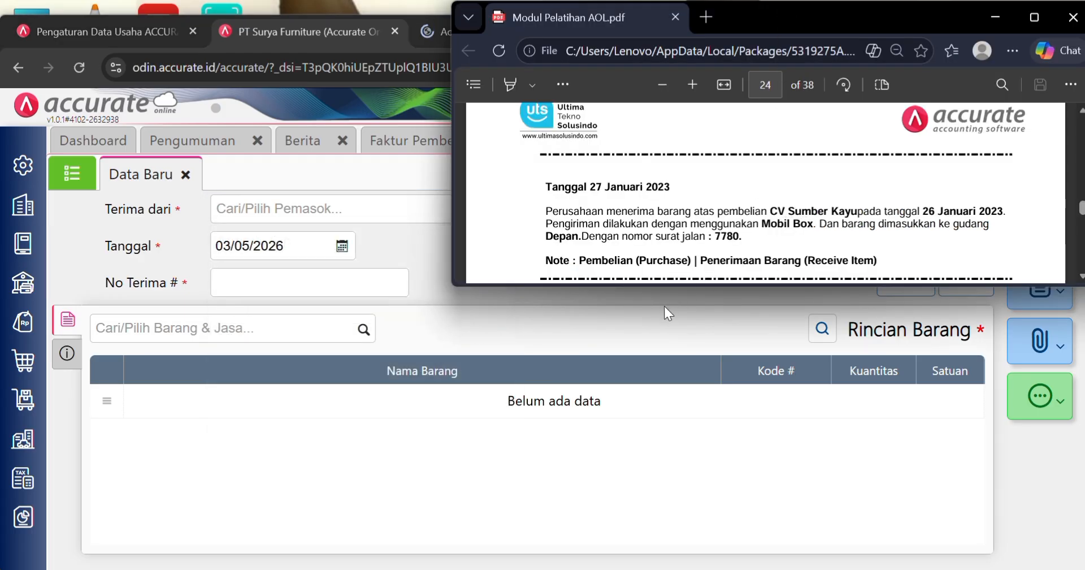
- Set the goods receipt's supplier to CV Sumber Kayu and its date to 27/01/2023
left_click(585, 304)
left_click(503, 211)
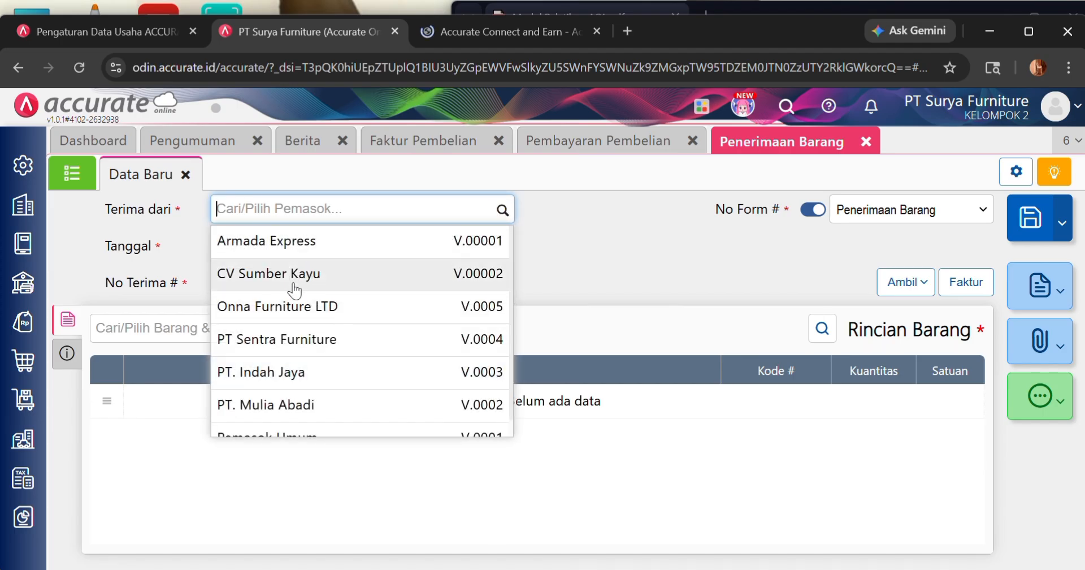
left_click(293, 275)
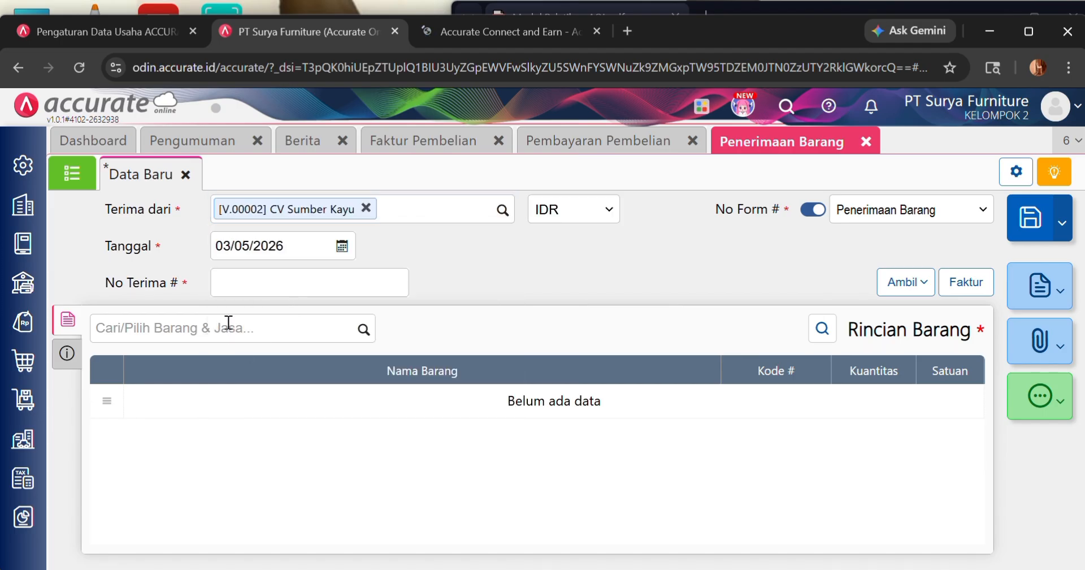
left_click(293, 245)
key("BackSpace")
type("27")
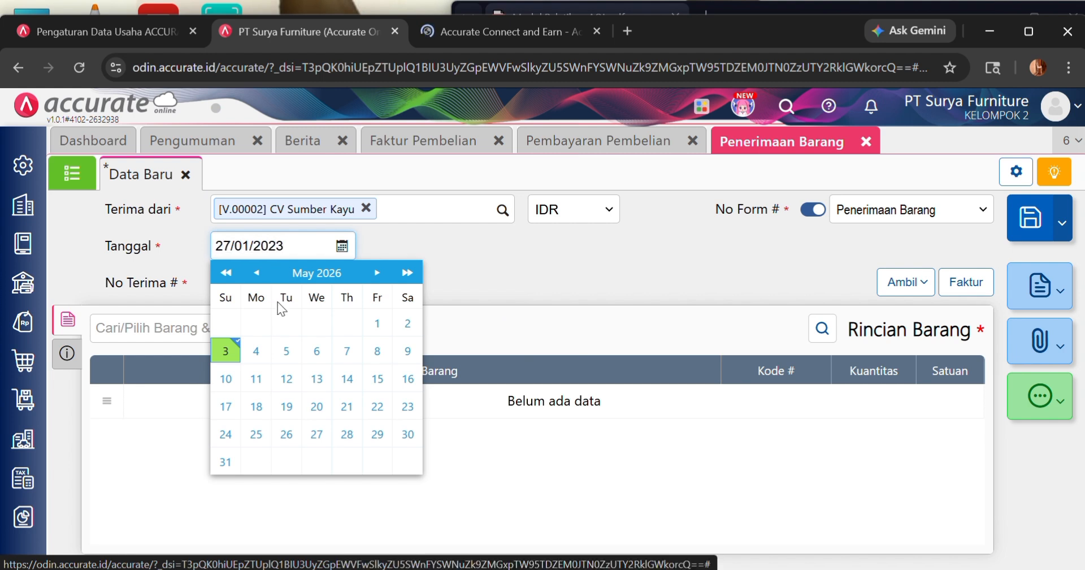
left_click(491, 278)
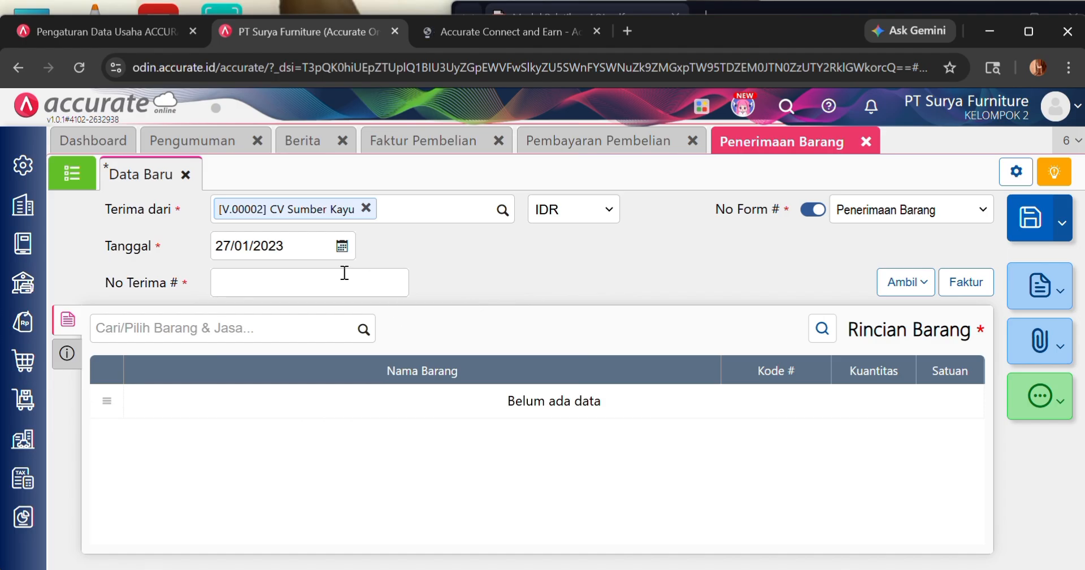
- Look up the delivery note number in the exercise PDF and enter 7780 as the No Terima
left_click(374, 278)
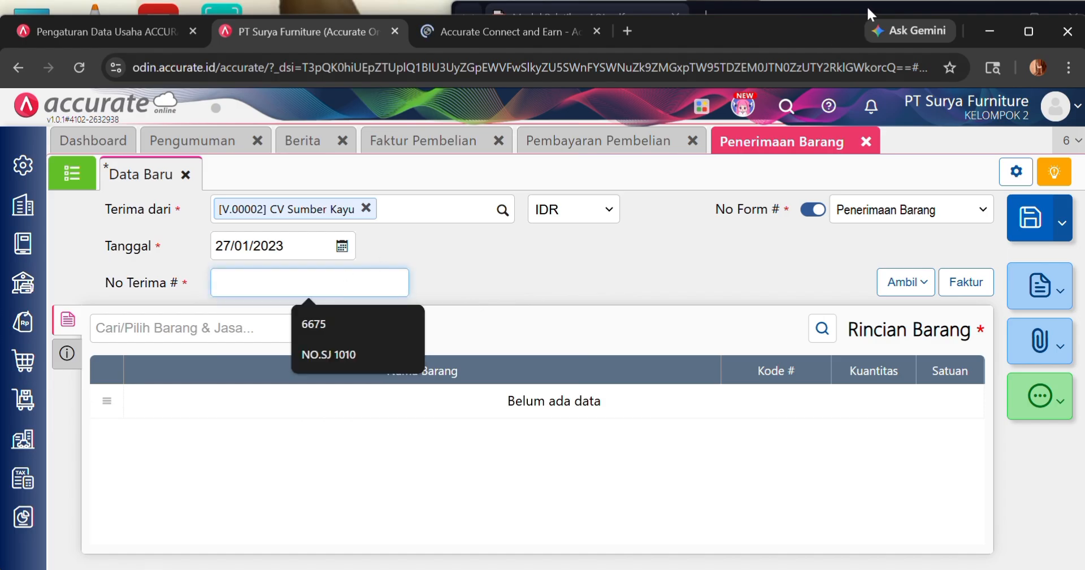
left_click(866, 5)
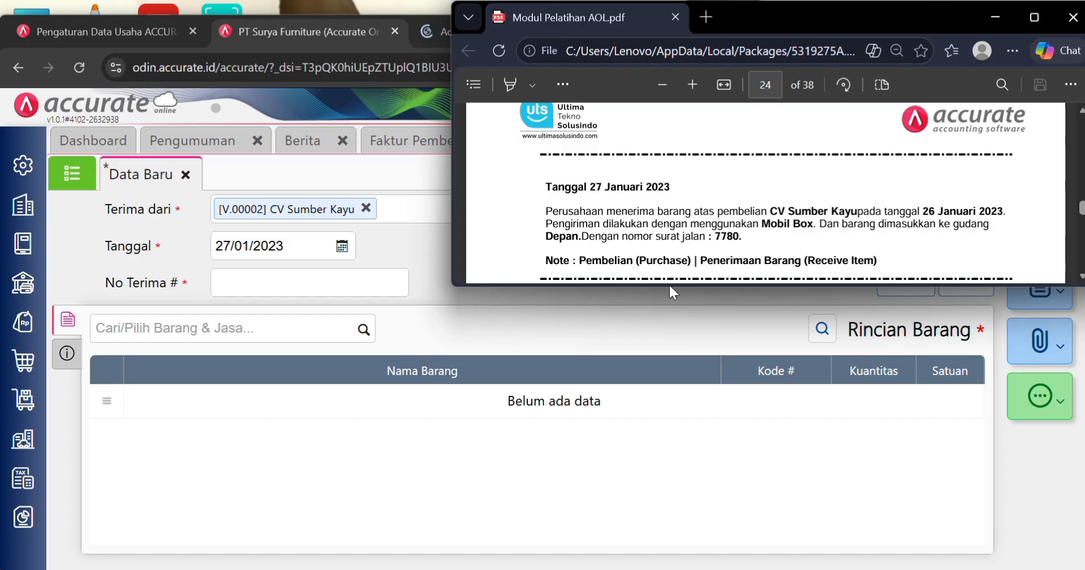
left_click(321, 291)
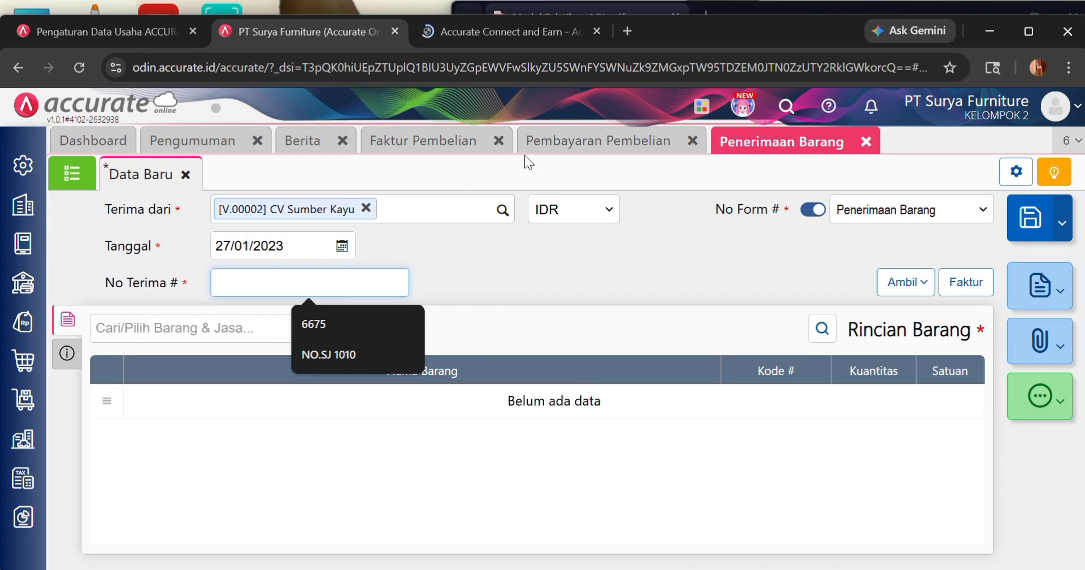
type("7780")
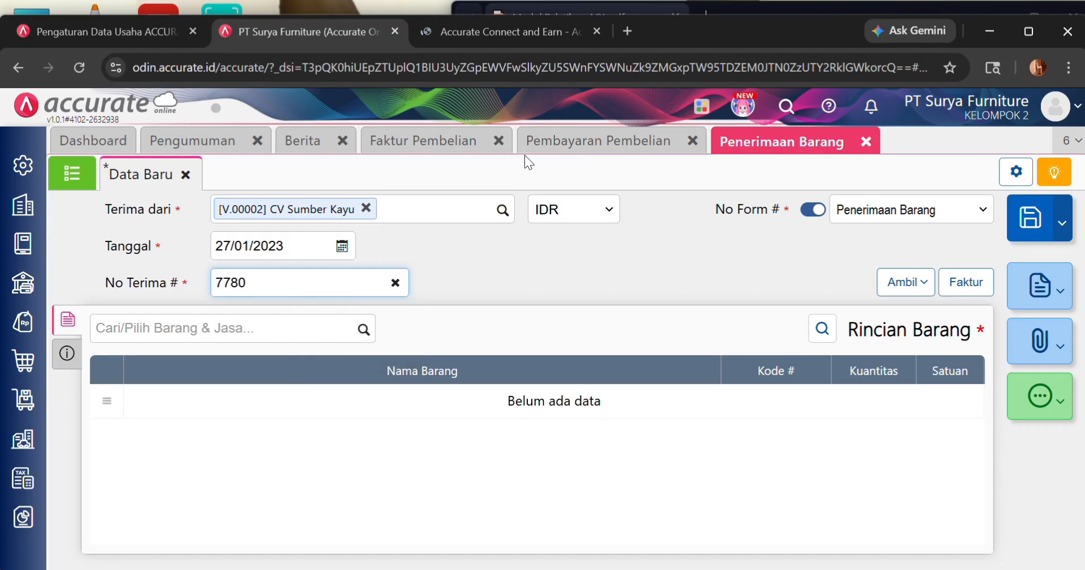
- Check the delivery note number and the shipping and warehouse details against the 27 January transaction in the exercise PDF
left_click(745, 2)
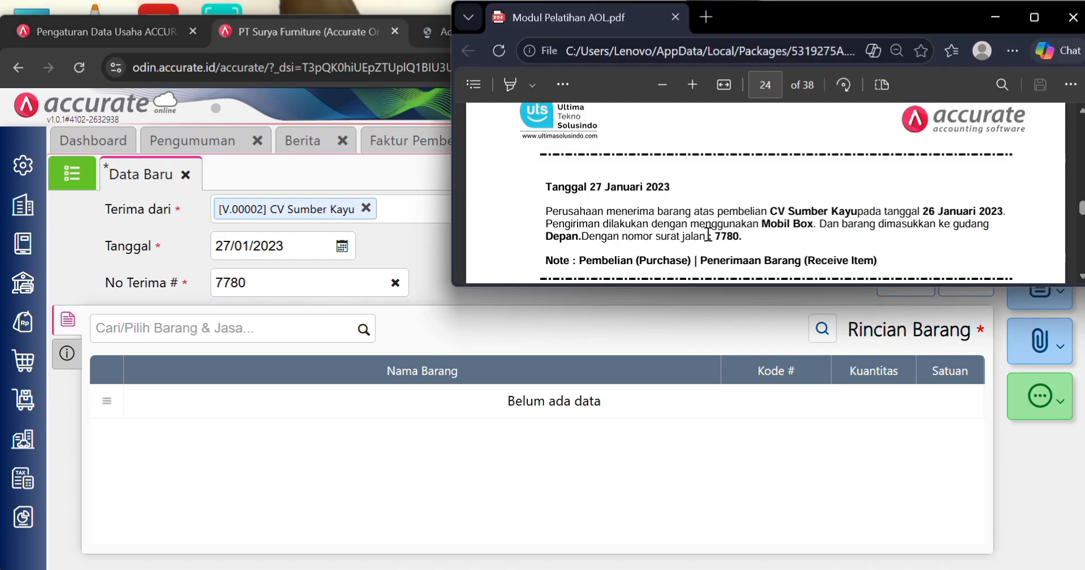
left_click_drag(714, 236, 744, 238)
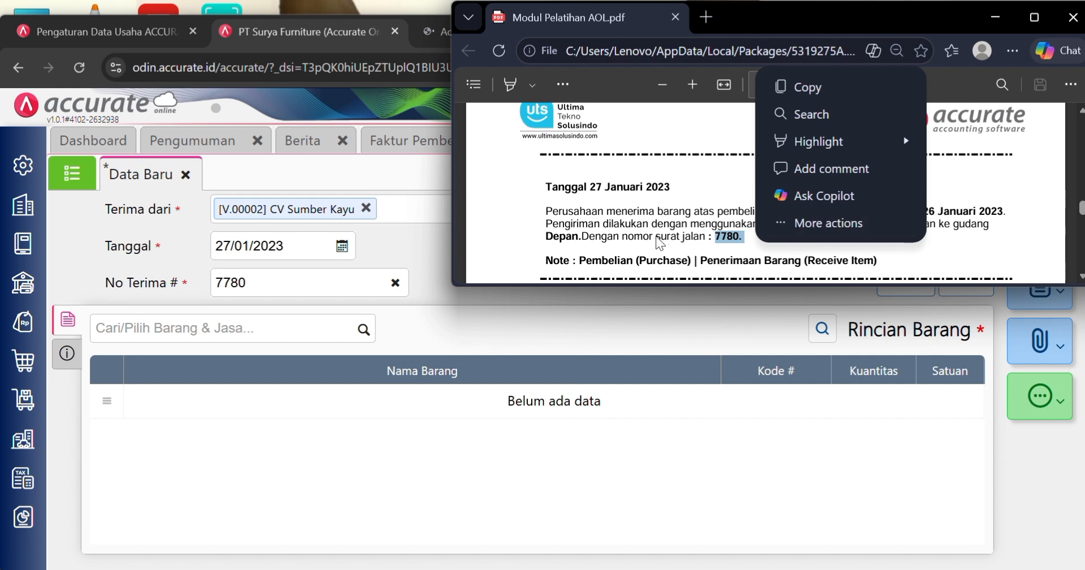
left_click(638, 234)
scroll(718, 217, "down", 2)
scroll(718, 217, "up", 2)
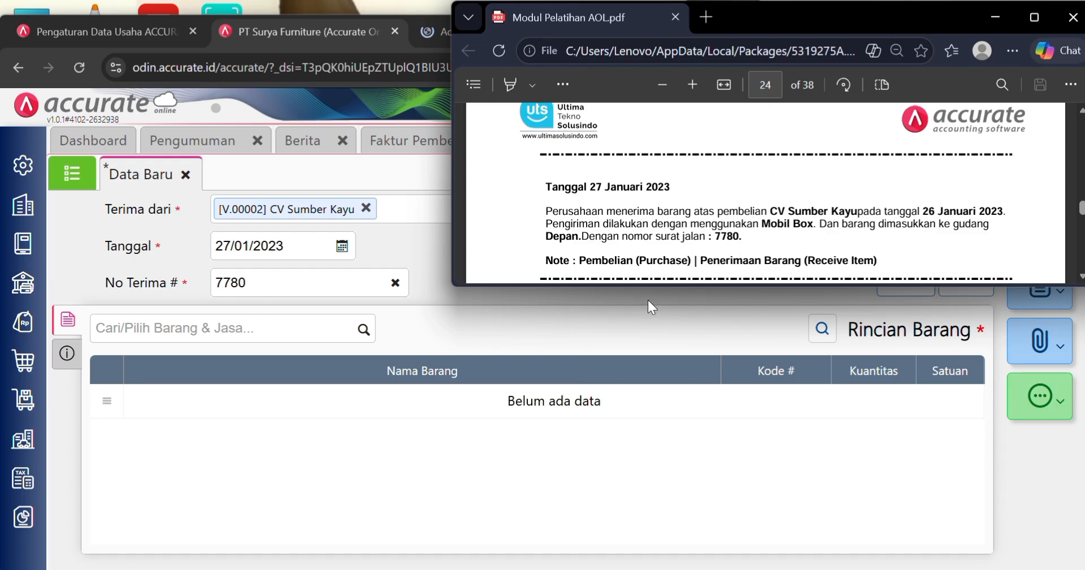
left_click(618, 340)
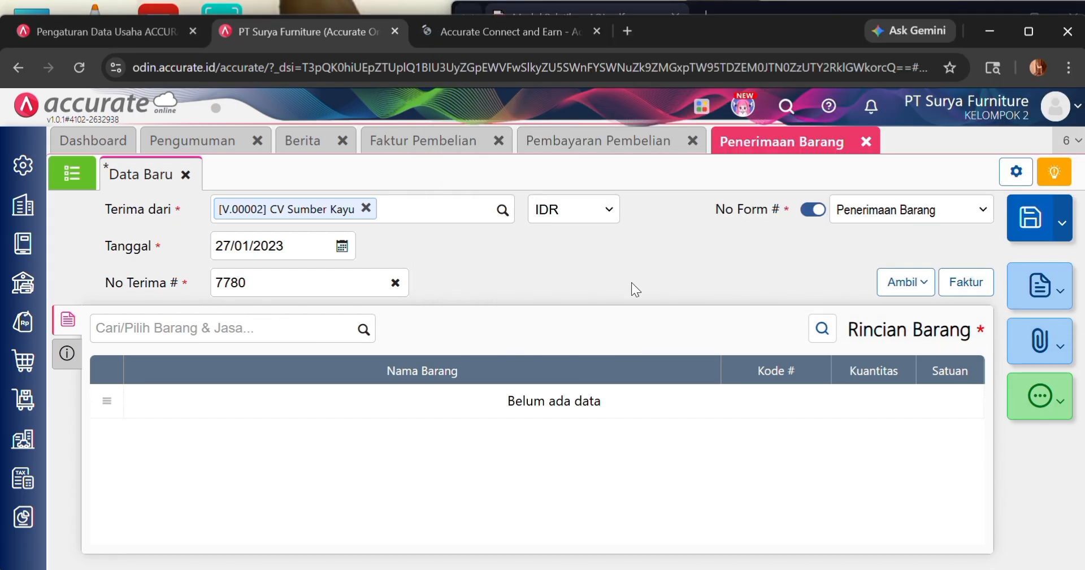
left_click(68, 353)
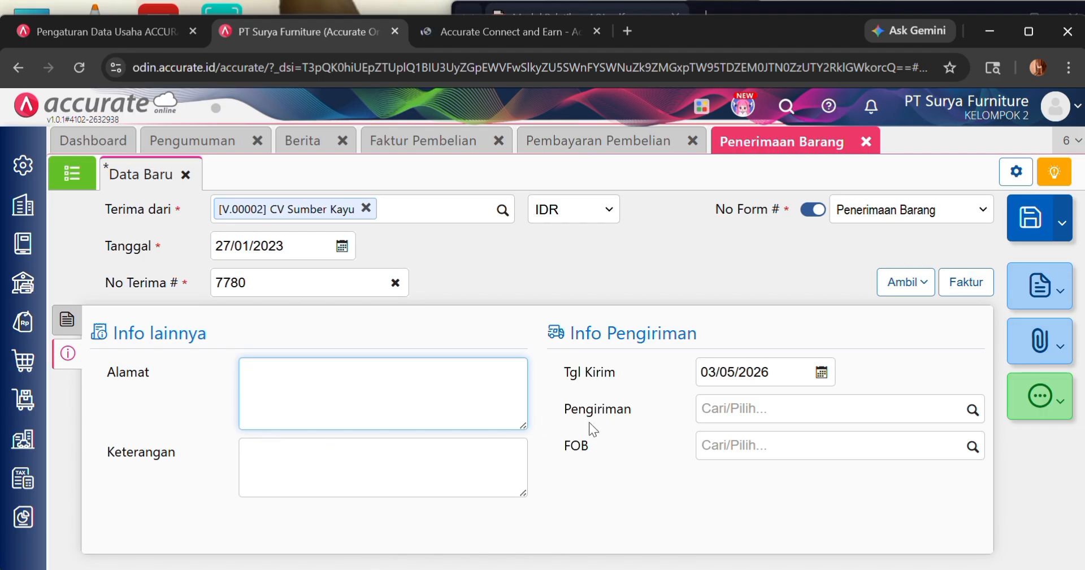
left_click(66, 319)
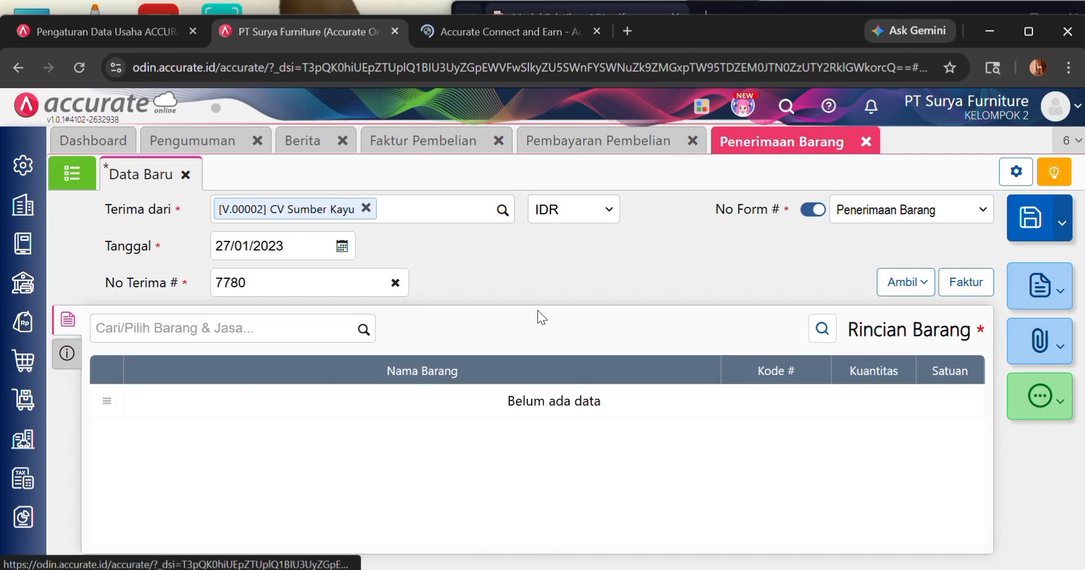
left_click(903, 281)
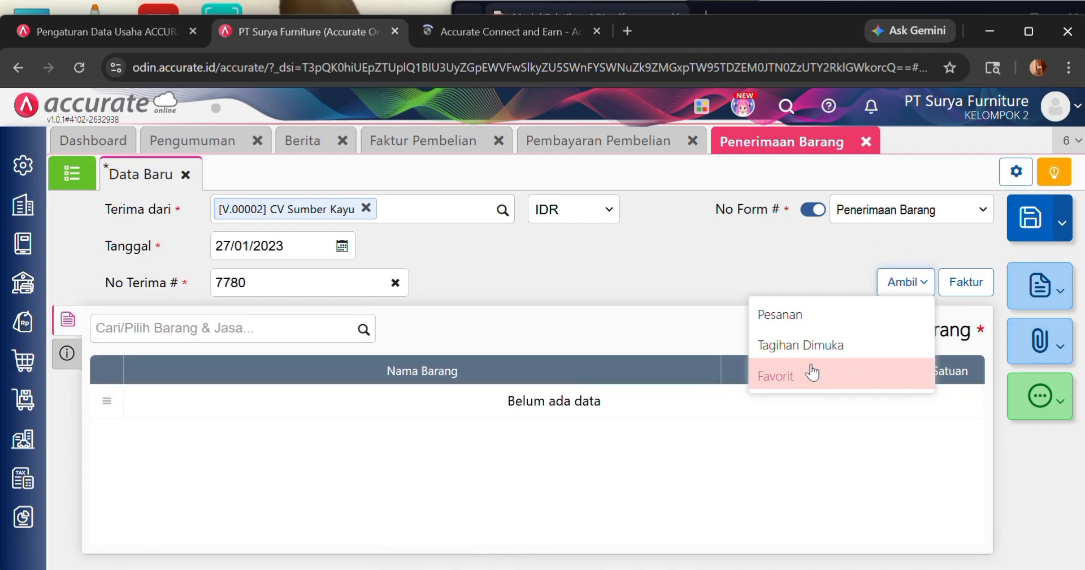
left_click(806, 329)
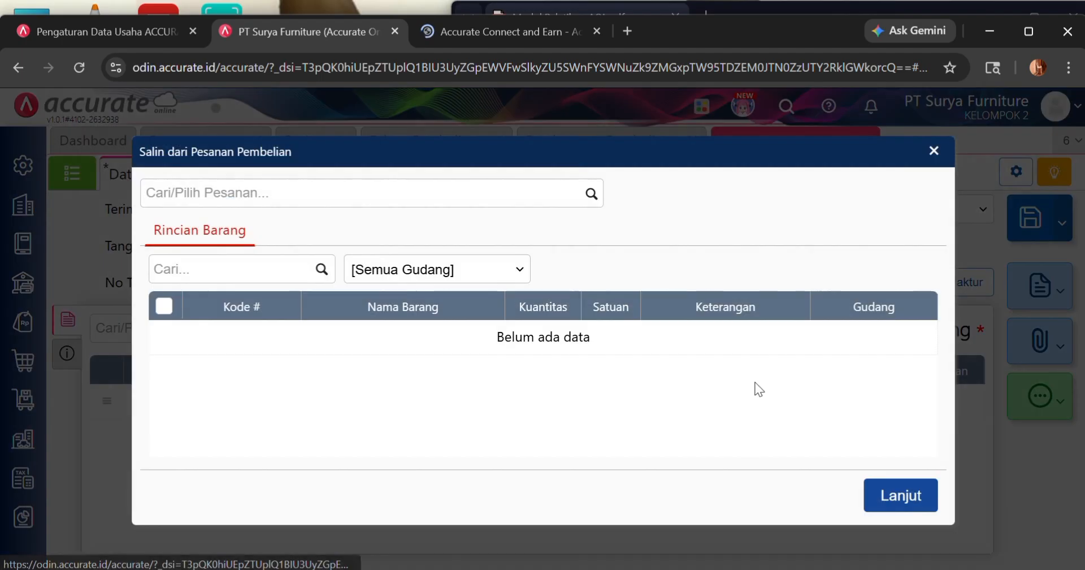
left_click(591, 195)
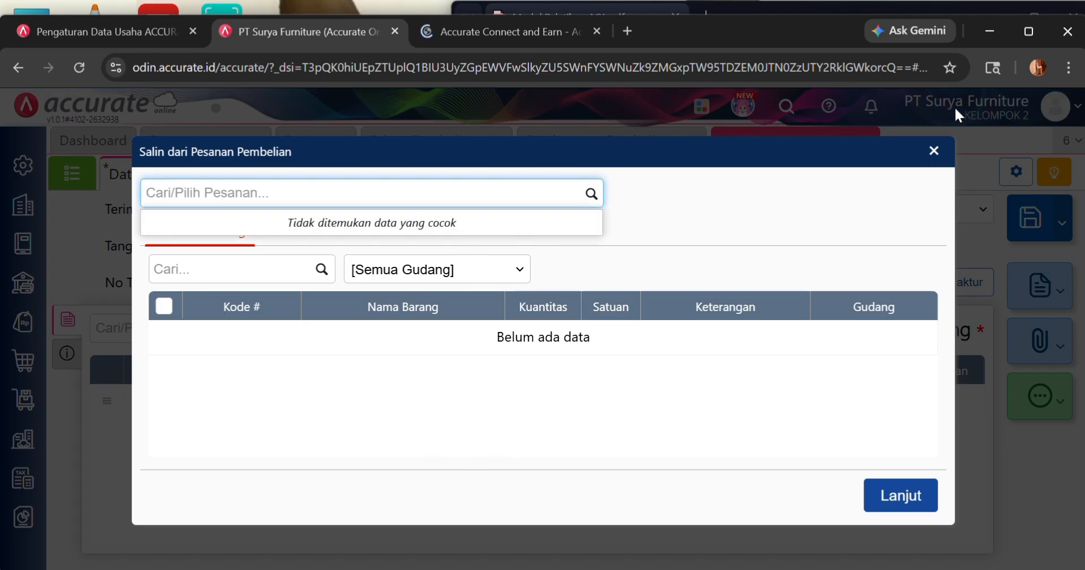
left_click(933, 150)
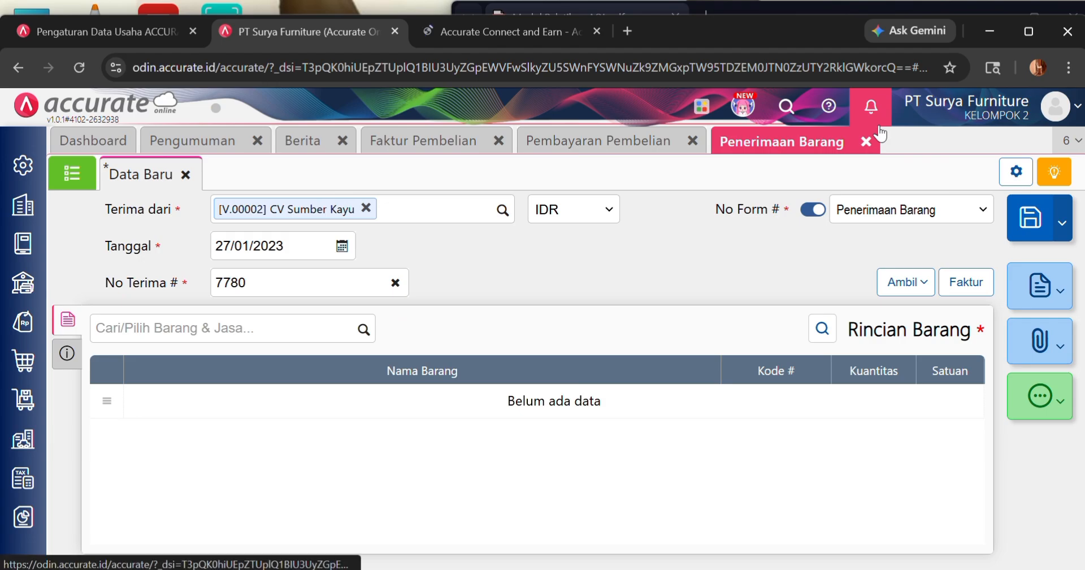
- Load the prepaid invoice's Meja Bundar, Meja Persegi and Meja Kaca, 50 each, into the receipt and check the first two items' warehouse
left_click(408, 11)
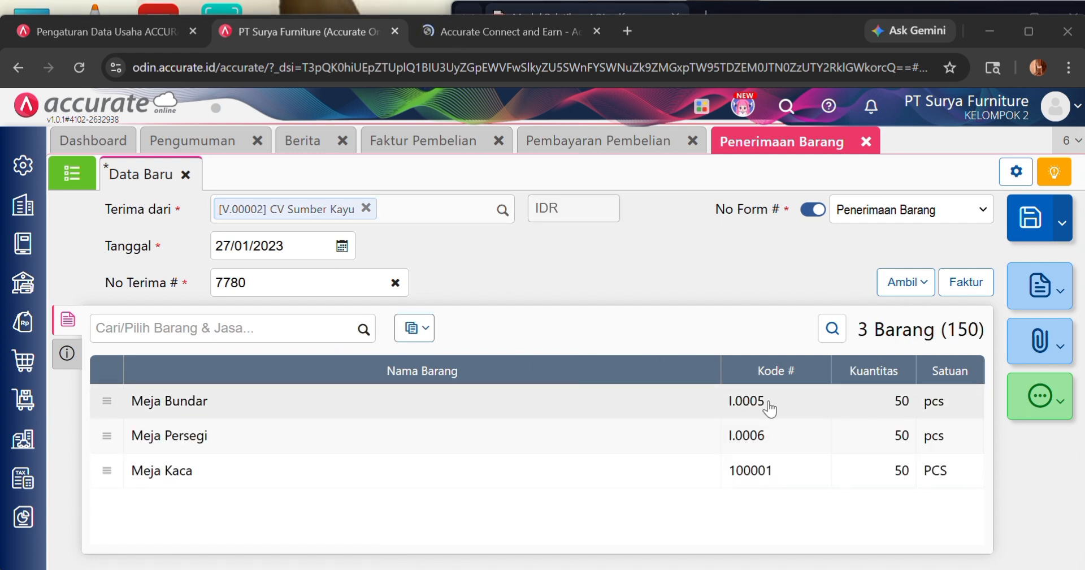
left_click(770, 405)
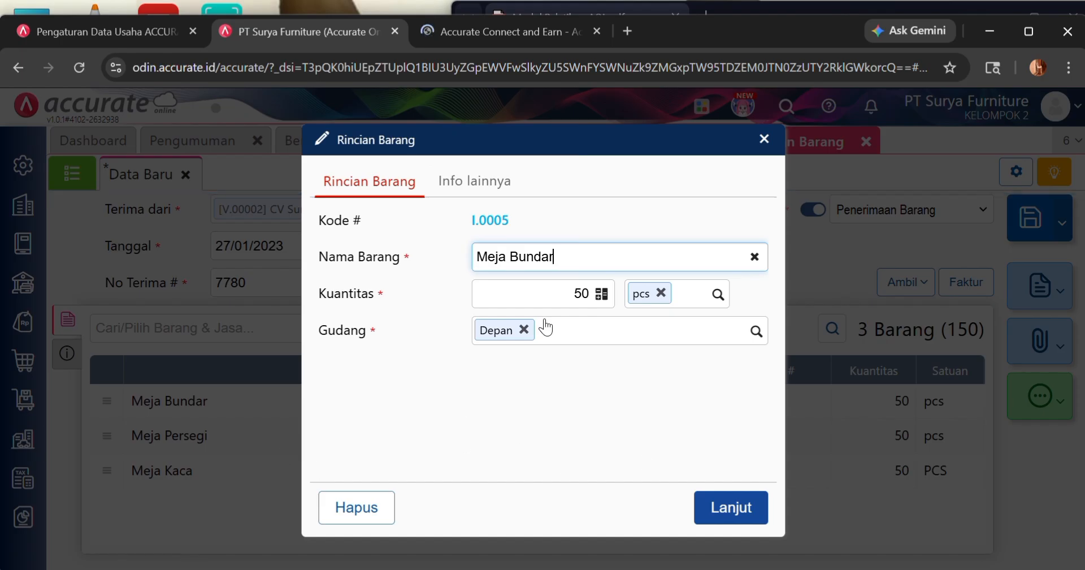
left_click(763, 140)
left_click(508, 436)
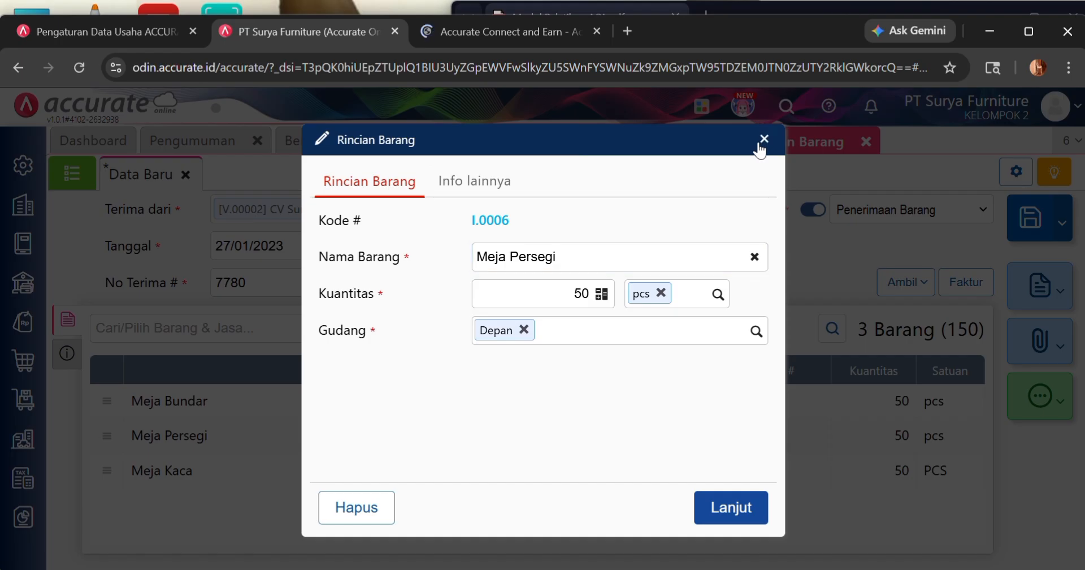
left_click(763, 140)
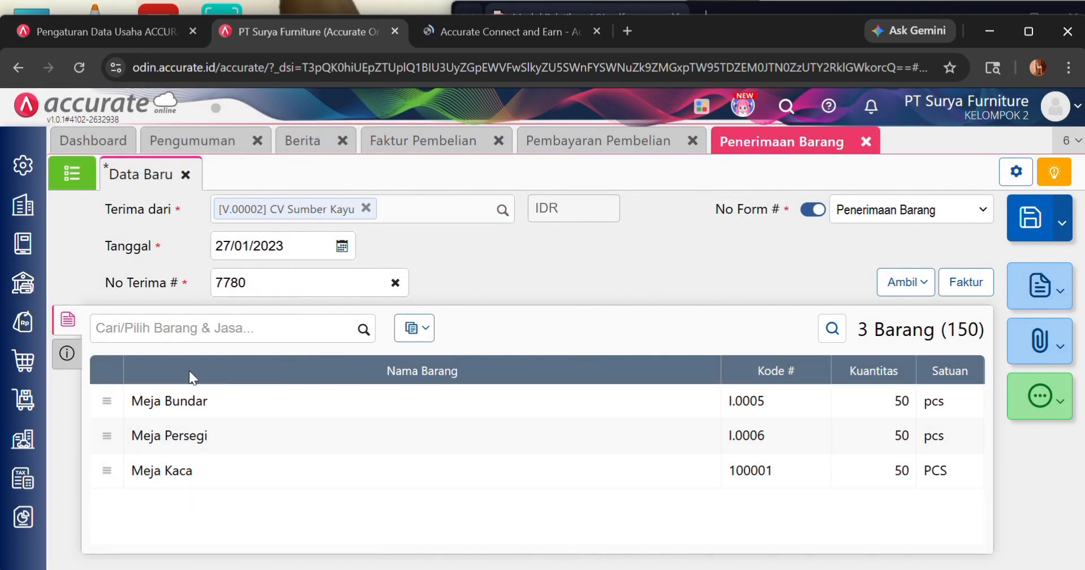
- Enter "penerimaan pembelian tunai" as the Keterangan in the receipt's additional information
left_click(68, 353)
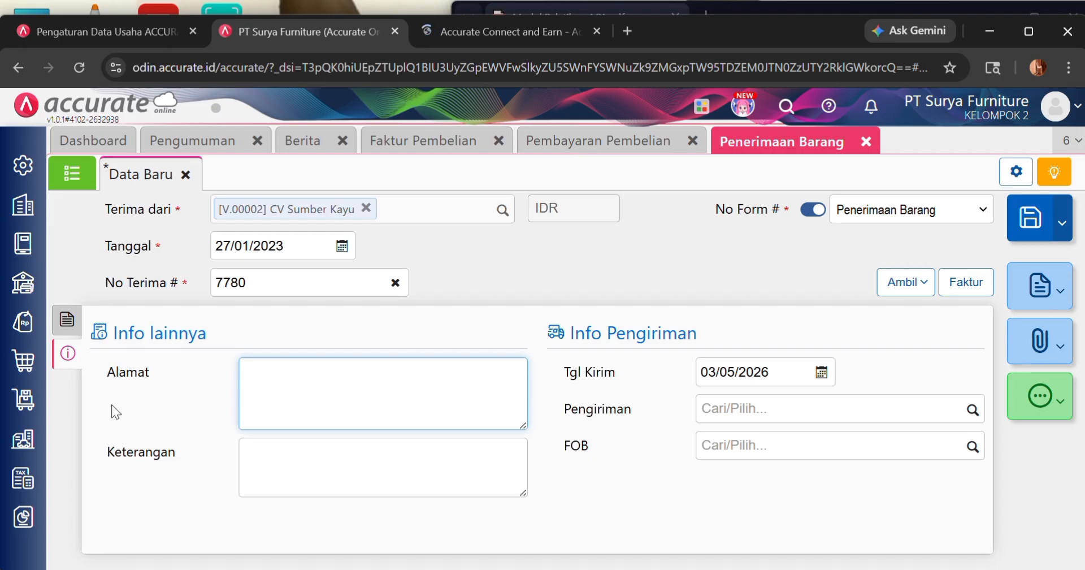
left_click(262, 482)
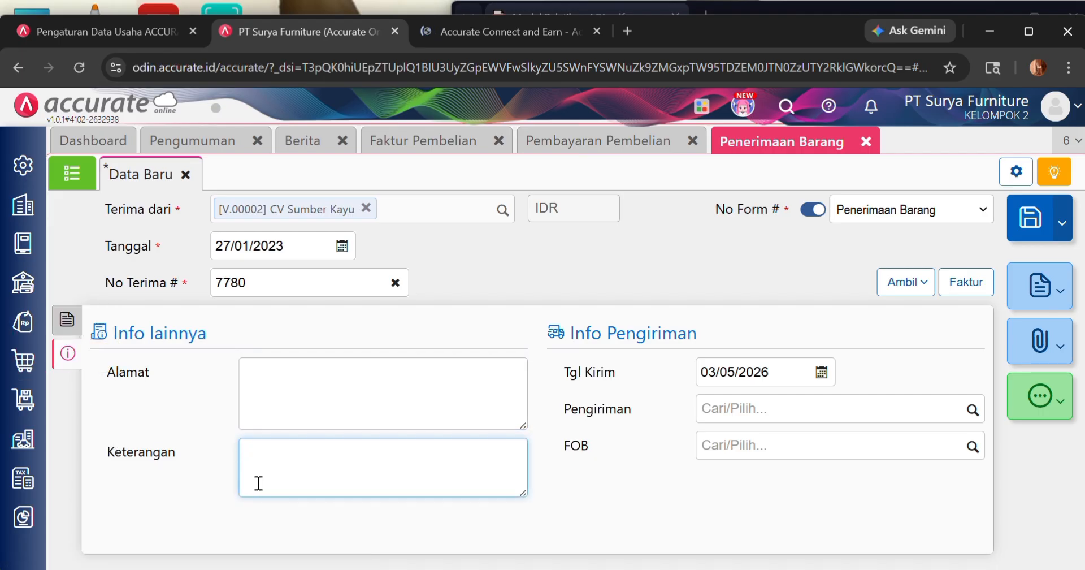
type("penerimaan")
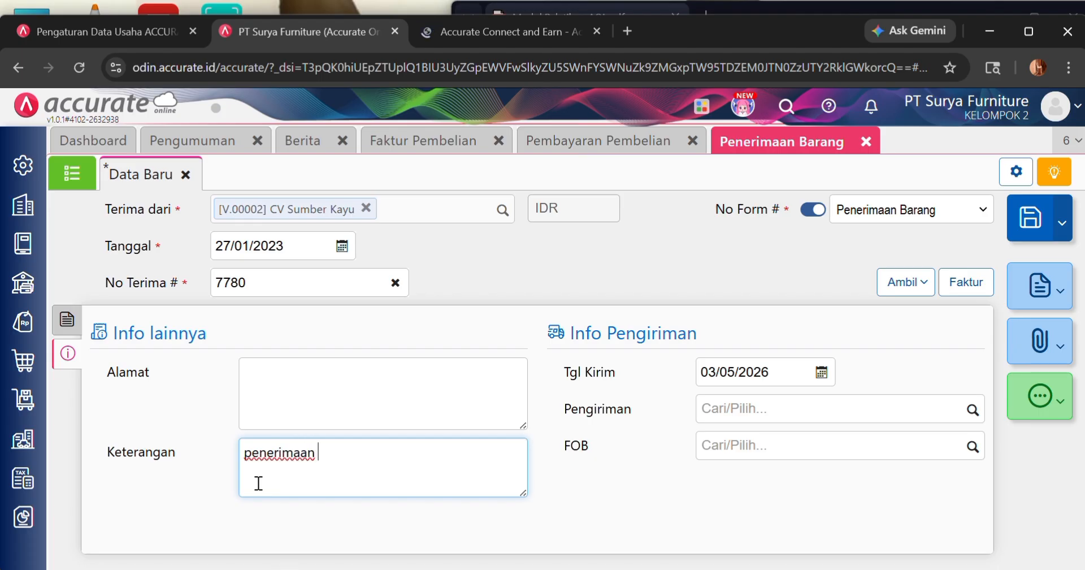
type(" pembelian t")
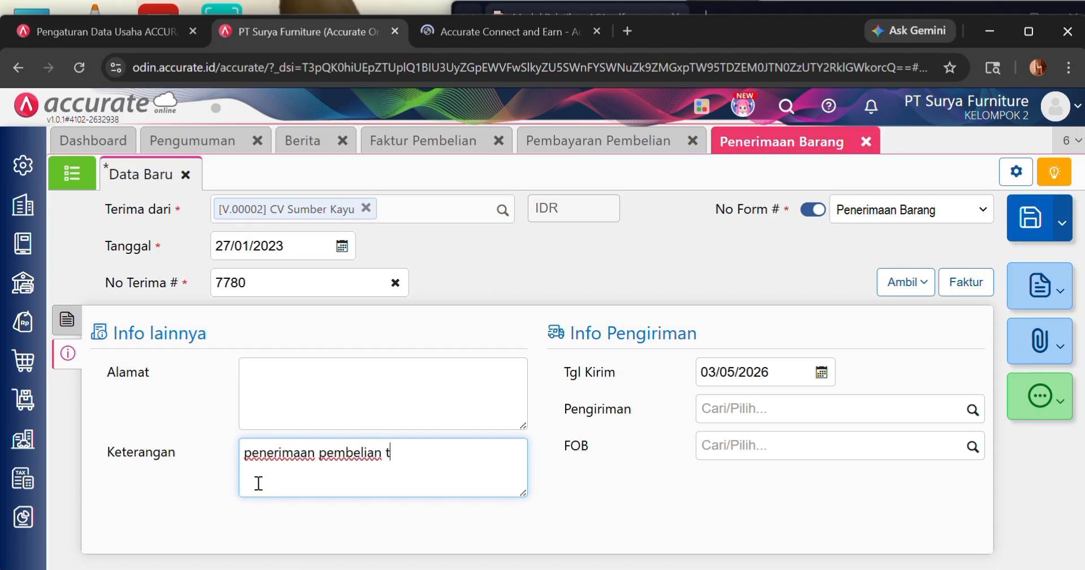
type("unai")
- Set the receipt's Tgl Kirim to 27/01/2023, return to the item details and save the goods receipt
left_click(729, 373)
key("BackSpace")
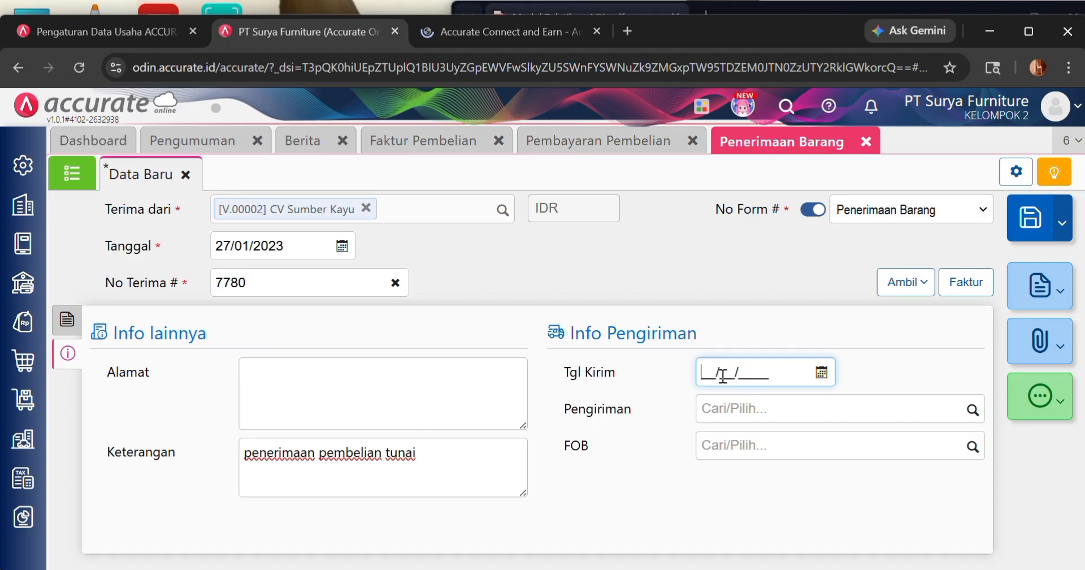
type("27/01/2023")
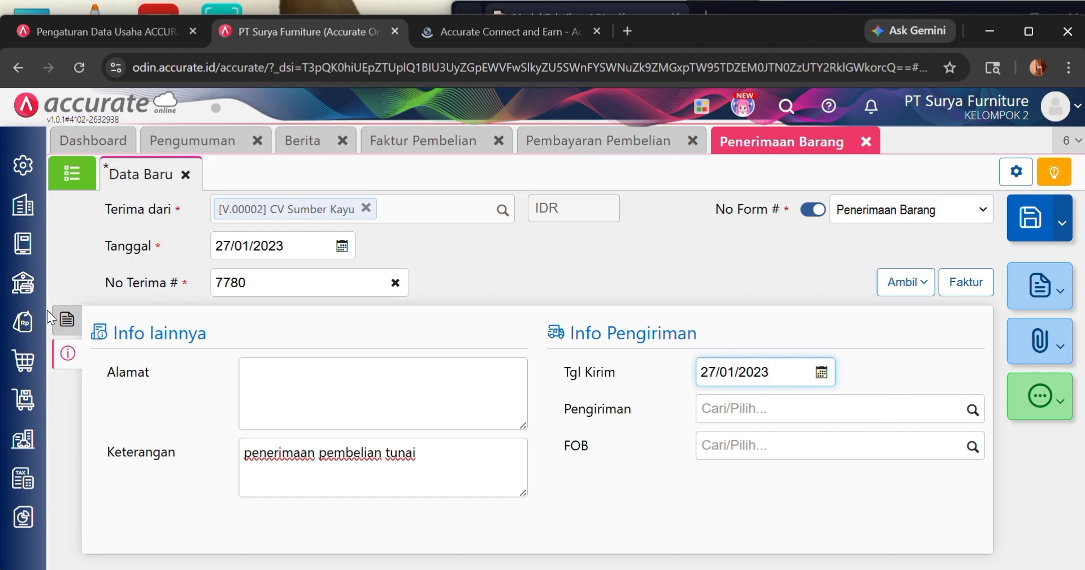
left_click(66, 320)
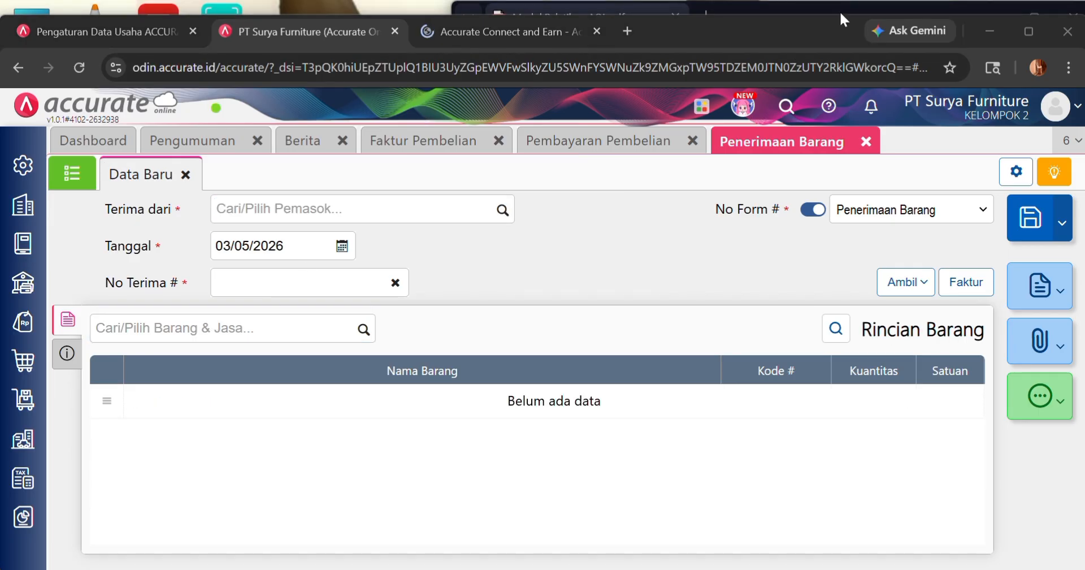
- Read the 28 January 2023 cash purchase of Kursi Kaca from Pemasok Umum in the exercise PDF
left_click(826, 9)
scroll(770, 195, "down", 5)
scroll(764, 195, "down", 10)
scroll(717, 209, "up", 2)
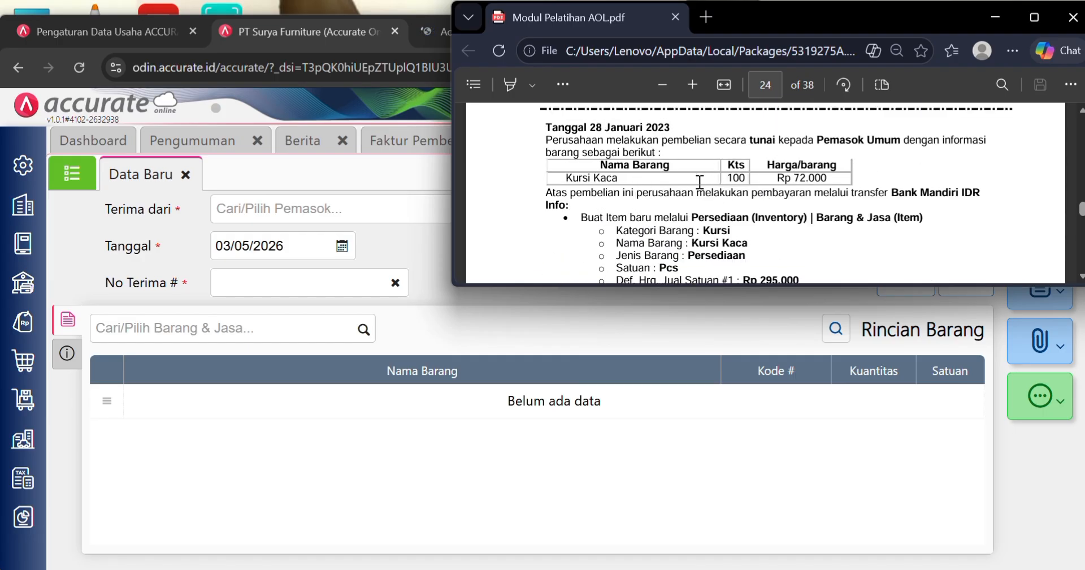
left_click_drag(562, 178, 824, 180)
left_click(744, 265)
left_click(211, 459)
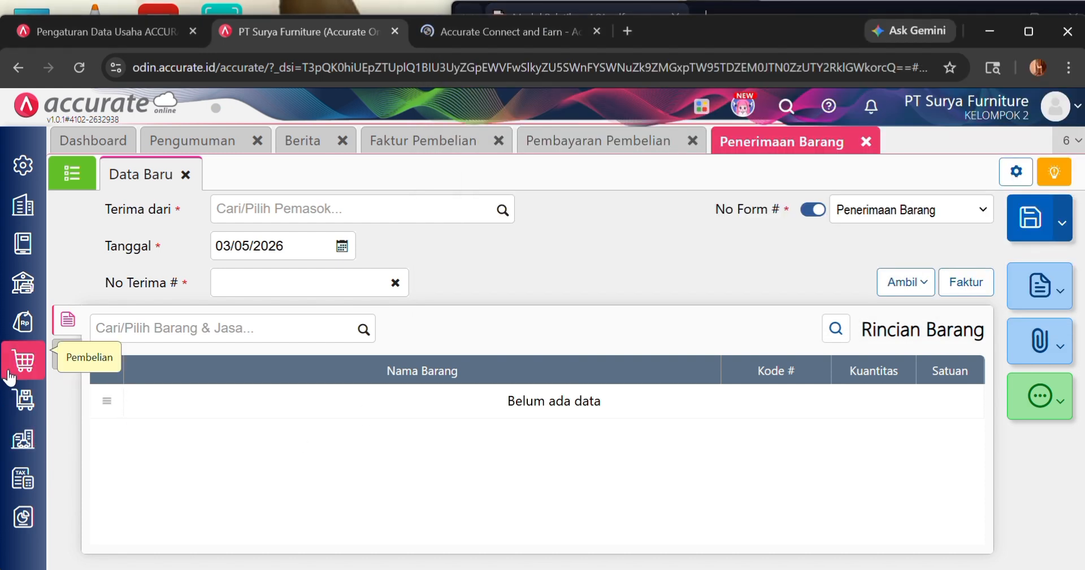
- Close the open 26/01/2023 purchase invoice and start a new Faktur Pembelian for supplier Pemasok Umum
left_click(10, 374)
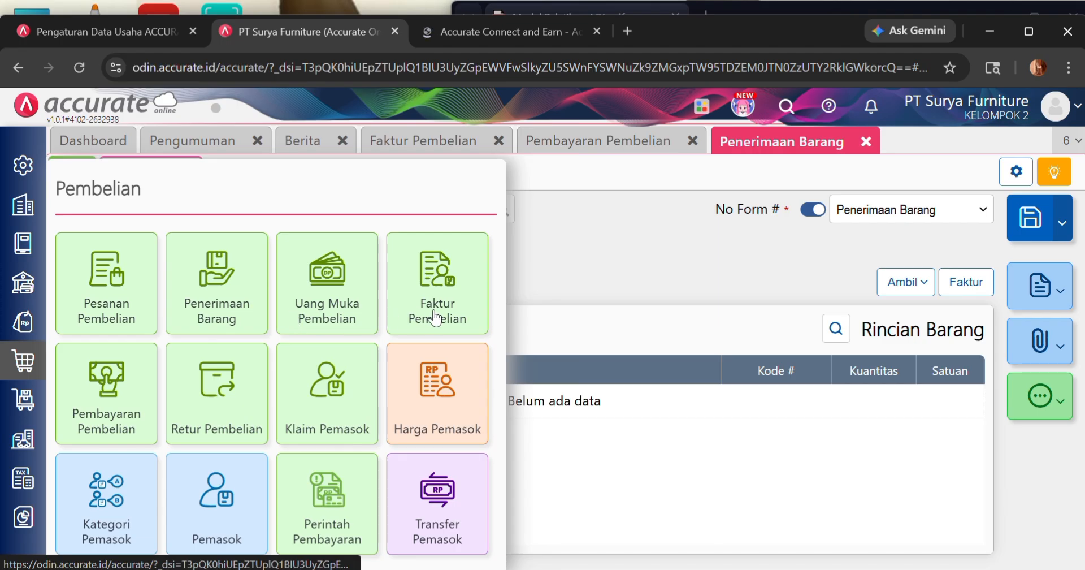
left_click(435, 318)
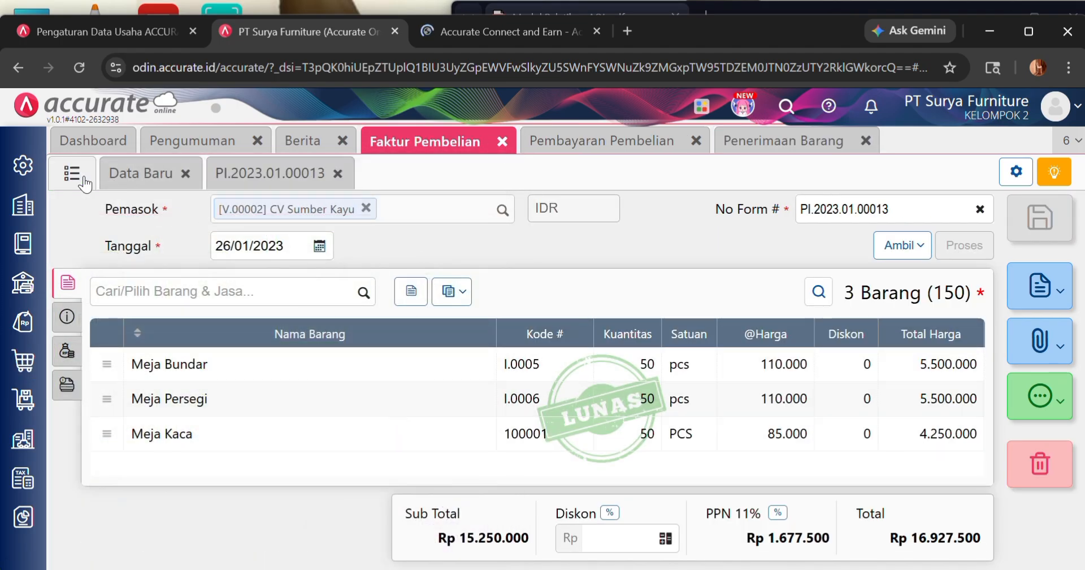
left_click(72, 173)
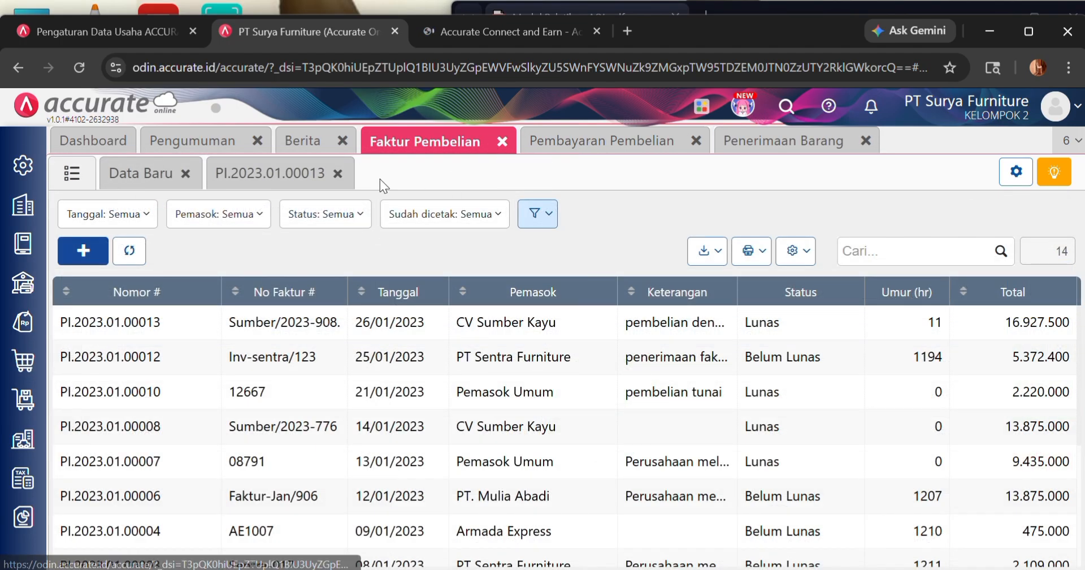
left_click(62, 174)
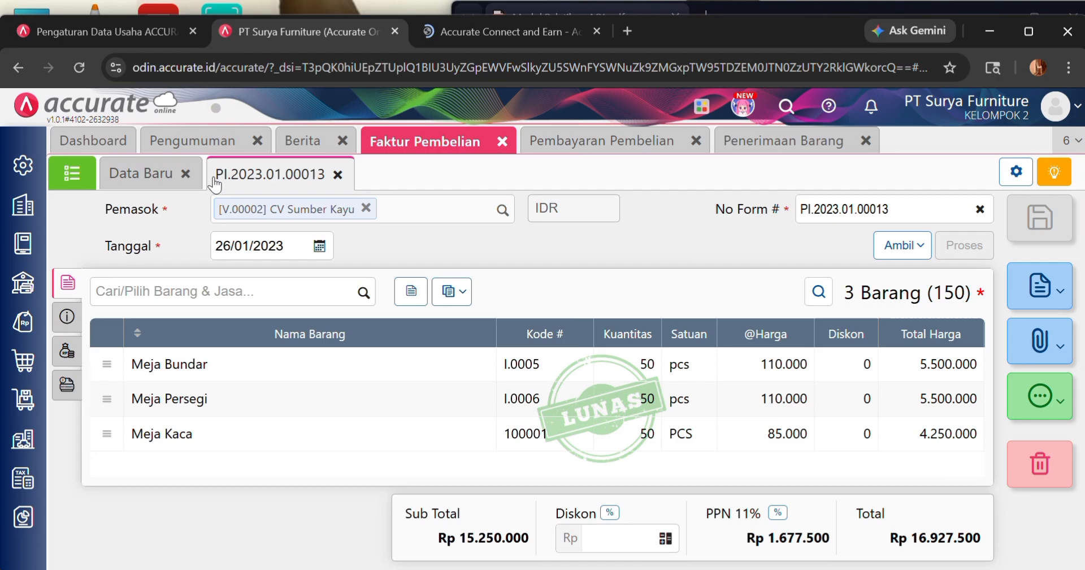
left_click(337, 174)
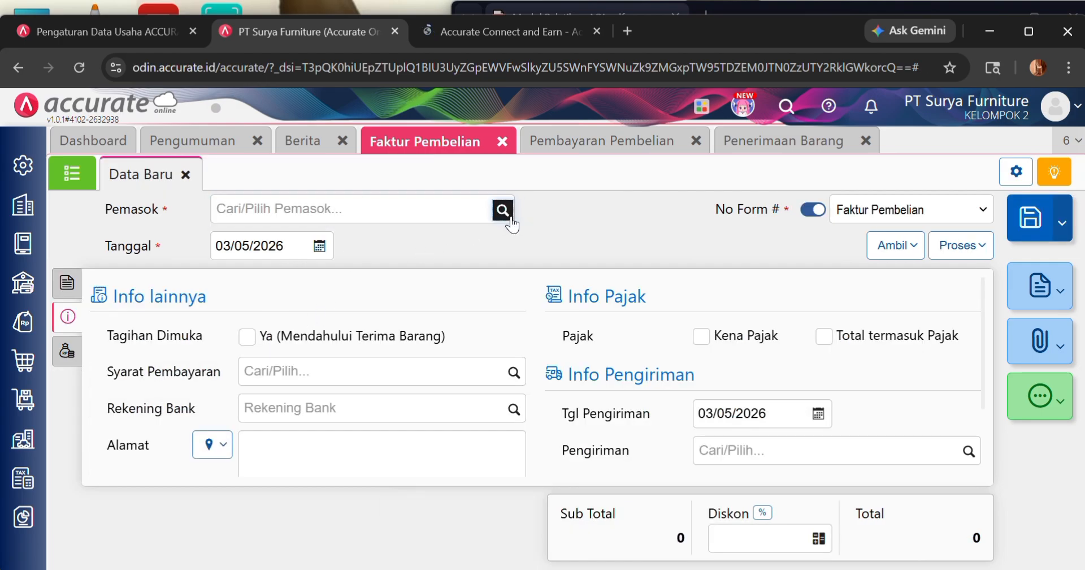
left_click(502, 210)
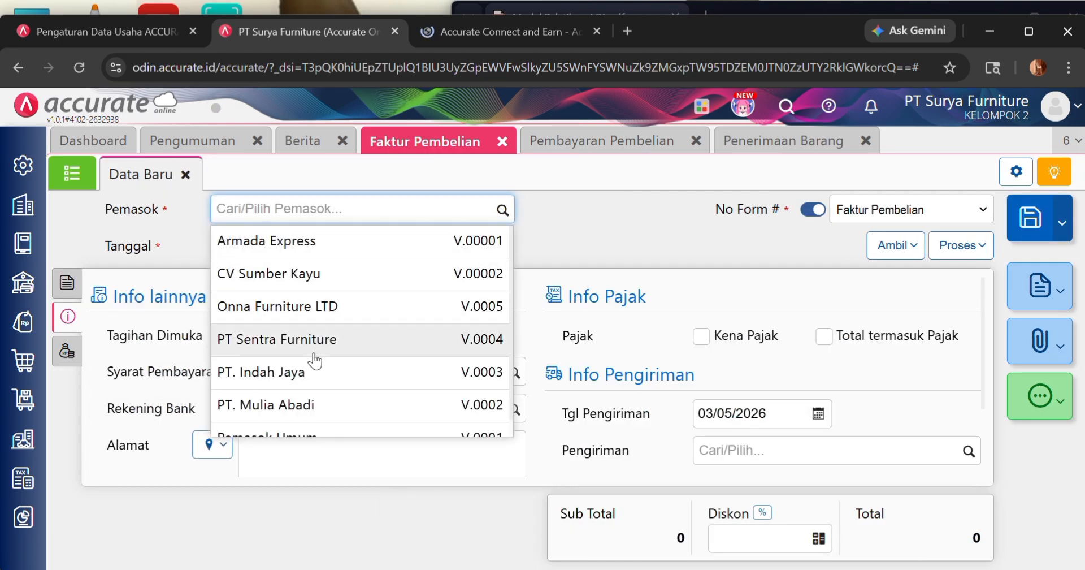
scroll(312, 351, "down", 1)
scroll(310, 333, "up", 1)
scroll(313, 339, "down", 1)
left_click(325, 423)
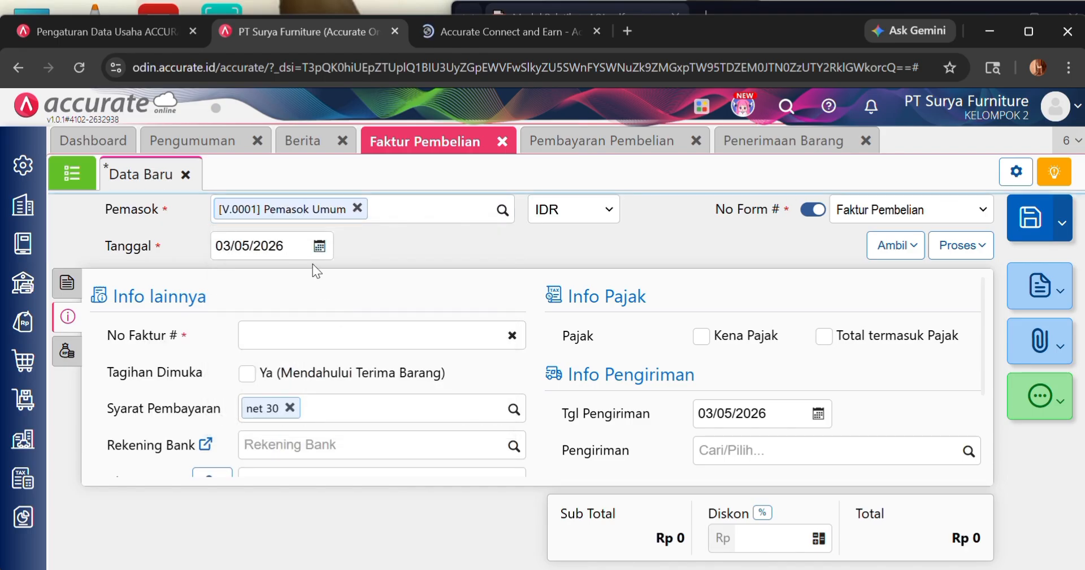
- Set the new purchase invoice's Tanggal to 28/01/2023 and show its item details
left_click(299, 248)
key("BackSpace")
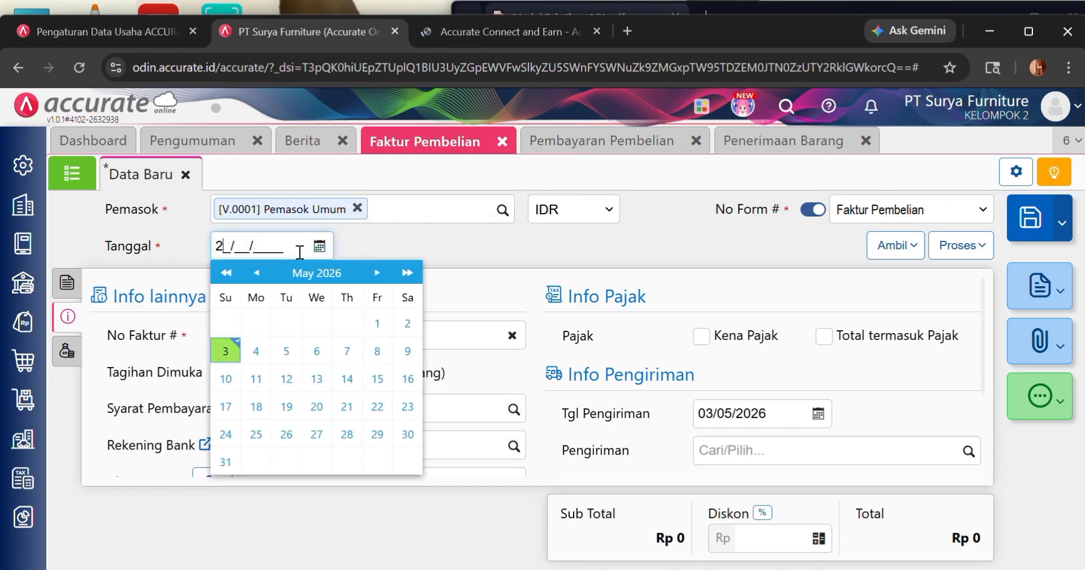
type("28/01/2023")
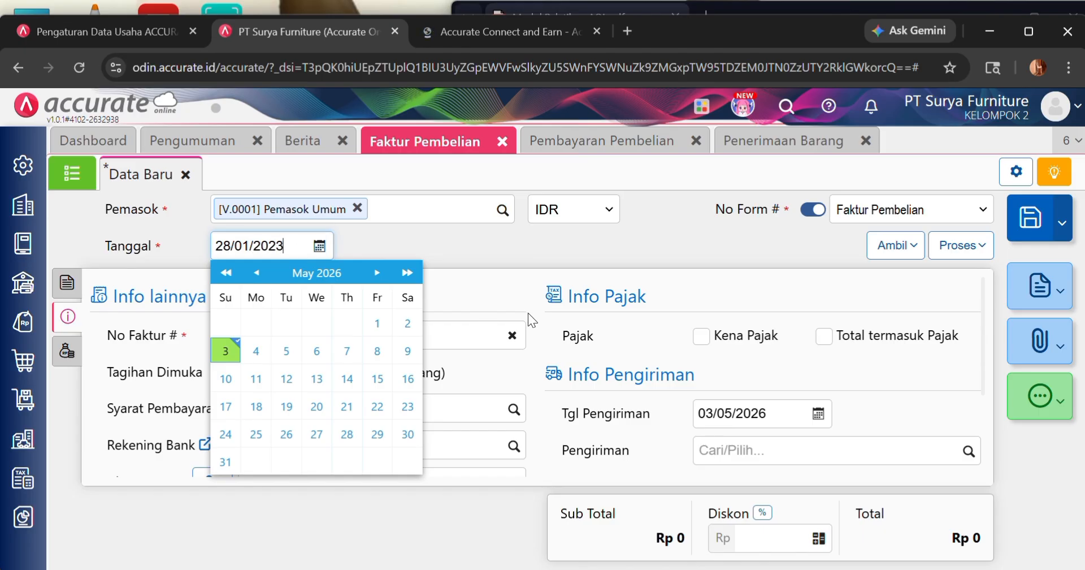
left_click(523, 249)
left_click(67, 282)
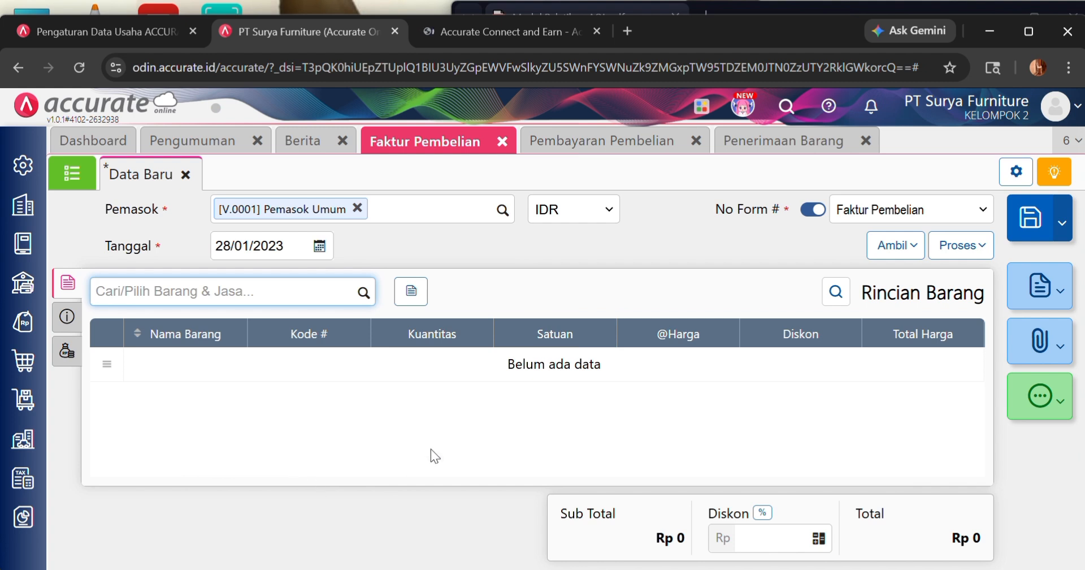
- Check the item instructions in the exercise PDF and start a new Barang & Jasa item named "kursi kaca"
left_click(749, 10)
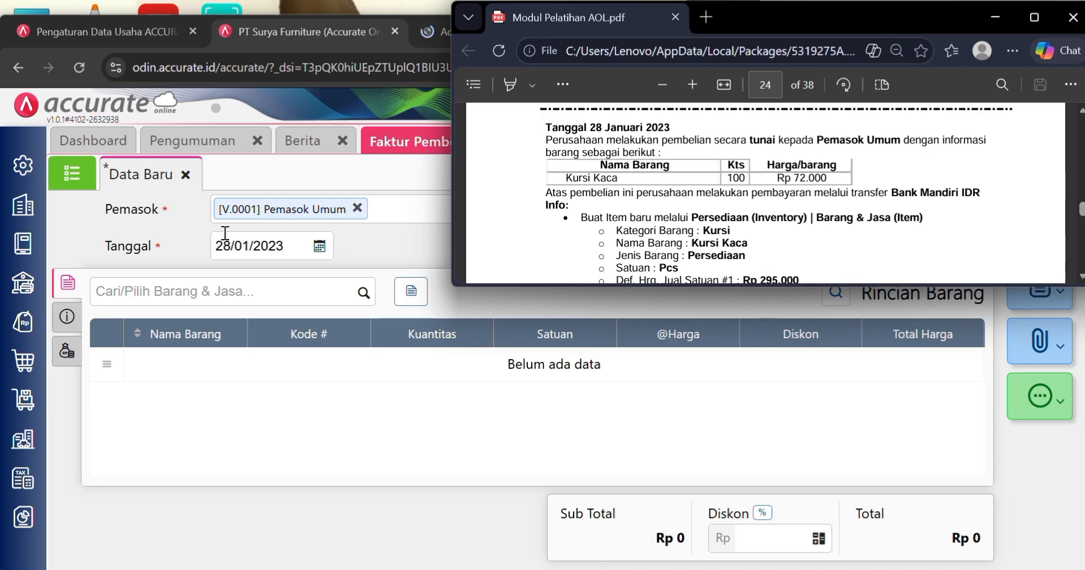
left_click(10, 398)
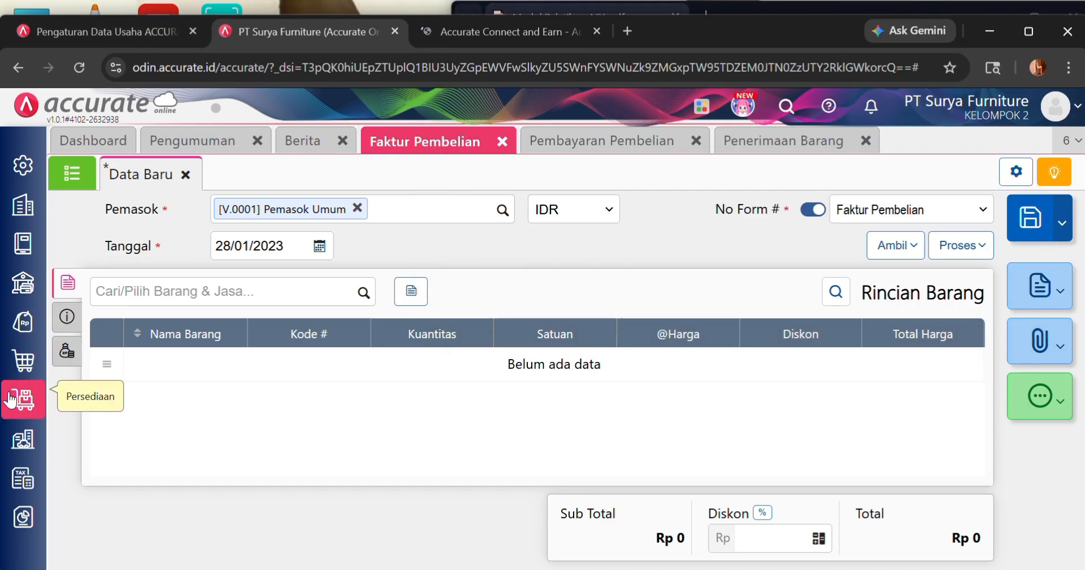
left_click(11, 399)
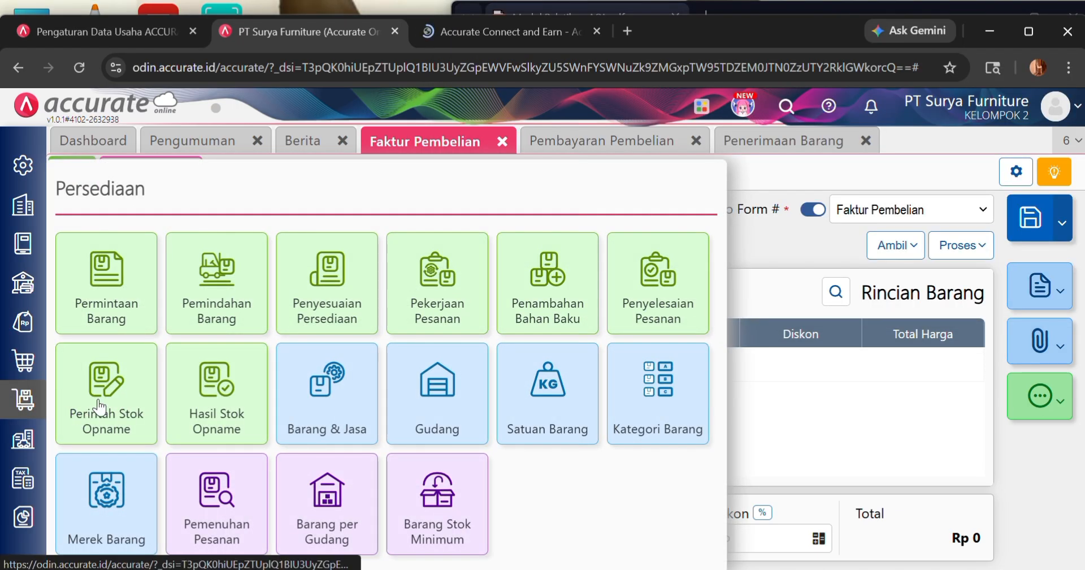
left_click(368, 414)
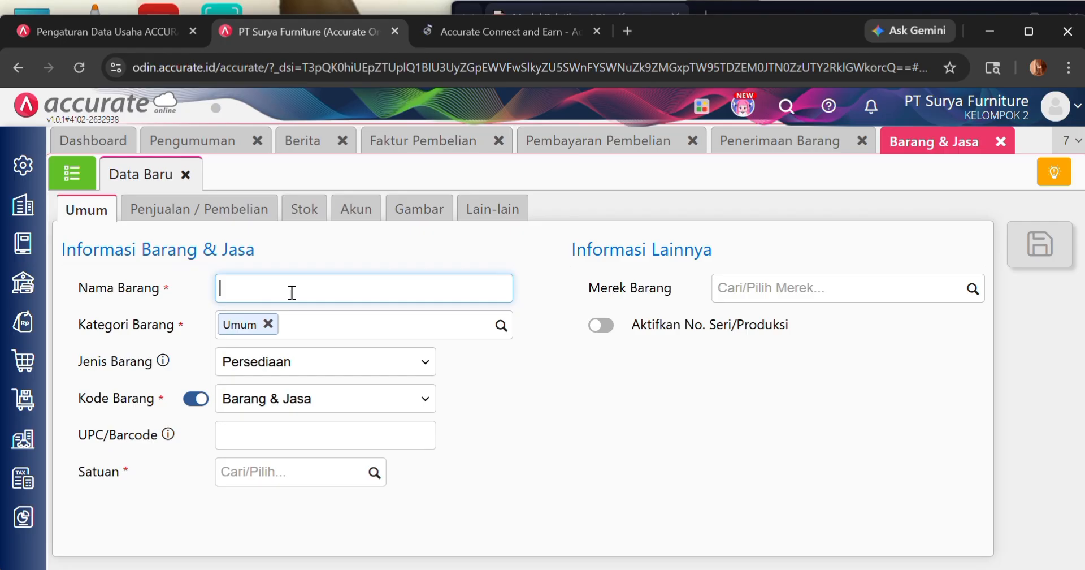
type("kursi kaca")
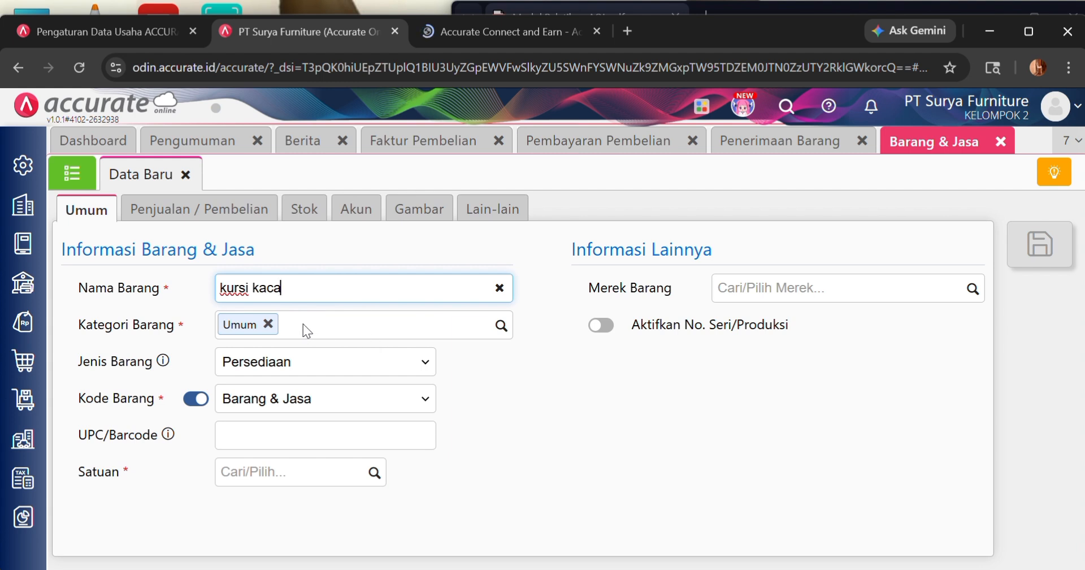
- Change the new item's Kategori Barang to Kursi and set its Satuan to pcs
left_click(268, 324)
left_click(502, 325)
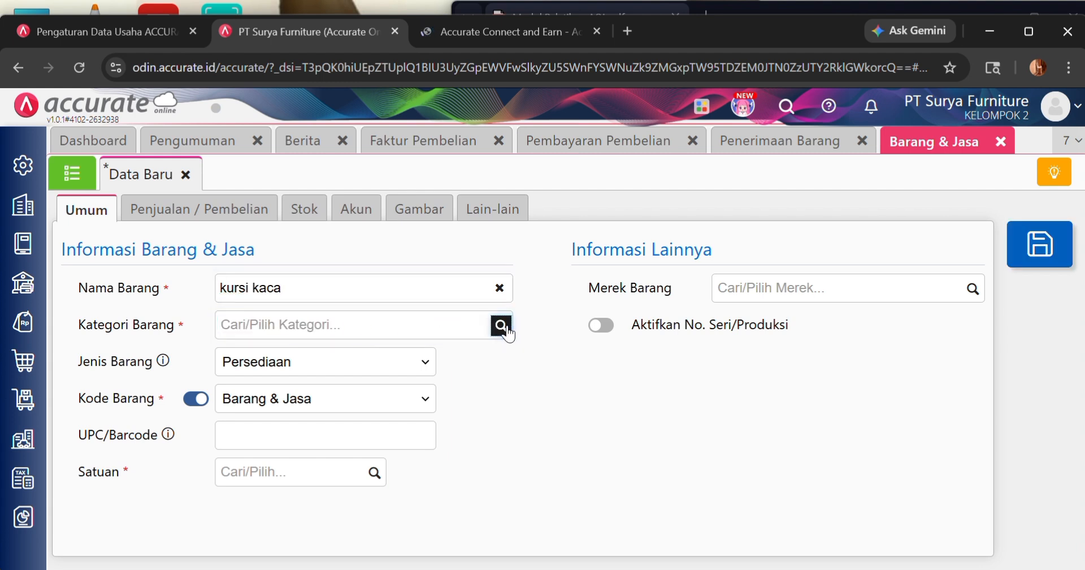
left_click(338, 366)
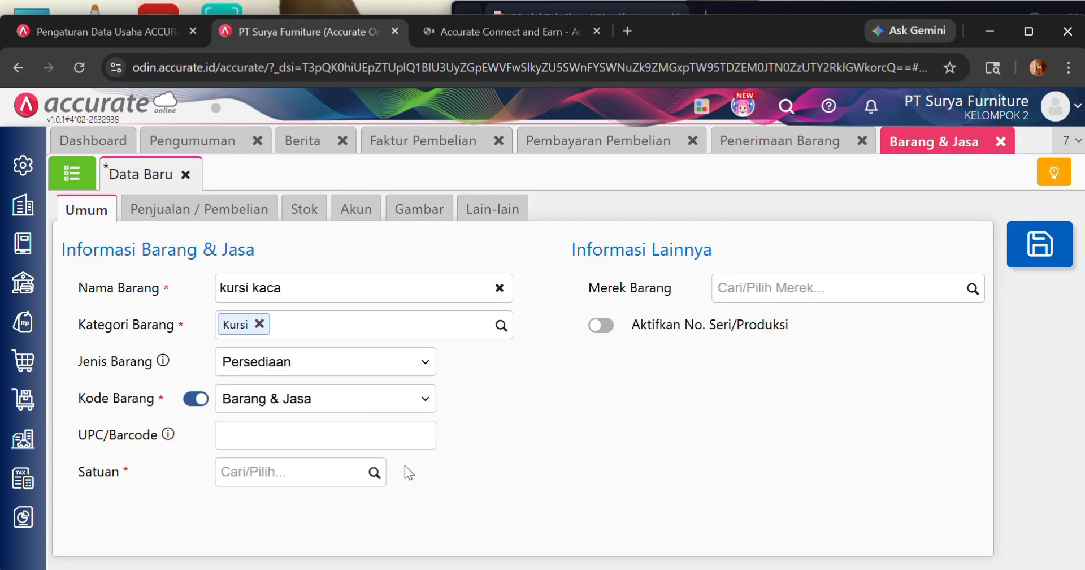
left_click(374, 472)
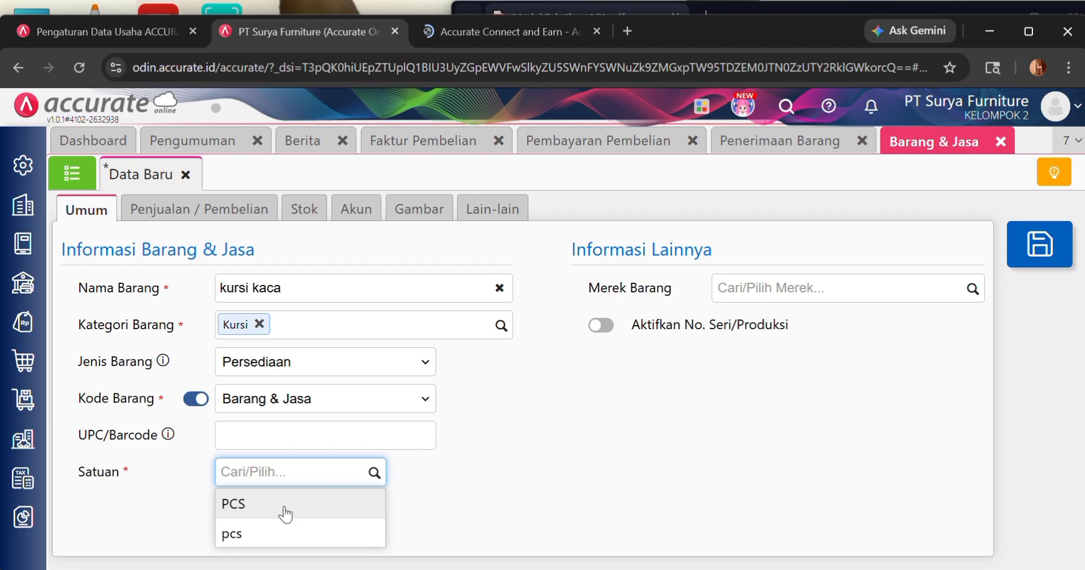
left_click(254, 533)
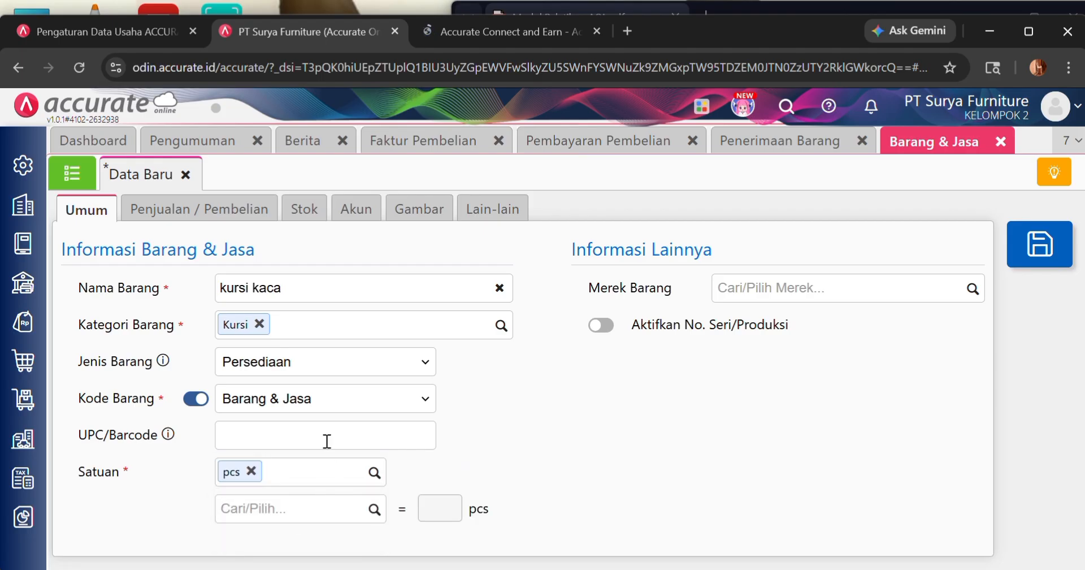
- Look up the selling price in the exercise PDF and set the item's Def. Hrg. Jual Satuan #1 to 295.000
left_click(215, 214)
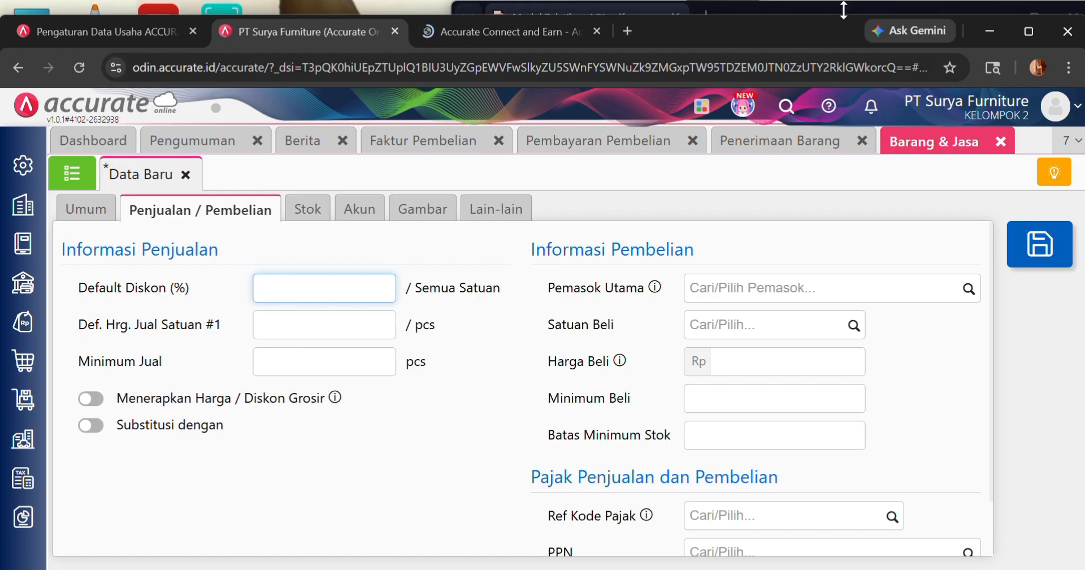
left_click(824, 4)
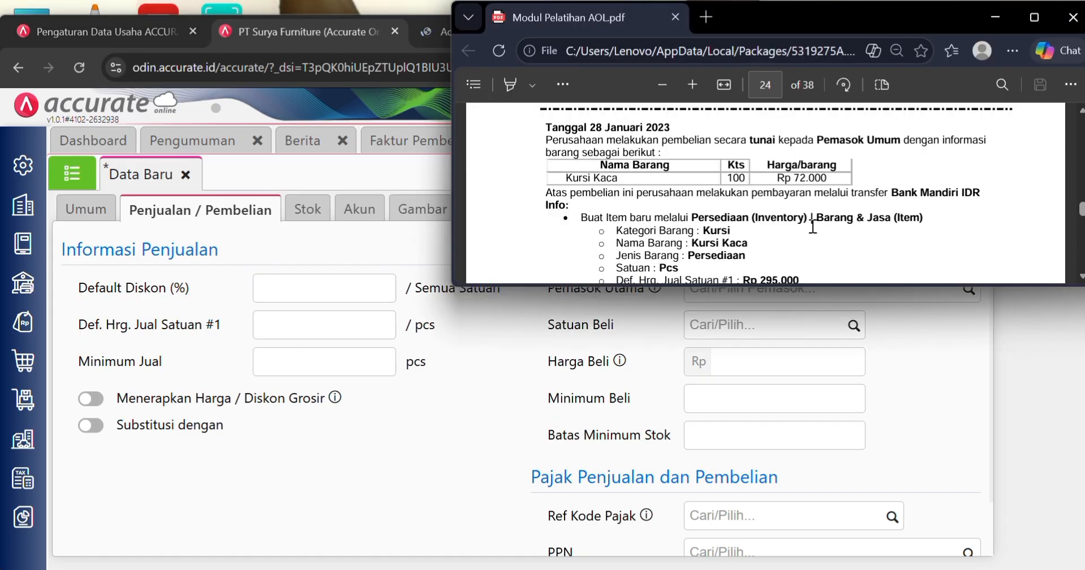
scroll(816, 225, "down", 3)
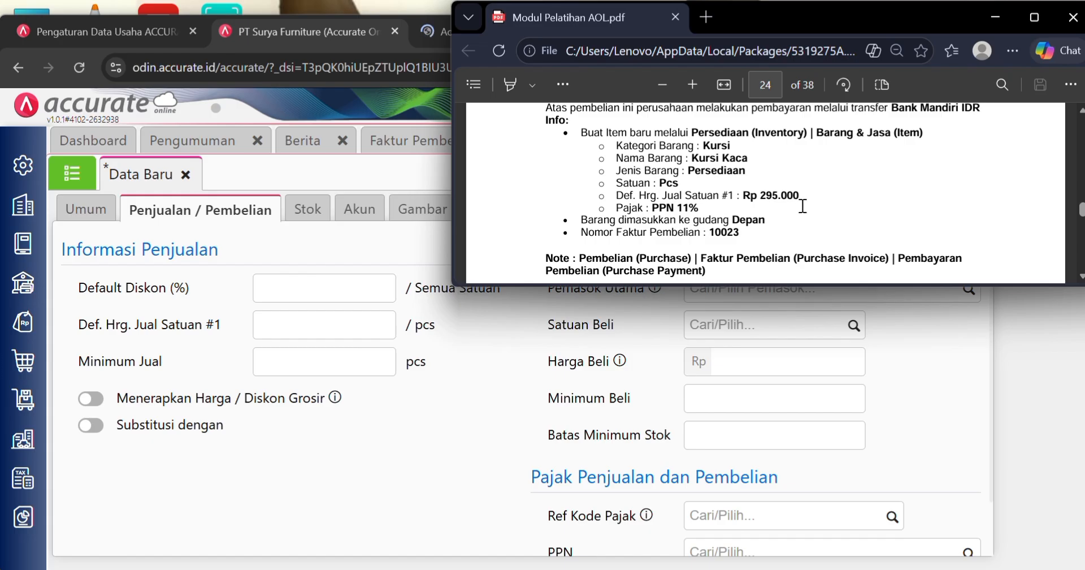
left_click(337, 325)
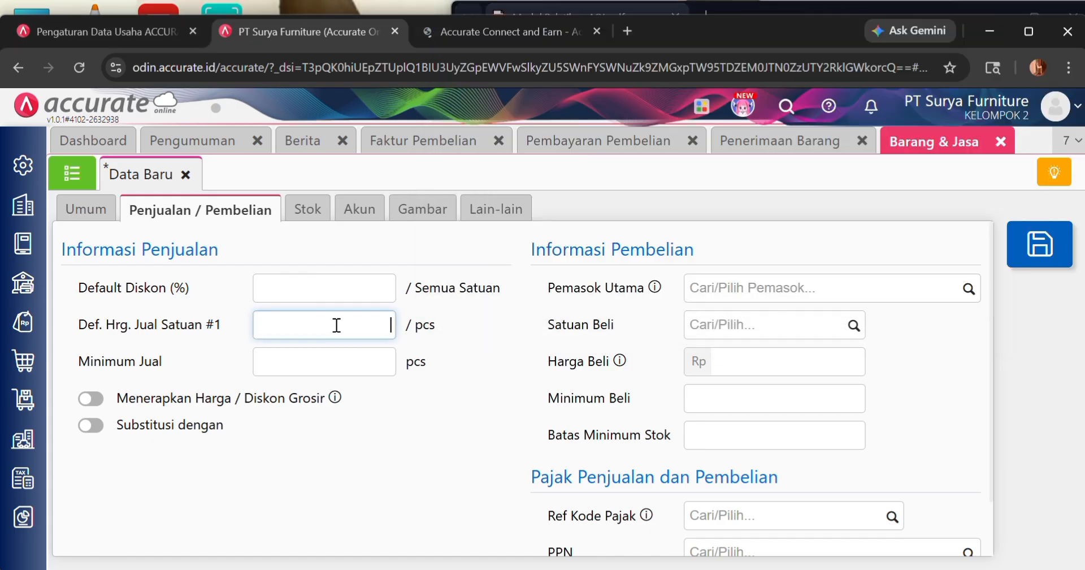
type("295.000")
- Check the purchase price and tax in the exercise PDF and set the item's PPN to Pajak Pertambahan Nilai (PPN 11%)
left_click(723, 364)
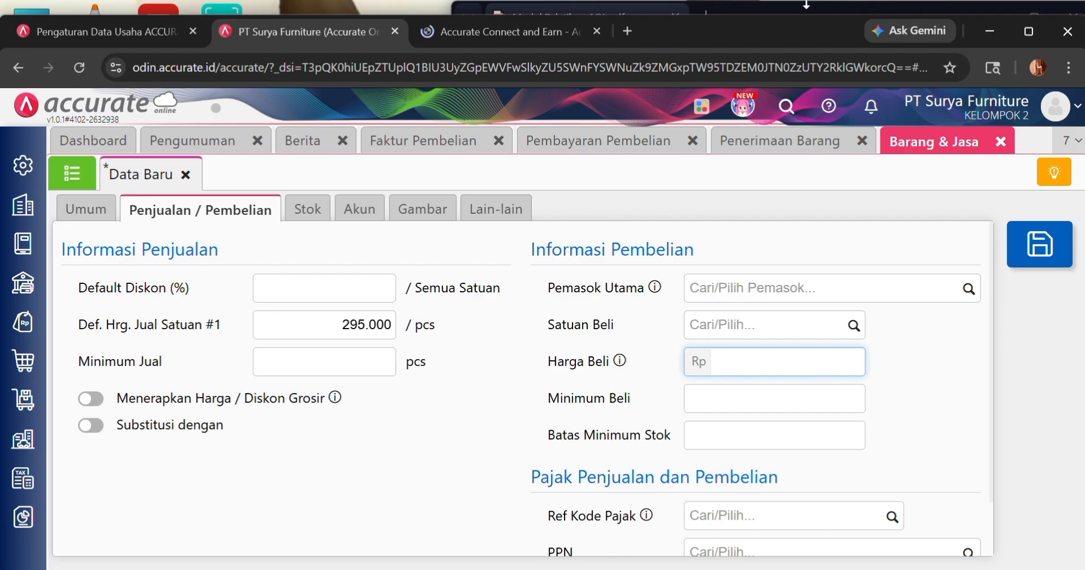
left_click(813, 6)
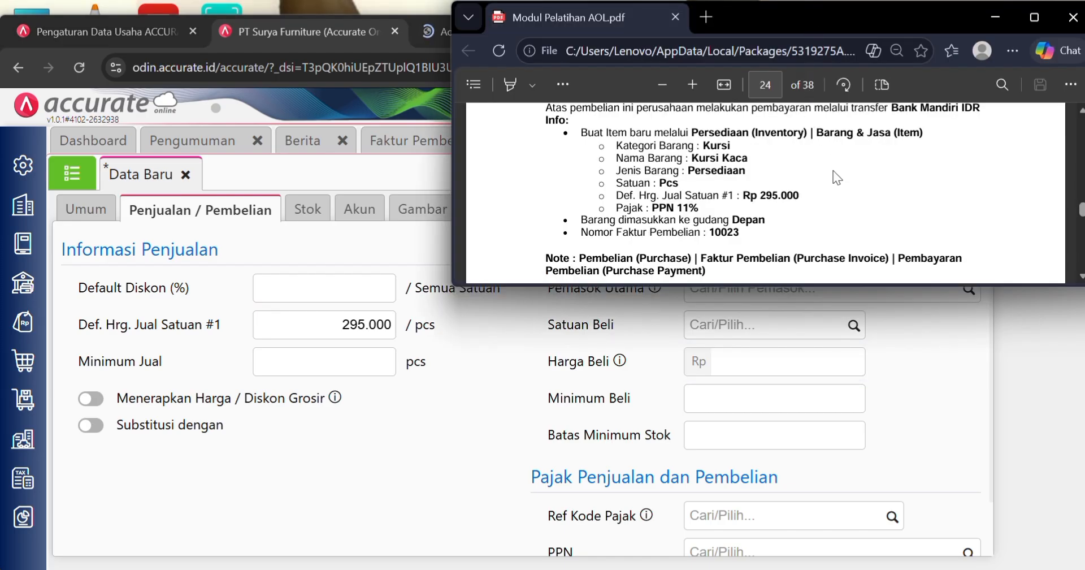
scroll(809, 180, "up", 2)
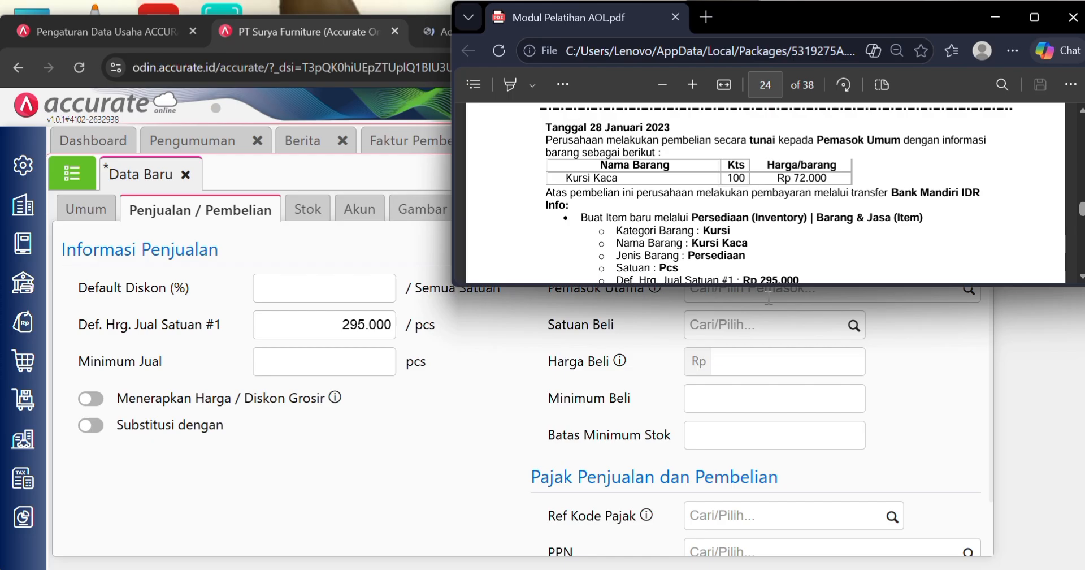
left_click(555, 412)
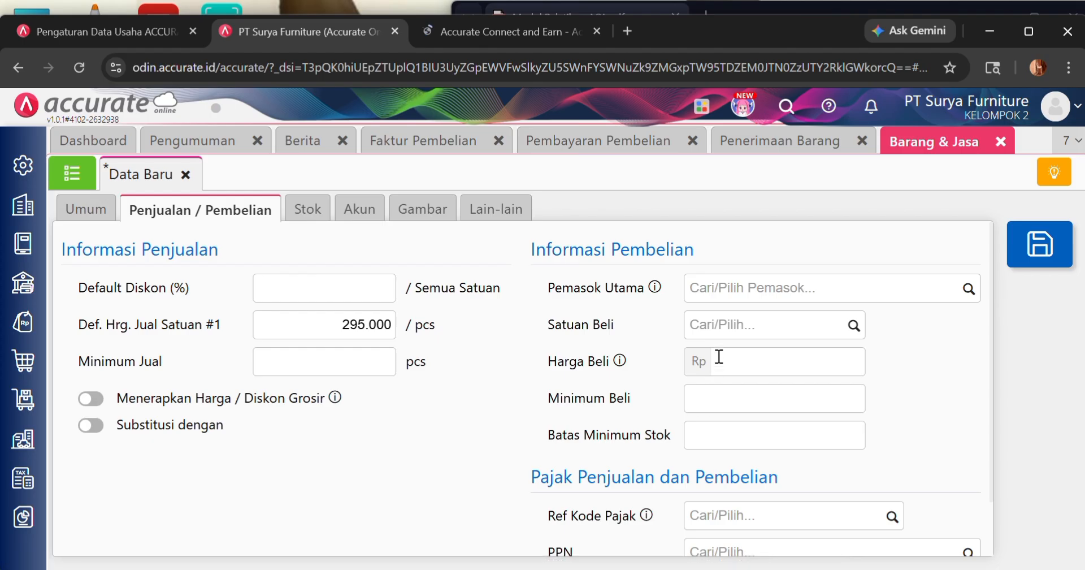
scroll(718, 357, "down", 1)
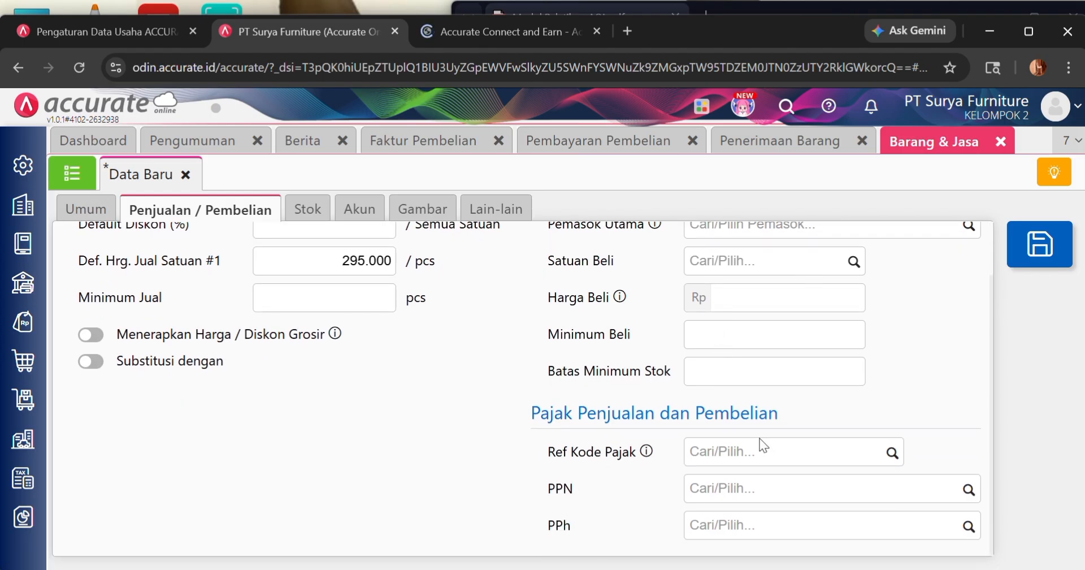
left_click(815, 4)
scroll(831, 230, "down", 2)
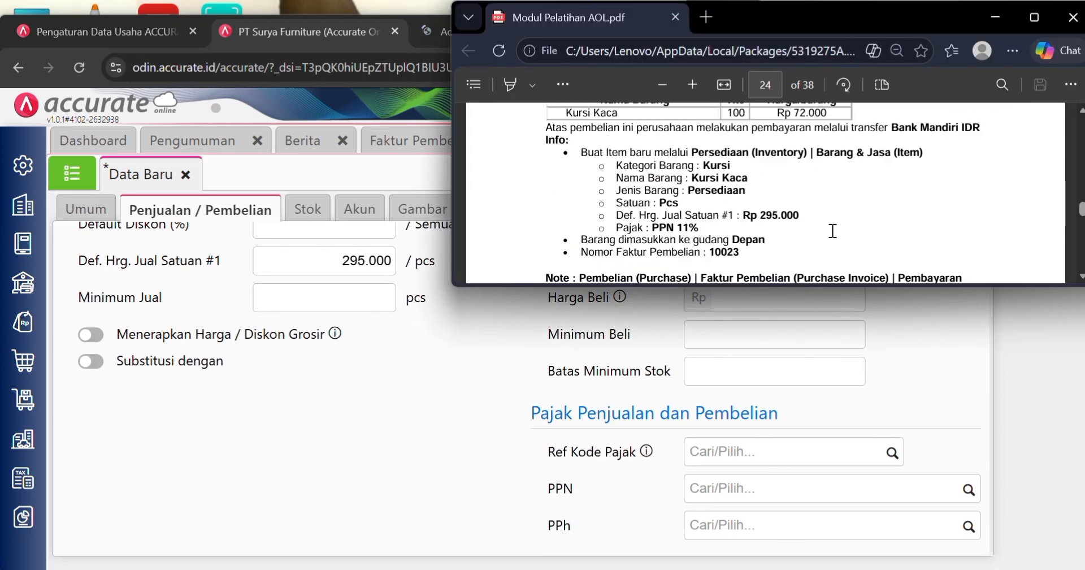
left_click(419, 435)
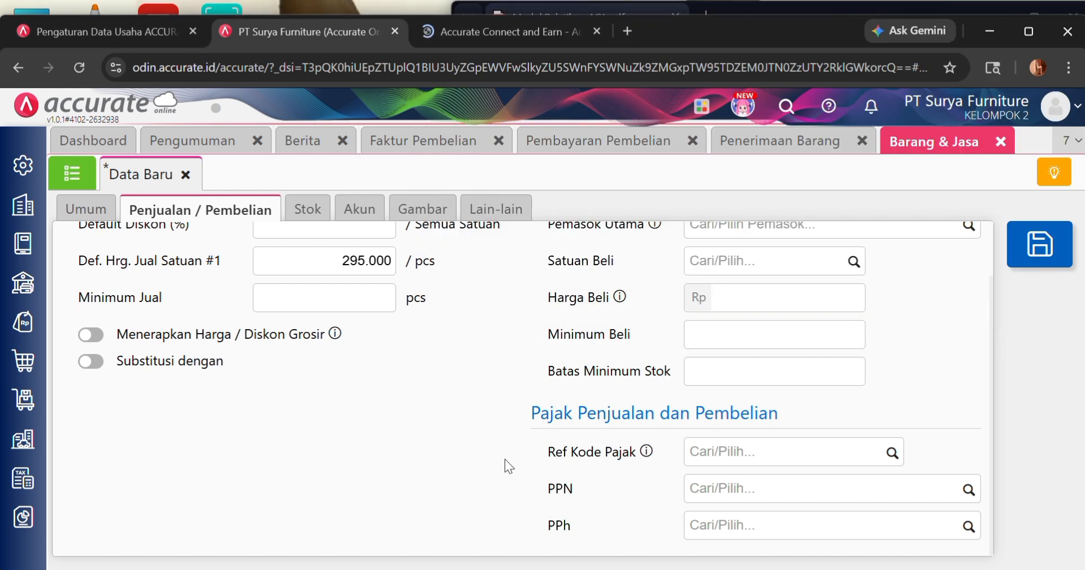
left_click(964, 488)
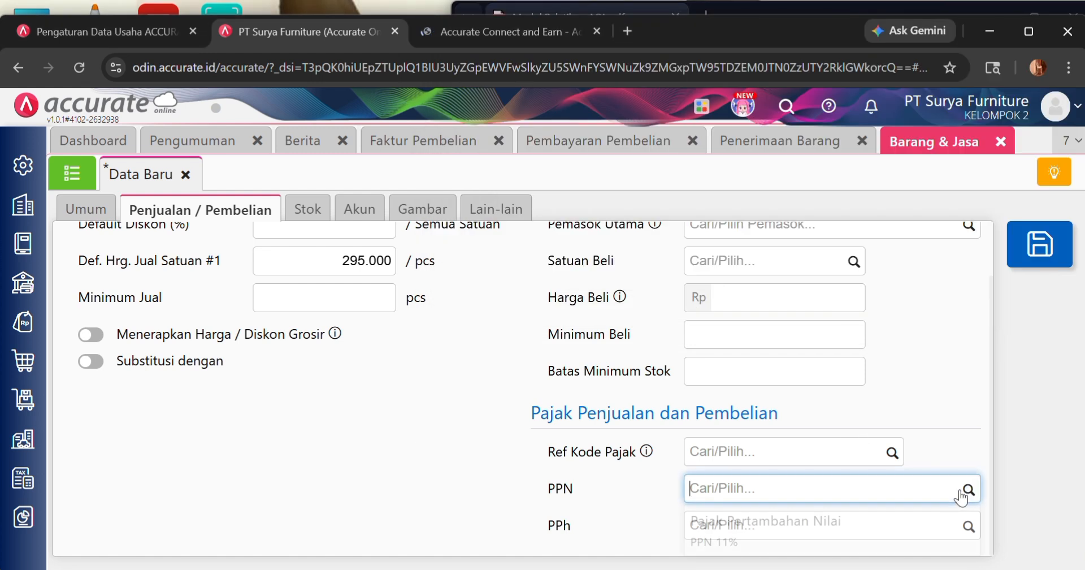
left_click(824, 537)
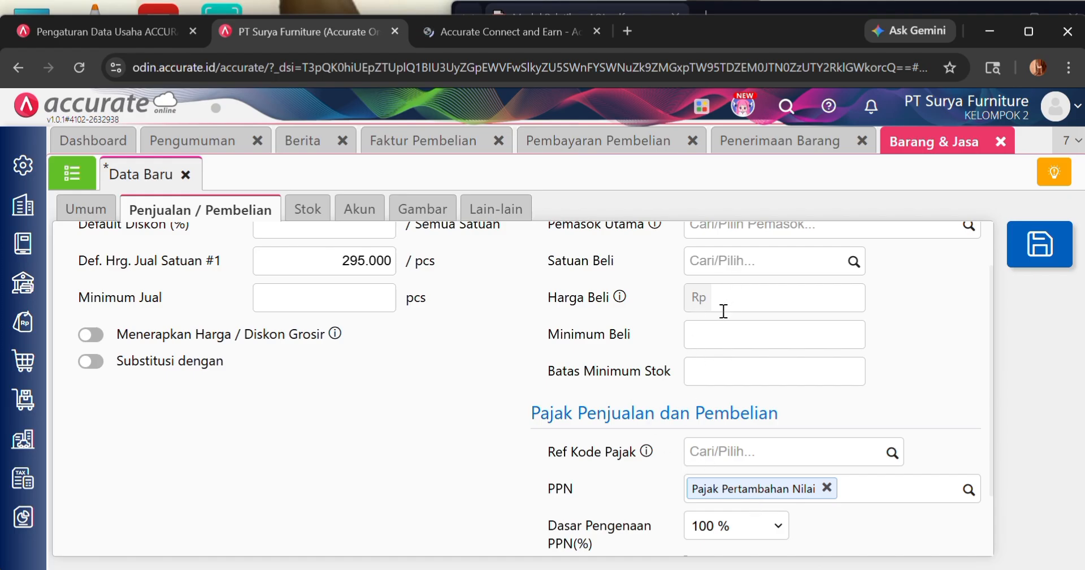
- Set the item's Harga Beli to Rp 72.000 and return to its general information
left_click(743, 299)
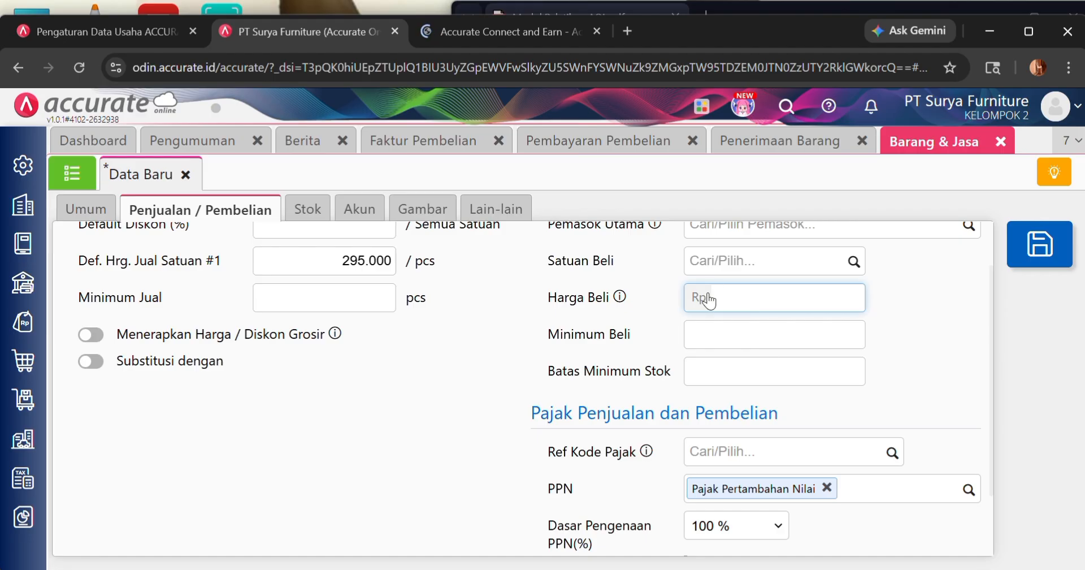
type("72.000")
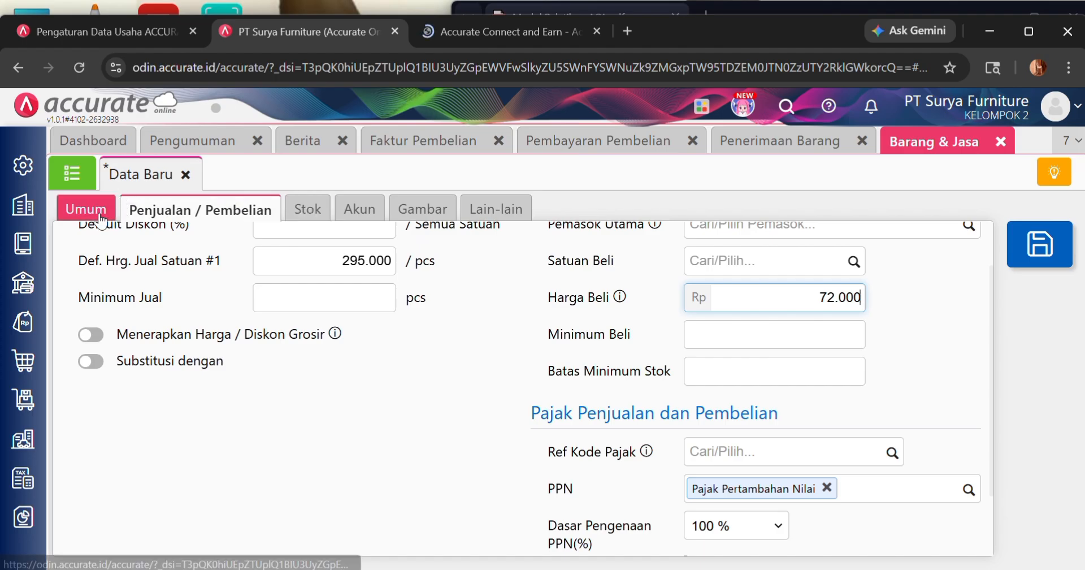
left_click(85, 209)
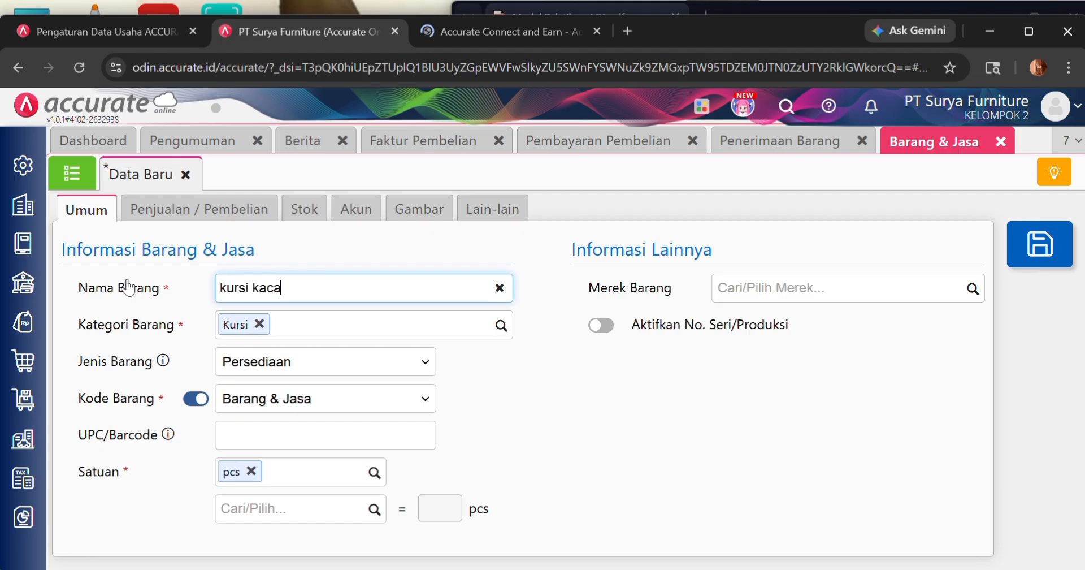
- Save the new Kursi Kaca item, close Penerimaan Barang and Pembayaran Pembelian, and return to the 28 January purchase invoice
left_click(220, 210)
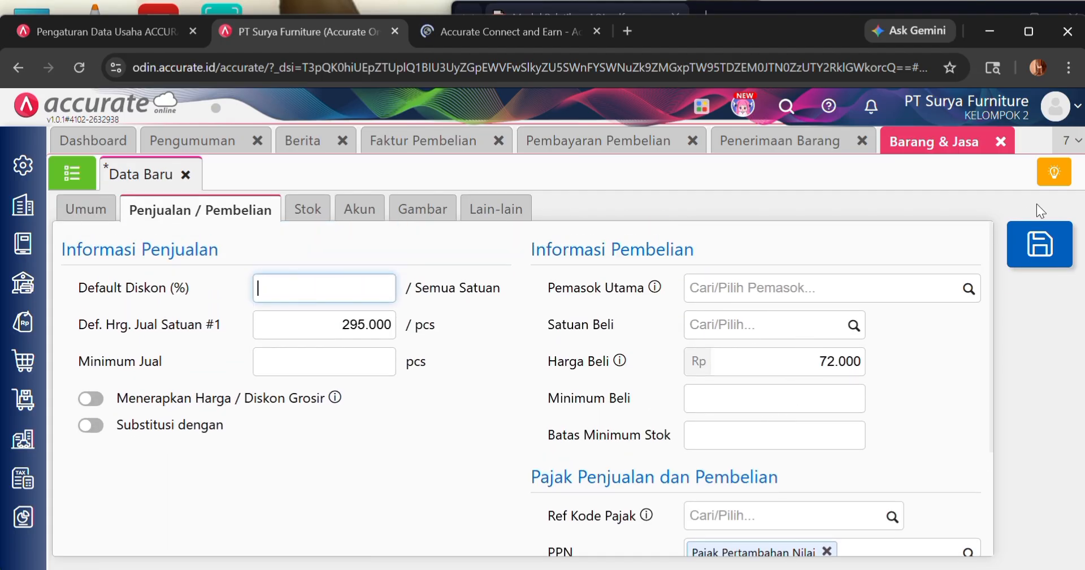
left_click(1041, 244)
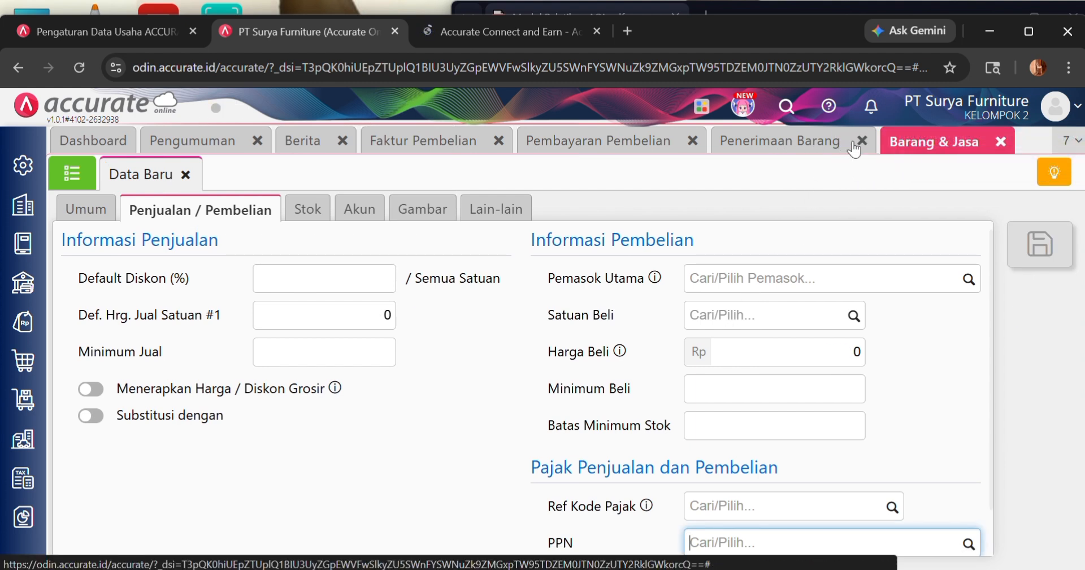
left_click(857, 142)
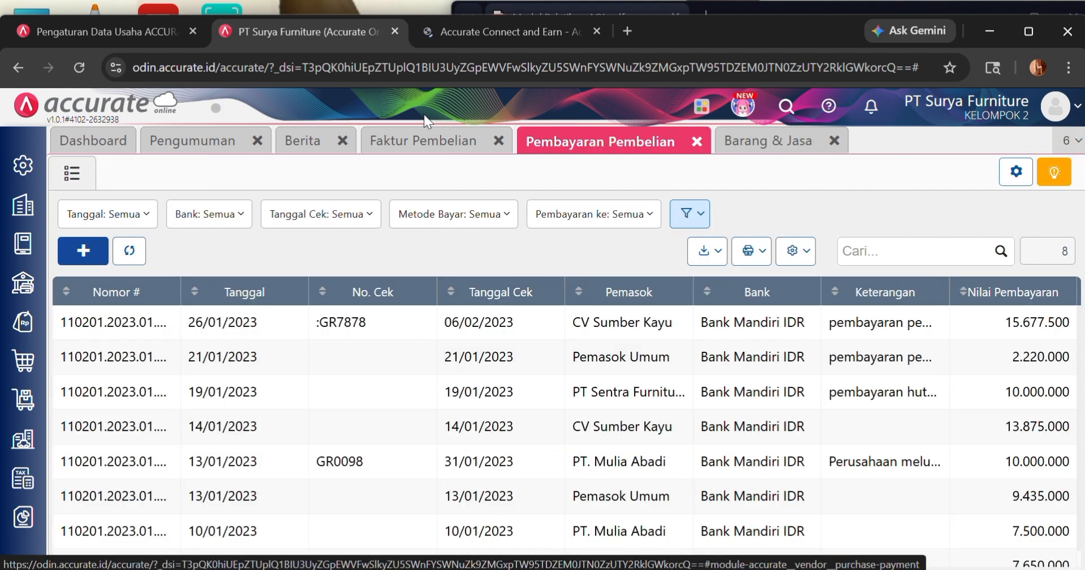
left_click(697, 142)
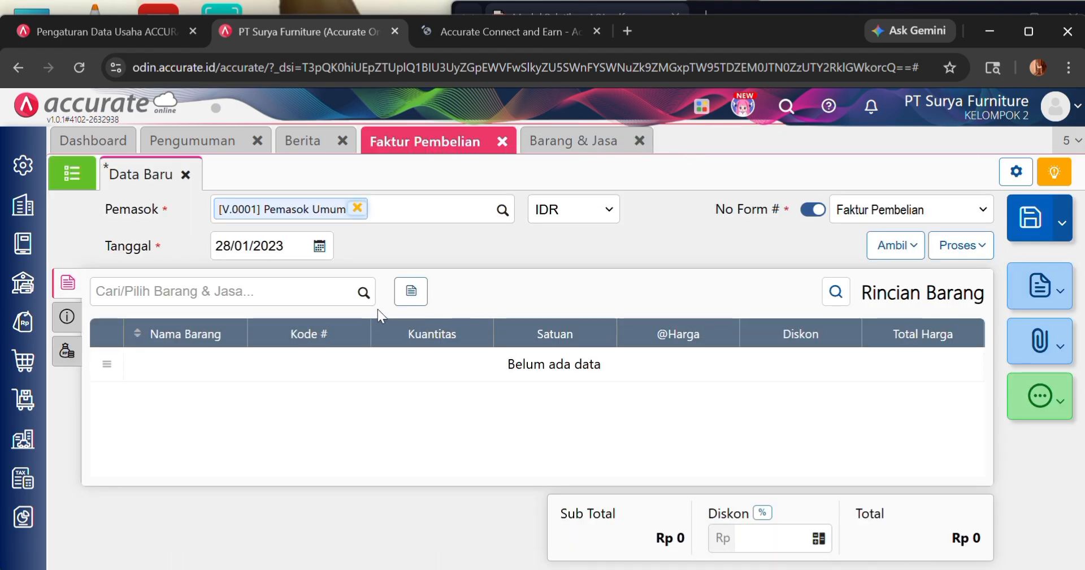
- Add kursi kaca to the purchase invoice, checking the exercise PDF, and set its Kuantitas to 100 pcs
left_click(357, 292)
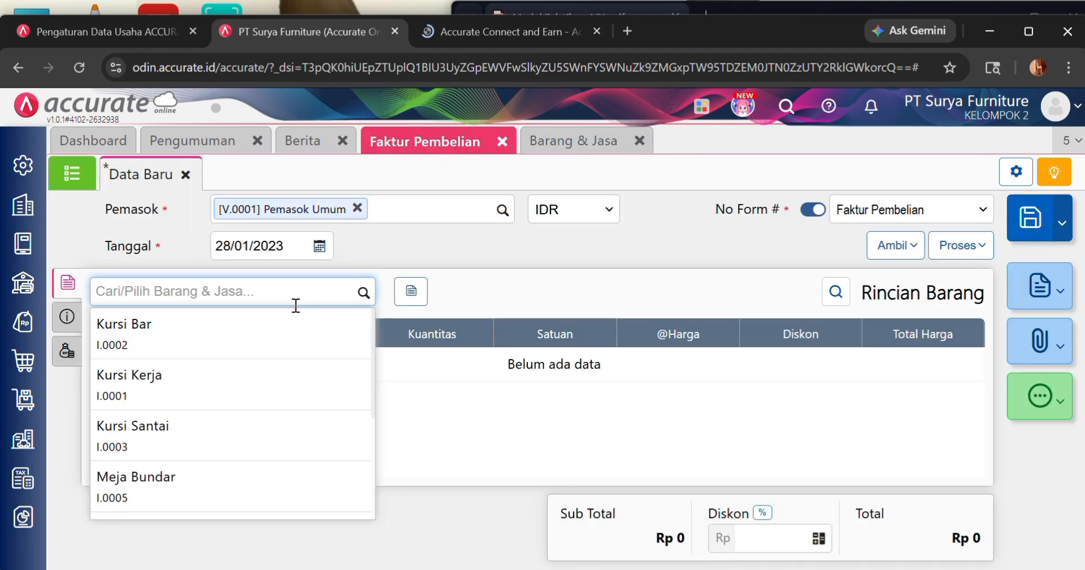
scroll(285, 422, "down", 5)
left_click(229, 496)
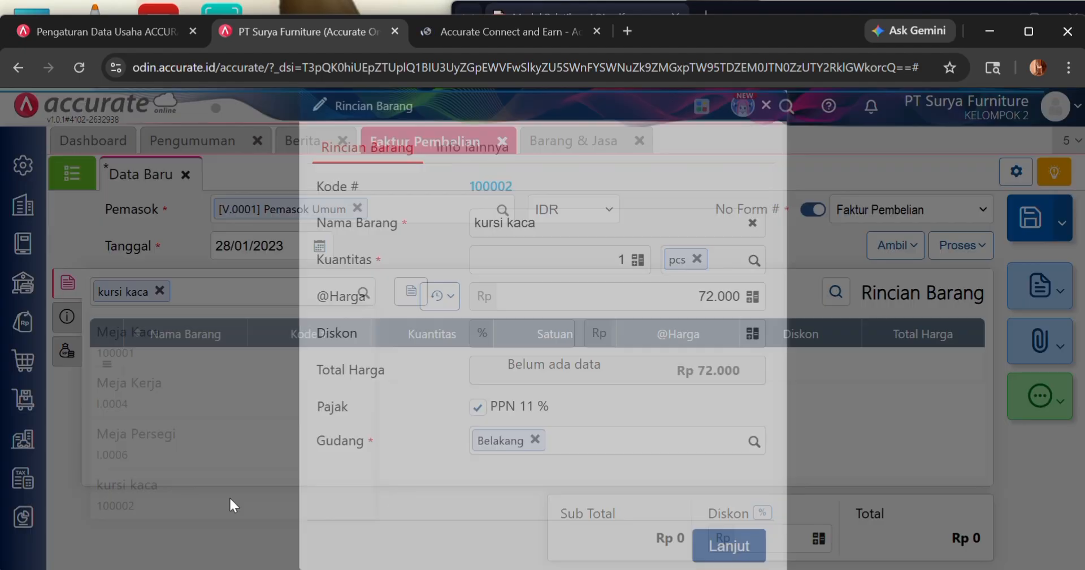
left_click(632, 269)
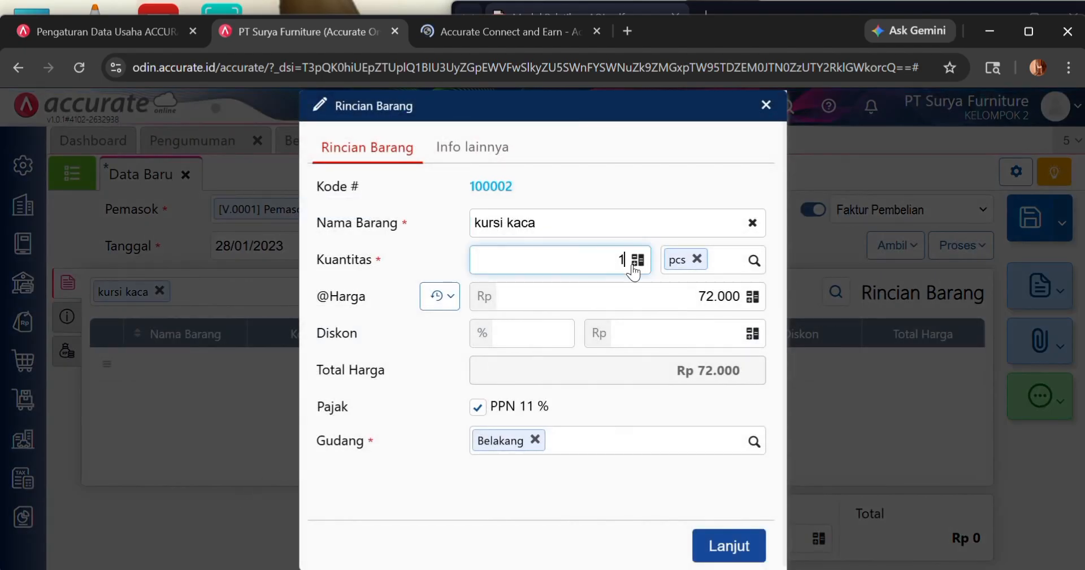
left_click(840, 5)
scroll(829, 178, "up", 3)
left_click(869, 408)
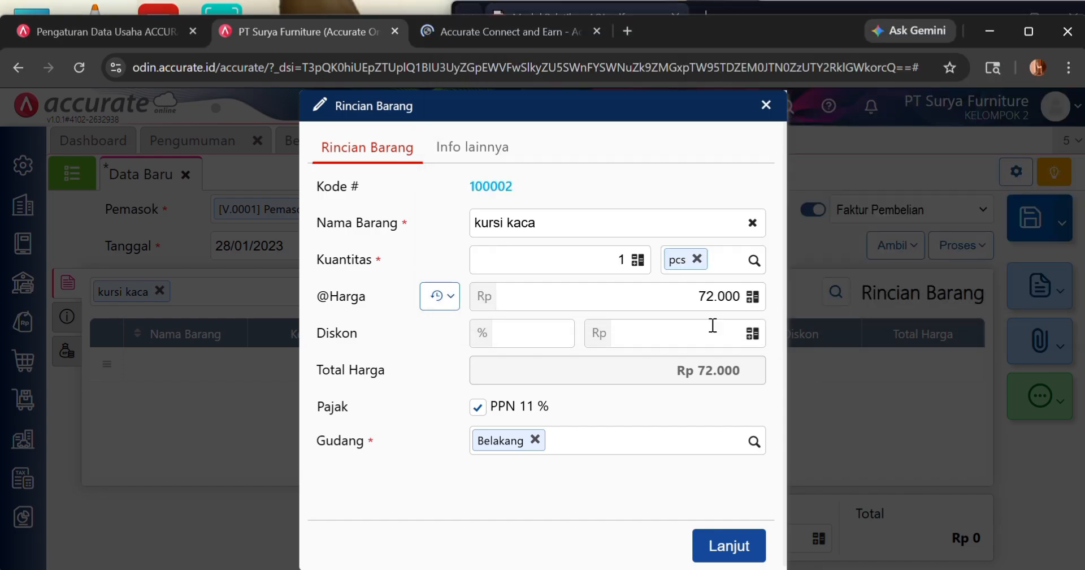
left_click(637, 259)
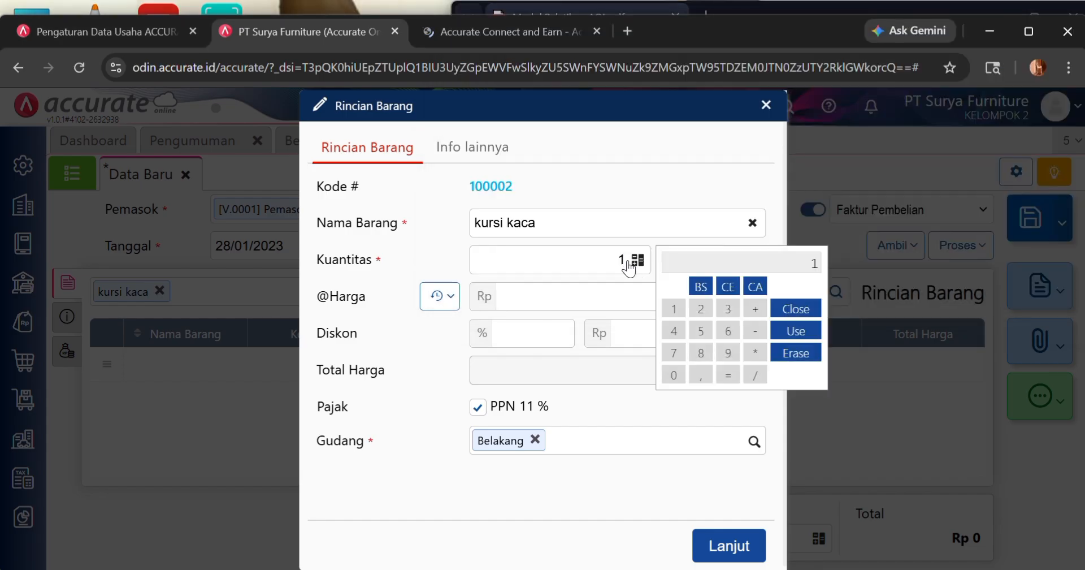
left_click(616, 255)
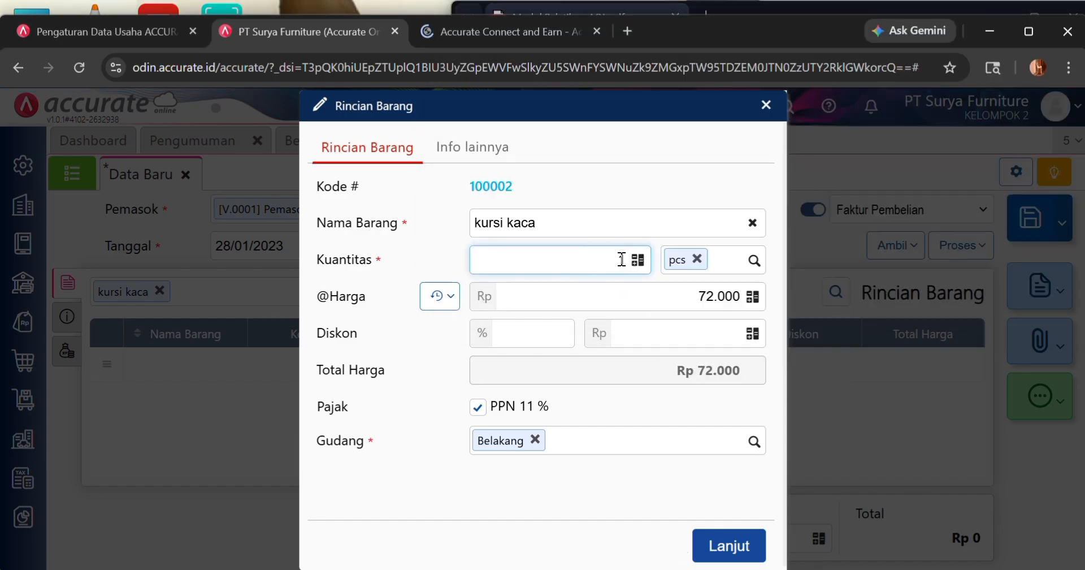
type("00")
left_click(622, 170)
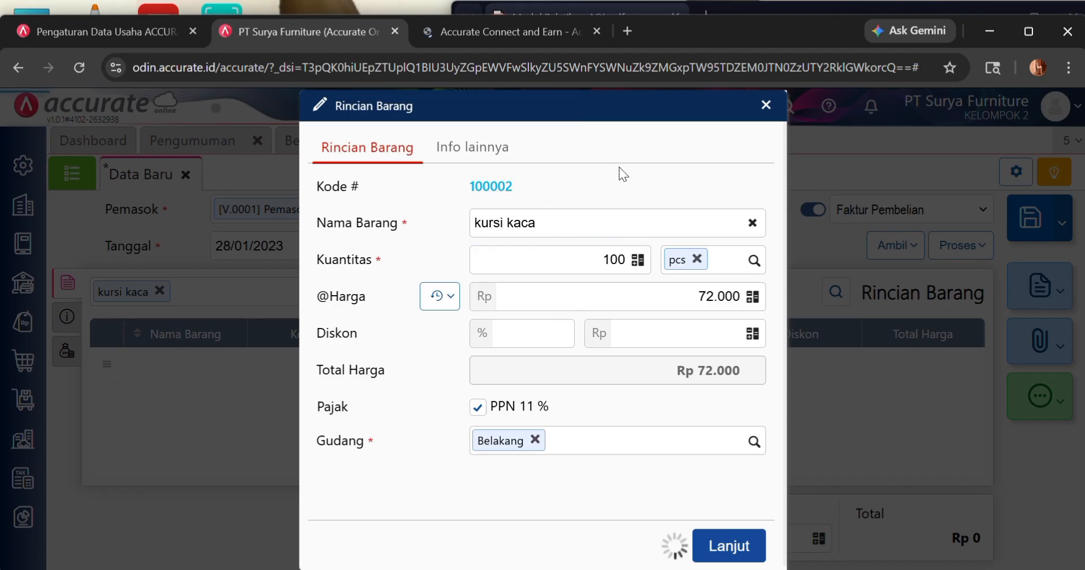
- Change the kursi kaca line's Gudang to Depan and add the line to the invoice
left_click(535, 440)
left_click(754, 441)
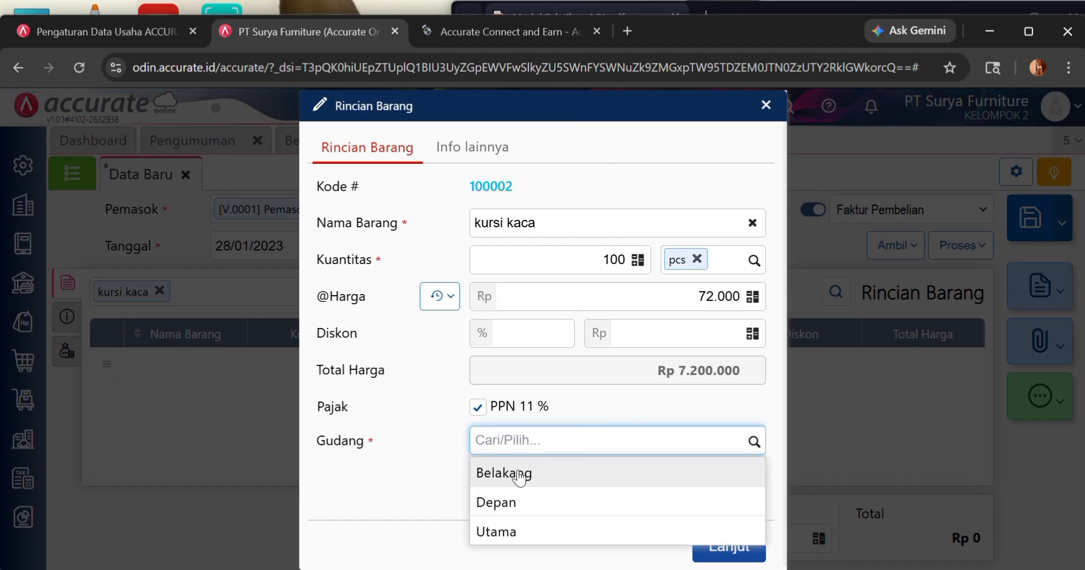
left_click(521, 500)
left_click(722, 551)
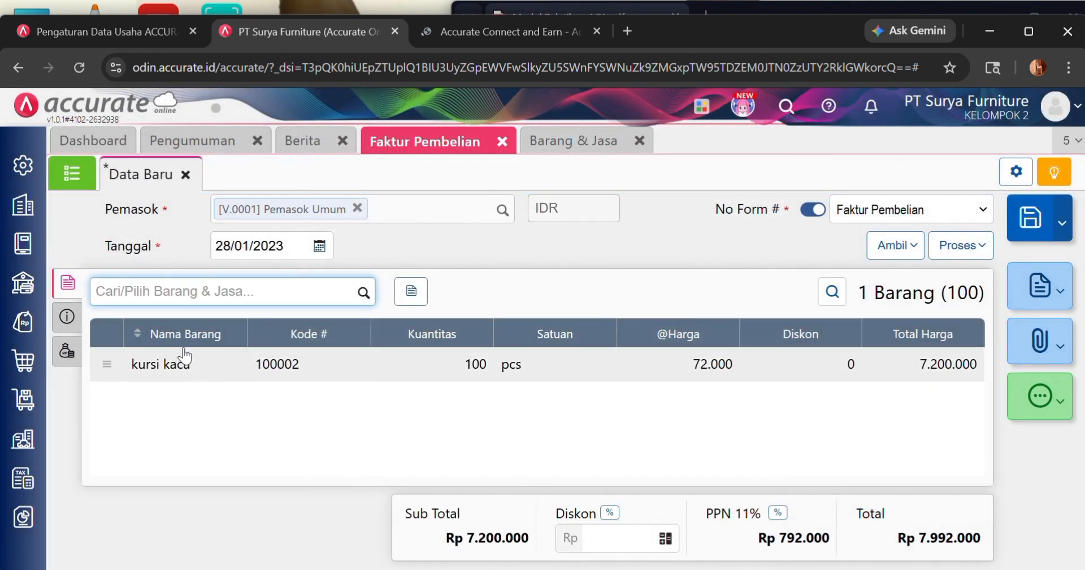
- Look up the purchase invoice number in the exercise PDF and set the invoice's No Faktur # to 10023
left_click(67, 327)
left_click(250, 334)
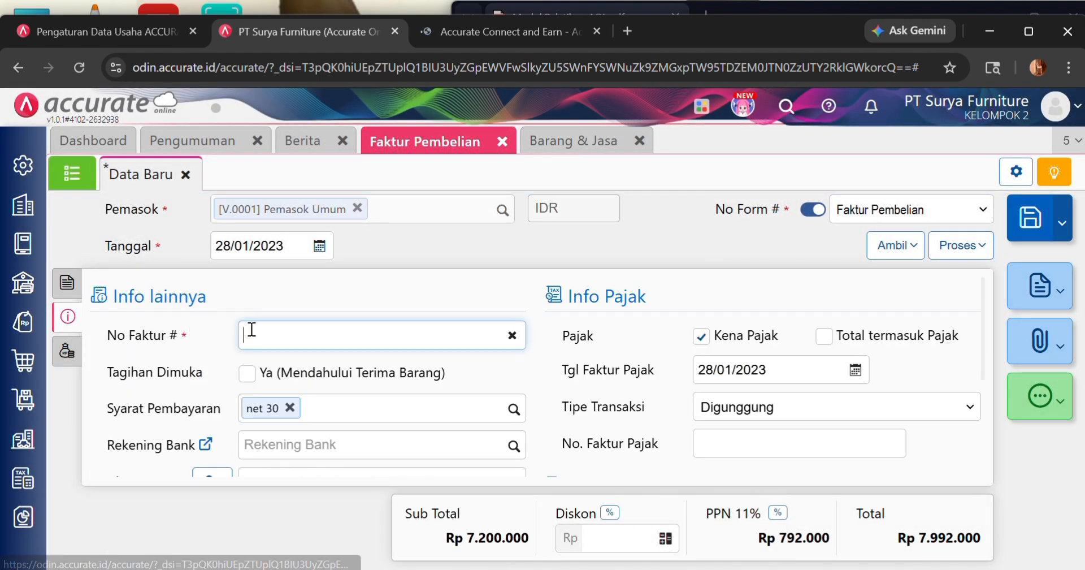
left_click(721, 4)
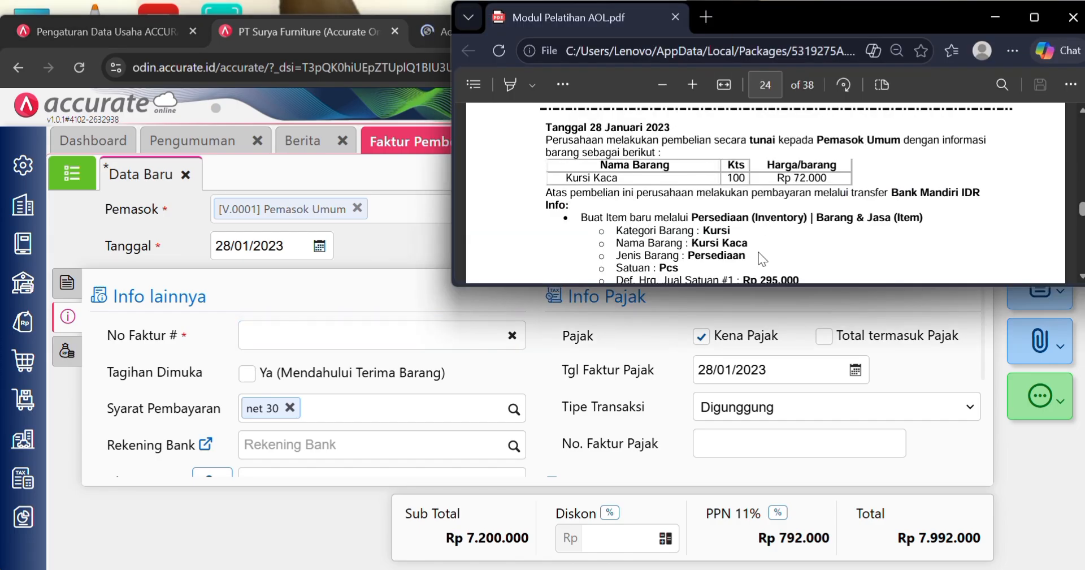
scroll(760, 257, "down", 3)
left_click_drag(743, 234, 714, 235)
left_click(710, 236)
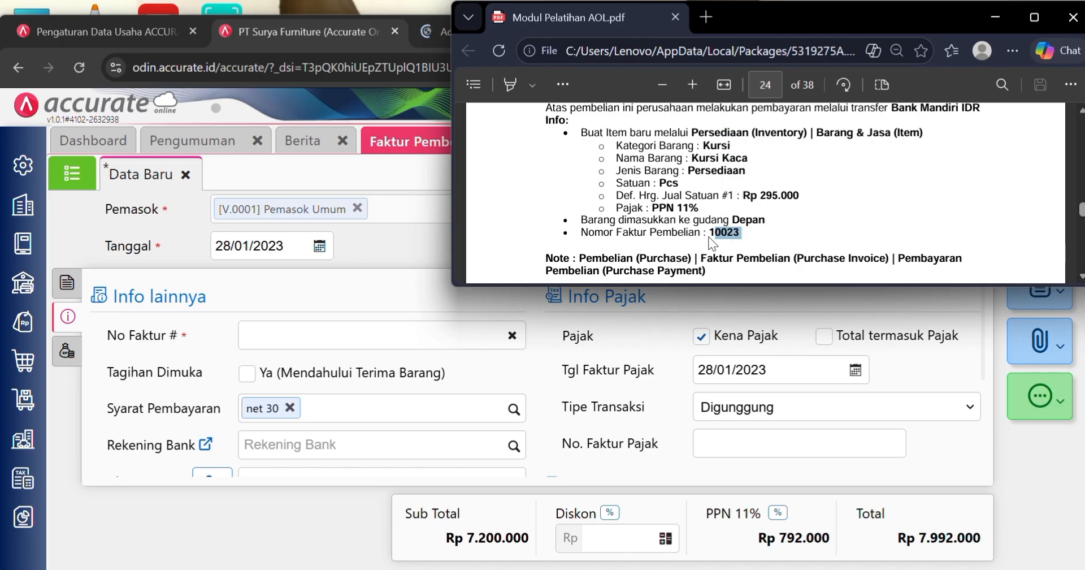
left_click(427, 277)
left_click(375, 338)
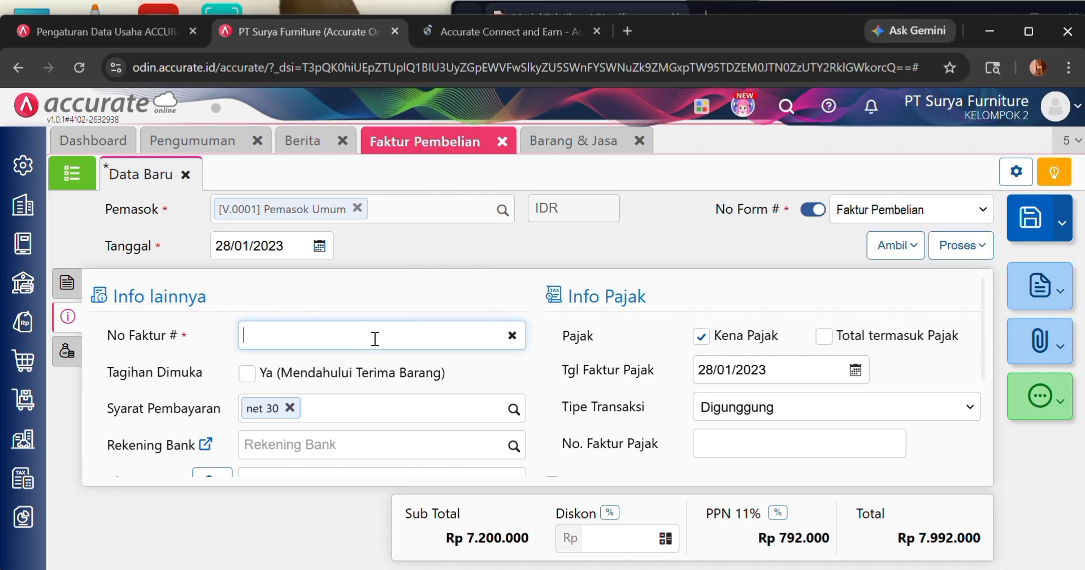
type("10023")
- Change the invoice's Syarat Pembayaran to C.O.D and fill in the Alamat from the available addresses
left_click(290, 408)
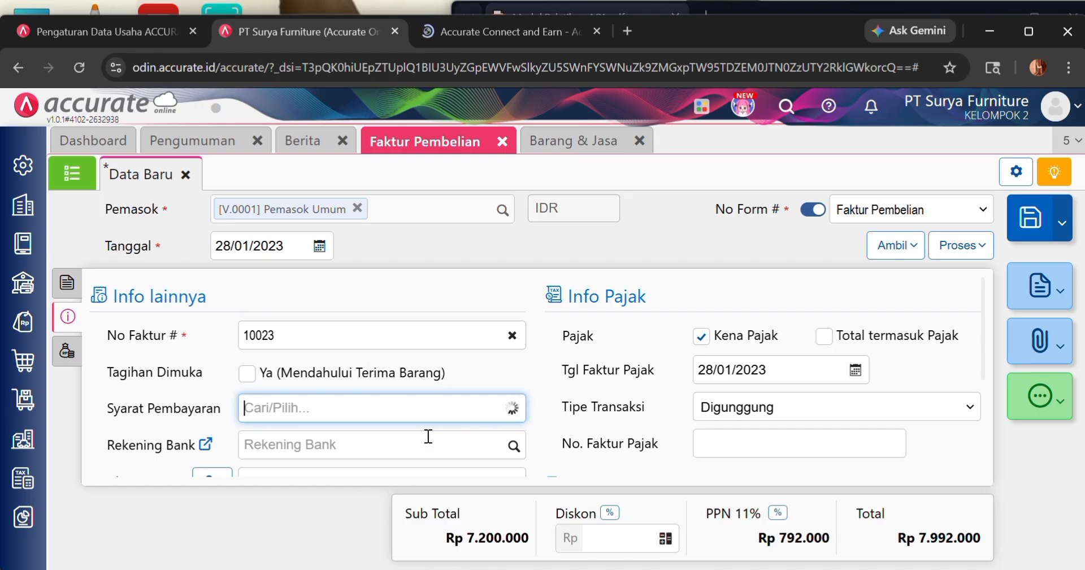
left_click(332, 444)
scroll(436, 370, "down", 2)
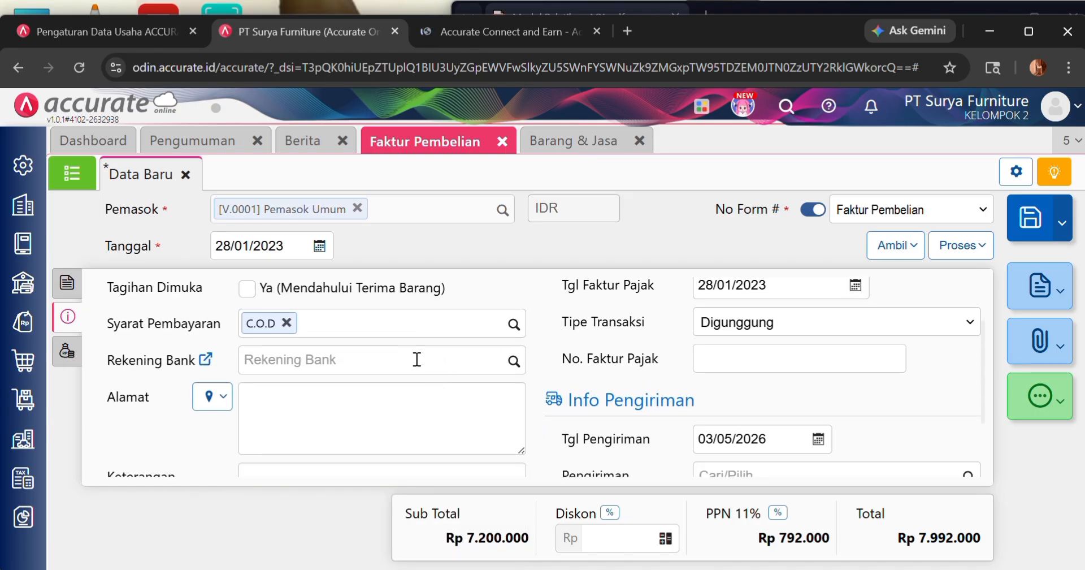
left_click(223, 396)
left_click(359, 431)
- Enter "pembelian tunai" as the invoice's Keterangan
scroll(342, 391, "down", 2)
left_click(327, 395)
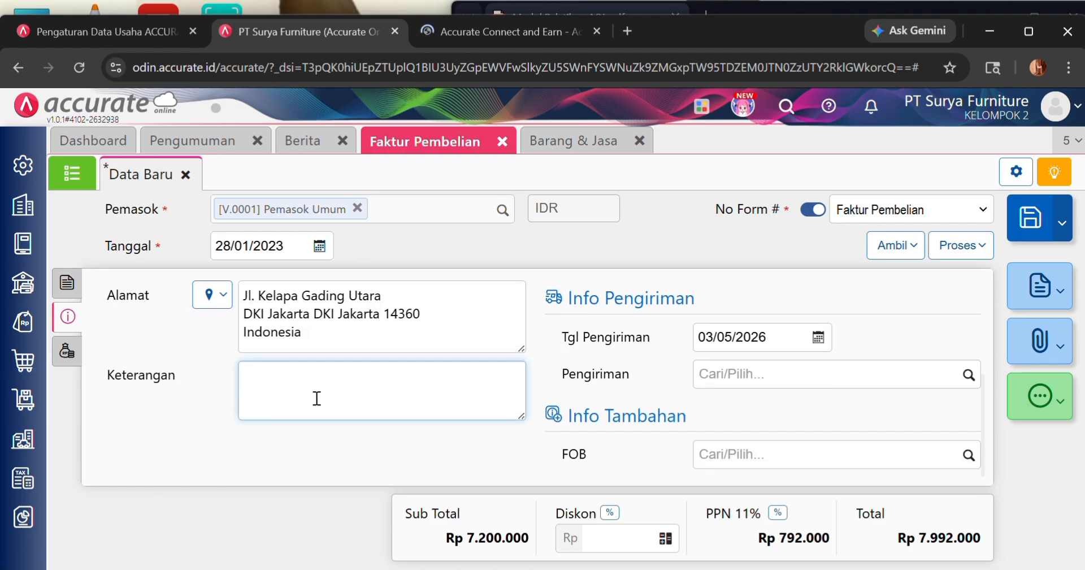
type("pembelian tunai")
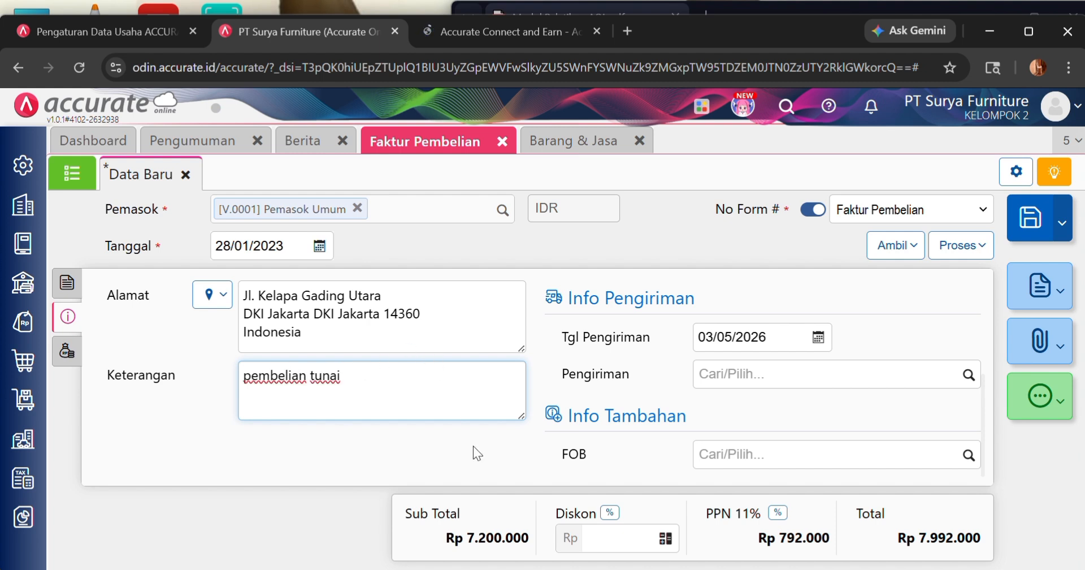
- Set the invoice's Tgl Pengiriman to 28/01/2023
scroll(791, 408, "up", 4)
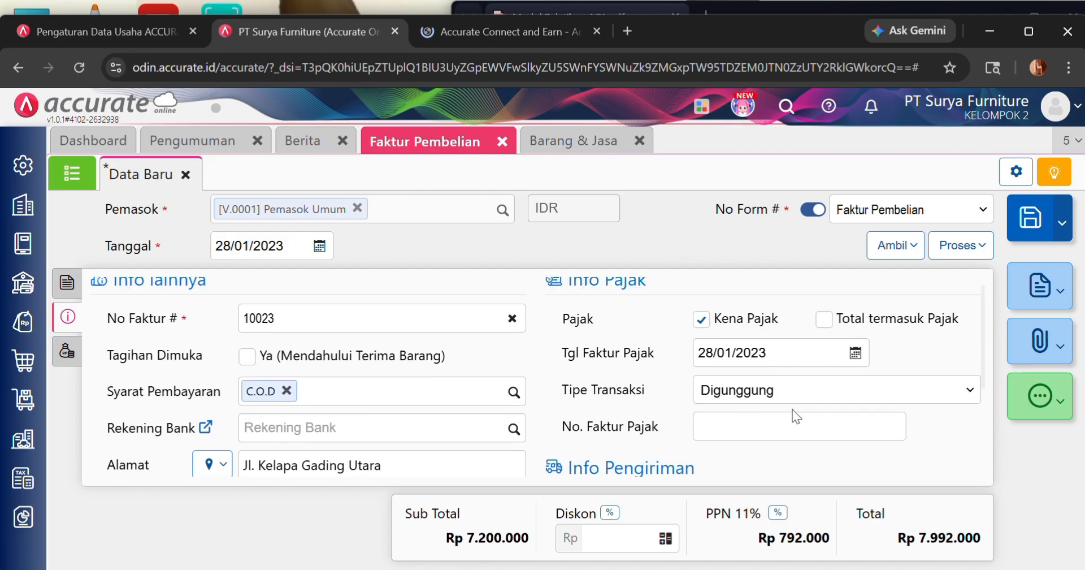
scroll(792, 410, "down", 2)
left_click(784, 424)
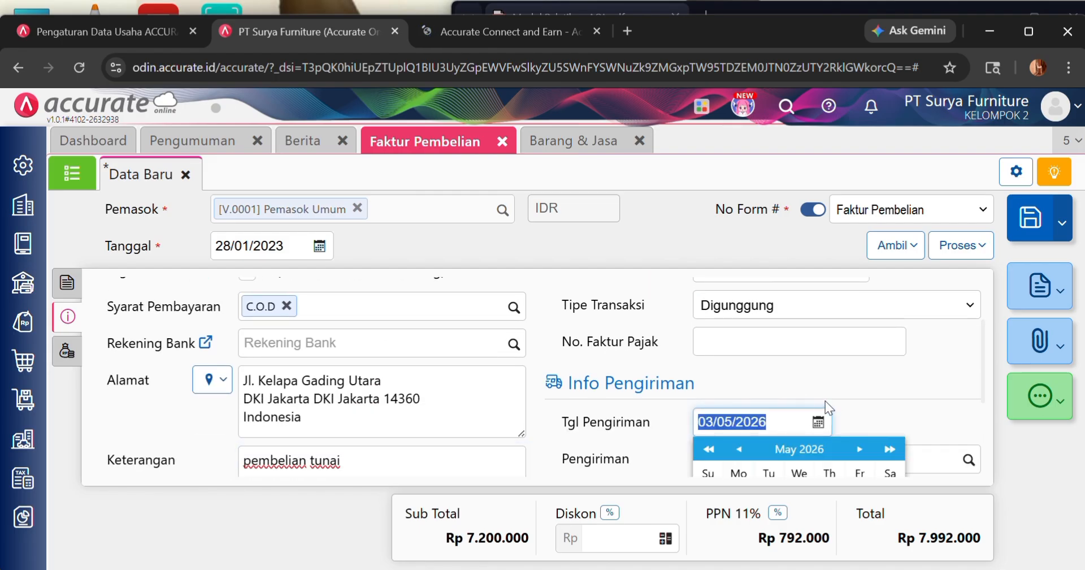
key("BackSpace")
type("28/01/2023")
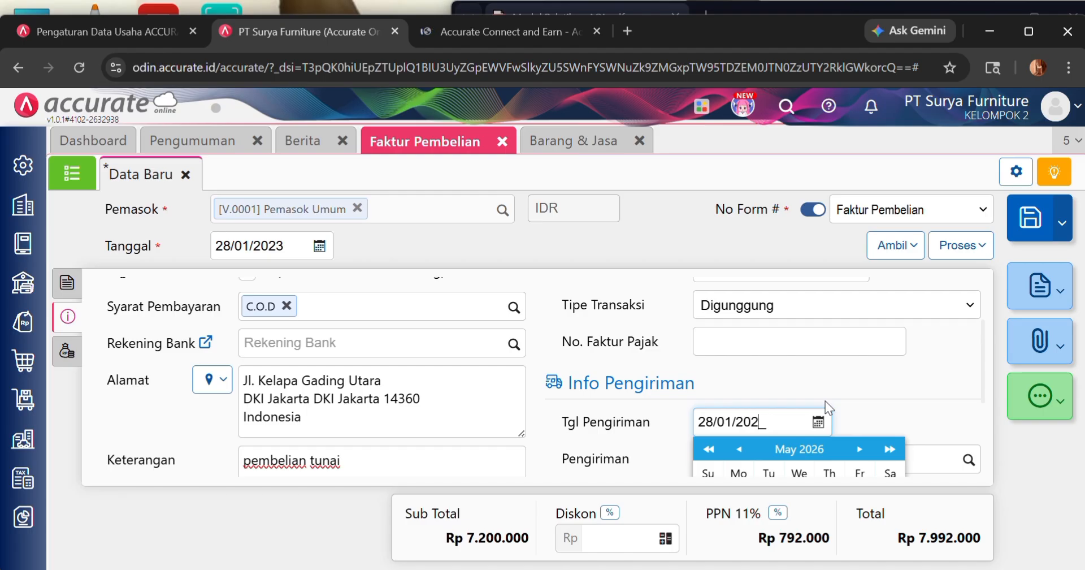
scroll(815, 414, "up", 2)
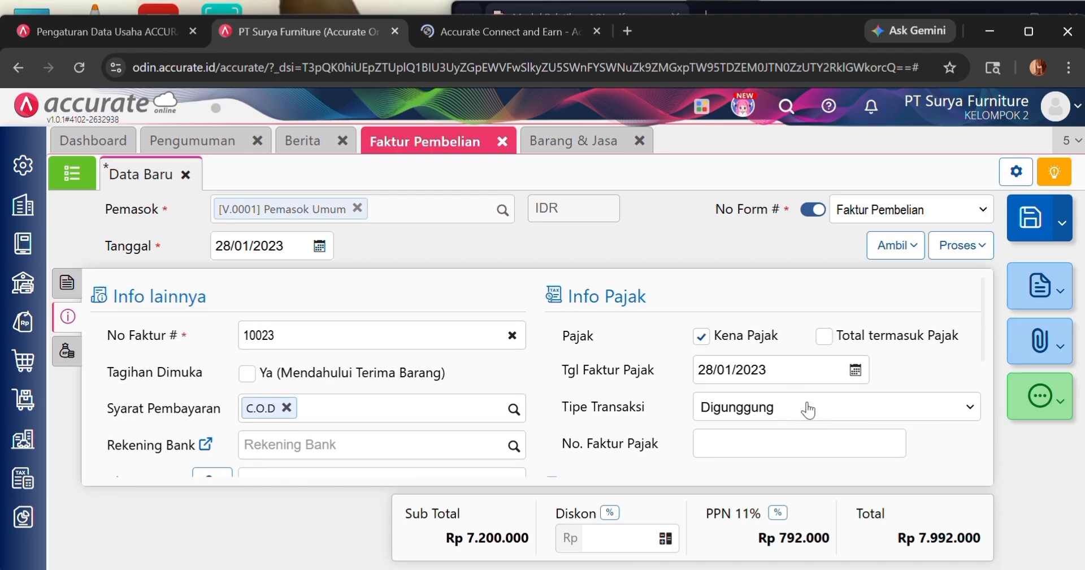
scroll(808, 409, "down", 3)
- Check the Pengiriman choices against the exercise PDF and review the invoice's item lines
left_click(943, 335)
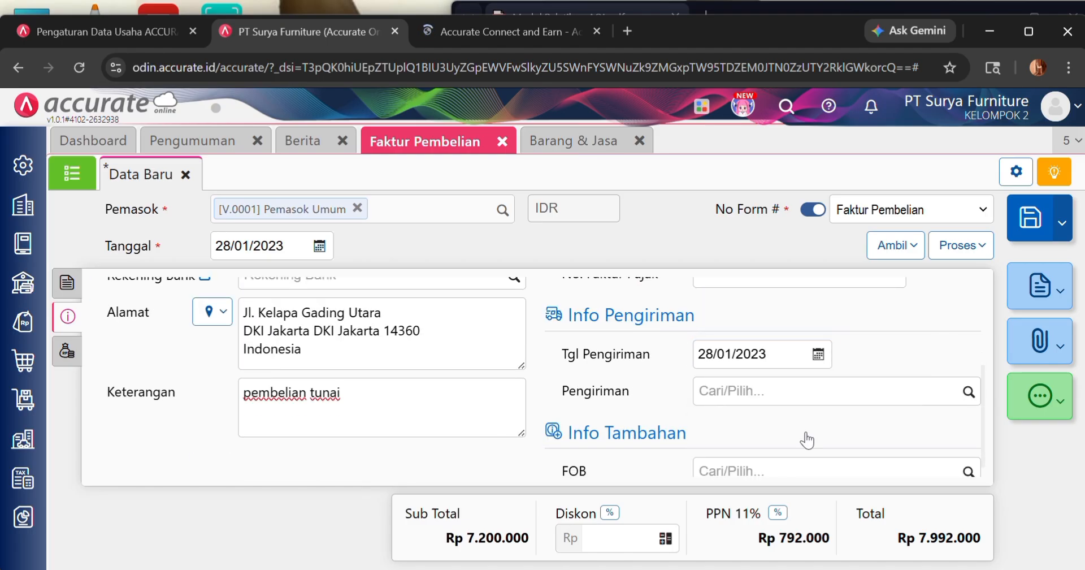
left_click(951, 390)
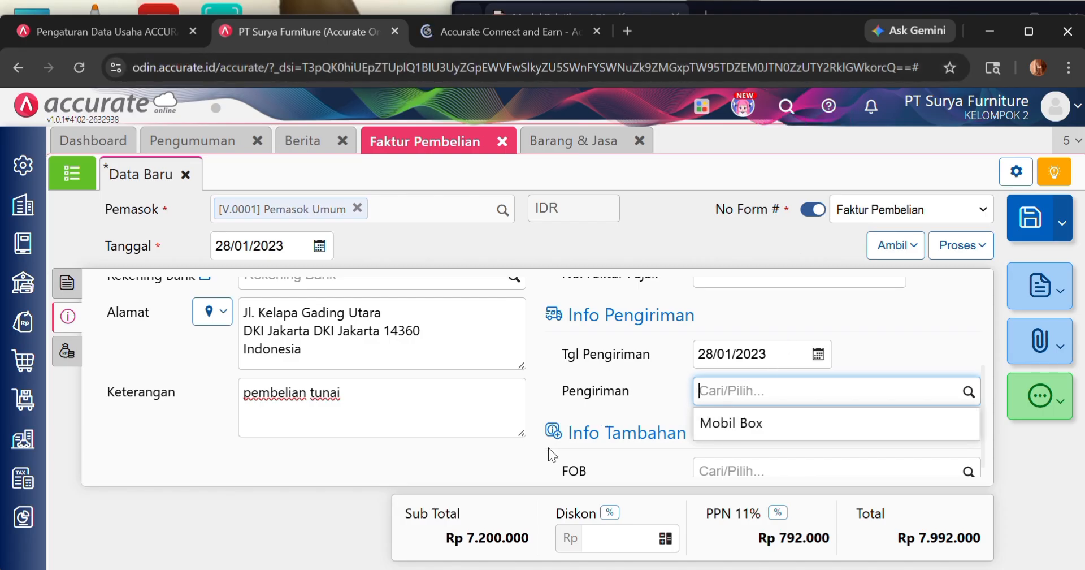
key("alt+Tab")
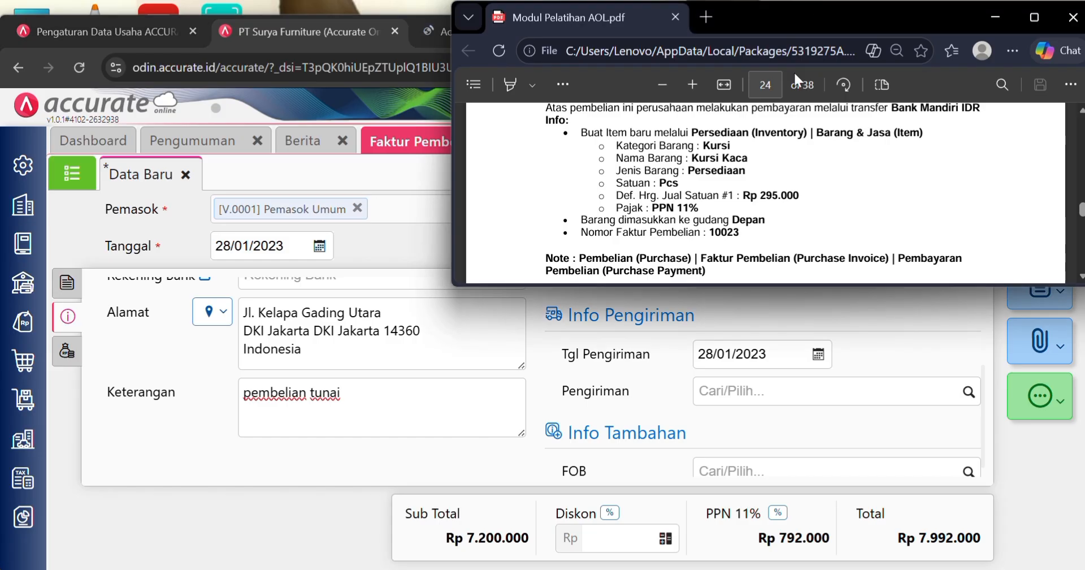
left_click(317, 467)
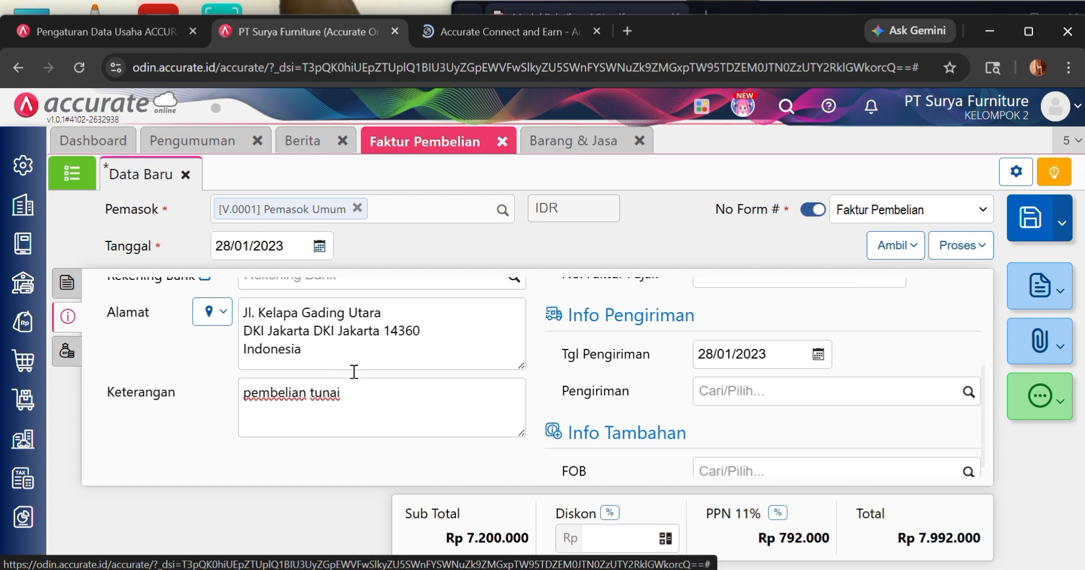
scroll(355, 371, "up", 3)
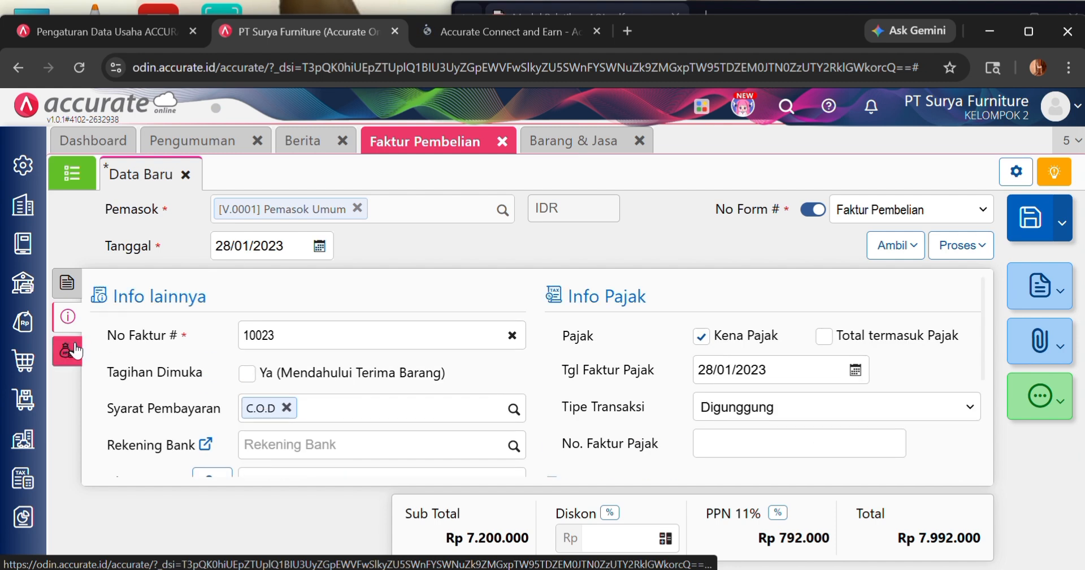
left_click(74, 286)
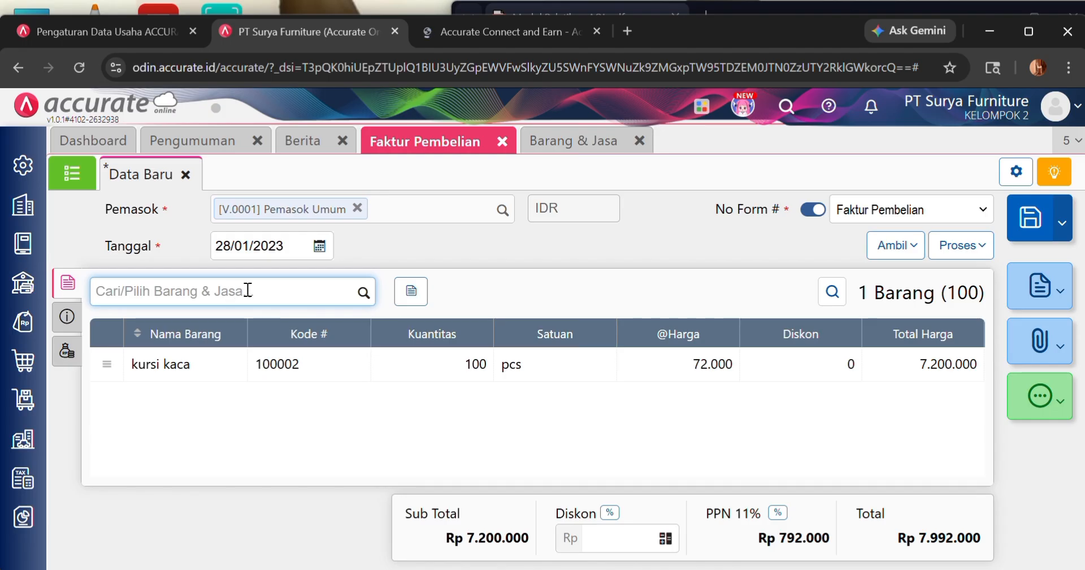
- Process the invoice into a purchase payment and set the payment's Bank to Bank Mandiri IDR
left_click(978, 258)
left_click(887, 282)
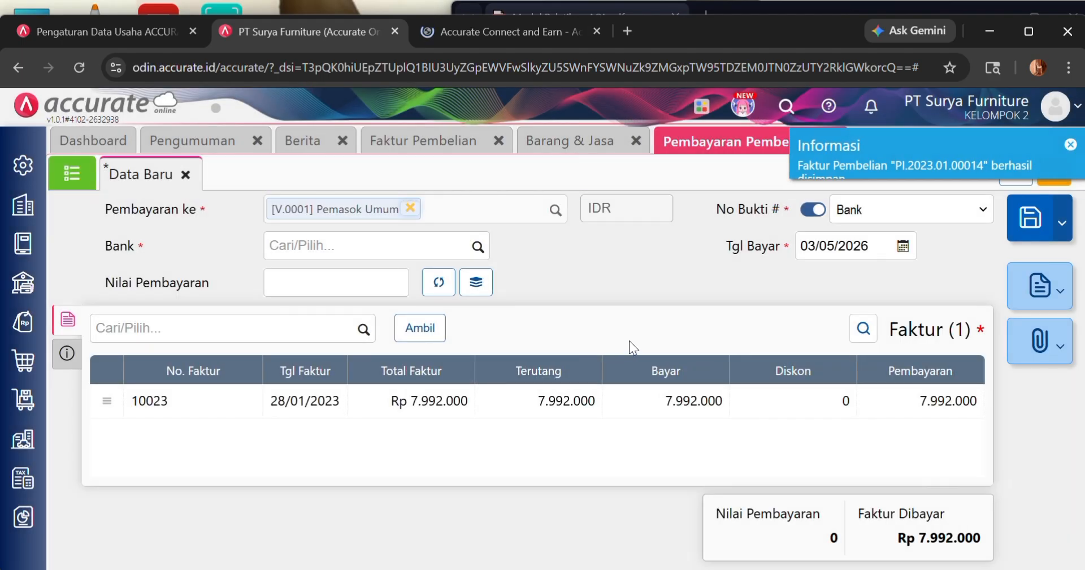
left_click(478, 250)
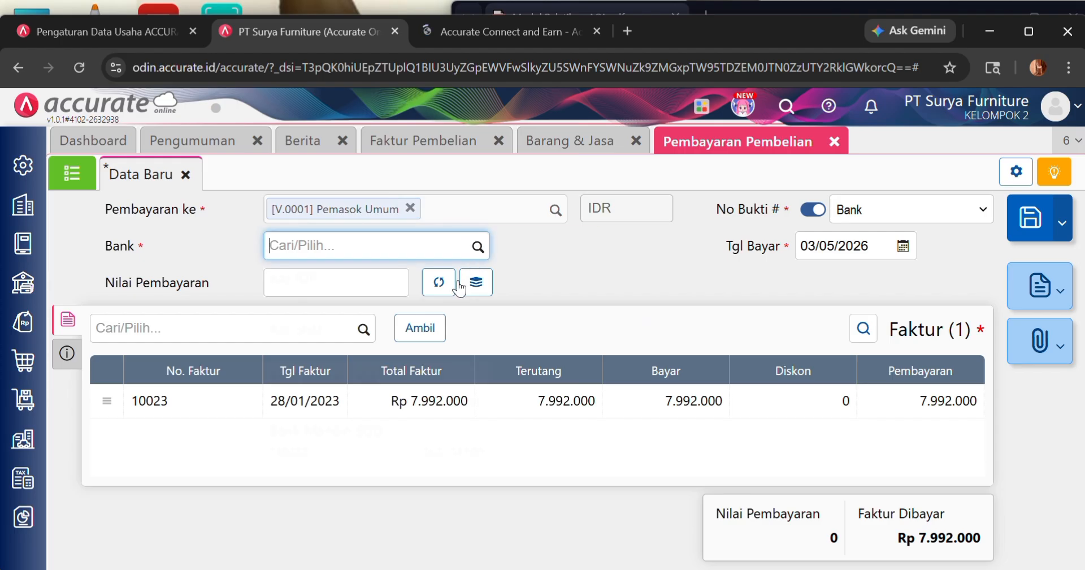
left_click(402, 387)
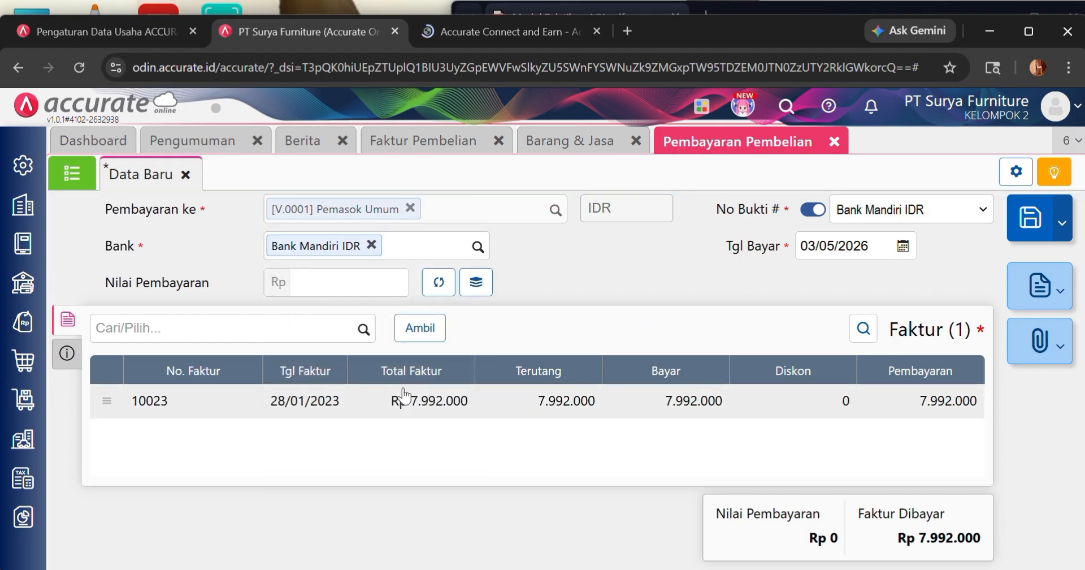
- Set the payment's Tgl Bayar to 28/01/2023 and fill Nilai Pembayaran automatically with the invoice total of Rp 7.992.000
left_click(855, 244)
key("BackSpace")
type("2")
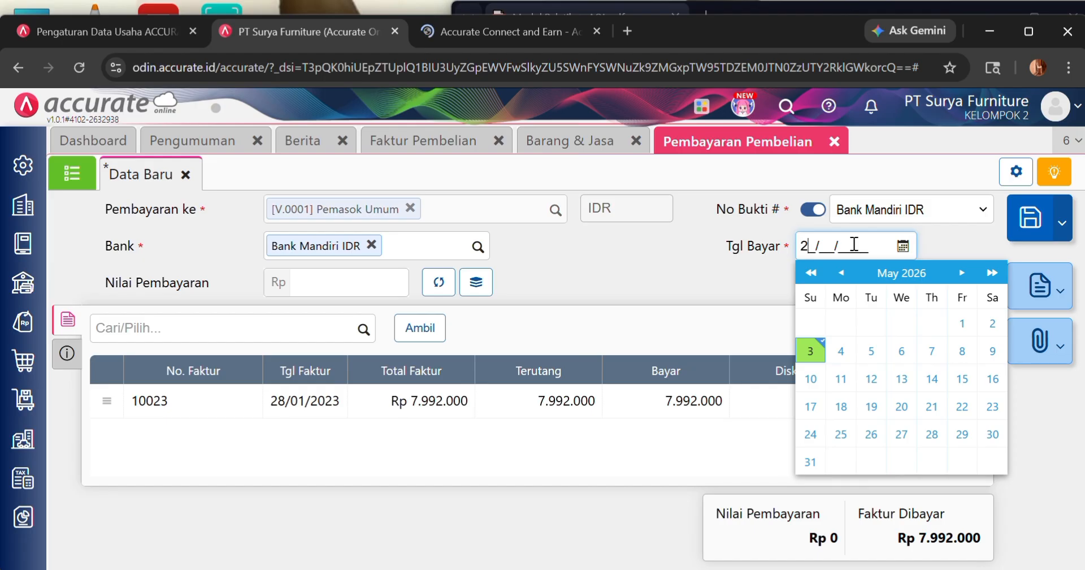
type("8/01/2023")
left_click(628, 306)
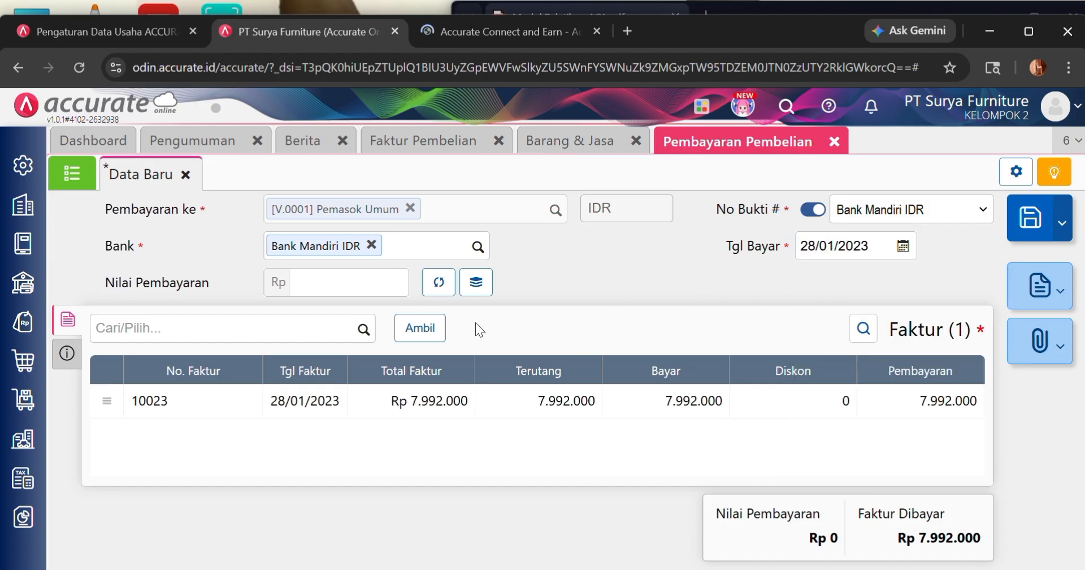
left_click(439, 282)
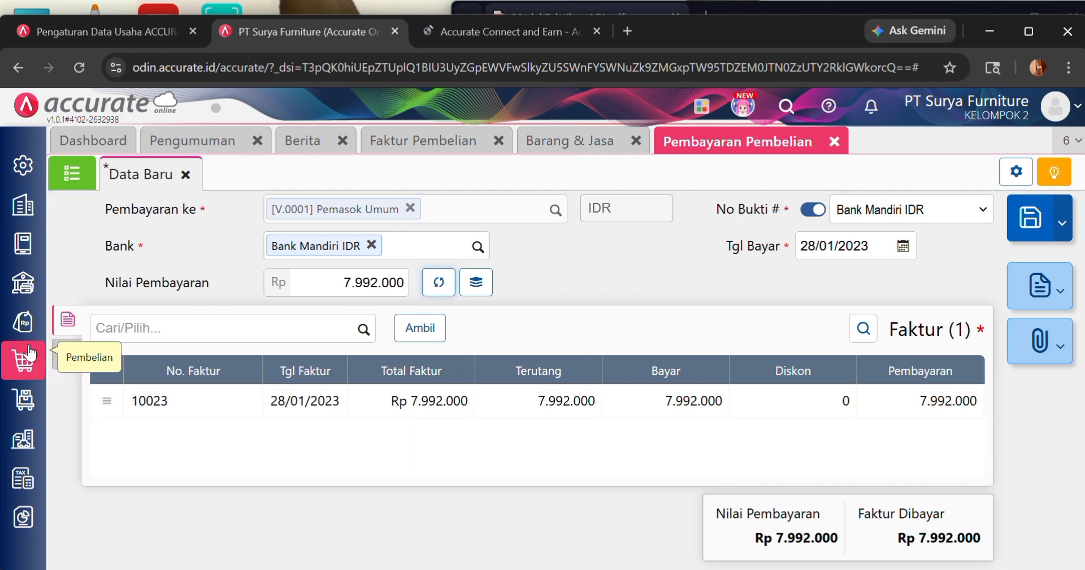
- Check the payment method in the exercise PDF and set the payment's Metode Bayar to Transfer Bank
left_click(68, 354)
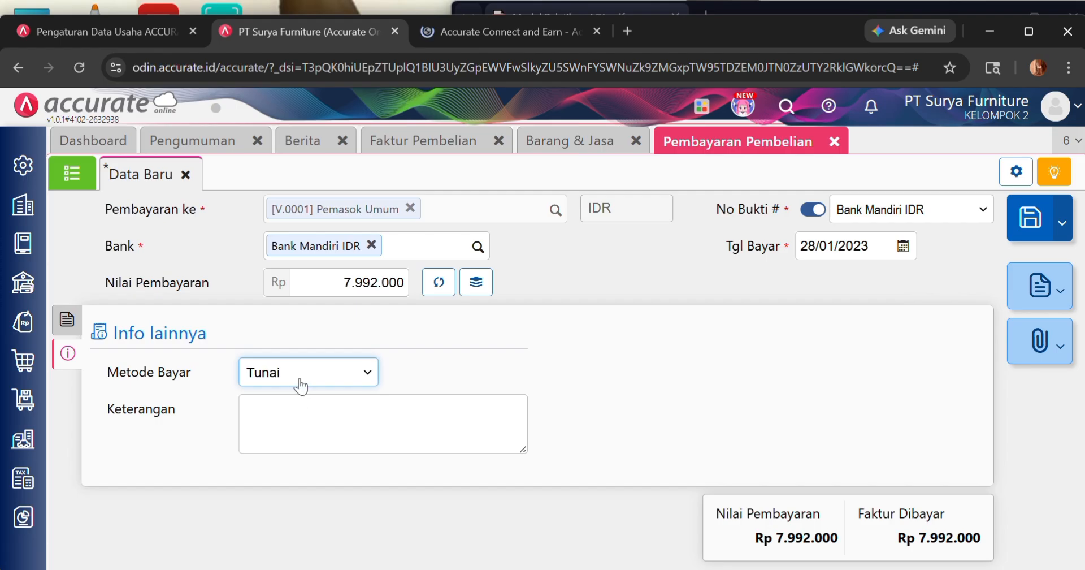
left_click(794, 9)
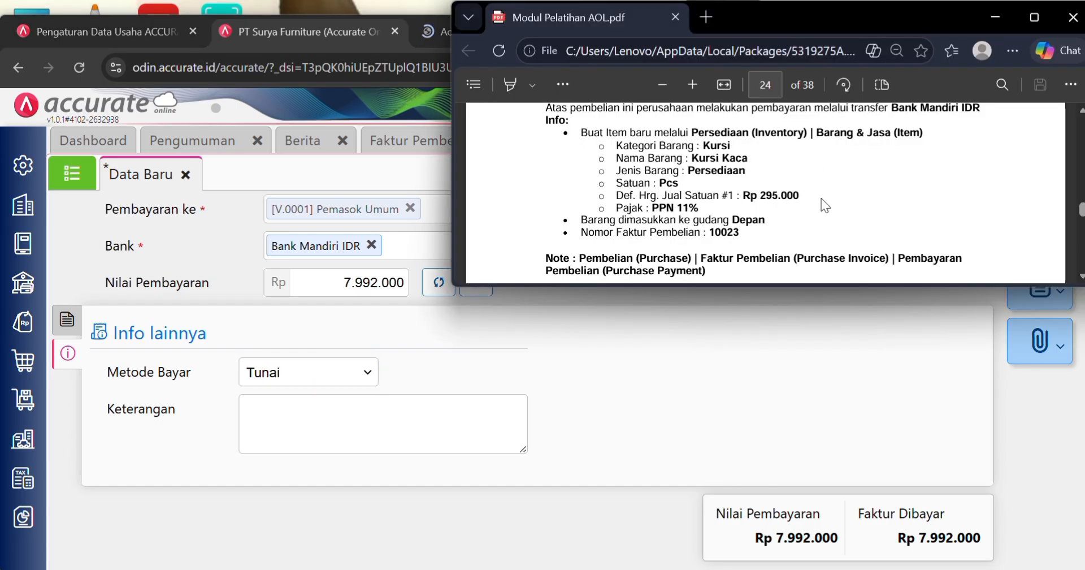
scroll(821, 211, "up", 3)
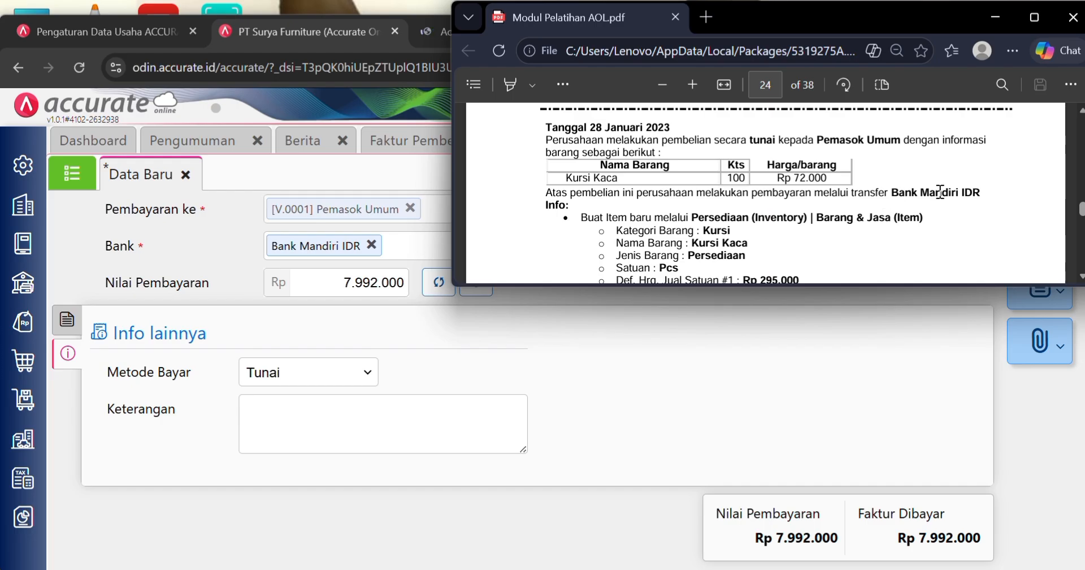
left_click(366, 388)
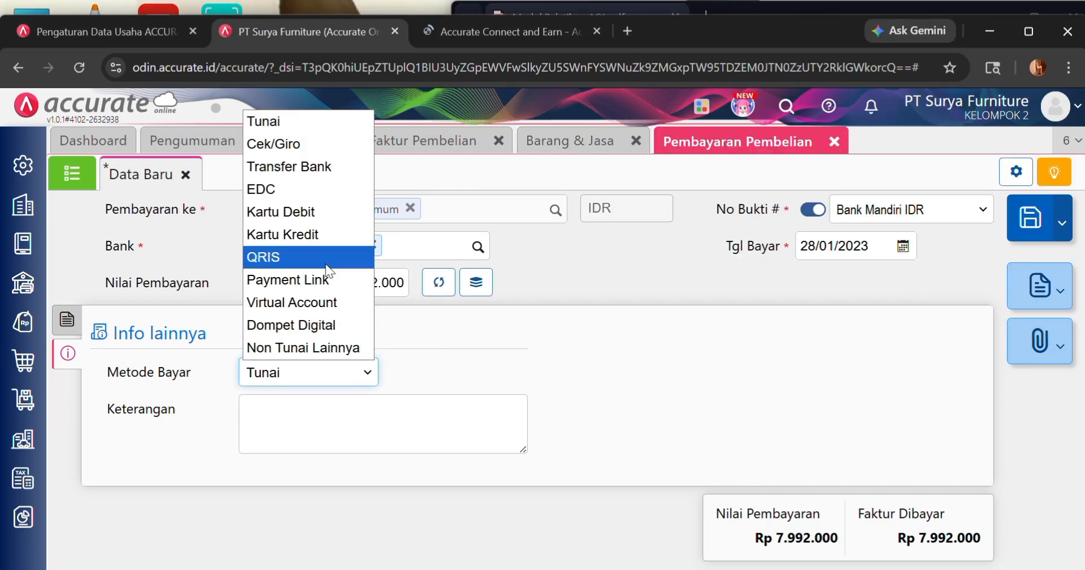
left_click(314, 166)
- Enter "pembayaran pembelian tunai" as the payment's Keterangan
left_click(333, 453)
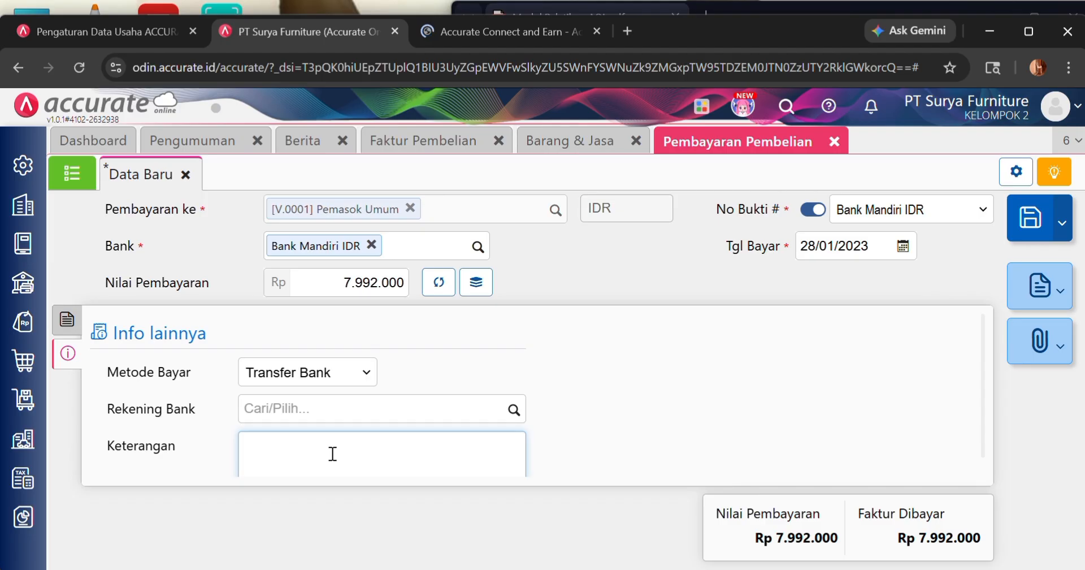
type("pembayara")
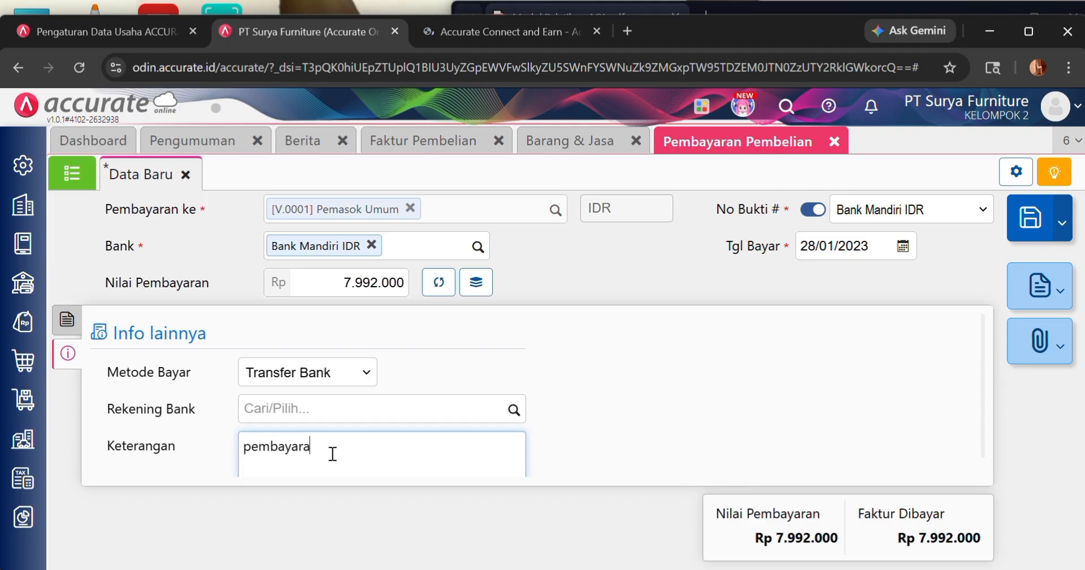
type("n pembelian")
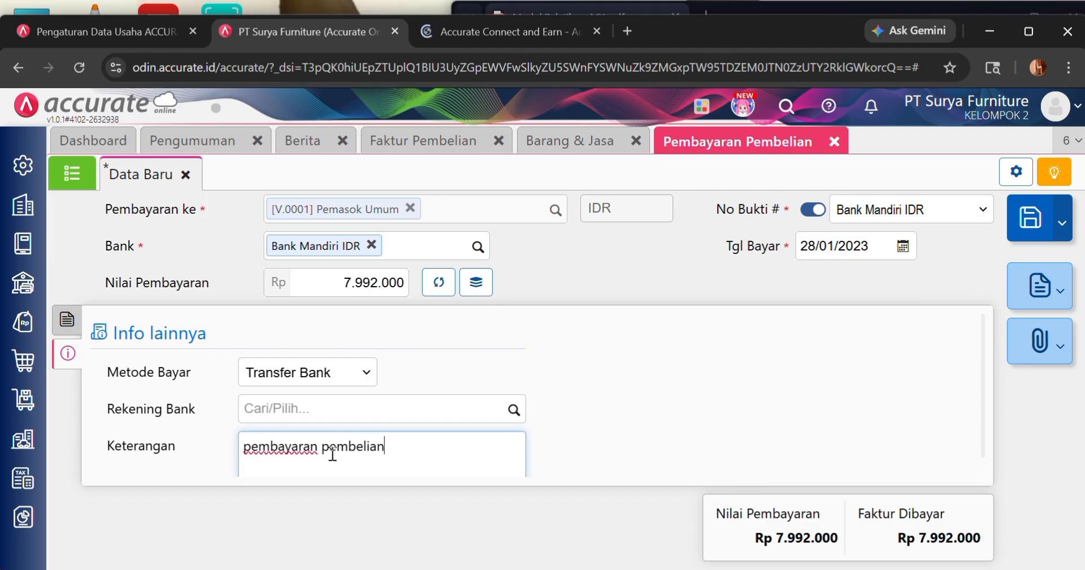
type(" tunai")
- Compare the payment for invoice 10023 with the exercise PDF and save it
left_click(837, 6)
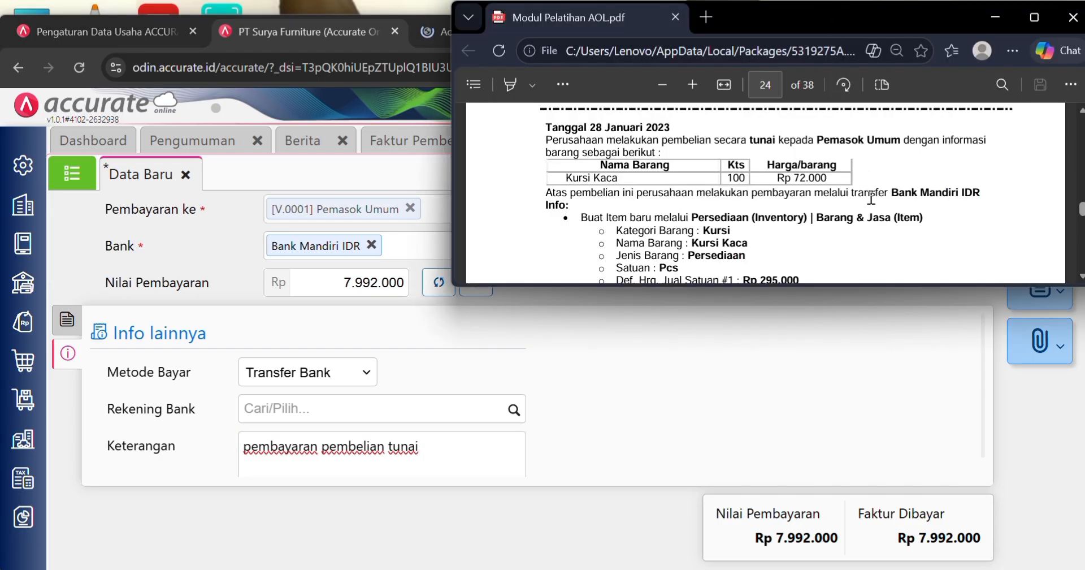
left_click(602, 389)
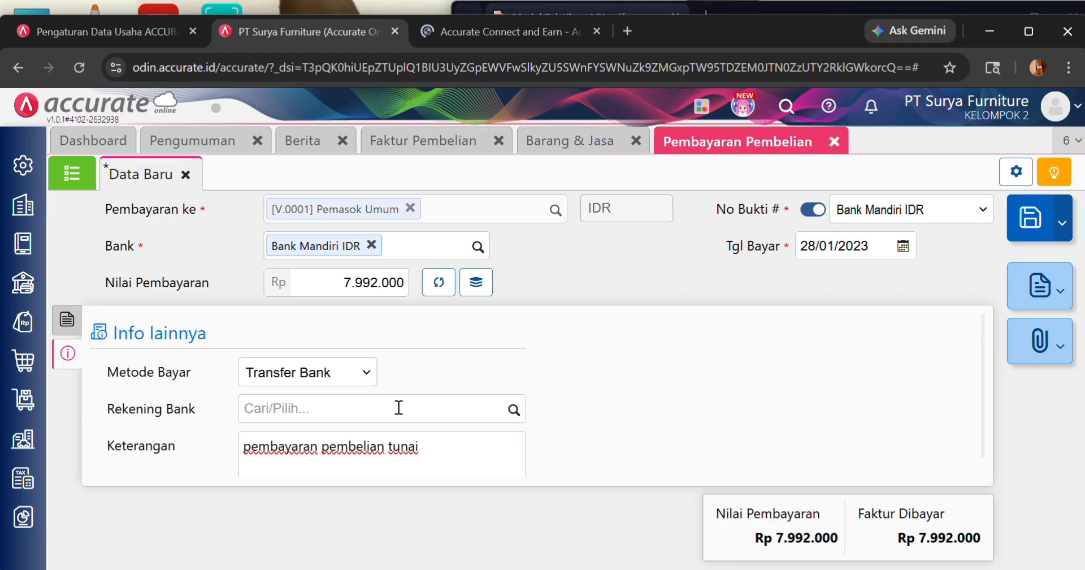
left_click(73, 320)
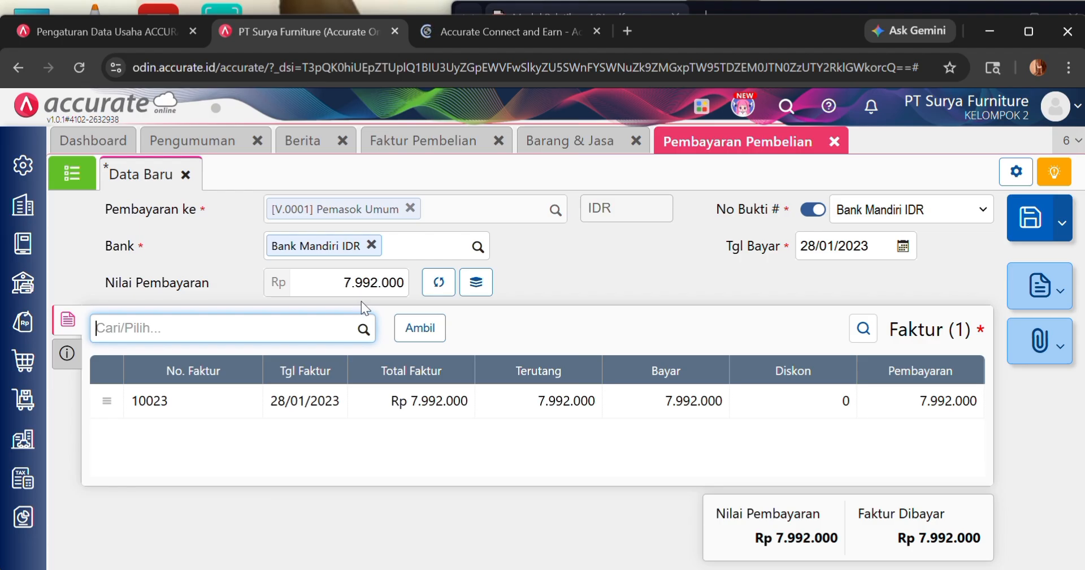
left_click(800, 10)
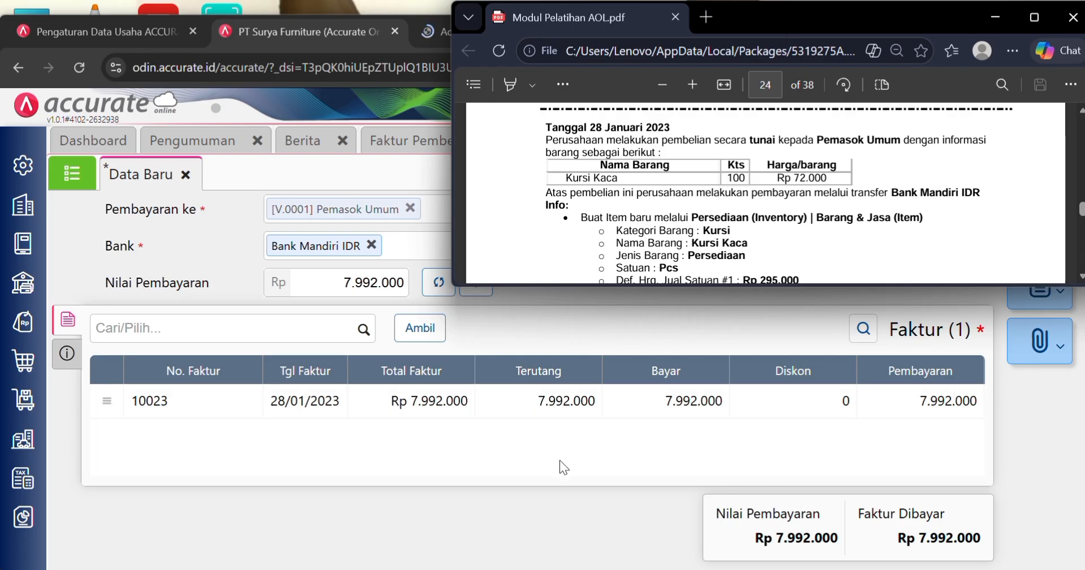
left_click(462, 495)
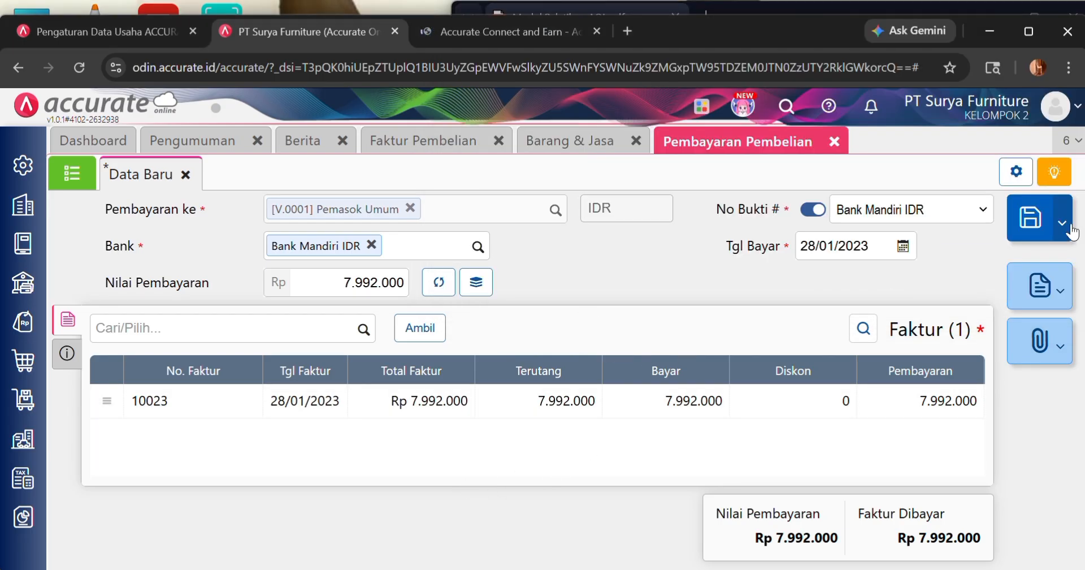
left_click(1029, 217)
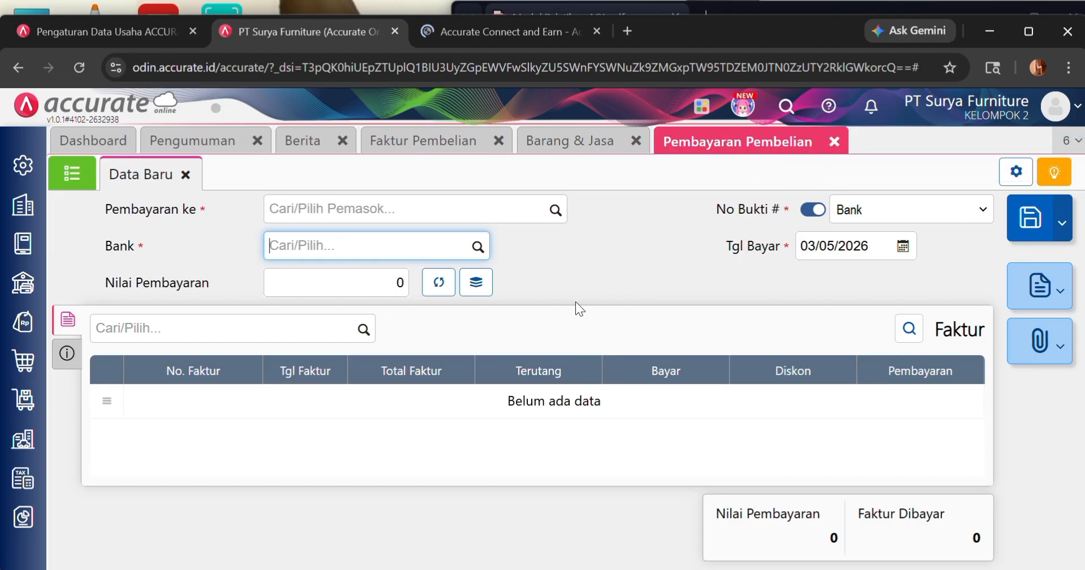
- Close the Pembayaran Pembelian, Barang & Jasa, Faktur Pembelian and Berita pages
left_click(834, 141)
left_click(638, 142)
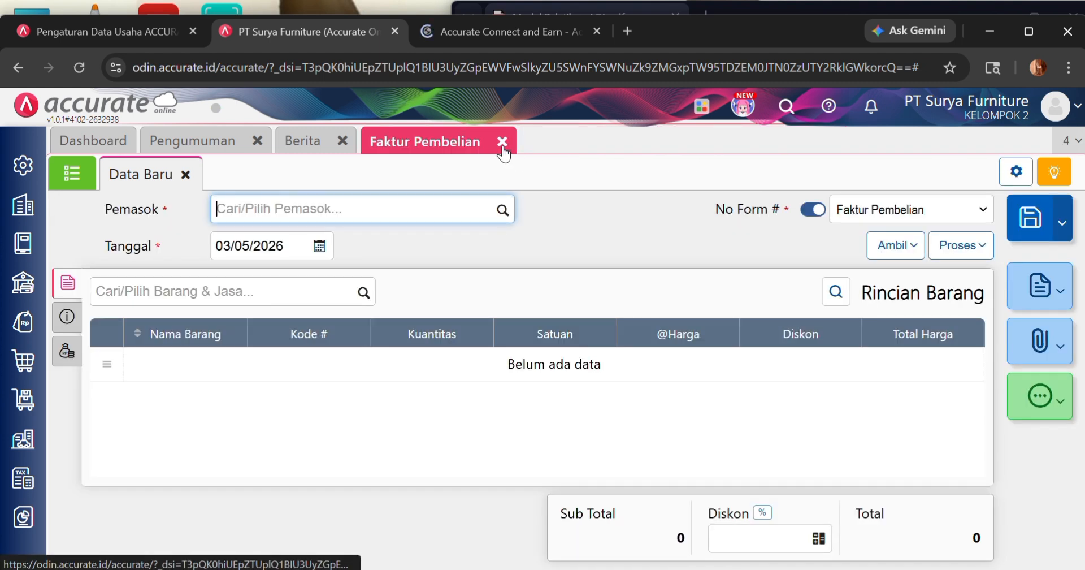
left_click(500, 141)
left_click(346, 142)
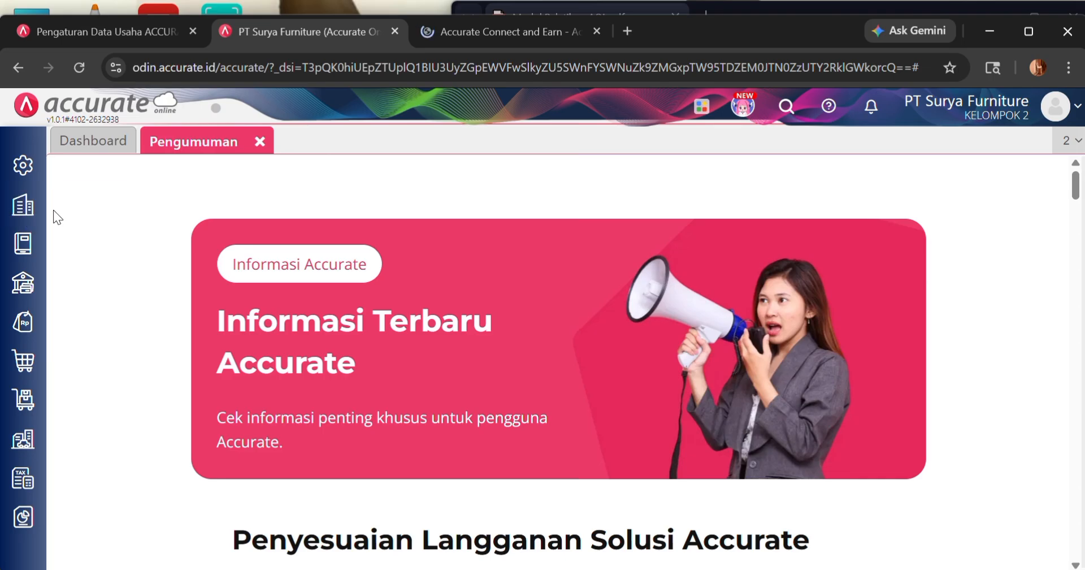
- Open the parameters of the Keseluruhan Jurnal report from the Buku Besar category of Daftar Laporan
left_click(23, 243)
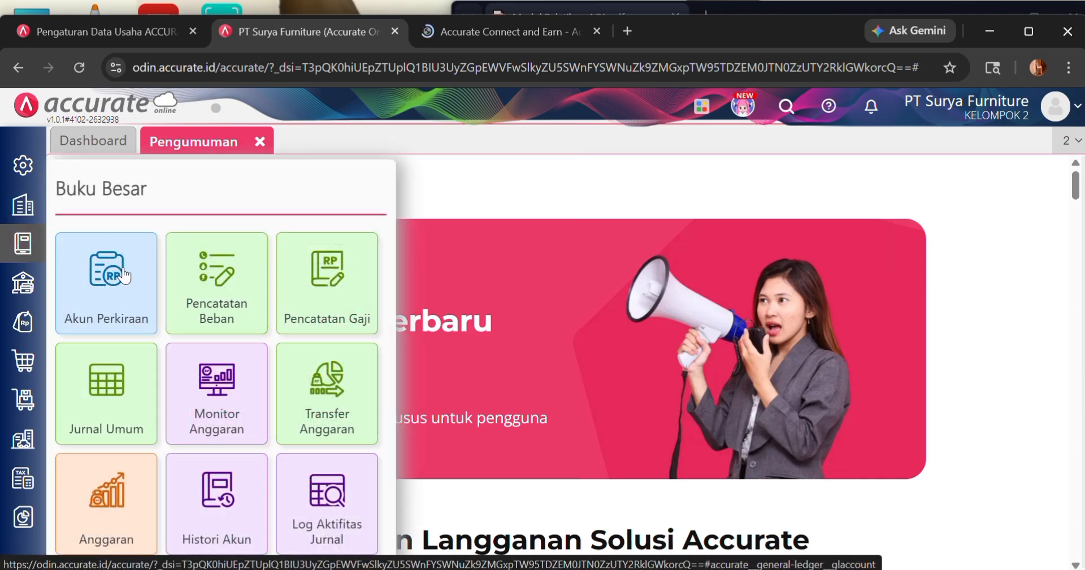
left_click(550, 161)
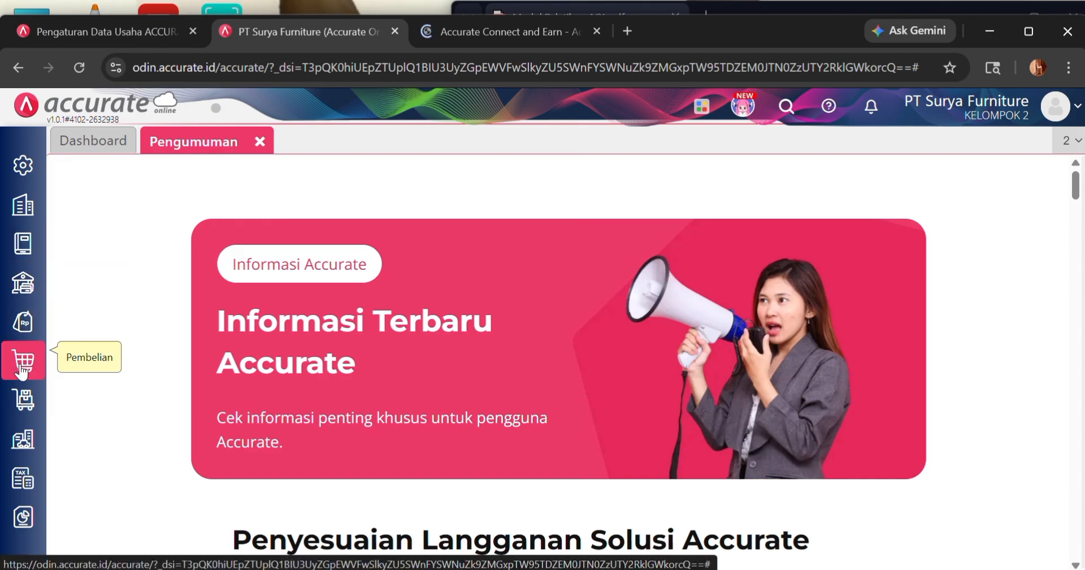
left_click(22, 524)
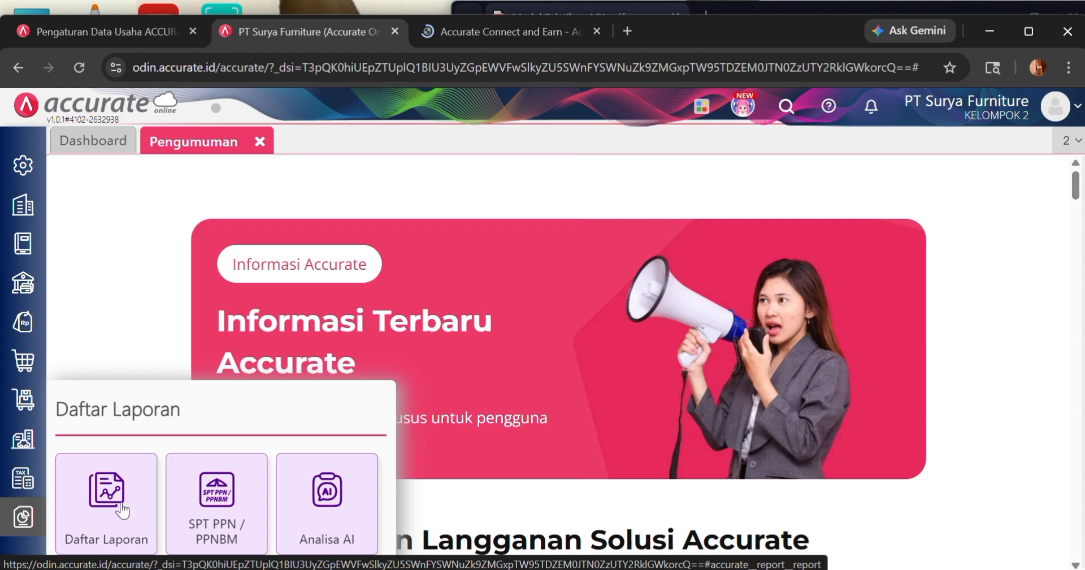
left_click(120, 515)
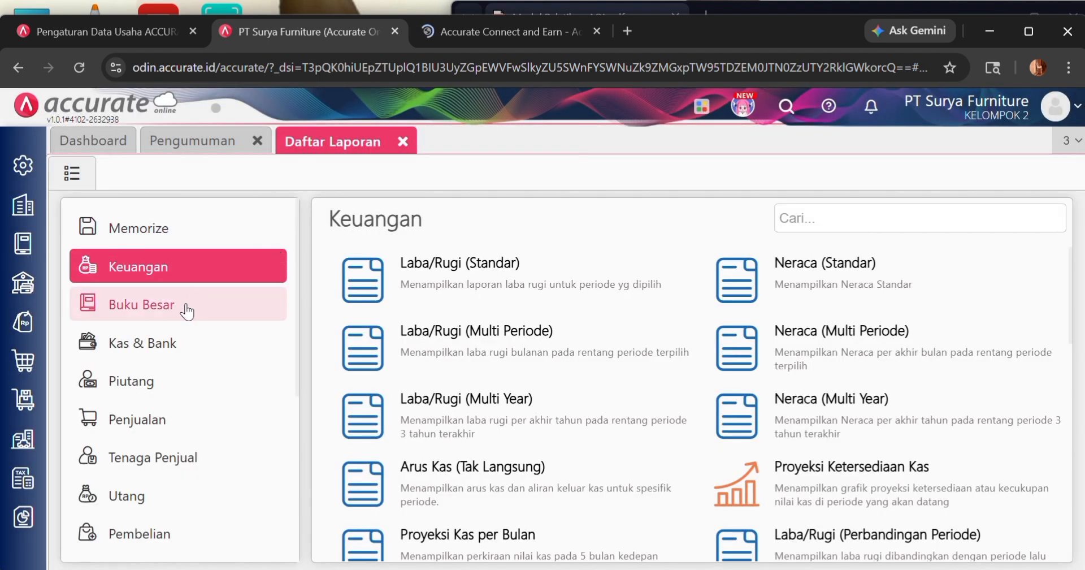
left_click(183, 311)
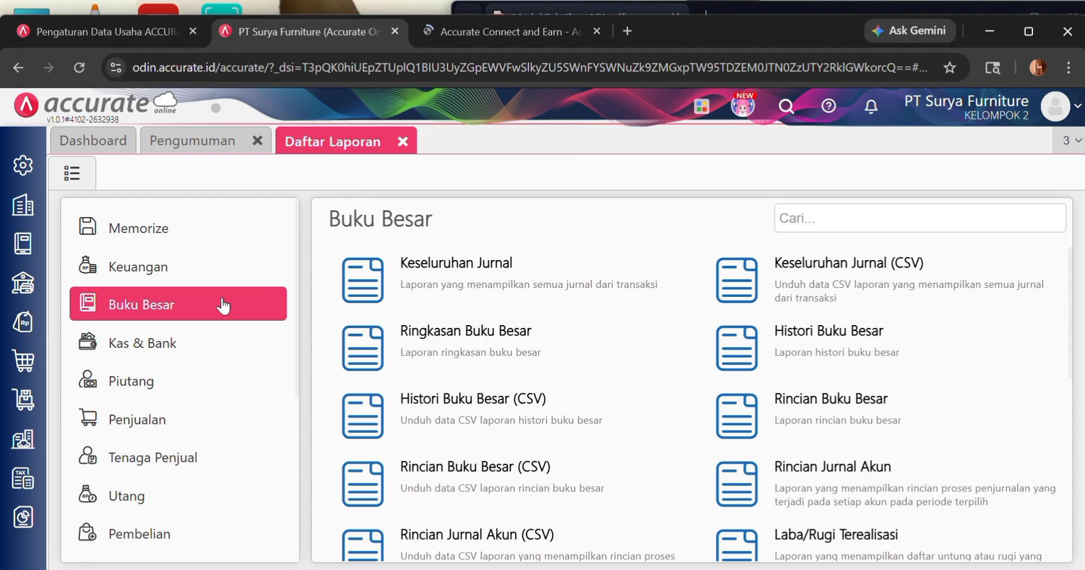
left_click(443, 262)
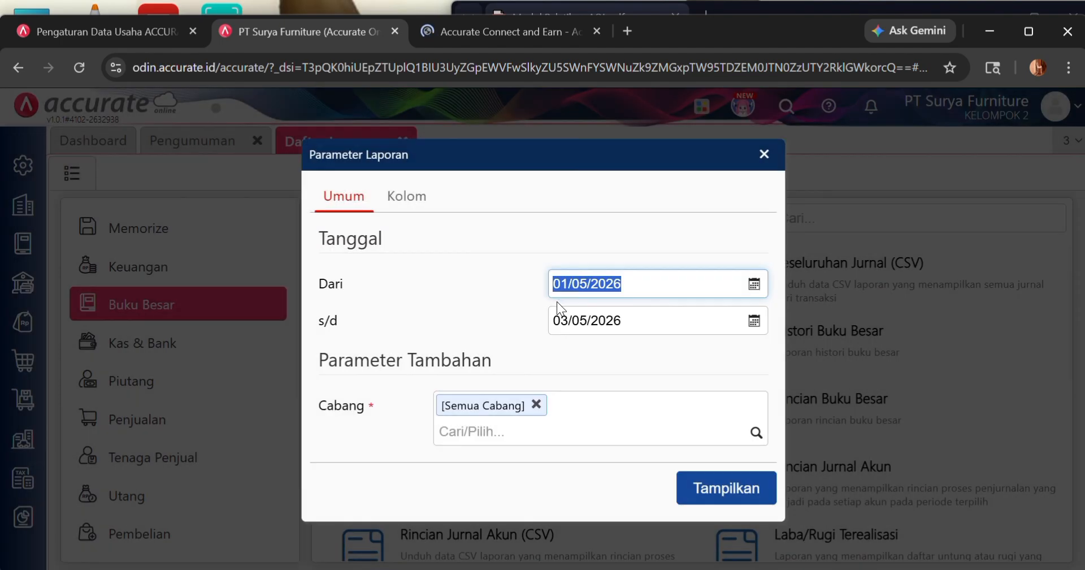
- Set the report period from 01/01/2023 to 30/01/2023 and display the Keseluruhan Jurnal report
key("BackSpace")
type("01/01/")
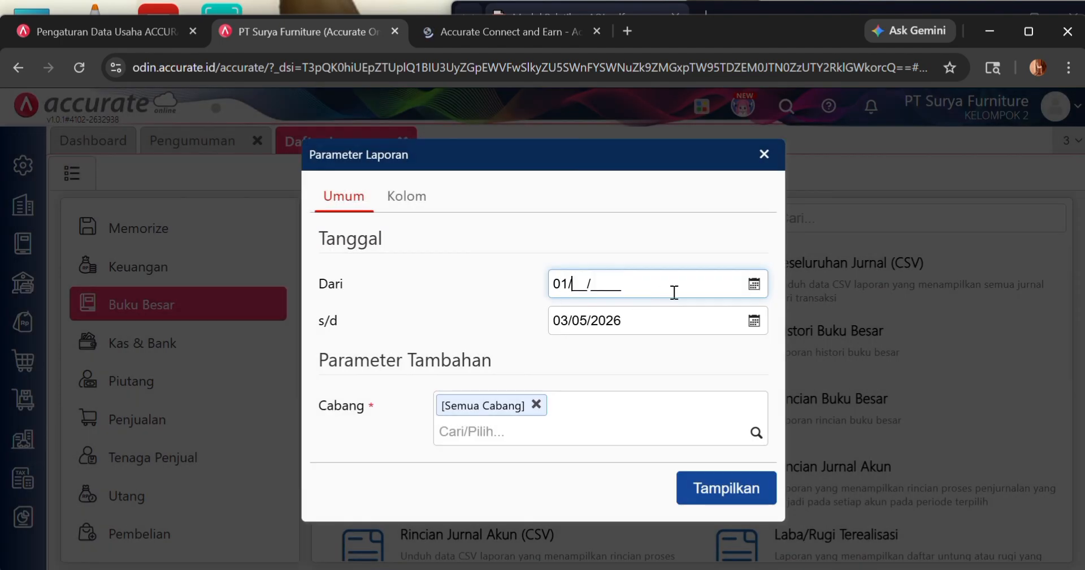
type("2023")
left_click(650, 320)
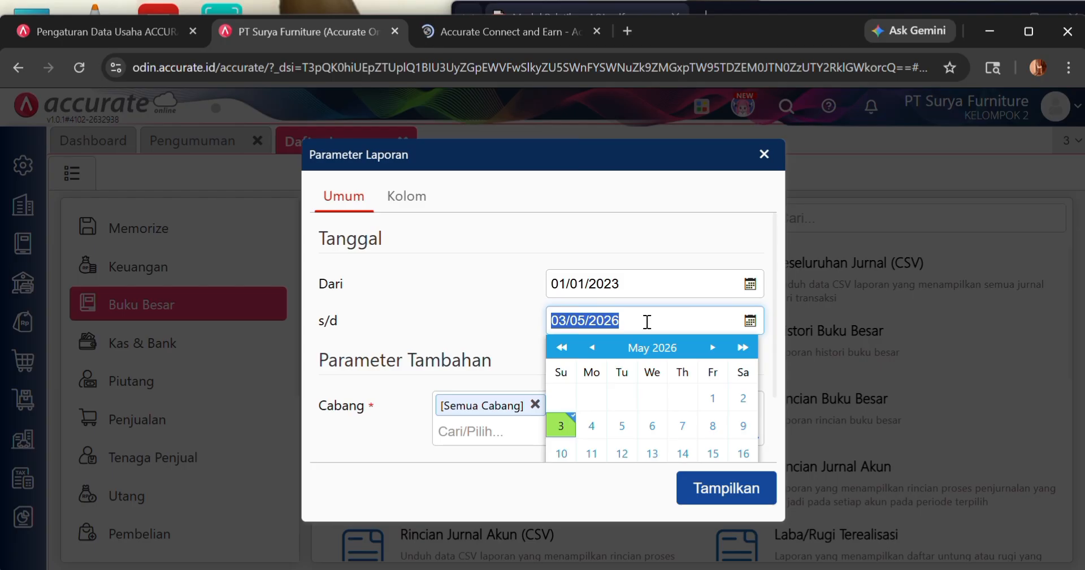
key("BackSpace")
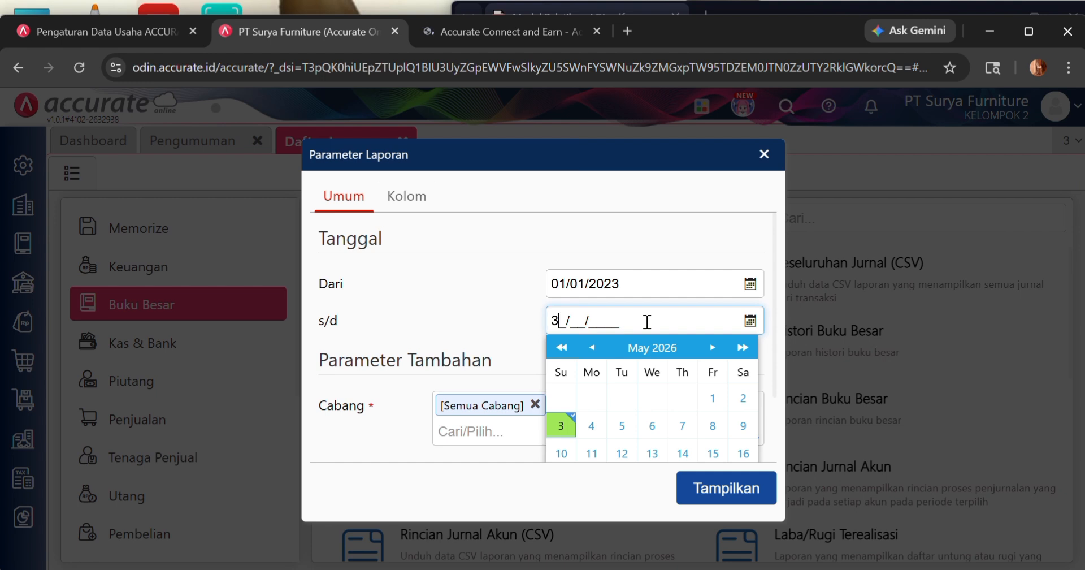
type("30/01/2023")
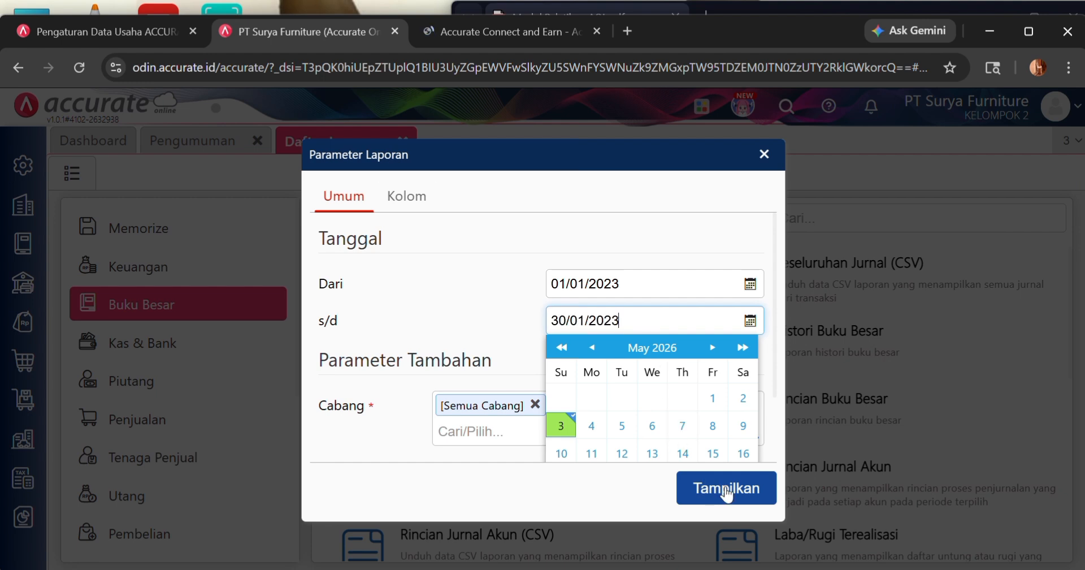
left_click(726, 488)
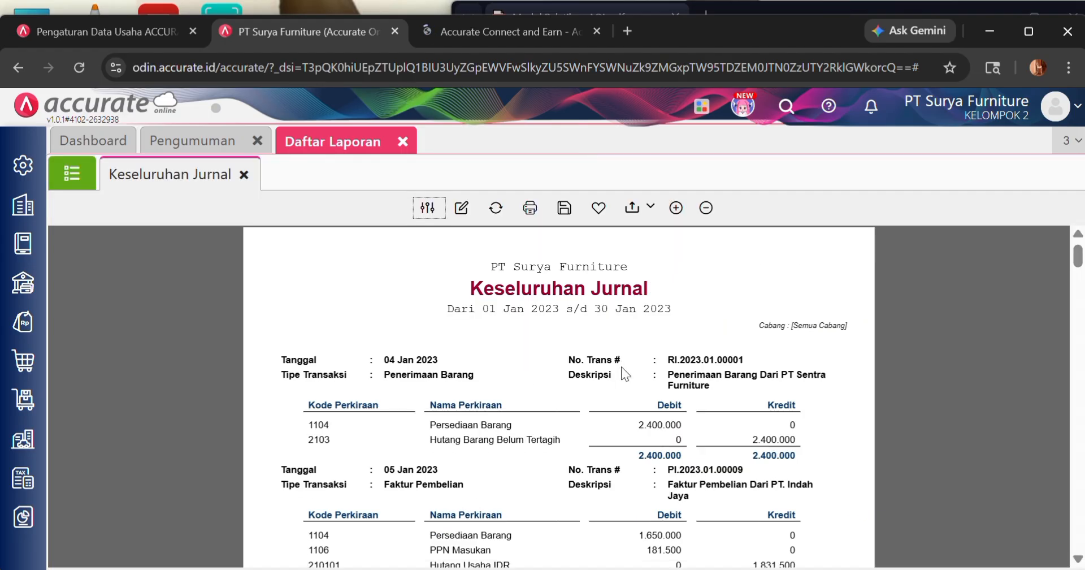
- Review the Keseluruhan Jurnal entries from 4 to 19 January 2023, checking accounts, debits and credits of each transaction
scroll(622, 367, "down", 3)
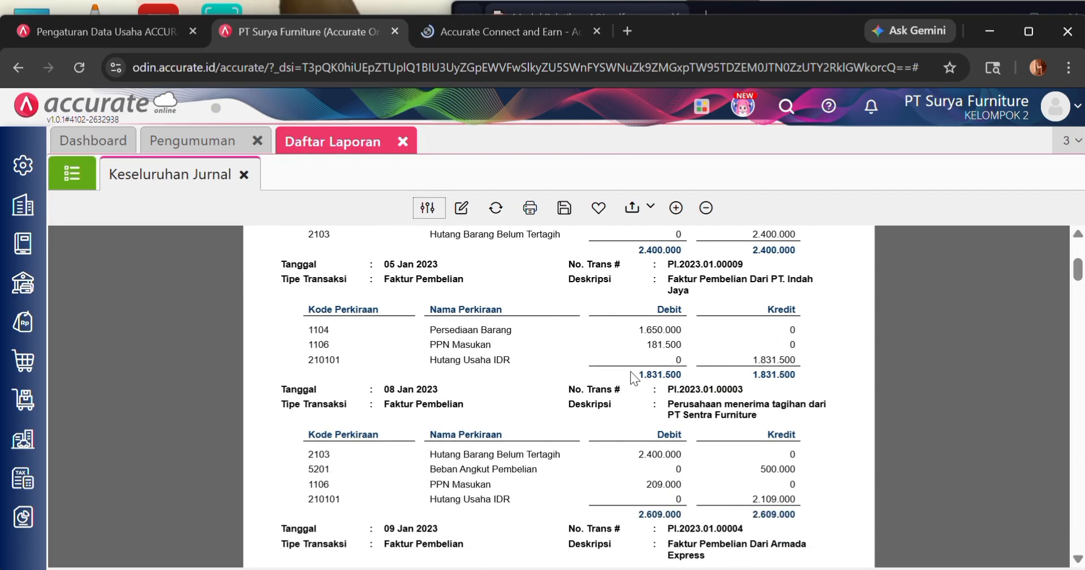
scroll(414, 373, "up", 3)
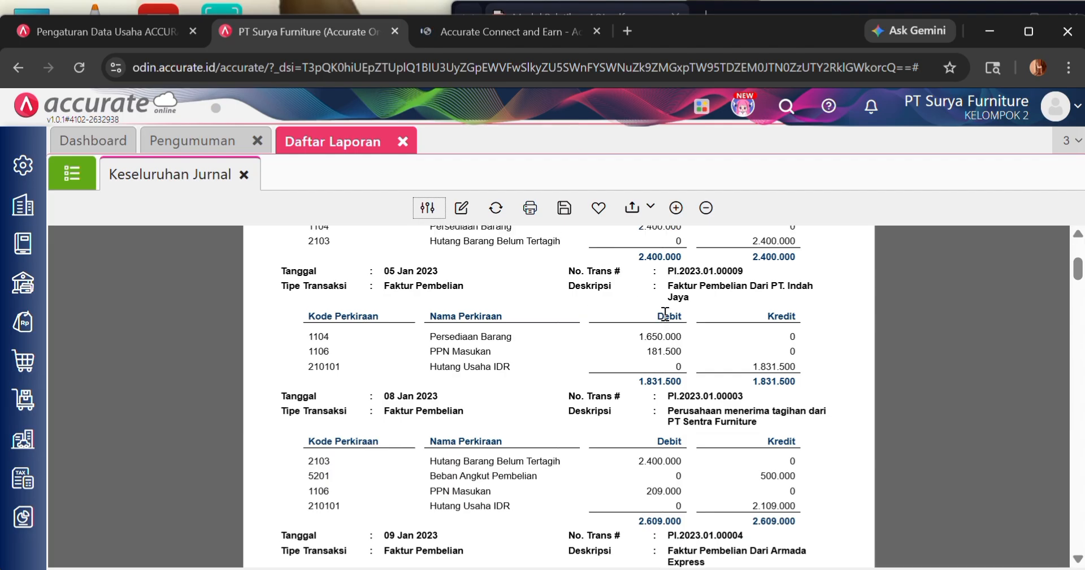
scroll(698, 387, "down", 3)
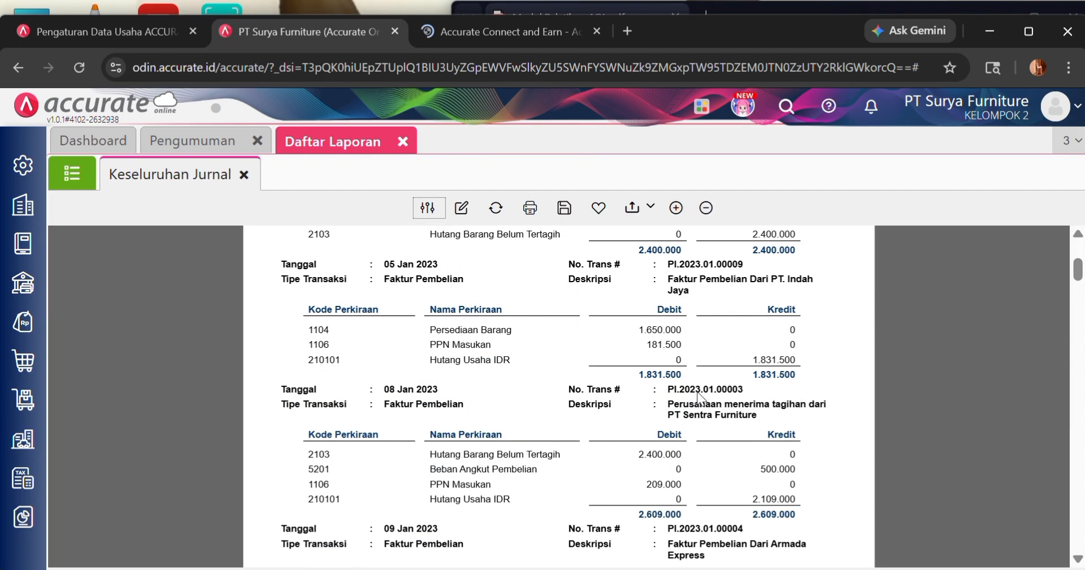
scroll(699, 398, "down", 3)
scroll(694, 407, "down", 10)
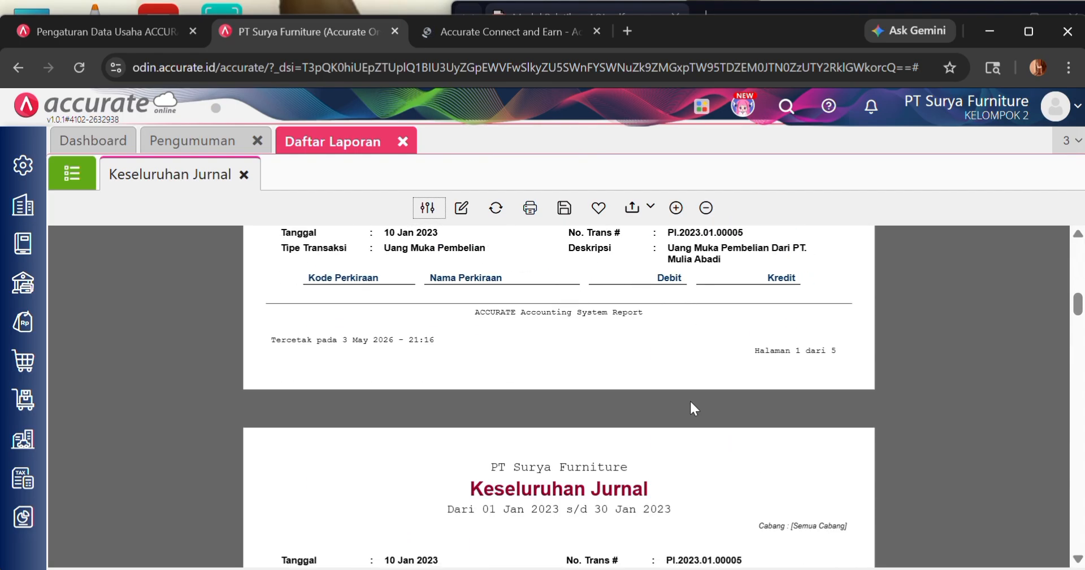
scroll(694, 406, "down", 10)
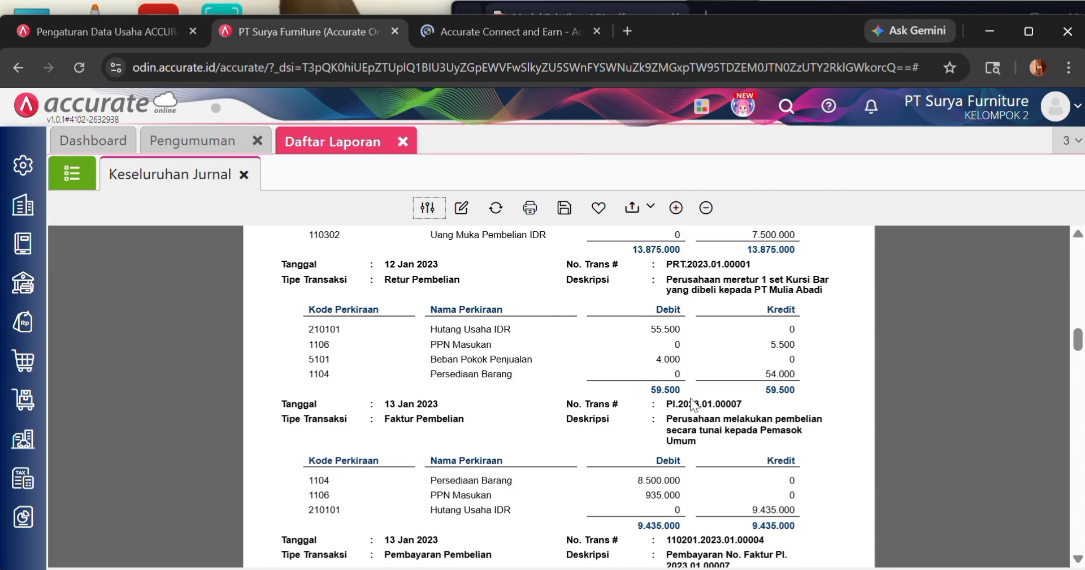
scroll(694, 404, "down", 3)
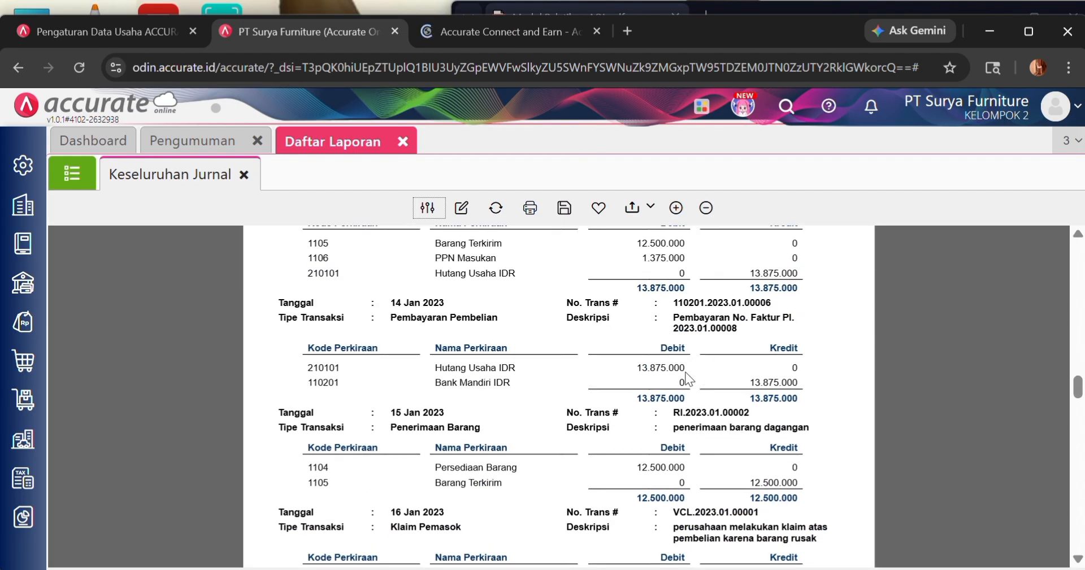
scroll(685, 371, "down", 2)
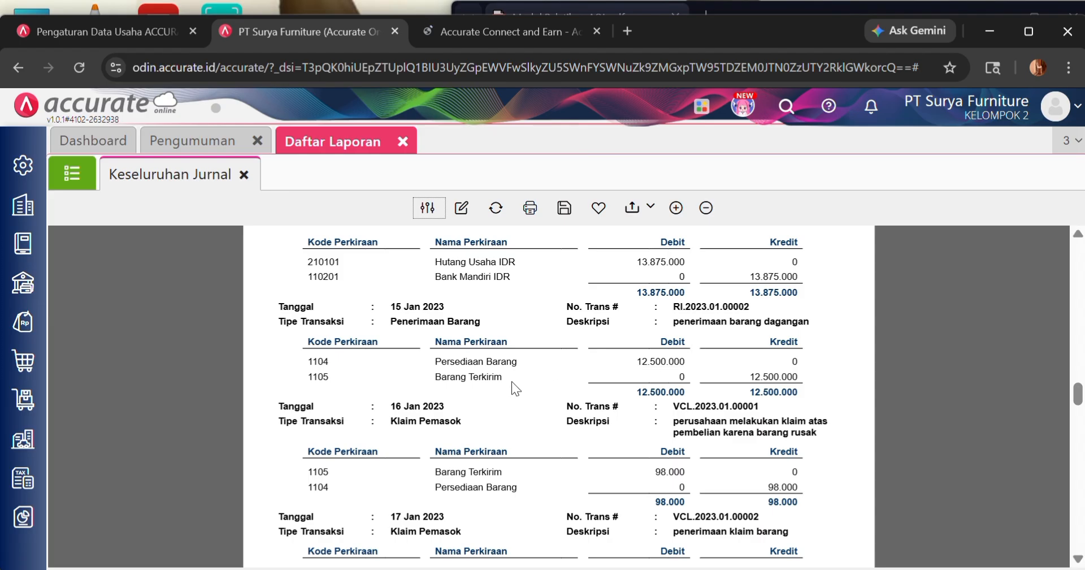
scroll(515, 425, "down", 2)
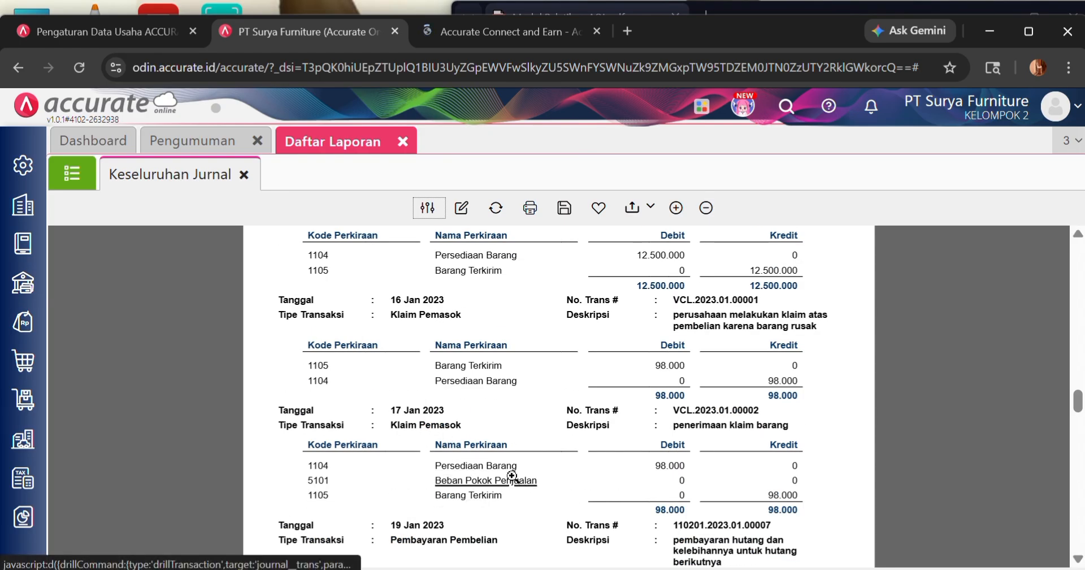
scroll(509, 478, "down", 2)
scroll(469, 467, "down", 6)
- Examine the remaining journal entries from 21 to 28 January 2023, including the down payment, goods receipts, purchase invoices and payments
scroll(536, 449, "down", 4)
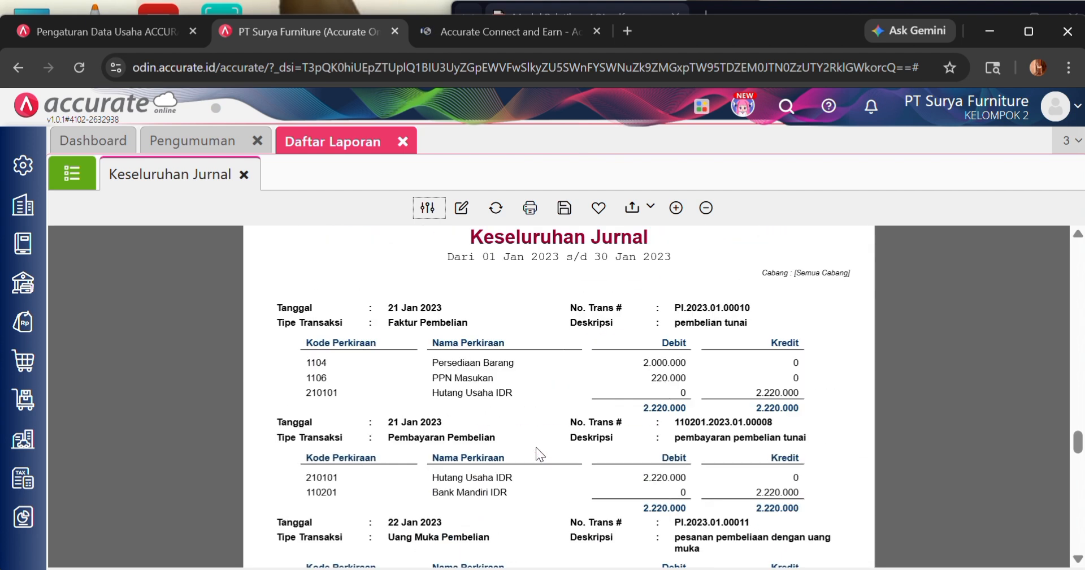
scroll(535, 444, "down", 2)
scroll(537, 442, "up", 2)
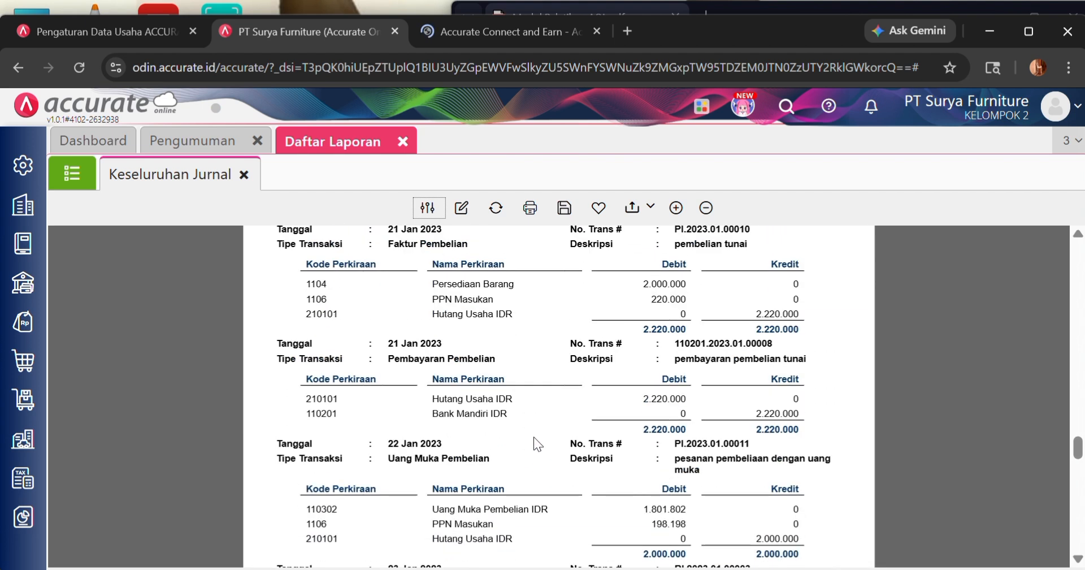
scroll(533, 434, "down", 4)
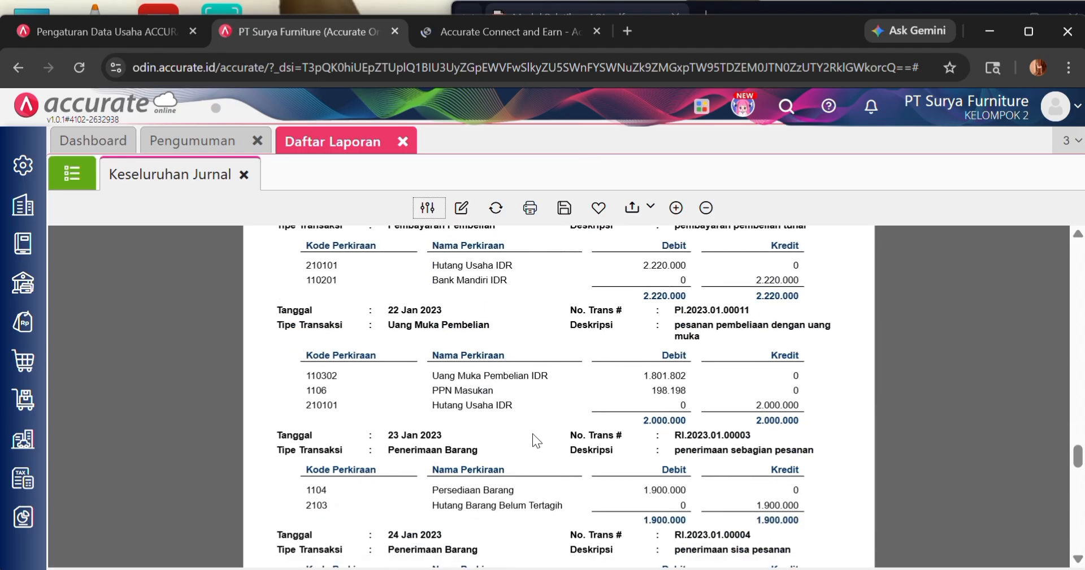
scroll(532, 433, "up", 2)
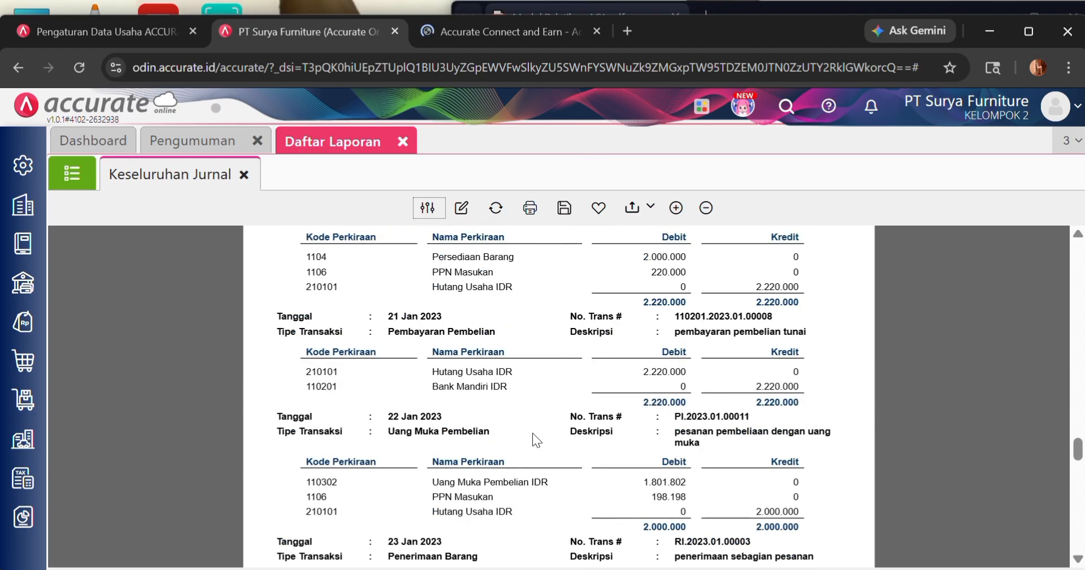
scroll(532, 432, "down", 4)
scroll(533, 432, "down", 2)
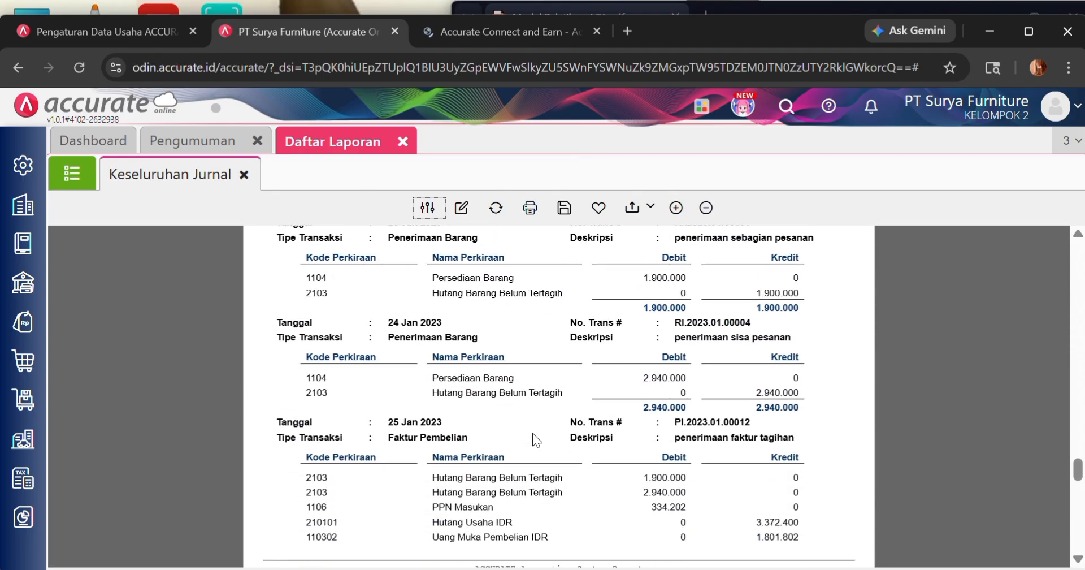
scroll(532, 432, "down", 6)
scroll(532, 432, "down", 10)
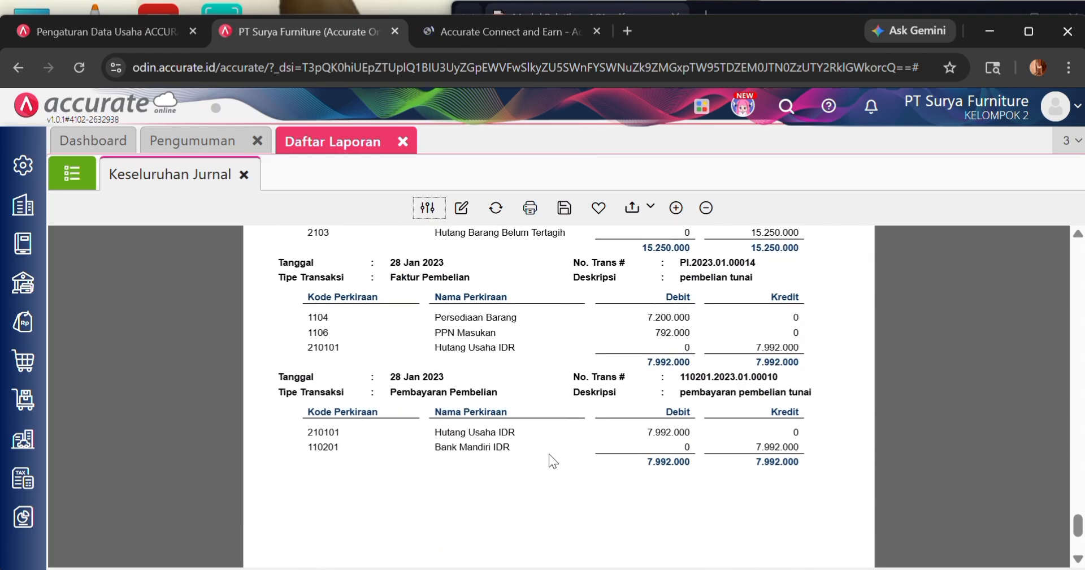
scroll(558, 385, "up", 2)
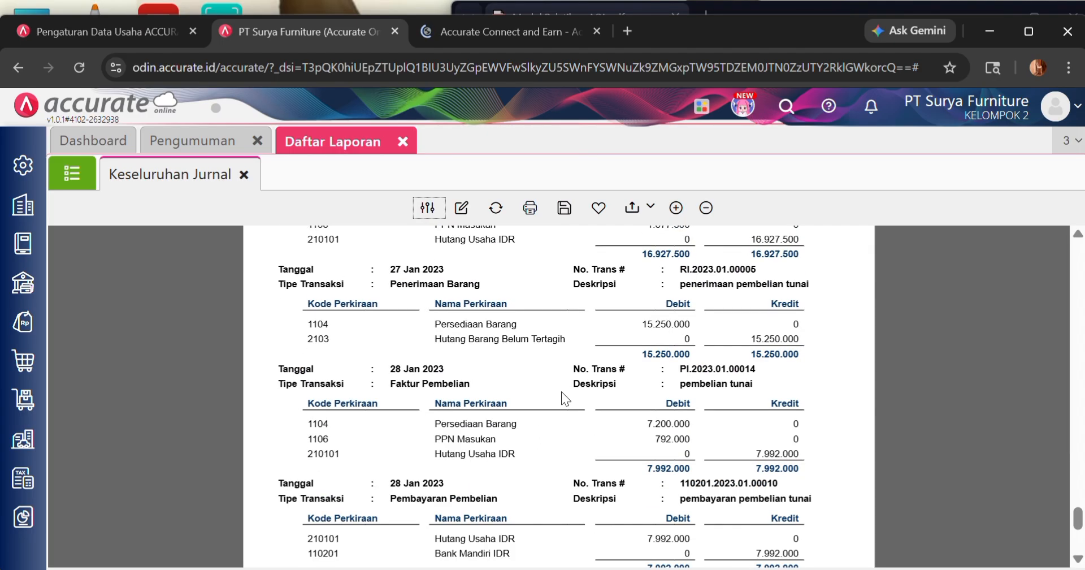